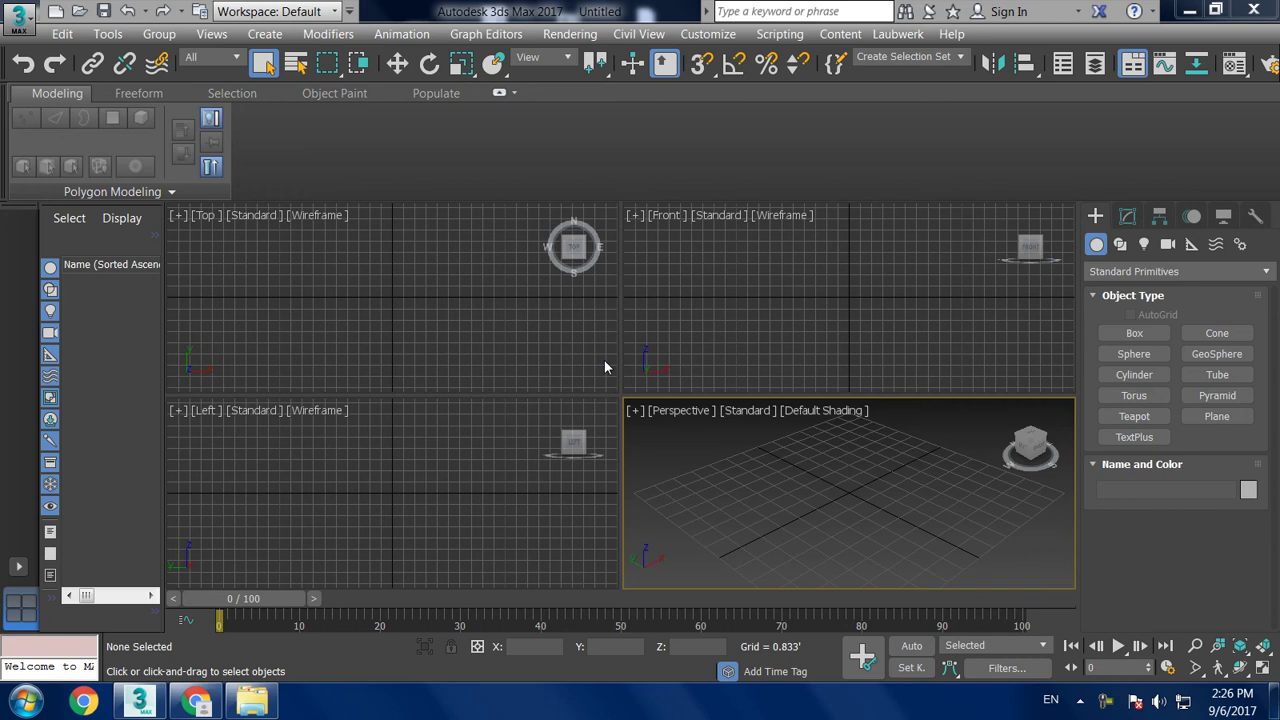
- Write the Part 1 stall-tutorial intro ending 'Lets get started..' in maximized Notepad, then minimize it
{"action": "key", "text": "Return"}
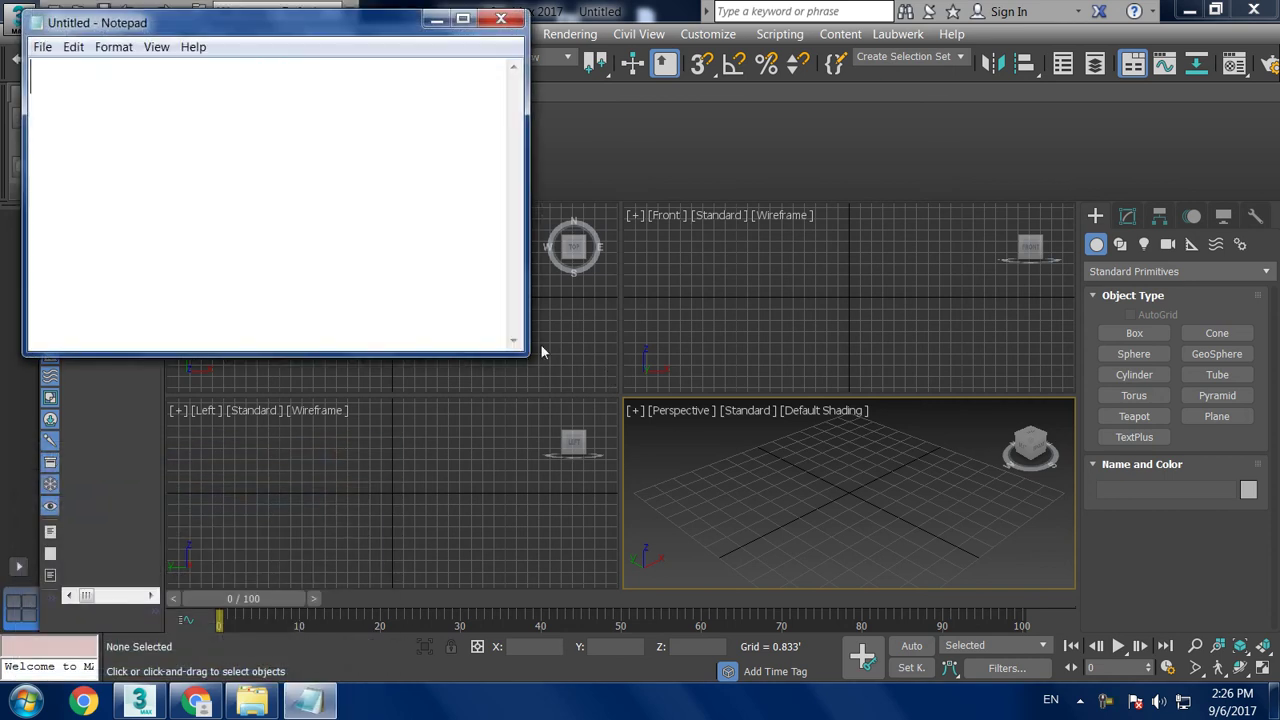
{"action": "left_click", "coordinate": [463, 18]}
{"action": "type", "text": "In this tut"}
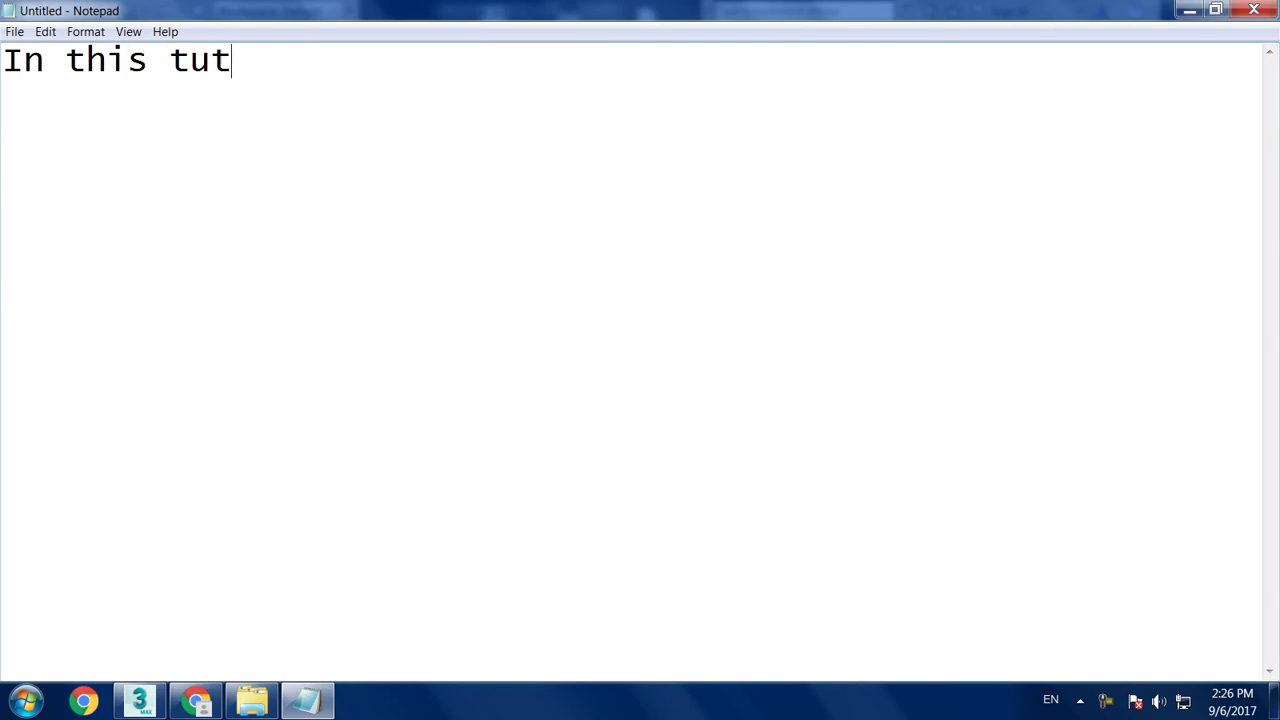
{"action": "type", "text": "orial we will"}
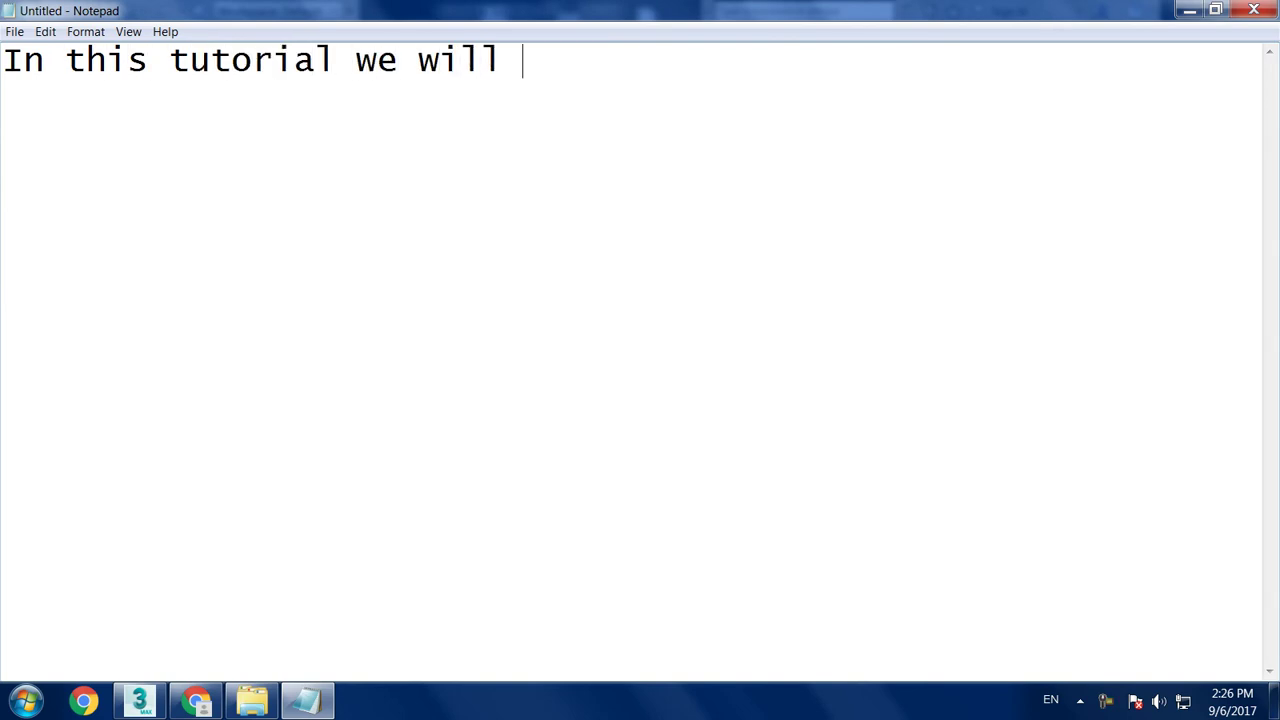
{"action": "type", "text": "model an "}
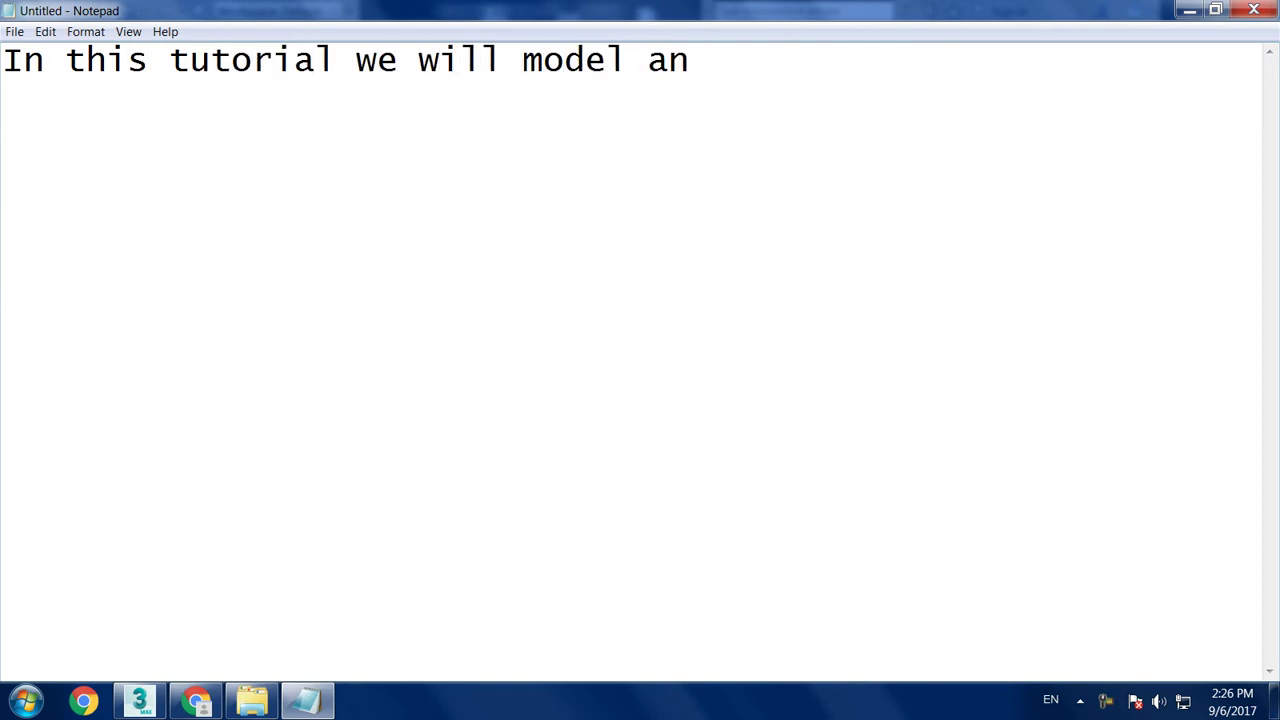
{"action": "type", "text": "dtexture "}
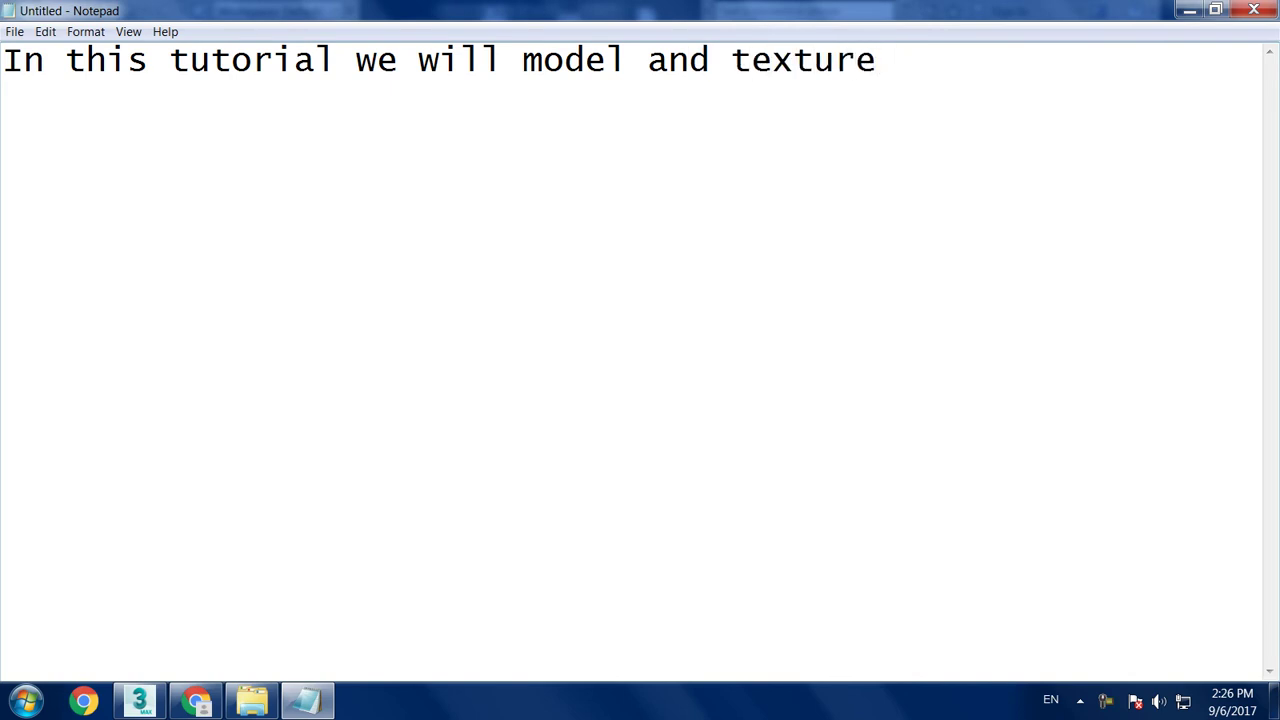
{"action": "type", "text": "a st"}
{"action": "type", "text": "all in 3dsmax."}
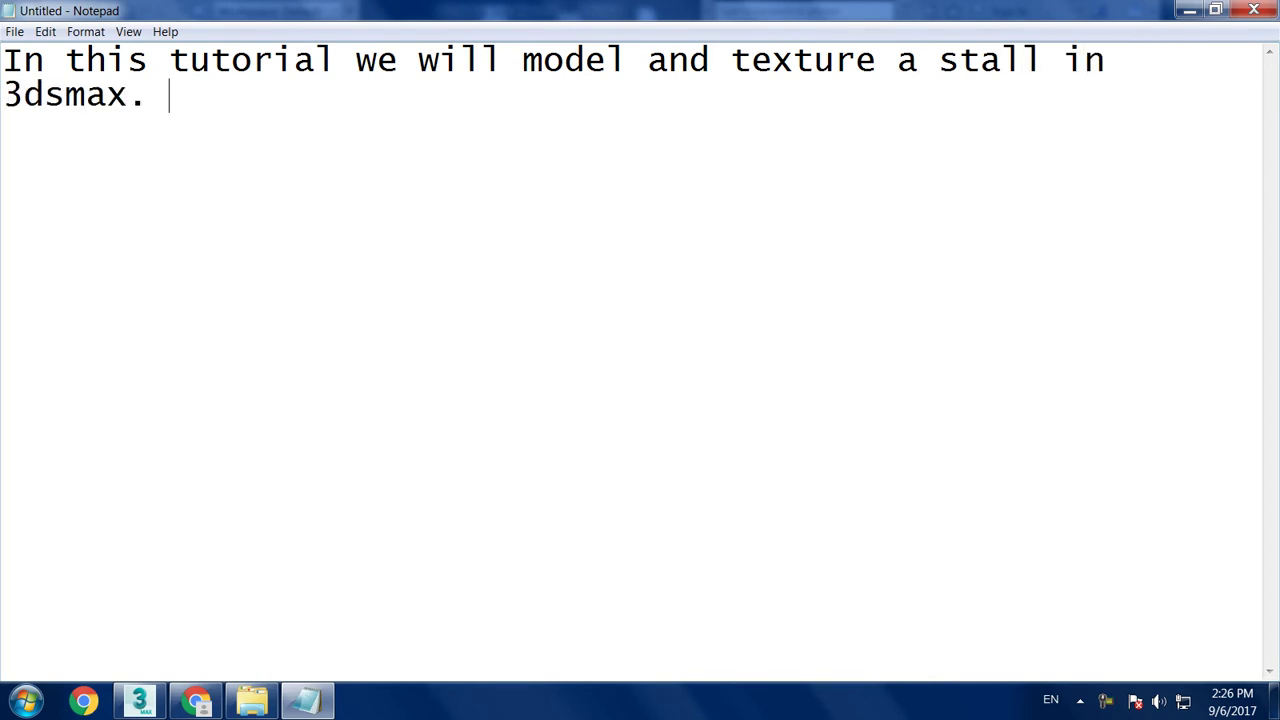
{"action": "type", "text": "Part 1"}
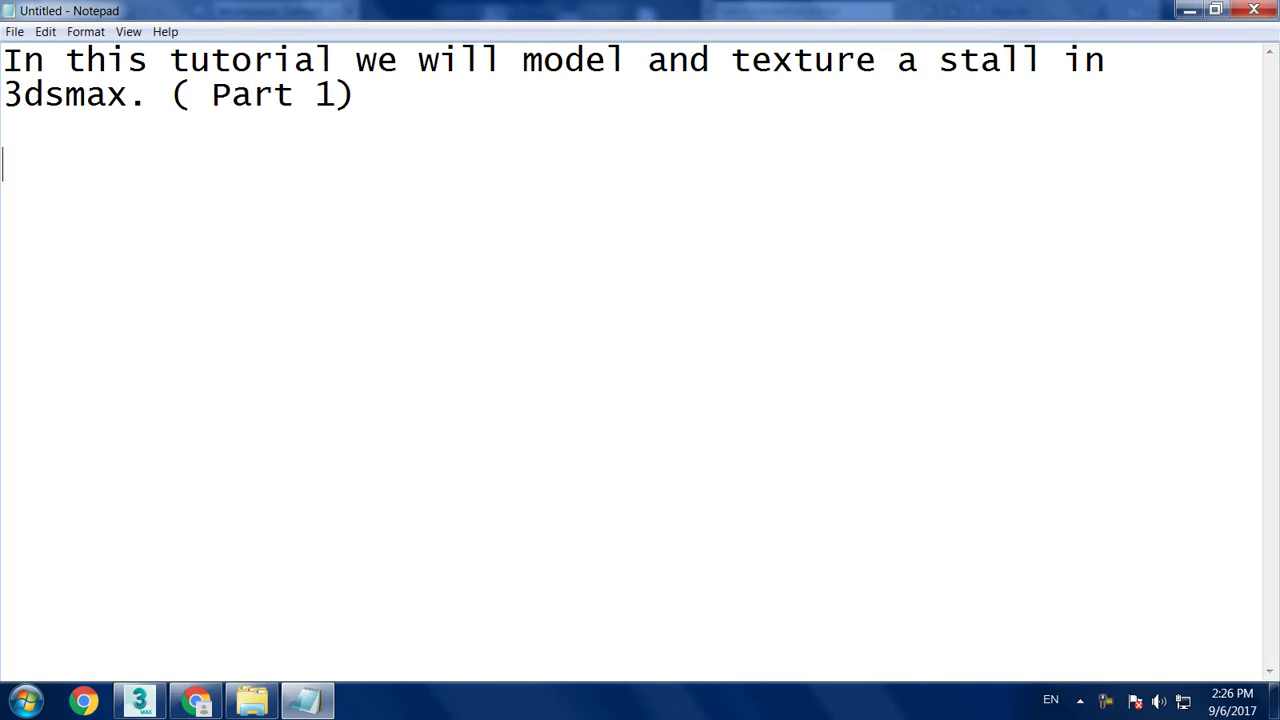
{"action": "type", "text": "ets get st"}
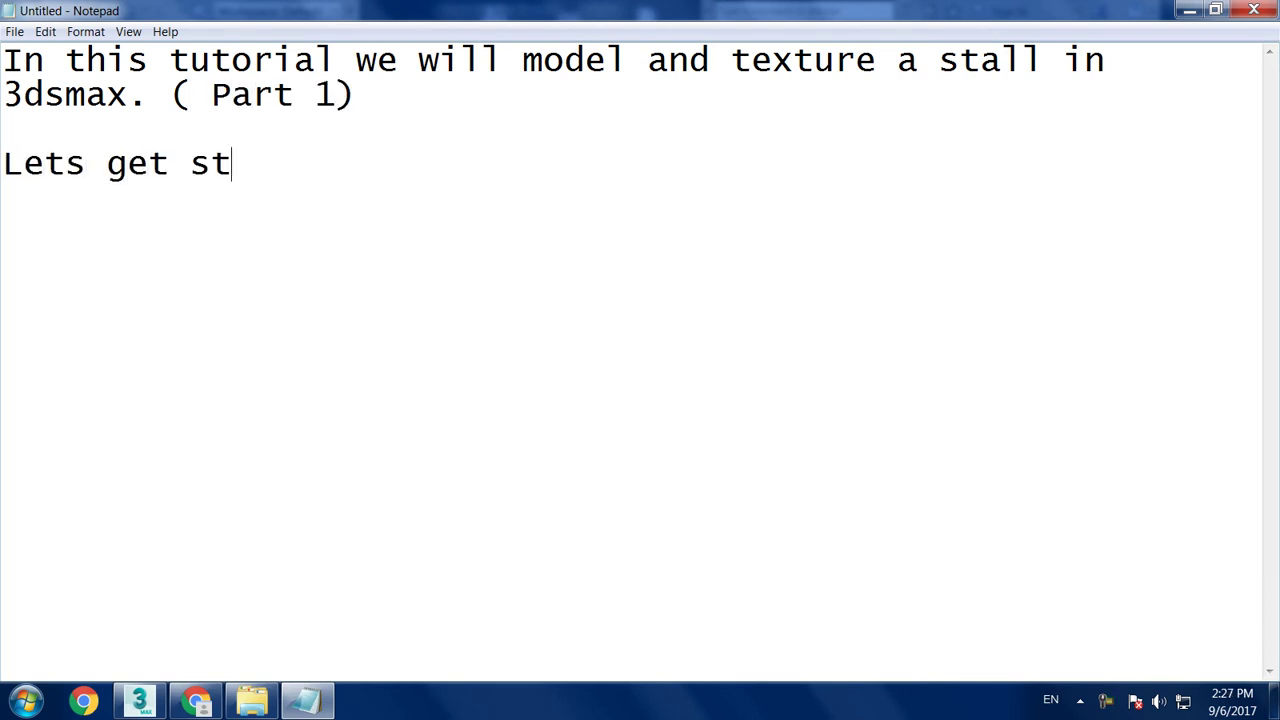
{"action": "type", "text": "arted.."}
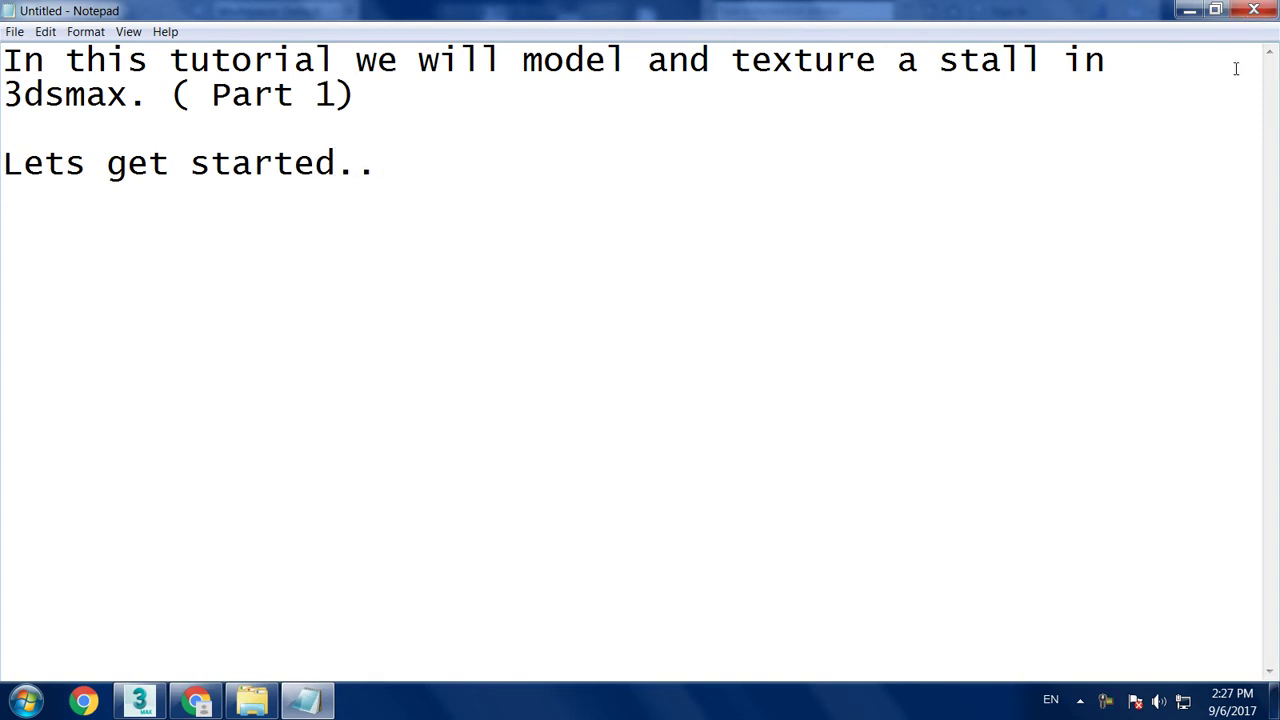
{"action": "left_click", "coordinate": [1189, 10]}
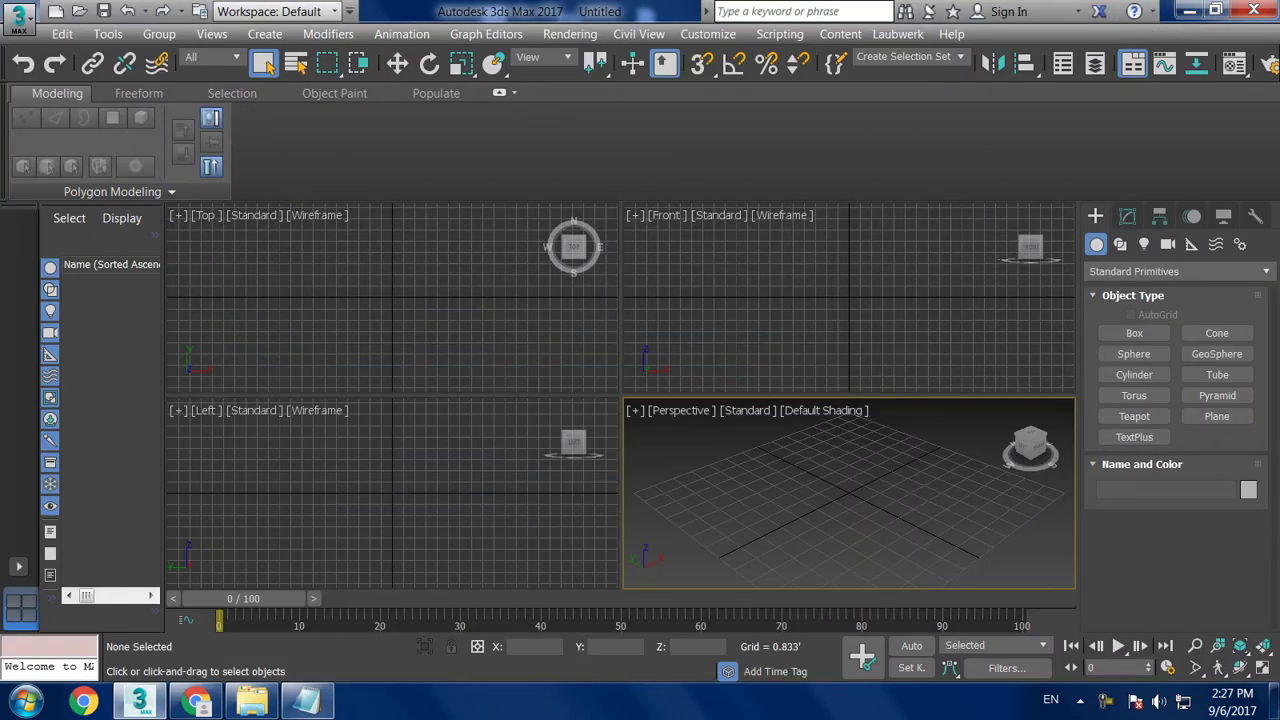
- Preview 3d-Stall-Design-Company.jpg from the Desktop via View Image File, then bring up the recorder controls
{"action": "left_click", "coordinate": [591, 37]}
{"action": "left_click", "coordinate": [658, 543]}
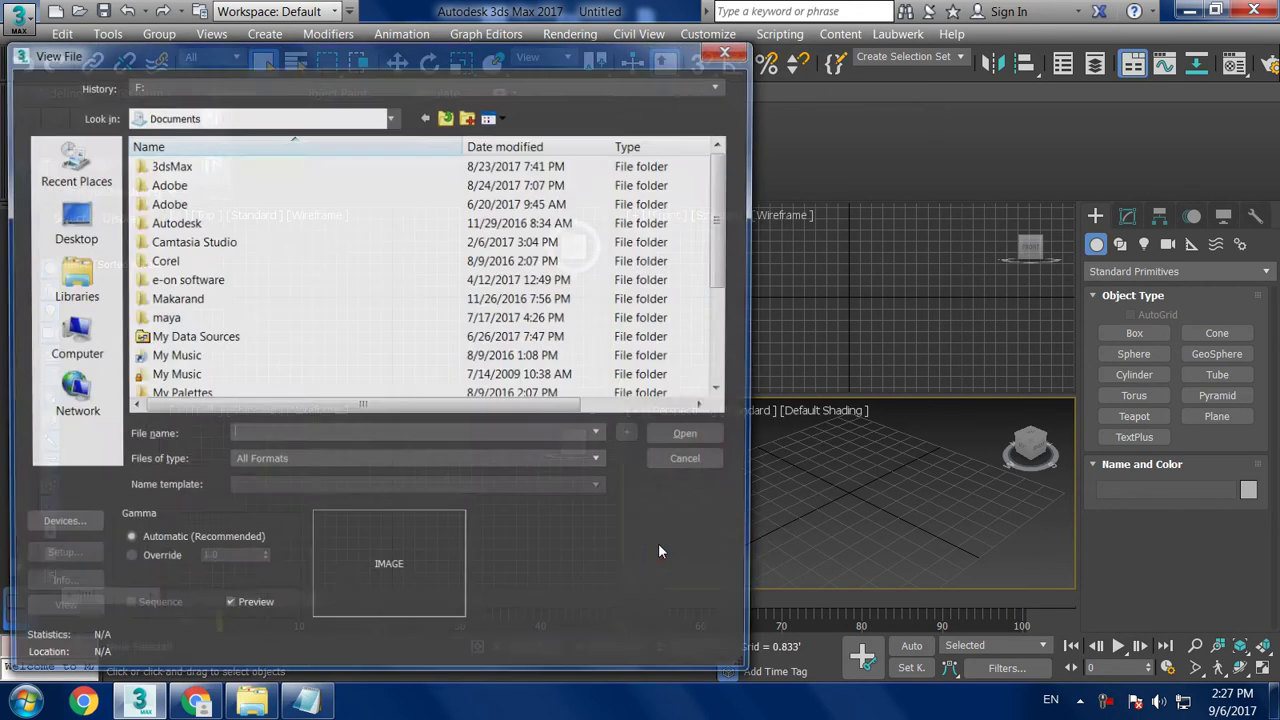
{"action": "left_click", "coordinate": [71, 220]}
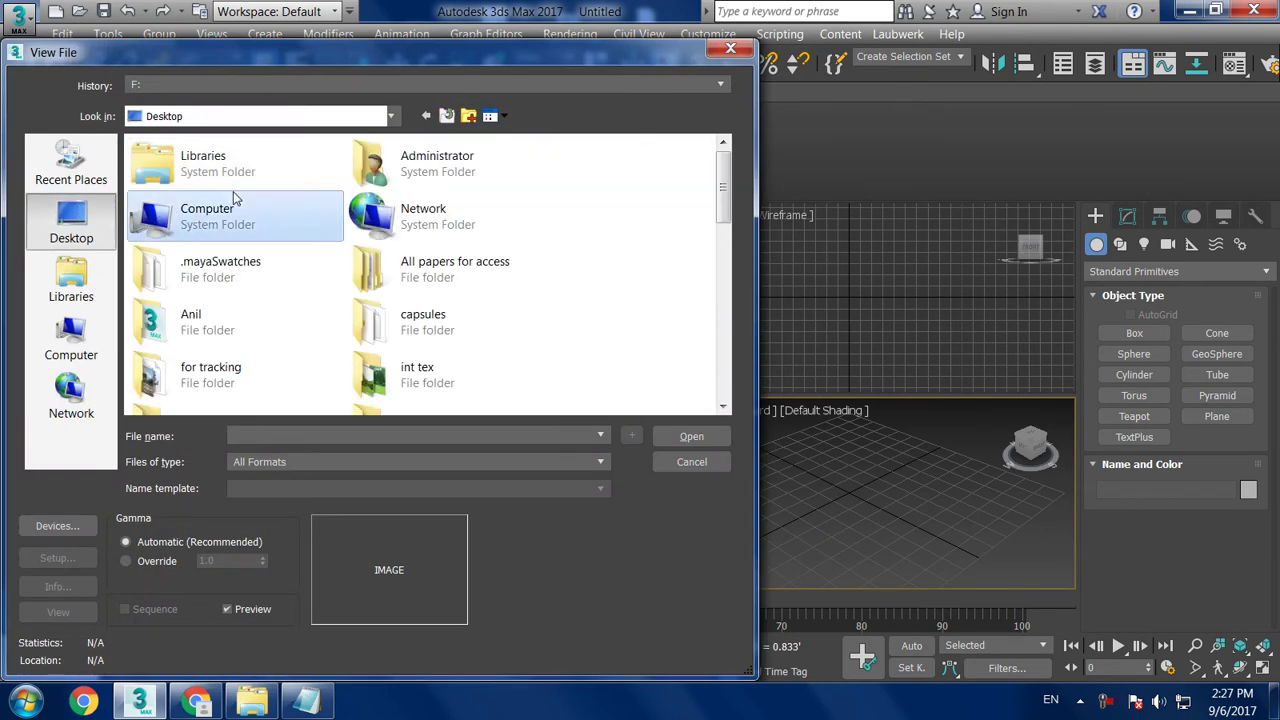
{"action": "scroll", "coordinate": [233, 198], "scroll_direction": "down", "scroll_amount": 5}
{"action": "left_click", "coordinate": [235, 192]}
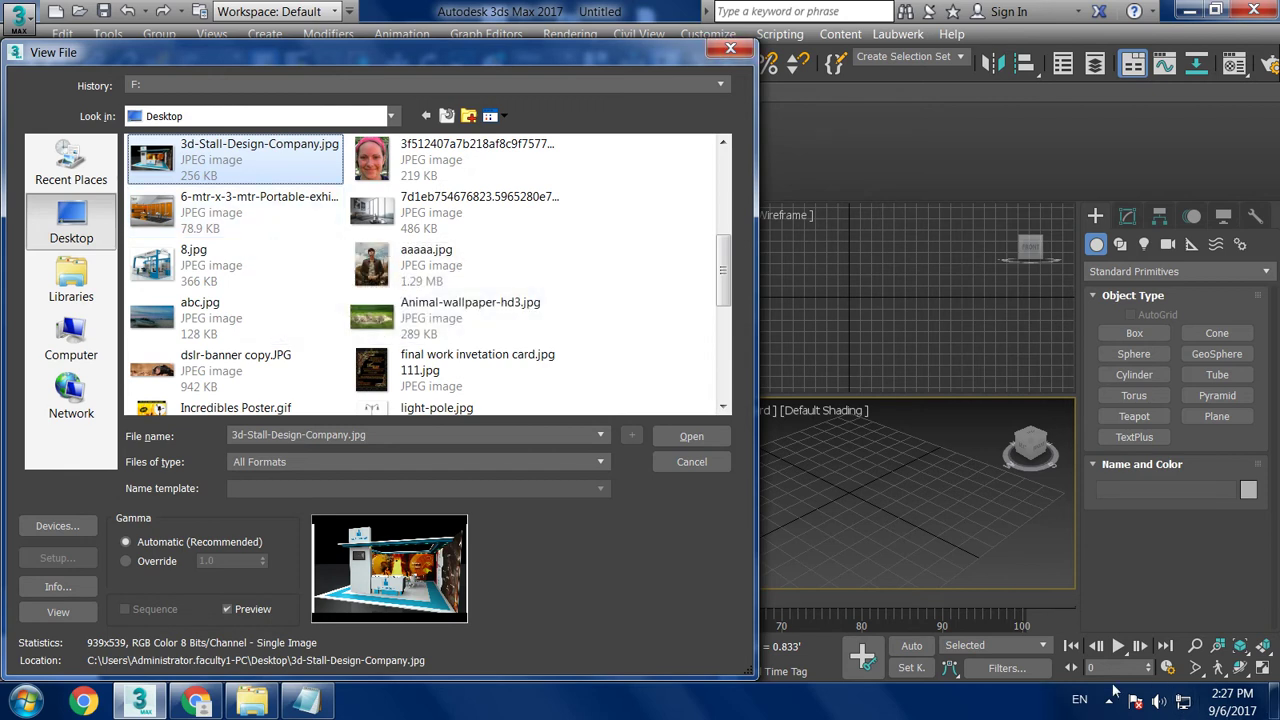
{"action": "left_click", "coordinate": [1108, 700]}
{"action": "left_click", "coordinate": [1144, 612]}
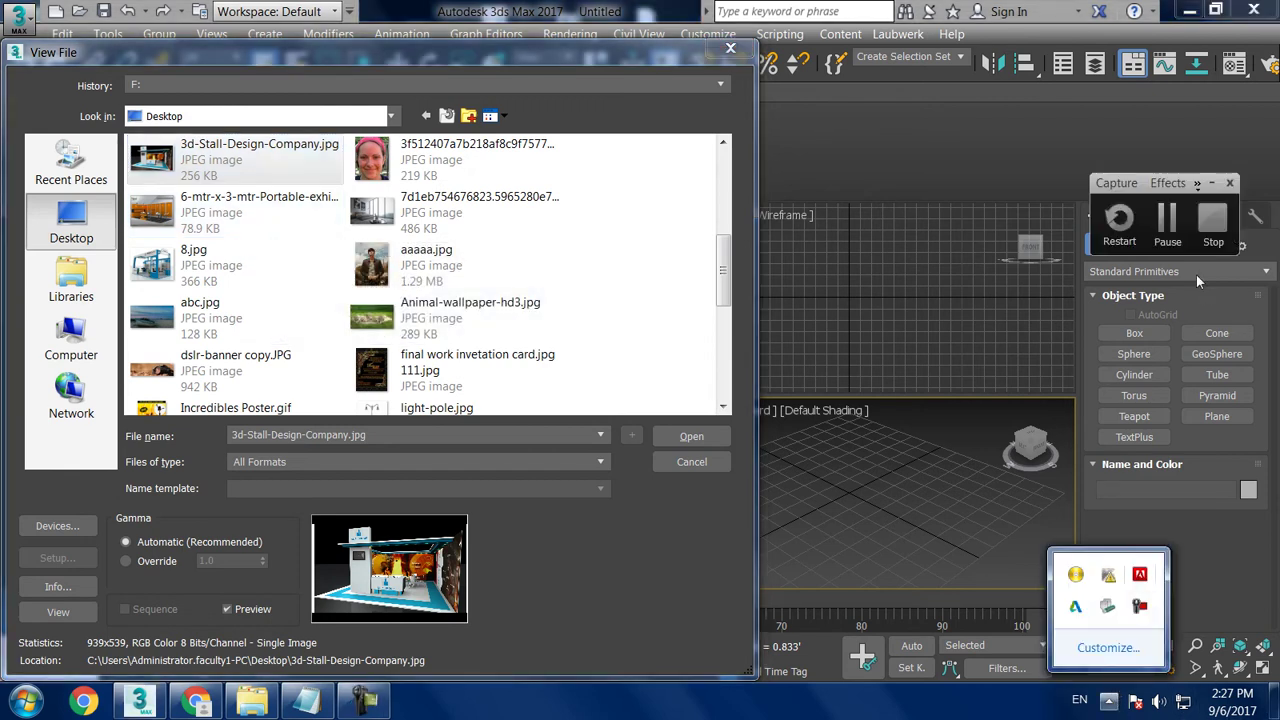
- Set Camtasia's cursor effect to Highlight Cursor and minimize the recorder toolbar
{"action": "left_click", "coordinate": [1199, 185]}
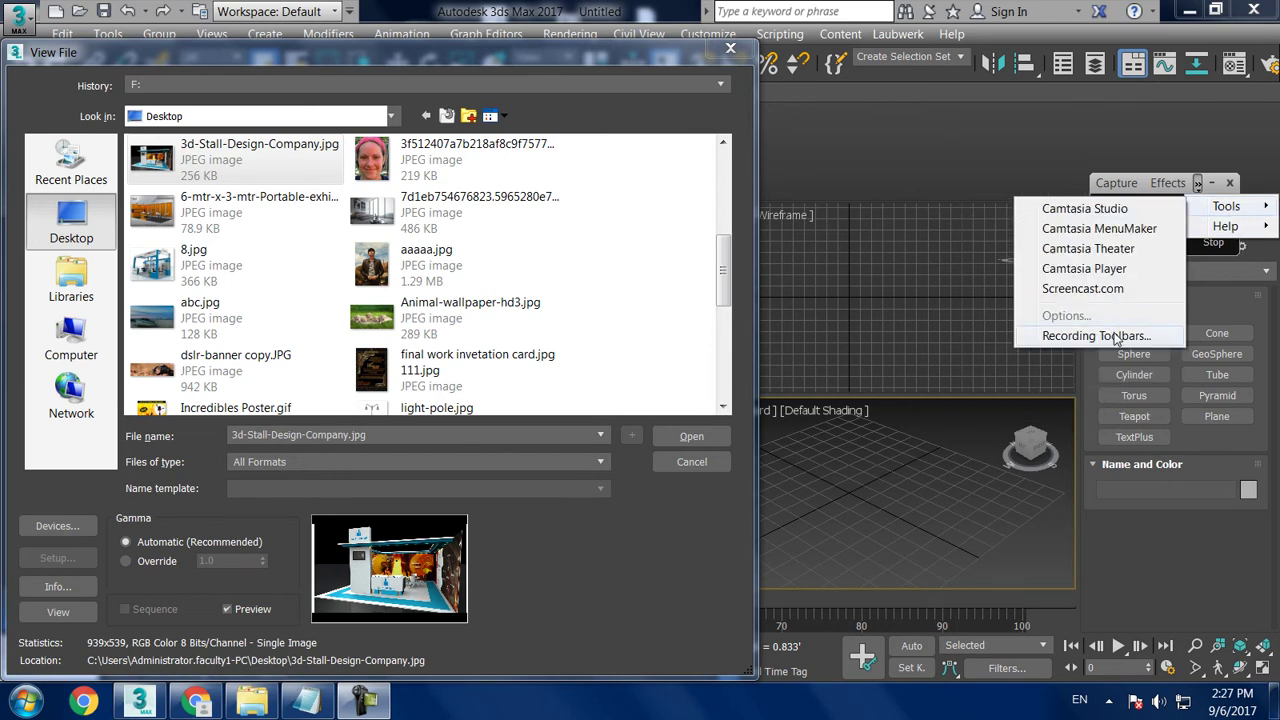
{"action": "mouse_move", "coordinate": [1228, 206]}
{"action": "left_click", "coordinate": [1113, 333]}
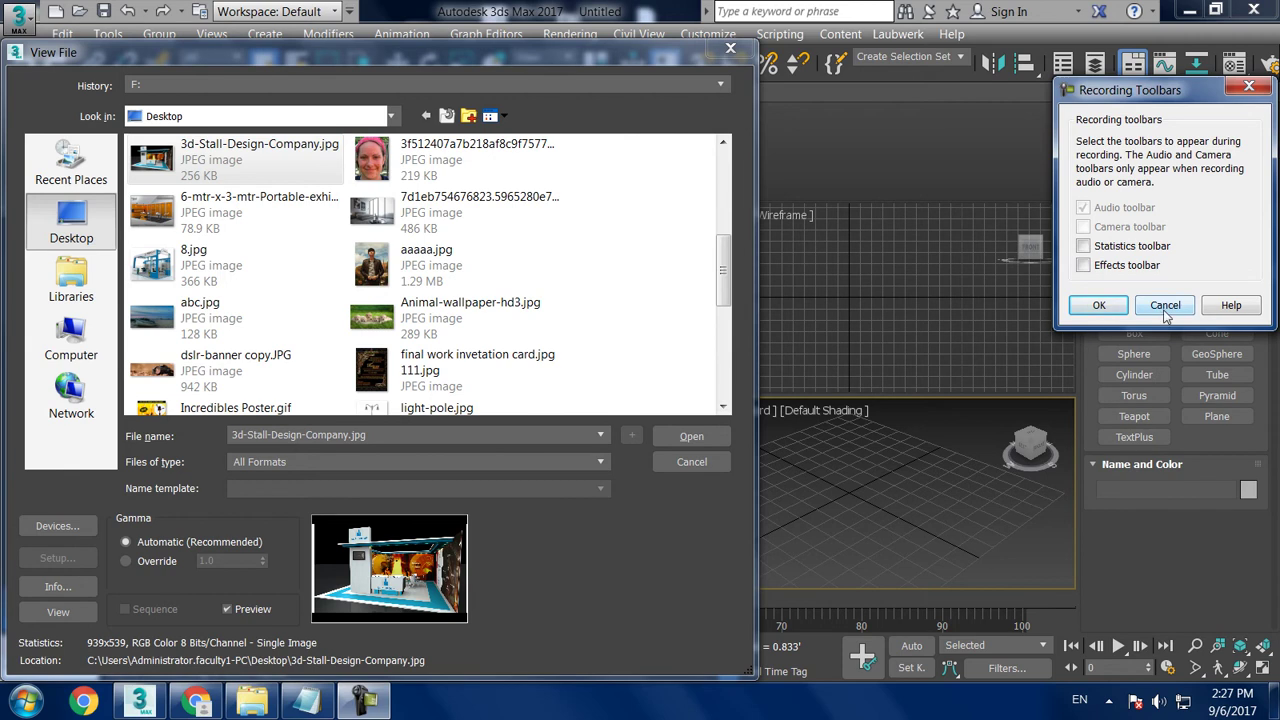
{"action": "left_click", "coordinate": [1181, 308]}
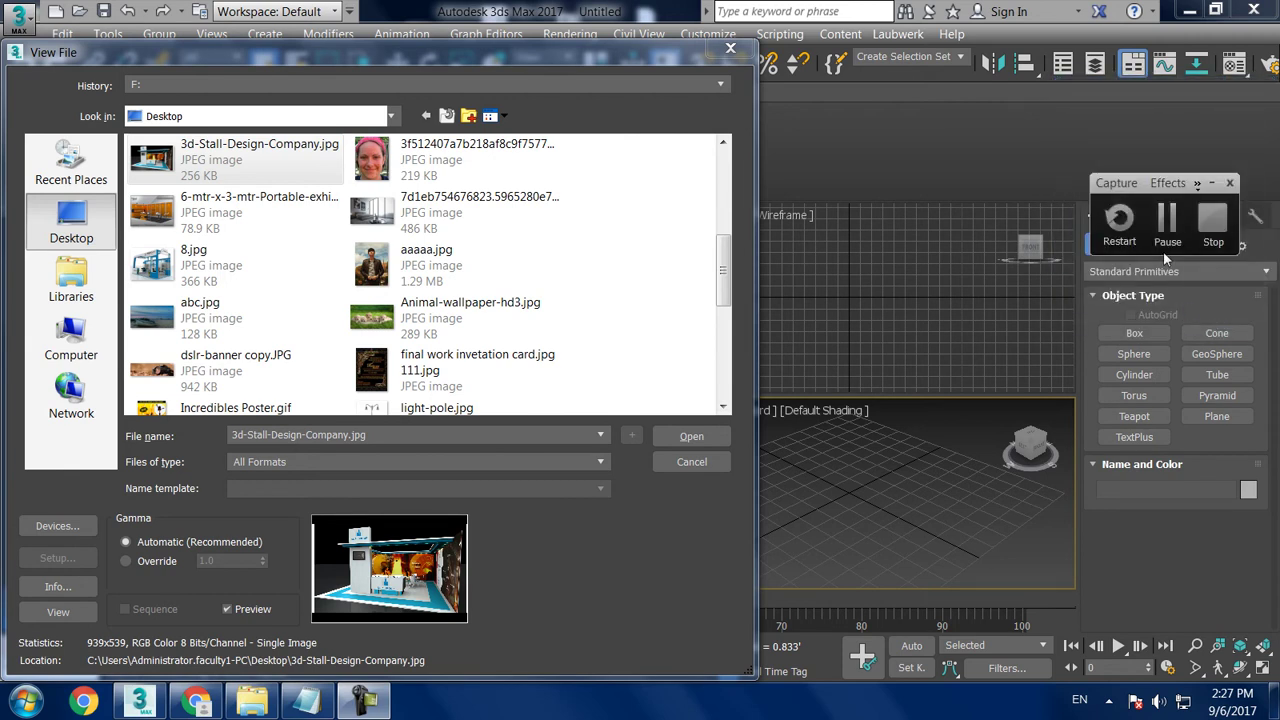
{"action": "left_click", "coordinate": [1117, 184]}
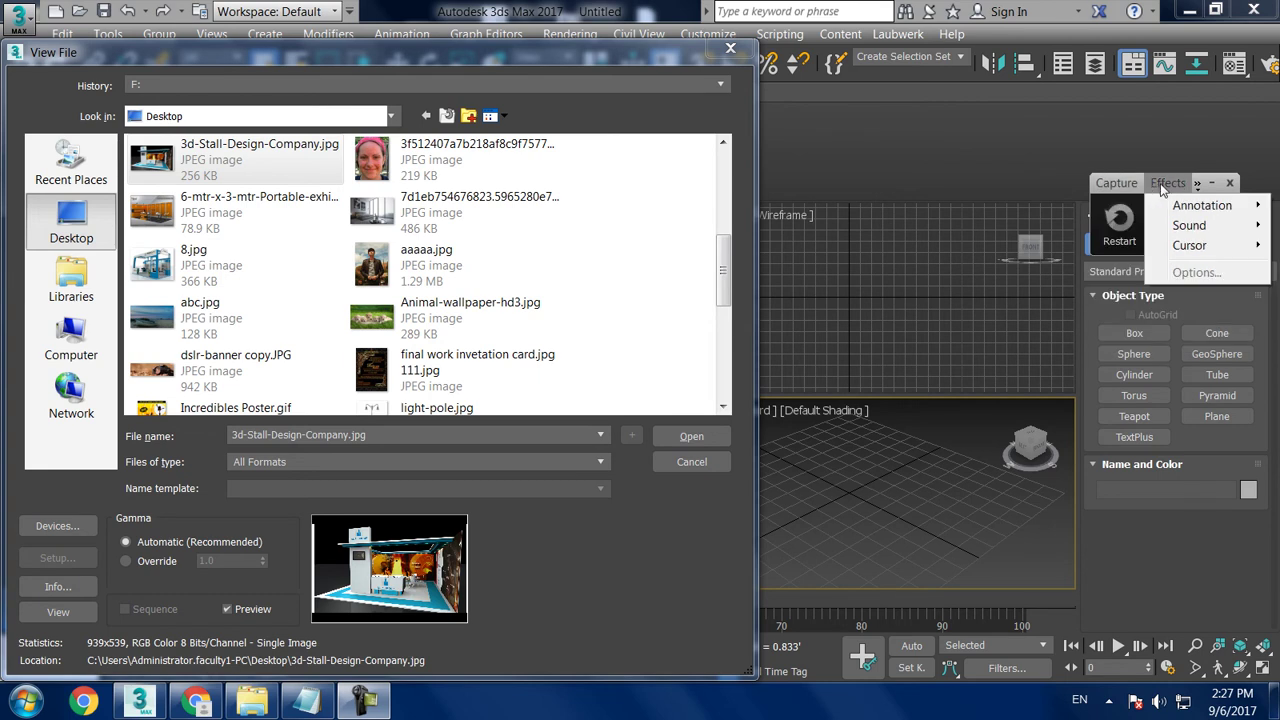
{"action": "mouse_move", "coordinate": [1190, 245]}
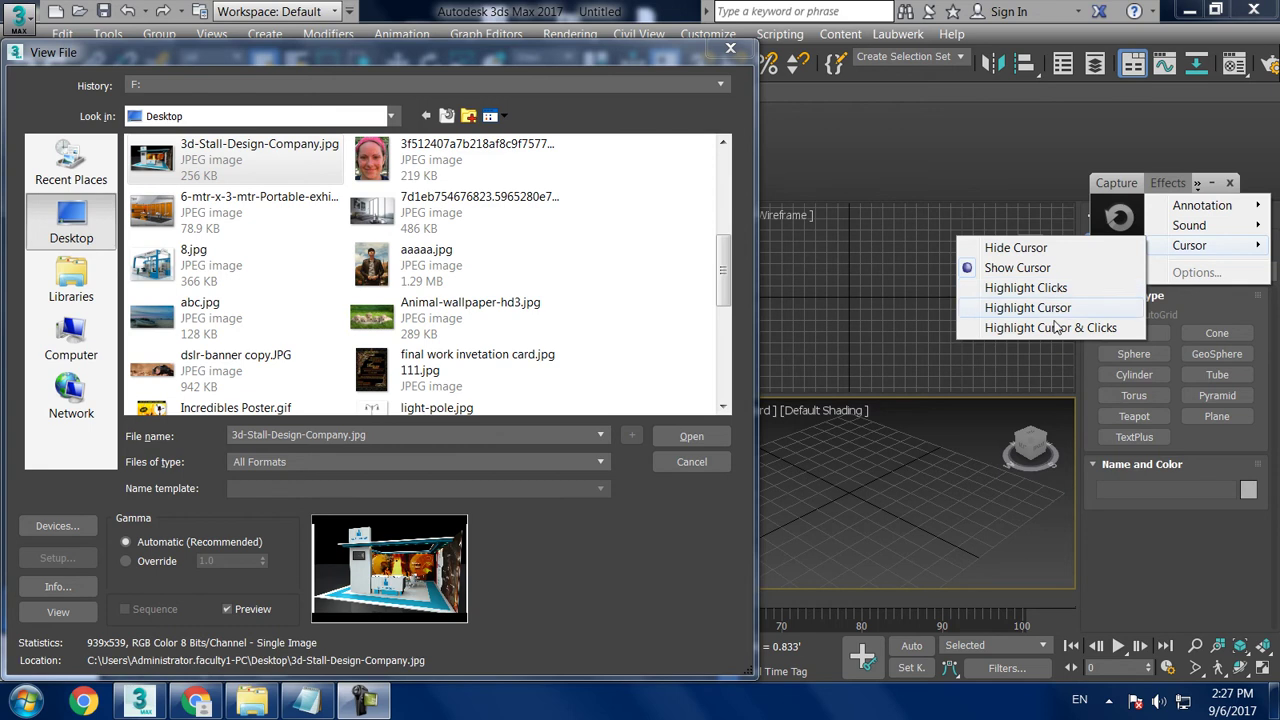
{"action": "left_click", "coordinate": [1061, 316]}
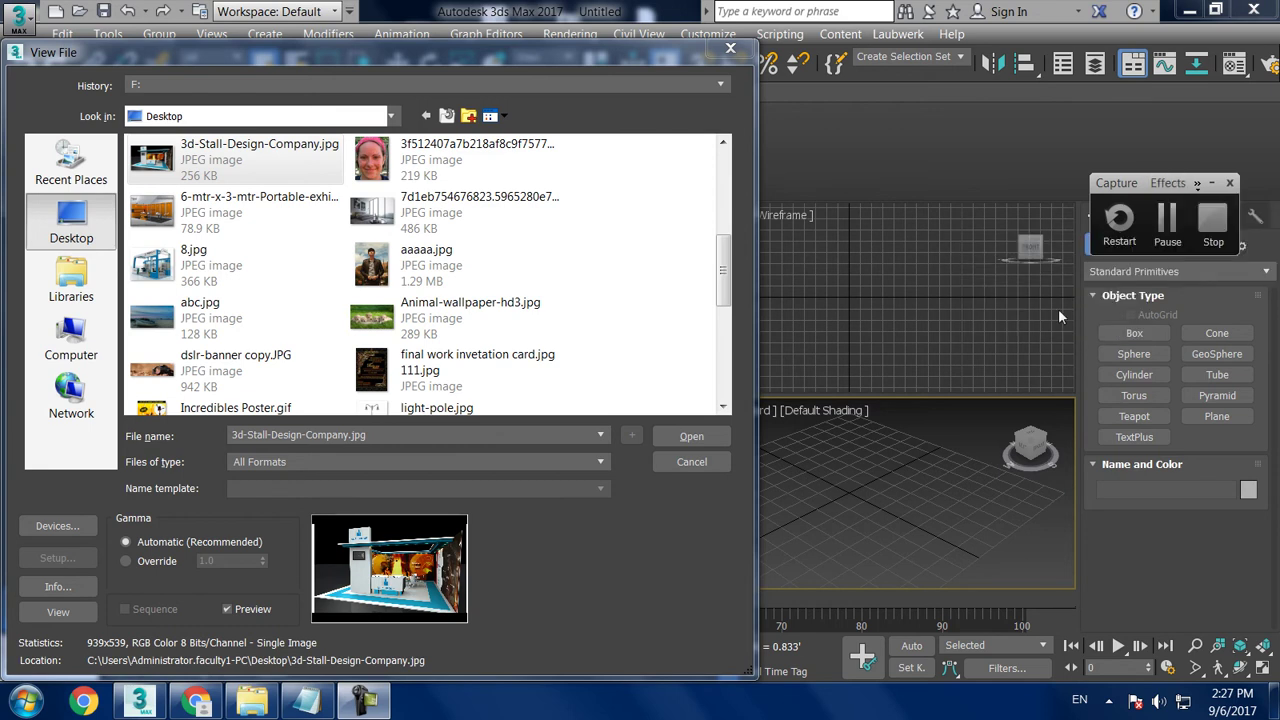
{"action": "left_click", "coordinate": [1167, 186]}
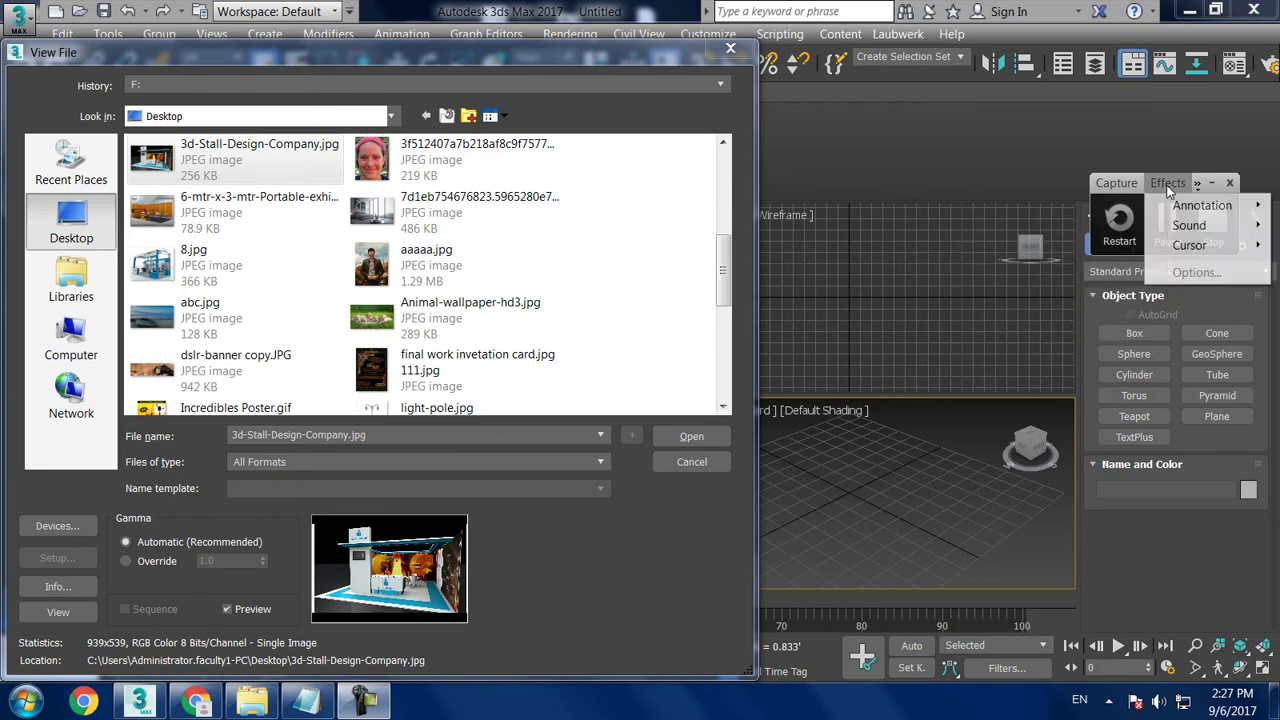
{"action": "mouse_move", "coordinate": [1189, 245]}
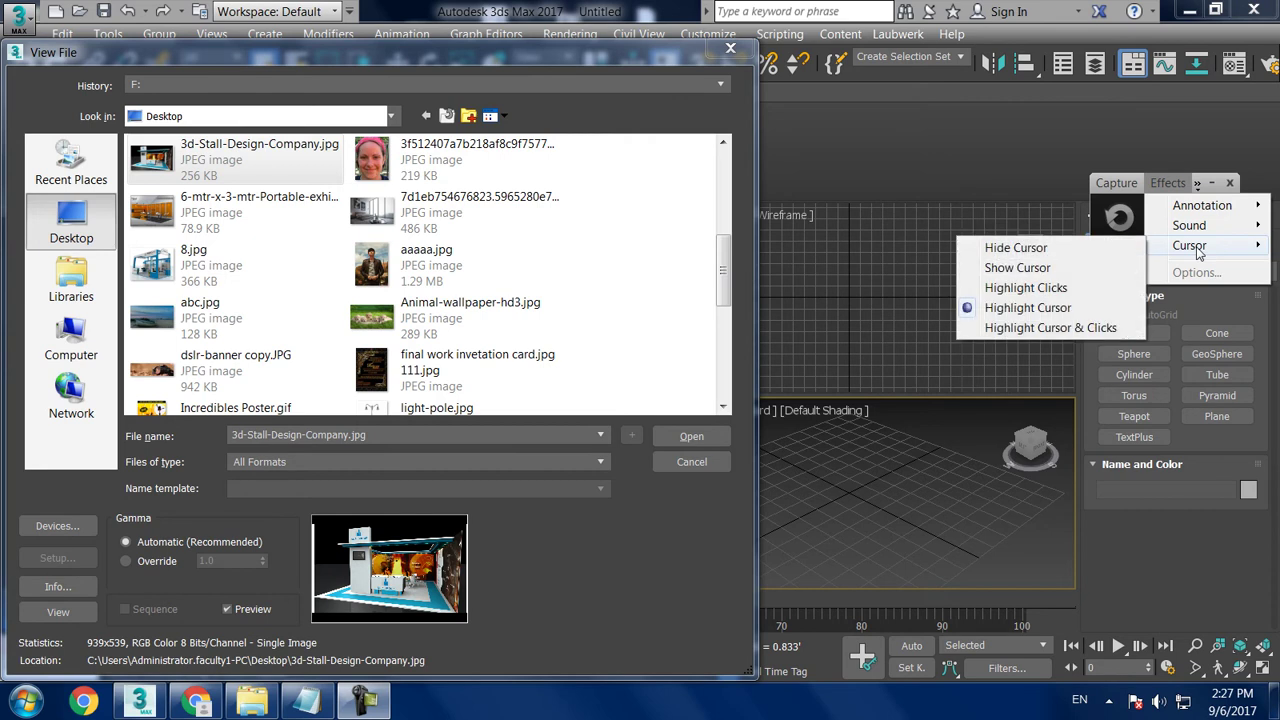
{"action": "left_click", "coordinate": [877, 502]}
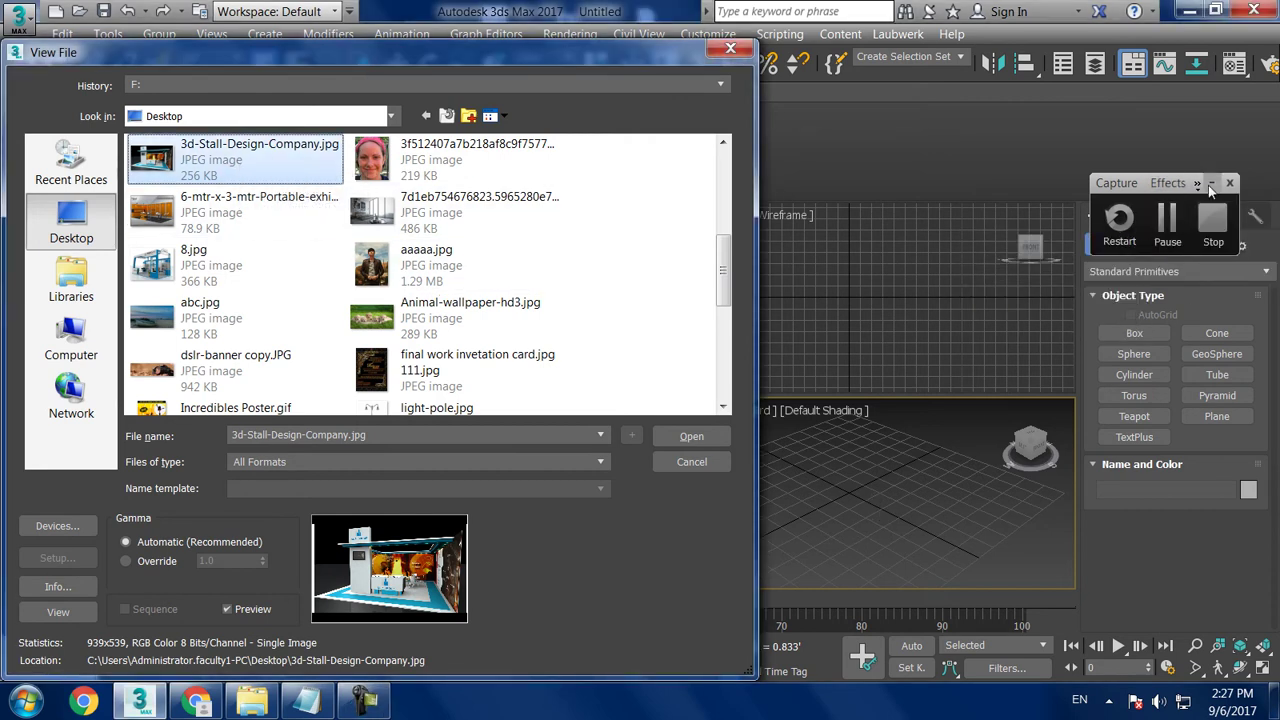
{"action": "left_click", "coordinate": [1212, 185]}
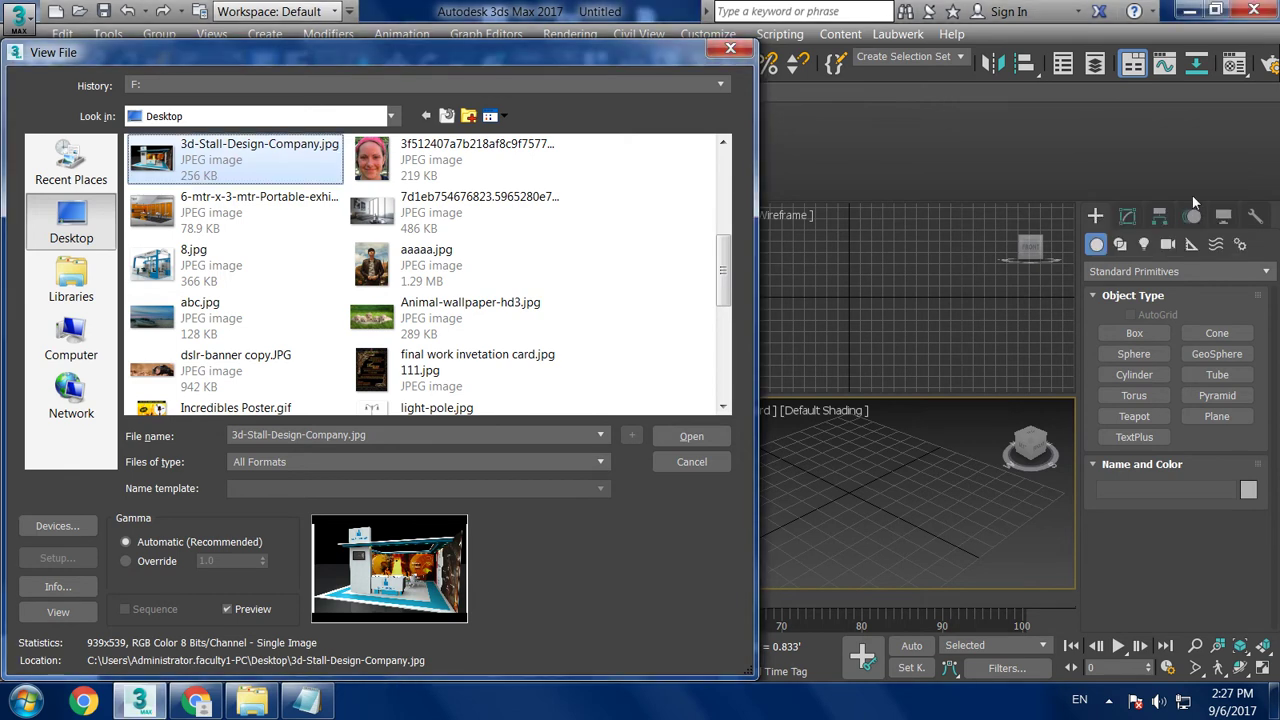
- Open the stall reference image in its own viewer, resized and placed at the top-left
{"action": "double_click", "coordinate": [250, 160]}
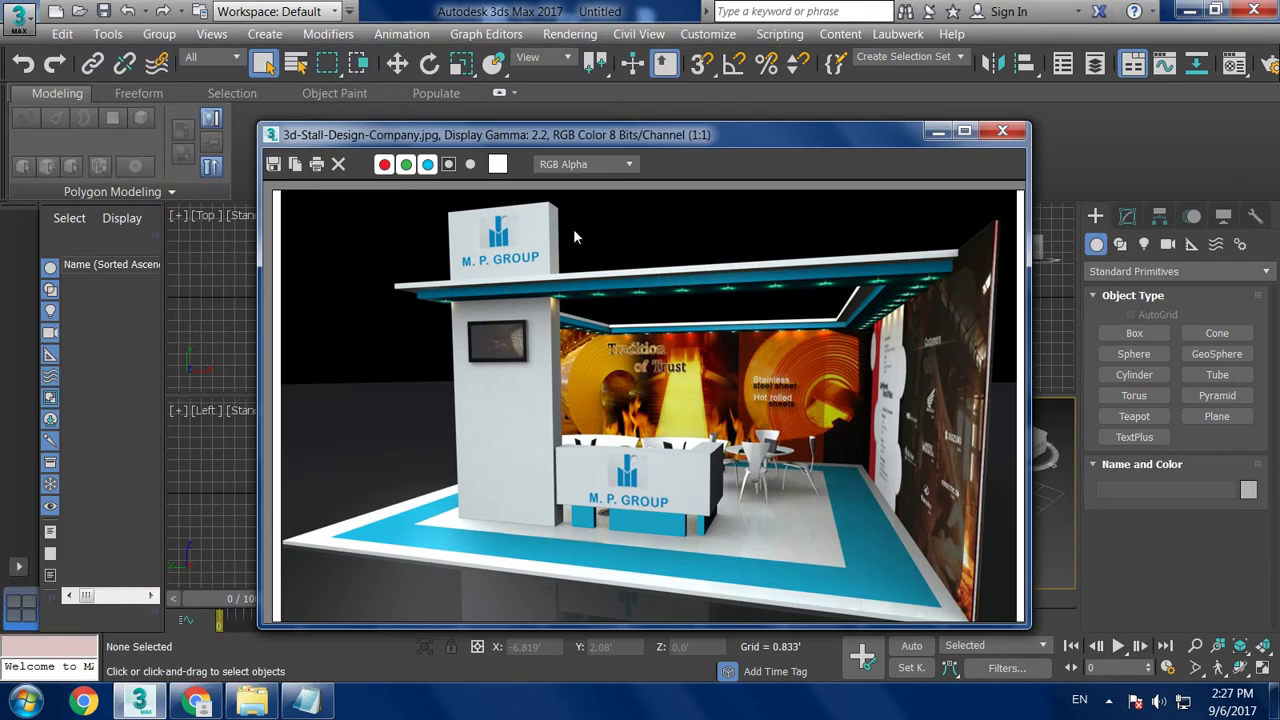
{"action": "mouse_move", "coordinate": [1034, 128]}
{"action": "left_mouse_down"}
{"action": "mouse_move", "coordinate": [757, 194]}
{"action": "mouse_move", "coordinate": [781, 221]}
{"action": "left_mouse_up"}
{"action": "scroll", "coordinate": [605, 395], "scroll_direction": "down", "scroll_amount": 2}
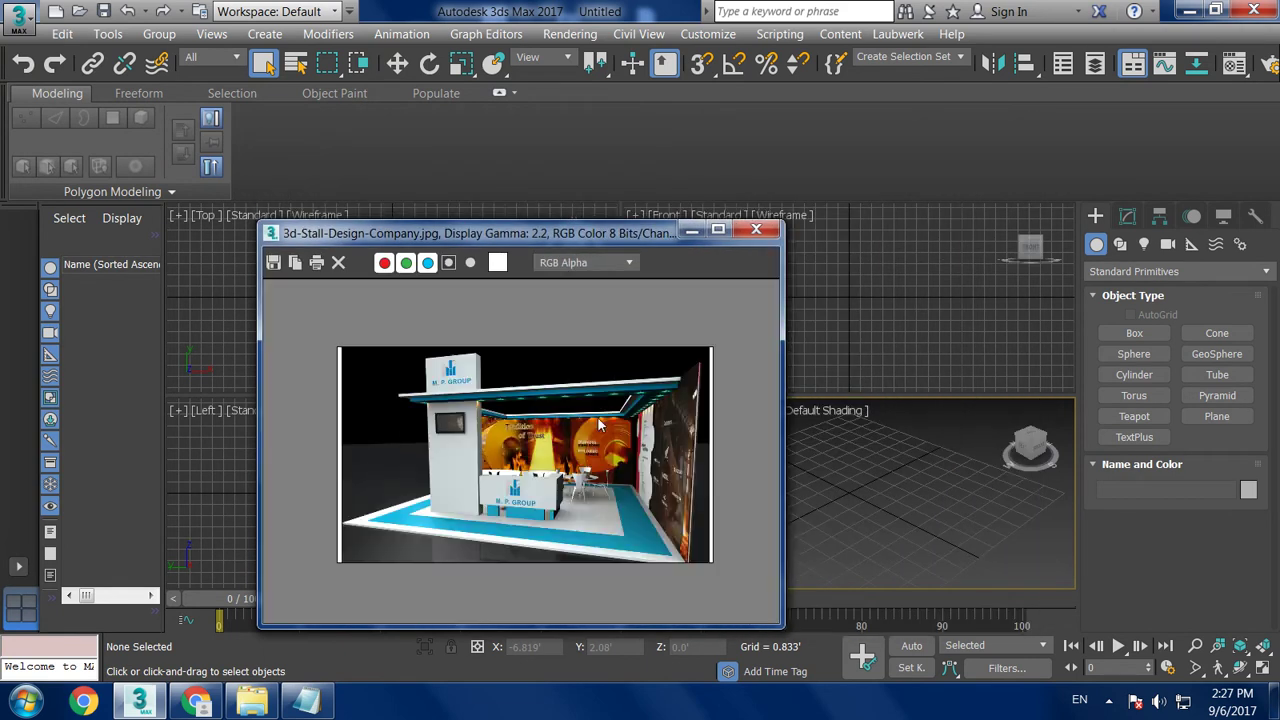
{"action": "left_click_drag", "start_coordinate": [519, 236], "coordinate": [291, 76]}
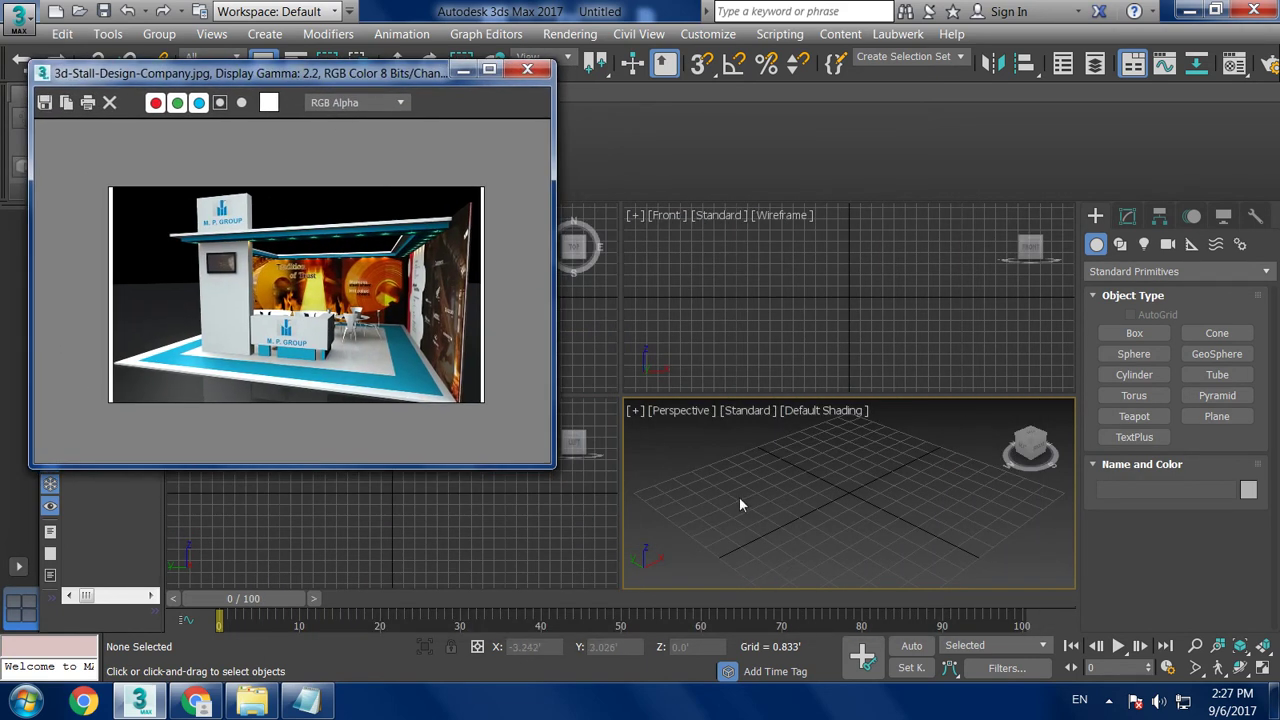
- Draw a large Plane floor and scale it uniformly well beyond the grid
{"action": "key", "text": "alt+w"}
{"action": "mouse_move", "coordinate": [789, 489]}
{"action": "middle_mouse_down"}
{"action": "mouse_move", "coordinate": [770, 446]}
{"action": "mouse_move", "coordinate": [826, 443]}
{"action": "middle_mouse_up"}
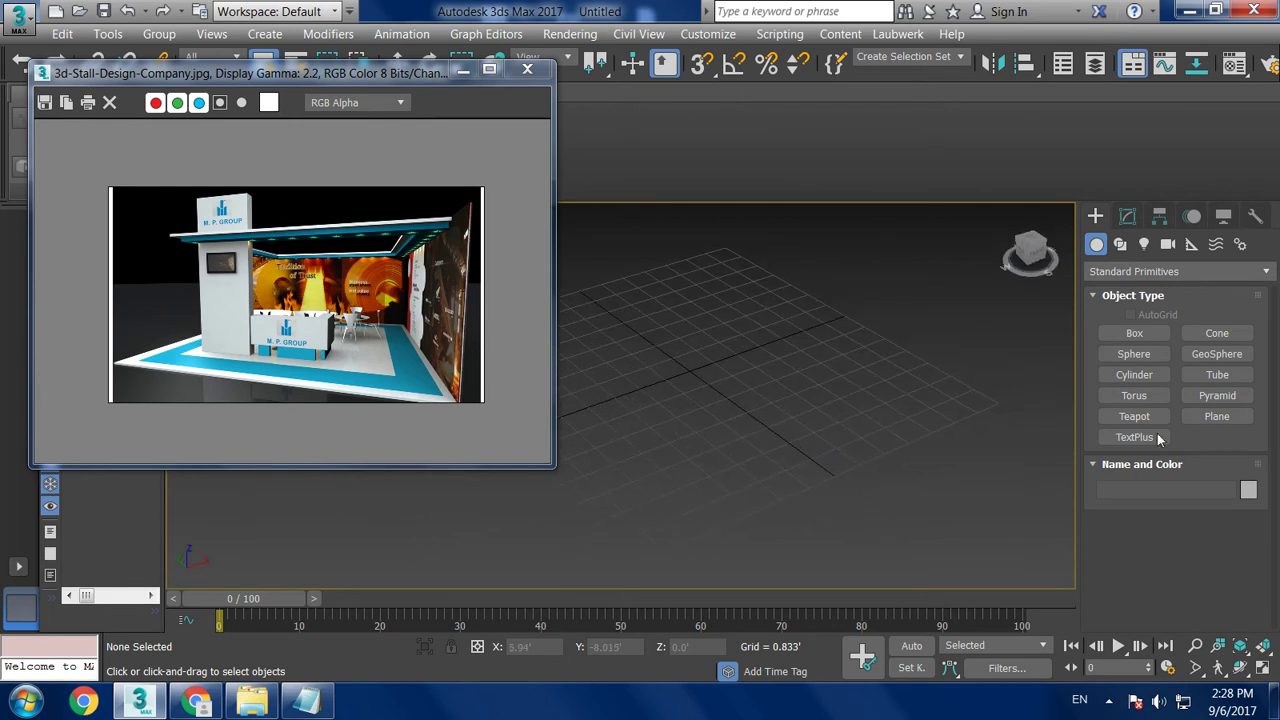
{"action": "left_click", "coordinate": [1217, 416]}
{"action": "left_click_drag", "start_coordinate": [744, 216], "coordinate": [630, 714]}
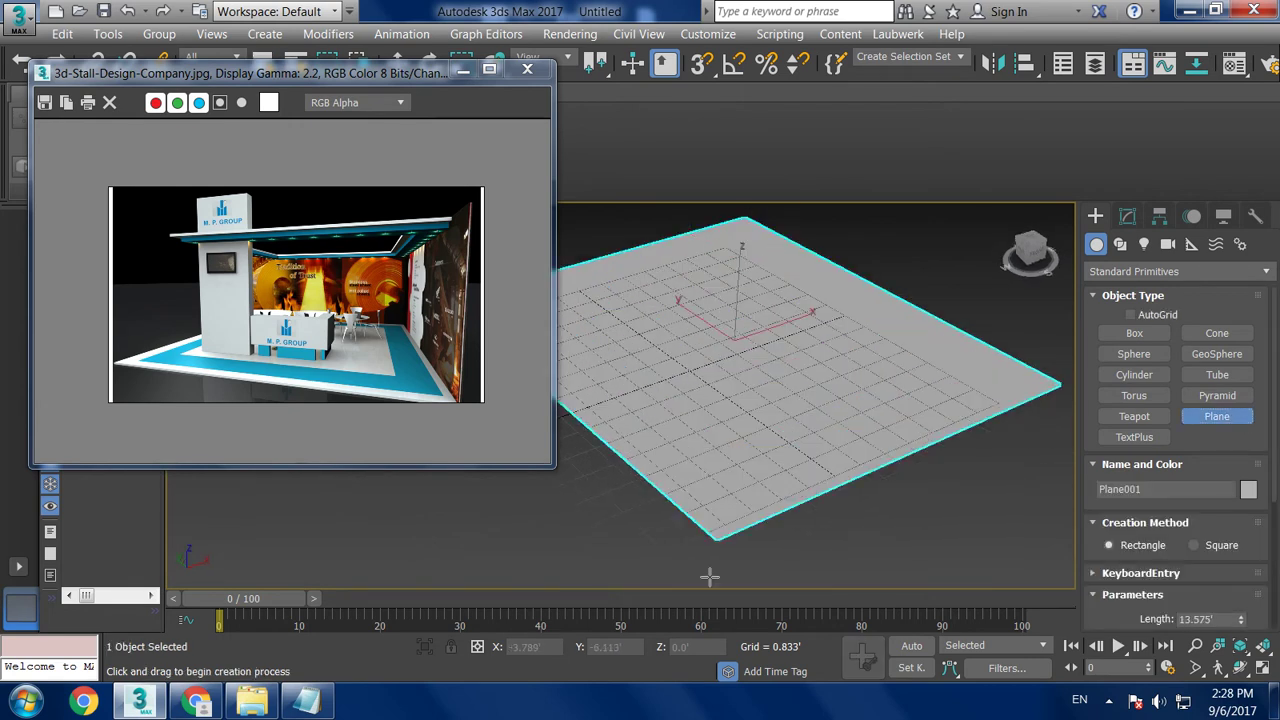
{"action": "key", "text": "r"}
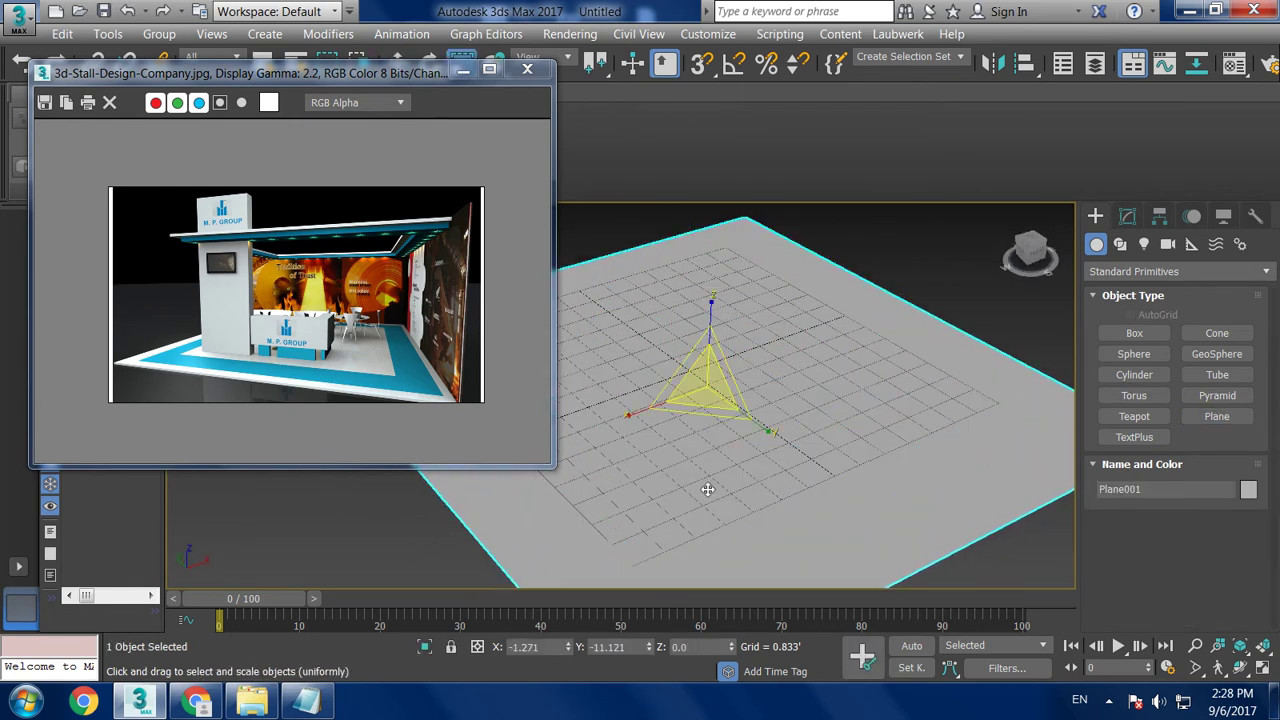
{"action": "left_click_drag", "start_coordinate": [700, 390], "coordinate": [676, 366]}
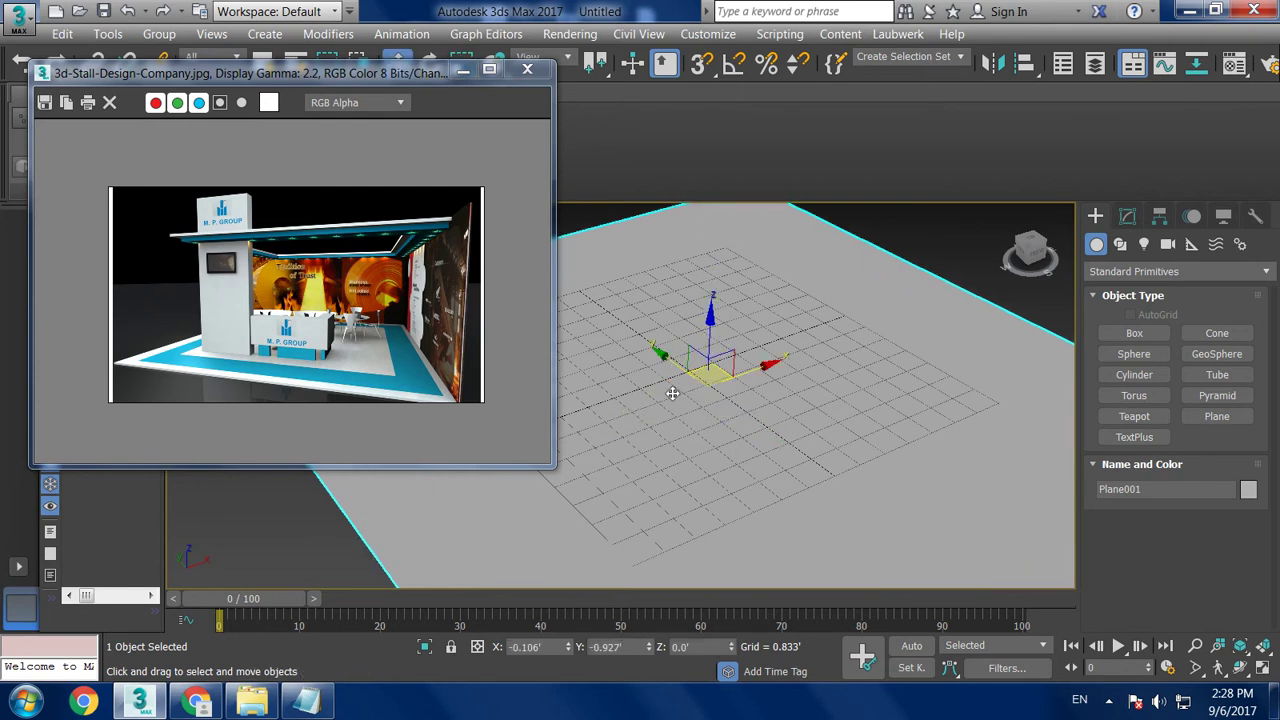
{"action": "left_click_drag", "start_coordinate": [628, 418], "coordinate": [477, 10]}
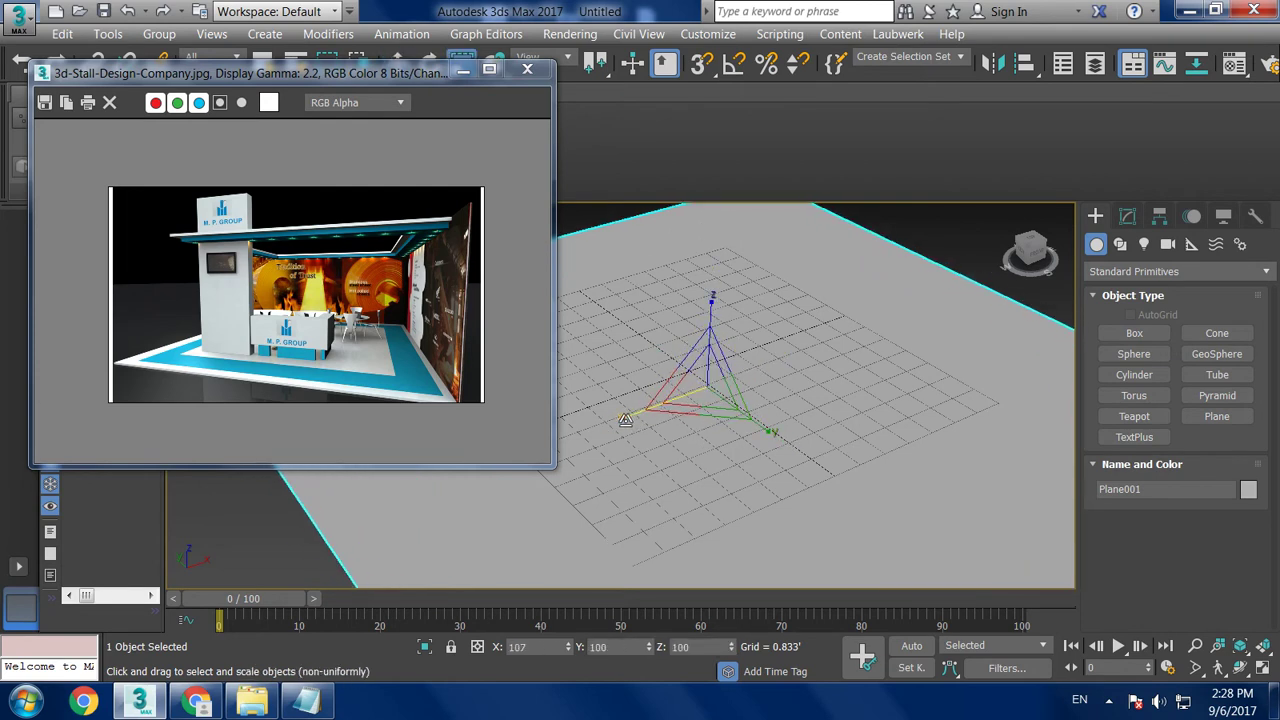
{"action": "key", "text": "alt+w"}
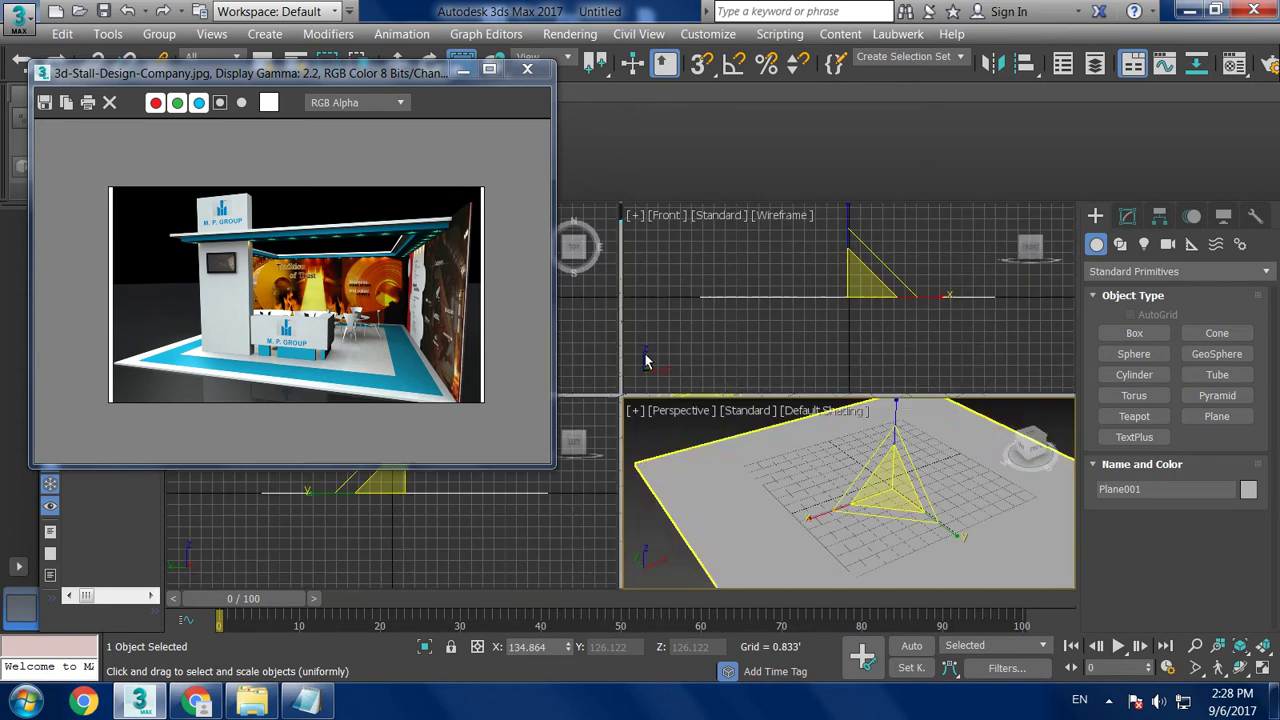
{"action": "left_click", "coordinate": [585, 316]}
{"action": "key", "text": "alt+w"}
- Pick the AEC Extended Wall tool with the floor framed in the Top view
{"action": "middle_click_drag", "start_coordinate": [731, 318], "coordinate": [762, 347]}
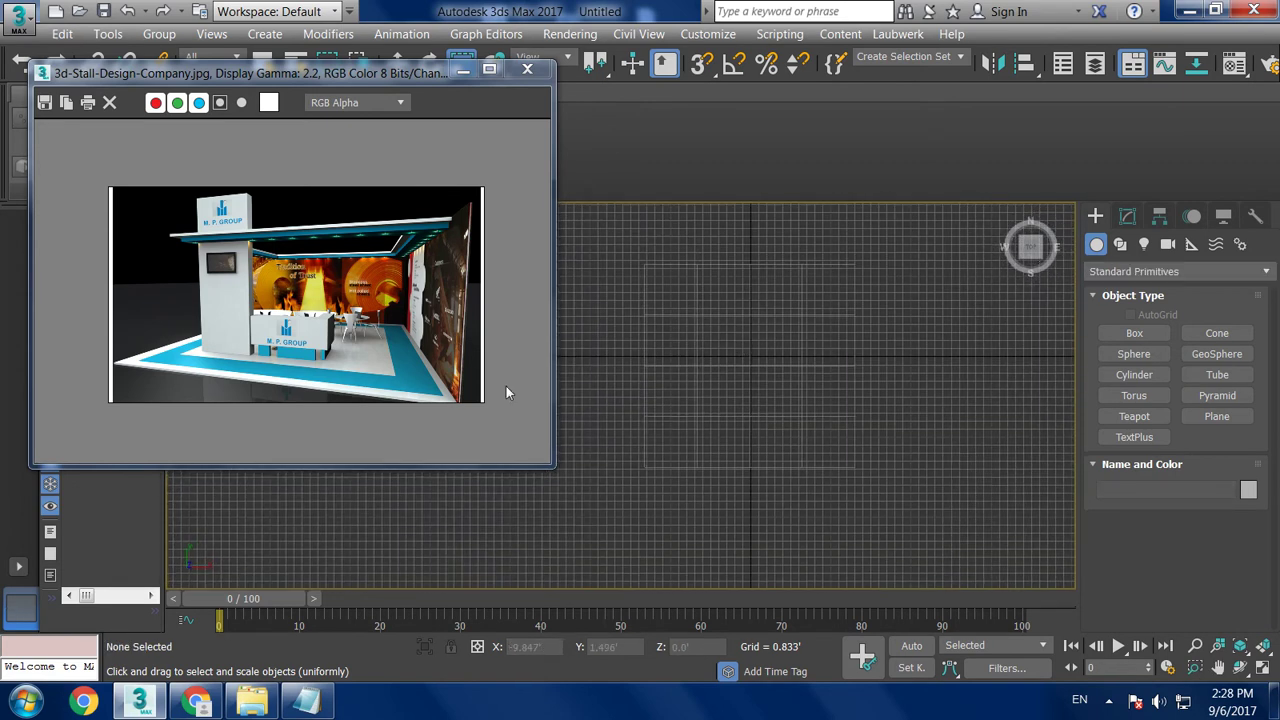
{"action": "left_click", "coordinate": [1150, 272]}
{"action": "left_click", "coordinate": [1155, 449]}
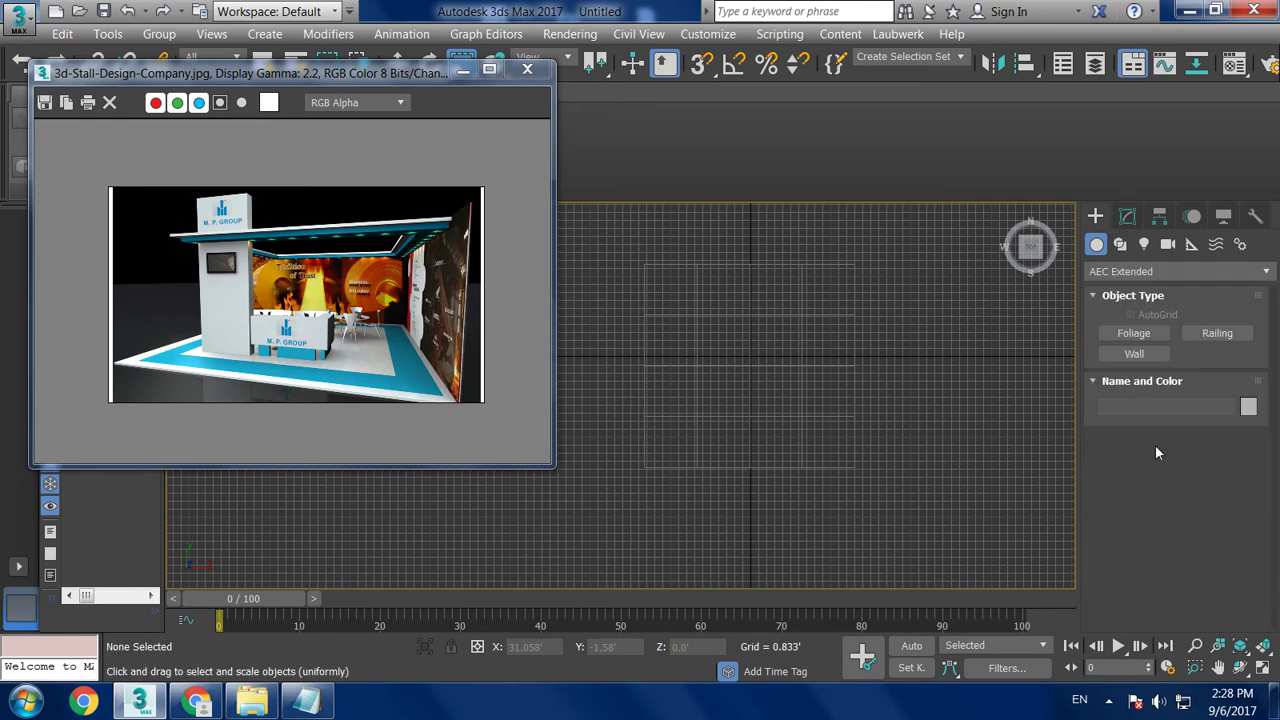
{"action": "left_click", "coordinate": [1136, 354]}
{"action": "scroll", "coordinate": [745, 355], "scroll_direction": "up", "scroll_amount": 3}
{"action": "middle_click_drag", "start_coordinate": [745, 355], "coordinate": [737, 349]}
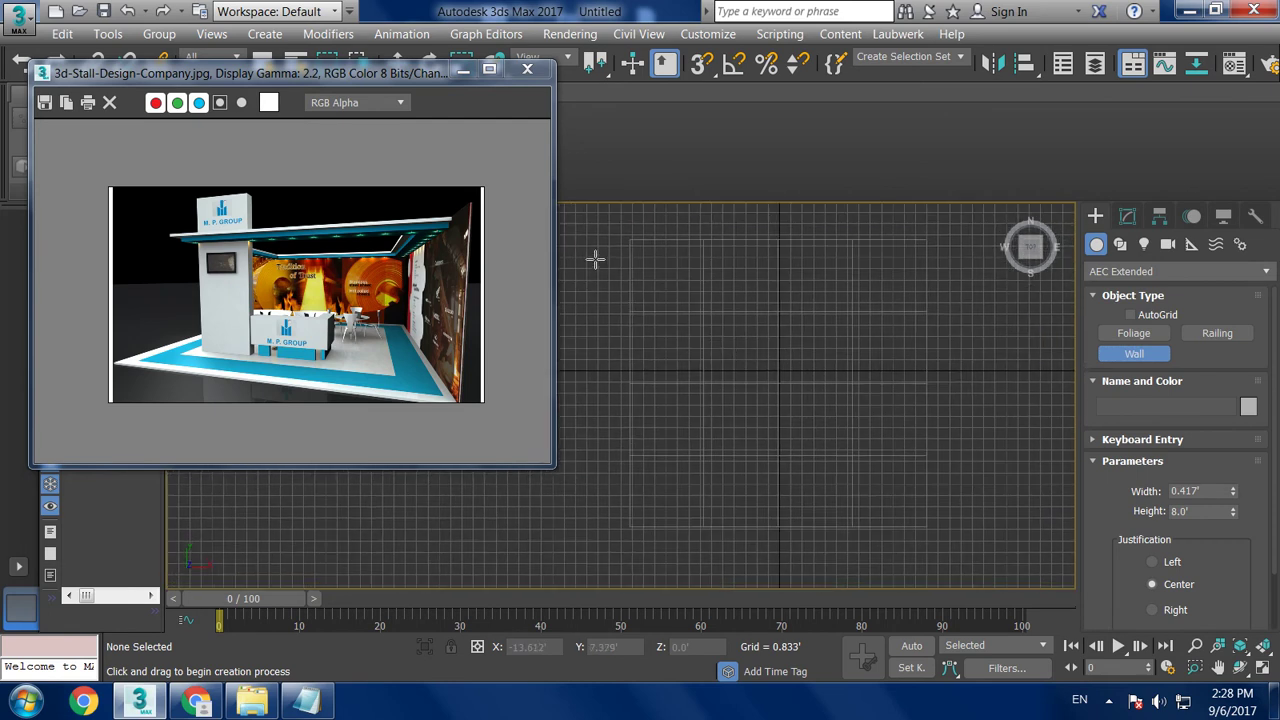
{"action": "mouse_move", "coordinate": [655, 249]}
{"action": "middle_mouse_down"}
{"action": "mouse_move", "coordinate": [668, 290]}
{"action": "mouse_move", "coordinate": [652, 264]}
{"action": "middle_mouse_up"}
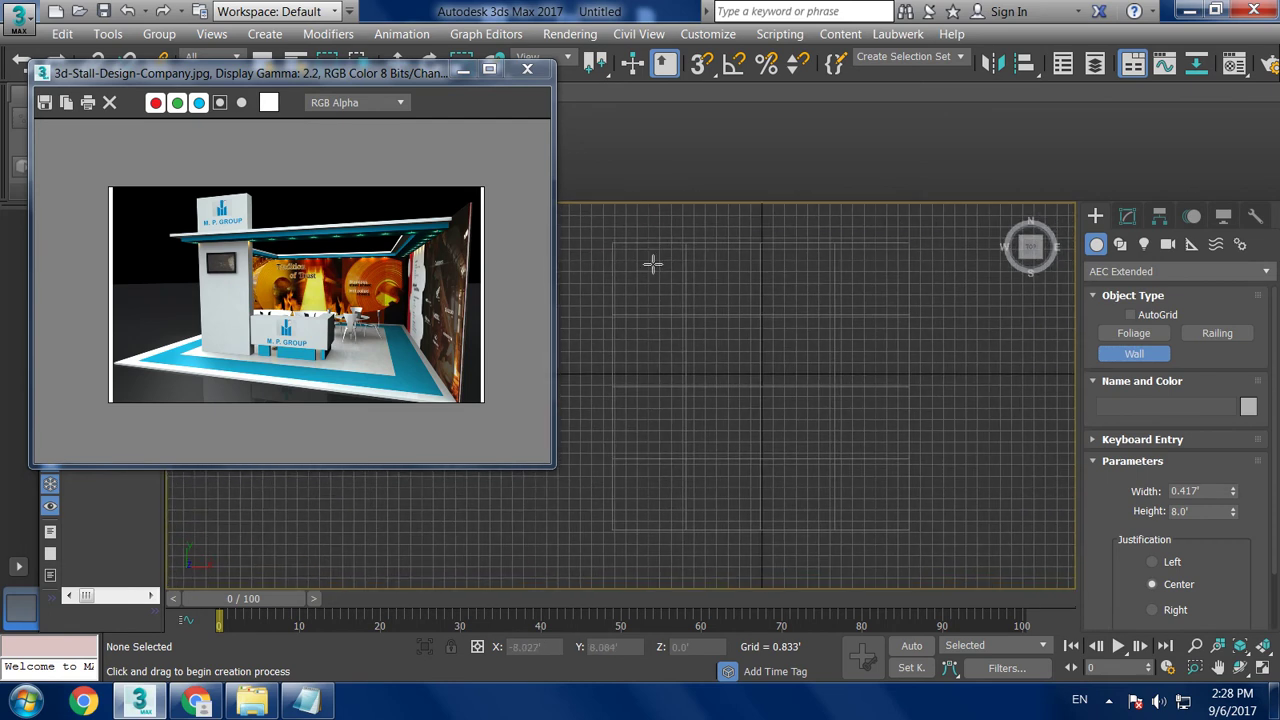
- Draw an L-shaped wall, 8' high and 0.417' wide, along the floor's back and right edges
{"action": "left_click", "coordinate": [610, 242]}
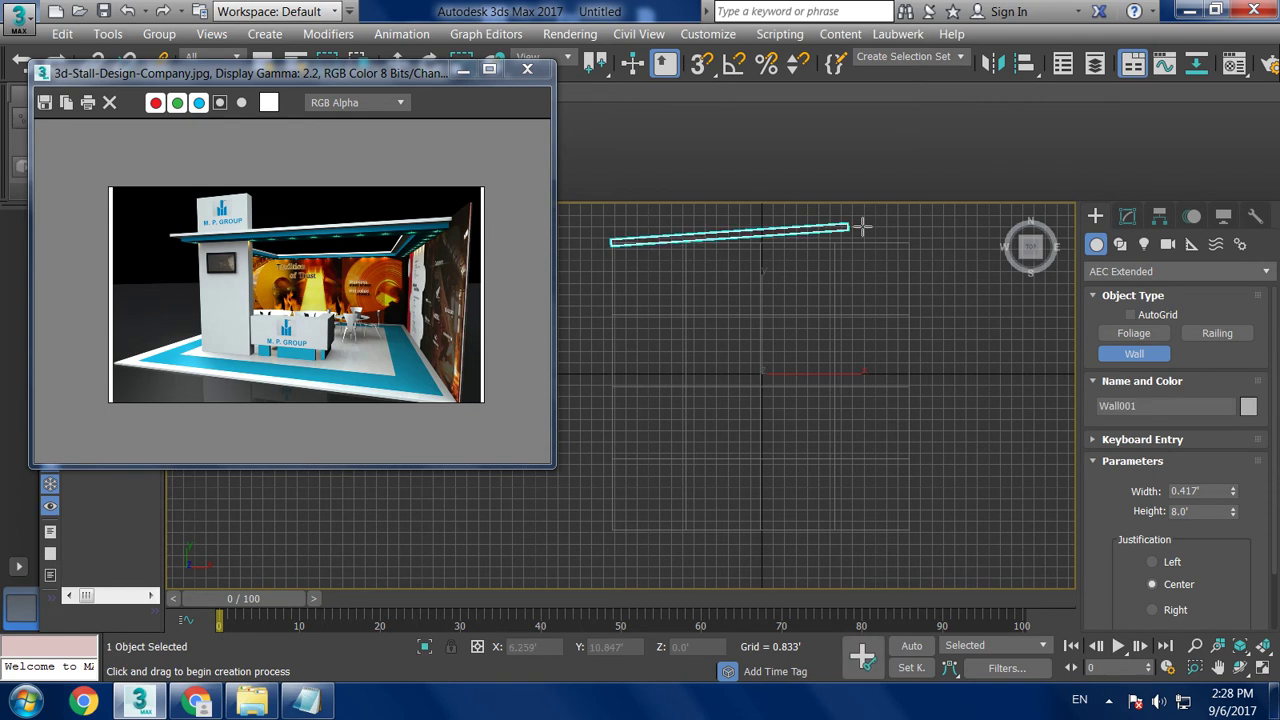
{"action": "left_click", "coordinate": [910, 242]}
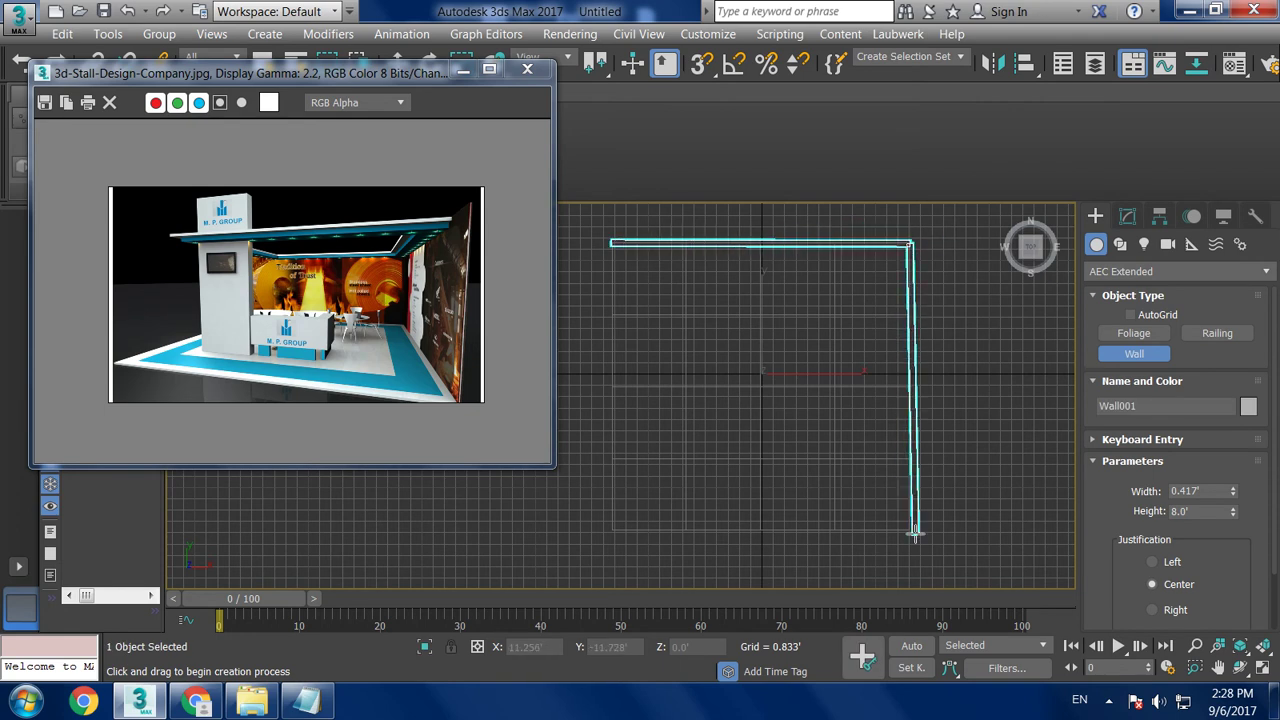
{"action": "right_click", "coordinate": [912, 535]}
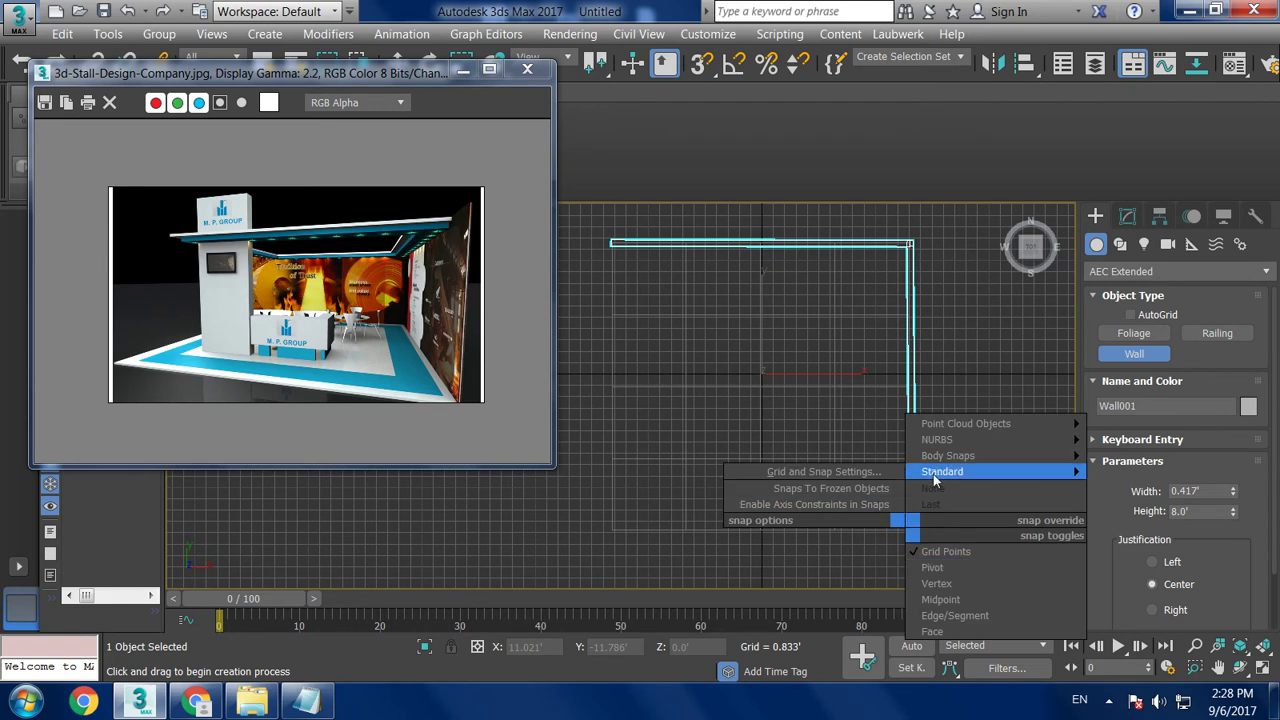
{"action": "right_click", "coordinate": [712, 451]}
{"action": "key", "text": "p"}
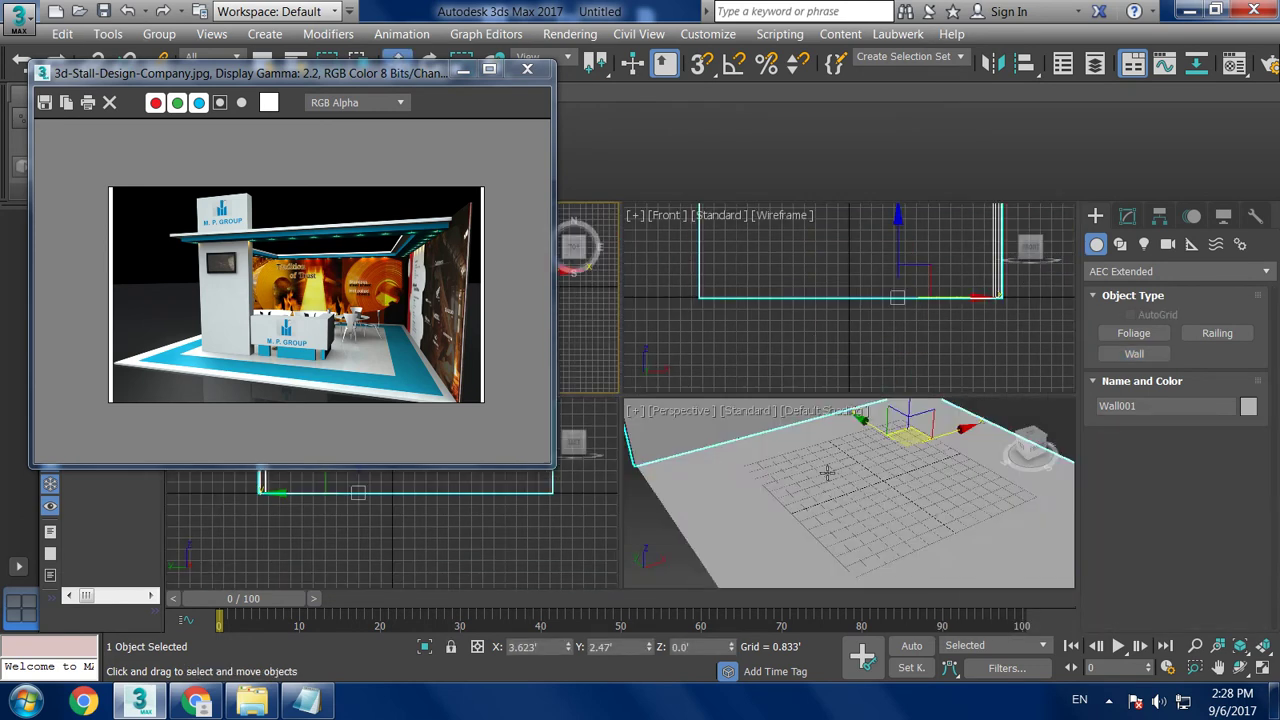
{"action": "middle_click_drag", "start_coordinate": [844, 509], "coordinate": [816, 423], "text": "alt"}
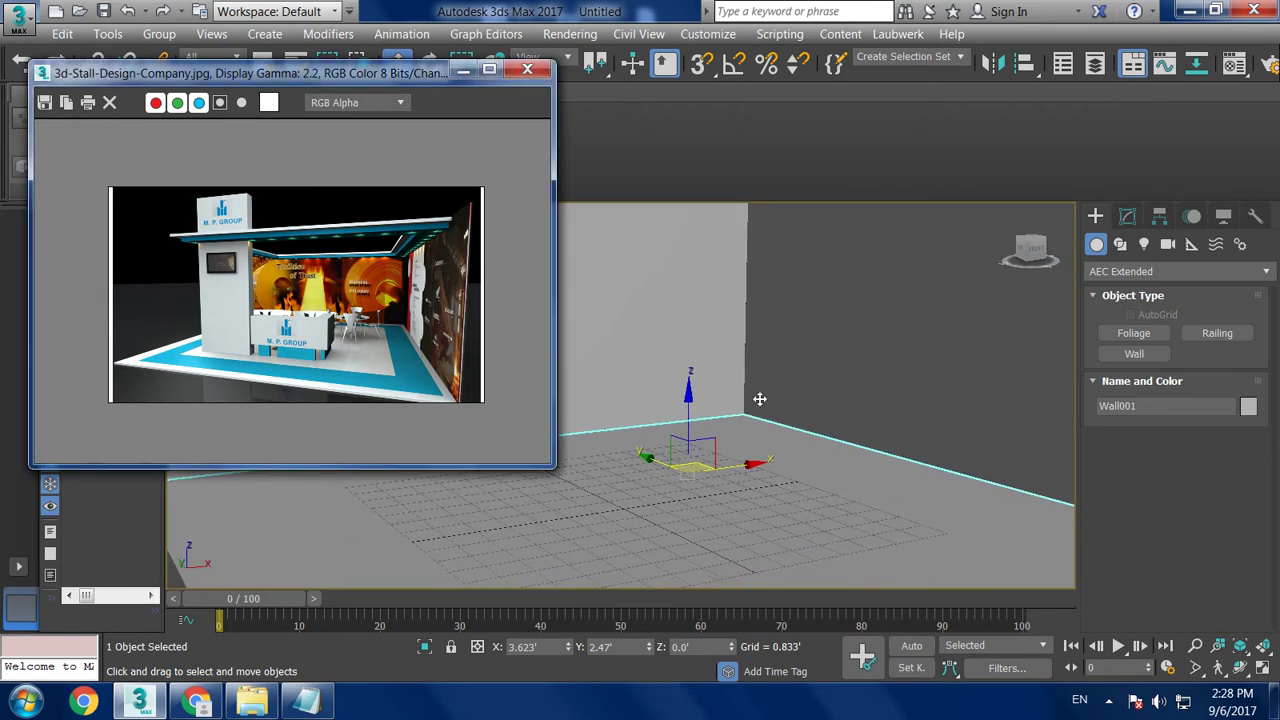
{"action": "key", "text": "alt+w"}
- Draw a 21.45' × 21.949' rectangle over the floor in the Top view
{"action": "left_click", "coordinate": [613, 313]}
{"action": "key", "text": "alt+w"}
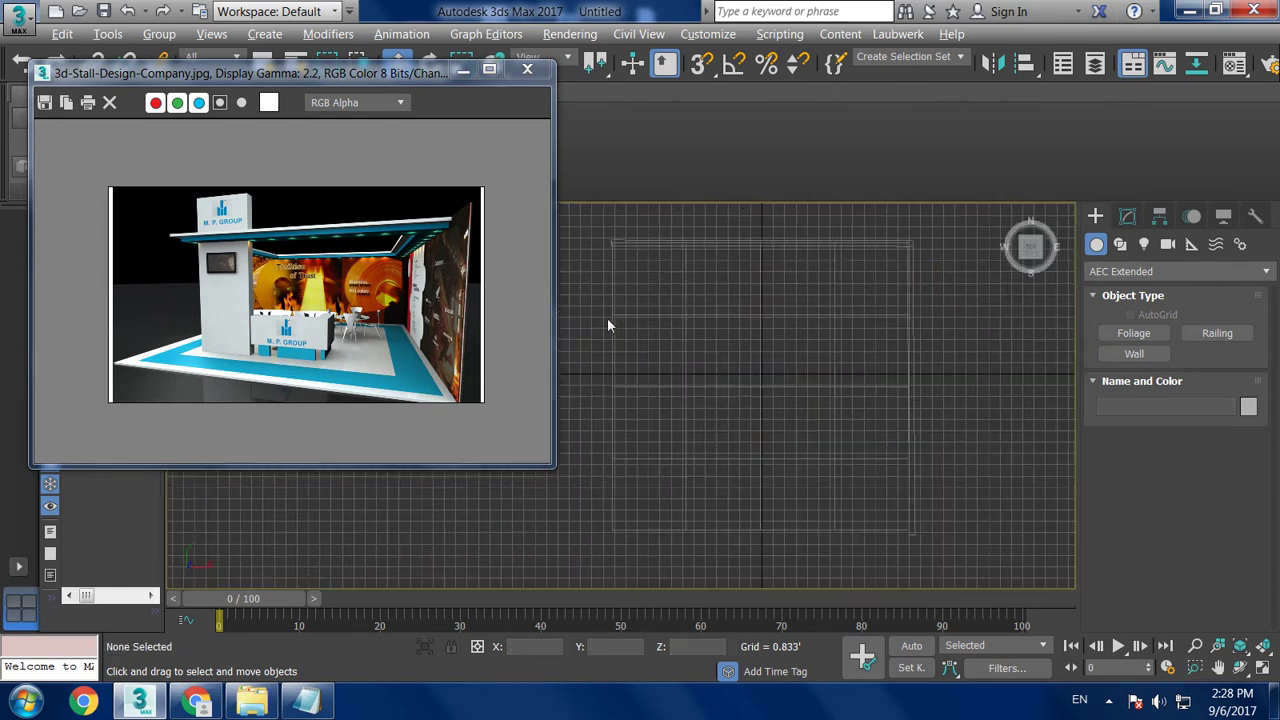
{"action": "middle_click_drag", "start_coordinate": [827, 357], "coordinate": [726, 339]}
{"action": "left_click", "coordinate": [1120, 244]}
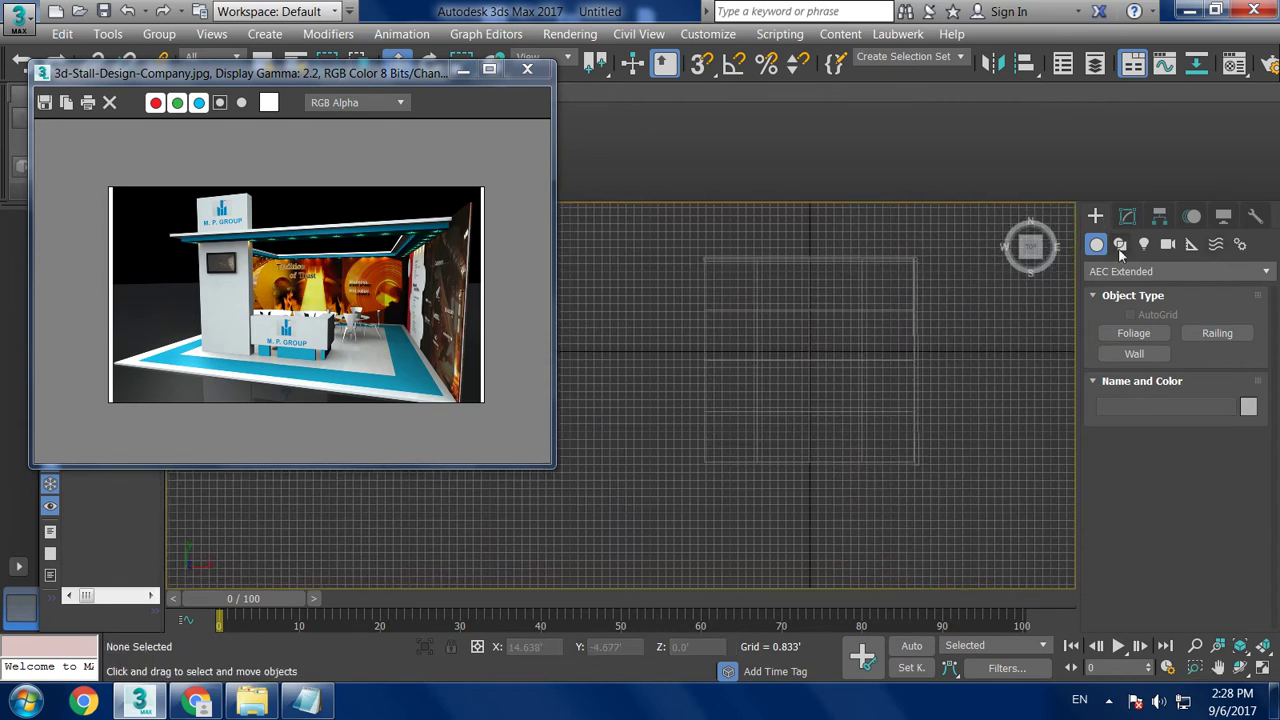
{"action": "left_click", "coordinate": [1207, 352]}
{"action": "left_click_drag", "start_coordinate": [702, 262], "coordinate": [916, 463]}
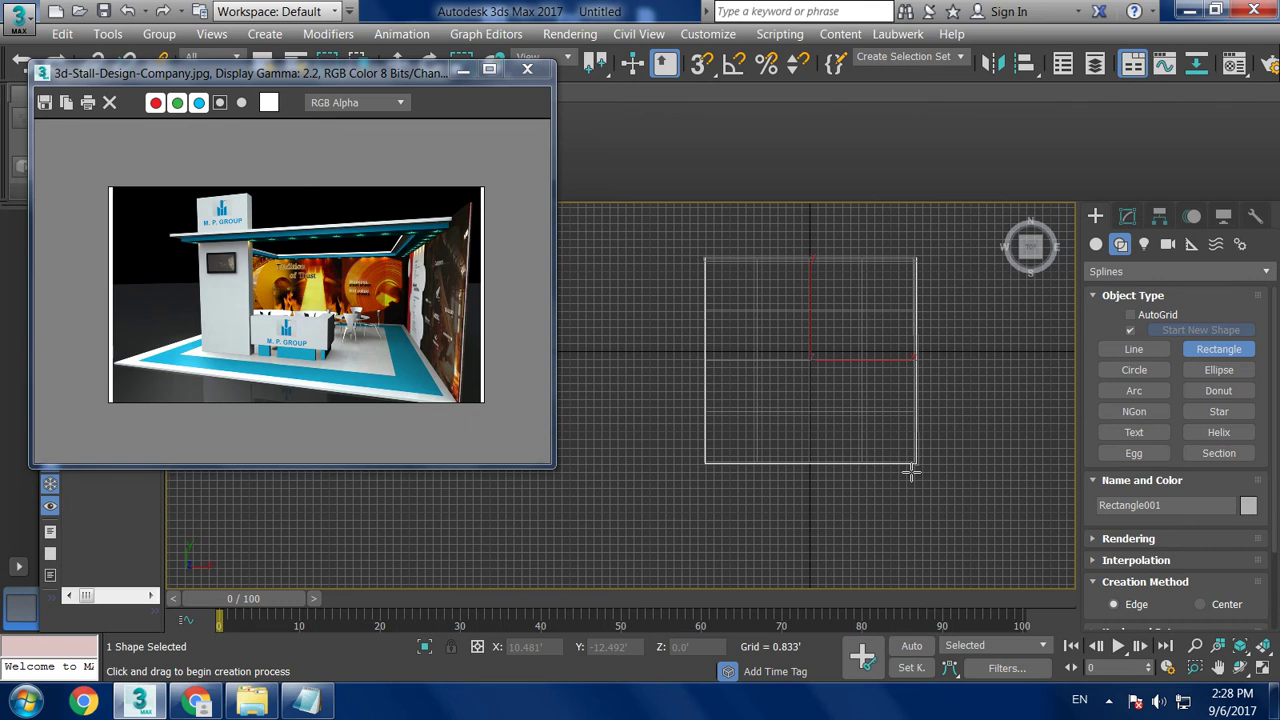
- Convert Rectangle001 to an Editable Spline
{"action": "left_click", "coordinate": [1134, 217]}
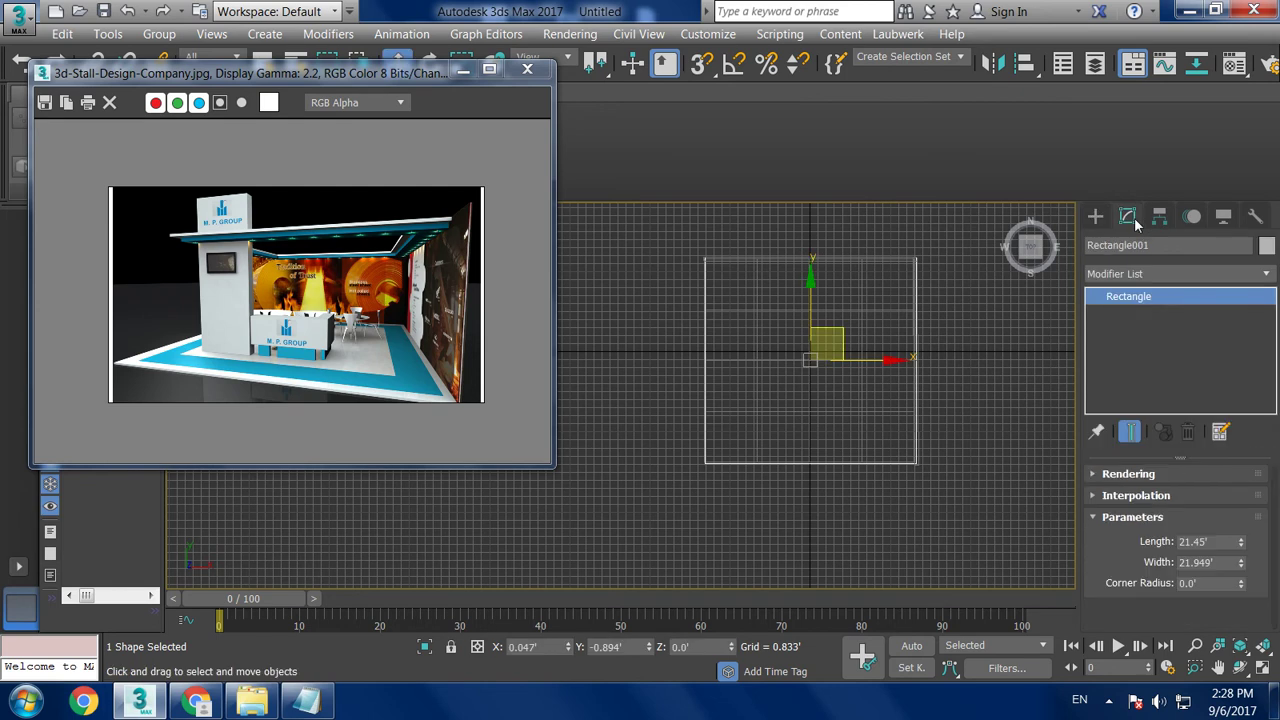
{"action": "right_click", "coordinate": [1114, 301]}
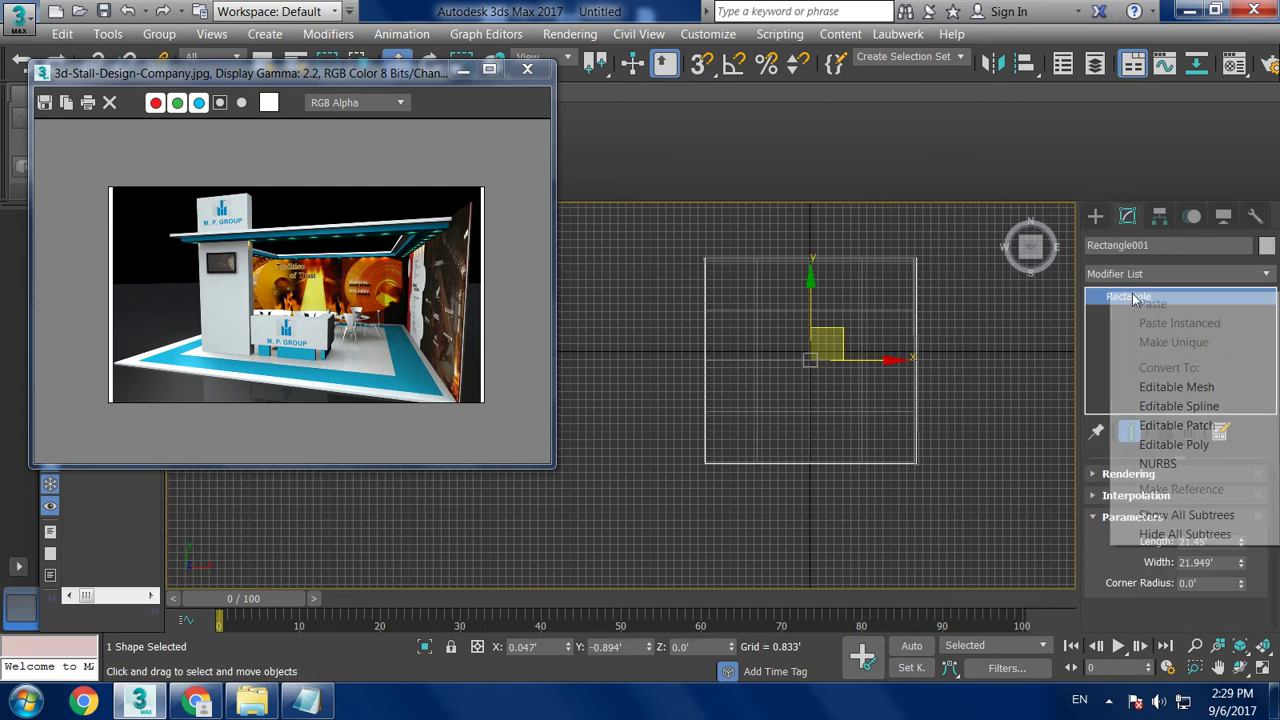
{"action": "left_click", "coordinate": [1205, 407]}
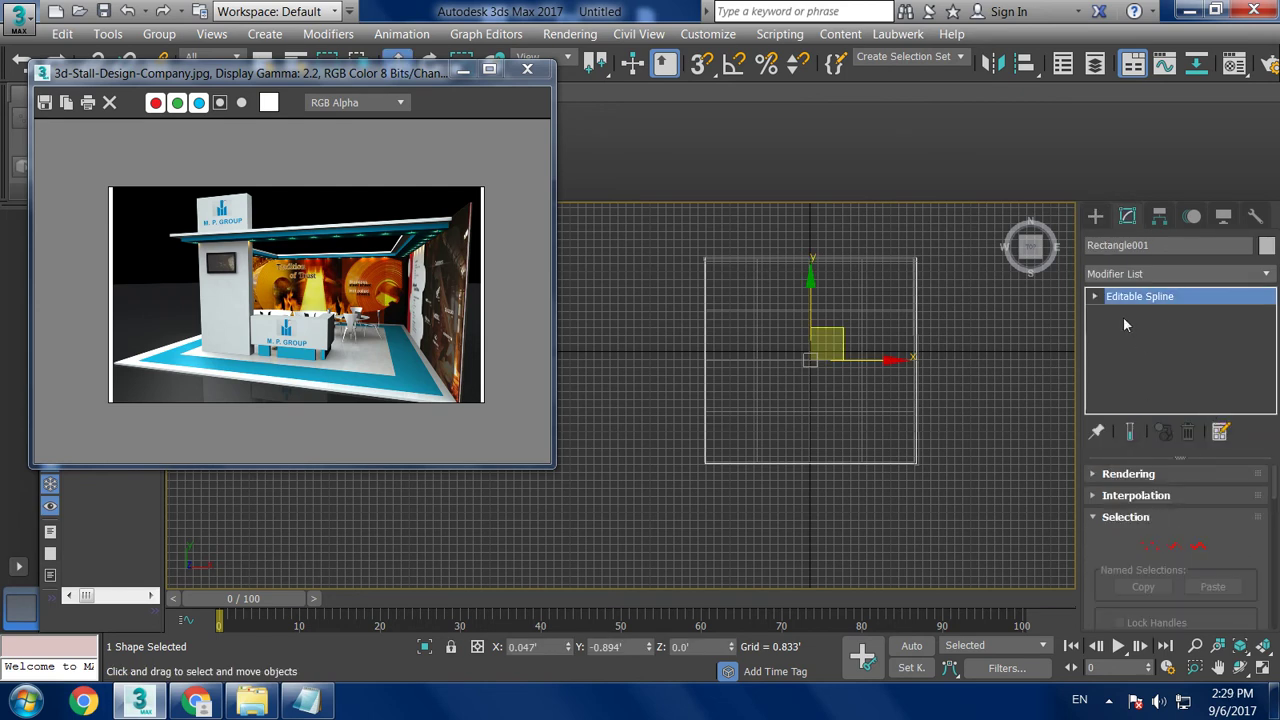
{"action": "left_click", "coordinate": [1095, 297]}
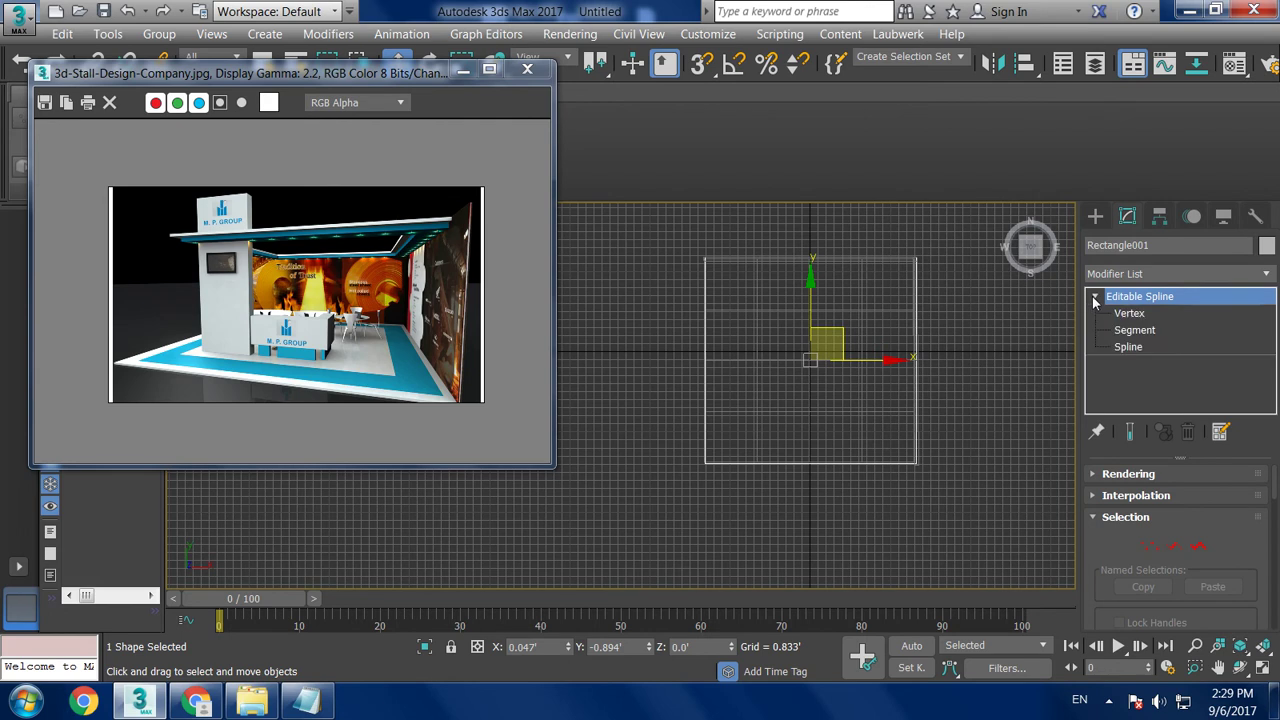
- At Spline level, outline Rectangle001 inward by about 1.081'
{"action": "left_click", "coordinate": [1130, 348]}
{"action": "left_click", "coordinate": [916, 388]}
{"action": "left_click_drag", "start_coordinate": [1117, 563], "coordinate": [1150, 287]}
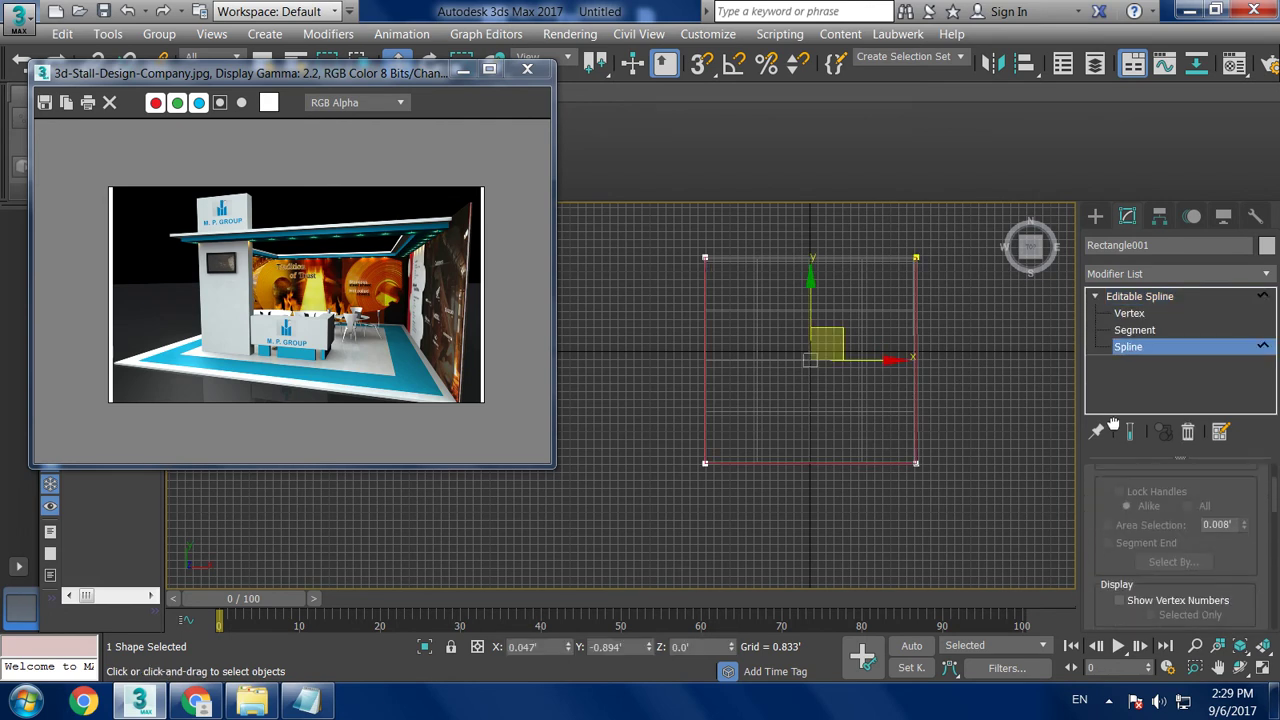
{"action": "left_click_drag", "start_coordinate": [1215, 587], "coordinate": [1212, 498]}
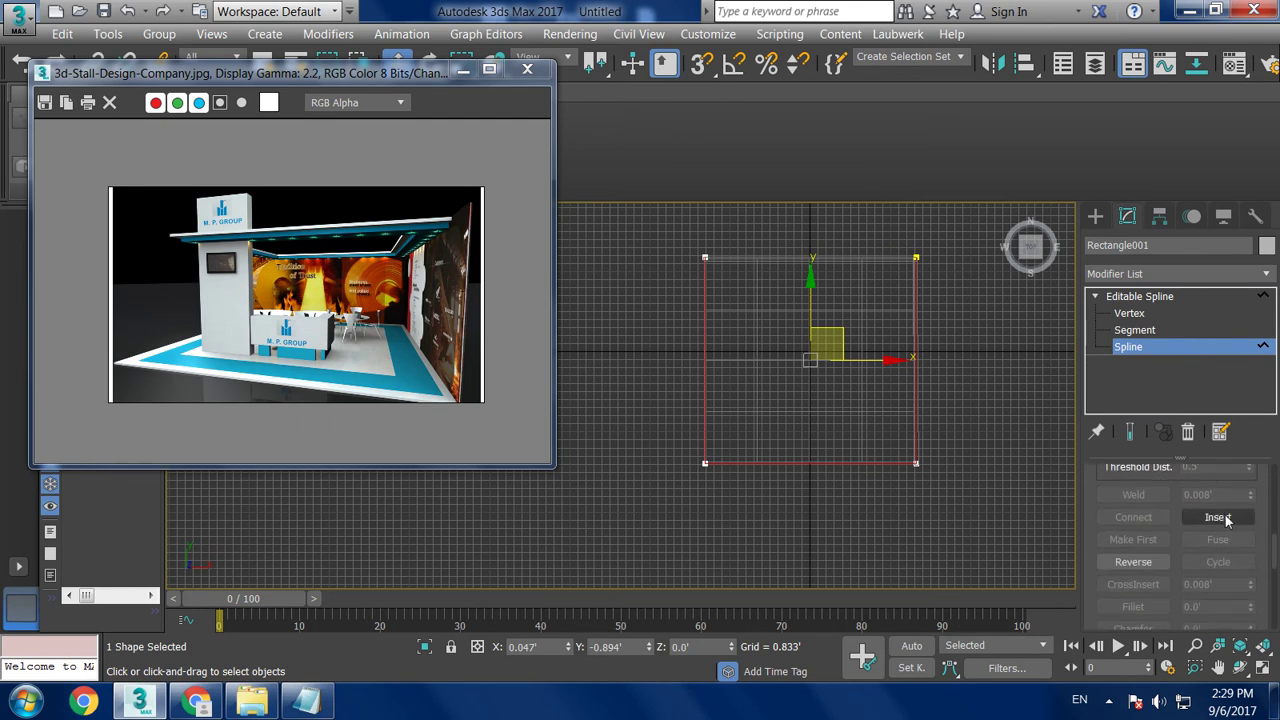
{"action": "left_click", "coordinate": [1218, 517]}
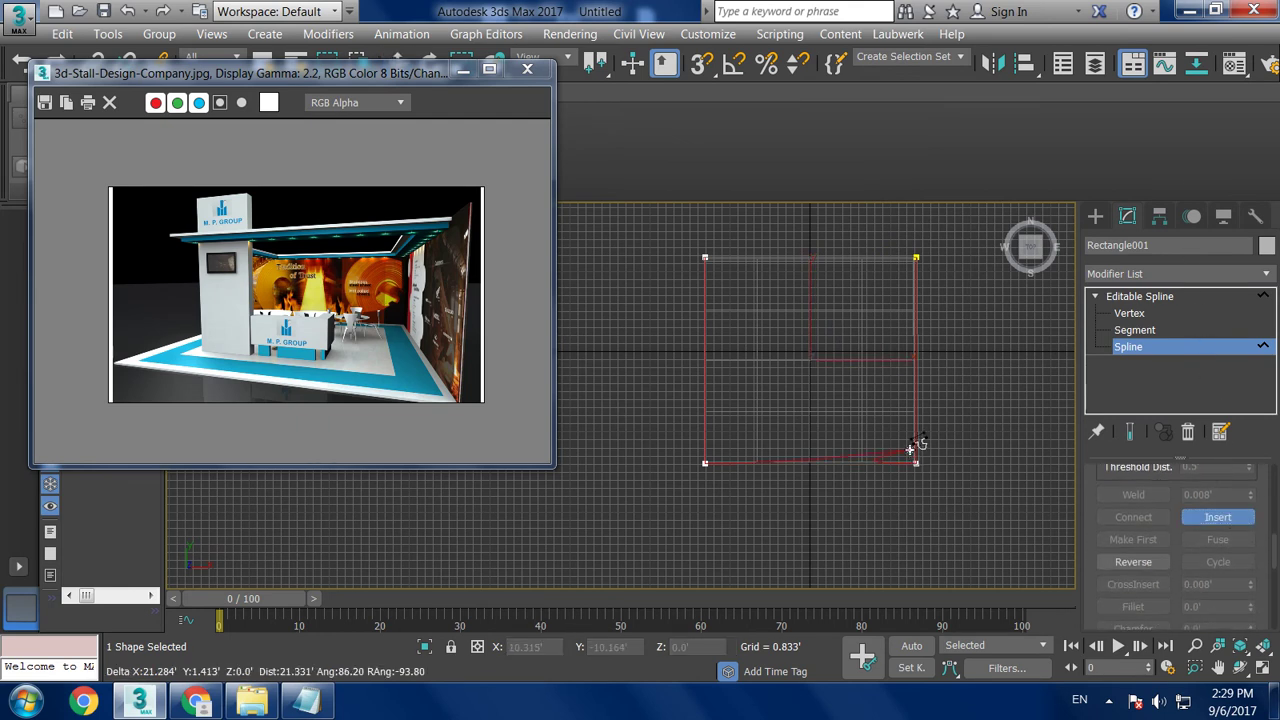
{"action": "right_click", "coordinate": [938, 473]}
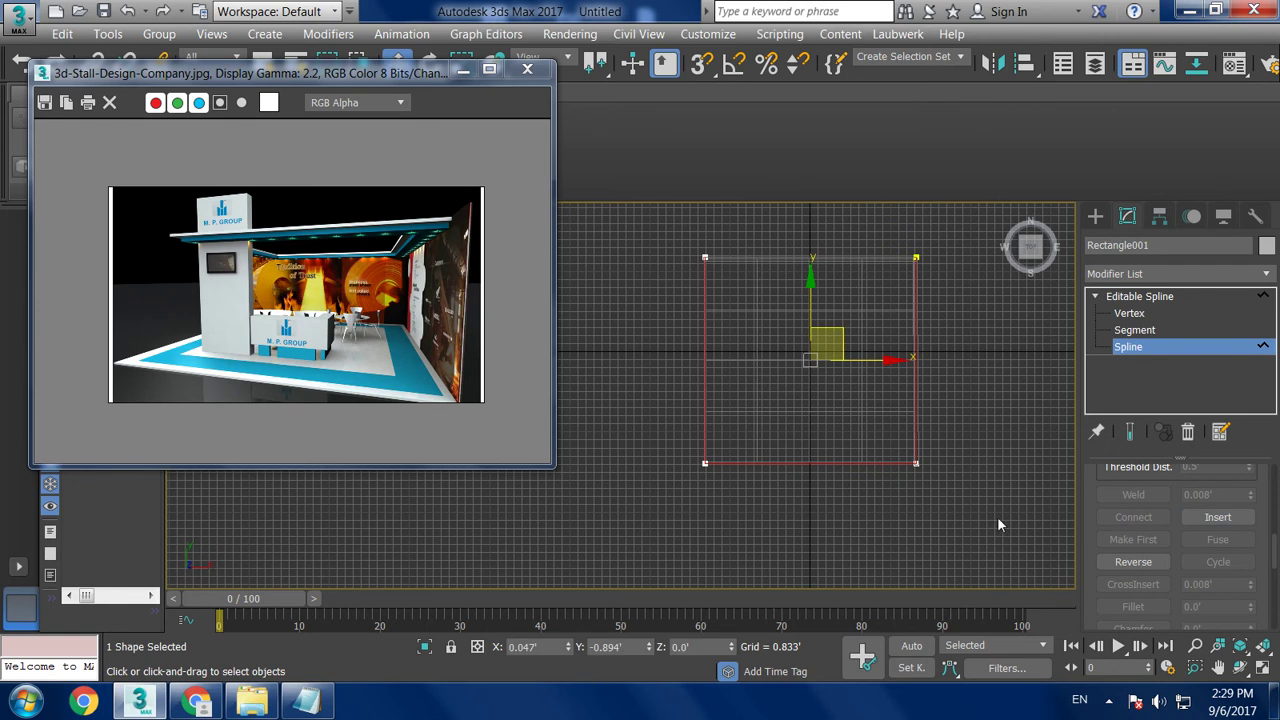
{"action": "scroll", "coordinate": [1187, 608], "scroll_direction": "down", "scroll_amount": 2}
{"action": "scroll", "coordinate": [1180, 600], "scroll_direction": "down", "scroll_amount": 2}
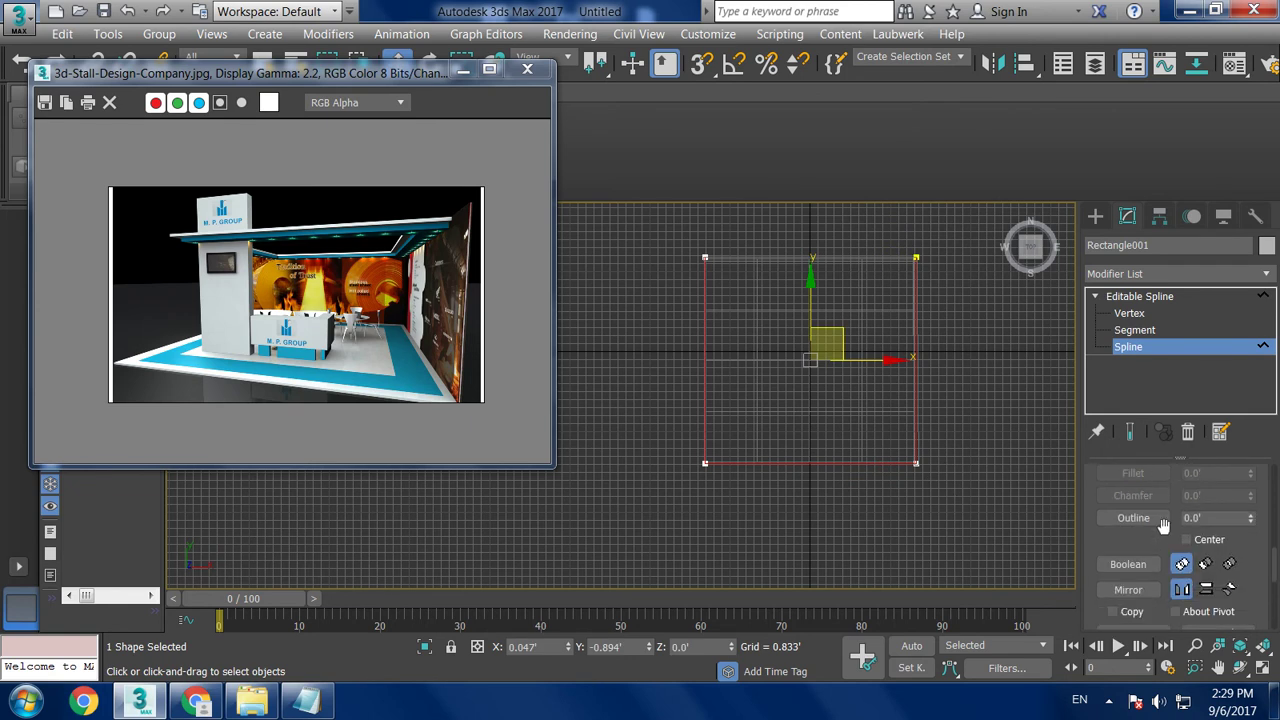
{"action": "left_click", "coordinate": [1133, 520]}
{"action": "left_click_drag", "start_coordinate": [917, 463], "coordinate": [911, 453]}
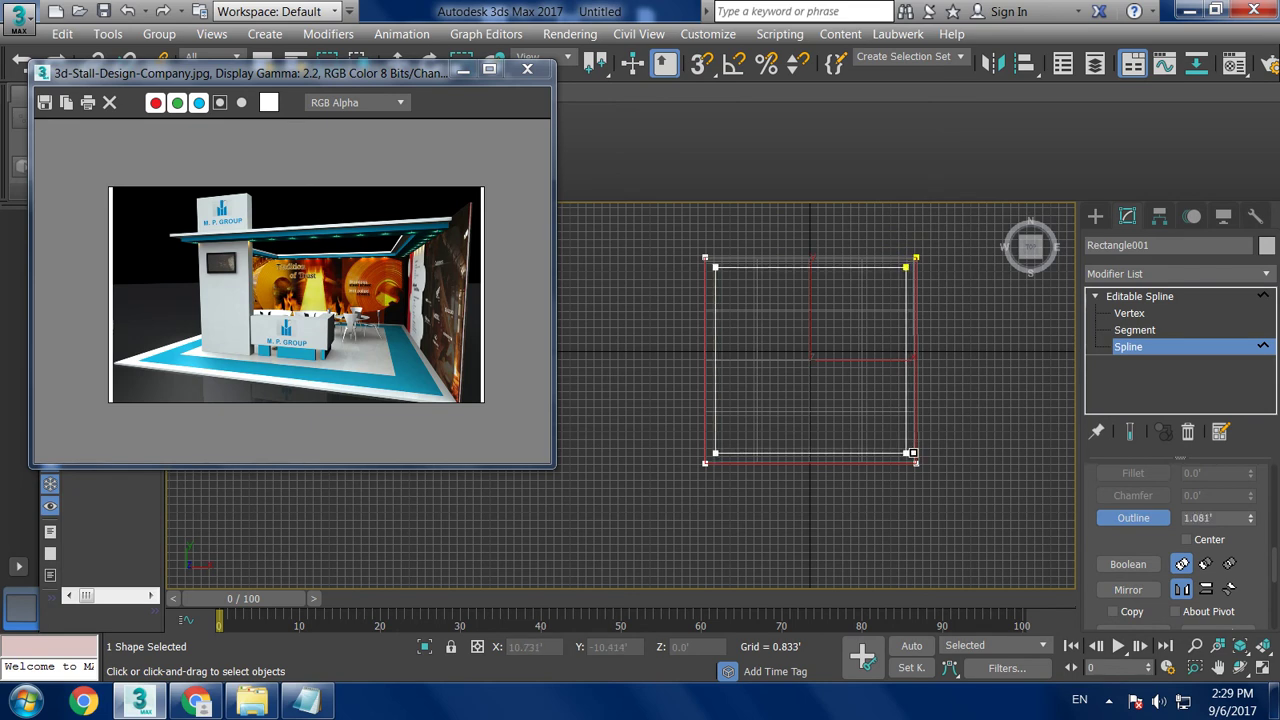
{"action": "key", "text": "alt+w"}
- Move Rectangle001 upward toward the top of the walls in Perspective
{"action": "middle_click", "coordinate": [909, 486]}
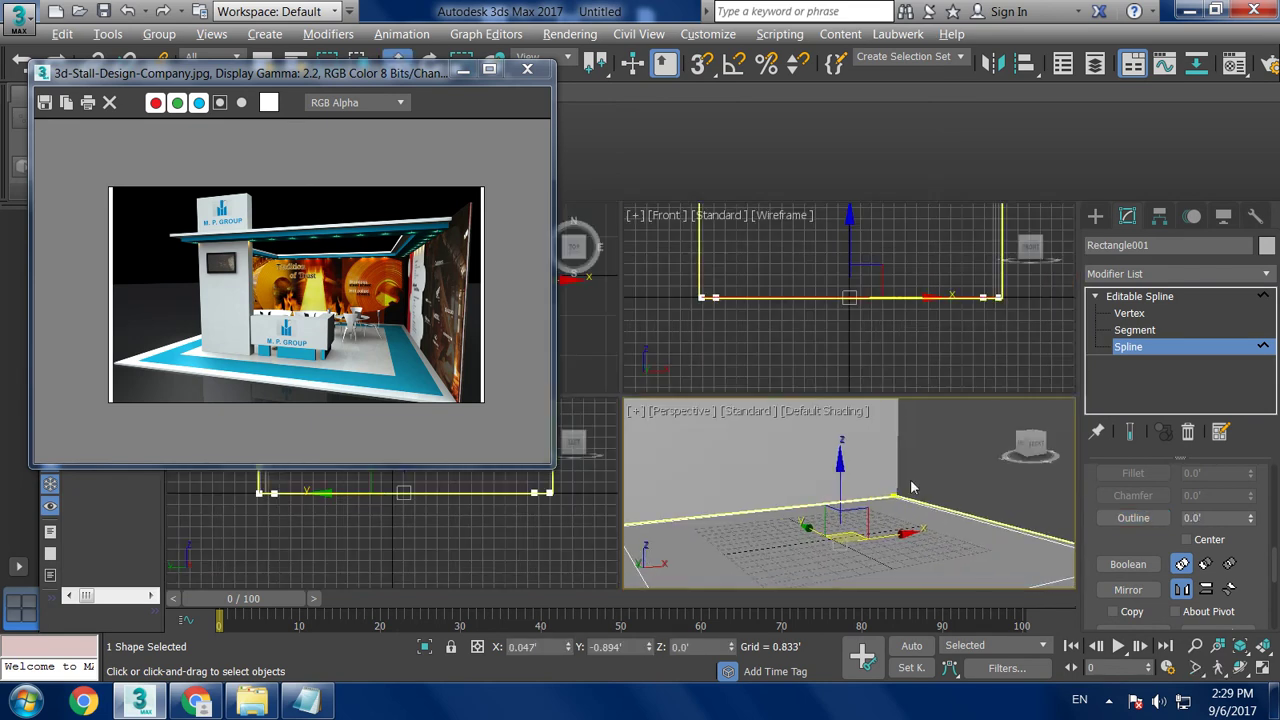
{"action": "key", "text": "alt+w"}
{"action": "scroll", "coordinate": [880, 480], "scroll_direction": "up", "scroll_amount": 1}
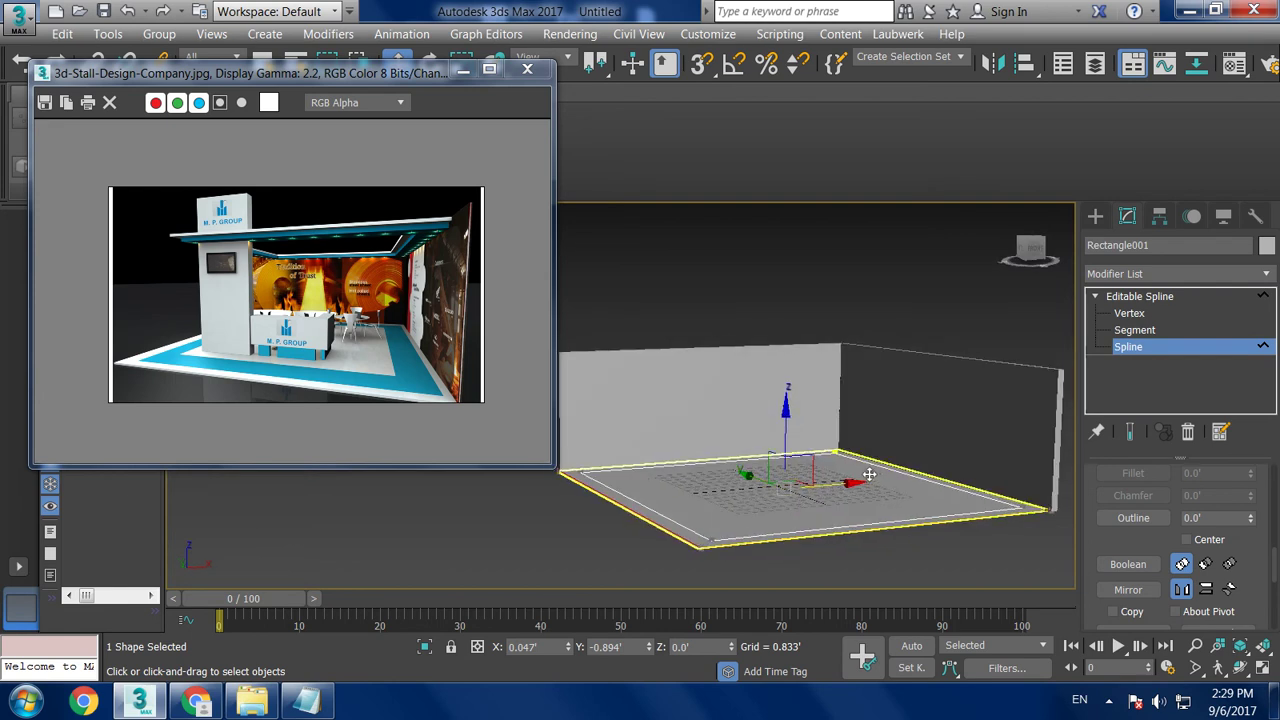
{"action": "left_click", "coordinate": [1110, 296]}
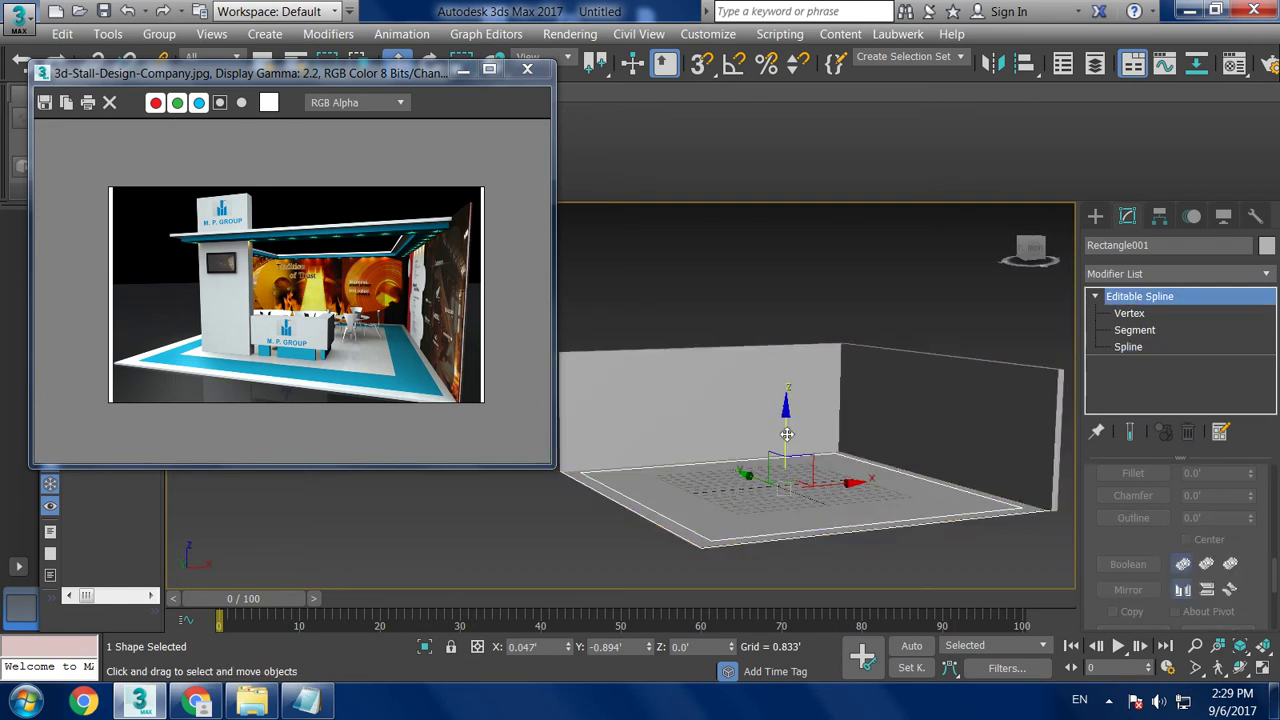
{"action": "left_click_drag", "start_coordinate": [788, 436], "coordinate": [817, 307]}
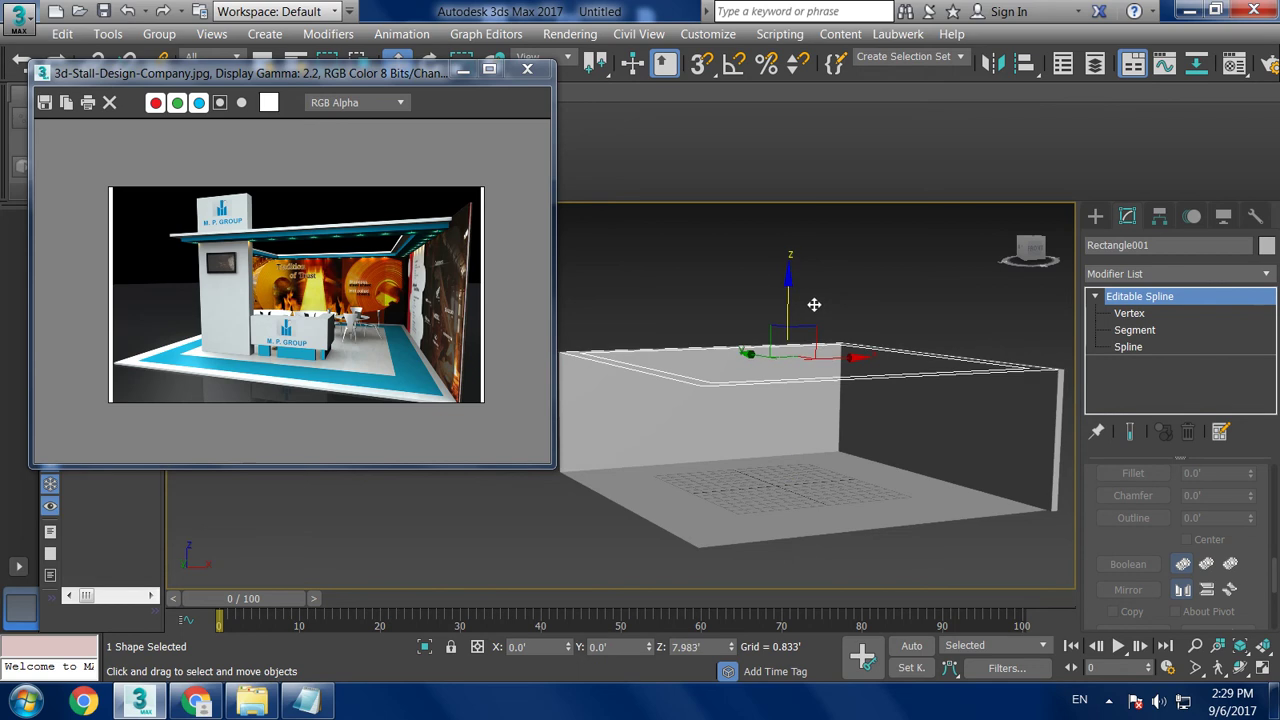
{"action": "middle_click_drag", "start_coordinate": [814, 303], "coordinate": [777, 349], "text": "alt"}
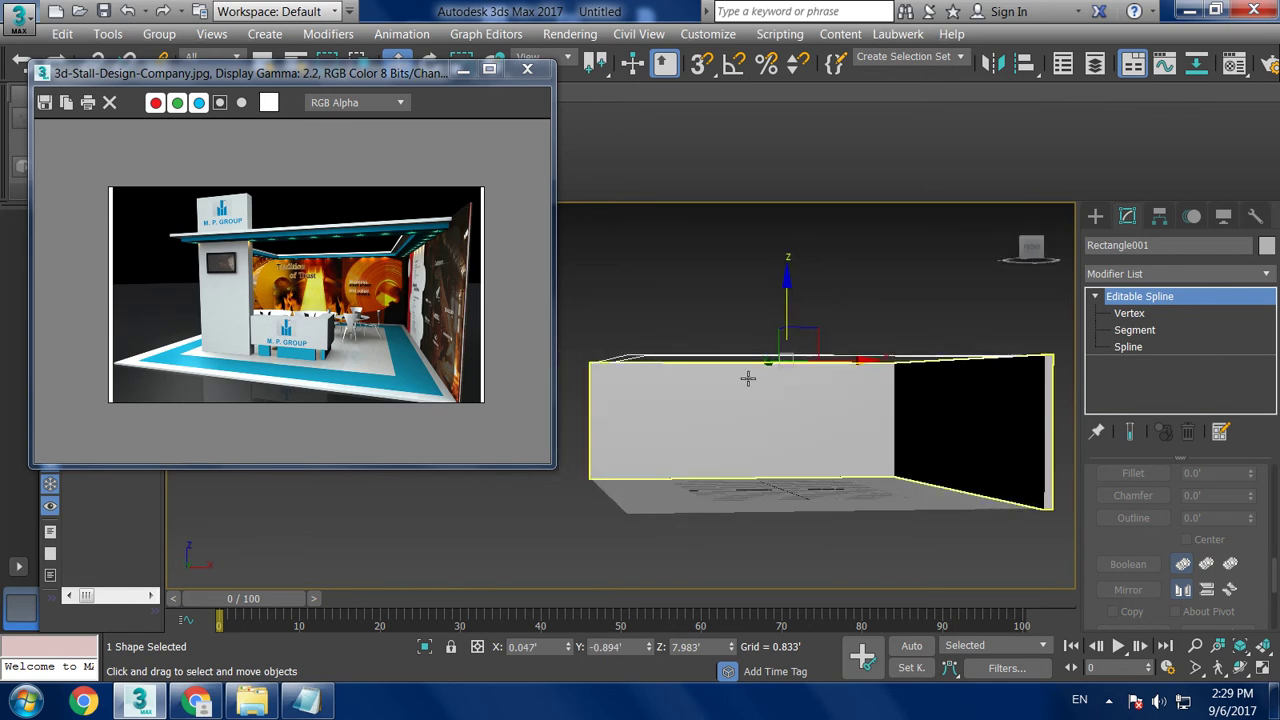
- Convert Wall001 to Editable Poly and raise its top vertices to about 10.28'
{"action": "left_click", "coordinate": [749, 374]}
{"action": "key", "text": "1"}
{"action": "right_click", "coordinate": [657, 392]}
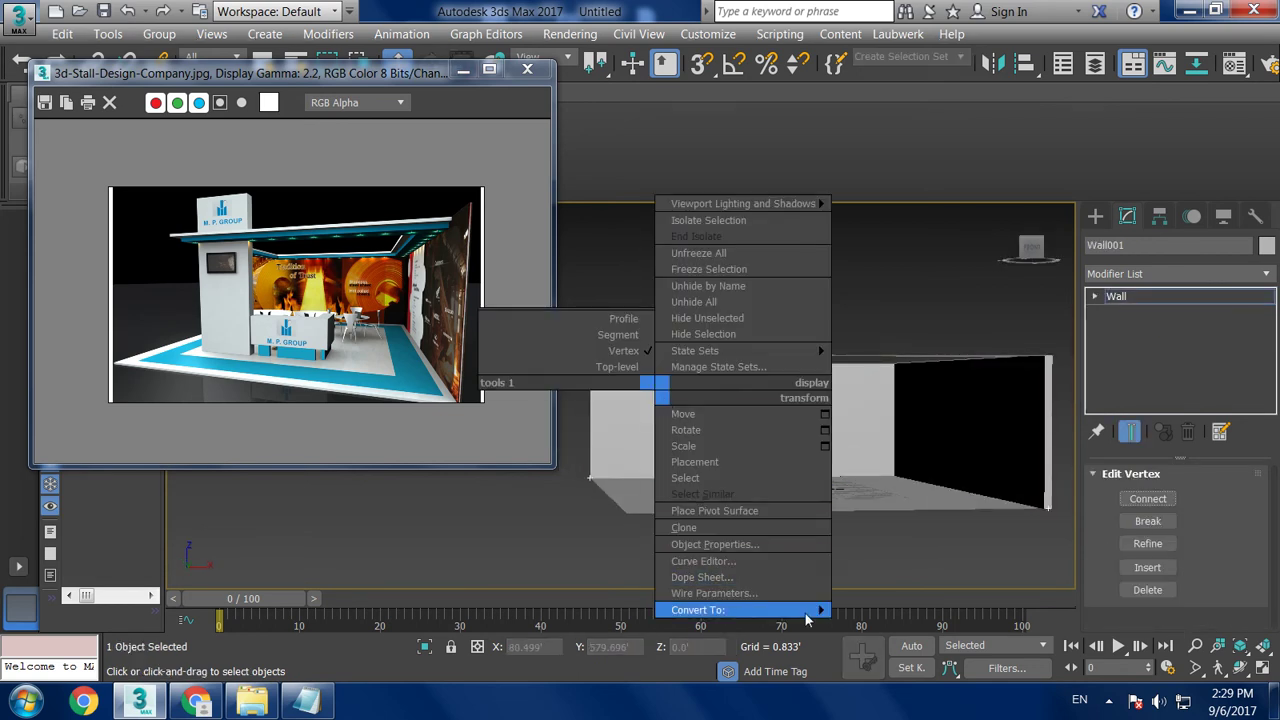
{"action": "left_click", "coordinate": [900, 626]}
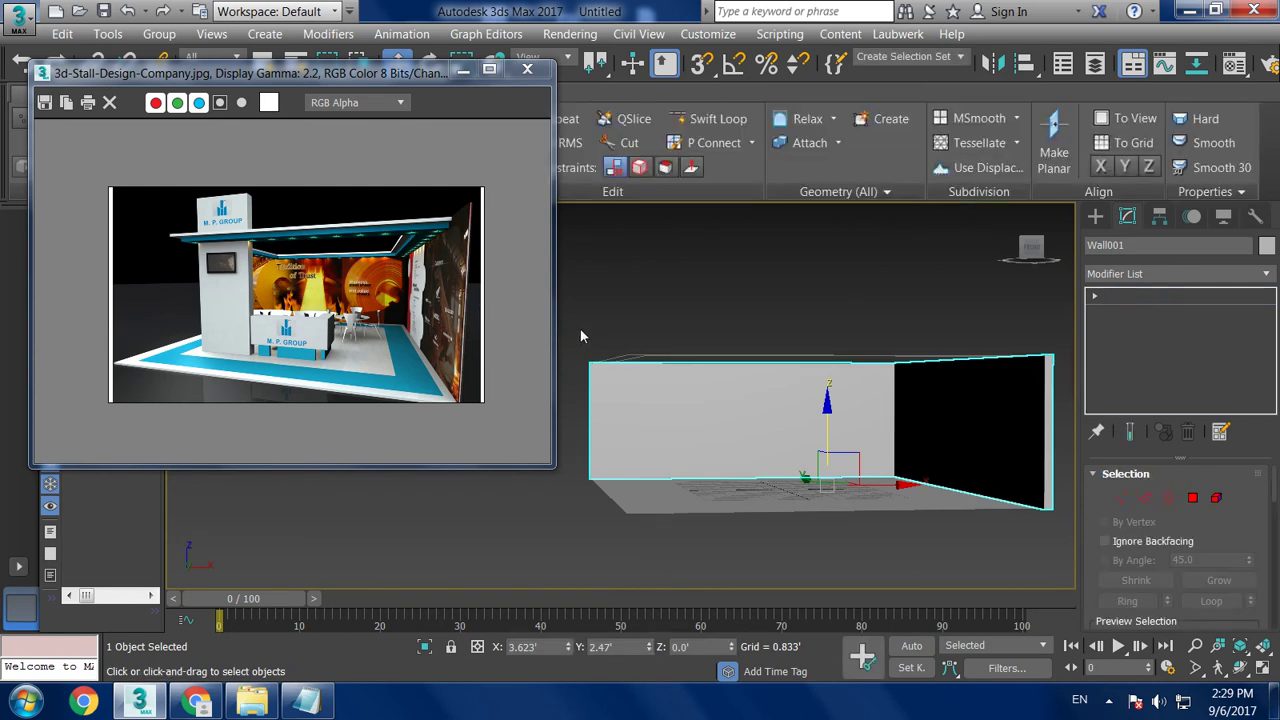
{"action": "key", "text": "1"}
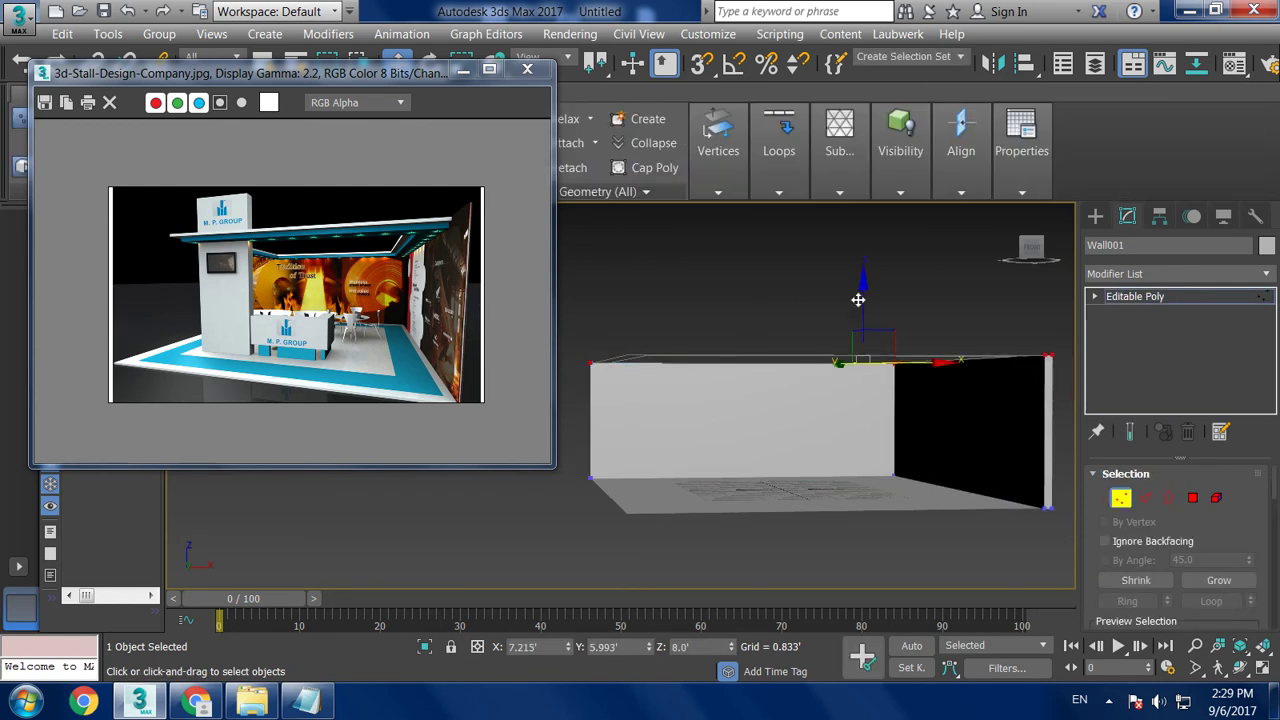
{"action": "left_click_drag", "start_coordinate": [858, 299], "coordinate": [858, 269]}
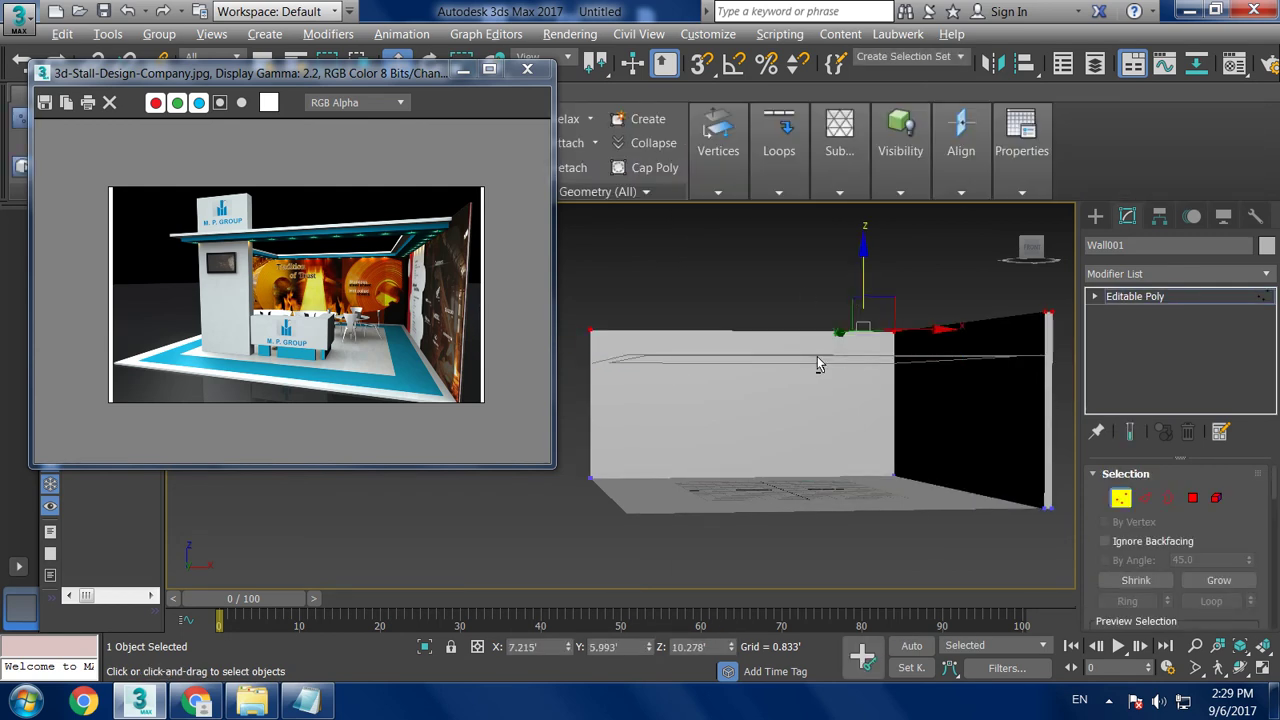
{"action": "middle_click_drag", "start_coordinate": [817, 358], "coordinate": [1175, 336], "text": "alt"}
- Lift Rectangle001 to 10.281', level with the raised wall top
{"action": "left_click", "coordinate": [1160, 296]}
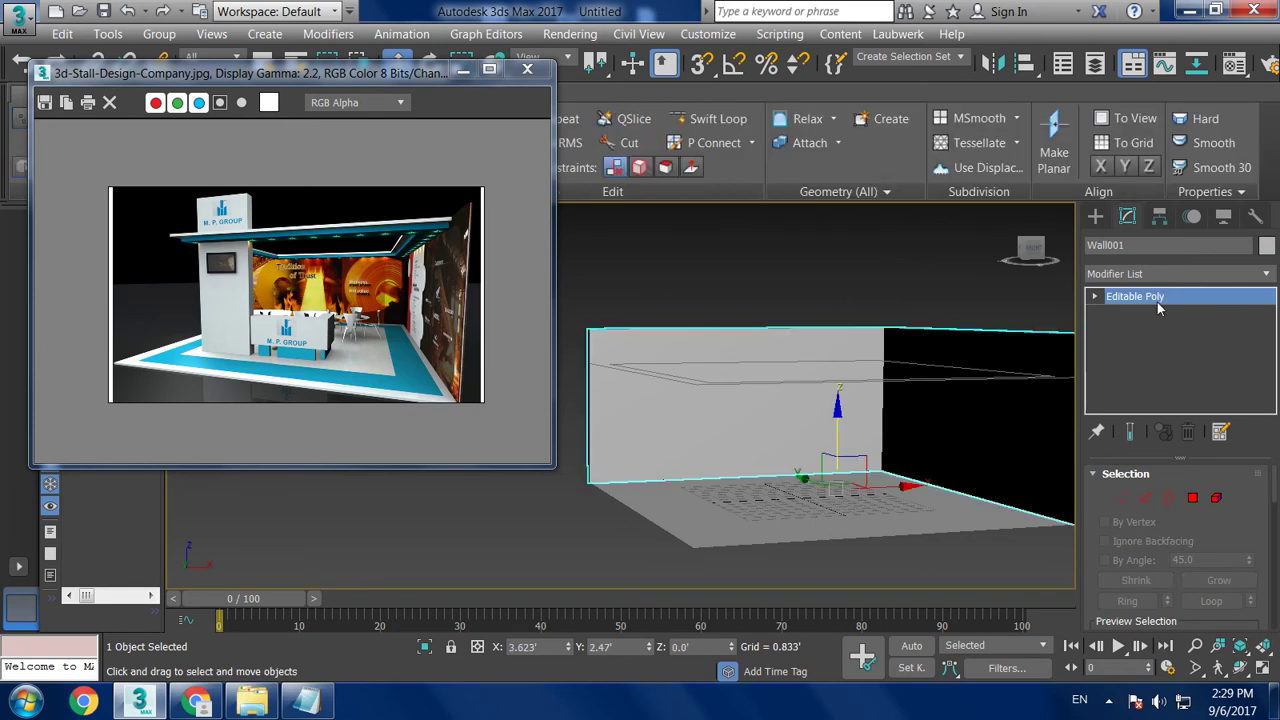
{"action": "left_click", "coordinate": [858, 381]}
{"action": "left_click_drag", "start_coordinate": [809, 312], "coordinate": [834, 277]}
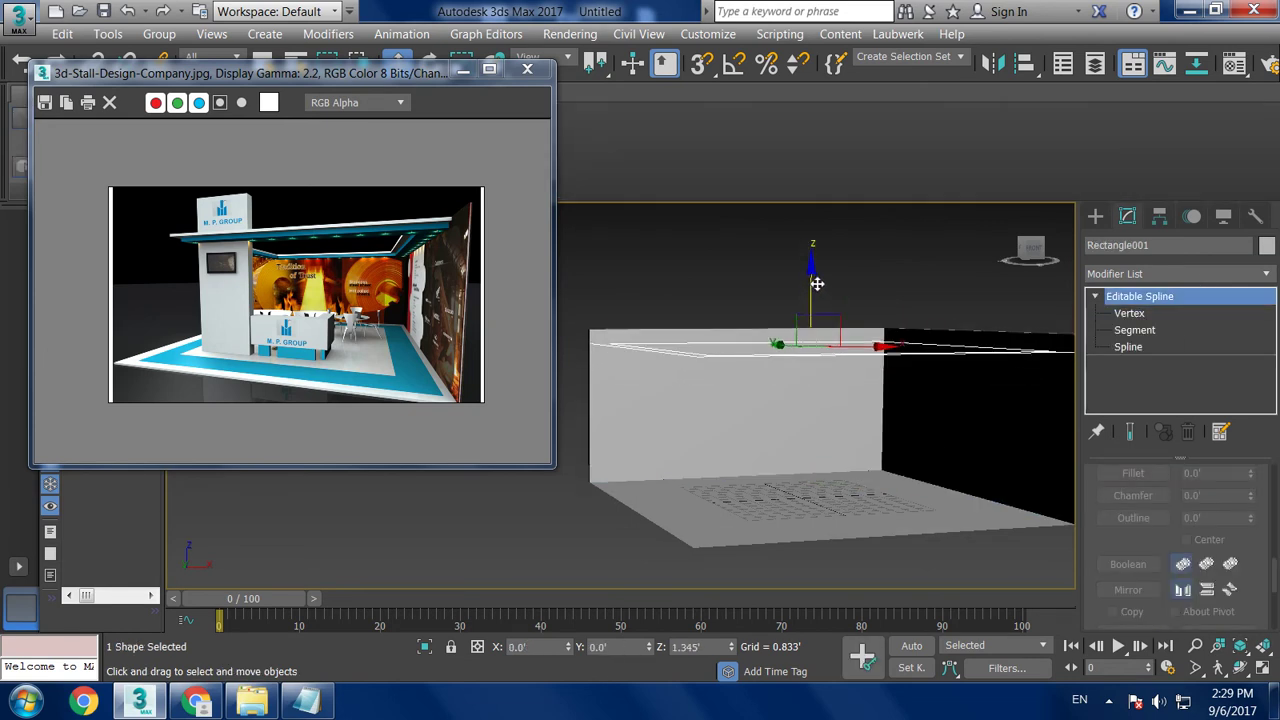
{"action": "left_click", "coordinate": [1265, 277]}
- Apply an Extrude modifier to Rectangle001 with an Amount of 0.458'
{"action": "key", "text": "e"}
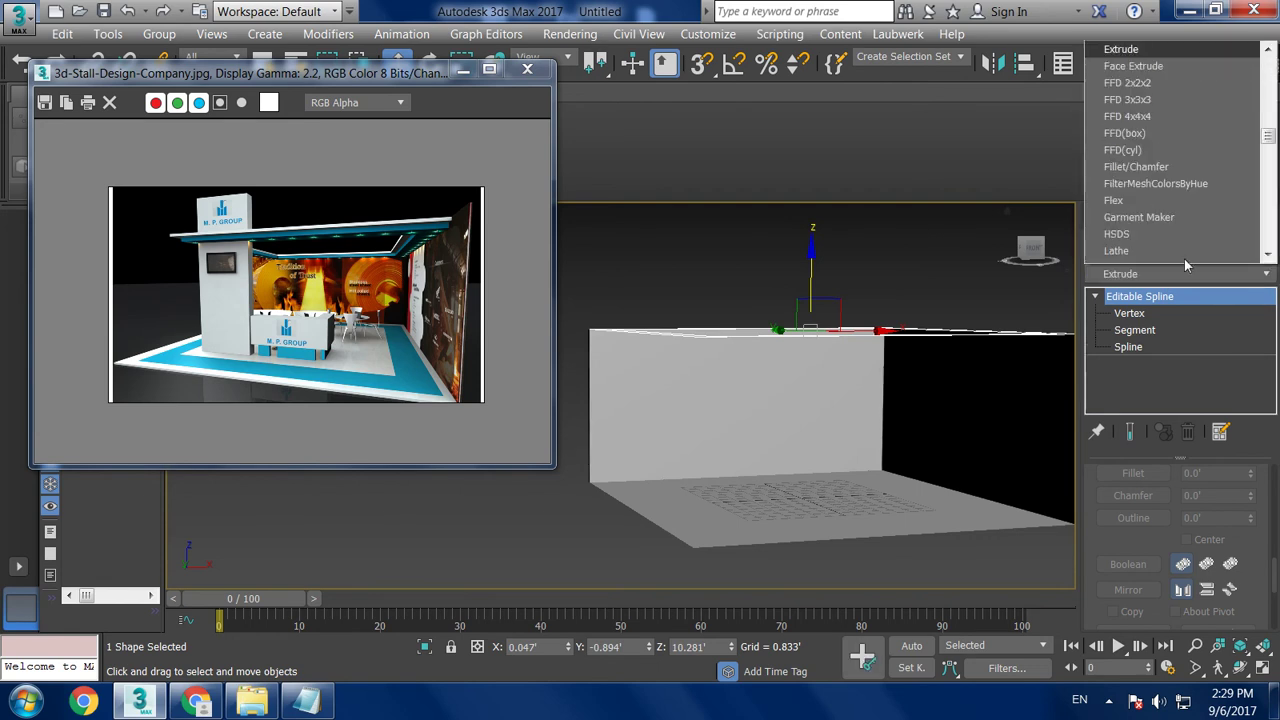
{"action": "left_click", "coordinate": [1150, 49]}
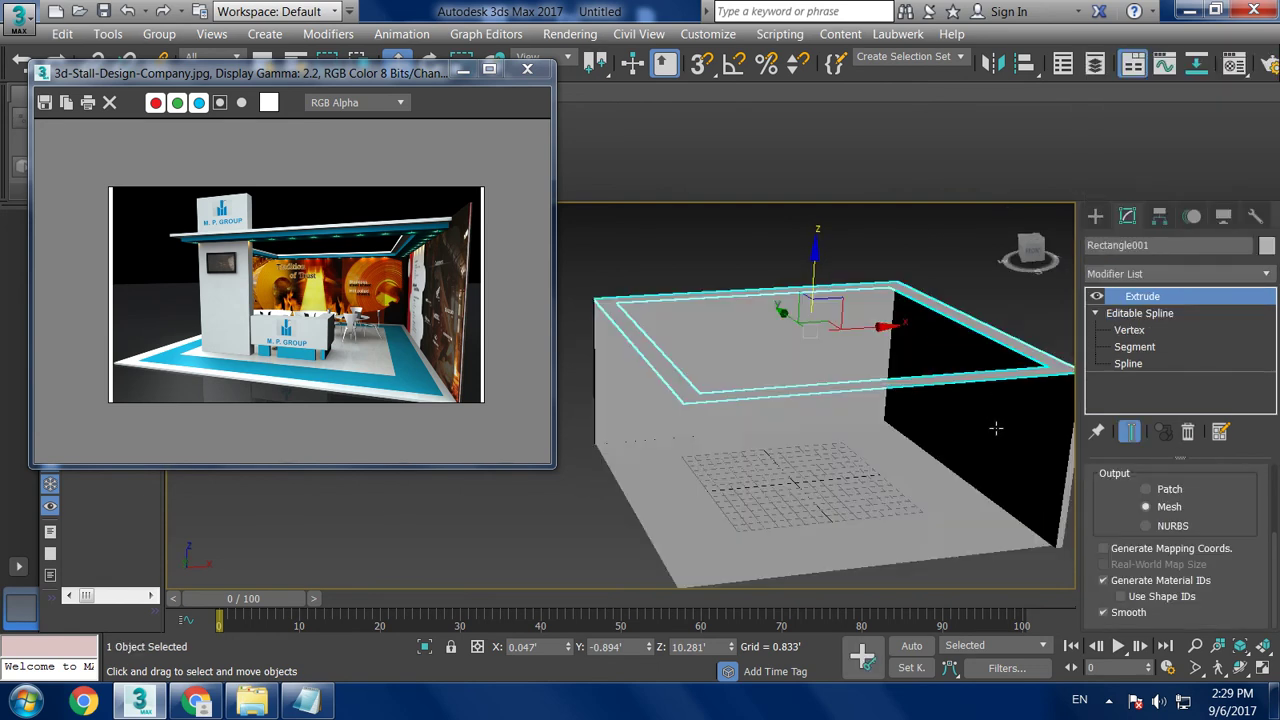
{"action": "left_click_drag", "start_coordinate": [1229, 505], "coordinate": [1227, 637]}
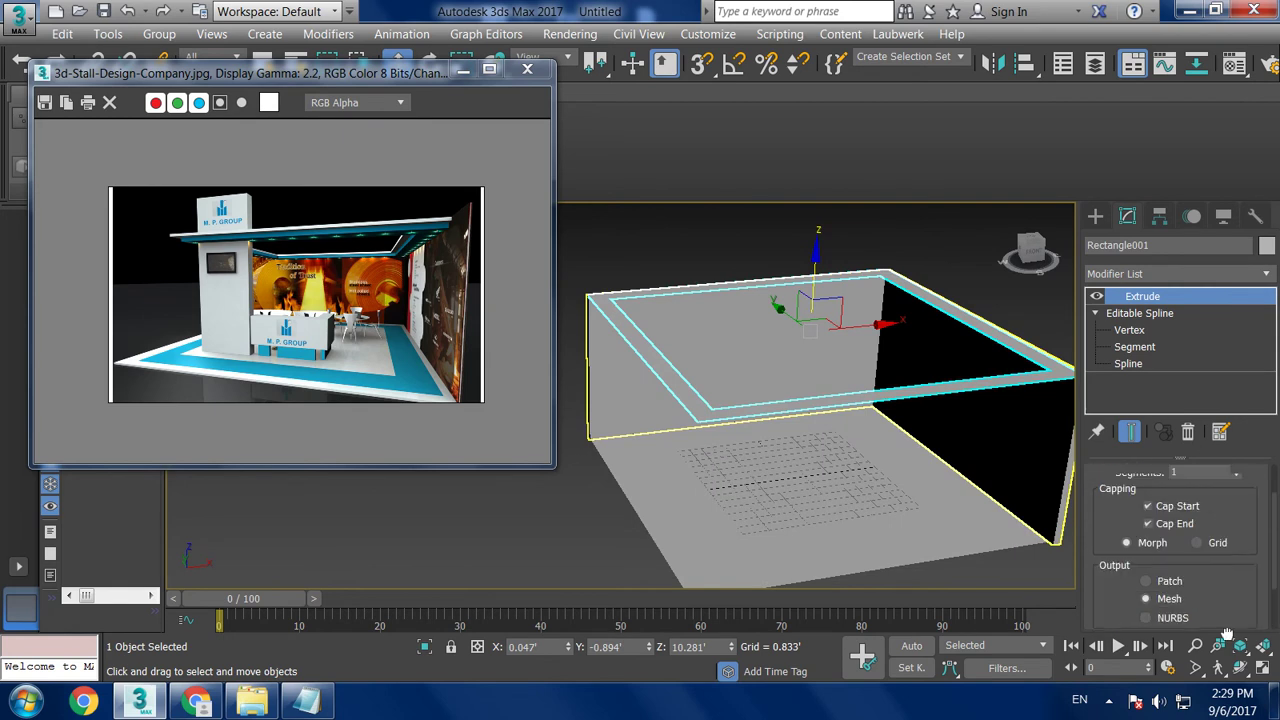
{"action": "scroll", "coordinate": [1230, 496], "scroll_direction": "up", "scroll_amount": 2}
{"action": "left_click_drag", "start_coordinate": [1236, 484], "coordinate": [1236, 490]}
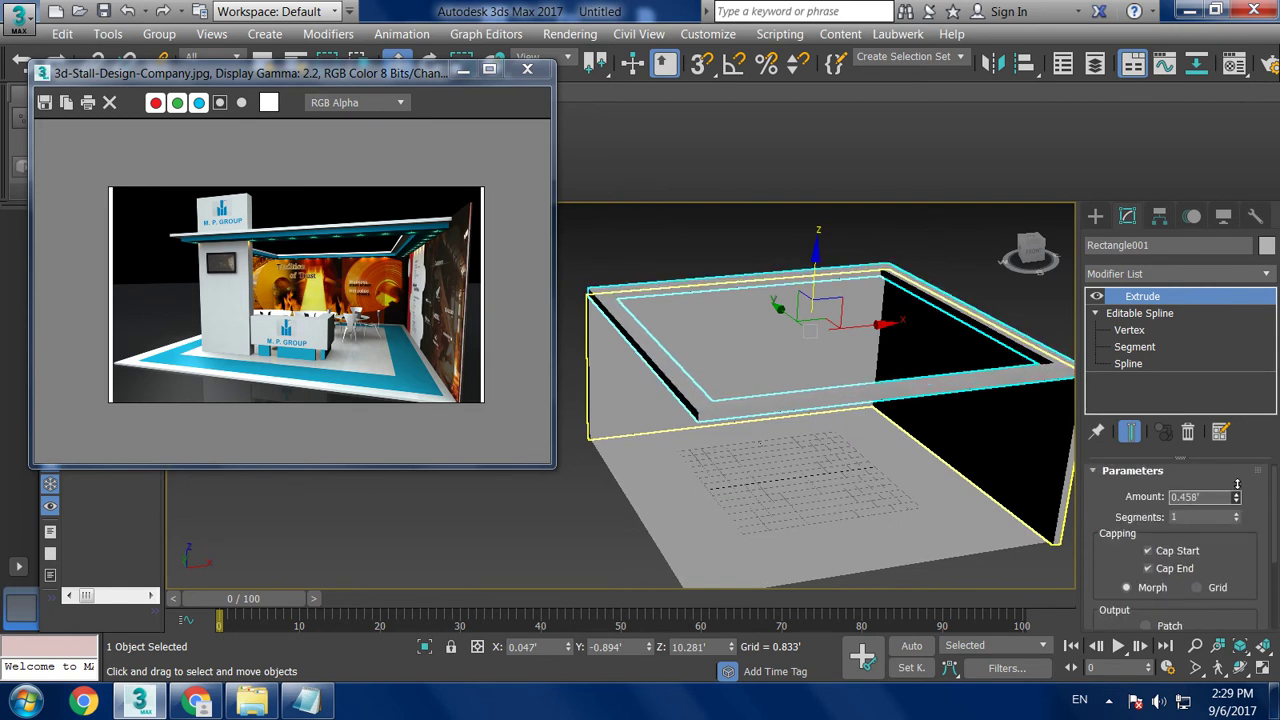
{"action": "middle_click_drag", "start_coordinate": [817, 393], "coordinate": [800, 383], "text": "alt"}
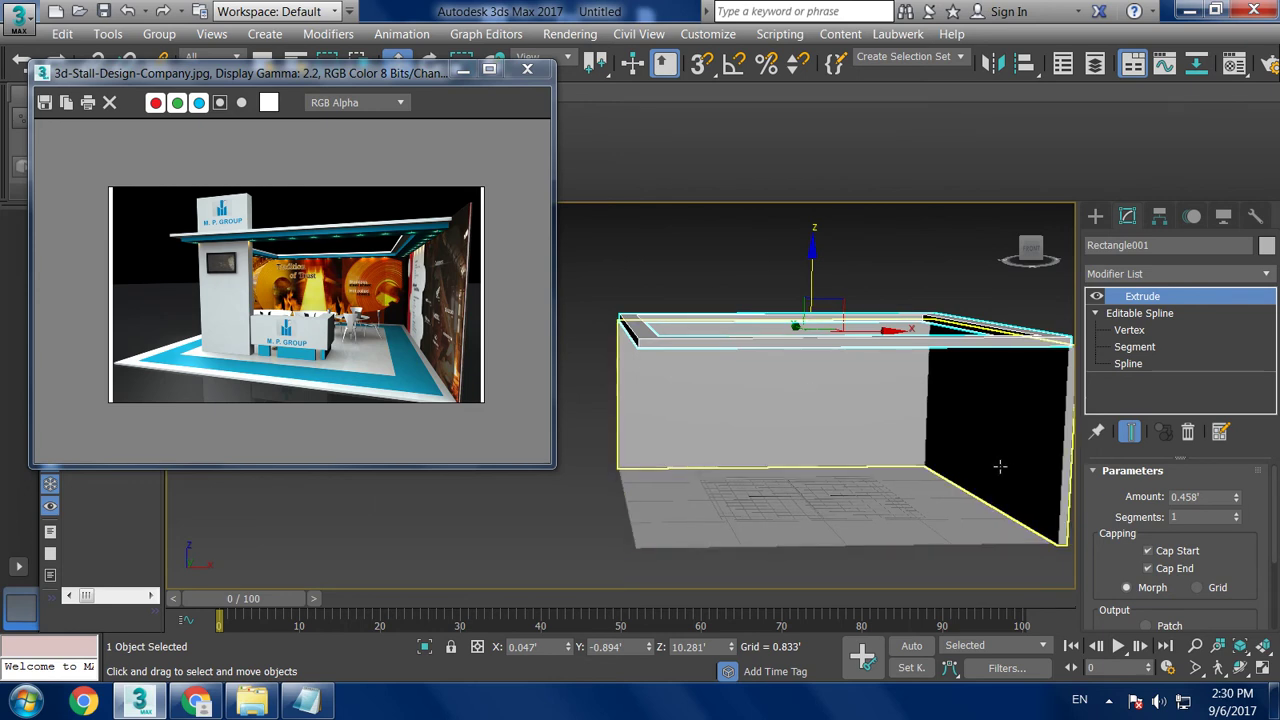
{"action": "middle_click_drag", "start_coordinate": [763, 365], "coordinate": [772, 410], "text": "alt"}
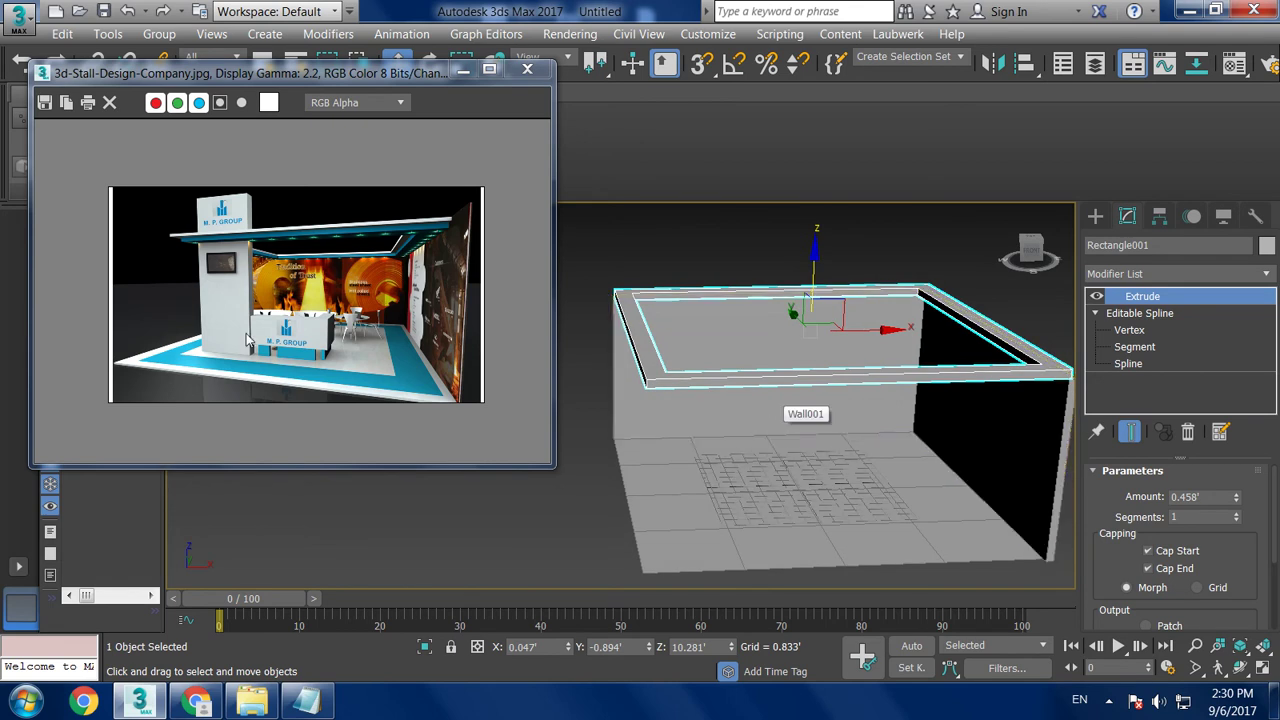
{"action": "scroll", "coordinate": [336, 272], "scroll_direction": "up", "scroll_amount": 5}
- Clone the top frame downward as a Copy named Rectangle002
{"action": "scroll", "coordinate": [371, 267], "scroll_direction": "down", "scroll_amount": 5}
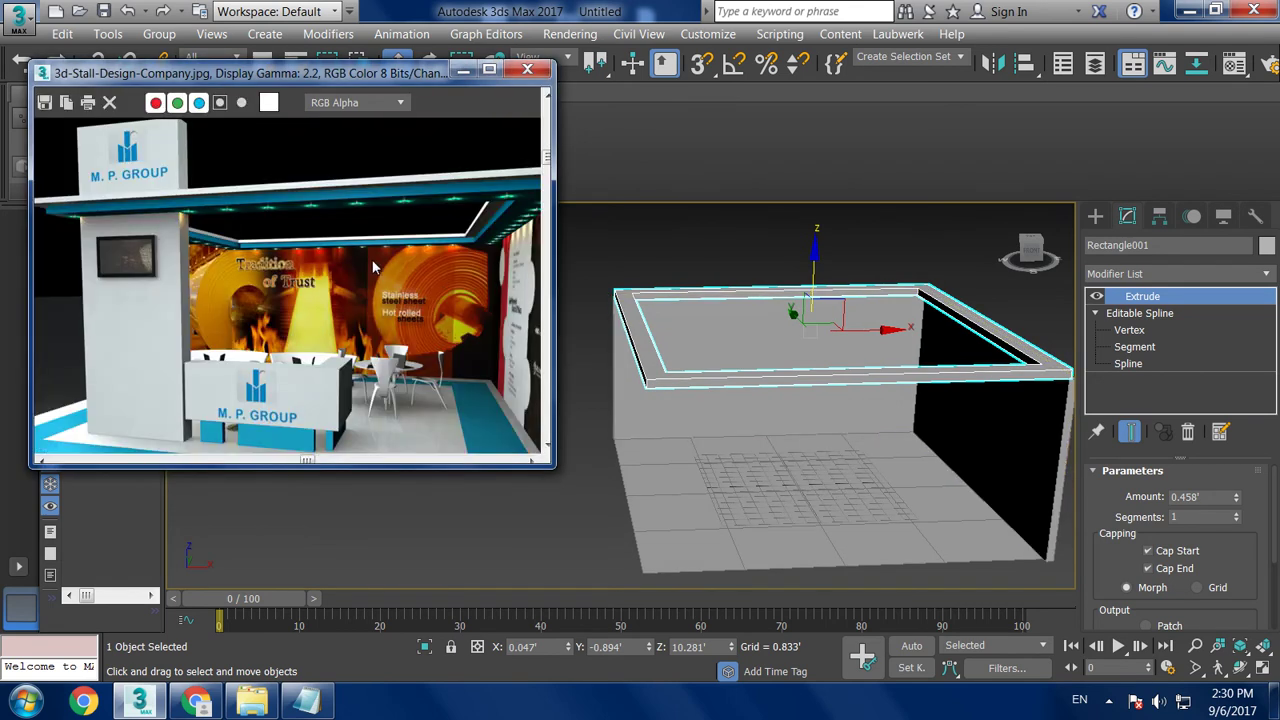
{"action": "mouse_move", "coordinate": [786, 320]}
{"action": "middle_mouse_down", "text": "alt"}
{"action": "mouse_move", "coordinate": [820, 326]}
{"action": "mouse_move", "coordinate": [817, 300]}
{"action": "mouse_move", "coordinate": [786, 281]}
{"action": "middle_mouse_up", "text": "alt"}
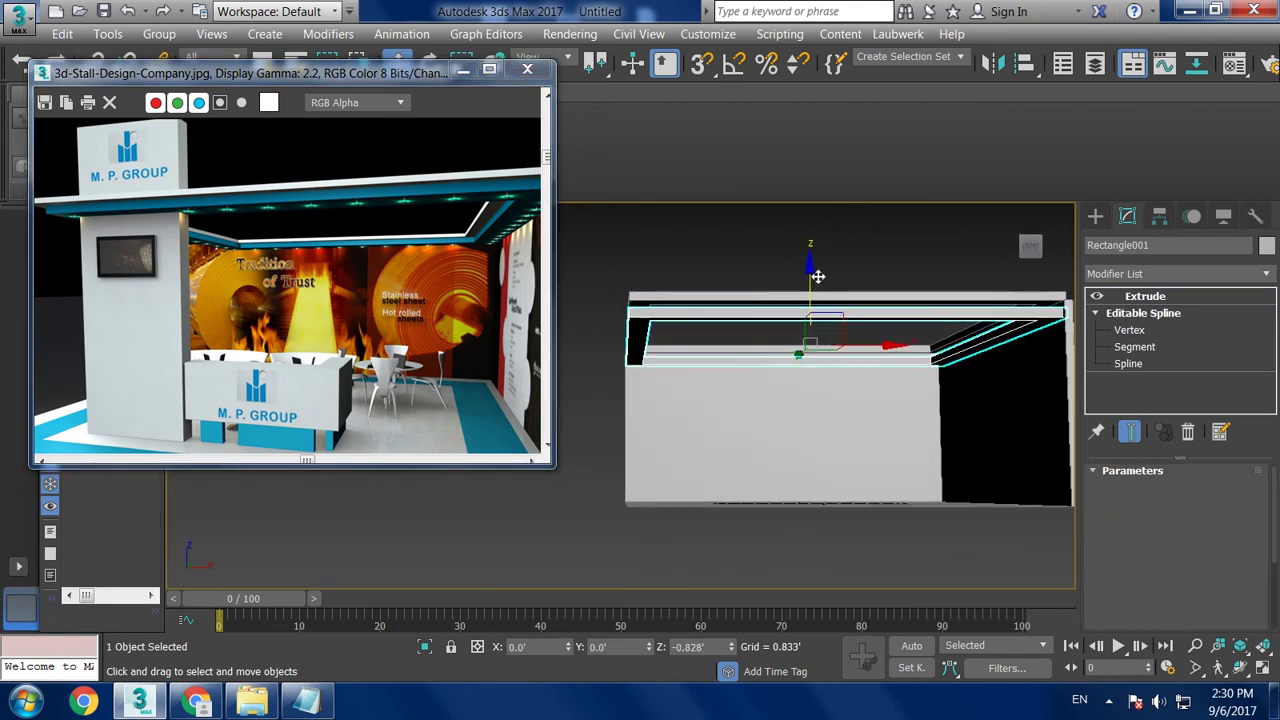
{"action": "left_click_drag", "start_coordinate": [810, 263], "coordinate": [810, 272], "text": "shift"}
{"action": "left_click", "coordinate": [643, 433]}
- Scale Rectangle002 to about 94% and raise it to about 9.93', just under the original frame
{"action": "key", "text": "r"}
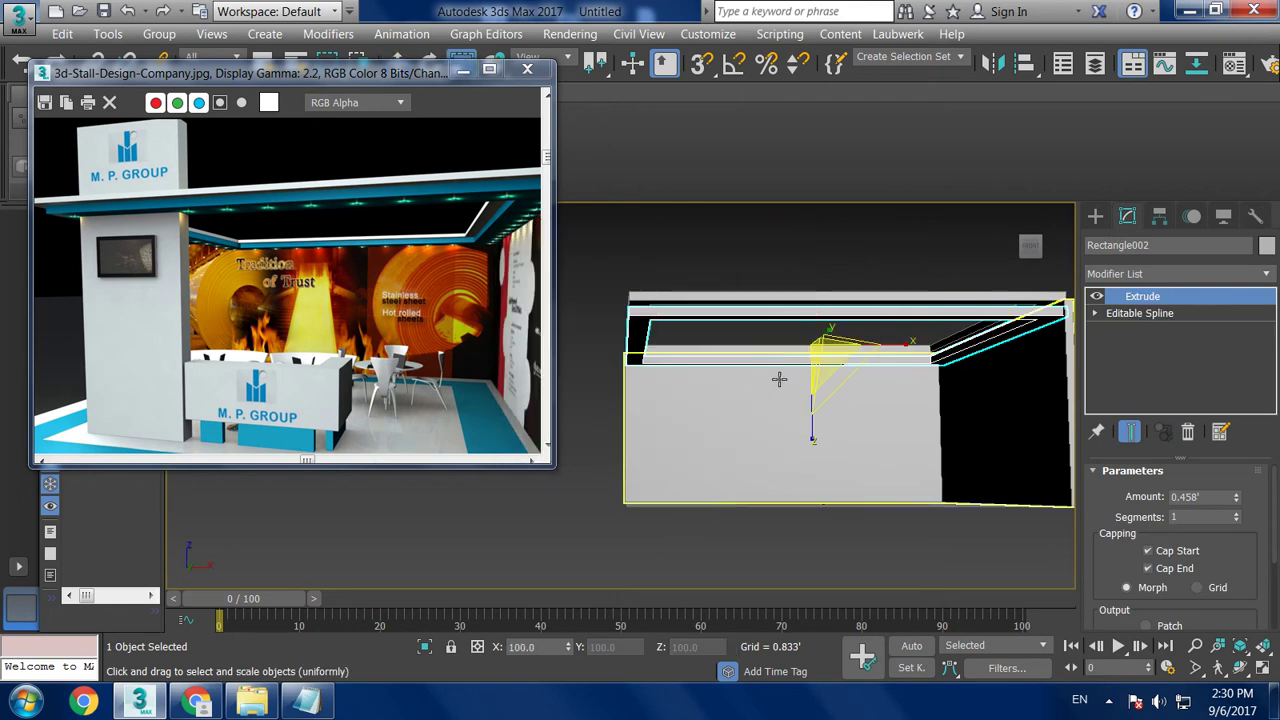
{"action": "left_click_drag", "start_coordinate": [815, 351], "coordinate": [782, 347]}
{"action": "key", "text": "w"}
{"action": "middle_click_drag", "start_coordinate": [782, 347], "coordinate": [843, 370], "text": "alt"}
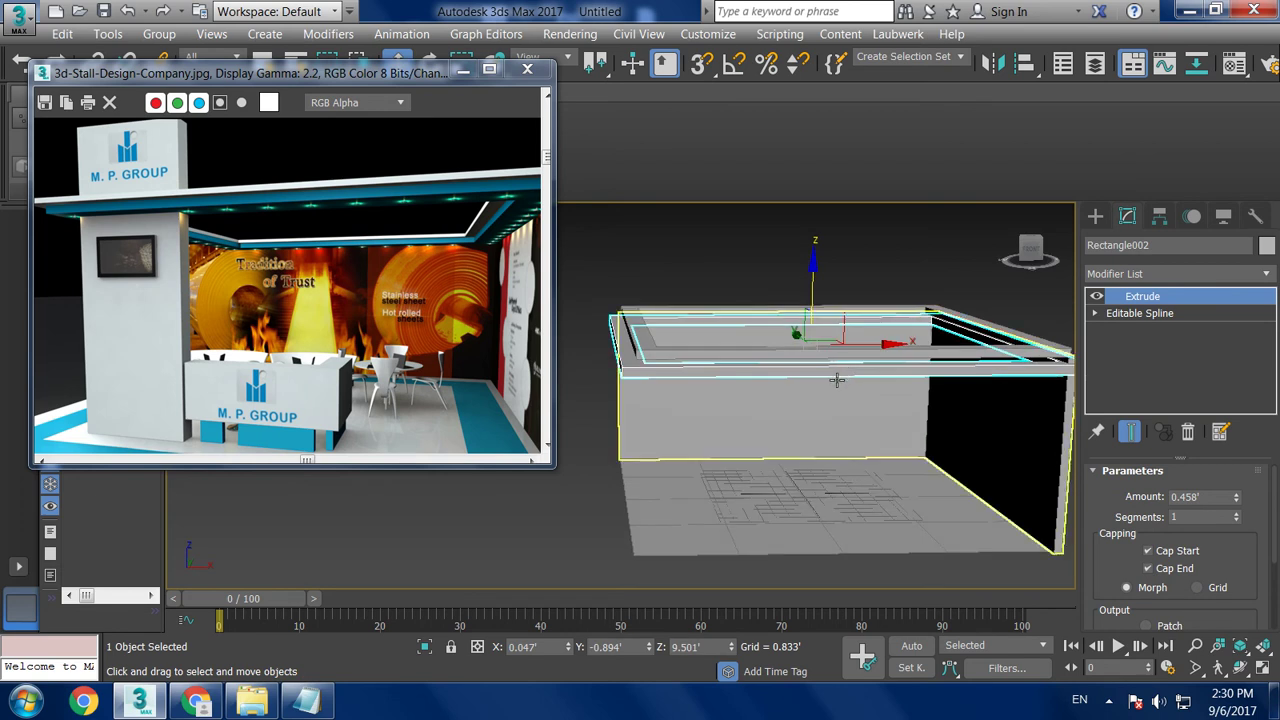
{"action": "key", "text": "r"}
{"action": "left_click_drag", "start_coordinate": [817, 333], "coordinate": [817, 348]}
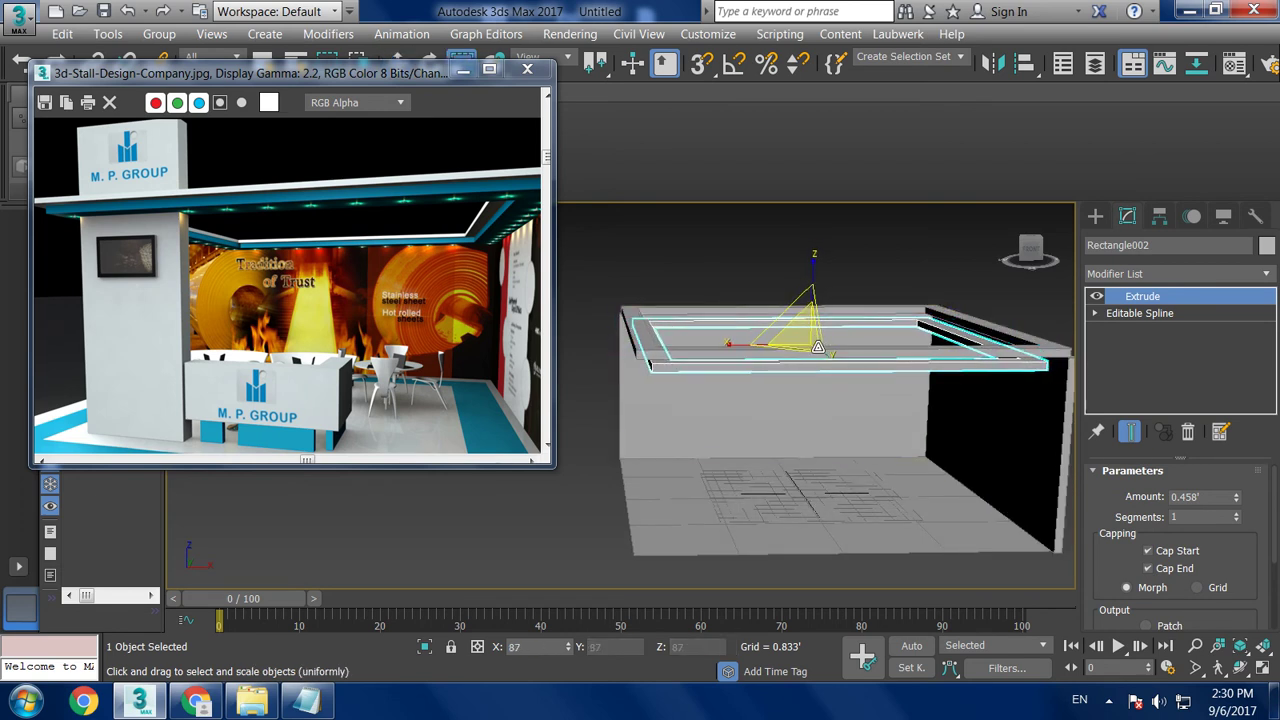
{"action": "middle_click_drag", "start_coordinate": [817, 348], "coordinate": [781, 307], "text": "alt"}
{"action": "key", "text": "w"}
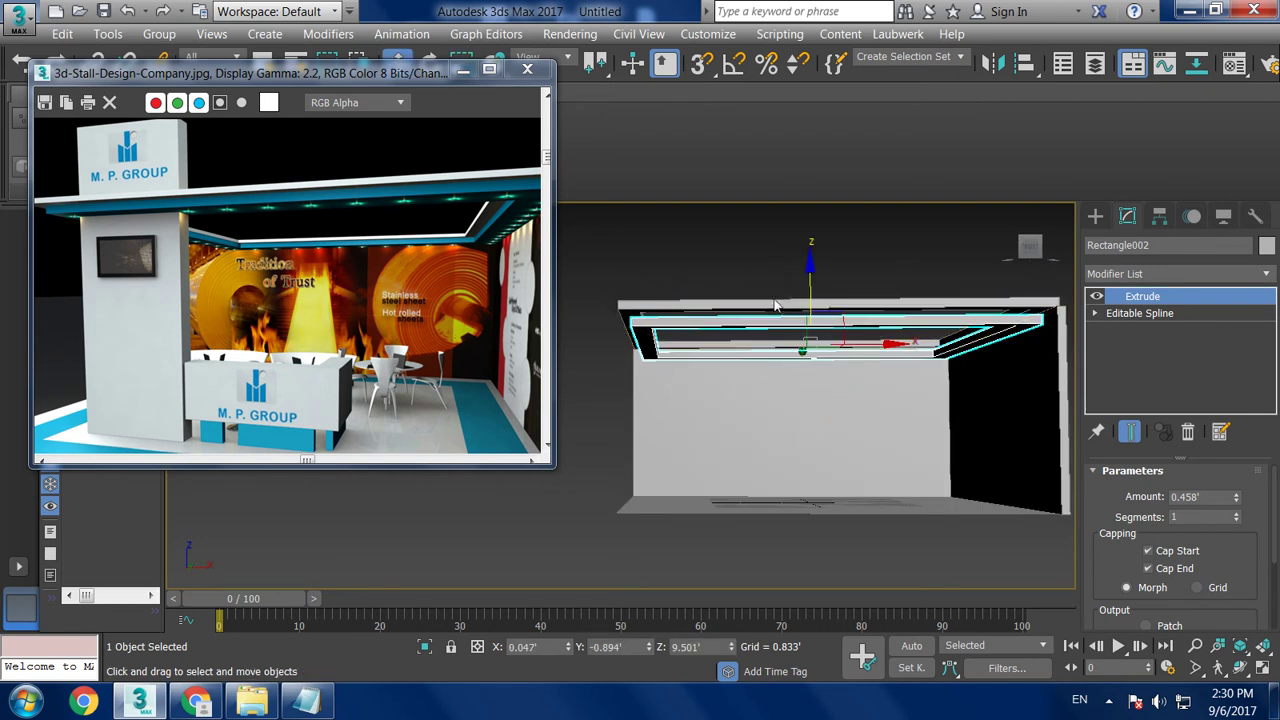
{"action": "left_click_drag", "start_coordinate": [803, 284], "coordinate": [805, 268]}
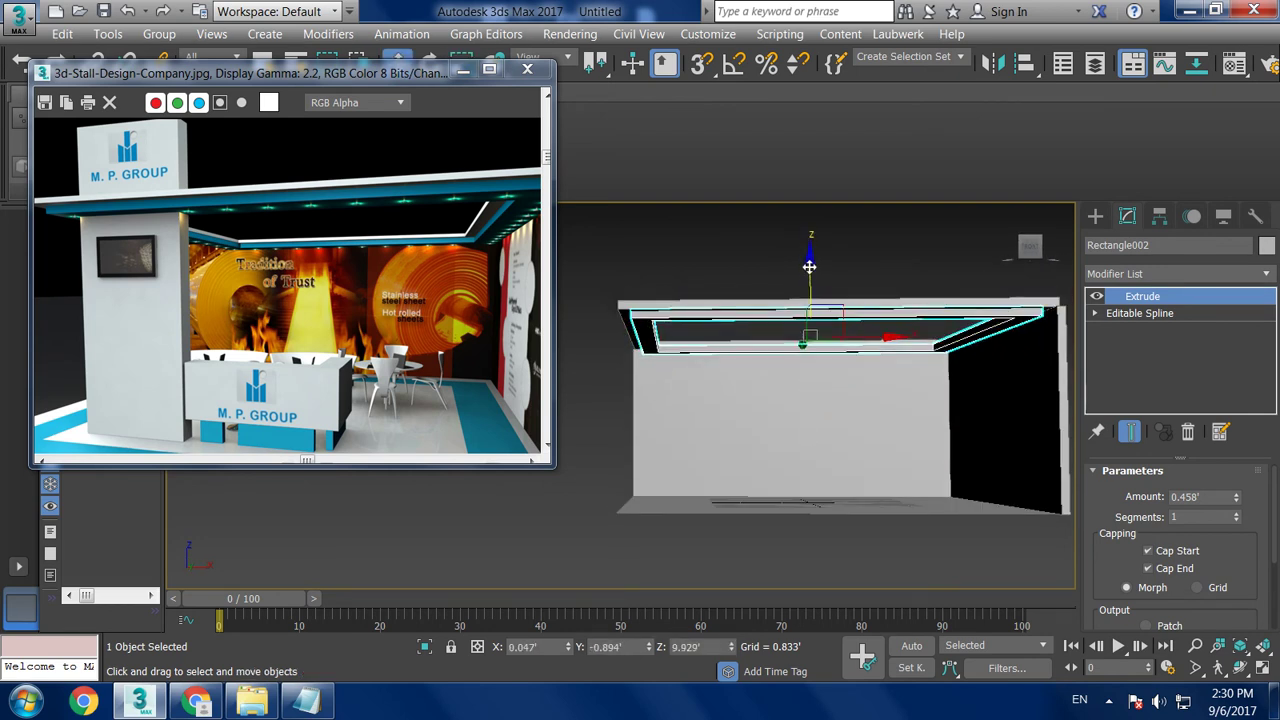
{"action": "left_click", "coordinate": [744, 301]}
{"action": "mouse_move", "coordinate": [744, 301]}
{"action": "middle_mouse_down", "text": "alt"}
{"action": "mouse_move", "coordinate": [766, 320]}
{"action": "mouse_move", "coordinate": [754, 334]}
{"action": "middle_mouse_up", "text": "alt"}
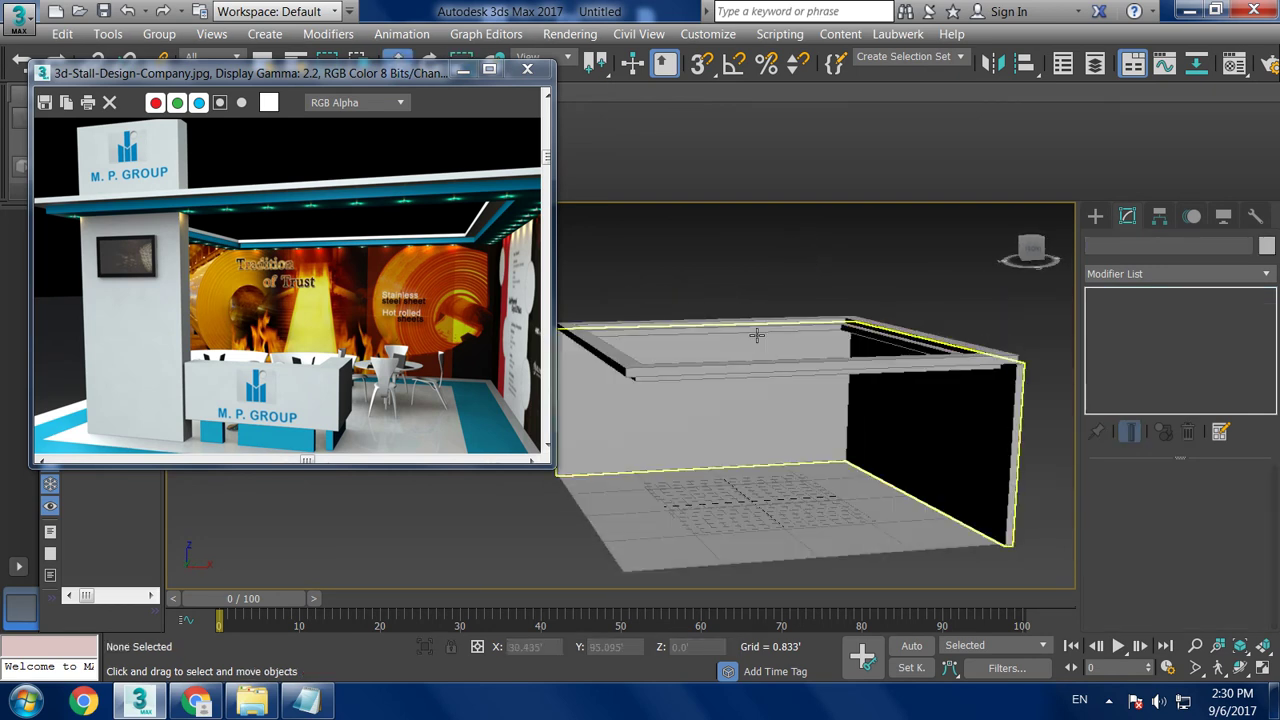
- Use Save As to store the scene in the Desktop folder under the name 'new 1'
{"action": "left_click", "coordinate": [17, 20]}
{"action": "left_click", "coordinate": [69, 230]}
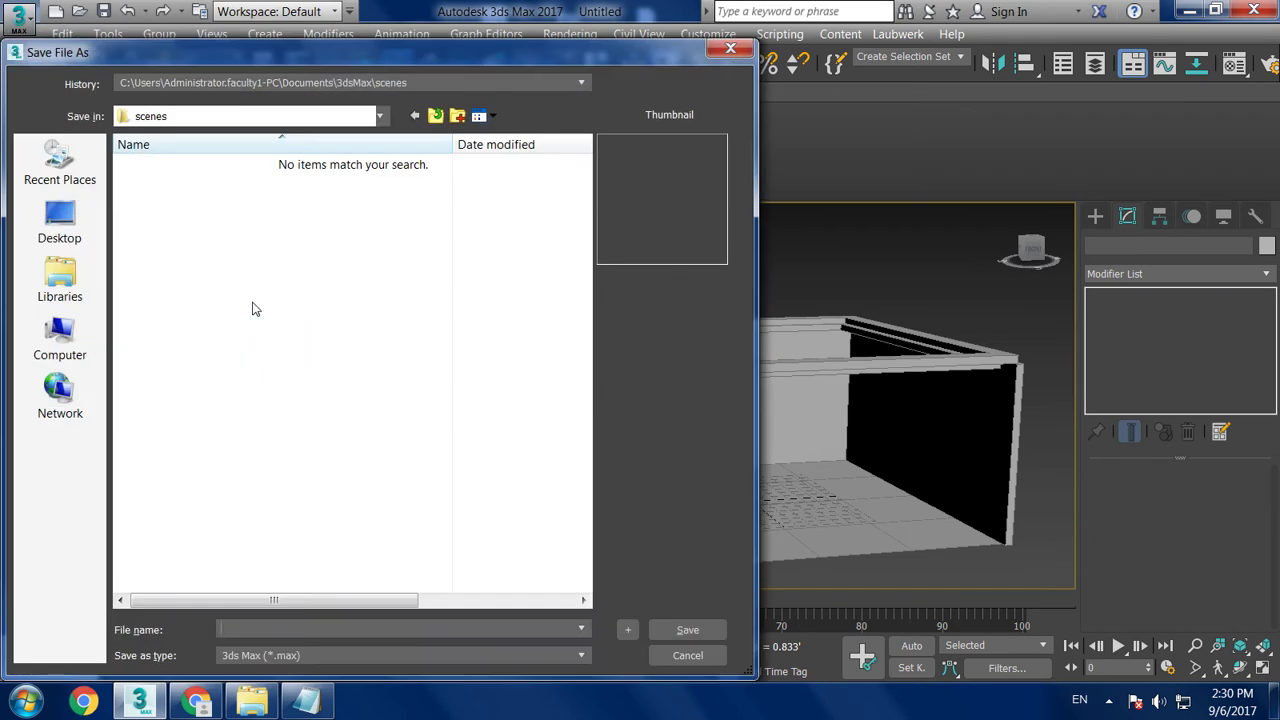
{"action": "left_click", "coordinate": [60, 222]}
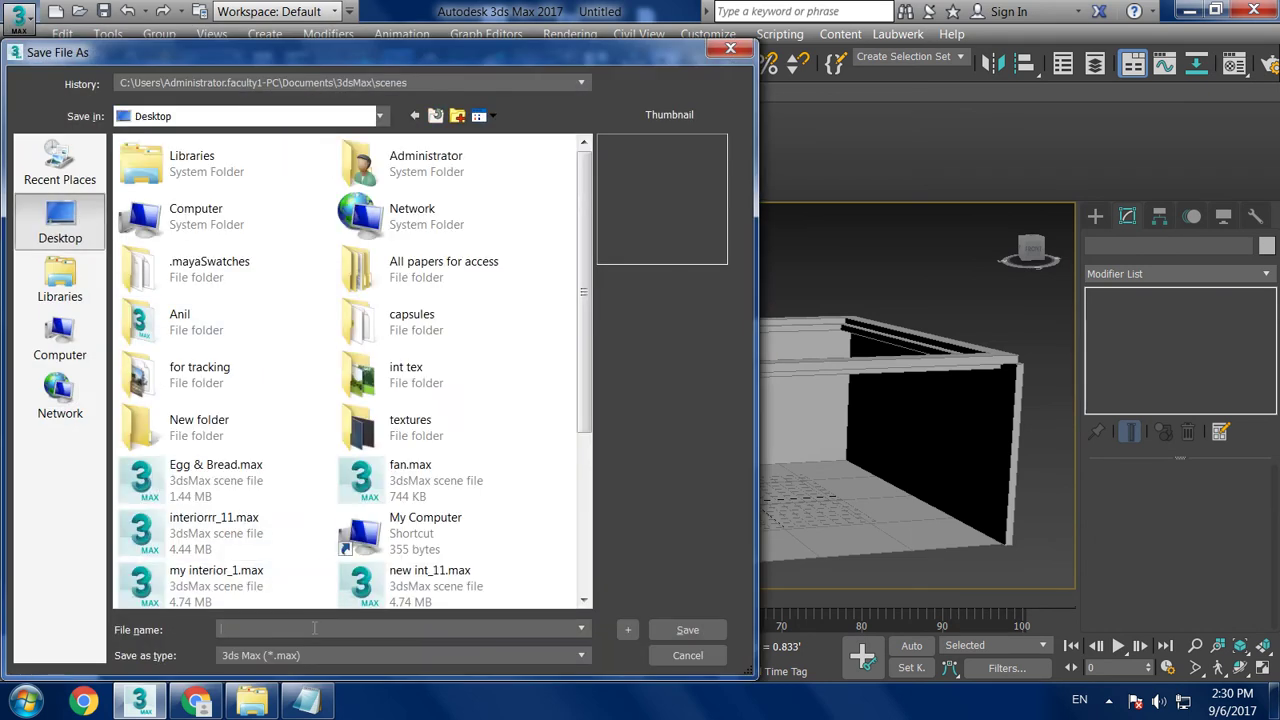
{"action": "type", "text": "new 1"}
{"action": "key", "text": "Return"}
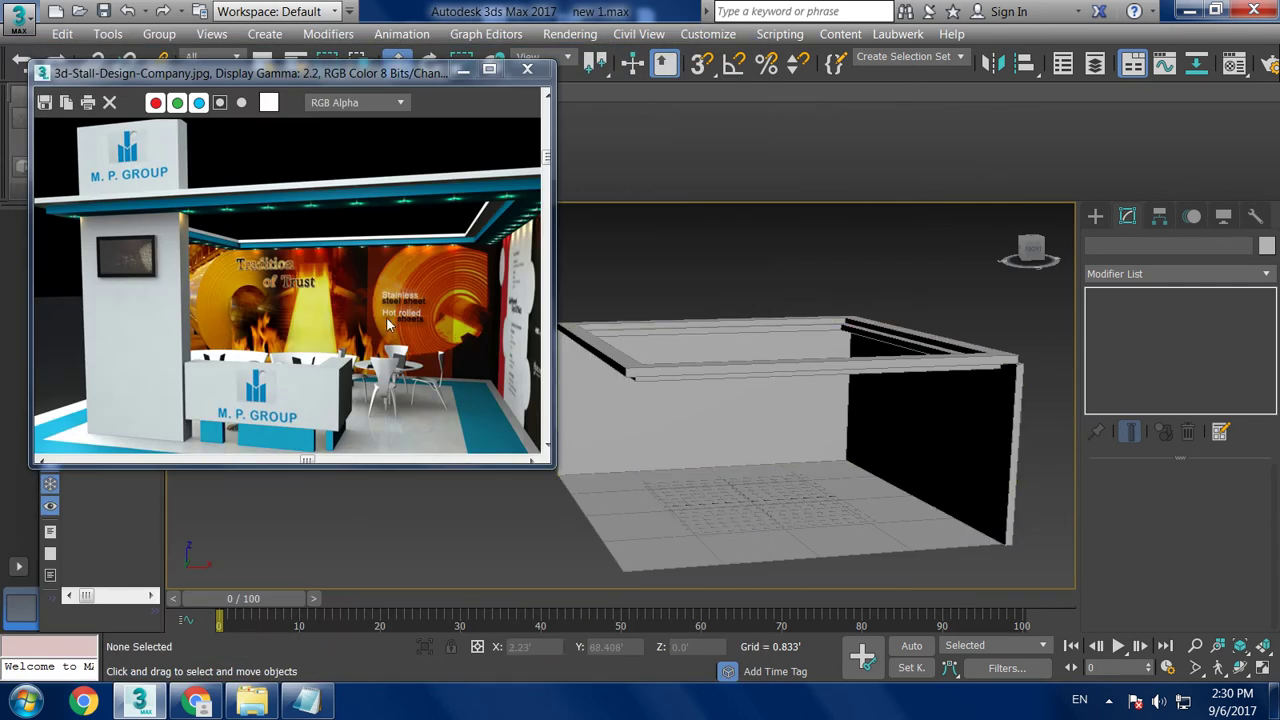
- Move the stall reference render window up and left, and orbit the Perspective view to compare
{"action": "left_click", "coordinate": [1108, 699]}
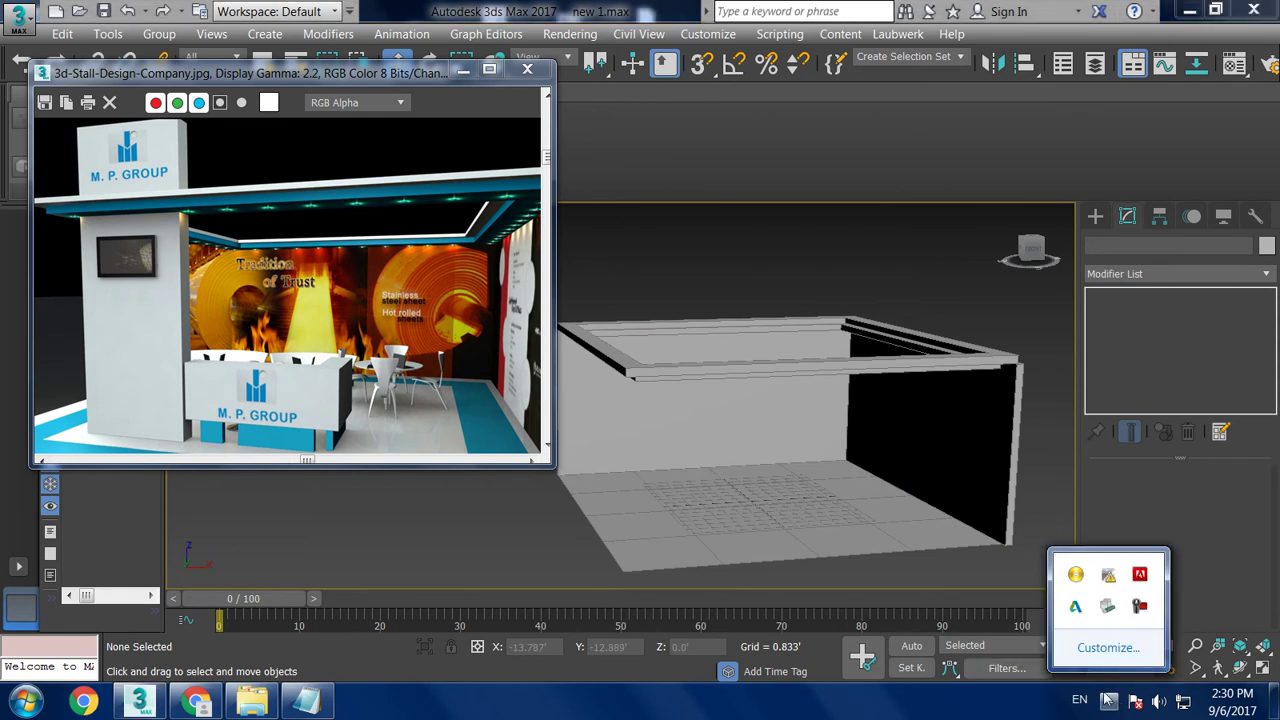
{"action": "left_click", "coordinate": [1140, 606]}
{"action": "left_click", "coordinate": [1166, 225]}
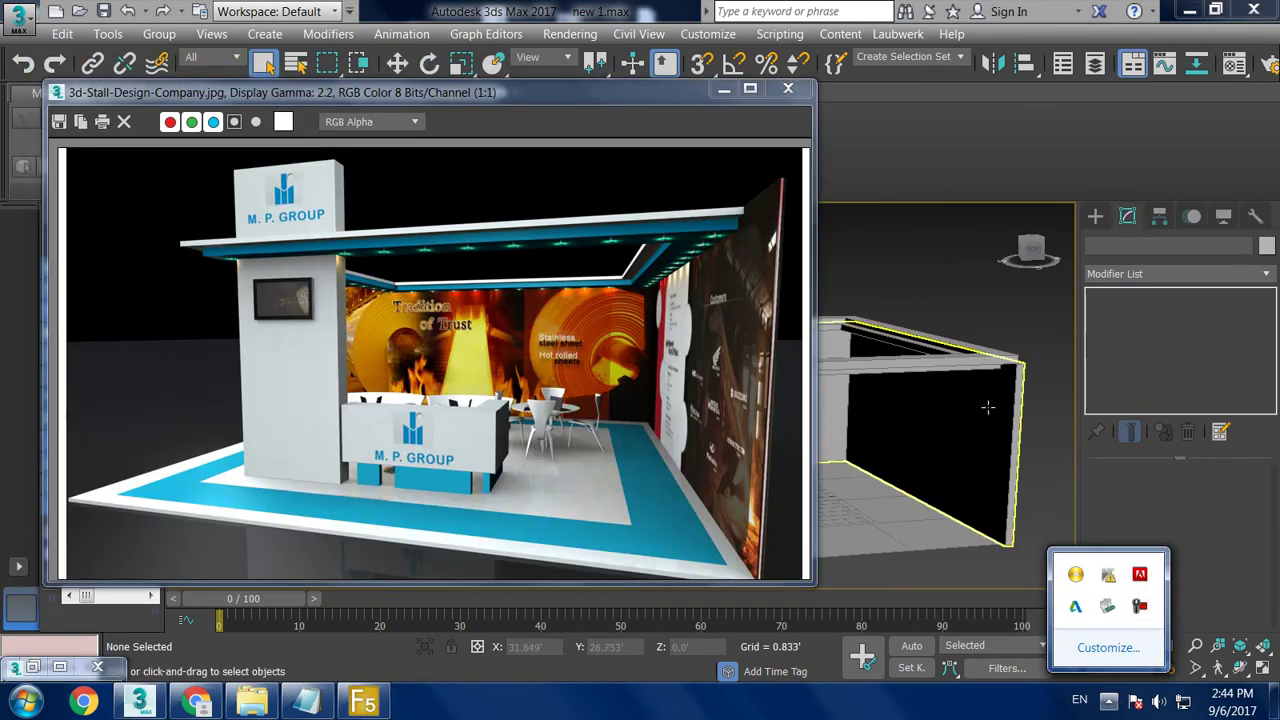
{"action": "middle_click_drag", "start_coordinate": [1006, 400], "coordinate": [986, 363], "text": "alt"}
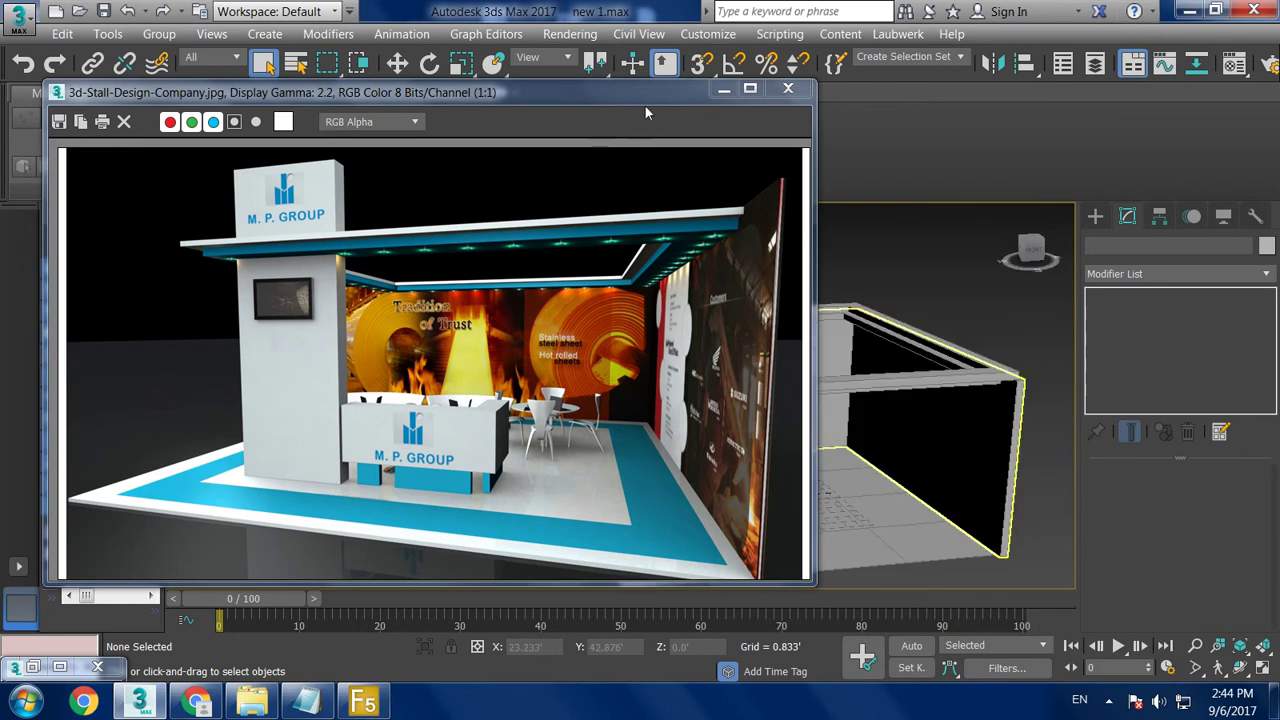
{"action": "left_click_drag", "start_coordinate": [645, 98], "coordinate": [435, 32]}
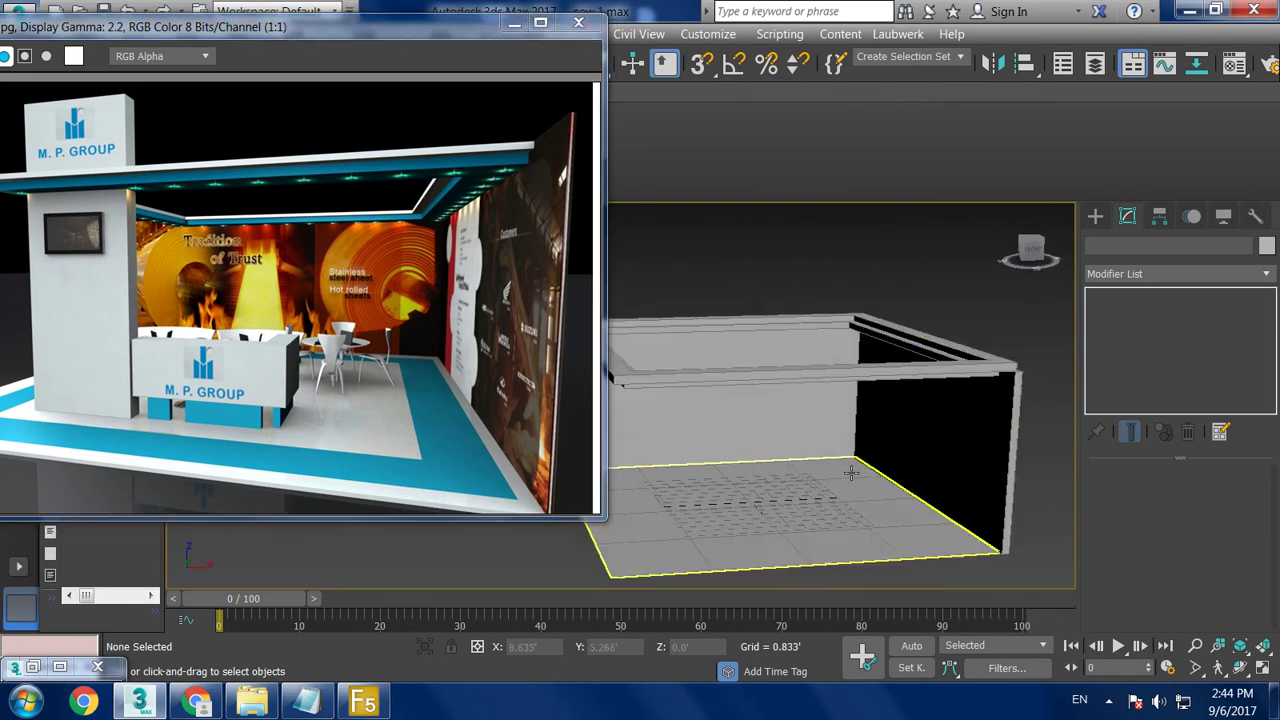
{"action": "middle_click_drag", "start_coordinate": [851, 473], "coordinate": [876, 436], "text": "alt"}
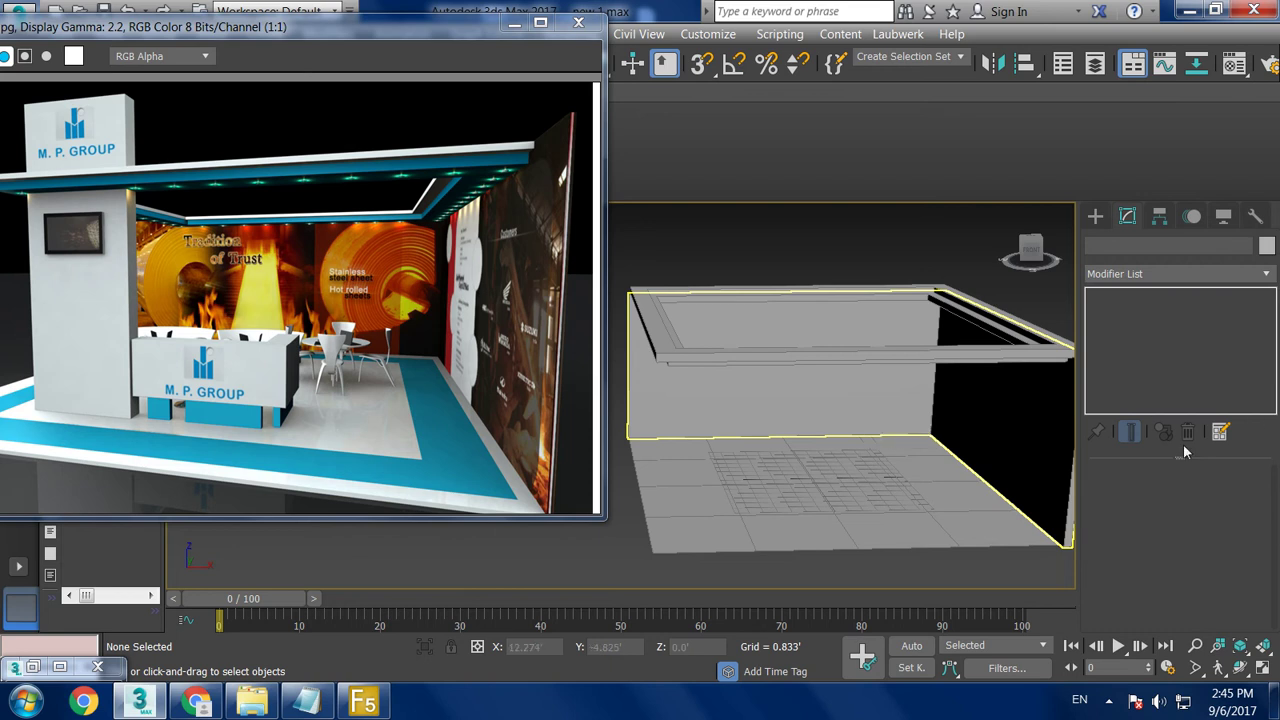
- Draw a new box inside the stall outline in the enlarged Top view
{"action": "left_click", "coordinate": [1095, 216]}
{"action": "left_click", "coordinate": [1096, 244]}
{"action": "left_click", "coordinate": [1152, 331]}
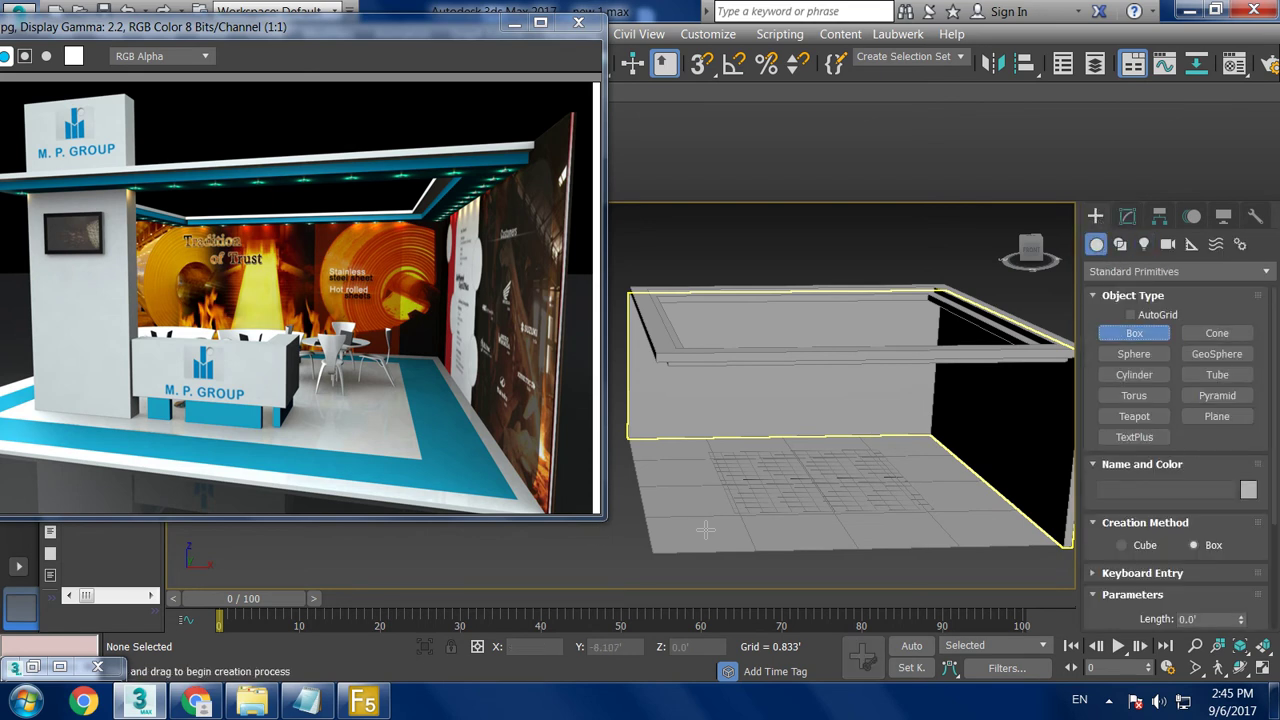
{"action": "scroll", "coordinate": [835, 391], "scroll_direction": "up", "scroll_amount": 1}
{"action": "scroll", "coordinate": [835, 391], "scroll_direction": "up", "scroll_amount": 2}
{"action": "scroll", "coordinate": [835, 391], "scroll_direction": "up", "scroll_amount": 2}
{"action": "key", "text": "alt+w"}
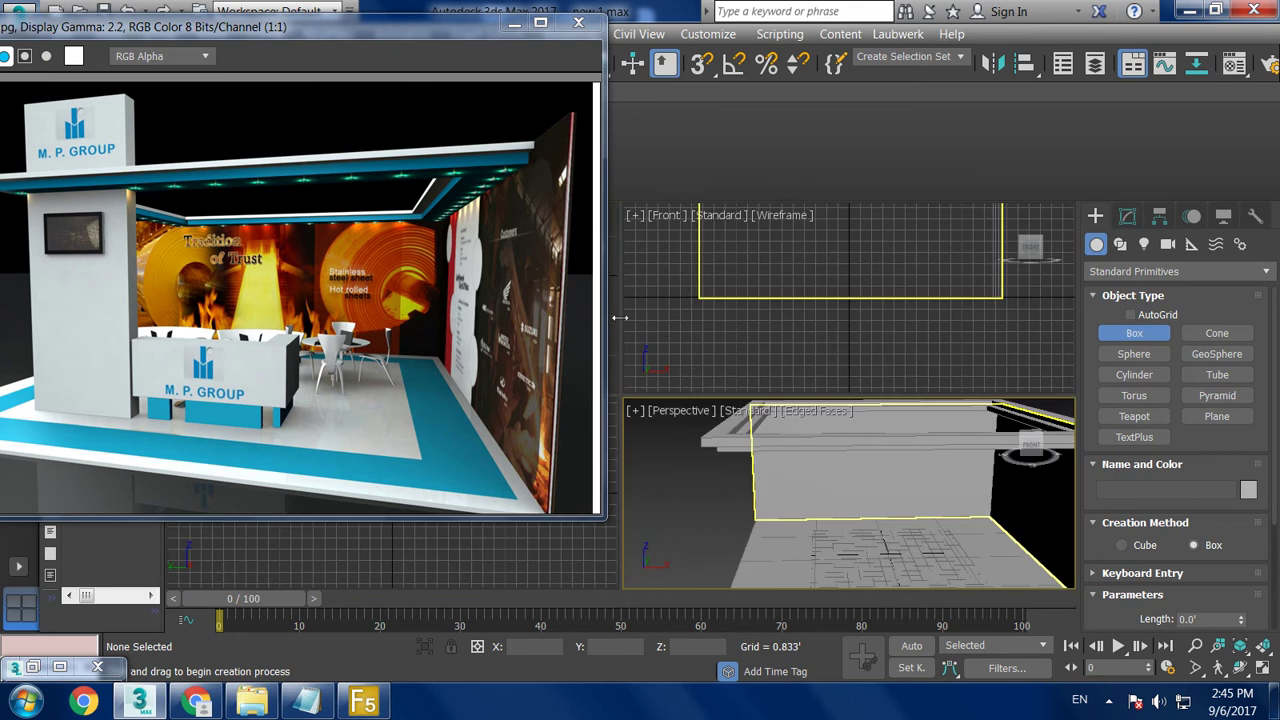
{"action": "key", "text": "alt+w"}
{"action": "scroll", "coordinate": [849, 391], "scroll_direction": "up", "scroll_amount": 2}
{"action": "scroll", "coordinate": [799, 376], "scroll_direction": "up", "scroll_amount": 2}
{"action": "scroll", "coordinate": [790, 386], "scroll_direction": "up", "scroll_amount": 1}
{"action": "scroll", "coordinate": [784, 398], "scroll_direction": "up", "scroll_amount": 1}
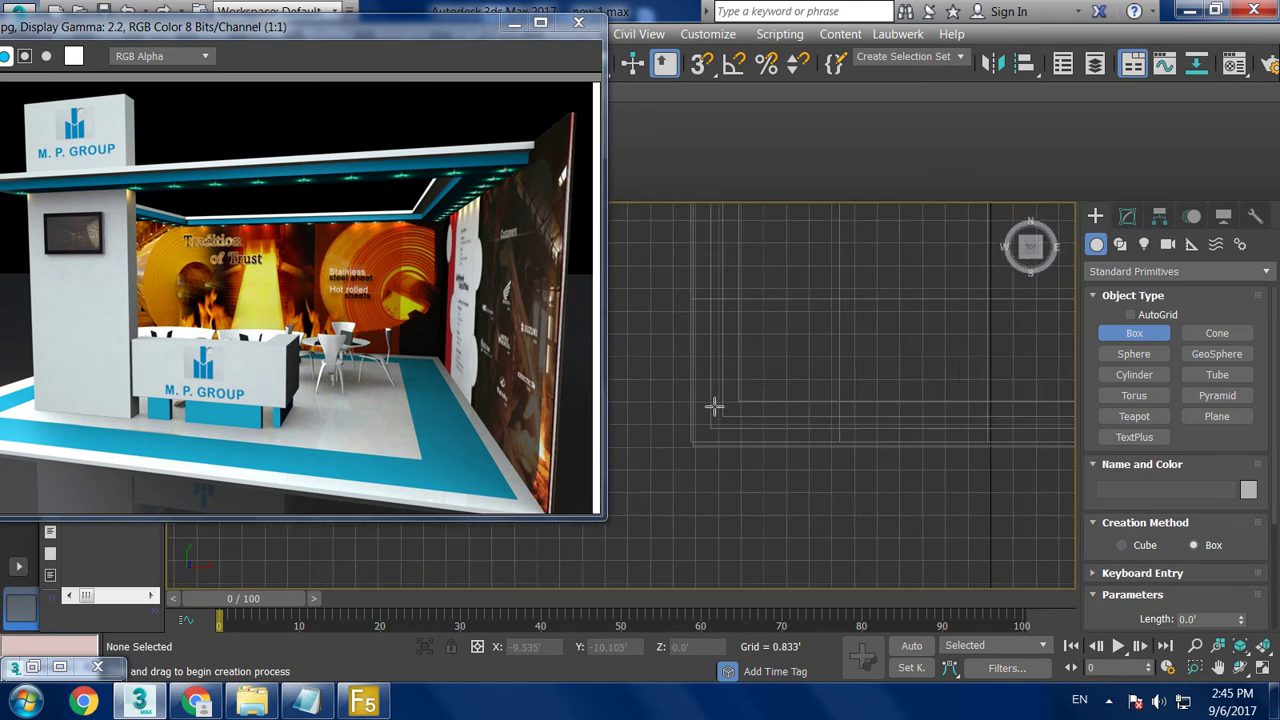
{"action": "left_click_drag", "start_coordinate": [738, 373], "coordinate": [820, 407]}
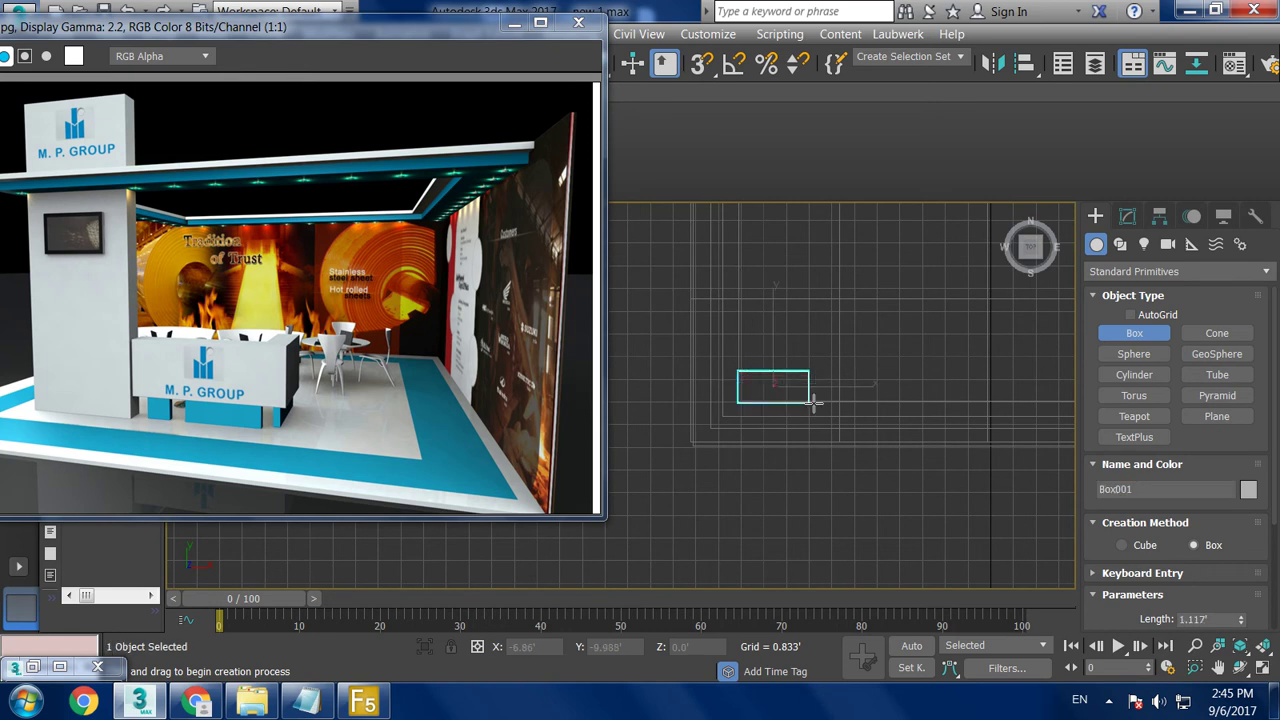
{"action": "left_click", "coordinate": [794, 242]}
- Convert the new box, Box001, to an Editable Poly
{"action": "key", "text": "w"}
{"action": "key", "text": "alt+w"}
{"action": "key", "text": "alt+w"}
{"action": "scroll", "coordinate": [885, 487], "scroll_direction": "down", "scroll_amount": 5}
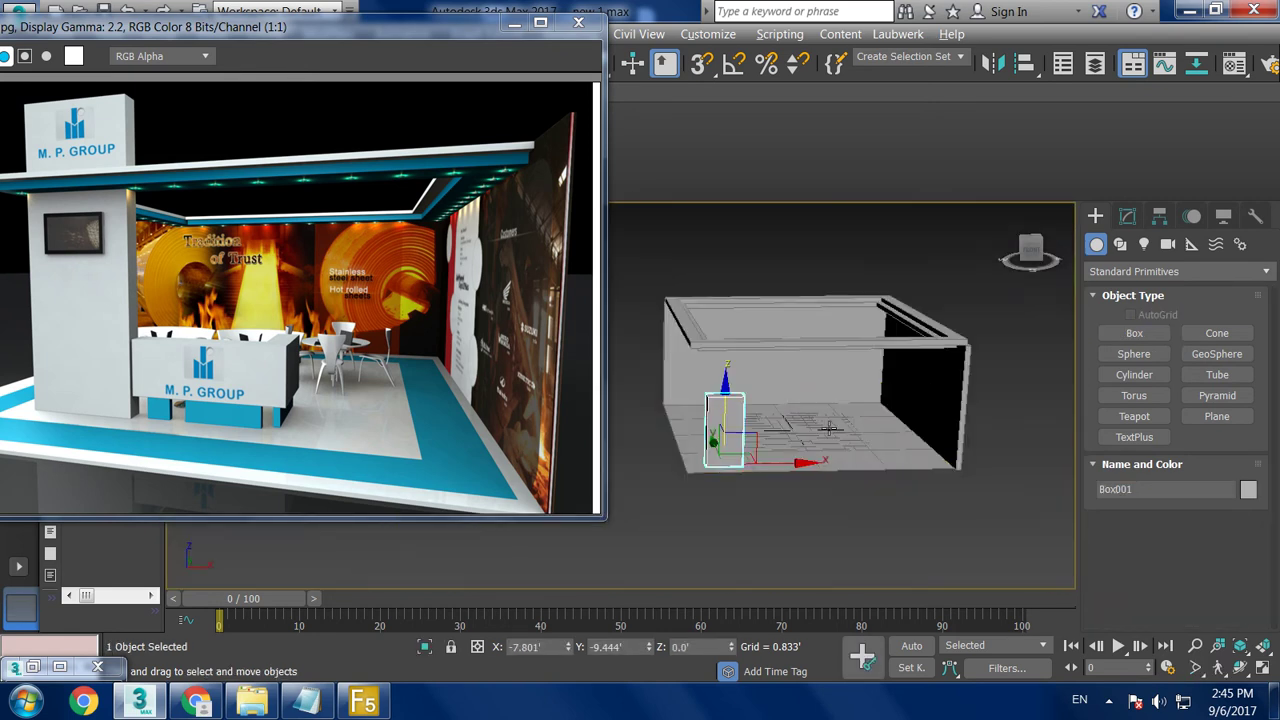
{"action": "middle_click_drag", "start_coordinate": [820, 465], "coordinate": [774, 442]}
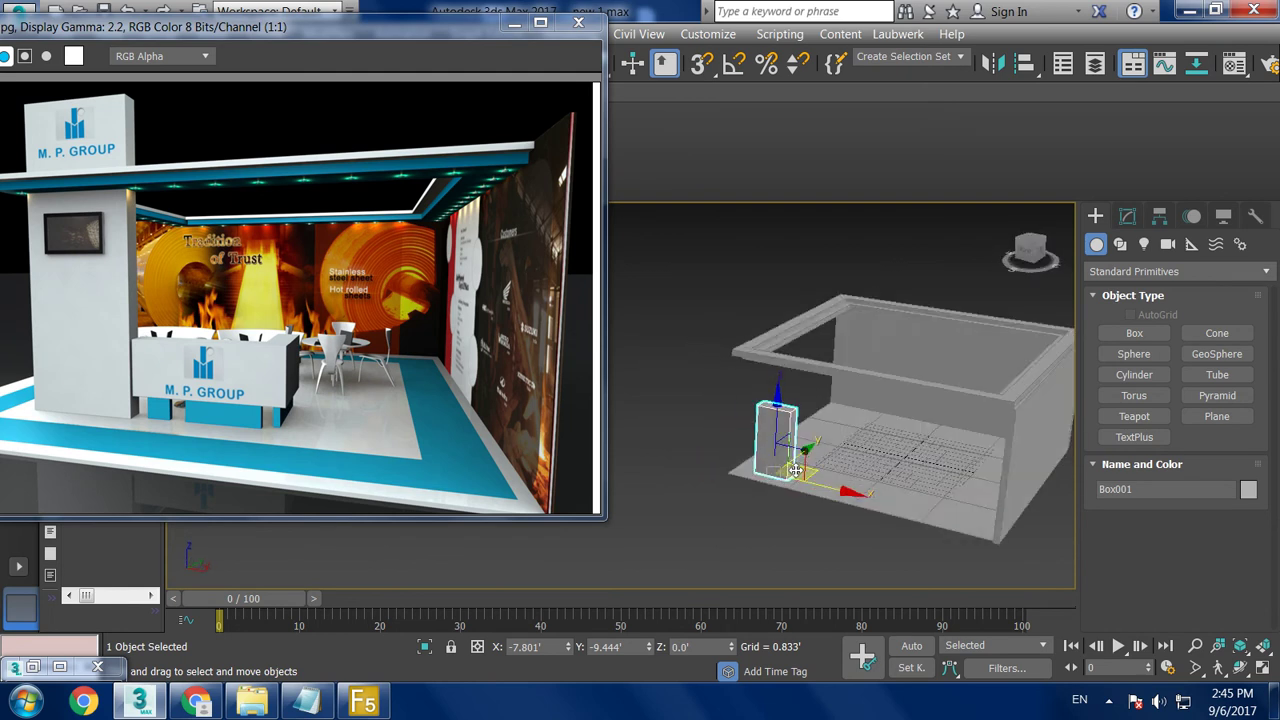
{"action": "right_click", "coordinate": [784, 397]}
{"action": "left_click", "coordinate": [1014, 634]}
- Raise the box's top vertices to the ceiling frame and shift its right-side vertices slightly
{"action": "key", "text": "1"}
{"action": "left_click_drag", "start_coordinate": [725, 340], "coordinate": [862, 410]}
{"action": "left_click_drag", "start_coordinate": [772, 365], "coordinate": [762, 160]}
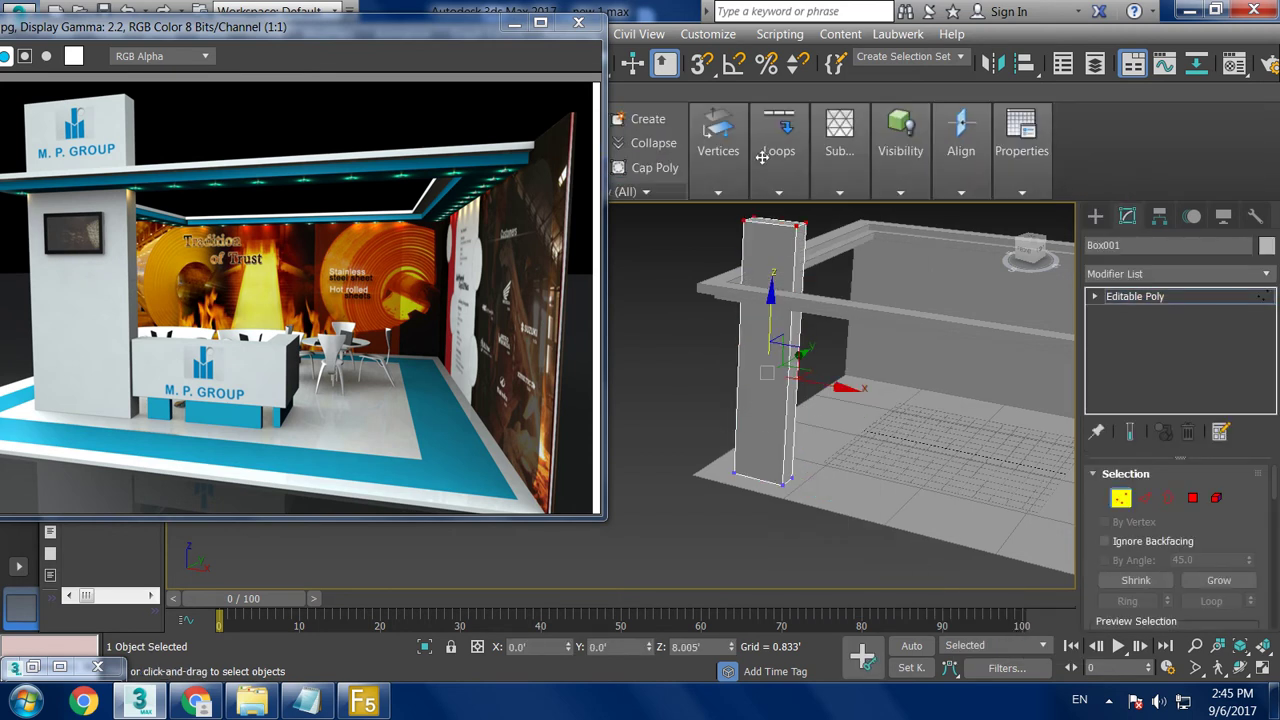
{"action": "mouse_move", "coordinate": [820, 330]}
{"action": "middle_mouse_down", "text": "alt"}
{"action": "mouse_move", "coordinate": [876, 314]}
{"action": "mouse_move", "coordinate": [830, 312]}
{"action": "mouse_move", "coordinate": [802, 236]}
{"action": "middle_mouse_up", "text": "alt"}
{"action": "left_click_drag", "start_coordinate": [810, 234], "coordinate": [898, 444]}
{"action": "left_click_drag", "start_coordinate": [875, 355], "coordinate": [894, 363]}
{"action": "mouse_move", "coordinate": [894, 363]}
{"action": "middle_mouse_down", "text": "alt"}
{"action": "mouse_move", "coordinate": [840, 403]}
{"action": "mouse_move", "coordinate": [852, 395]}
{"action": "middle_mouse_up", "text": "alt"}
{"action": "left_click", "coordinate": [1155, 297]}
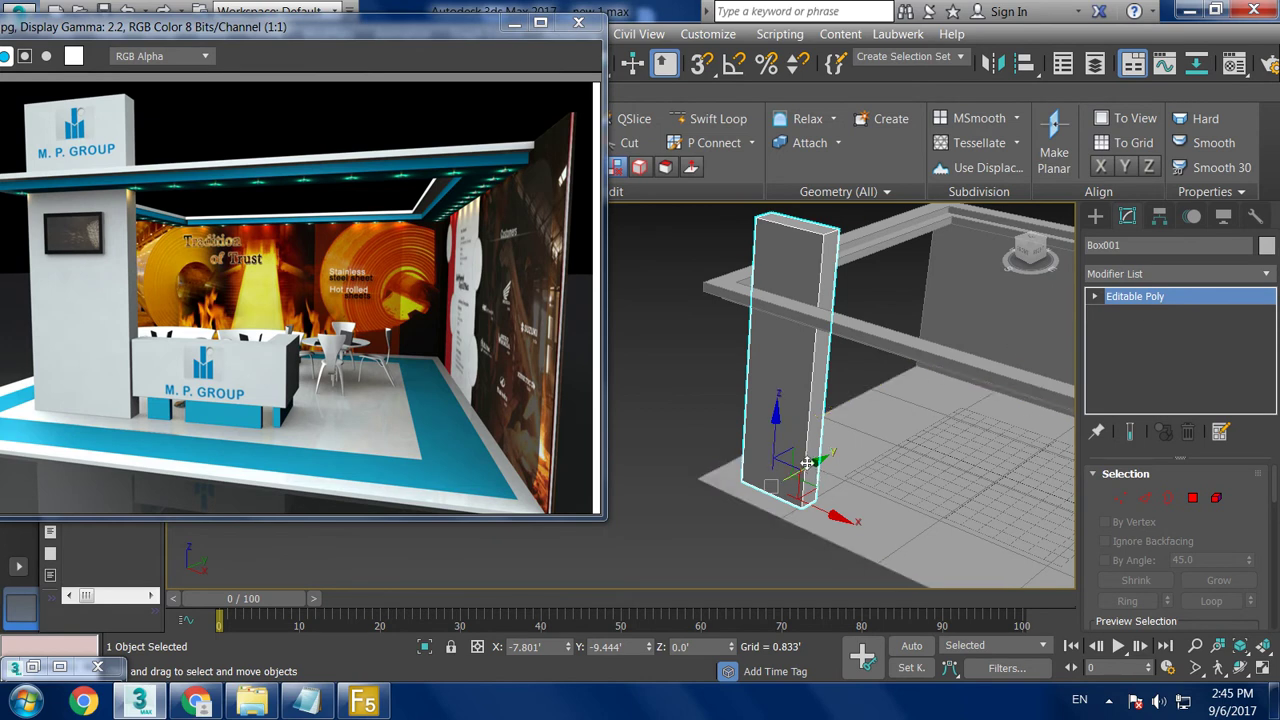
- Move the column into place on the floor and non-uniformly scale the floor plane
{"action": "left_click_drag", "start_coordinate": [815, 467], "coordinate": [828, 462]}
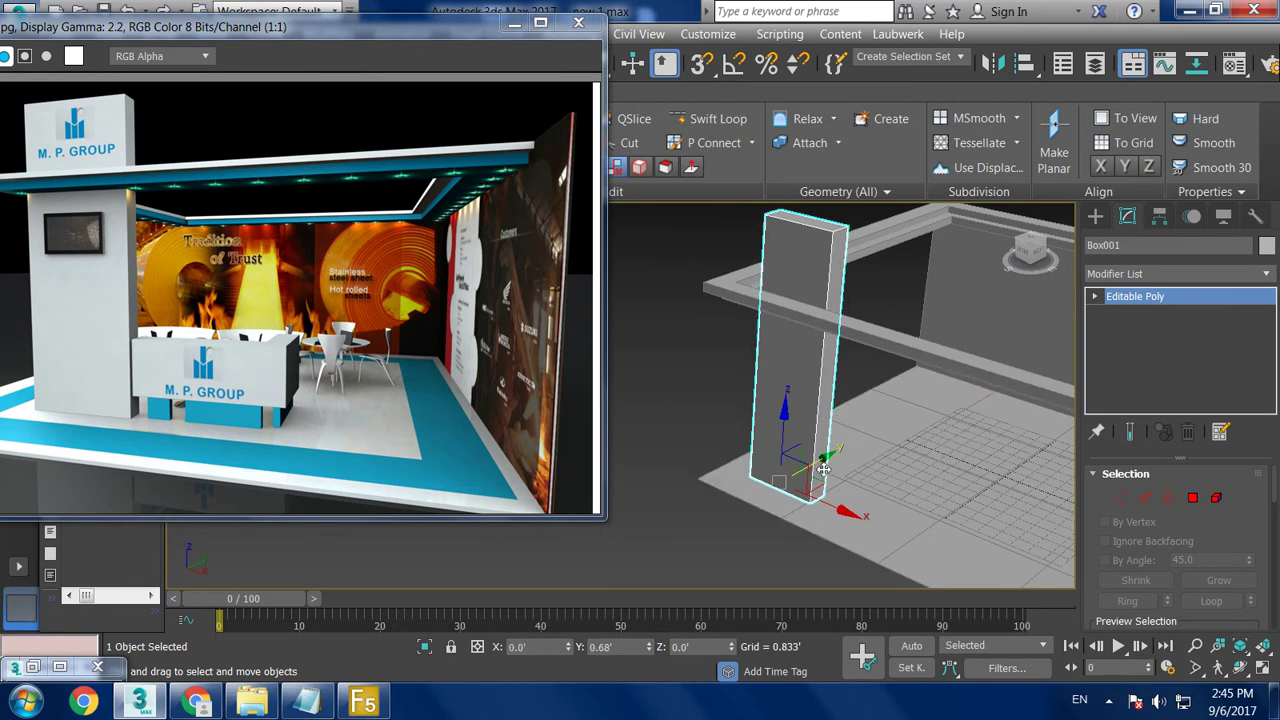
{"action": "mouse_move", "coordinate": [828, 462]}
{"action": "middle_mouse_down", "text": "alt"}
{"action": "mouse_move", "coordinate": [949, 387]}
{"action": "mouse_move", "coordinate": [905, 352]}
{"action": "middle_mouse_up", "text": "alt"}
{"action": "left_click", "coordinate": [908, 428]}
{"action": "key", "text": "r"}
{"action": "key", "text": "r"}
{"action": "mouse_move", "coordinate": [907, 405]}
{"action": "middle_mouse_down", "text": "alt"}
{"action": "mouse_move", "coordinate": [963, 396]}
{"action": "mouse_move", "coordinate": [879, 399]}
{"action": "middle_mouse_up", "text": "alt"}
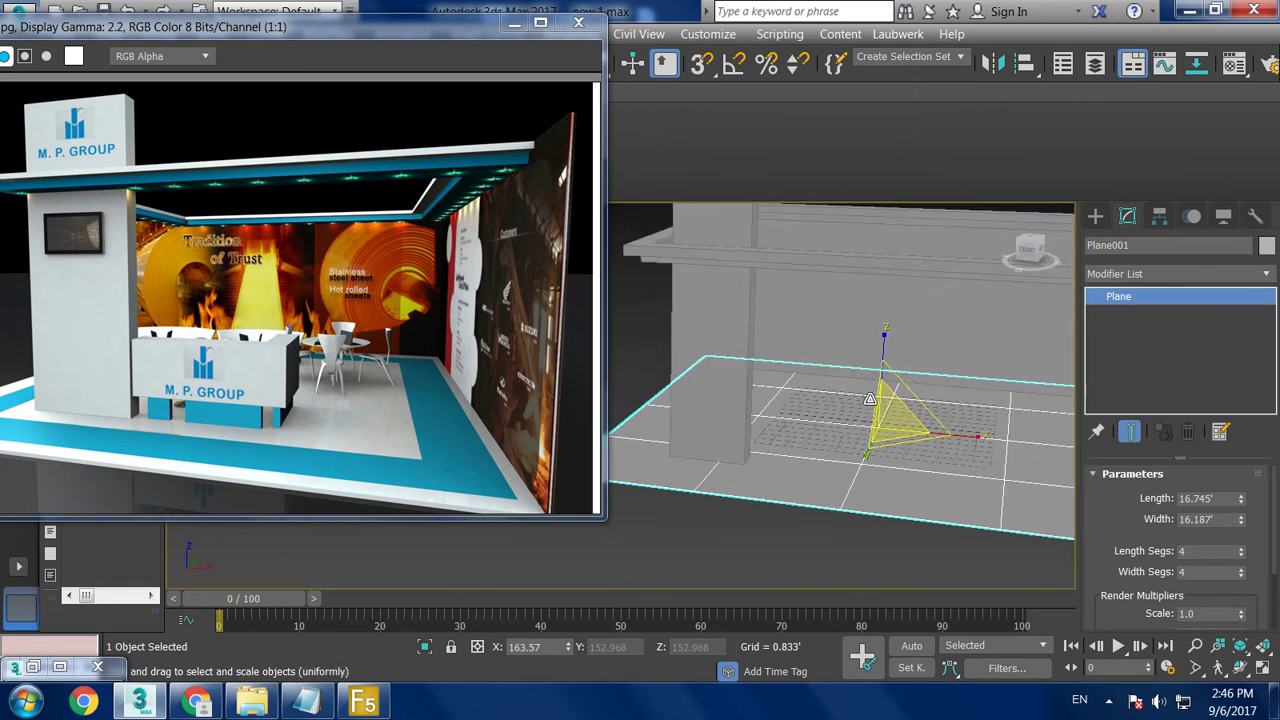
{"action": "mouse_move", "coordinate": [800, 367]}
{"action": "middle_mouse_down", "text": "alt"}
{"action": "mouse_move", "coordinate": [820, 409]}
{"action": "mouse_move", "coordinate": [862, 383]}
{"action": "middle_mouse_up", "text": "alt"}
{"action": "scroll", "coordinate": [820, 409], "scroll_direction": "up", "scroll_amount": 3}
{"action": "scroll", "coordinate": [771, 363], "scroll_direction": "down", "scroll_amount": 4}
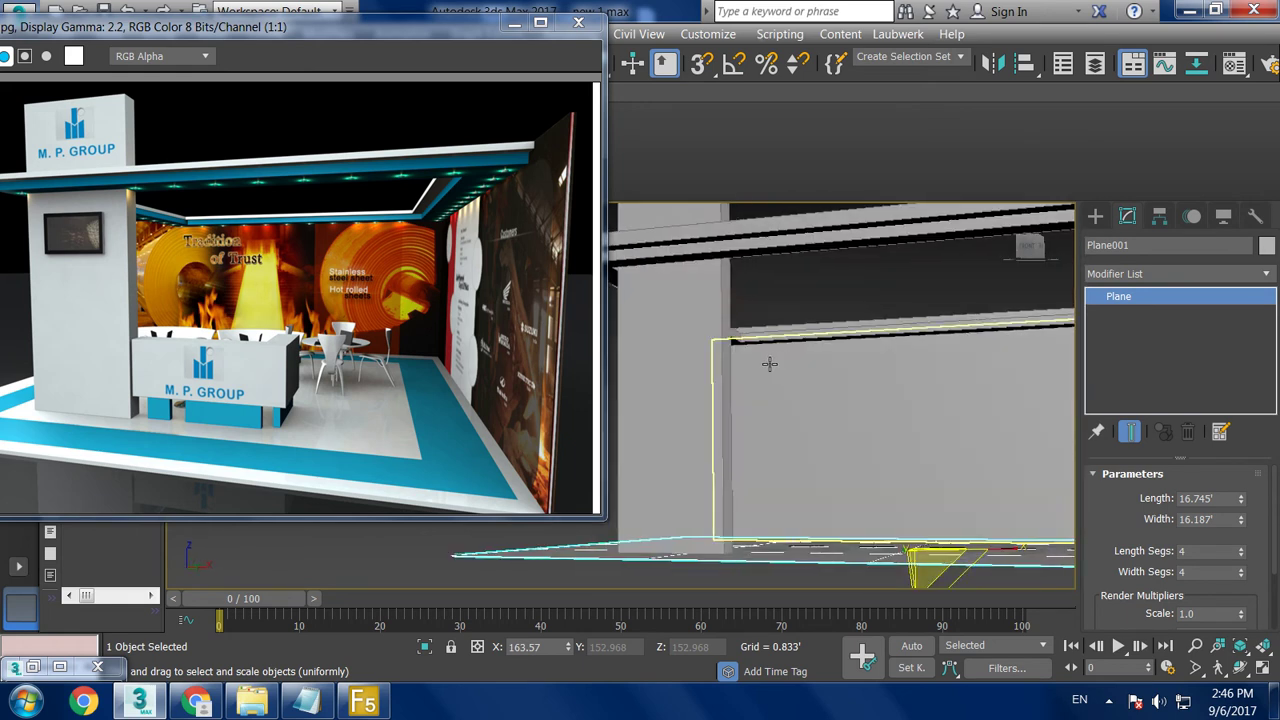
{"action": "scroll", "coordinate": [771, 368], "scroll_direction": "down", "scroll_amount": 3}
- Reselect the column and check it from an angled view of the booth
{"action": "left_click", "coordinate": [771, 371]}
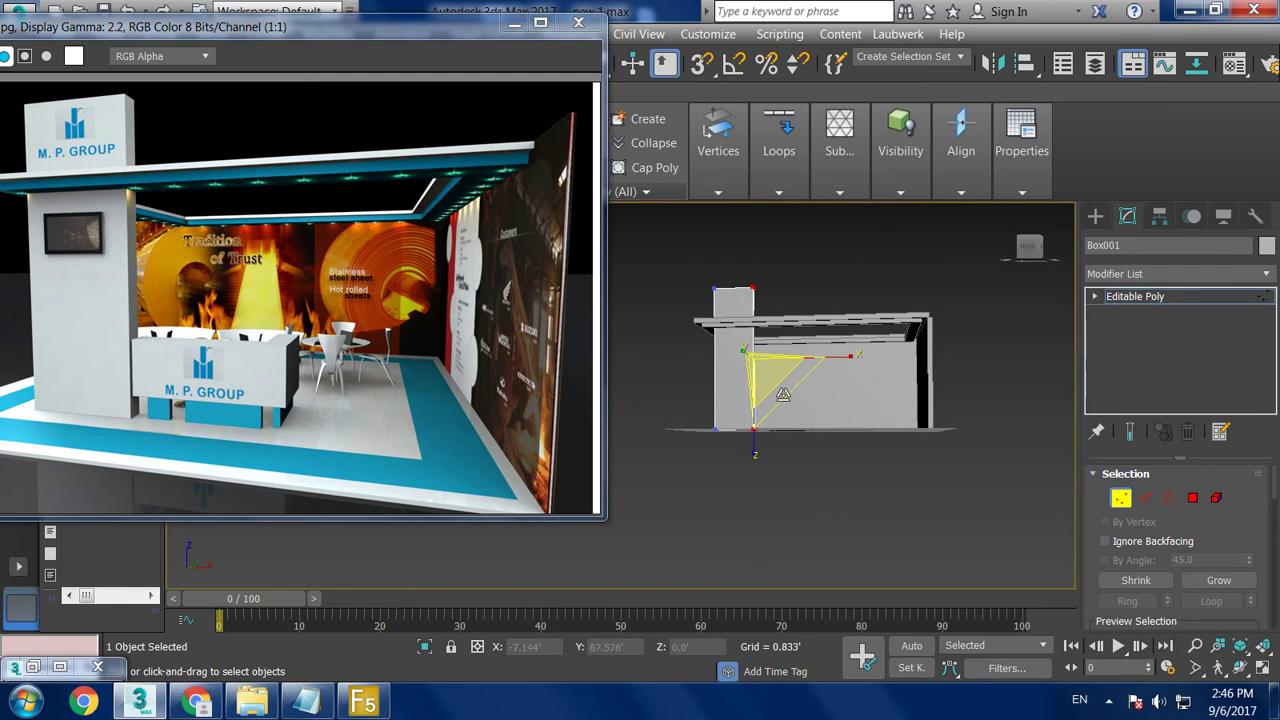
{"action": "middle_click_drag", "start_coordinate": [805, 372], "coordinate": [853, 390], "text": "alt"}
{"action": "scroll", "coordinate": [853, 388], "scroll_direction": "up", "scroll_amount": 5}
{"action": "scroll", "coordinate": [760, 386], "scroll_direction": "down", "scroll_amount": 2}
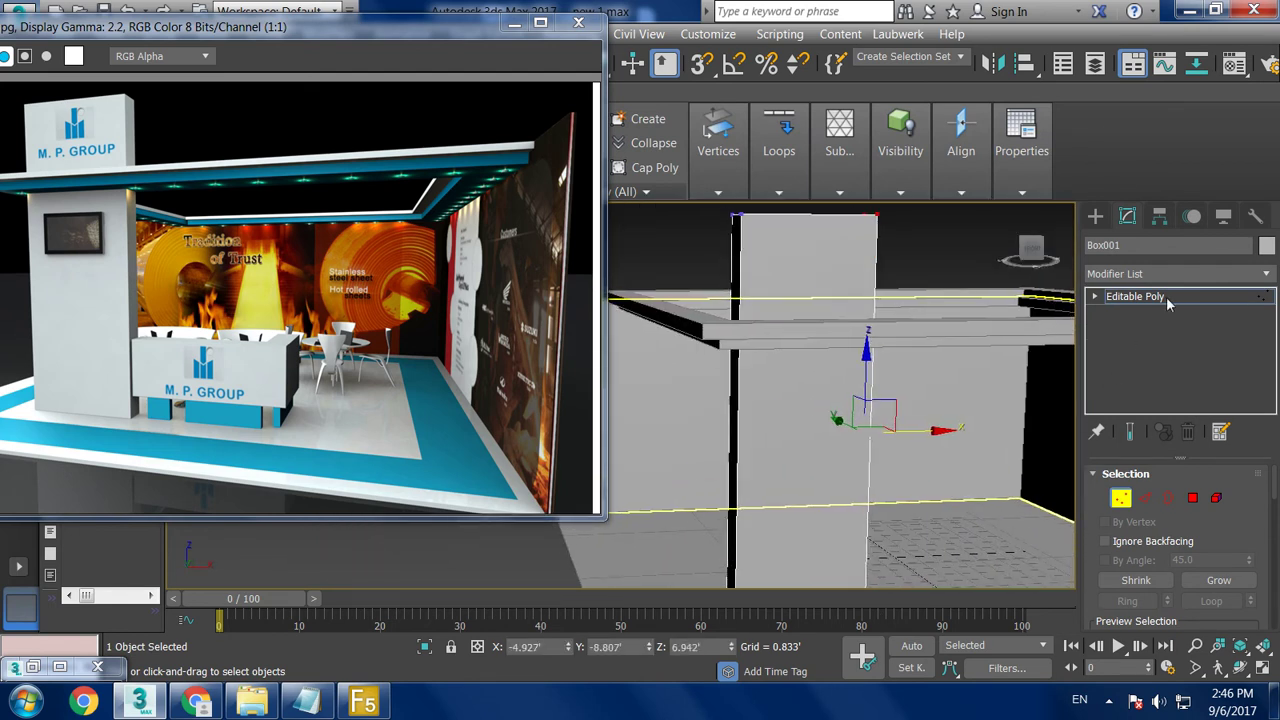
{"action": "left_click", "coordinate": [1095, 216]}
{"action": "left_click", "coordinate": [1134, 333]}
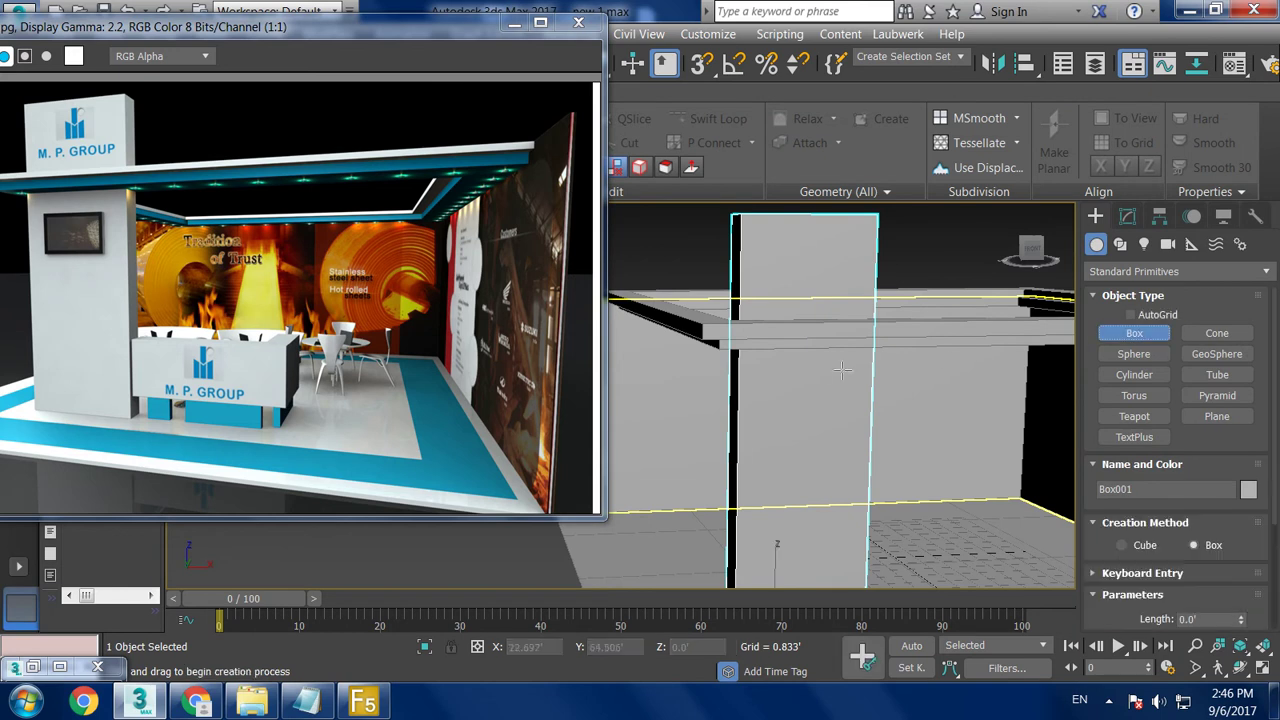
- With AutoGrid on, draw Box002 on the column face and nudge it sideways
{"action": "left_click", "coordinate": [1130, 314]}
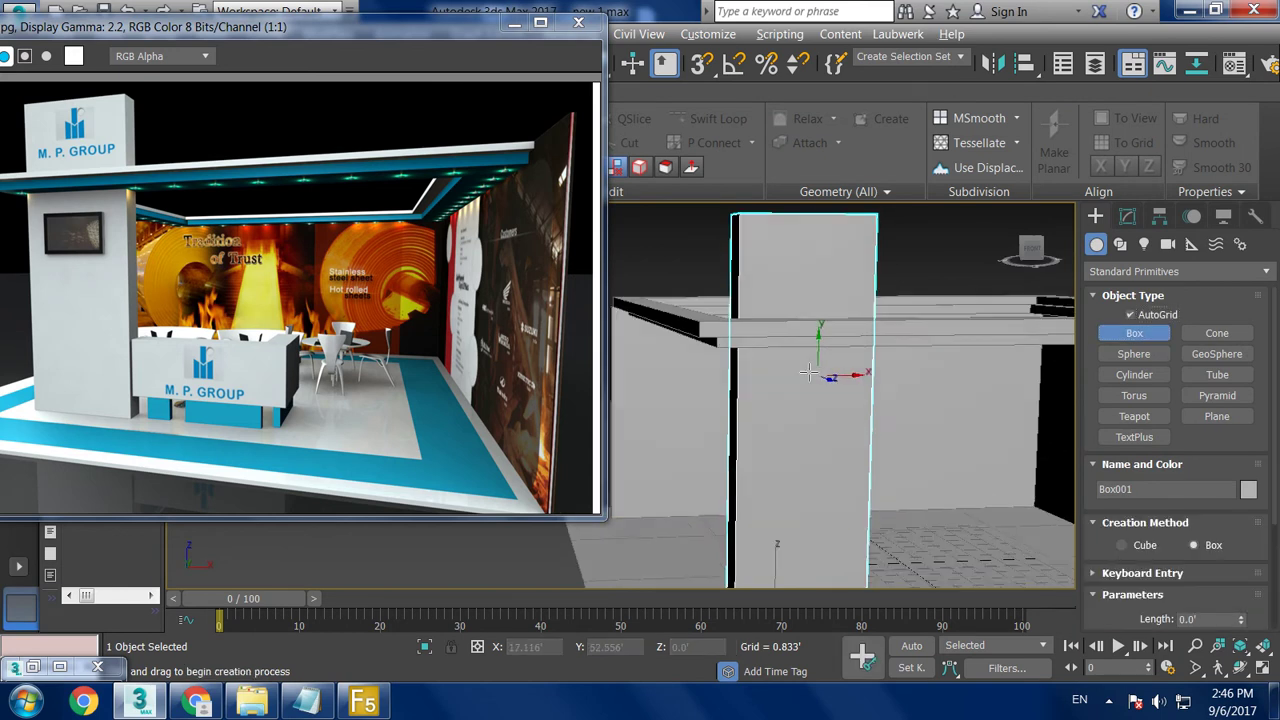
{"action": "left_click_drag", "start_coordinate": [766, 370], "coordinate": [845, 432]}
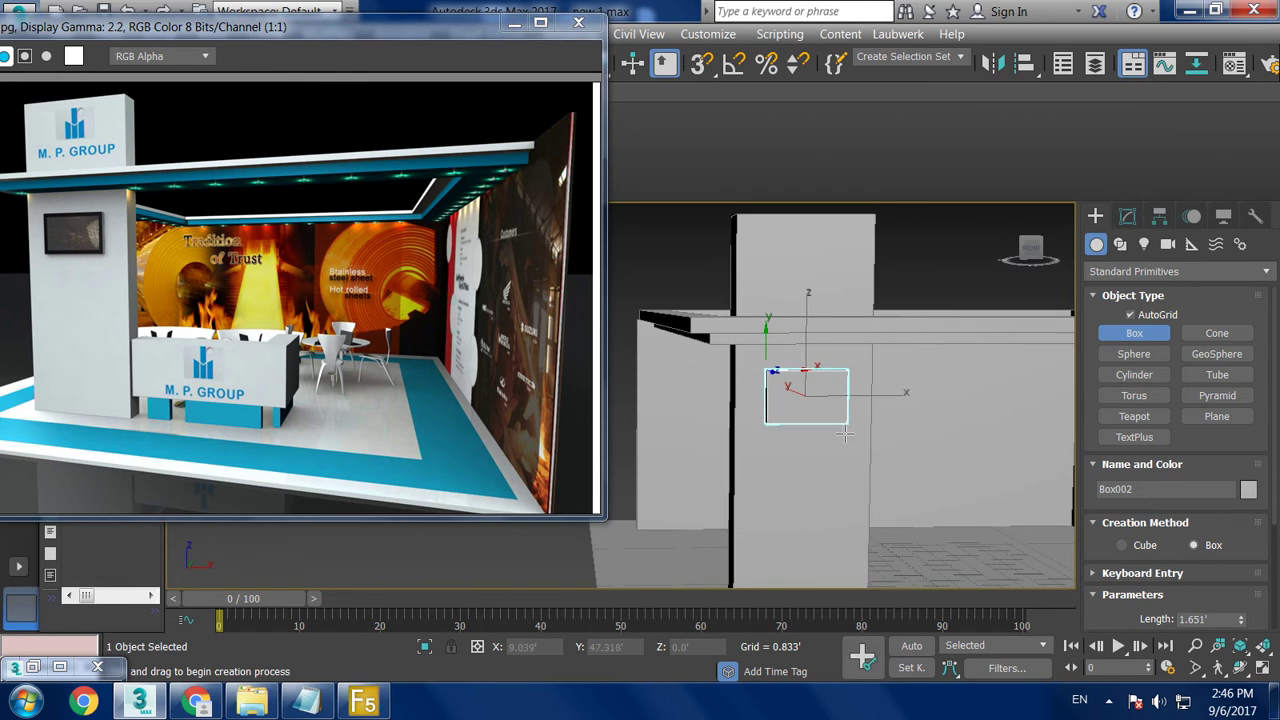
{"action": "left_click", "coordinate": [845, 432]}
{"action": "key", "text": "w"}
{"action": "middle_click_drag", "start_coordinate": [845, 420], "coordinate": [873, 408], "text": "alt"}
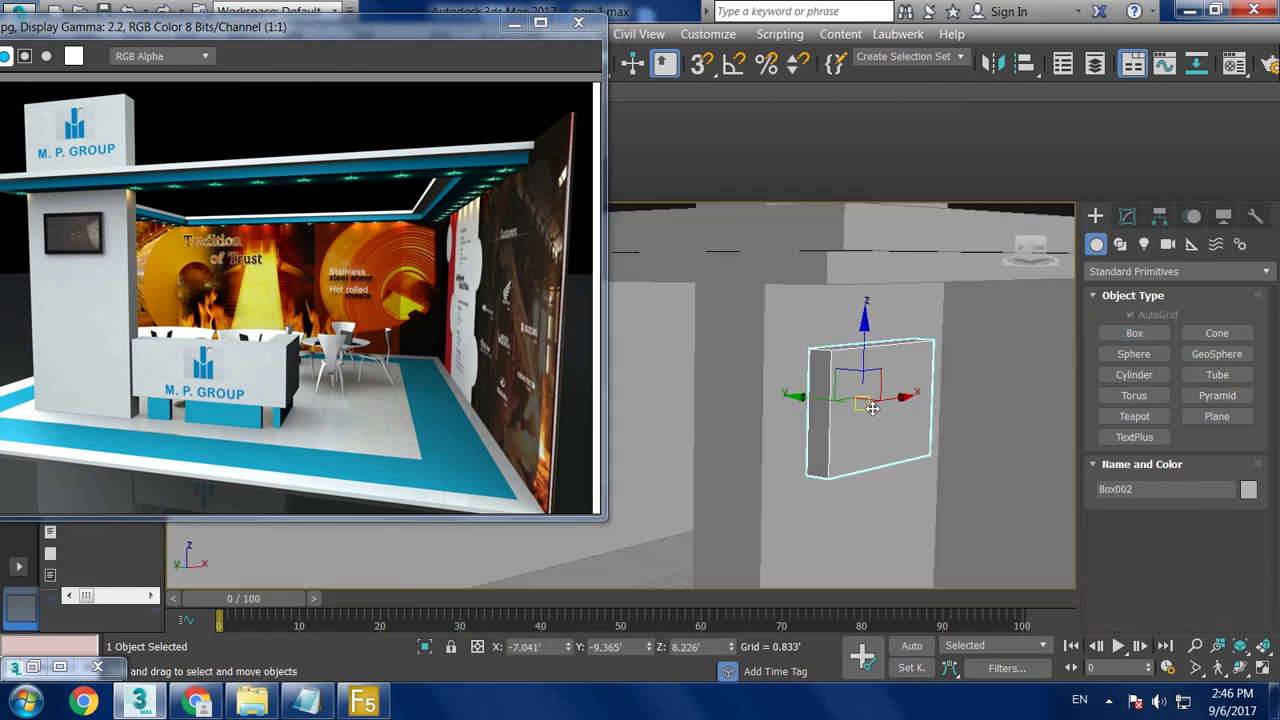
{"action": "left_click_drag", "start_coordinate": [815, 405], "coordinate": [832, 406]}
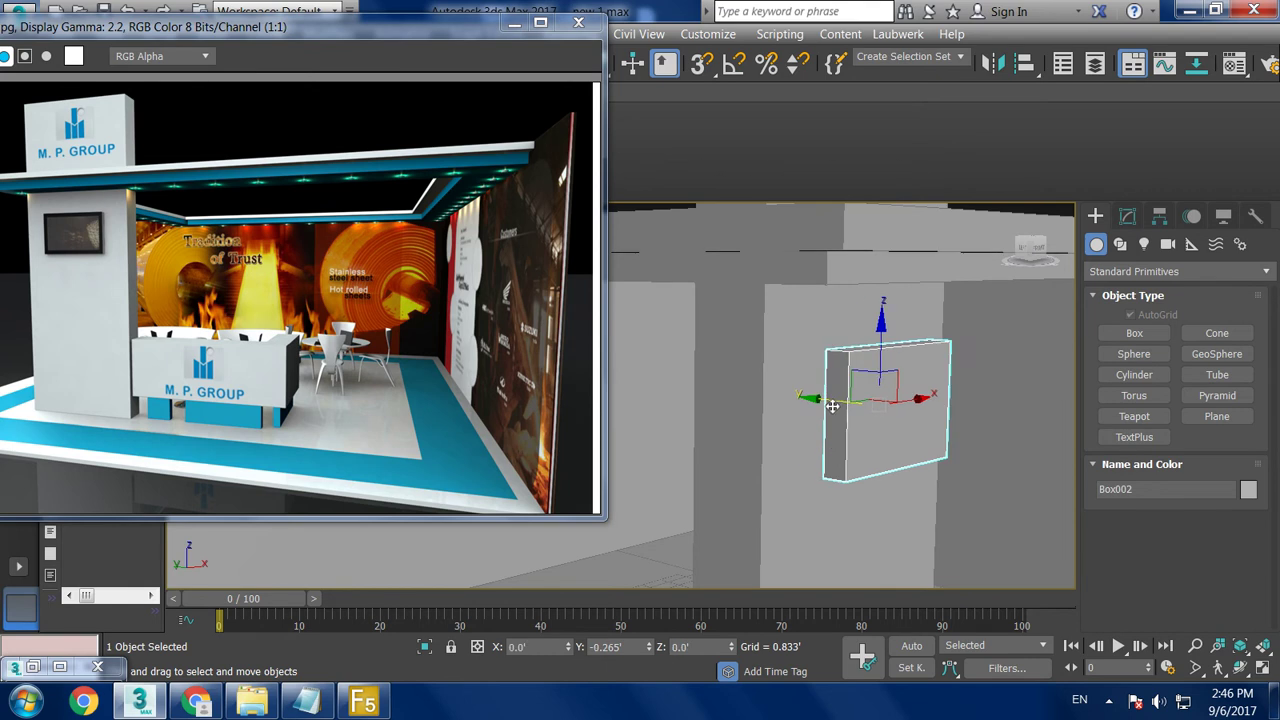
{"action": "middle_click_drag", "start_coordinate": [832, 406], "coordinate": [880, 400], "text": "alt"}
- Scale the panel thin along Y and convert it to an Editable Poly
{"action": "key", "text": "r"}
{"action": "key", "text": "r"}
{"action": "left_click_drag", "start_coordinate": [982, 410], "coordinate": [920, 403]}
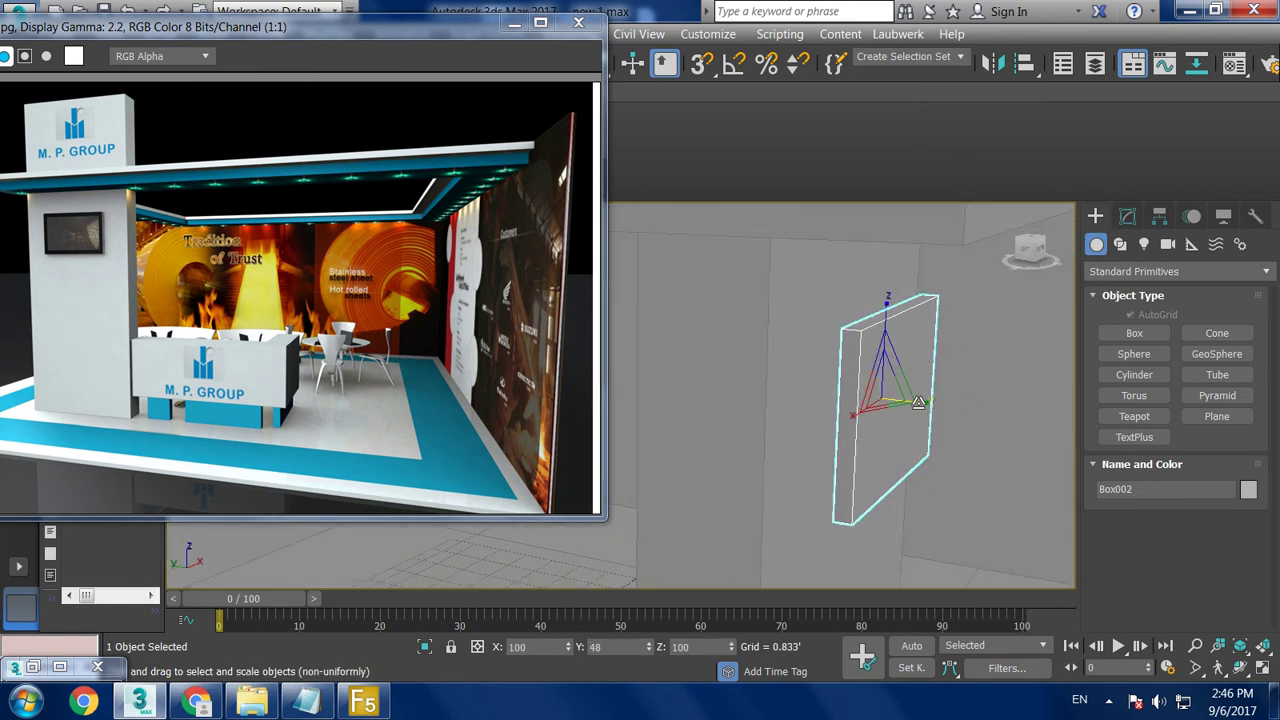
{"action": "key", "text": "r"}
{"action": "key", "text": "r"}
{"action": "scroll", "coordinate": [920, 395], "scroll_direction": "up", "scroll_amount": 2}
{"action": "scroll", "coordinate": [920, 388], "scroll_direction": "up", "scroll_amount": 2}
{"action": "scroll", "coordinate": [920, 378], "scroll_direction": "up", "scroll_amount": 2}
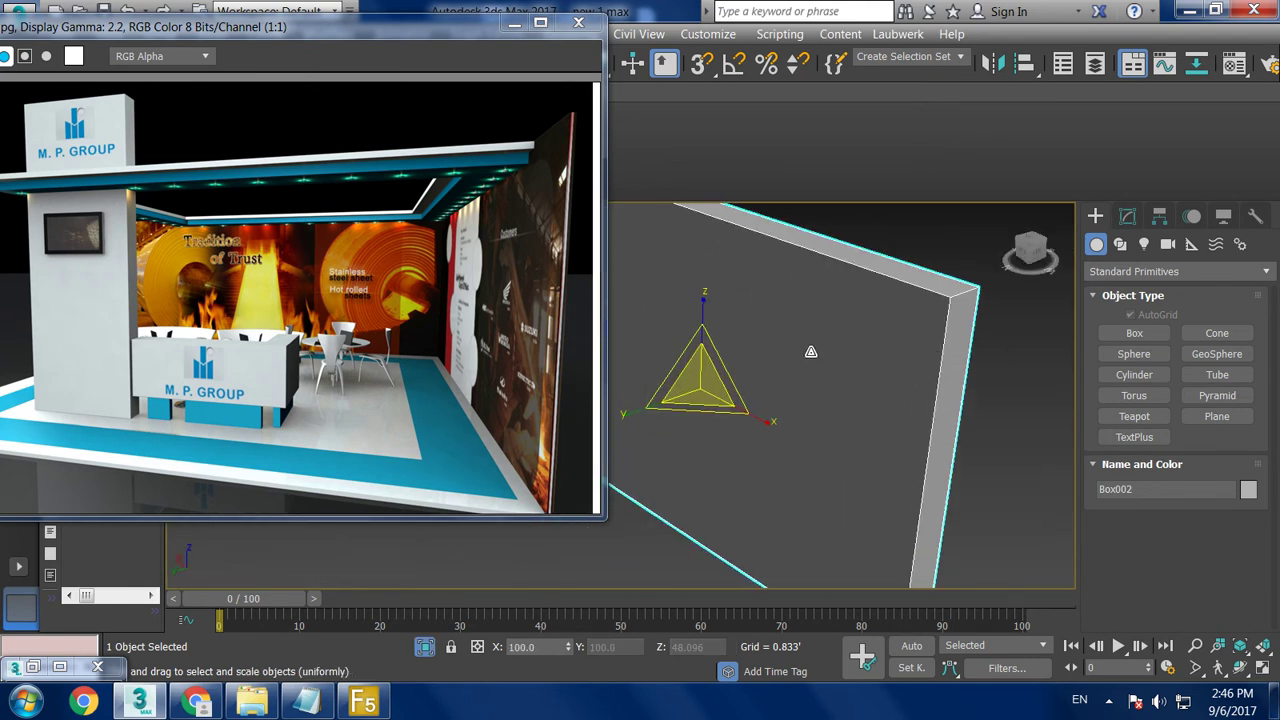
{"action": "right_click", "coordinate": [786, 325]}
{"action": "left_click", "coordinate": [985, 565]}
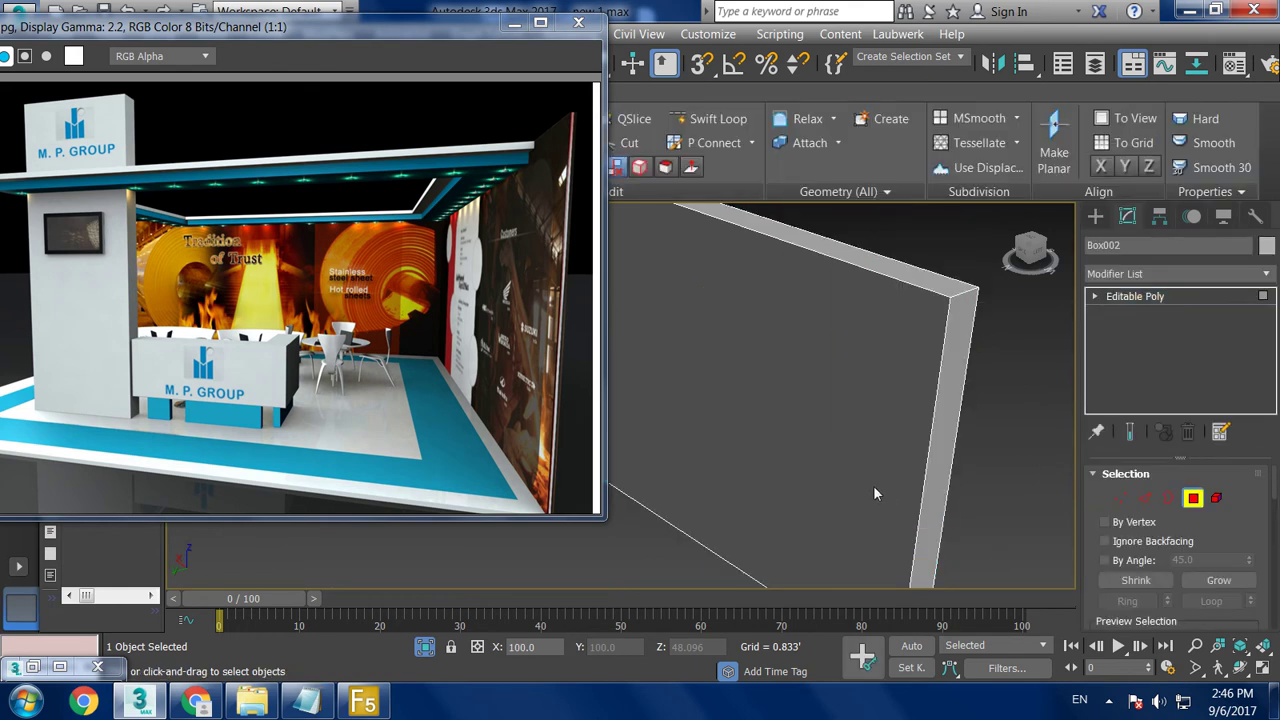
- Bevel the panel's front face with height 0.212', then extrude it by 0.346'
{"action": "key", "text": "4"}
{"action": "left_click", "coordinate": [875, 497]}
{"action": "scroll", "coordinate": [900, 500], "scroll_direction": "down", "scroll_amount": 3}
{"action": "scroll", "coordinate": [980, 515], "scroll_direction": "down", "scroll_amount": 1}
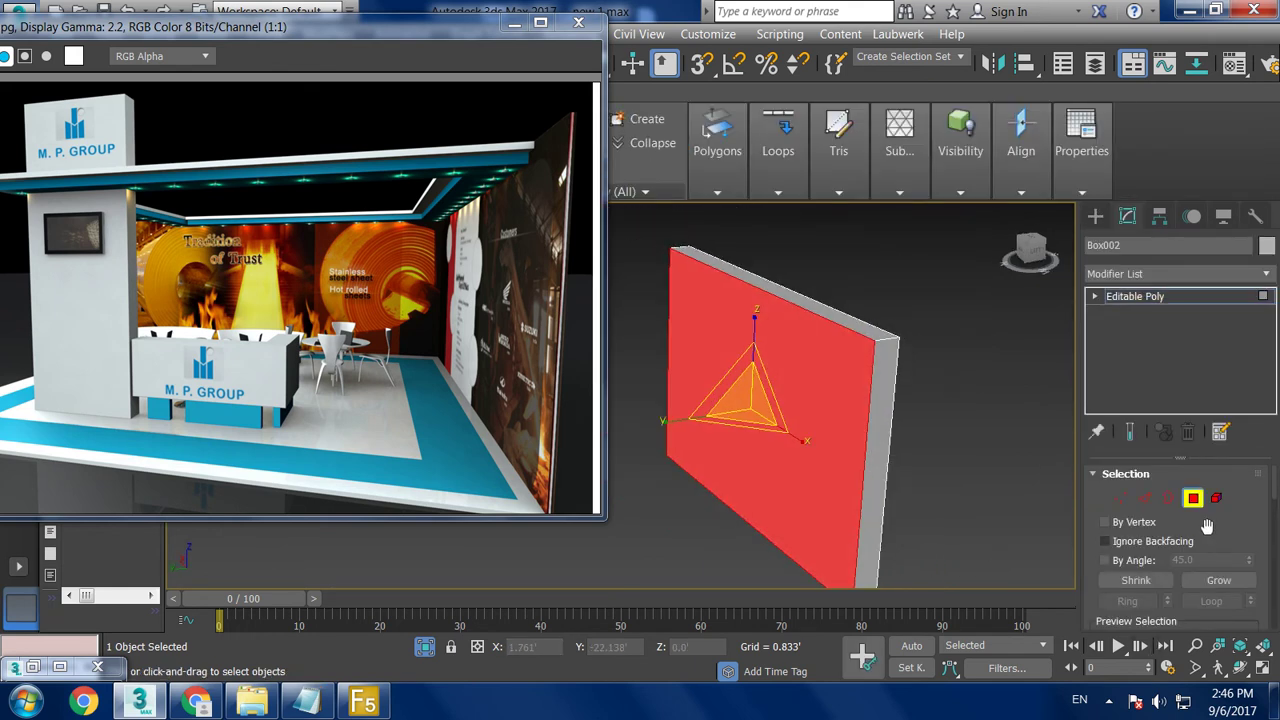
{"action": "scroll", "coordinate": [1203, 545], "scroll_direction": "down", "scroll_amount": 3}
{"action": "scroll", "coordinate": [1190, 545], "scroll_direction": "down", "scroll_amount": 2}
{"action": "left_click", "coordinate": [1163, 574]}
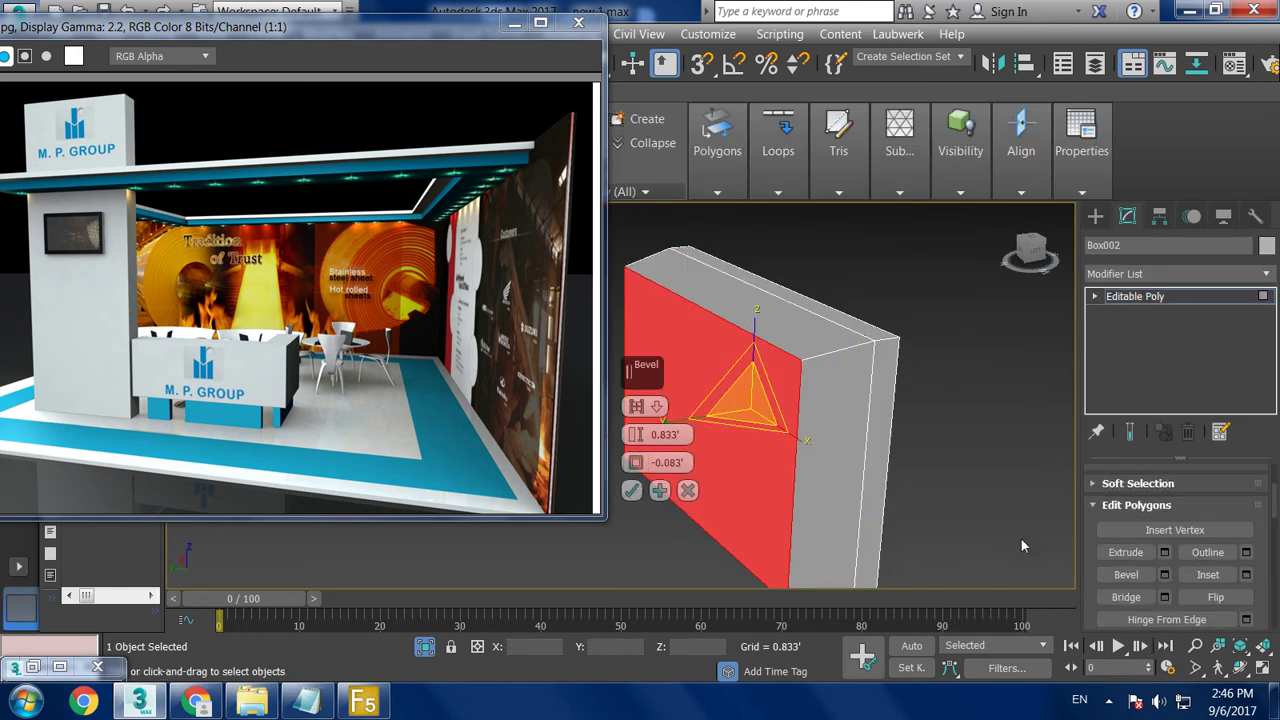
{"action": "mouse_move", "coordinate": [636, 434]}
{"action": "left_mouse_down"}
{"action": "mouse_move", "coordinate": [666, 478]}
{"action": "mouse_move", "coordinate": [652, 482]}
{"action": "left_mouse_up"}
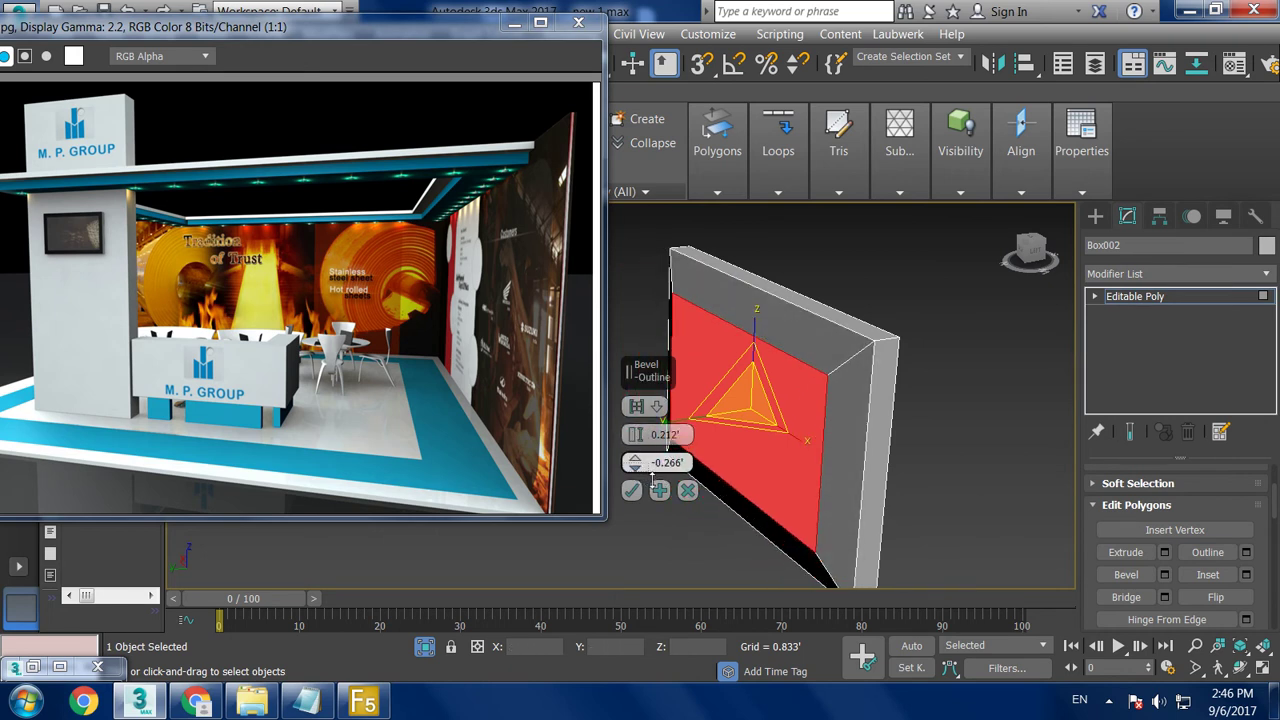
{"action": "left_click", "coordinate": [631, 490]}
{"action": "left_click", "coordinate": [1164, 552]}
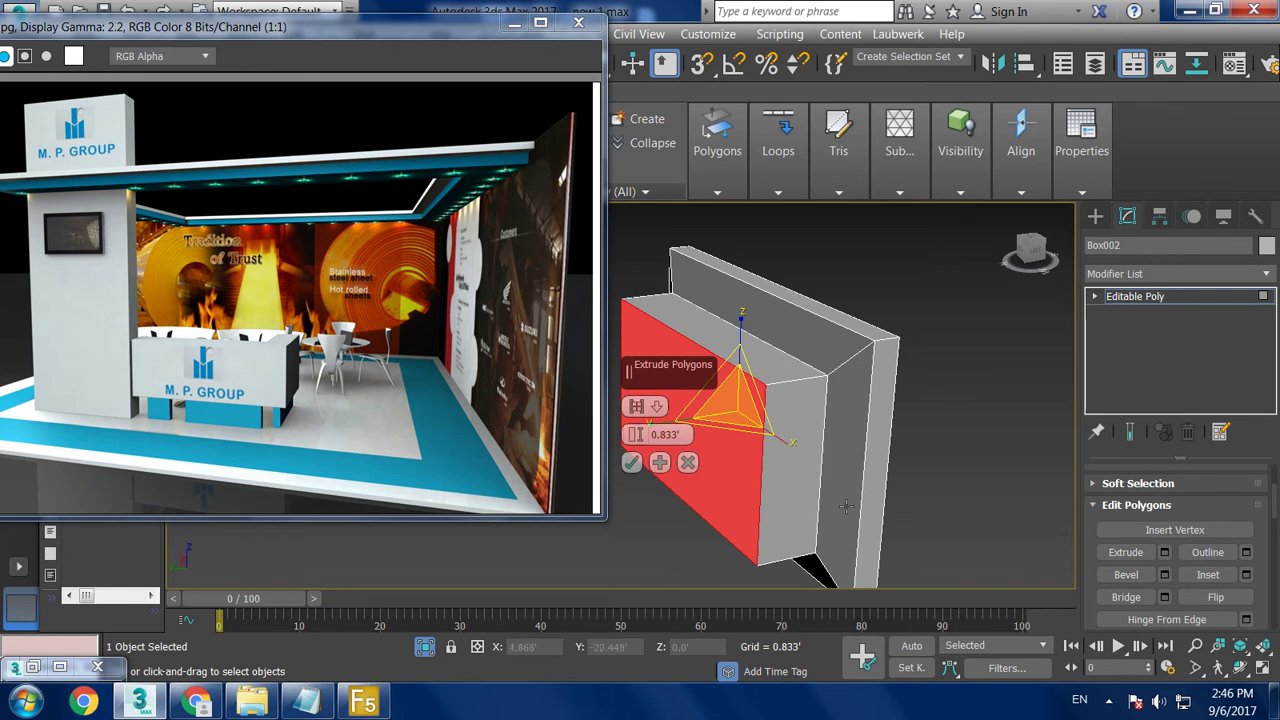
{"action": "left_click_drag", "start_coordinate": [634, 434], "coordinate": [662, 466]}
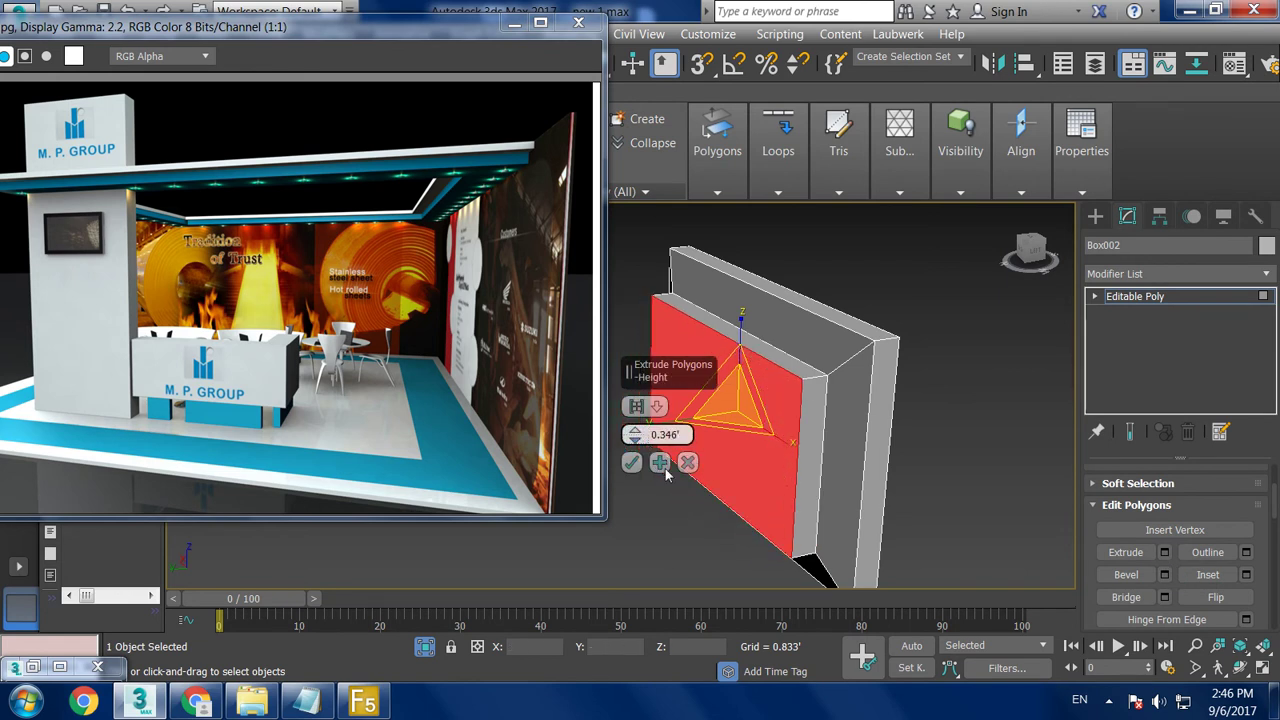
{"action": "left_click", "coordinate": [631, 462]}
- Isolate the TV panel to inspect it, then end isolation to show the whole booth
{"action": "right_click", "coordinate": [897, 309]}
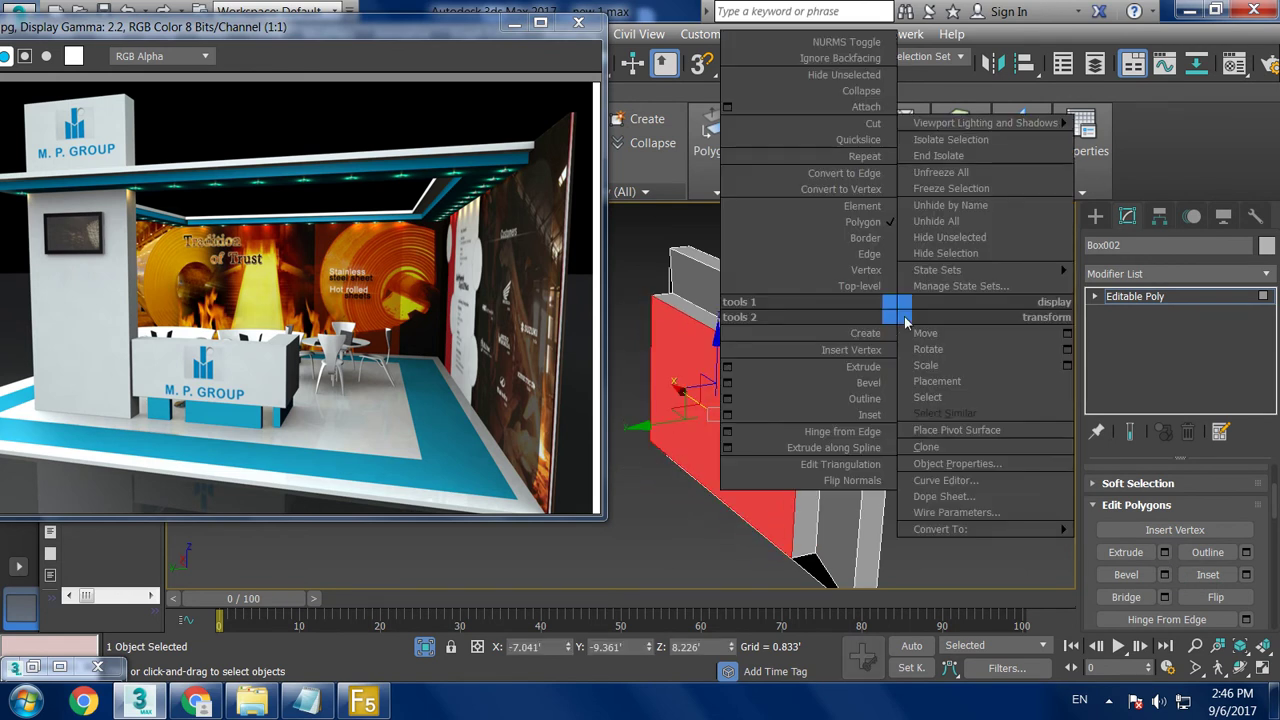
{"action": "left_click", "coordinate": [950, 140]}
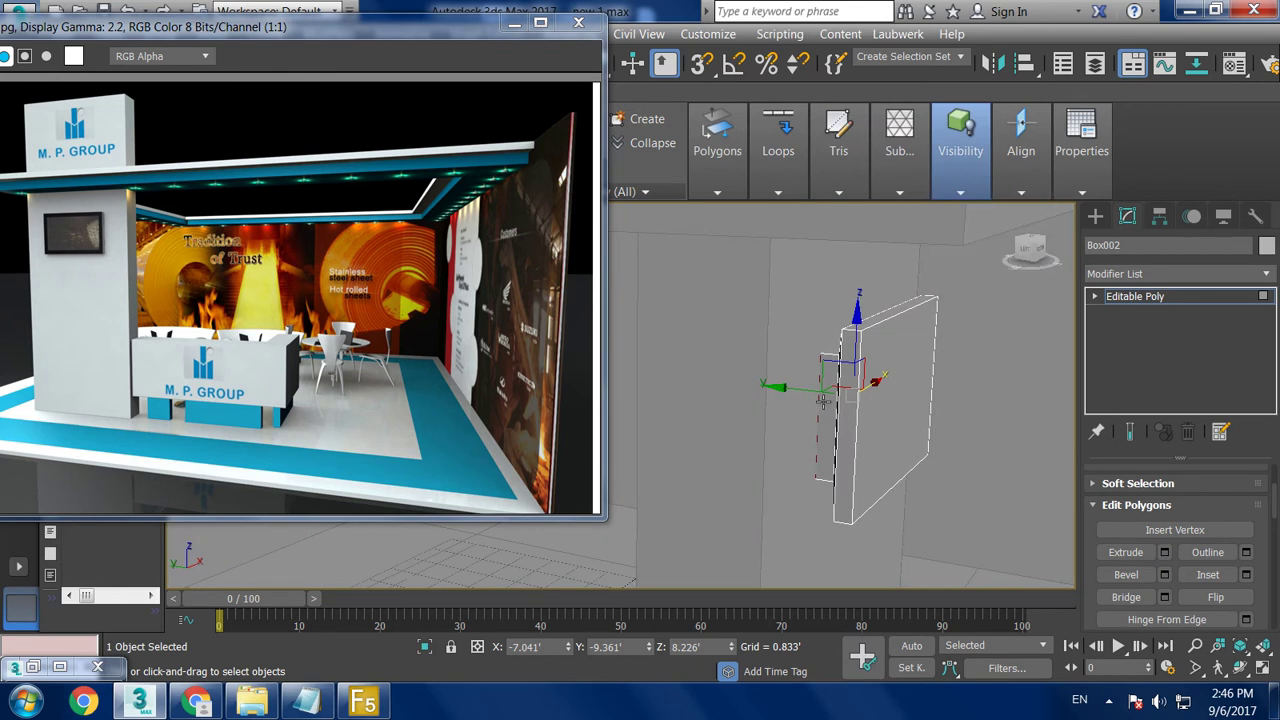
{"action": "left_click", "coordinate": [1140, 297]}
{"action": "middle_click_drag", "start_coordinate": [813, 395], "coordinate": [922, 431], "text": "alt"}
{"action": "key", "text": "alt+q"}
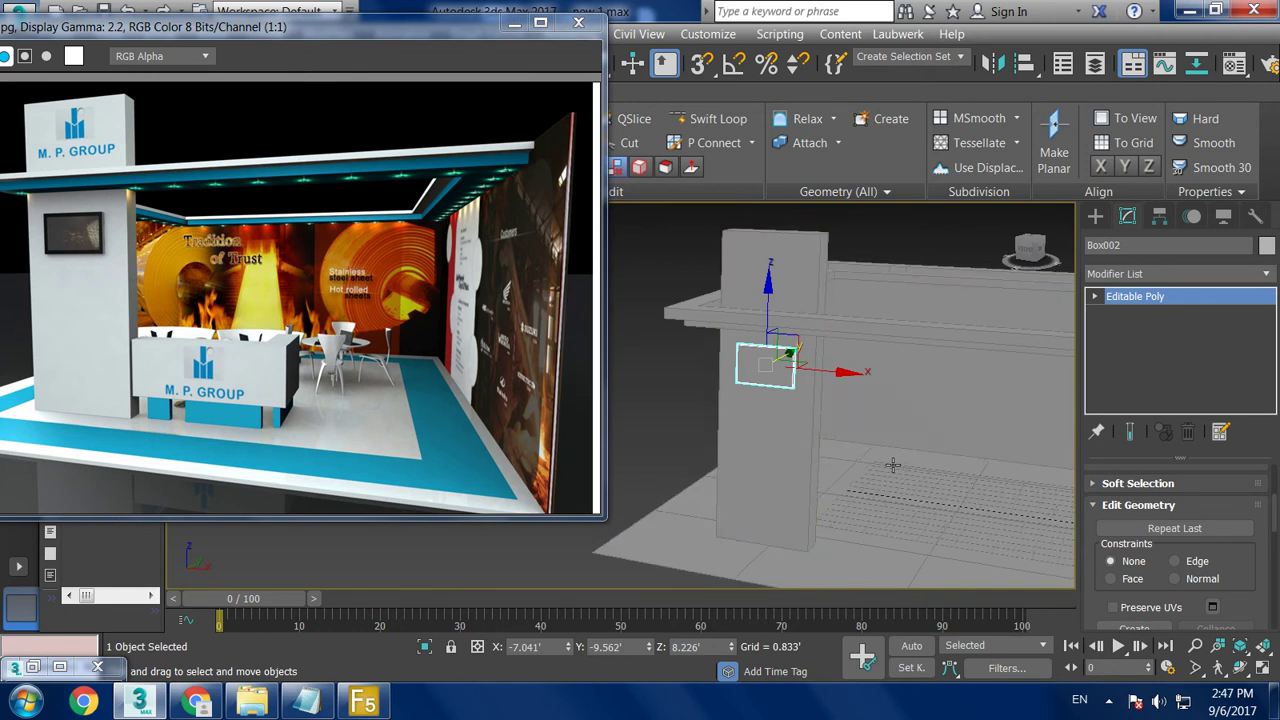
- Draw a small box on the booth floor
{"action": "middle_click_drag", "start_coordinate": [900, 463], "coordinate": [837, 409]}
{"action": "scroll", "coordinate": [830, 451], "scroll_direction": "down", "scroll_amount": 5}
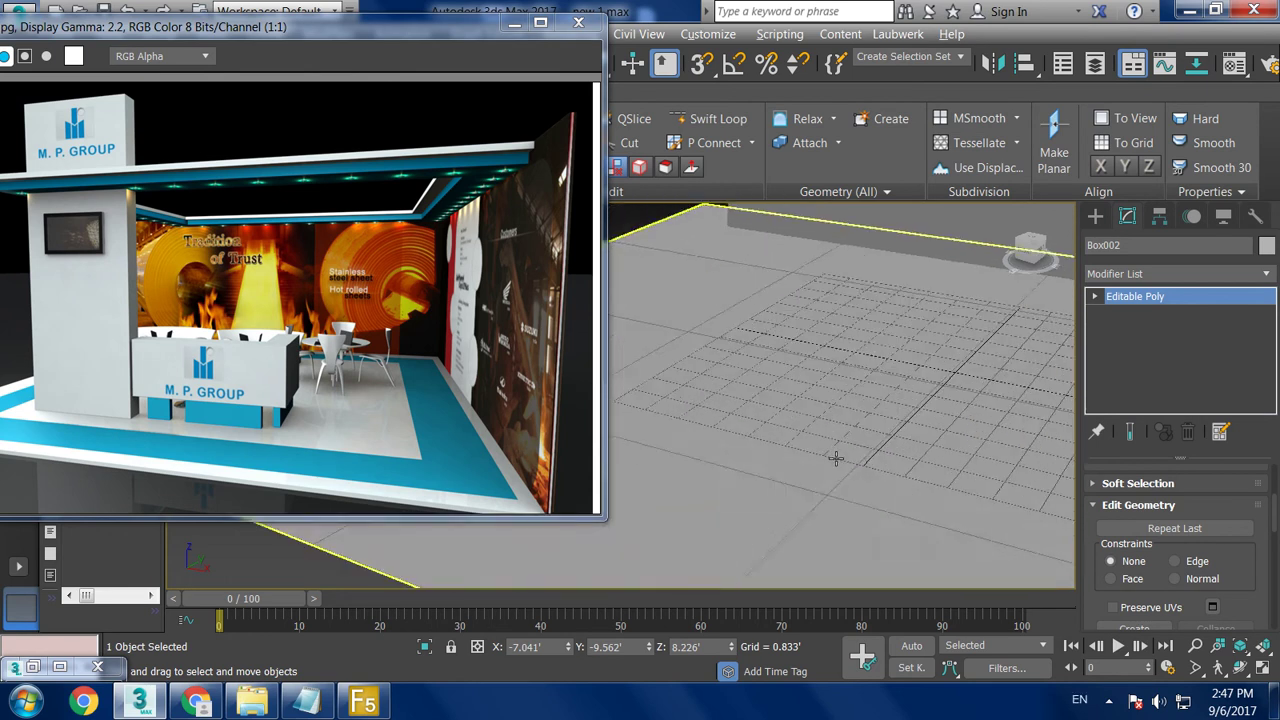
{"action": "scroll", "coordinate": [840, 450], "scroll_direction": "up", "scroll_amount": 3}
{"action": "scroll", "coordinate": [828, 445], "scroll_direction": "up", "scroll_amount": 3}
{"action": "scroll", "coordinate": [846, 457], "scroll_direction": "up", "scroll_amount": 2}
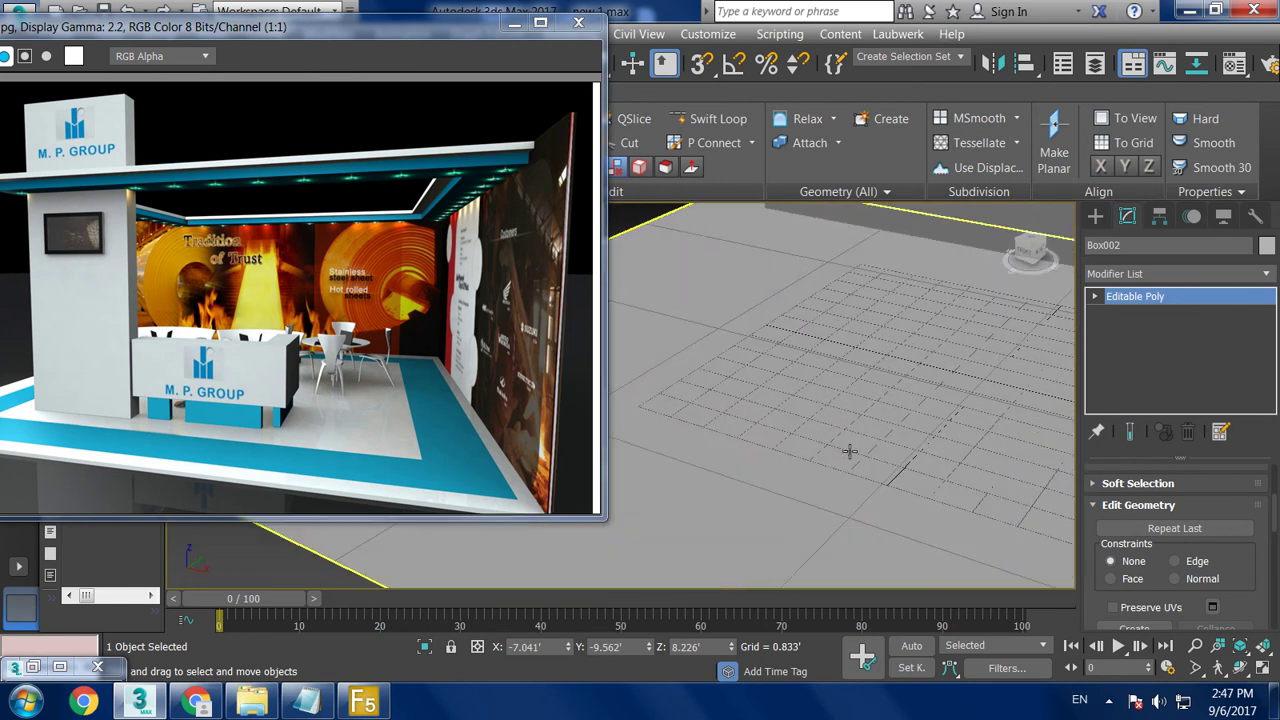
{"action": "left_click", "coordinate": [1095, 216]}
{"action": "left_click", "coordinate": [1135, 332]}
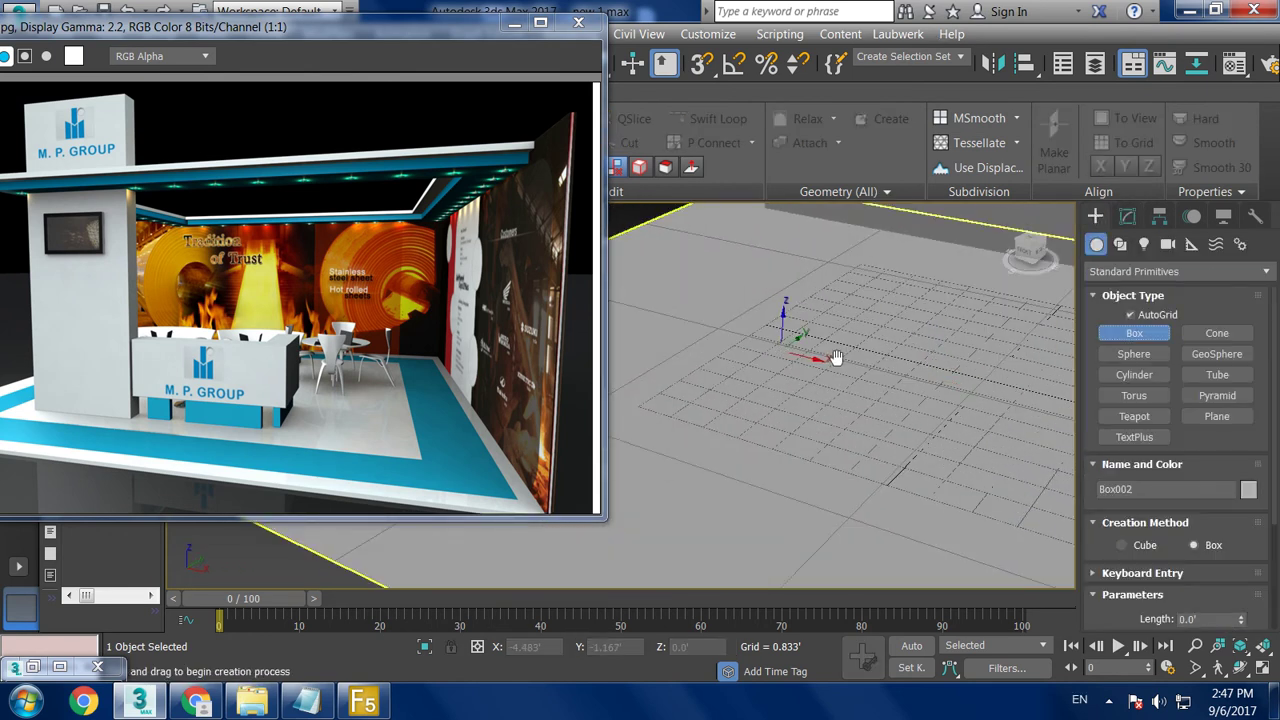
{"action": "scroll", "coordinate": [800, 420], "scroll_direction": "up", "scroll_amount": 3}
{"action": "scroll", "coordinate": [795, 415], "scroll_direction": "up", "scroll_amount": 2}
{"action": "mouse_move", "coordinate": [772, 448]}
{"action": "left_mouse_down"}
{"action": "mouse_move", "coordinate": [808, 480]}
{"action": "mouse_move", "coordinate": [797, 477]}
{"action": "left_mouse_up"}
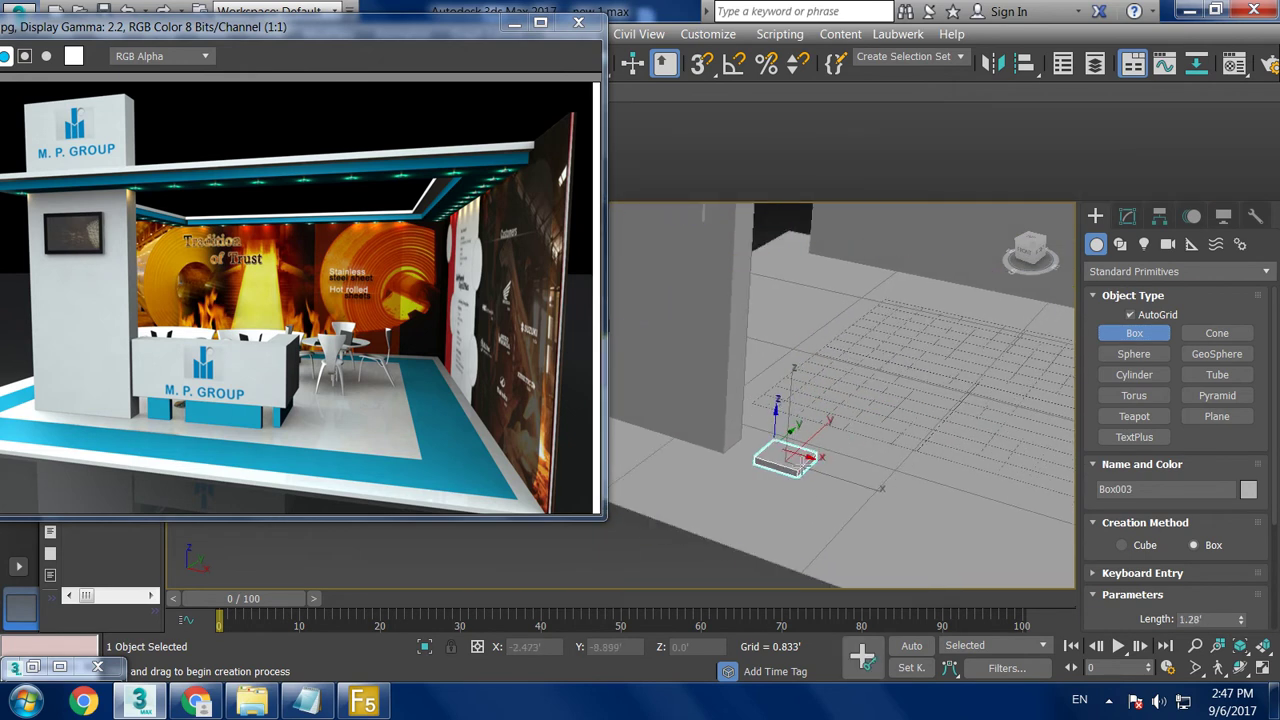
{"action": "middle_click_drag", "start_coordinate": [800, 435], "coordinate": [830, 465], "text": "alt"}
{"action": "right_click", "coordinate": [830, 465]}
- Copy the small box to the right, convert it to Editable Poly, and stretch it into a long bench
{"action": "left_click_drag", "start_coordinate": [840, 478], "coordinate": [928, 493], "text": "shift"}
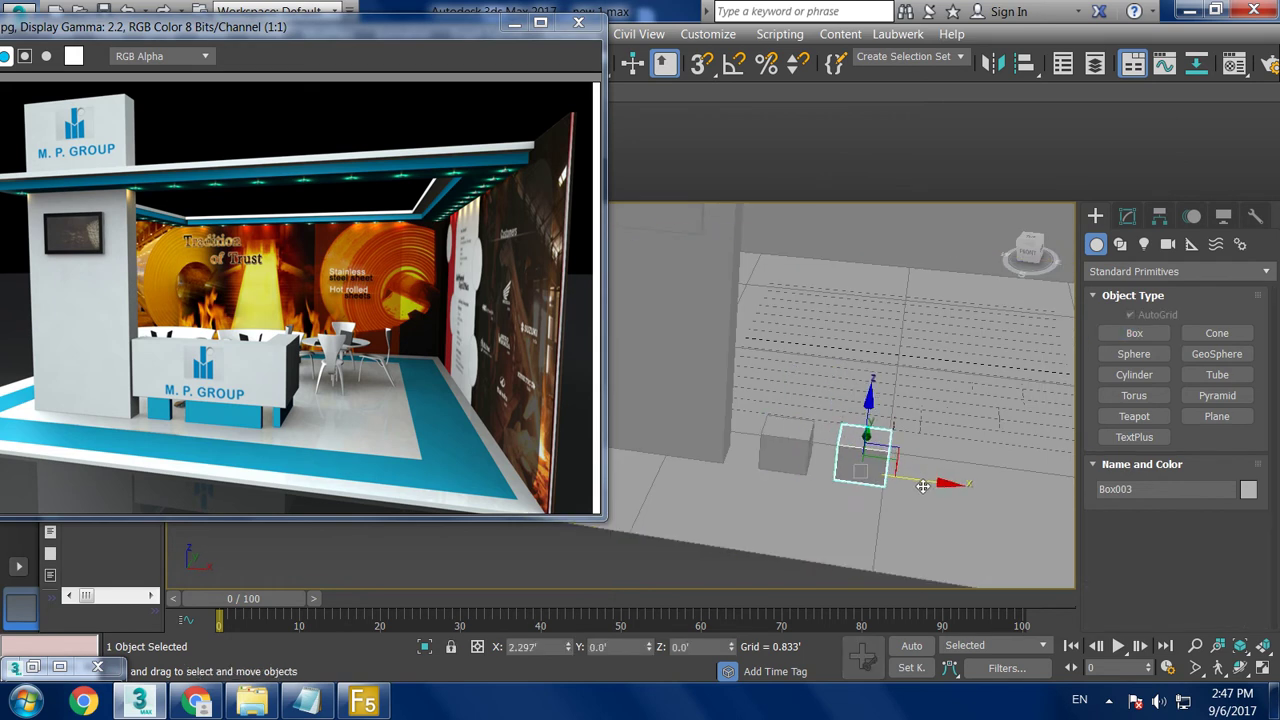
{"action": "left_click", "coordinate": [644, 432]}
{"action": "right_click", "coordinate": [862, 452]}
{"action": "left_click", "coordinate": [1100, 637]}
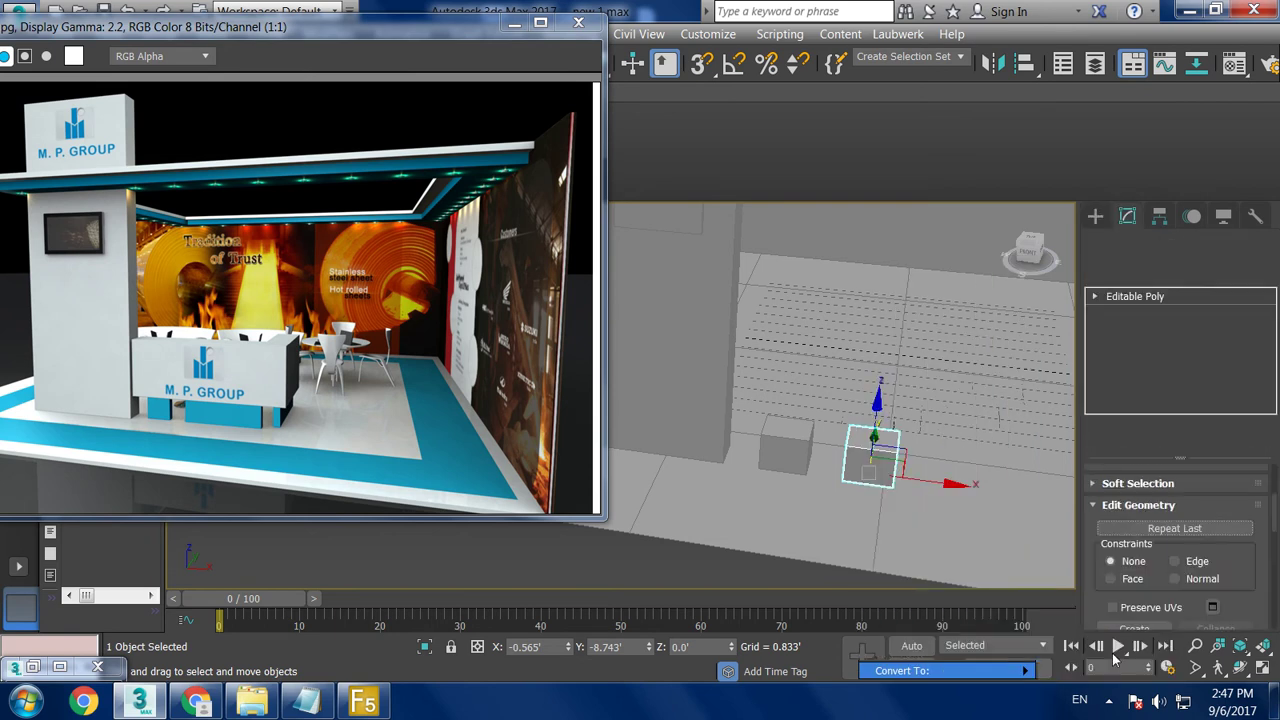
{"action": "key", "text": "ctrl+a"}
{"action": "middle_click_drag", "start_coordinate": [982, 460], "coordinate": [862, 430]}
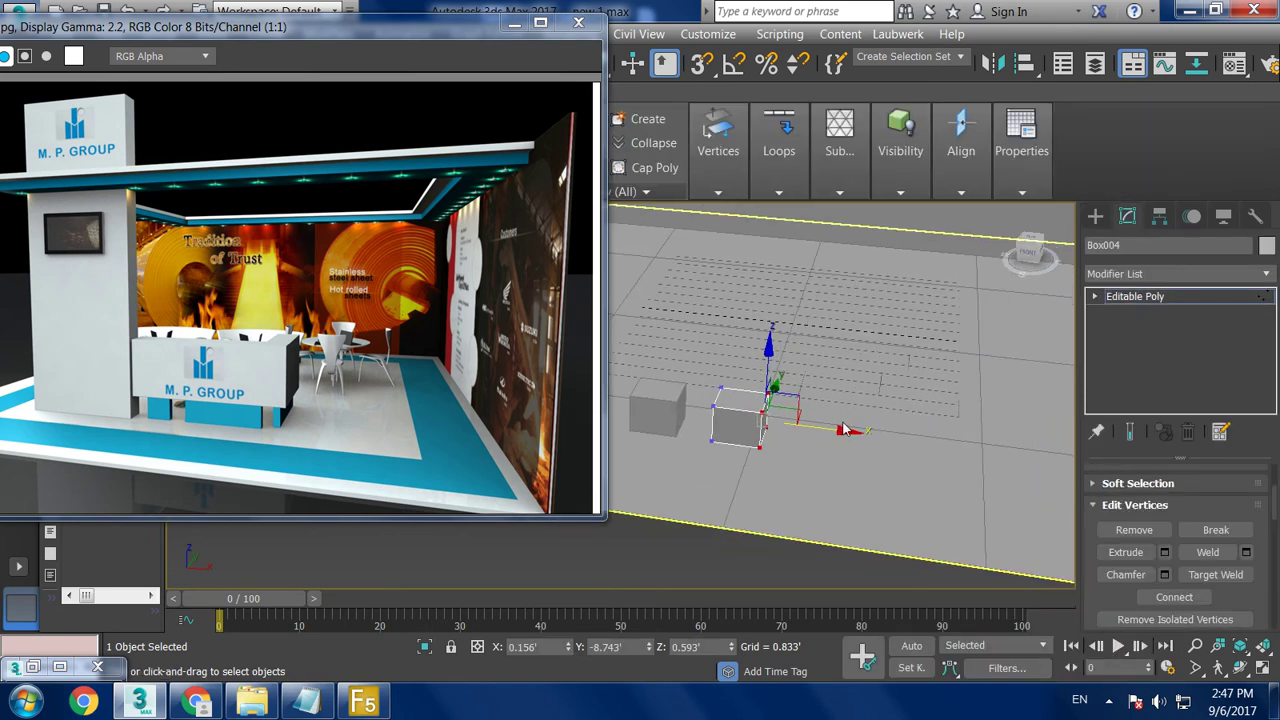
{"action": "left_click_drag", "start_coordinate": [836, 432], "coordinate": [931, 452]}
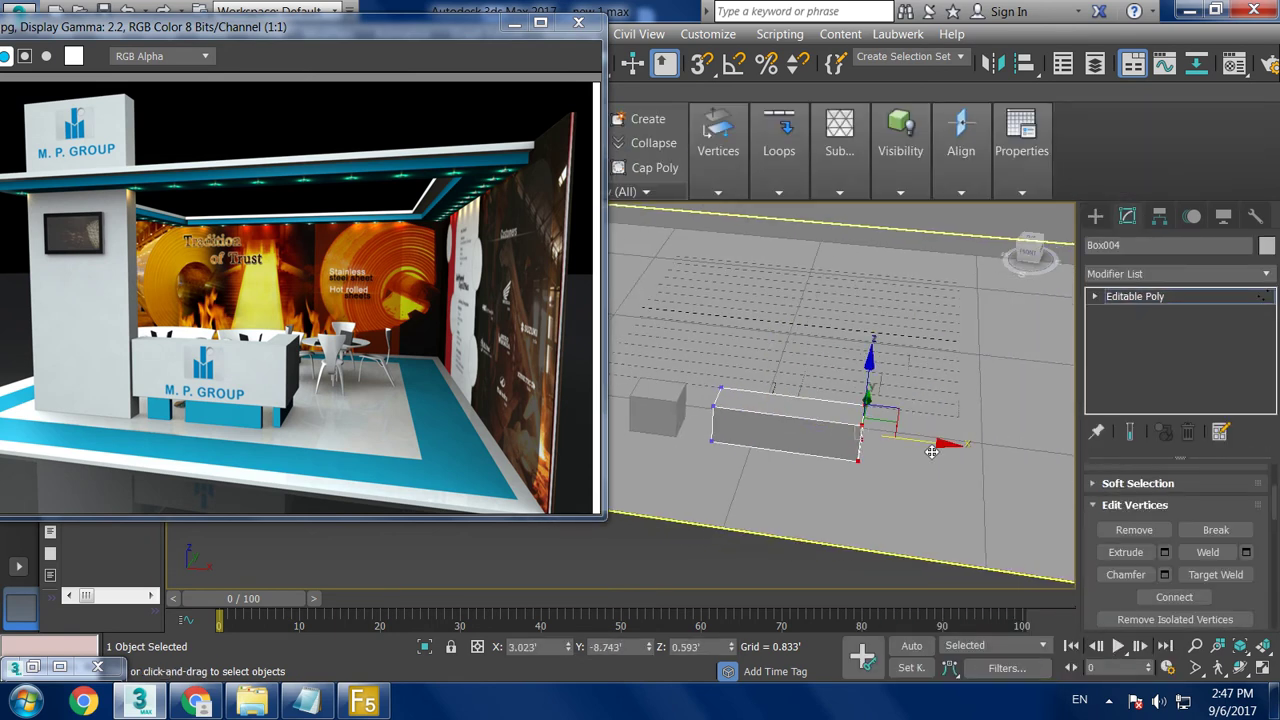
{"action": "left_click", "coordinate": [1137, 296]}
{"action": "key", "text": "alt+q"}
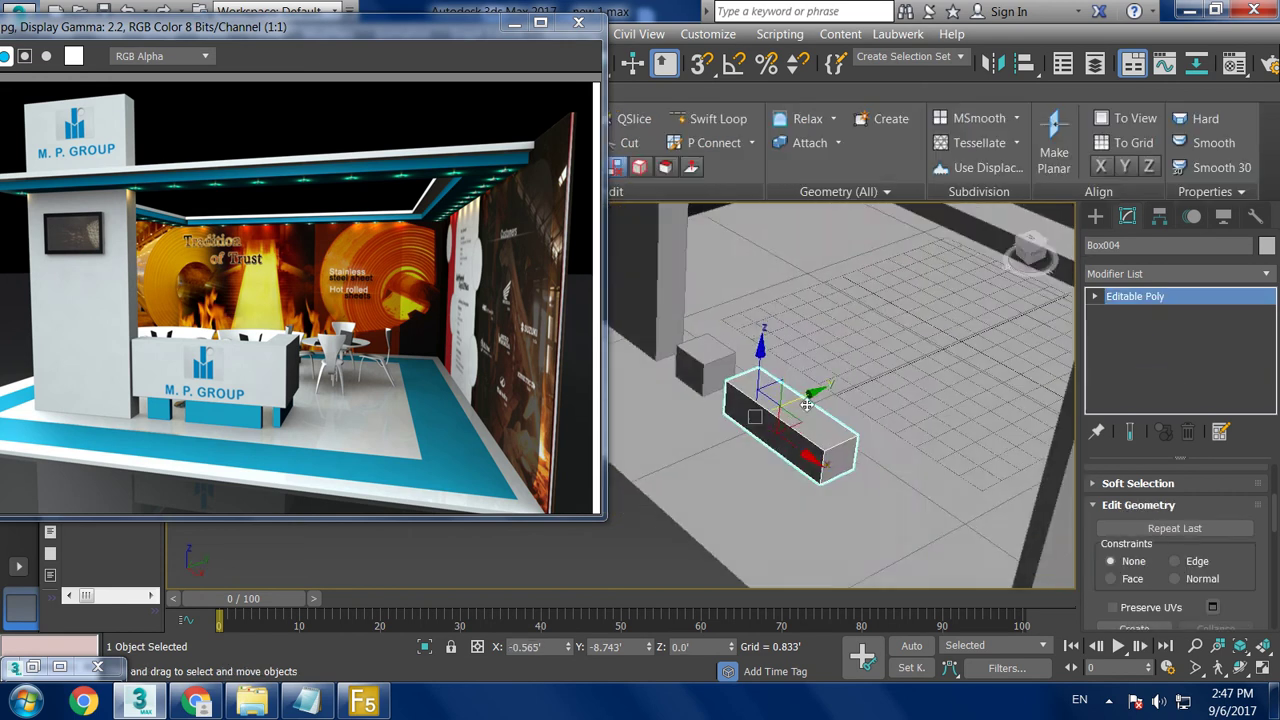
- Shift-copy the long bench along Y as Box005
{"action": "middle_click_drag", "start_coordinate": [825, 418], "coordinate": [832, 436], "text": "alt"}
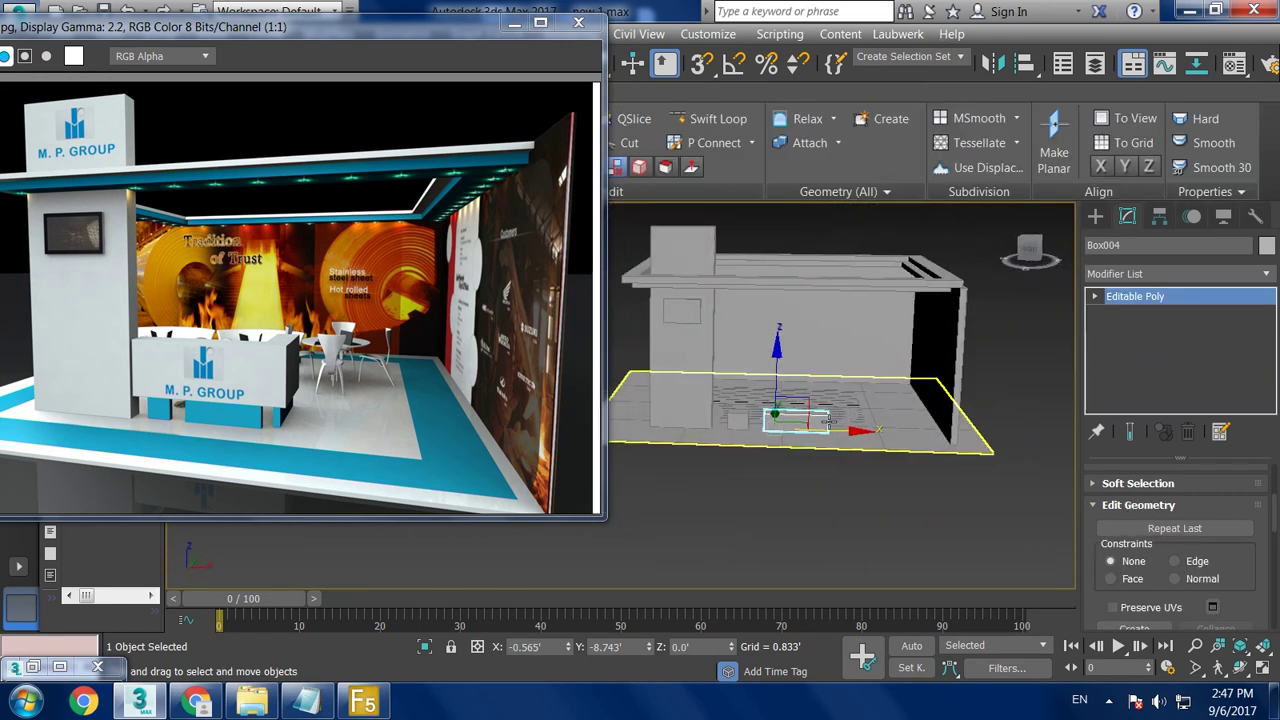
{"action": "scroll", "coordinate": [832, 436], "scroll_direction": "up", "scroll_amount": 4}
{"action": "key", "text": "1"}
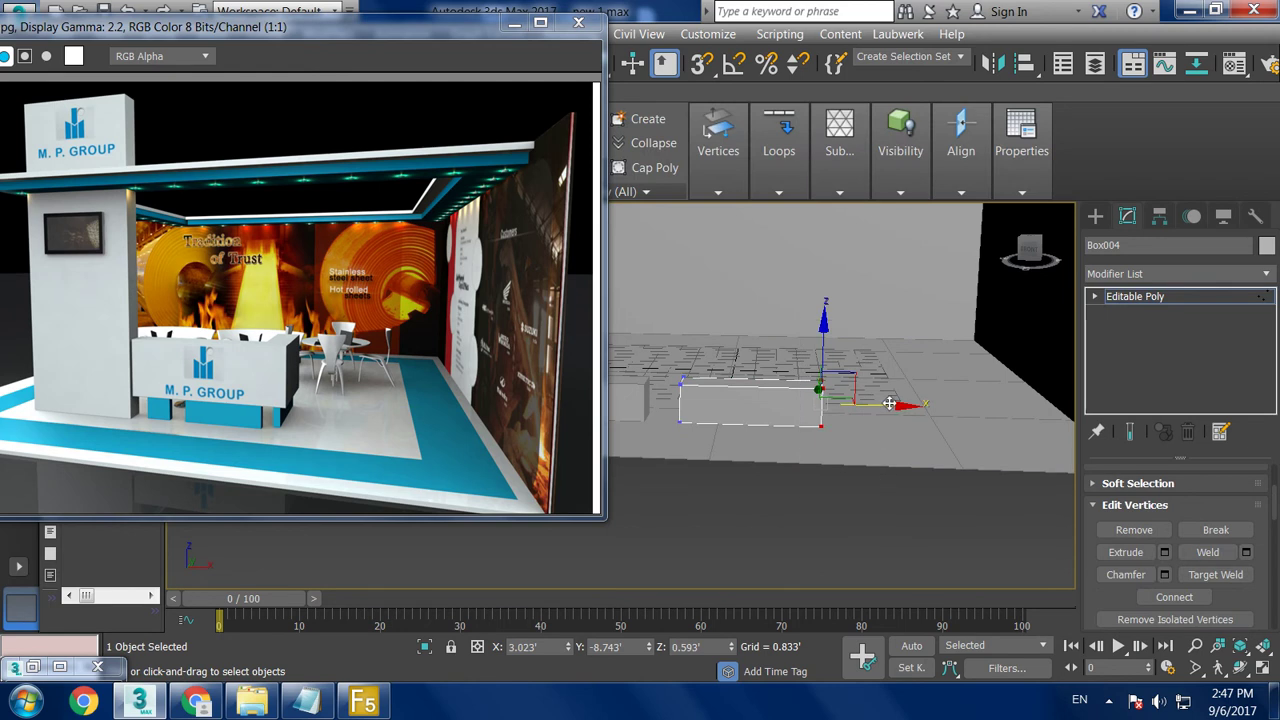
{"action": "left_click", "coordinate": [1150, 297]}
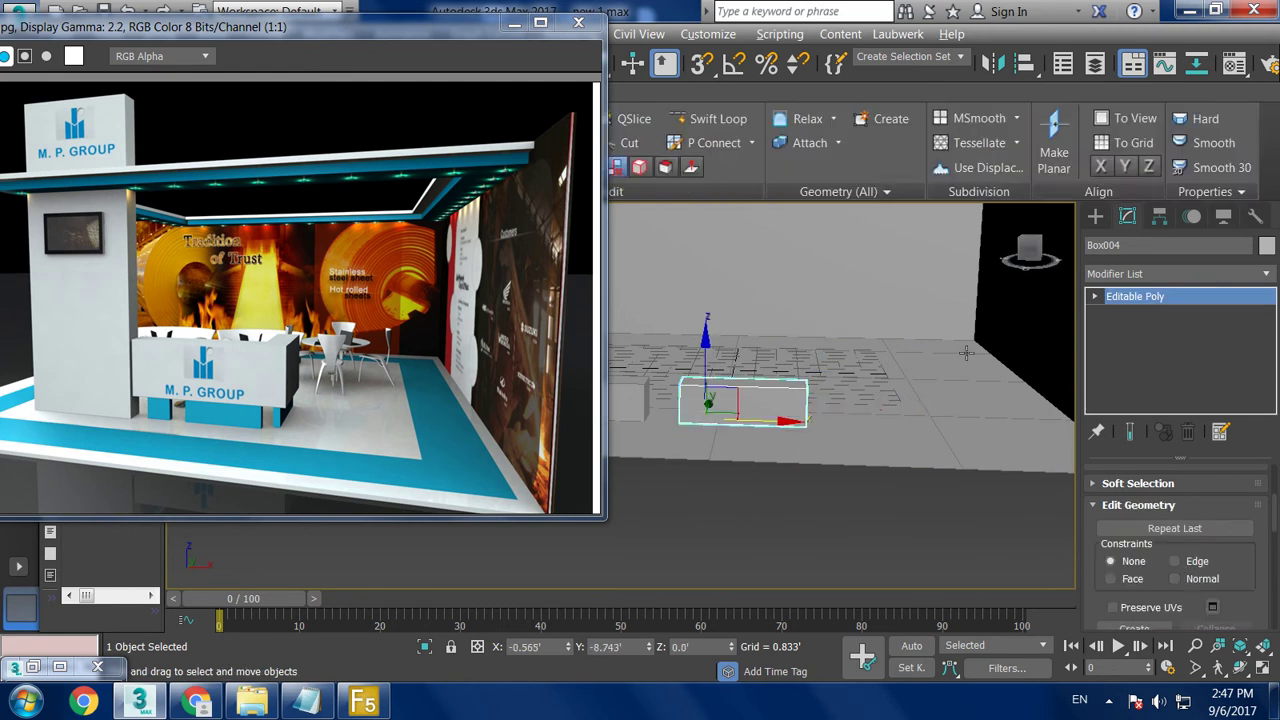
{"action": "middle_click_drag", "start_coordinate": [860, 420], "coordinate": [898, 406], "text": "alt"}
{"action": "left_click_drag", "start_coordinate": [798, 397], "coordinate": [870, 357], "text": "shift"}
{"action": "left_click", "coordinate": [646, 431]}
- Scale Box005 to 26% along X and slide it right beside the bench
{"action": "mouse_move", "coordinate": [700, 420]}
{"action": "middle_mouse_down", "text": "alt"}
{"action": "mouse_move", "coordinate": [857, 402]}
{"action": "mouse_move", "coordinate": [800, 371]}
{"action": "middle_mouse_up", "text": "alt"}
{"action": "key", "text": "r"}
{"action": "left_click_drag", "start_coordinate": [800, 371], "coordinate": [692, 367]}
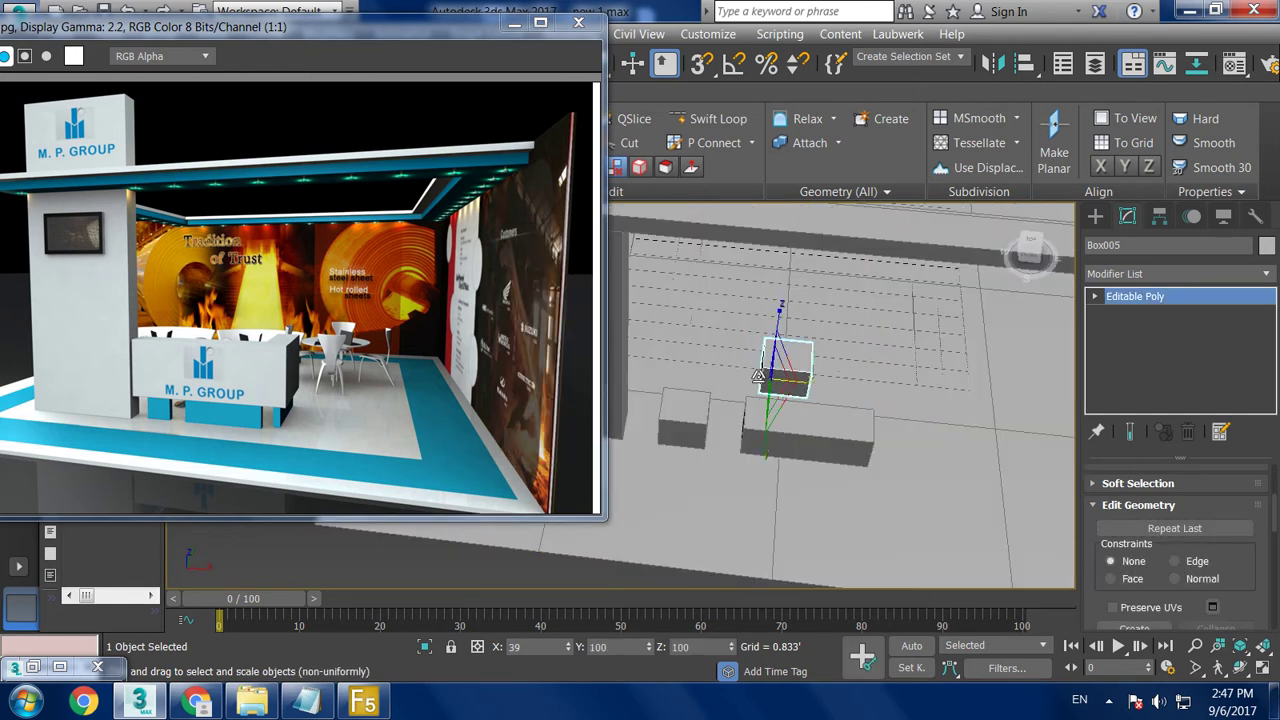
{"action": "key", "text": "w"}
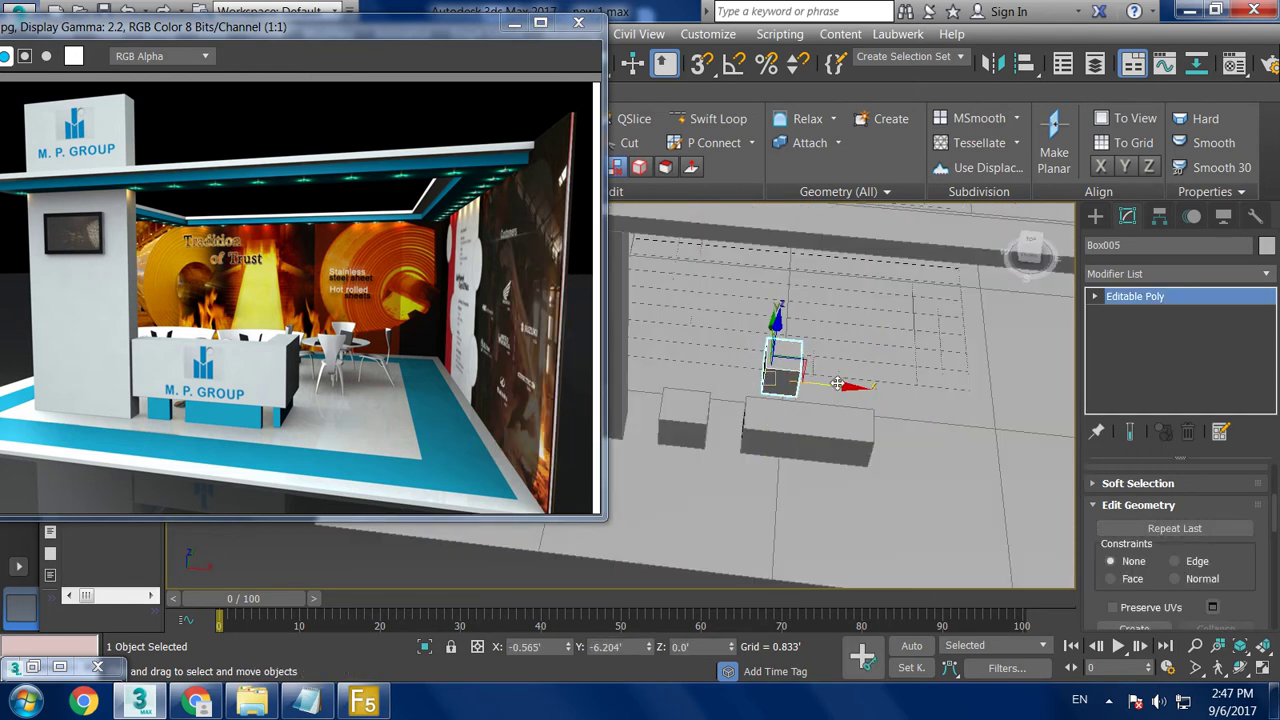
{"action": "left_click_drag", "start_coordinate": [838, 384], "coordinate": [955, 386]}
{"action": "middle_click_drag", "start_coordinate": [955, 386], "coordinate": [900, 320], "text": "alt"}
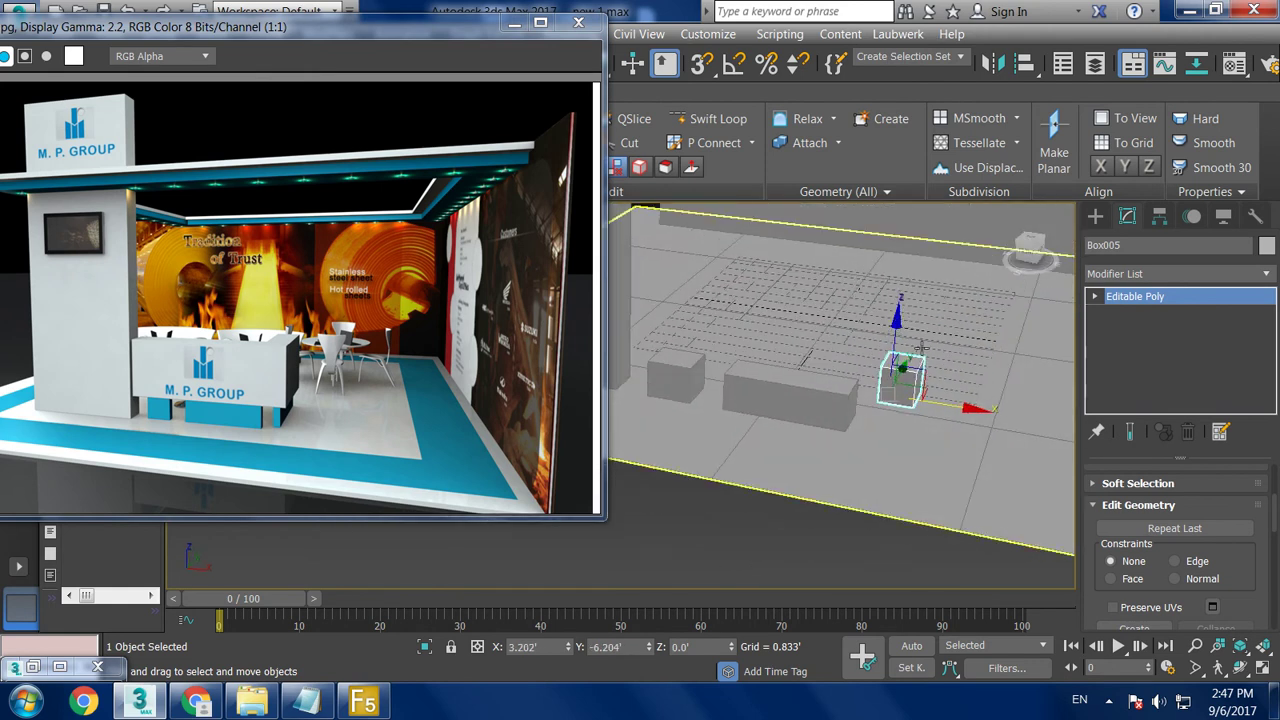
{"action": "left_click_drag", "start_coordinate": [957, 402], "coordinate": [974, 400]}
{"action": "middle_click_drag", "start_coordinate": [974, 400], "coordinate": [940, 365], "text": "alt"}
{"action": "mouse_move", "coordinate": [940, 365]}
{"action": "left_mouse_down"}
{"action": "mouse_move", "coordinate": [897, 381]}
{"action": "mouse_move", "coordinate": [920, 376]}
{"action": "left_mouse_up"}
{"action": "mouse_move", "coordinate": [926, 375]}
{"action": "middle_mouse_down", "text": "alt"}
{"action": "mouse_move", "coordinate": [970, 382]}
{"action": "mouse_move", "coordinate": [958, 457]}
{"action": "mouse_move", "coordinate": [800, 405]}
{"action": "middle_mouse_up", "text": "alt"}
- Adjust a corner vertex of the small box and review the whole booth
{"action": "key", "text": "1"}
{"action": "left_click_drag", "start_coordinate": [856, 496], "coordinate": [900, 580]}
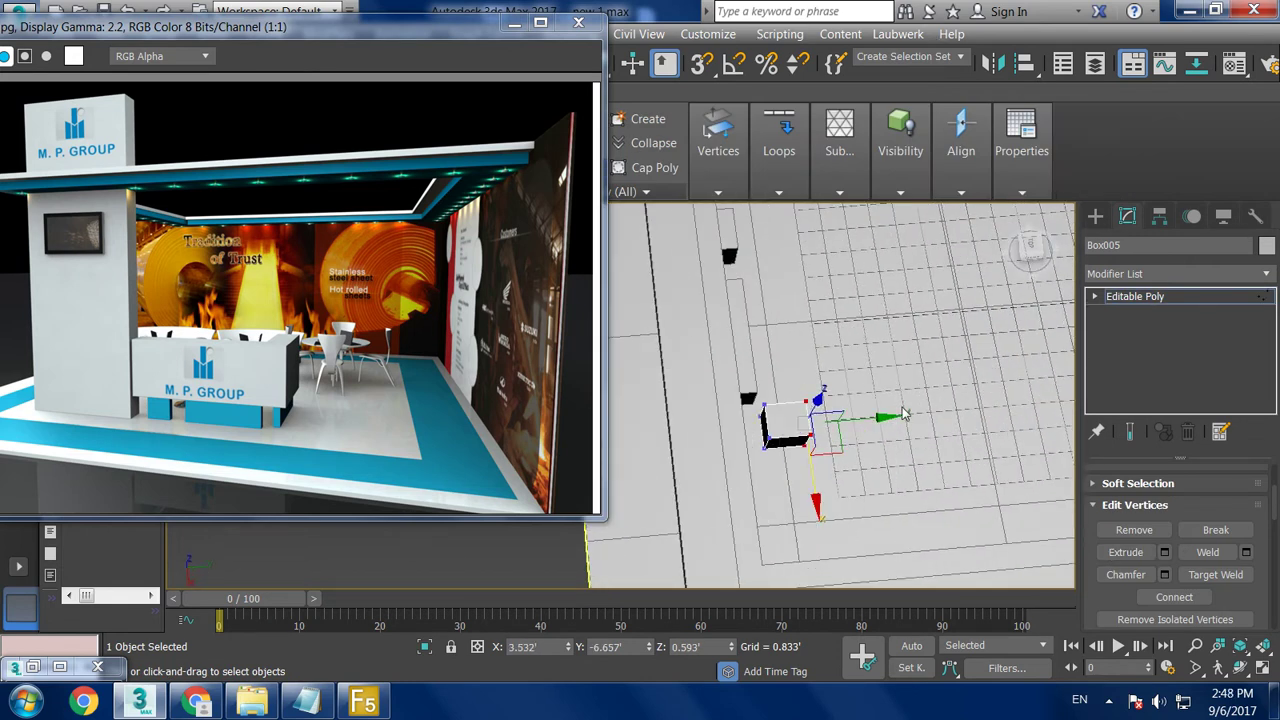
{"action": "middle_click_drag", "start_coordinate": [946, 419], "coordinate": [950, 400], "text": "alt"}
{"action": "scroll", "coordinate": [857, 380], "scroll_direction": "down", "scroll_amount": 5}
{"action": "mouse_move", "coordinate": [857, 380]}
{"action": "middle_mouse_down", "text": "alt"}
{"action": "mouse_move", "coordinate": [892, 390]}
{"action": "mouse_move", "coordinate": [895, 448]}
{"action": "middle_mouse_up", "text": "alt"}
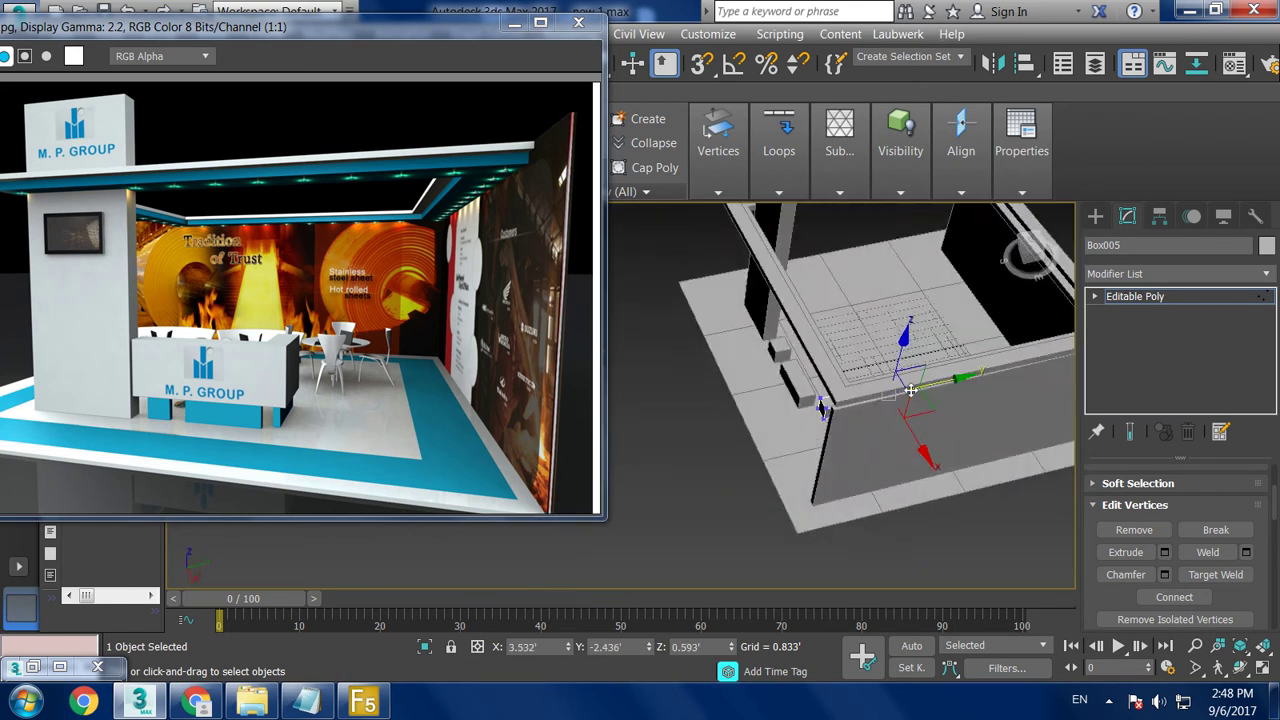
{"action": "scroll", "coordinate": [895, 448], "scroll_direction": "up", "scroll_amount": 2}
{"action": "scroll", "coordinate": [935, 377], "scroll_direction": "down", "scroll_amount": 3}
{"action": "mouse_move", "coordinate": [935, 377]}
{"action": "middle_mouse_down", "text": "alt"}
{"action": "mouse_move", "coordinate": [927, 361]}
{"action": "mouse_move", "coordinate": [938, 376]}
{"action": "middle_mouse_up", "text": "alt"}
{"action": "scroll", "coordinate": [927, 361], "scroll_direction": "up", "scroll_amount": 3}
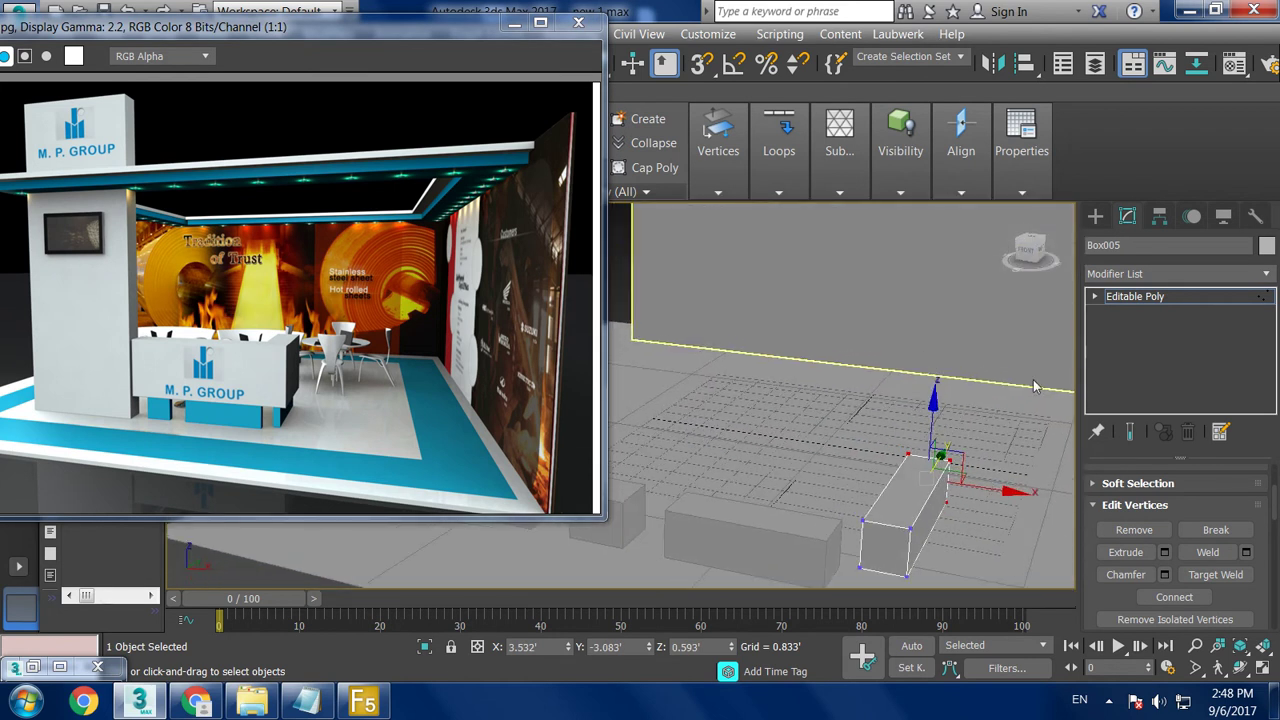
{"action": "left_click", "coordinate": [1168, 296]}
{"action": "middle_click_drag", "start_coordinate": [900, 450], "coordinate": [948, 474], "text": "alt"}
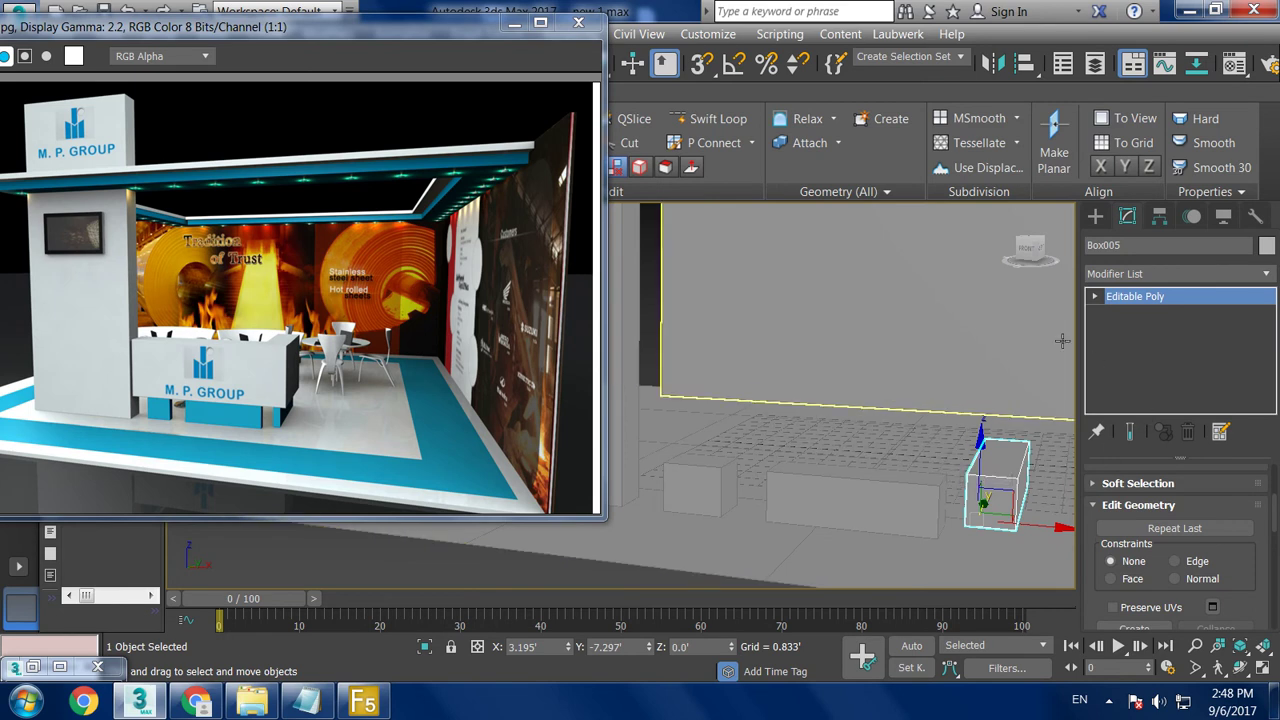
{"action": "left_click", "coordinate": [1095, 216]}
- Draw a new thin upright box panel near the low benches
{"action": "left_click", "coordinate": [1134, 333]}
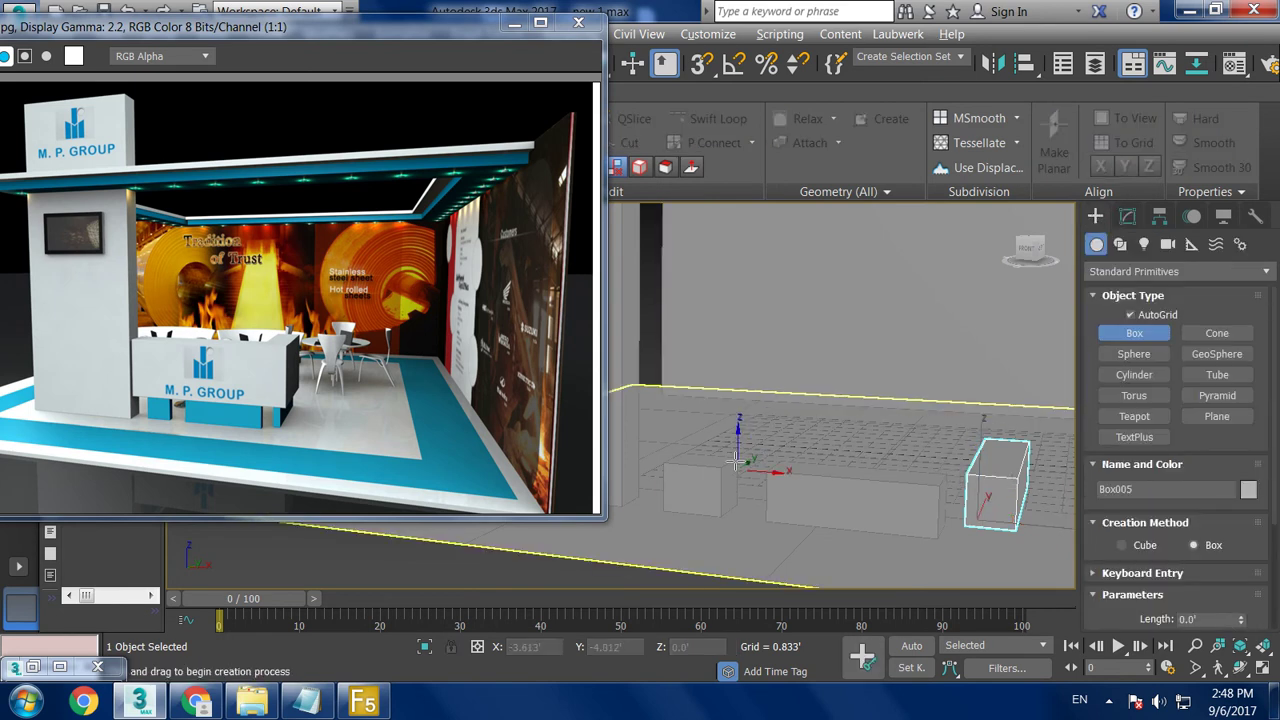
{"action": "middle_click_drag", "start_coordinate": [742, 466], "coordinate": [768, 333], "text": "alt"}
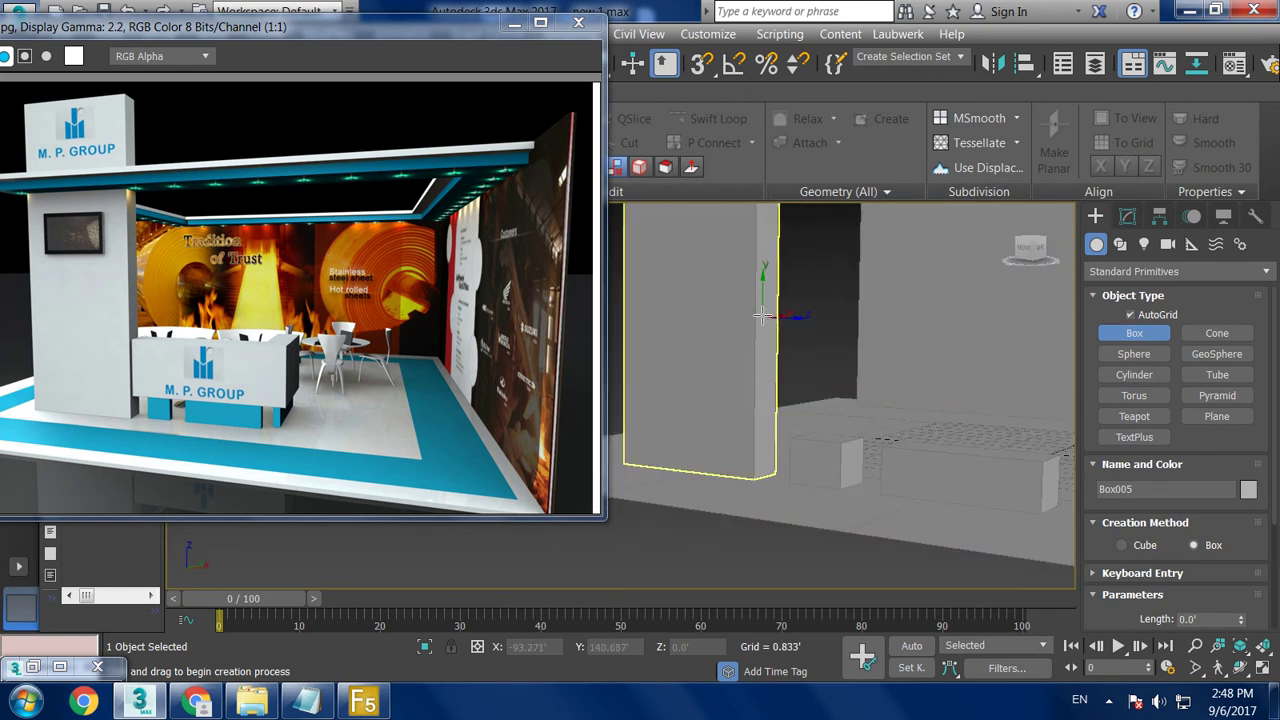
{"action": "mouse_move", "coordinate": [766, 293]}
{"action": "left_mouse_down"}
{"action": "mouse_move", "coordinate": [769, 432]}
{"action": "mouse_move", "coordinate": [1094, 545]}
{"action": "left_mouse_up"}
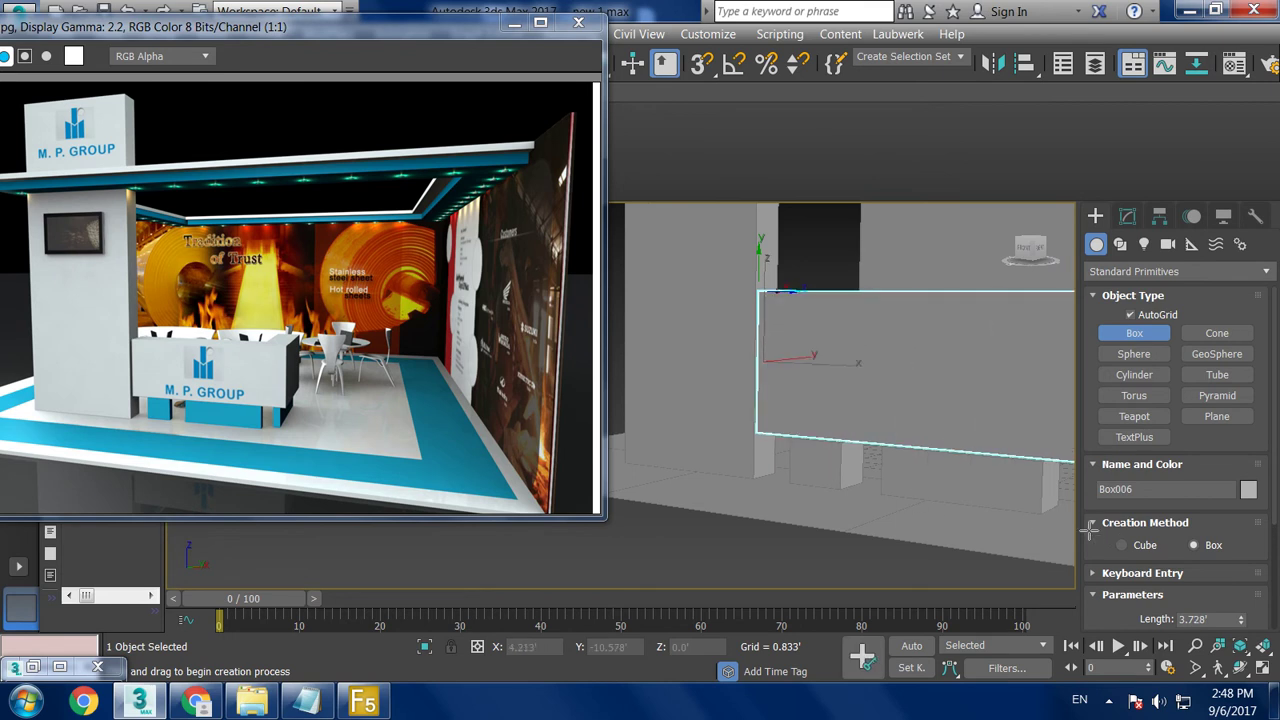
{"action": "right_click", "coordinate": [894, 503]}
{"action": "scroll", "coordinate": [894, 503], "scroll_direction": "down", "scroll_amount": 4}
{"action": "mouse_move", "coordinate": [870, 505]}
{"action": "middle_mouse_down", "text": "alt"}
{"action": "mouse_move", "coordinate": [842, 511]}
{"action": "mouse_move", "coordinate": [785, 626]}
{"action": "mouse_move", "coordinate": [700, 420]}
{"action": "middle_mouse_up", "text": "alt"}
- Nudge the panel along Y and X into place in front of the blocks
{"action": "key", "text": "e"}
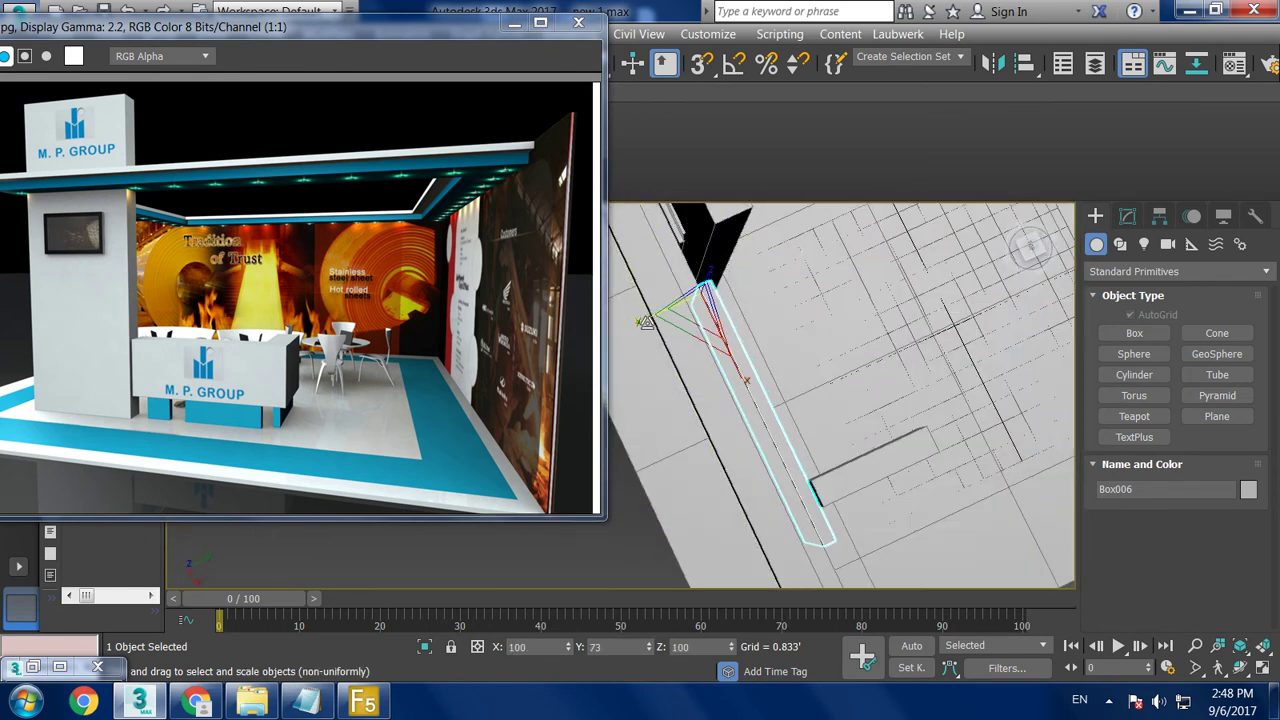
{"action": "key", "text": "w"}
{"action": "left_click_drag", "start_coordinate": [760, 281], "coordinate": [785, 252]}
{"action": "mouse_move", "coordinate": [785, 252]}
{"action": "middle_mouse_down", "text": "alt"}
{"action": "mouse_move", "coordinate": [796, 247]}
{"action": "mouse_move", "coordinate": [779, 359]}
{"action": "middle_mouse_up", "text": "alt"}
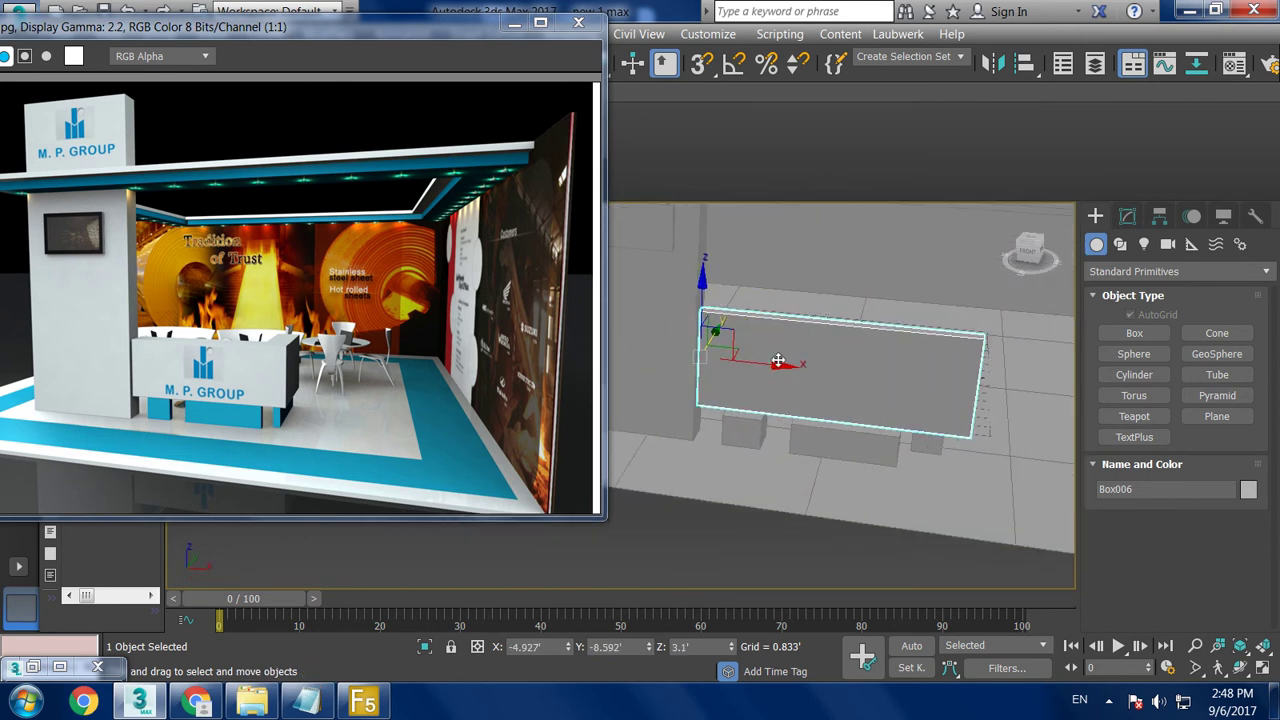
{"action": "left_click_drag", "start_coordinate": [774, 366], "coordinate": [770, 366]}
{"action": "mouse_move", "coordinate": [770, 366]}
{"action": "middle_mouse_down", "text": "alt"}
{"action": "mouse_move", "coordinate": [909, 332]}
{"action": "mouse_move", "coordinate": [914, 317]}
{"action": "middle_mouse_up", "text": "alt"}
{"action": "scroll", "coordinate": [909, 332], "scroll_direction": "up", "scroll_amount": 3}
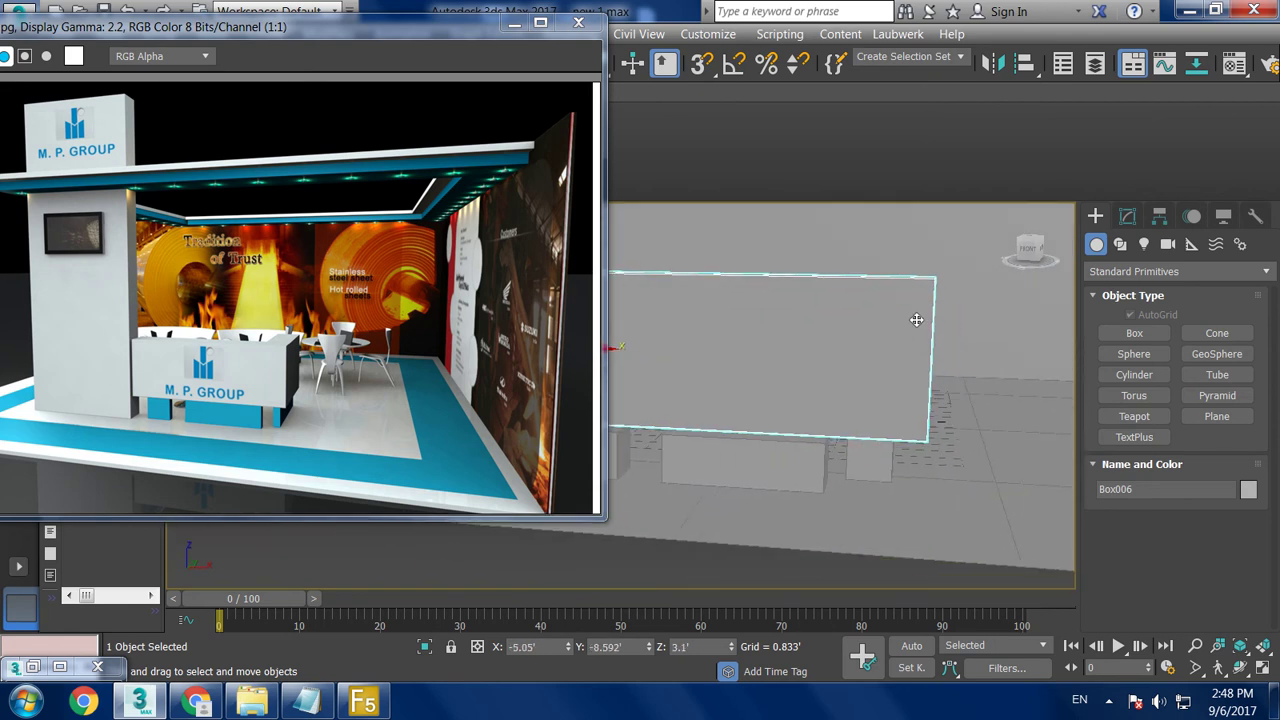
- Convert the panel to Editable Poly, undoing a trial vertex edit and cancelling an edge loop
{"action": "right_click", "coordinate": [895, 323]}
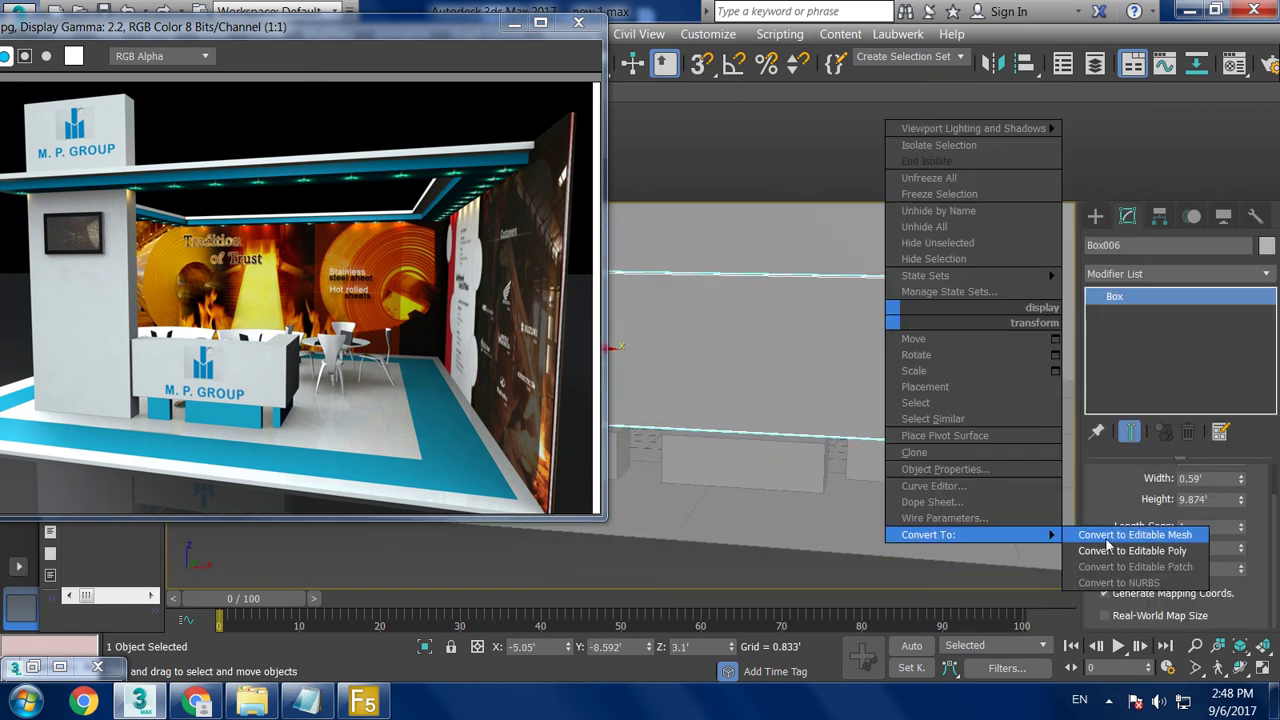
{"action": "left_click", "coordinate": [1109, 547]}
{"action": "key", "text": "1"}
{"action": "left_click_drag", "start_coordinate": [989, 361], "coordinate": [940, 366]}
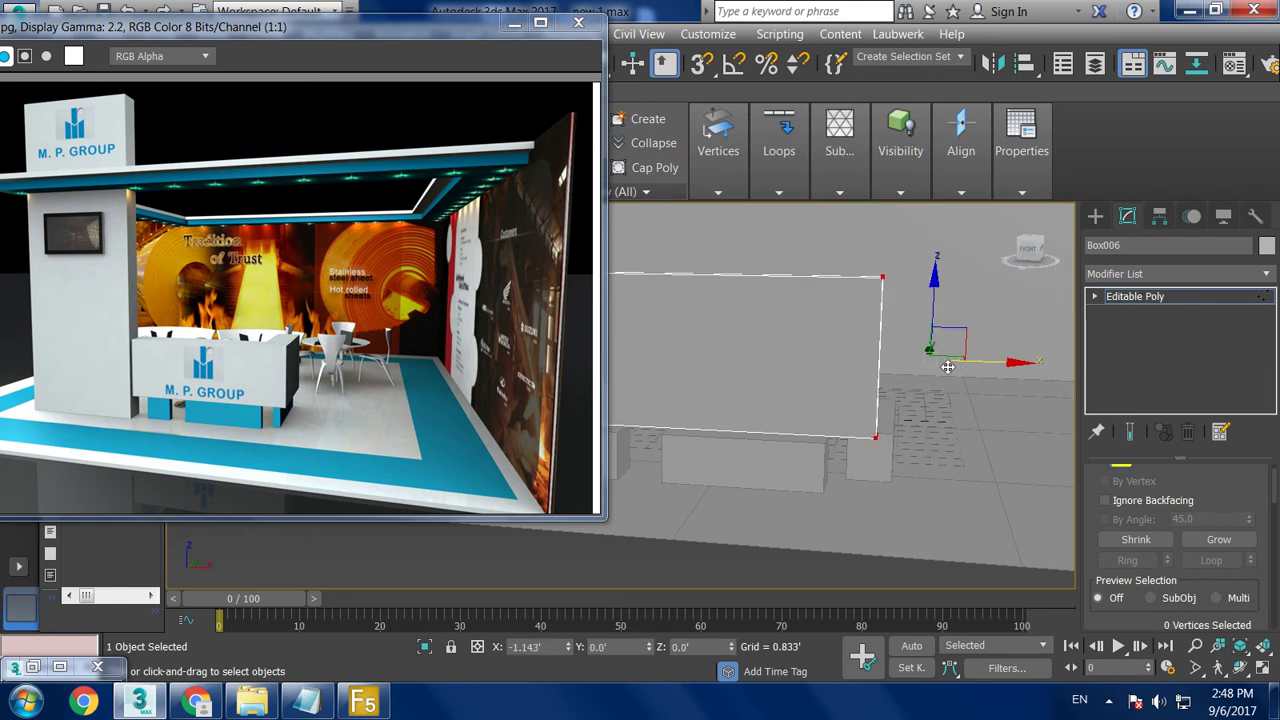
{"action": "key", "text": "ctrl+z"}
{"action": "left_click", "coordinate": [1135, 296]}
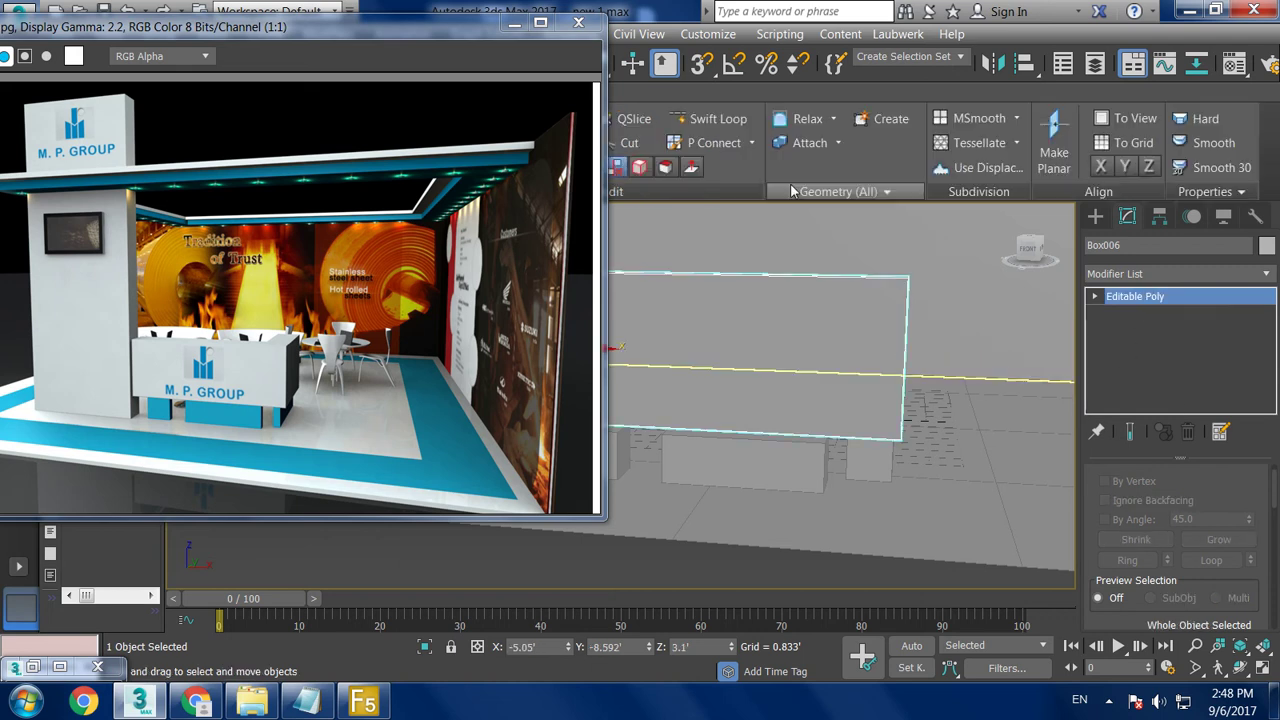
{"action": "left_click", "coordinate": [710, 118]}
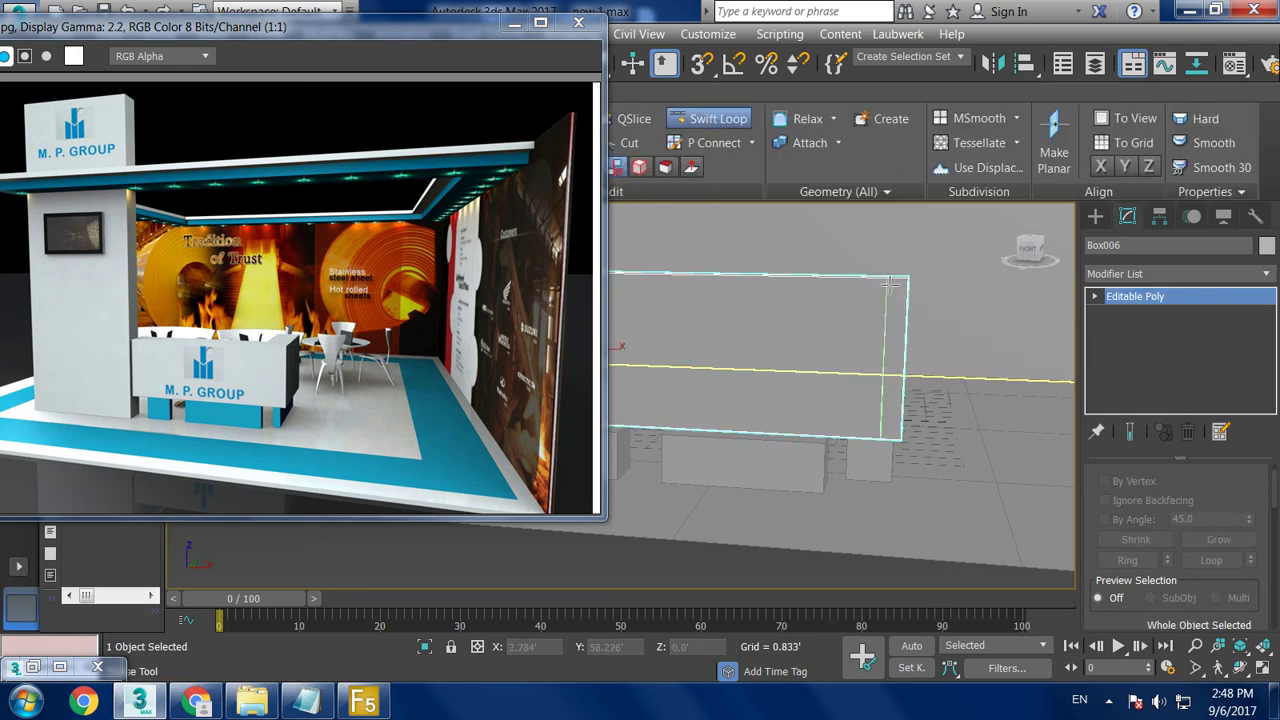
{"action": "right_click", "coordinate": [905, 287]}
{"action": "middle_click_drag", "start_coordinate": [905, 287], "coordinate": [828, 405], "text": "alt"}
- Select the panel's narrow end face and extrude it about 8.272' into a side return
{"action": "key", "text": "4"}
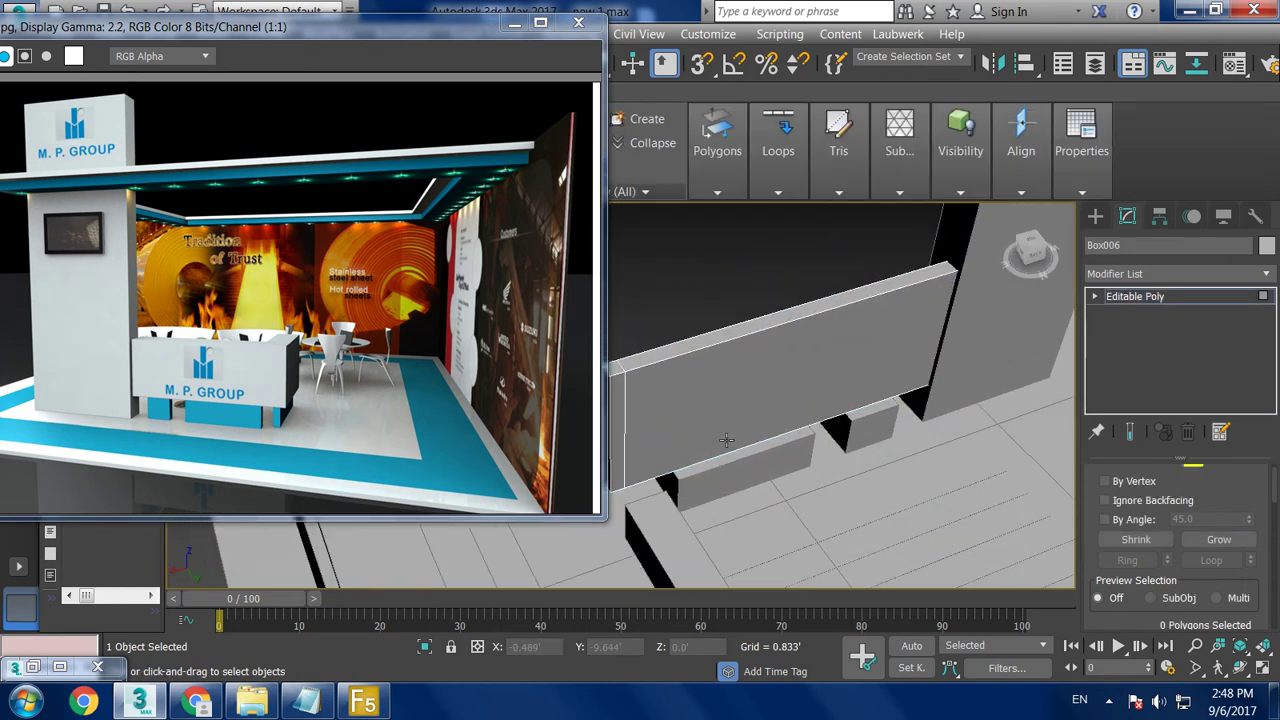
{"action": "left_click", "coordinate": [617, 405]}
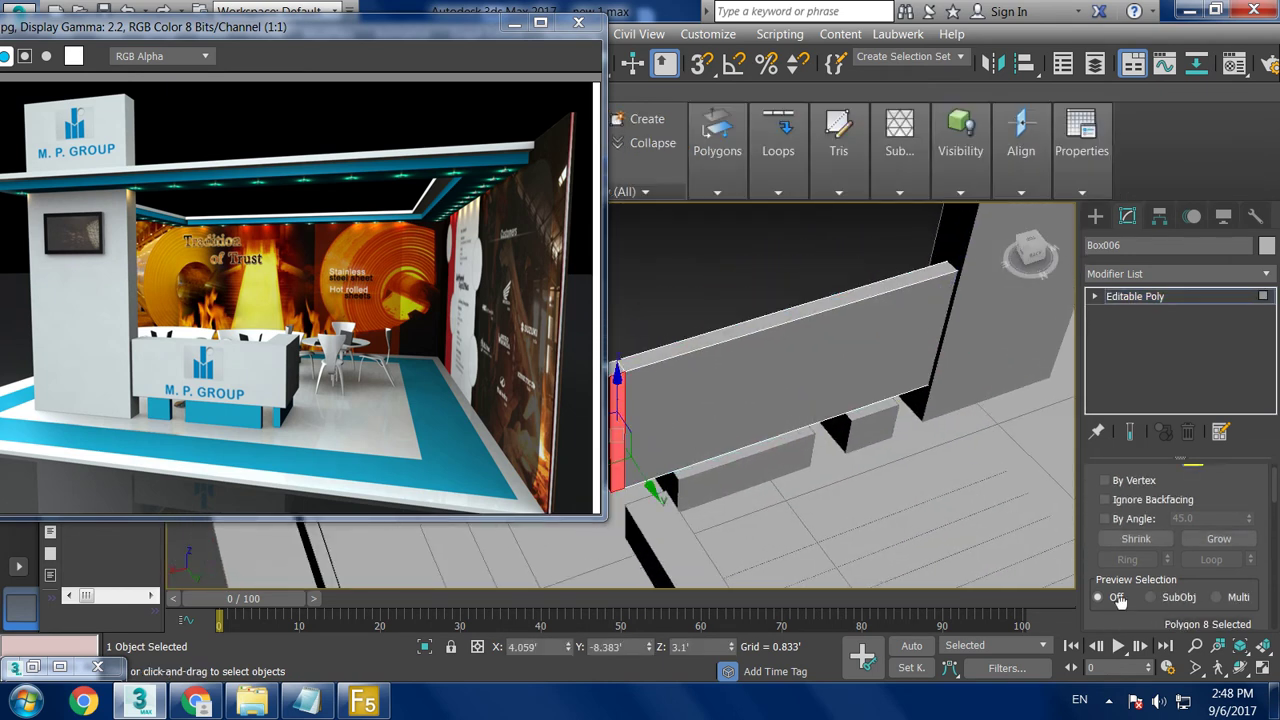
{"action": "scroll", "coordinate": [1116, 608], "scroll_direction": "down", "scroll_amount": 3}
{"action": "left_click", "coordinate": [1165, 590]}
{"action": "mouse_move", "coordinate": [873, 466]}
{"action": "middle_mouse_down", "text": "alt"}
{"action": "mouse_move", "coordinate": [818, 409]}
{"action": "mouse_move", "coordinate": [858, 444]}
{"action": "mouse_move", "coordinate": [854, 416]}
{"action": "mouse_move", "coordinate": [840, 430]}
{"action": "middle_mouse_up", "text": "alt"}
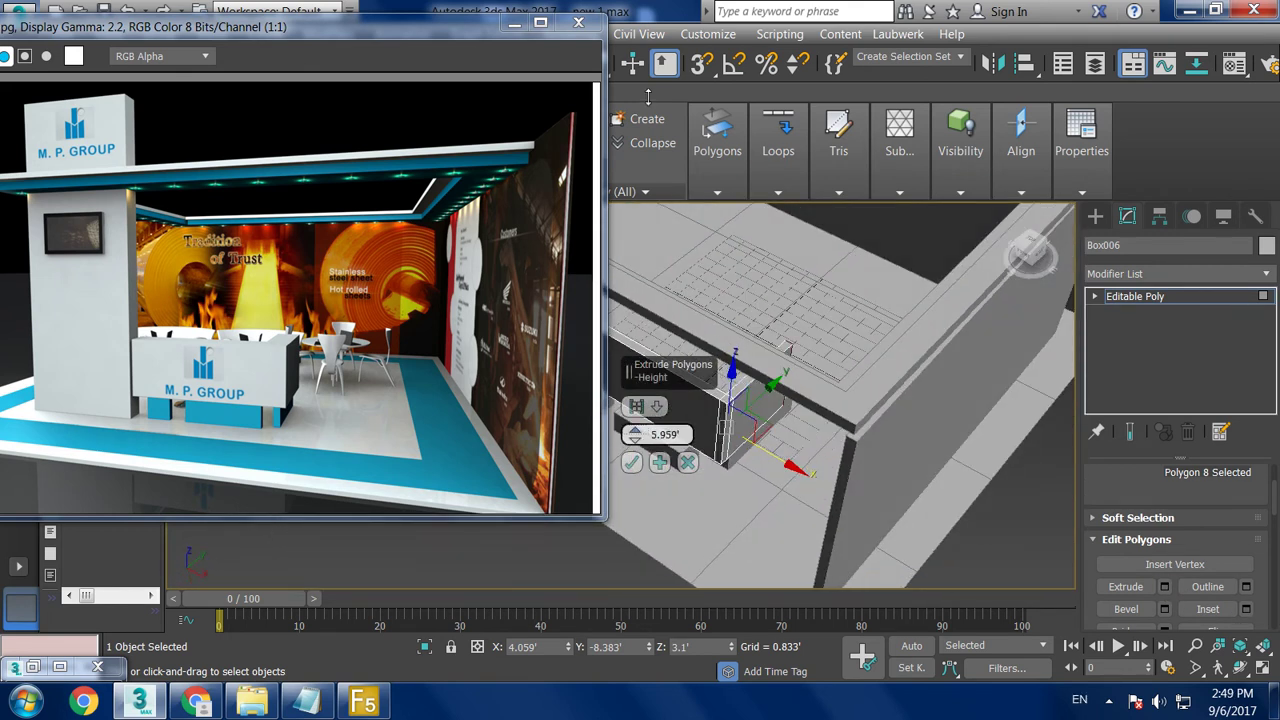
{"action": "left_click_drag", "start_coordinate": [634, 434], "coordinate": [635, 430]}
{"action": "mouse_move", "coordinate": [860, 570]}
{"action": "middle_mouse_down", "text": "alt"}
{"action": "mouse_move", "coordinate": [828, 434]}
{"action": "mouse_move", "coordinate": [871, 444]}
{"action": "mouse_move", "coordinate": [846, 431]}
{"action": "mouse_move", "coordinate": [830, 440]}
{"action": "mouse_move", "coordinate": [860, 430]}
{"action": "middle_mouse_up", "text": "alt"}
{"action": "scroll", "coordinate": [830, 440], "scroll_direction": "down", "scroll_amount": 3}
{"action": "left_click", "coordinate": [632, 463]}
{"action": "mouse_move", "coordinate": [632, 463]}
{"action": "middle_mouse_down", "text": "alt"}
{"action": "mouse_move", "coordinate": [750, 450]}
{"action": "mouse_move", "coordinate": [853, 460]}
{"action": "mouse_move", "coordinate": [870, 490]}
{"action": "mouse_move", "coordinate": [805, 428]}
{"action": "mouse_move", "coordinate": [765, 494]}
{"action": "mouse_move", "coordinate": [695, 514]}
{"action": "middle_mouse_up", "text": "alt"}
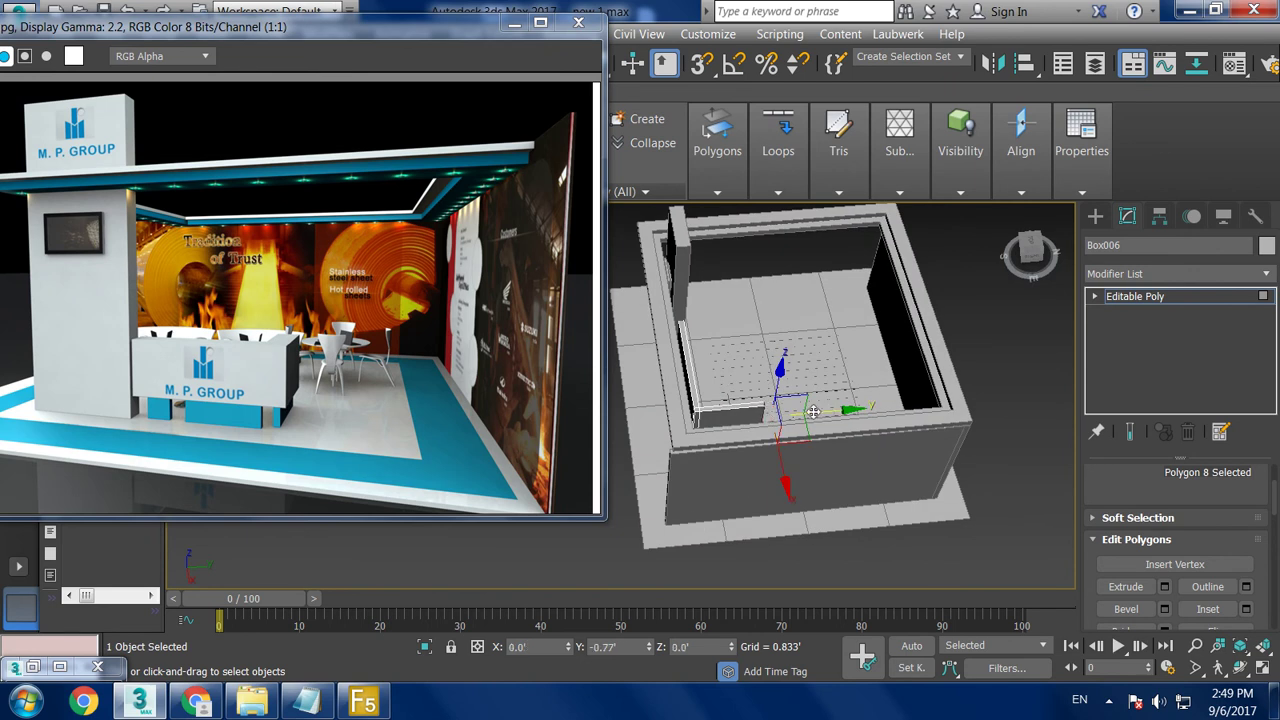
{"action": "left_click_drag", "start_coordinate": [813, 412], "coordinate": [811, 413]}
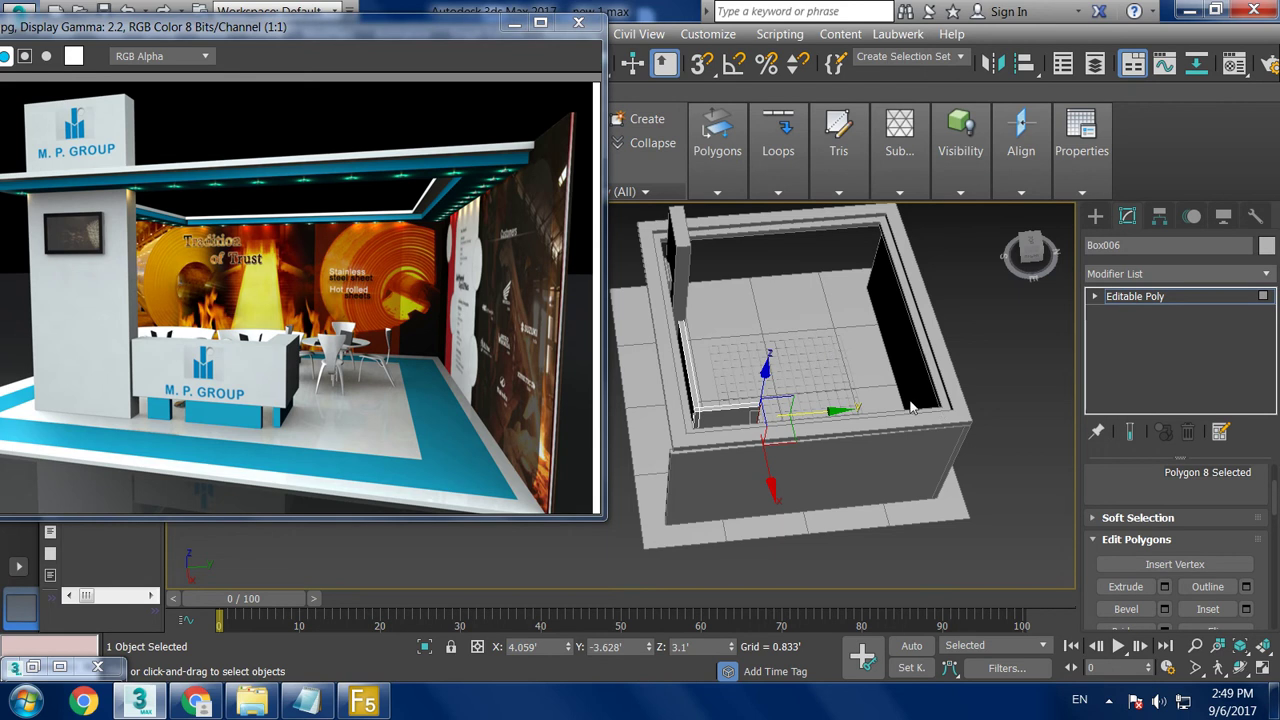
{"action": "scroll", "coordinate": [238, 337], "scroll_direction": "up", "scroll_amount": 2}
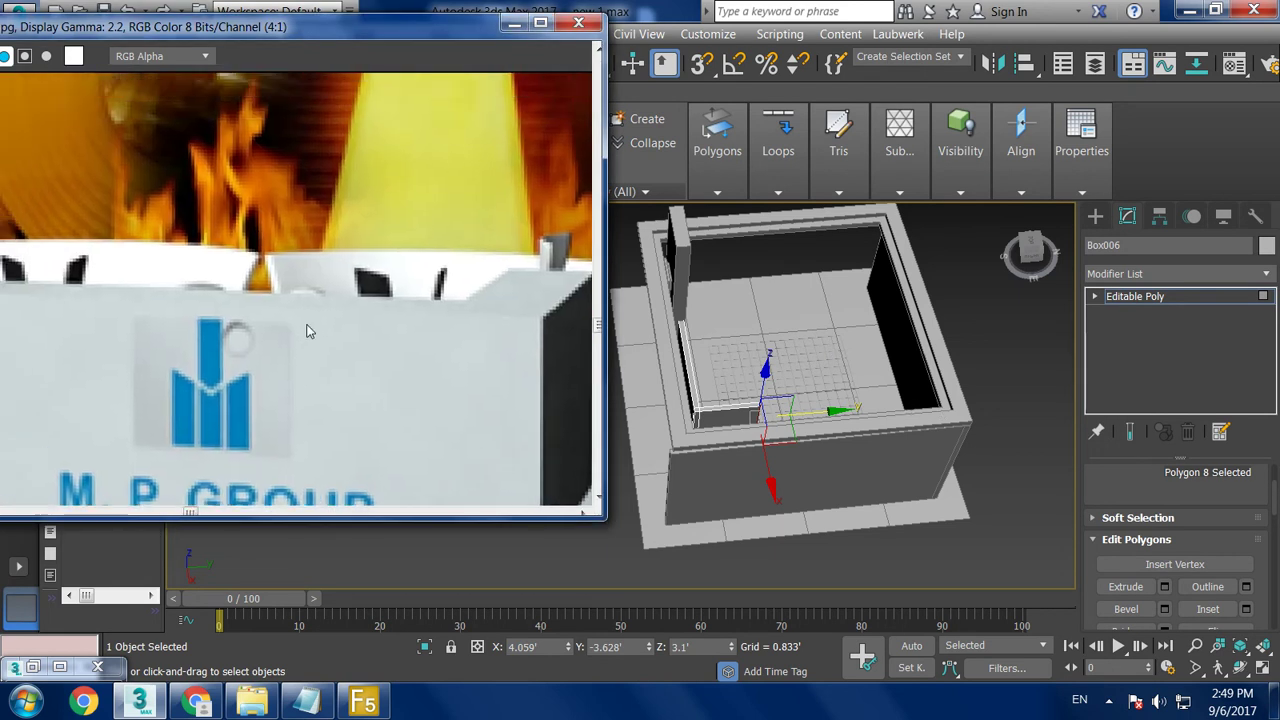
{"action": "scroll", "coordinate": [310, 324], "scroll_direction": "down", "scroll_amount": 1}
{"action": "scroll", "coordinate": [310, 324], "scroll_direction": "down", "scroll_amount": 1}
{"action": "scroll", "coordinate": [315, 333], "scroll_direction": "up", "scroll_amount": 1}
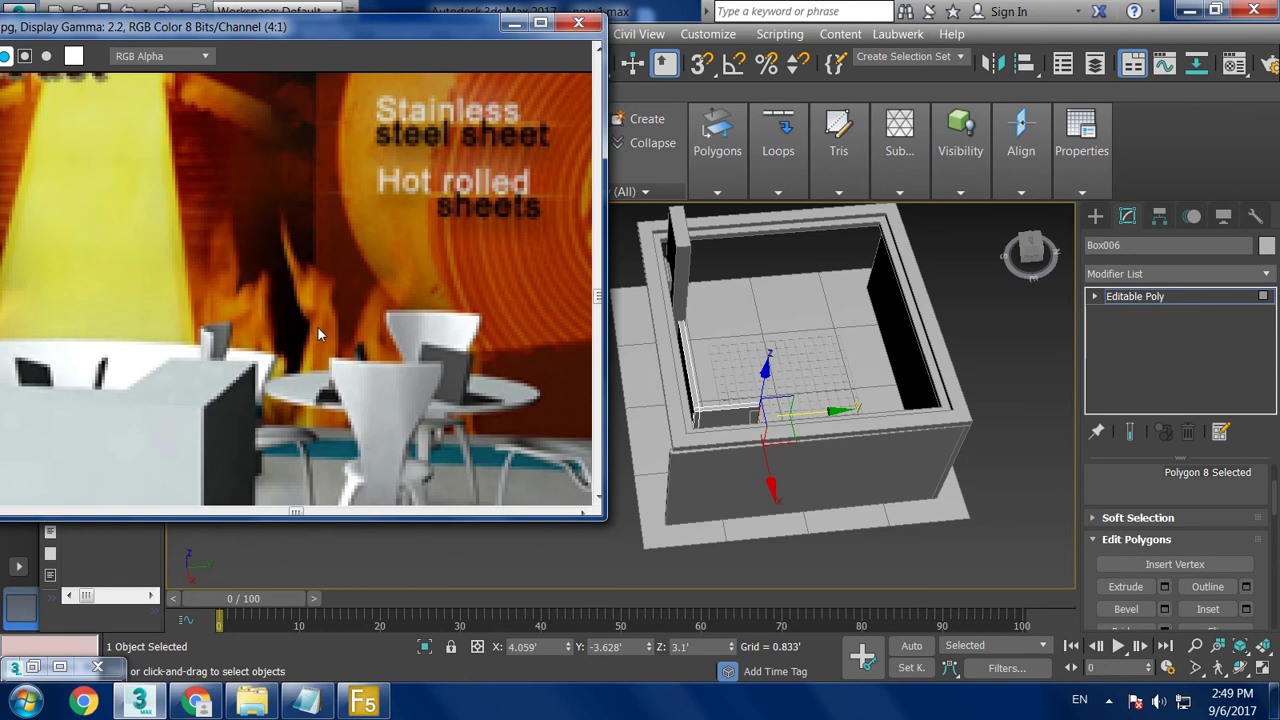
{"action": "scroll", "coordinate": [317, 326], "scroll_direction": "up", "scroll_amount": 1}
{"action": "scroll", "coordinate": [375, 270], "scroll_direction": "down", "scroll_amount": 1}
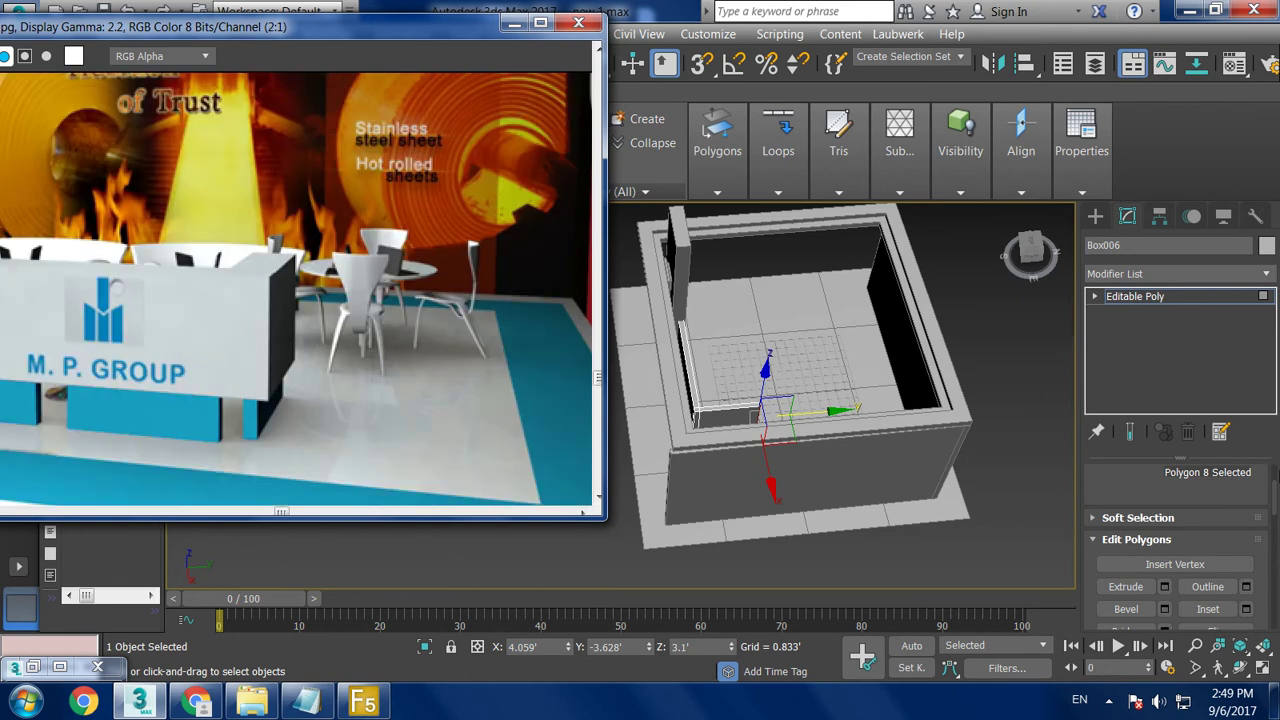
{"action": "scroll", "coordinate": [1038, 390], "scroll_direction": "up", "scroll_amount": 2}
{"action": "scroll", "coordinate": [900, 360], "scroll_direction": "down", "scroll_amount": 5}
{"action": "mouse_move", "coordinate": [850, 340]}
{"action": "middle_mouse_down", "text": "alt"}
{"action": "mouse_move", "coordinate": [708, 303]}
{"action": "mouse_move", "coordinate": [800, 340]}
{"action": "mouse_move", "coordinate": [832, 378]}
{"action": "middle_mouse_up", "text": "alt"}
{"action": "scroll", "coordinate": [820, 330], "scroll_direction": "up", "scroll_amount": 2}
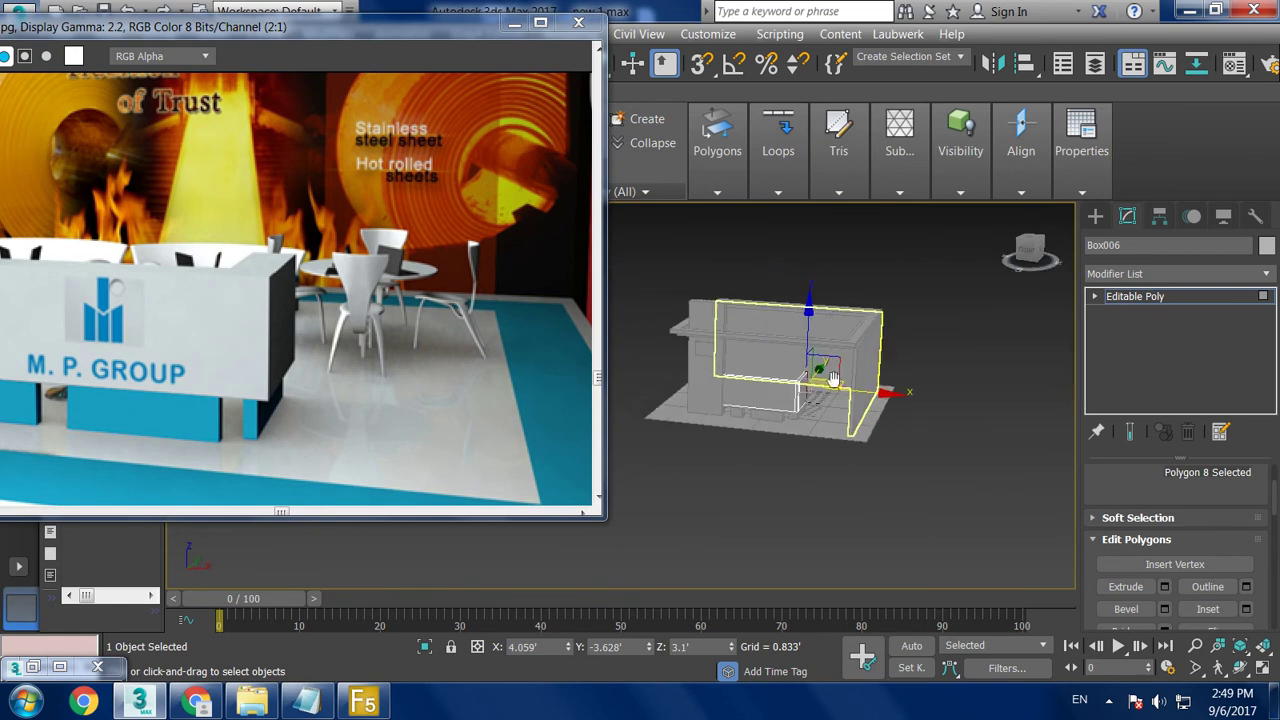
{"action": "mouse_move", "coordinate": [783, 333]}
{"action": "middle_mouse_down"}
{"action": "mouse_move", "coordinate": [843, 358]}
{"action": "mouse_move", "coordinate": [830, 420]}
{"action": "mouse_move", "coordinate": [860, 455]}
{"action": "middle_mouse_up"}
{"action": "scroll", "coordinate": [826, 430], "scroll_direction": "up", "scroll_amount": 4}
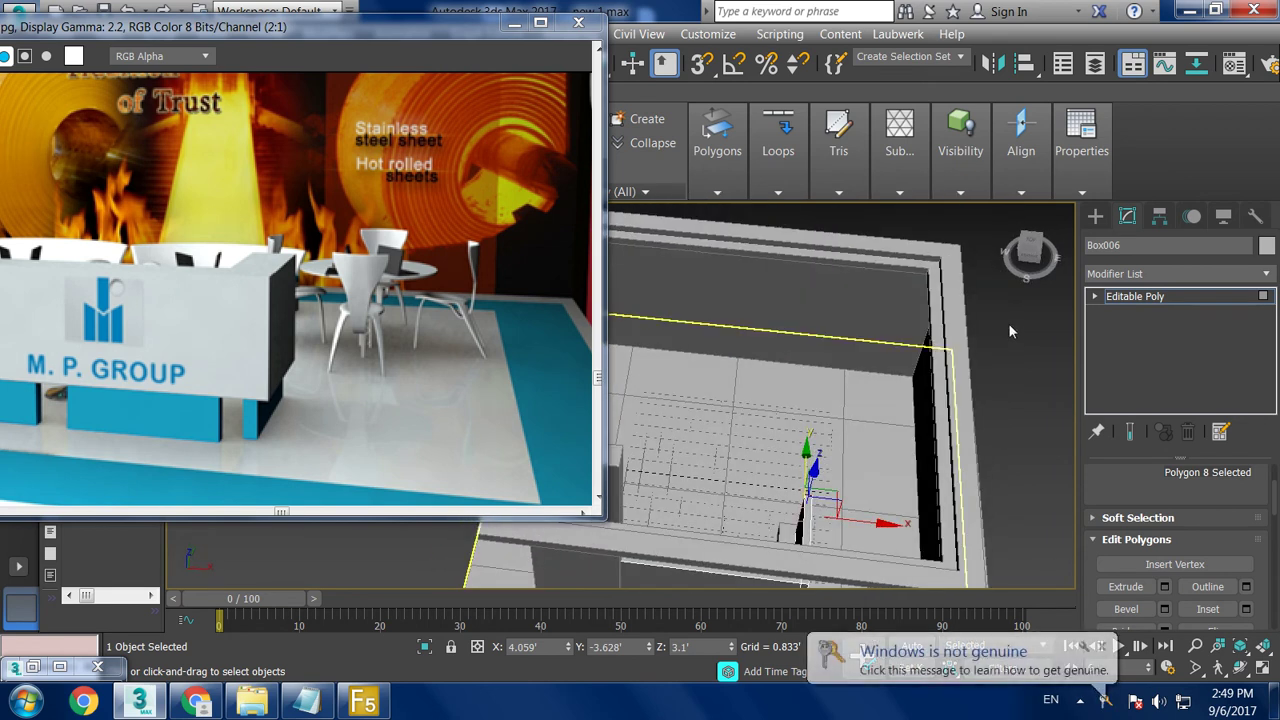
- Draw a flat Standard Primitives cylinder on the stall floor
{"action": "left_click", "coordinate": [1095, 216]}
{"action": "left_click", "coordinate": [1134, 374]}
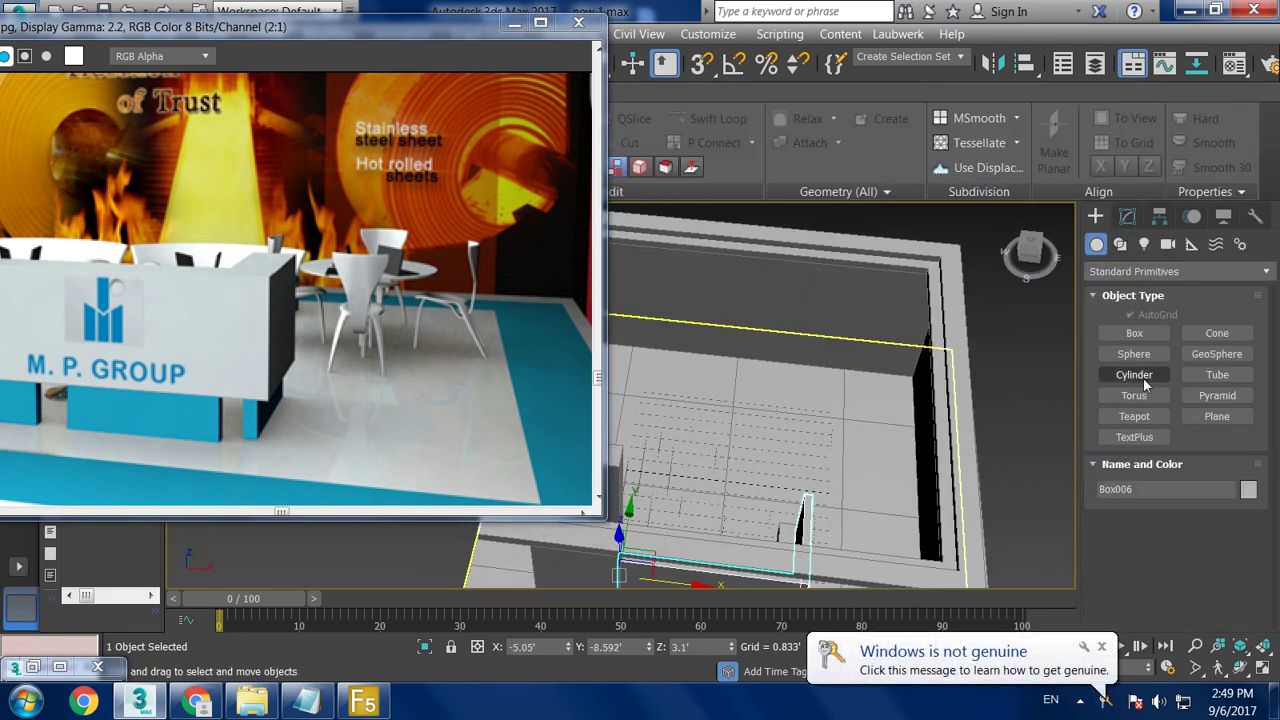
{"action": "middle_click_drag", "start_coordinate": [783, 458], "coordinate": [820, 437], "text": "alt"}
{"action": "mouse_move", "coordinate": [791, 393]}
{"action": "left_mouse_down"}
{"action": "mouse_move", "coordinate": [826, 410]}
{"action": "mouse_move", "coordinate": [830, 400]}
{"action": "left_mouse_up"}
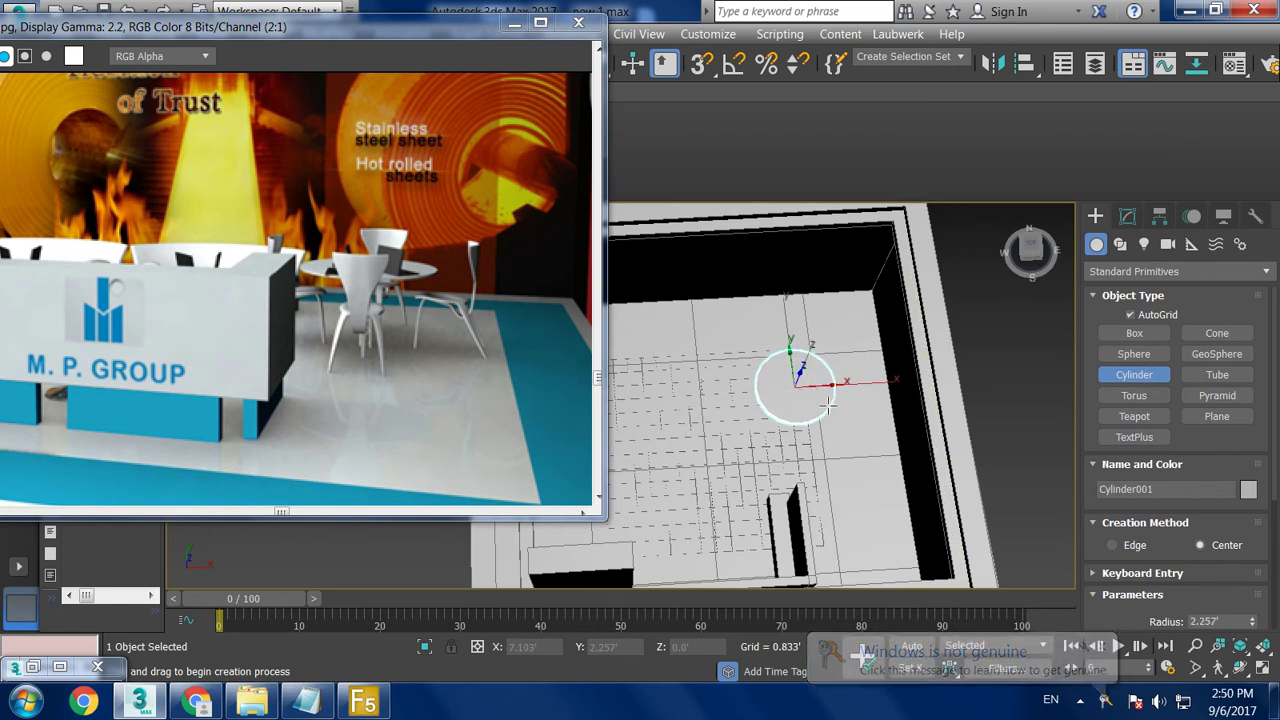
{"action": "right_click", "coordinate": [855, 405]}
{"action": "mouse_move", "coordinate": [857, 408]}
{"action": "middle_mouse_down", "text": "alt"}
{"action": "mouse_move", "coordinate": [846, 370]}
{"action": "mouse_move", "coordinate": [865, 449]}
{"action": "middle_mouse_up", "text": "alt"}
{"action": "scroll", "coordinate": [865, 449], "scroll_direction": "up", "scroll_amount": 3}
- Raise the cylinder about 4.4' above the floor and frame it in view
{"action": "left_click_drag", "start_coordinate": [800, 348], "coordinate": [800, 213]}
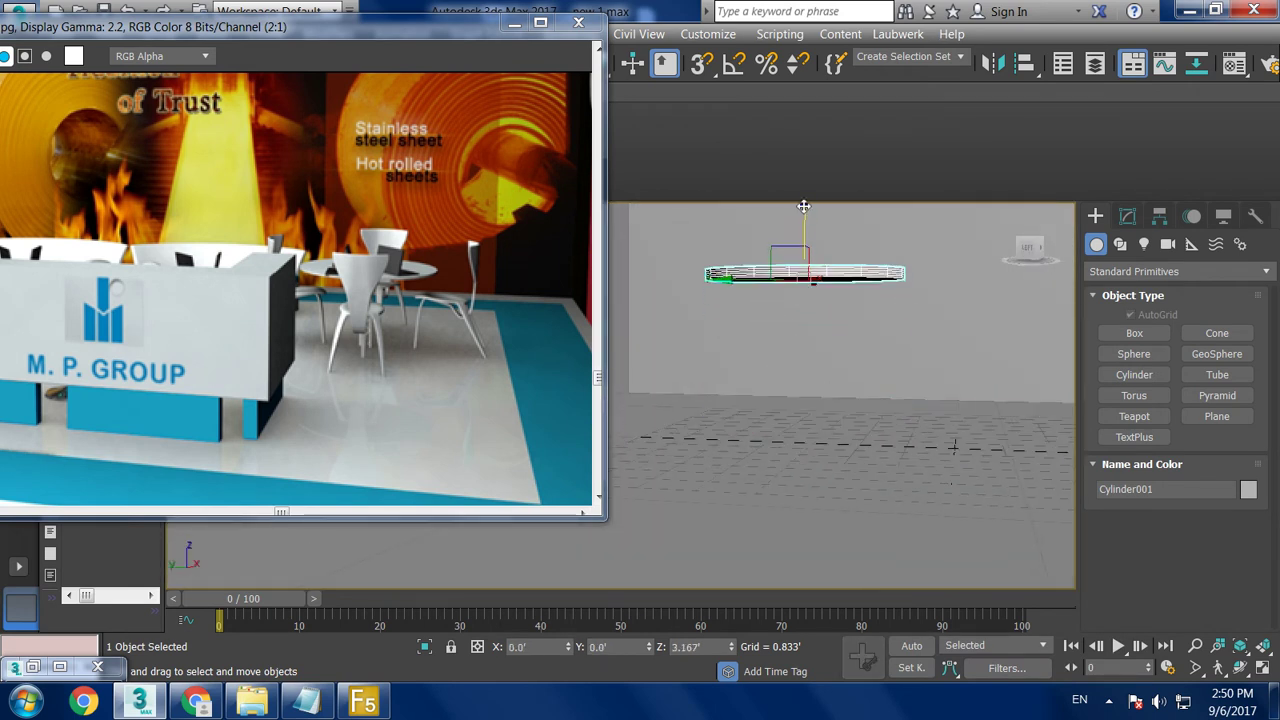
{"action": "scroll", "coordinate": [800, 213], "scroll_direction": "down", "scroll_amount": 3}
{"action": "middle_click_drag", "start_coordinate": [800, 213], "coordinate": [862, 344], "text": "alt"}
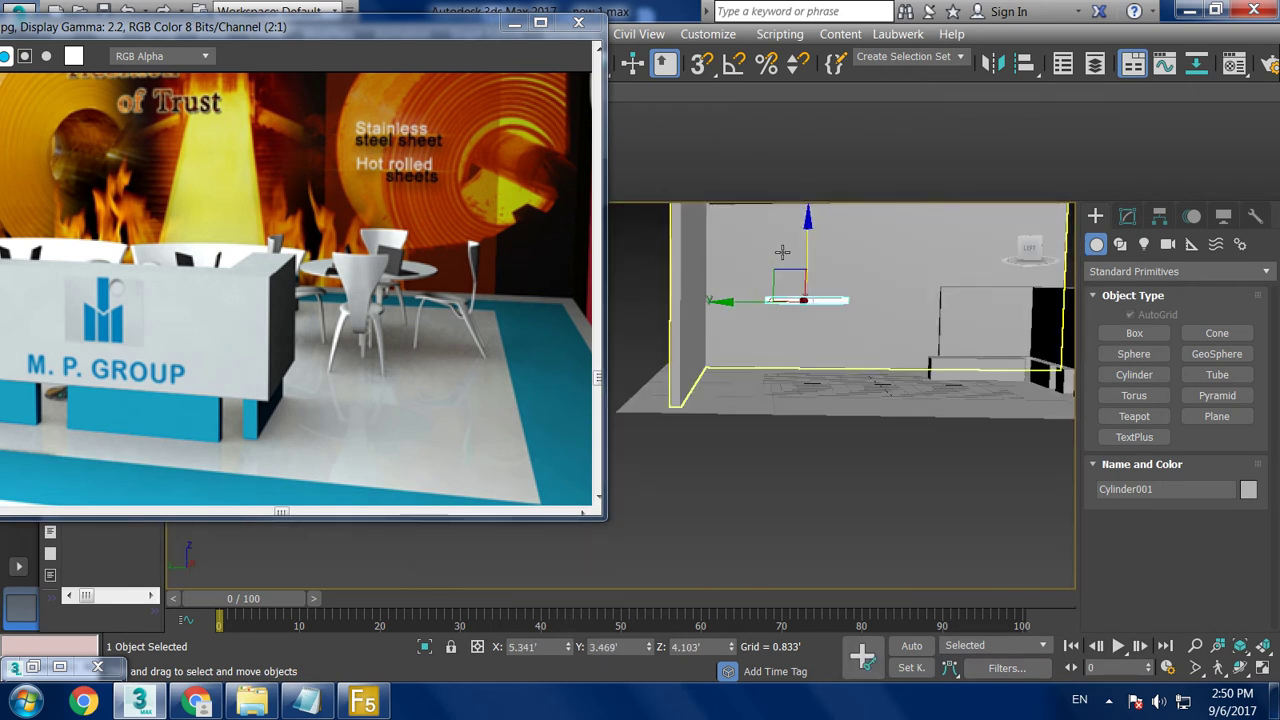
{"action": "left_click_drag", "start_coordinate": [808, 240], "coordinate": [809, 226]}
{"action": "mouse_move", "coordinate": [809, 226]}
{"action": "middle_mouse_down", "text": "alt"}
{"action": "mouse_move", "coordinate": [857, 298]}
{"action": "mouse_move", "coordinate": [840, 300]}
{"action": "middle_mouse_up", "text": "alt"}
{"action": "scroll", "coordinate": [857, 298], "scroll_direction": "down", "scroll_amount": 4}
{"action": "scroll", "coordinate": [891, 357], "scroll_direction": "up", "scroll_amount": 4}
{"action": "scroll", "coordinate": [822, 325], "scroll_direction": "up", "scroll_amount": 2}
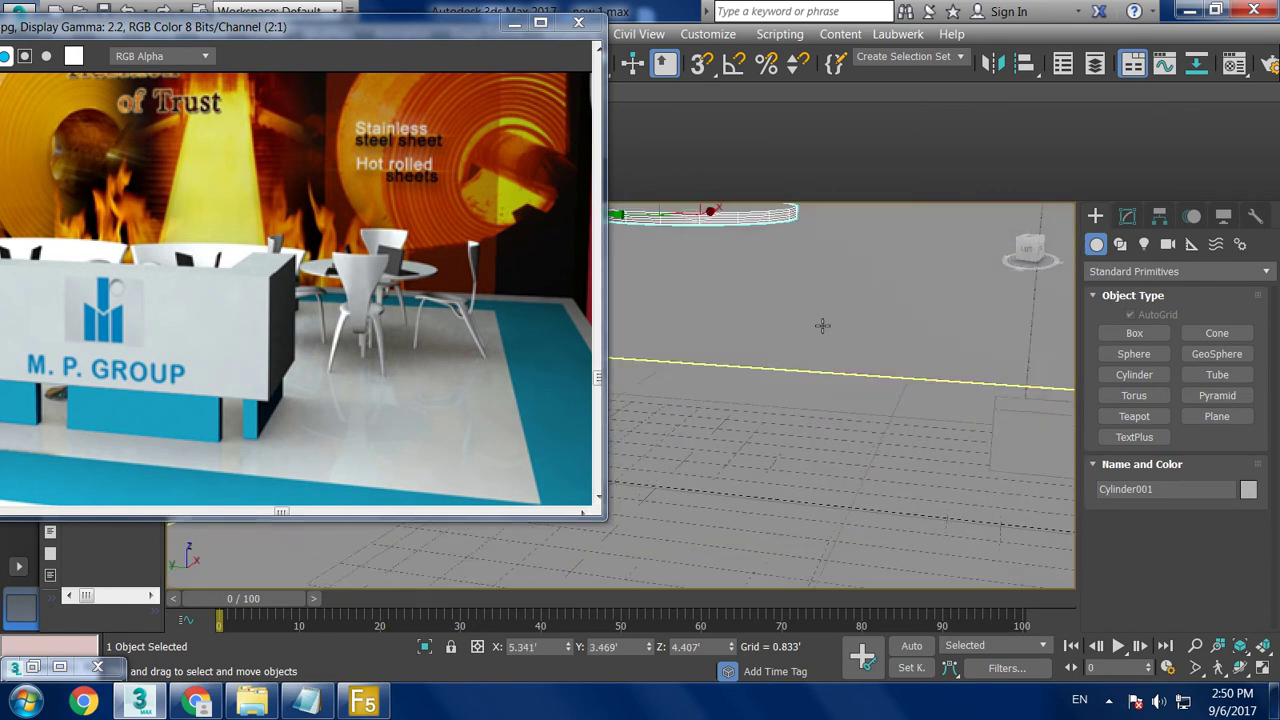
{"action": "key", "text": "z"}
- In Modify, set the cylinder's Height to 0.171' and Height Segments to 1
{"action": "left_click", "coordinate": [1127, 216]}
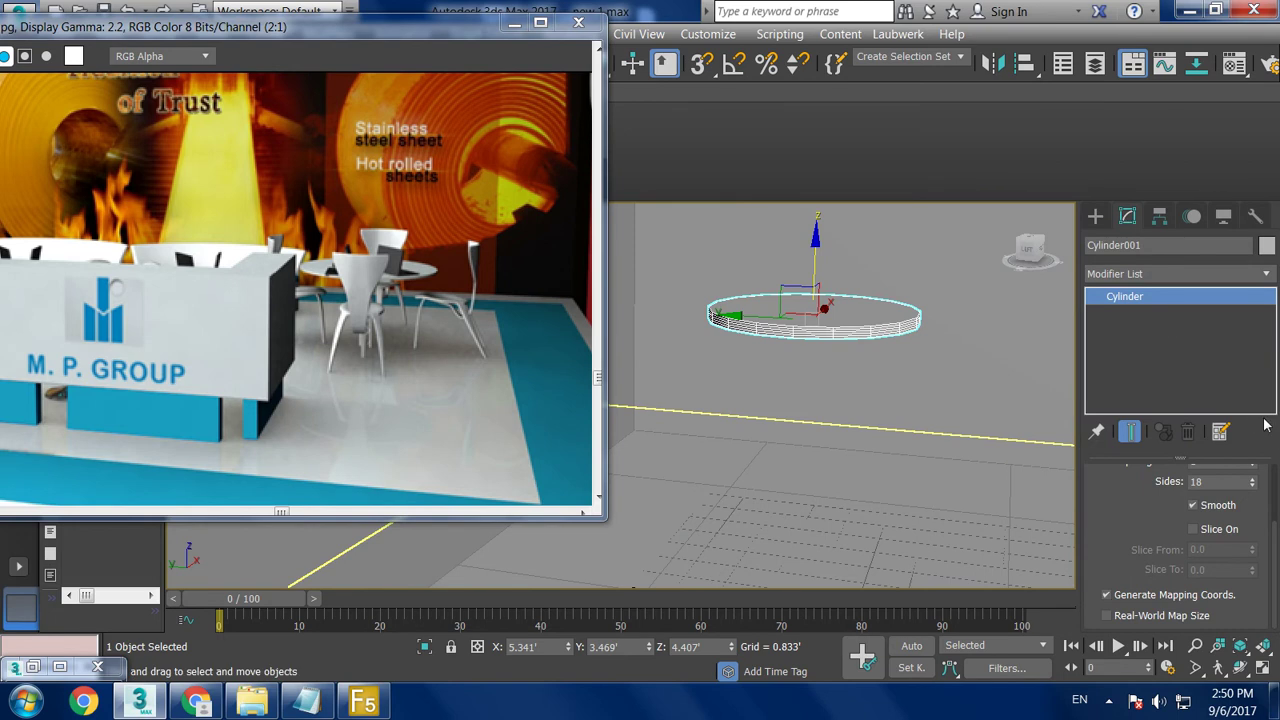
{"action": "scroll", "coordinate": [1220, 528], "scroll_direction": "up", "scroll_amount": 2}
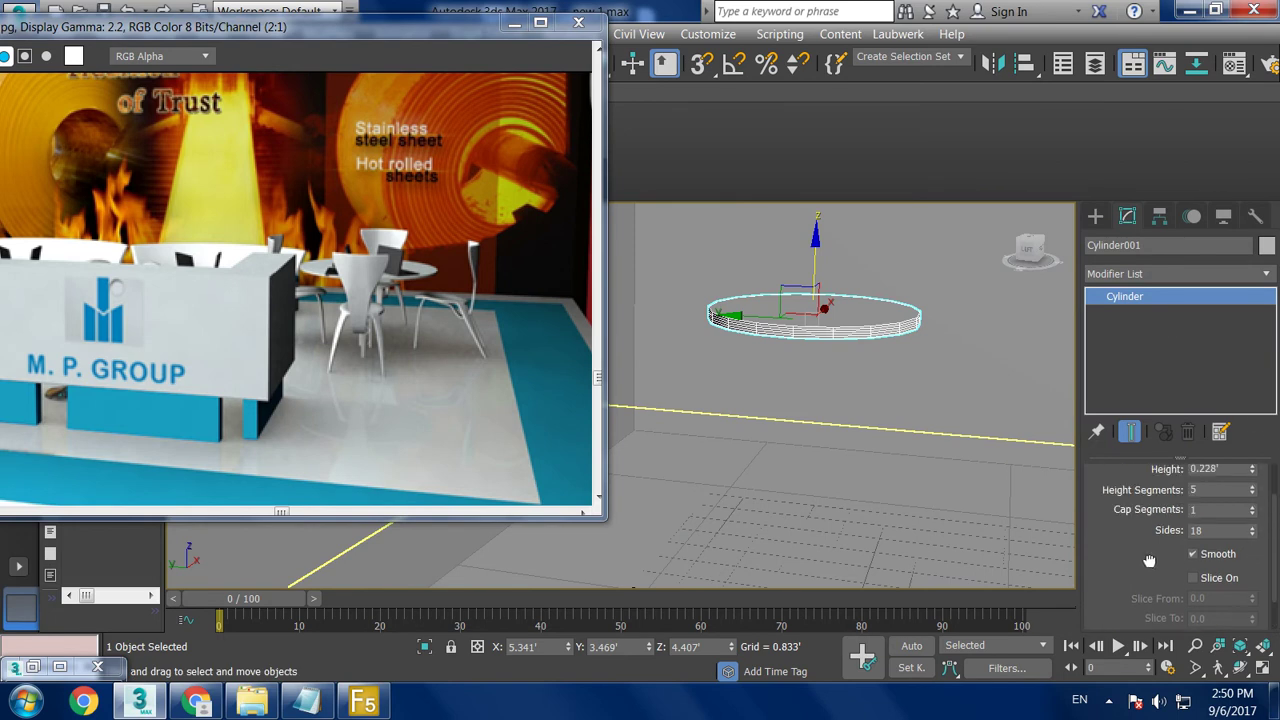
{"action": "right_click", "coordinate": [1253, 497]}
{"action": "scroll", "coordinate": [1117, 620], "scroll_direction": "up", "scroll_amount": 2}
{"action": "left_click_drag", "start_coordinate": [1252, 524], "coordinate": [1265, 543]}
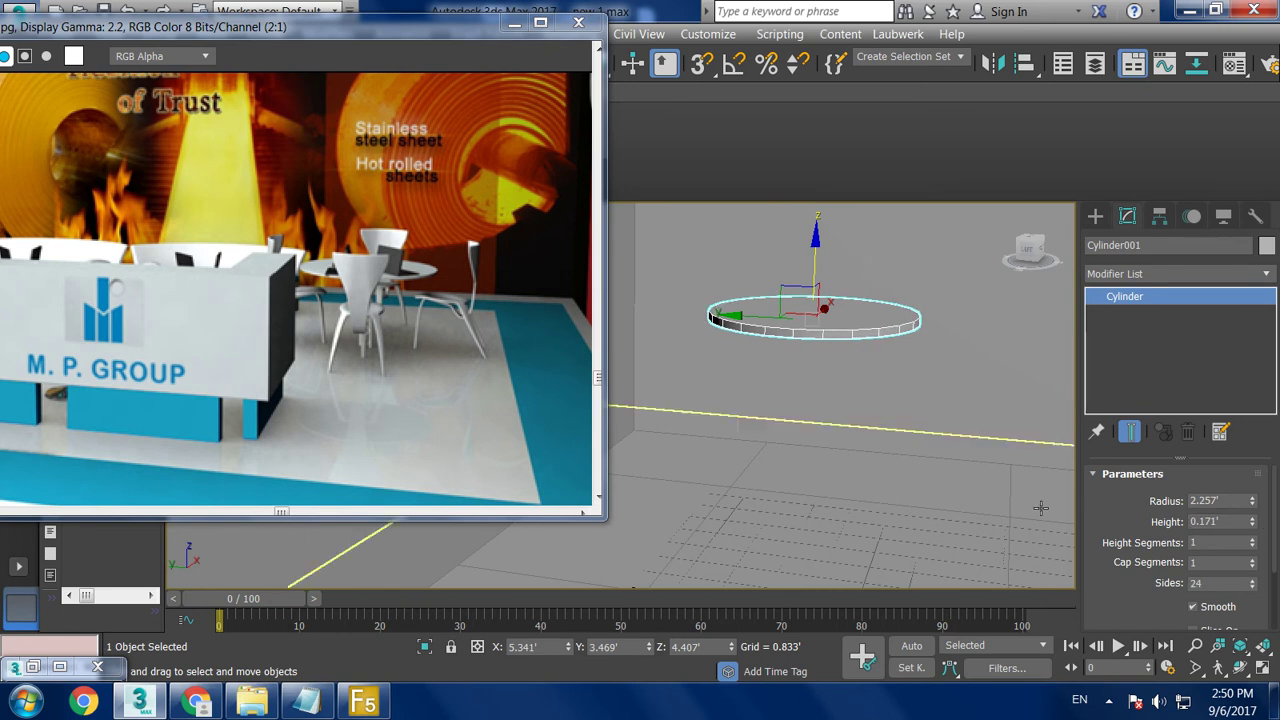
- Convert the cylinder to Editable Poly and inset its selected cap face
{"action": "right_click", "coordinate": [849, 318]}
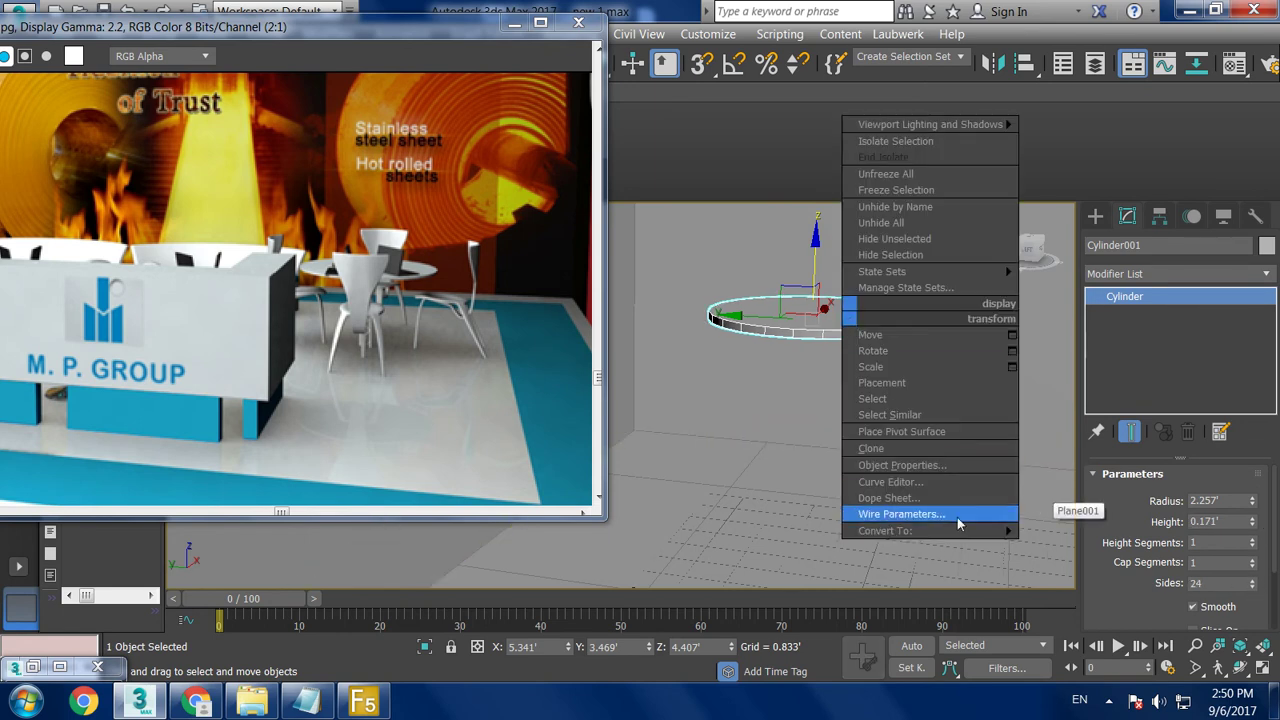
{"action": "left_click", "coordinate": [1105, 548]}
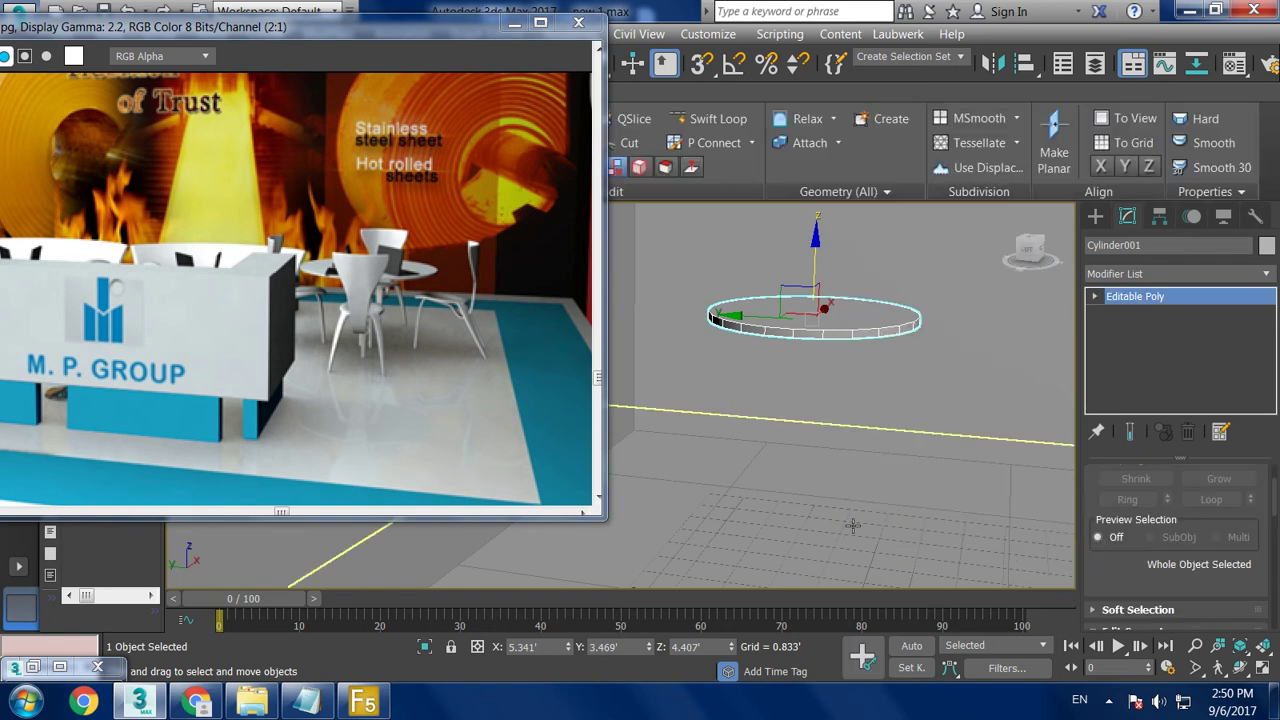
{"action": "middle_click_drag", "start_coordinate": [834, 380], "coordinate": [826, 366], "text": "alt"}
{"action": "key", "text": "4"}
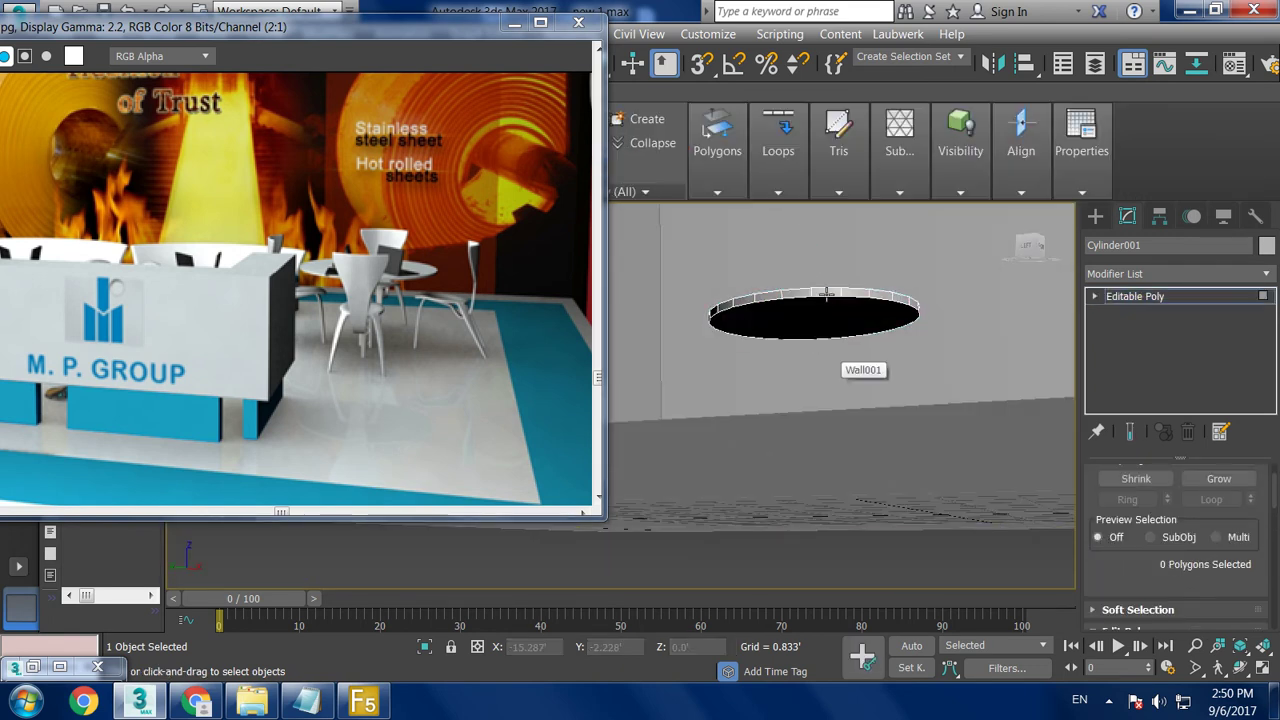
{"action": "left_click", "coordinate": [838, 308]}
{"action": "scroll", "coordinate": [840, 315], "scroll_direction": "up", "scroll_amount": 3}
{"action": "middle_click_drag", "start_coordinate": [848, 332], "coordinate": [855, 337]}
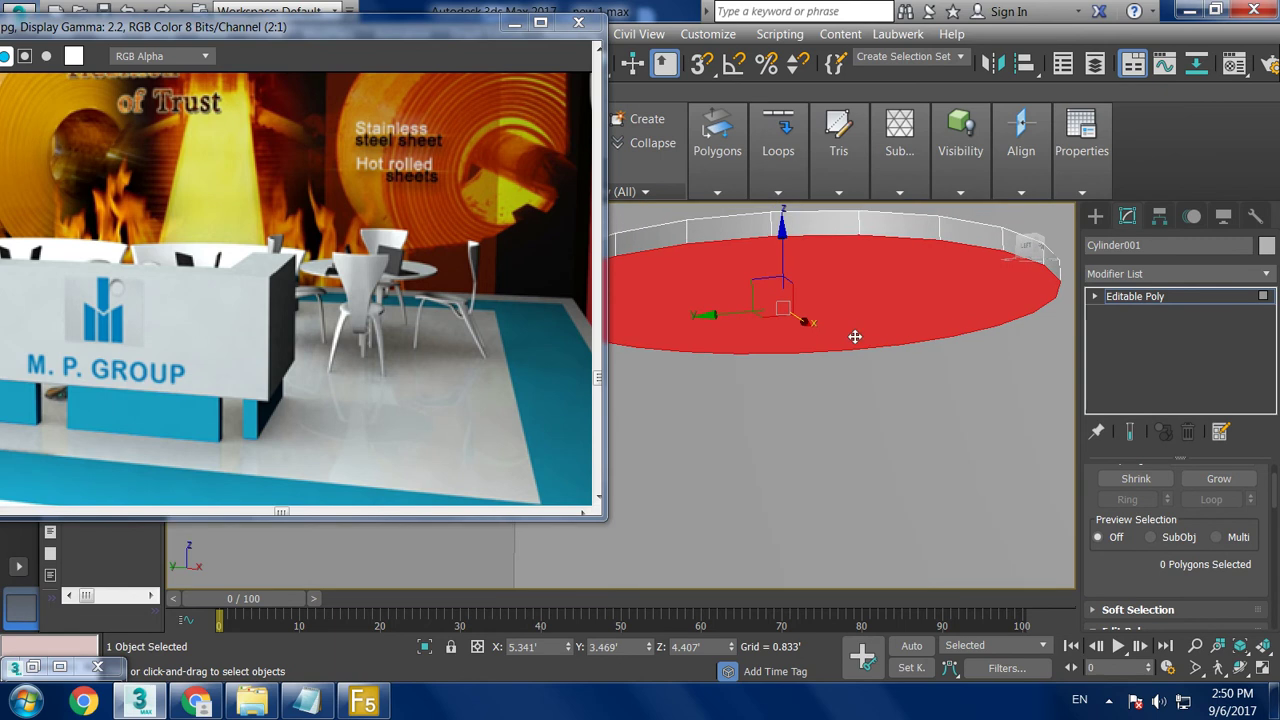
{"action": "scroll", "coordinate": [1207, 567], "scroll_direction": "down", "scroll_amount": 3}
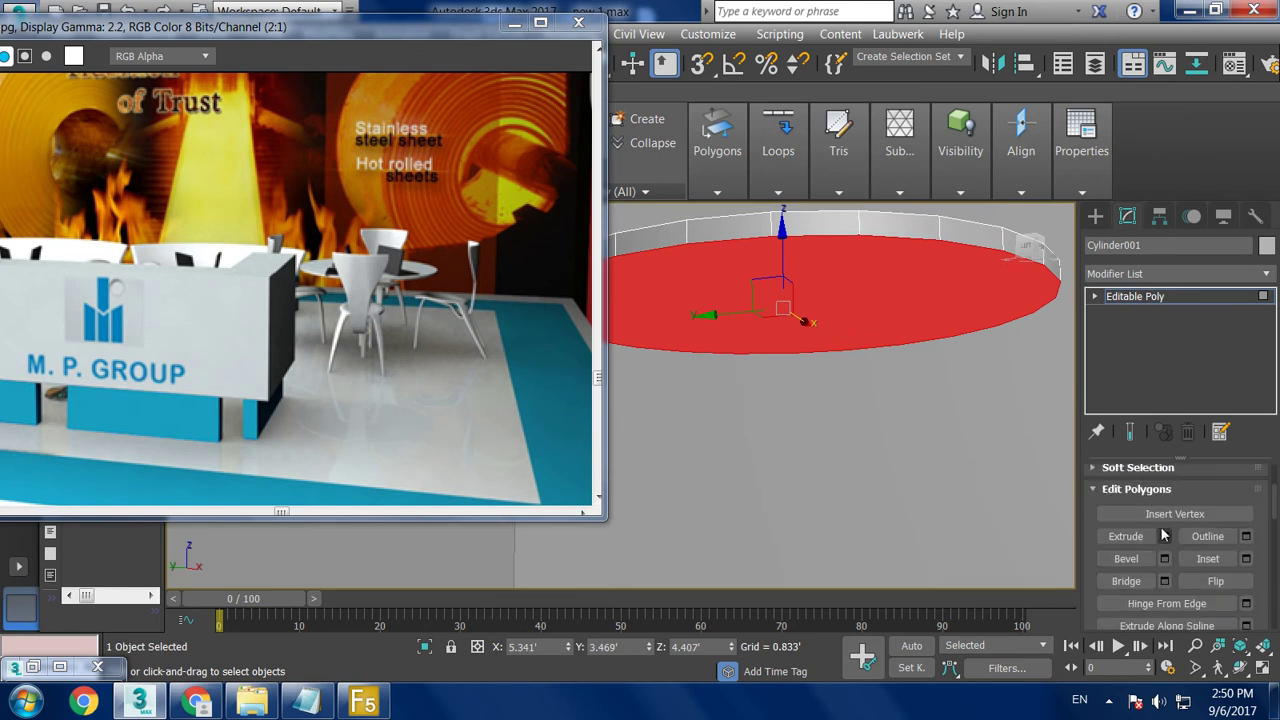
{"action": "left_click", "coordinate": [1246, 558]}
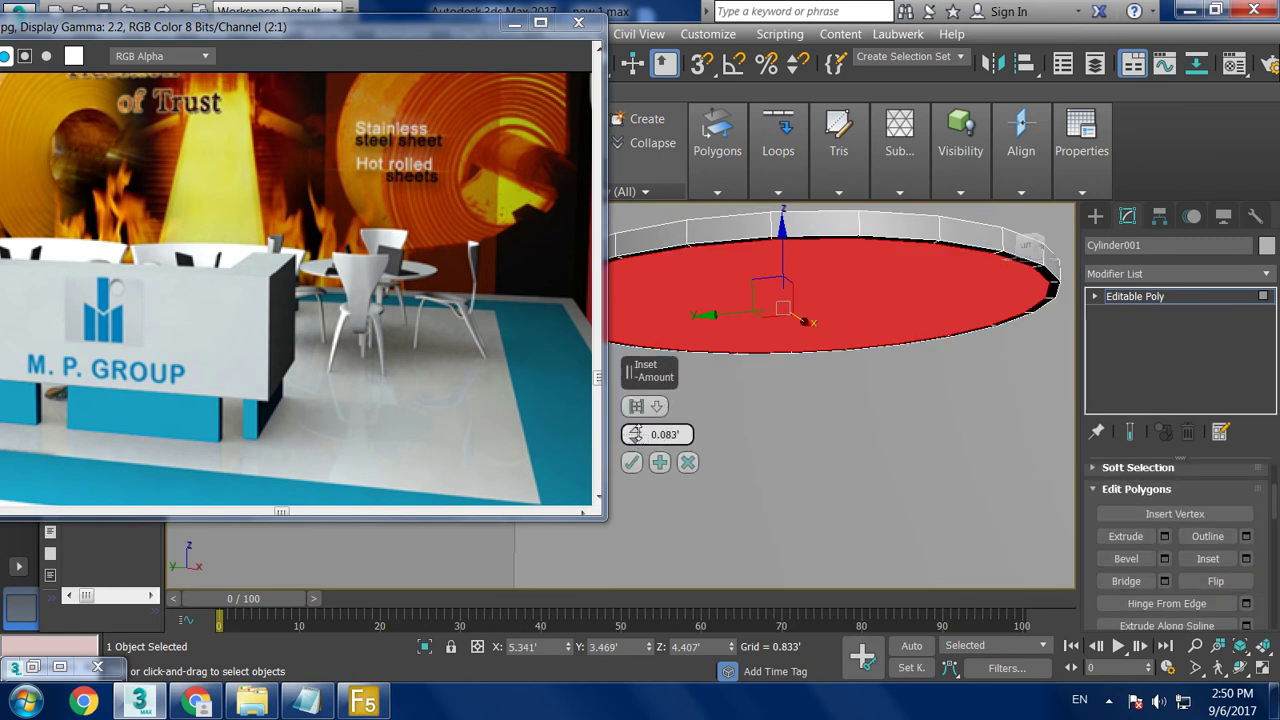
{"action": "left_click_drag", "start_coordinate": [635, 434], "coordinate": [643, 396]}
{"action": "left_click", "coordinate": [631, 462]}
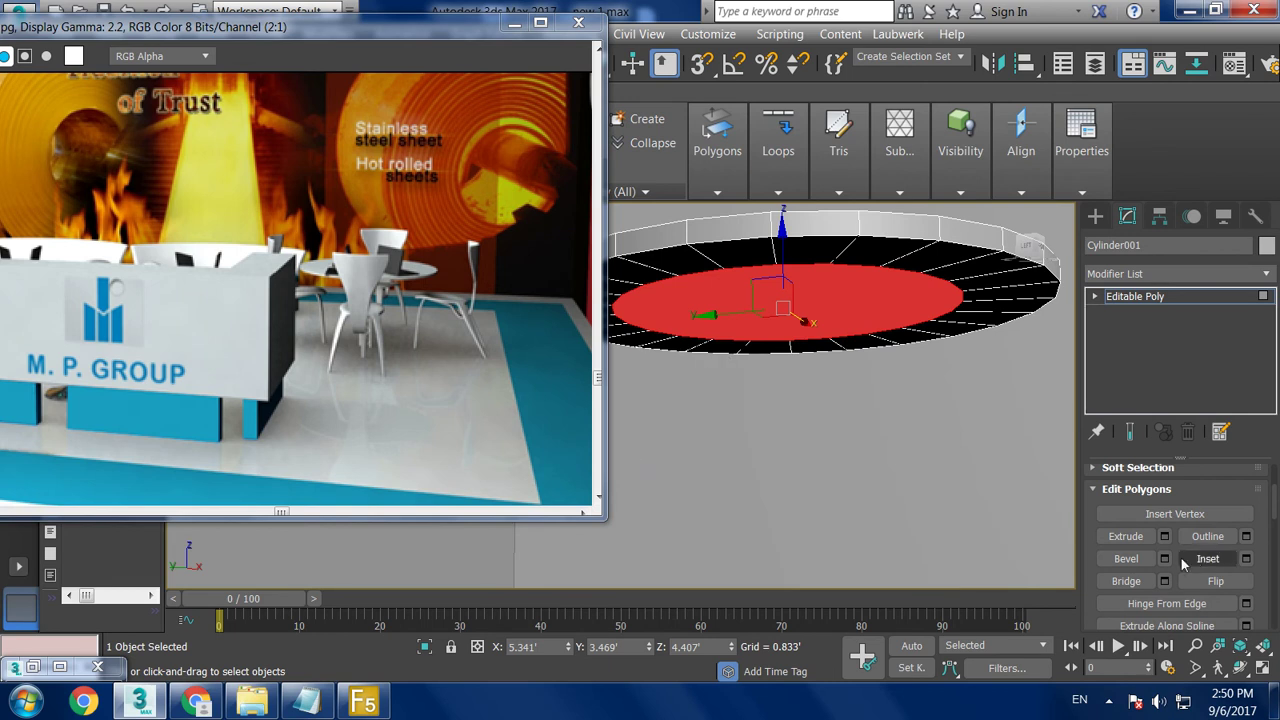
- Bevel the inset face repeatedly inward into stepped rings ending in a small central face
{"action": "left_click", "coordinate": [1164, 558]}
{"action": "mouse_move", "coordinate": [633, 443]}
{"action": "left_mouse_down"}
{"action": "mouse_move", "coordinate": [659, 490]}
{"action": "mouse_move", "coordinate": [645, 478]}
{"action": "left_mouse_up"}
{"action": "left_click", "coordinate": [632, 490]}
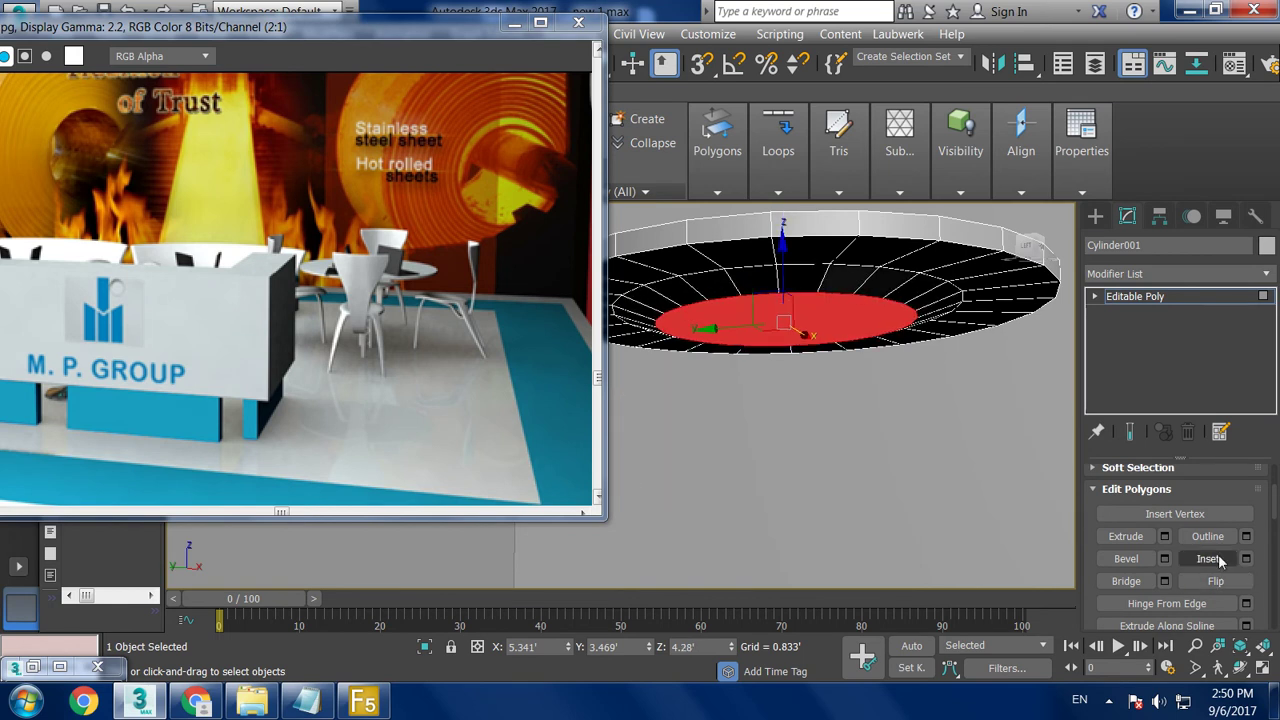
{"action": "left_click", "coordinate": [1165, 558]}
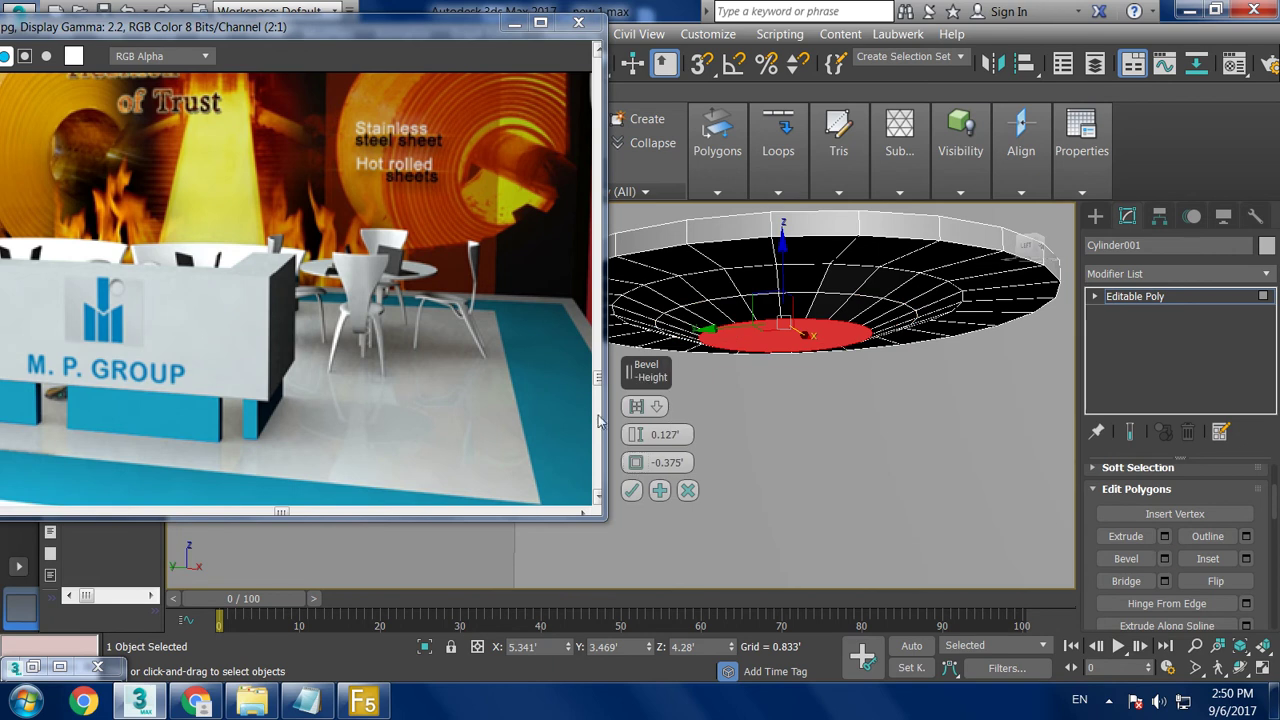
{"action": "left_click_drag", "start_coordinate": [636, 434], "coordinate": [648, 418]}
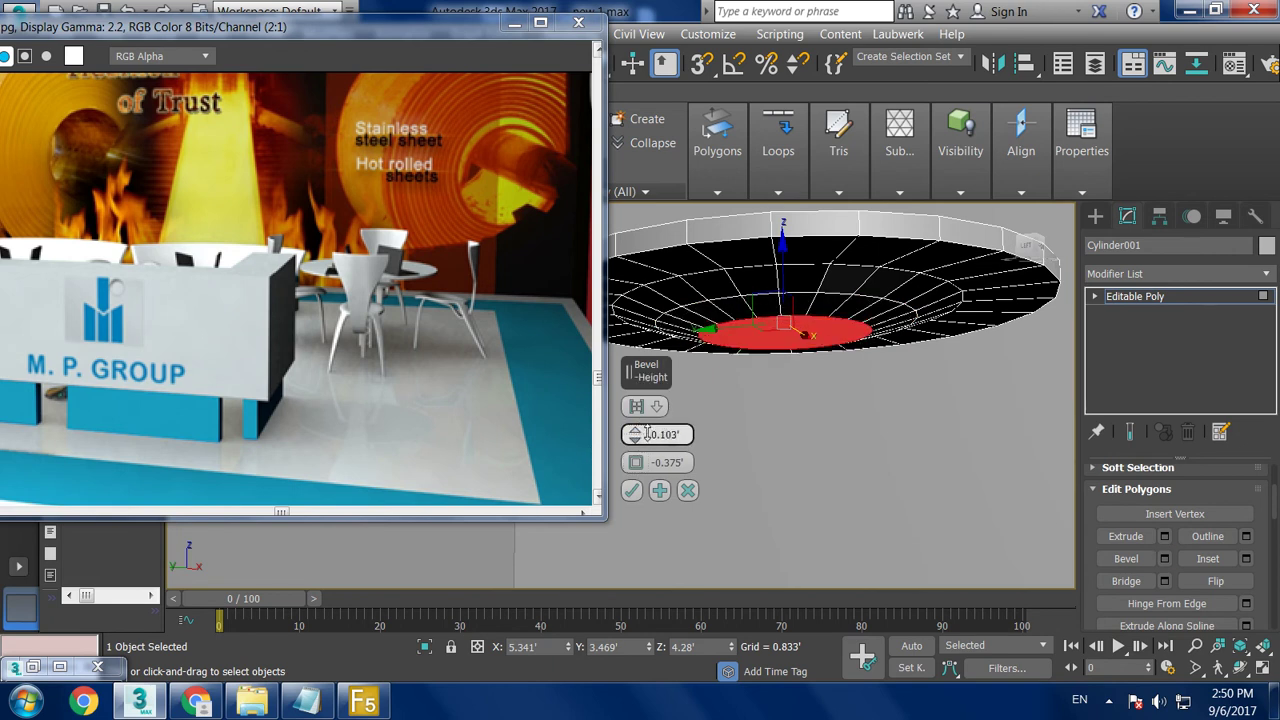
{"action": "left_click", "coordinate": [660, 492]}
{"action": "left_click", "coordinate": [632, 491]}
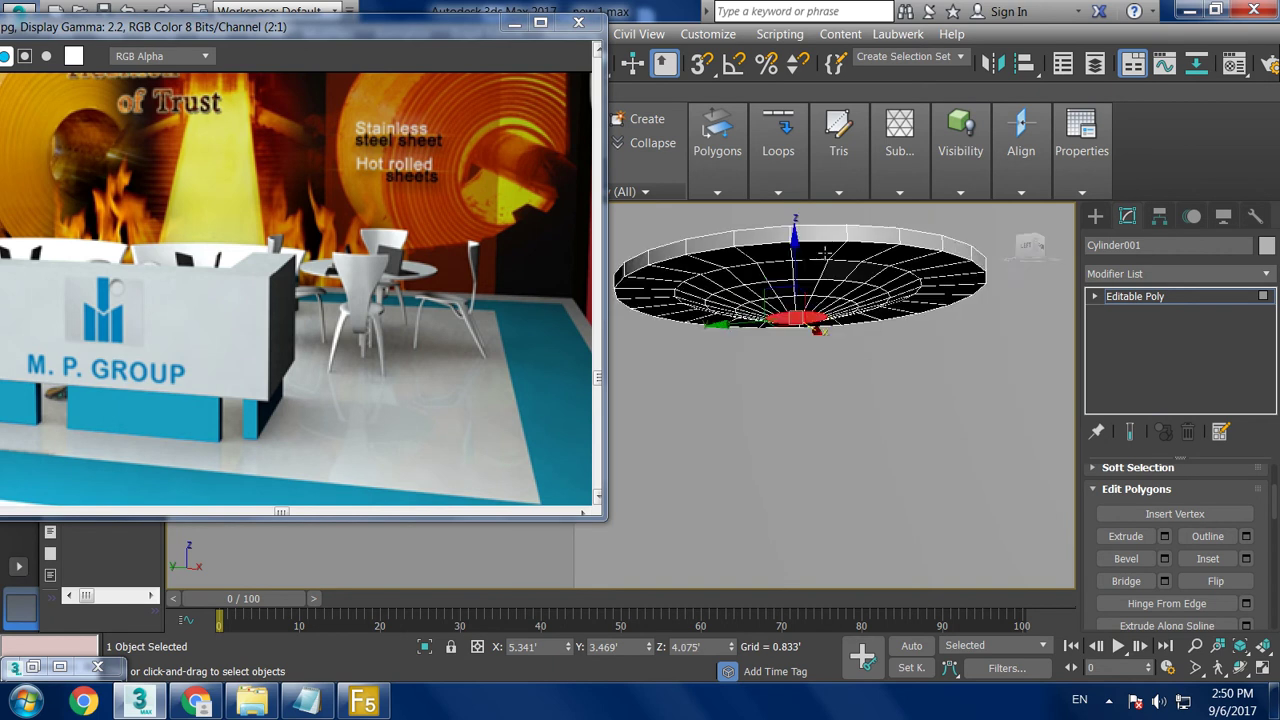
{"action": "scroll", "coordinate": [814, 357], "scroll_direction": "down", "scroll_amount": 5}
- Extrude the central face into a short stub and shrink its end face
{"action": "left_click", "coordinate": [1147, 536]}
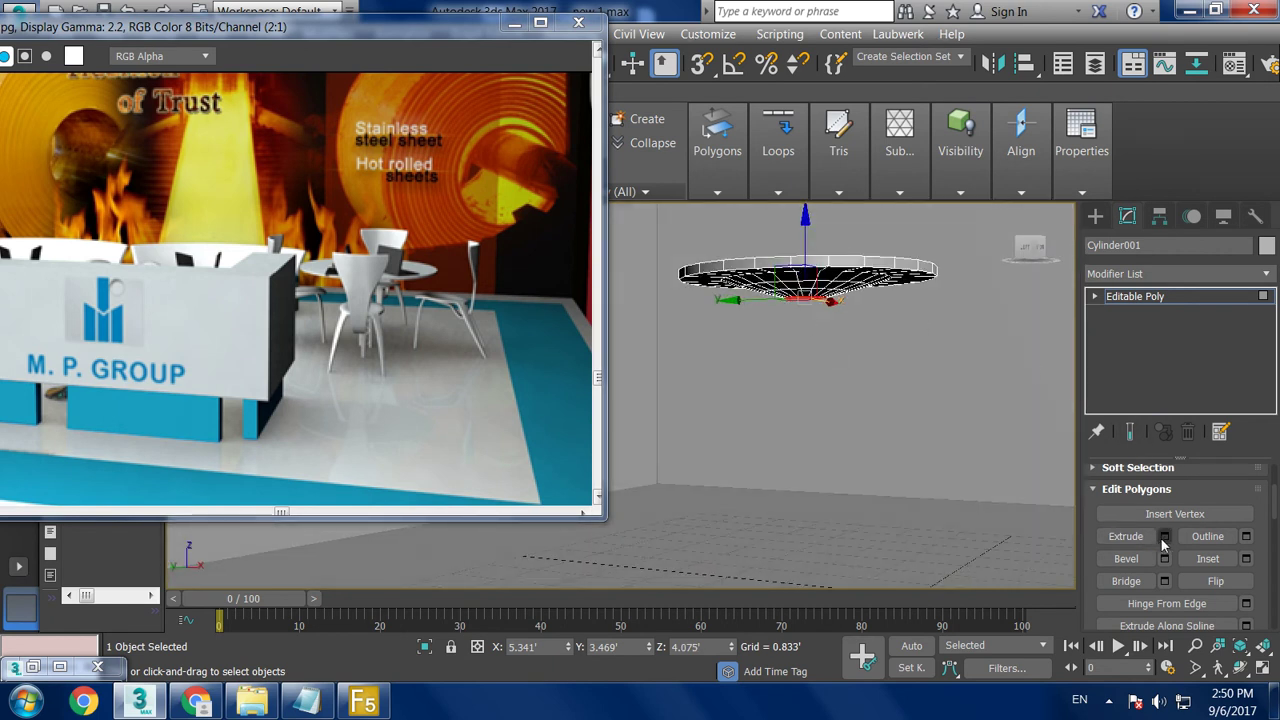
{"action": "mouse_move", "coordinate": [898, 337]}
{"action": "middle_mouse_down", "text": "alt"}
{"action": "mouse_move", "coordinate": [858, 353]}
{"action": "mouse_move", "coordinate": [868, 331]}
{"action": "mouse_move", "coordinate": [835, 306]}
{"action": "middle_mouse_up", "text": "alt"}
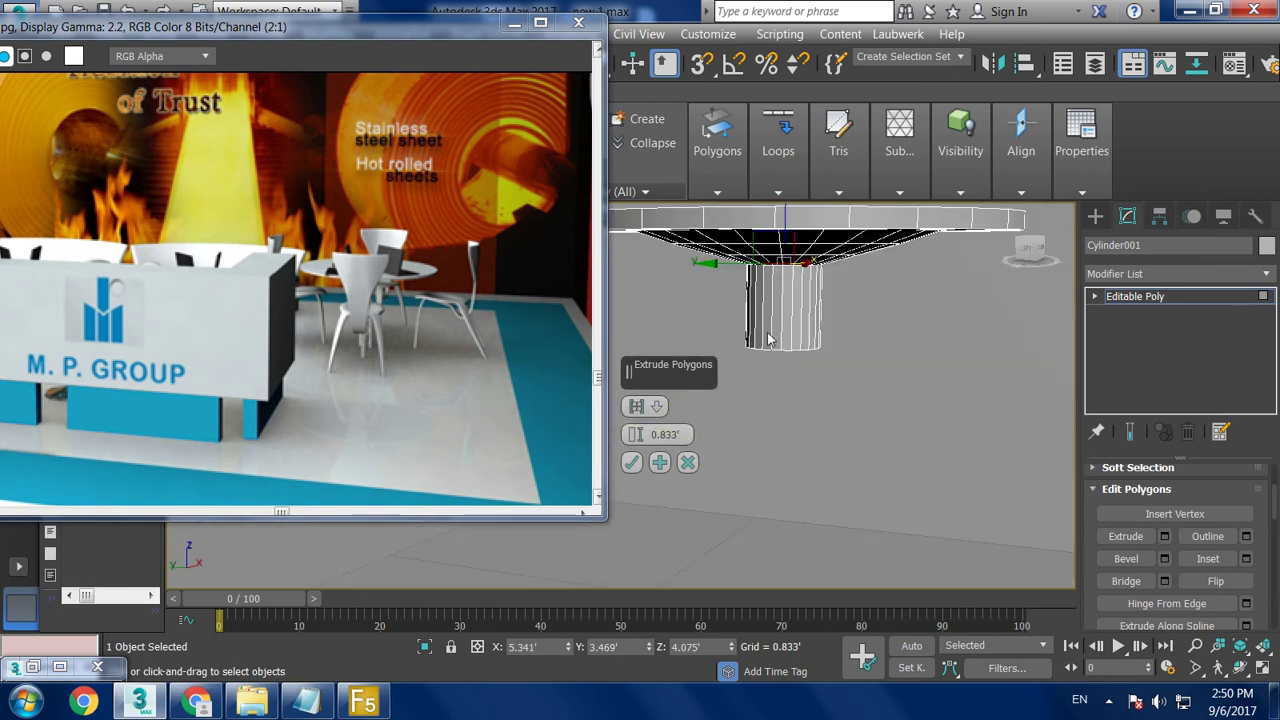
{"action": "left_click_drag", "start_coordinate": [636, 440], "coordinate": [653, 488]}
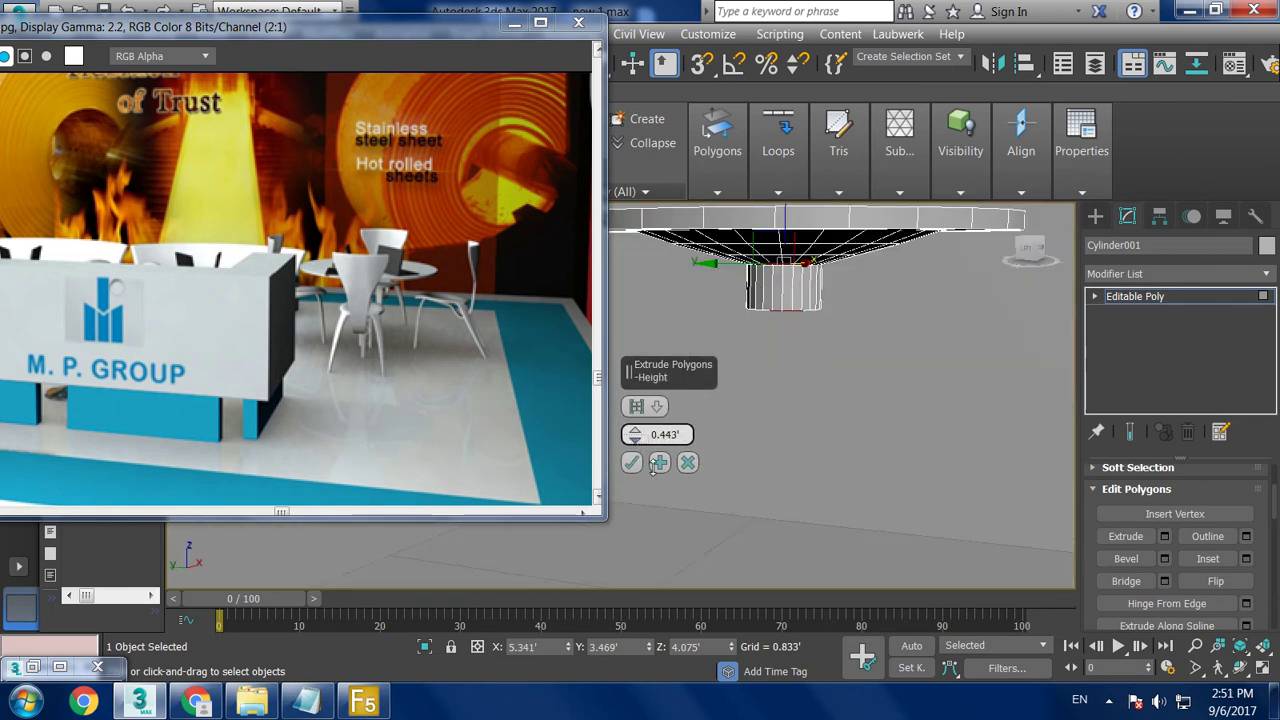
{"action": "left_click", "coordinate": [631, 462]}
{"action": "scroll", "coordinate": [780, 300], "scroll_direction": "up", "scroll_amount": 5}
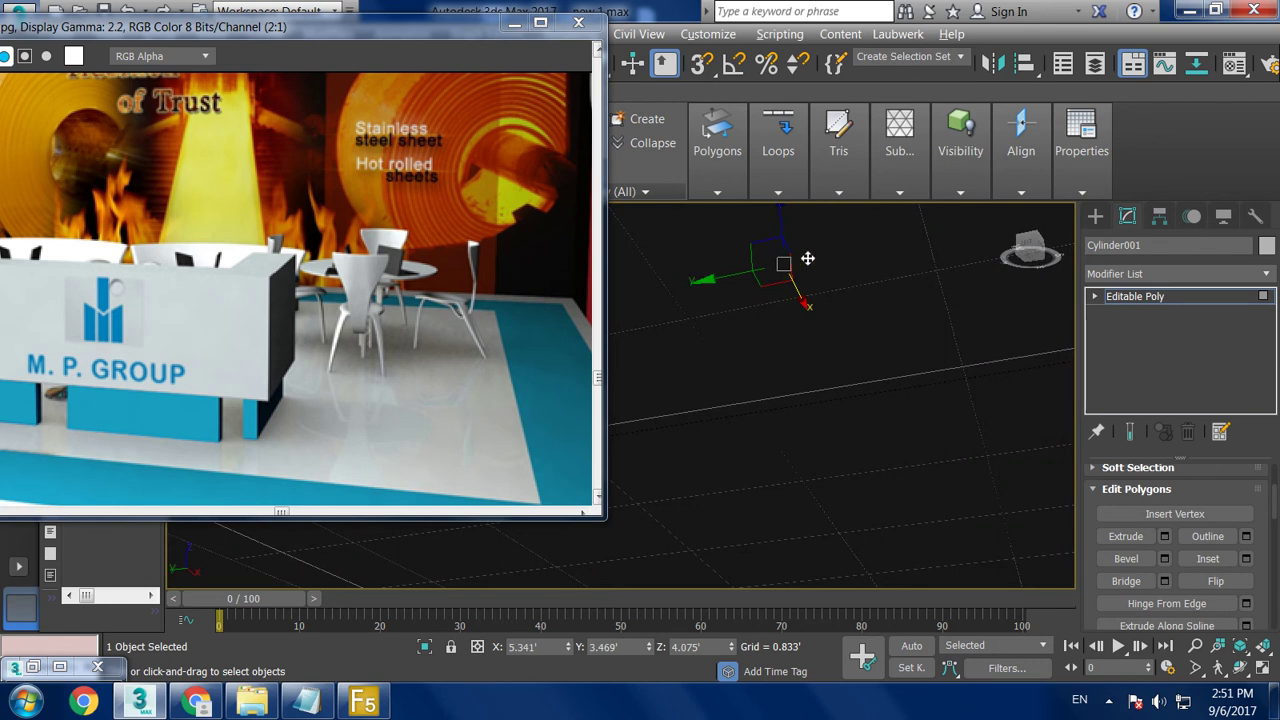
{"action": "scroll", "coordinate": [809, 257], "scroll_direction": "down", "scroll_amount": 5}
{"action": "scroll", "coordinate": [809, 330], "scroll_direction": "down", "scroll_amount": 2}
{"action": "left_click_drag", "start_coordinate": [817, 345], "coordinate": [834, 388]}
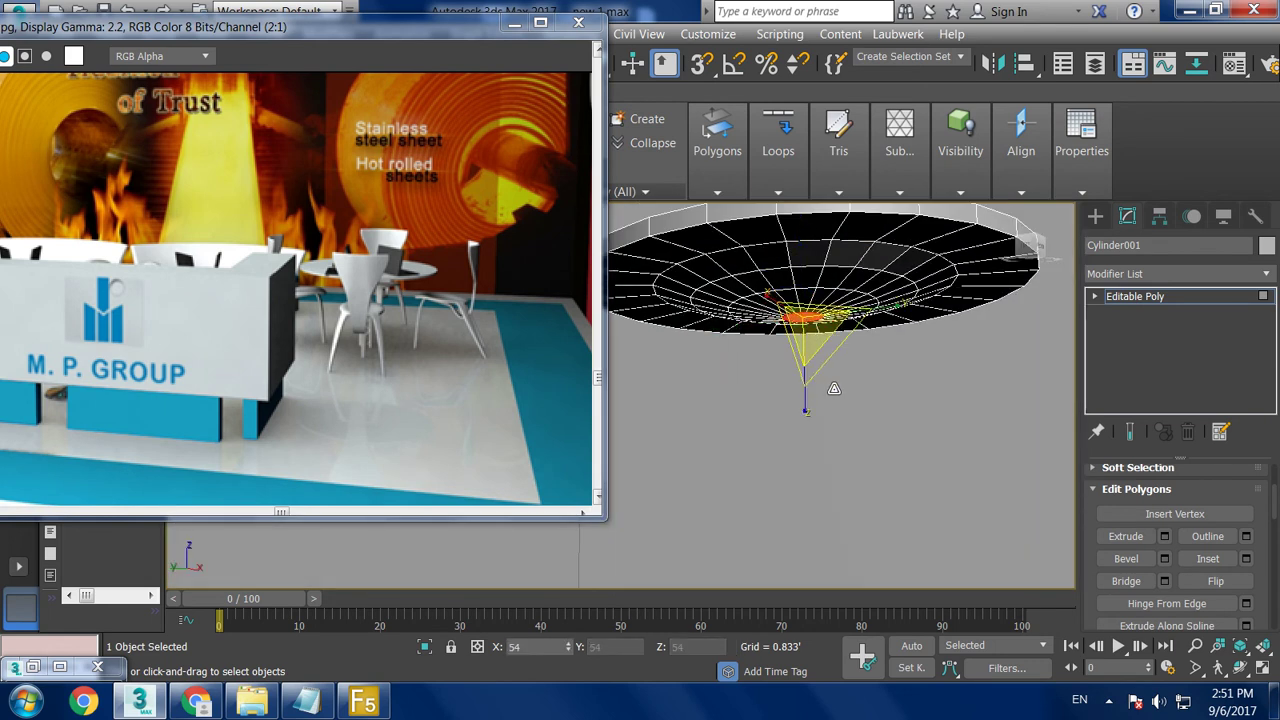
- Extrude the stub's end face 4.181' down so the leg reaches the floor
{"action": "left_click", "coordinate": [1164, 536]}
{"action": "mouse_move", "coordinate": [926, 369]}
{"action": "middle_mouse_down", "text": "alt"}
{"action": "mouse_move", "coordinate": [915, 403]}
{"action": "mouse_move", "coordinate": [717, 389]}
{"action": "middle_mouse_up", "text": "alt"}
{"action": "mouse_move", "coordinate": [634, 434]}
{"action": "left_mouse_down"}
{"action": "mouse_move", "coordinate": [576, 48]}
{"action": "mouse_move", "coordinate": [576, 130]}
{"action": "left_mouse_up"}
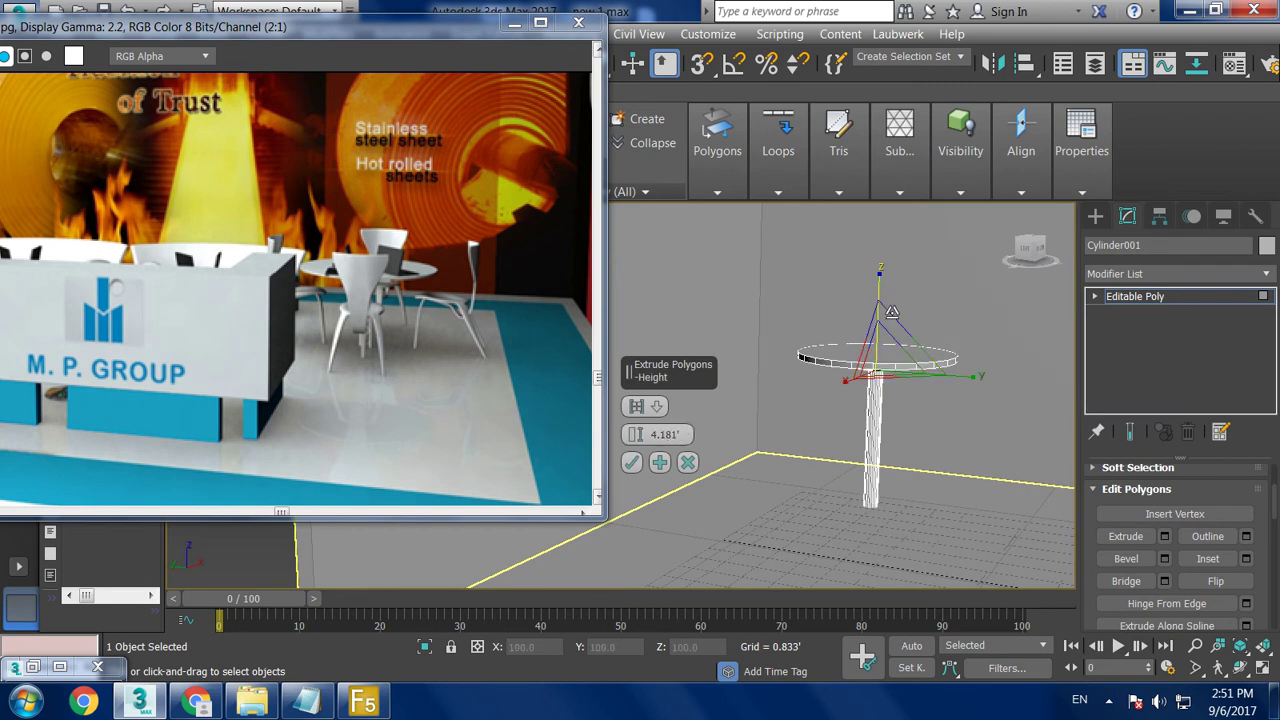
{"action": "middle_click_drag", "start_coordinate": [956, 350], "coordinate": [896, 342]}
{"action": "scroll", "coordinate": [896, 342], "scroll_direction": "down", "scroll_amount": 3}
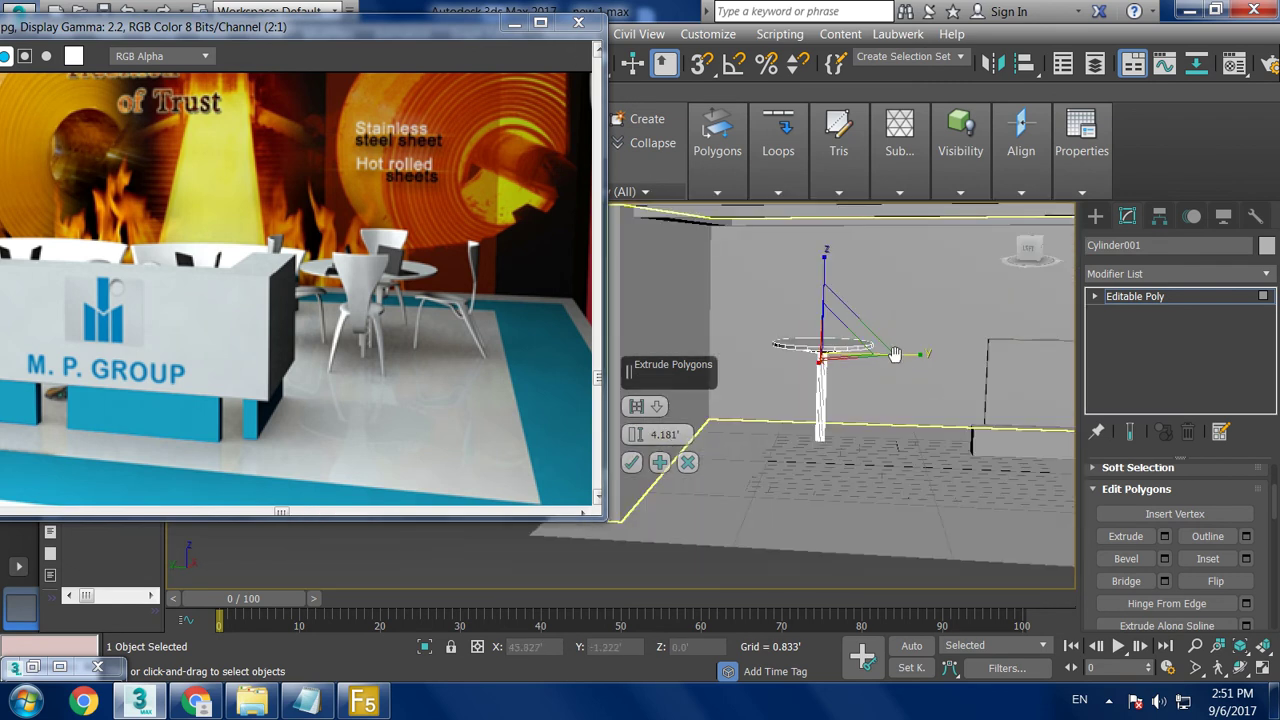
{"action": "scroll", "coordinate": [896, 360], "scroll_direction": "up", "scroll_amount": 3}
{"action": "key", "text": "Escape"}
- Box-select the tabletop disc's vertices and lower them in Z onto the column
{"action": "key", "text": "1"}
{"action": "scroll", "coordinate": [832, 258], "scroll_direction": "down", "scroll_amount": 3}
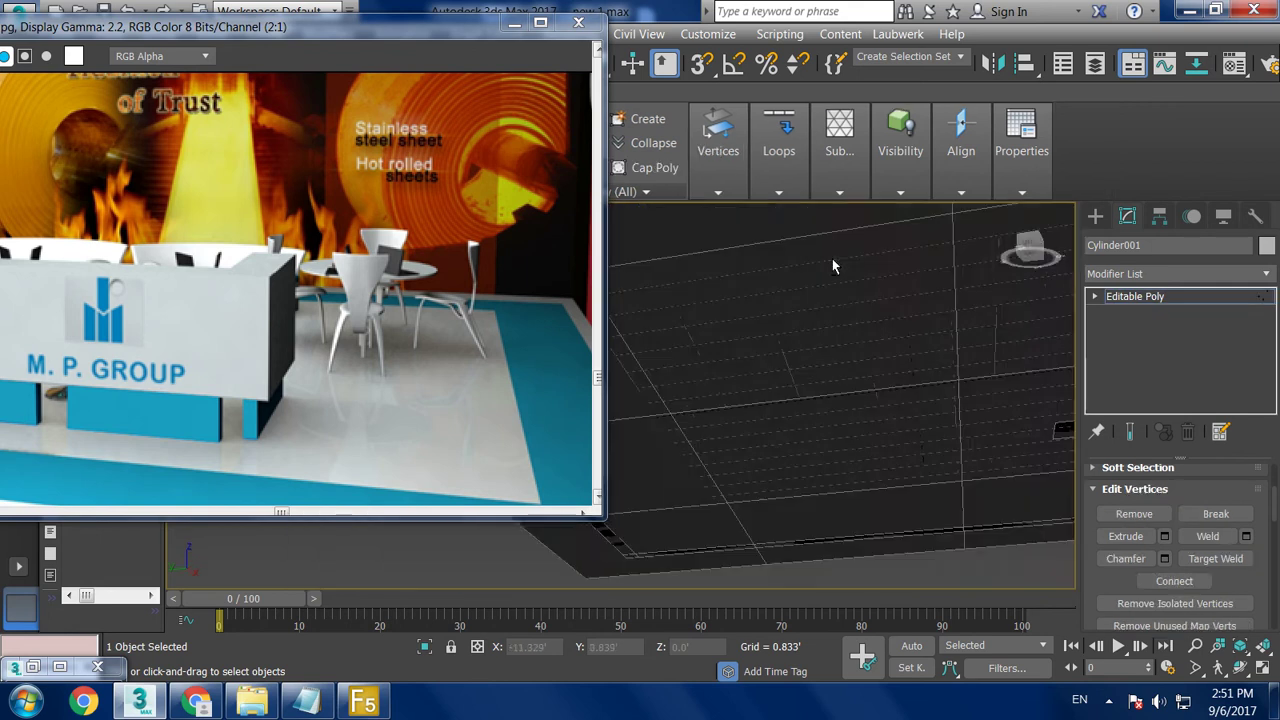
{"action": "scroll", "coordinate": [839, 296], "scroll_direction": "up", "scroll_amount": 3}
{"action": "key", "text": "4"}
{"action": "middle_click_drag", "start_coordinate": [839, 294], "coordinate": [994, 463], "text": "alt"}
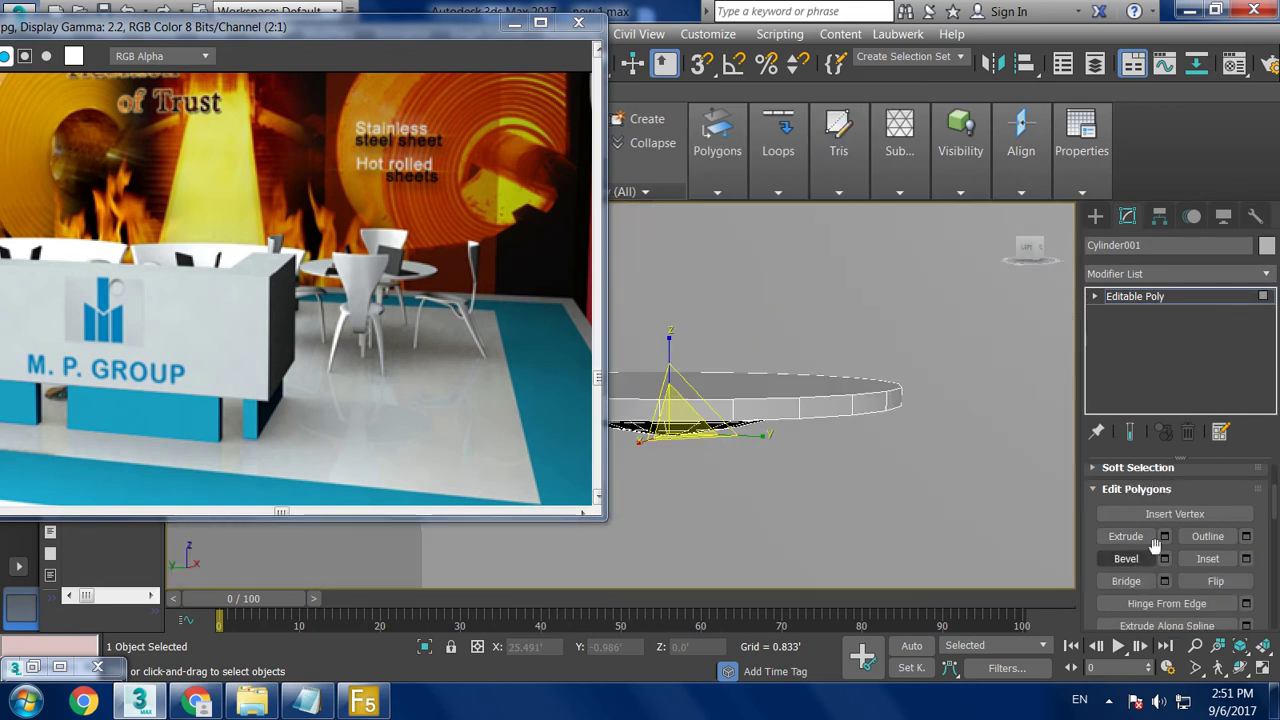
{"action": "middle_click_drag", "start_coordinate": [666, 380], "coordinate": [868, 408], "text": "alt"}
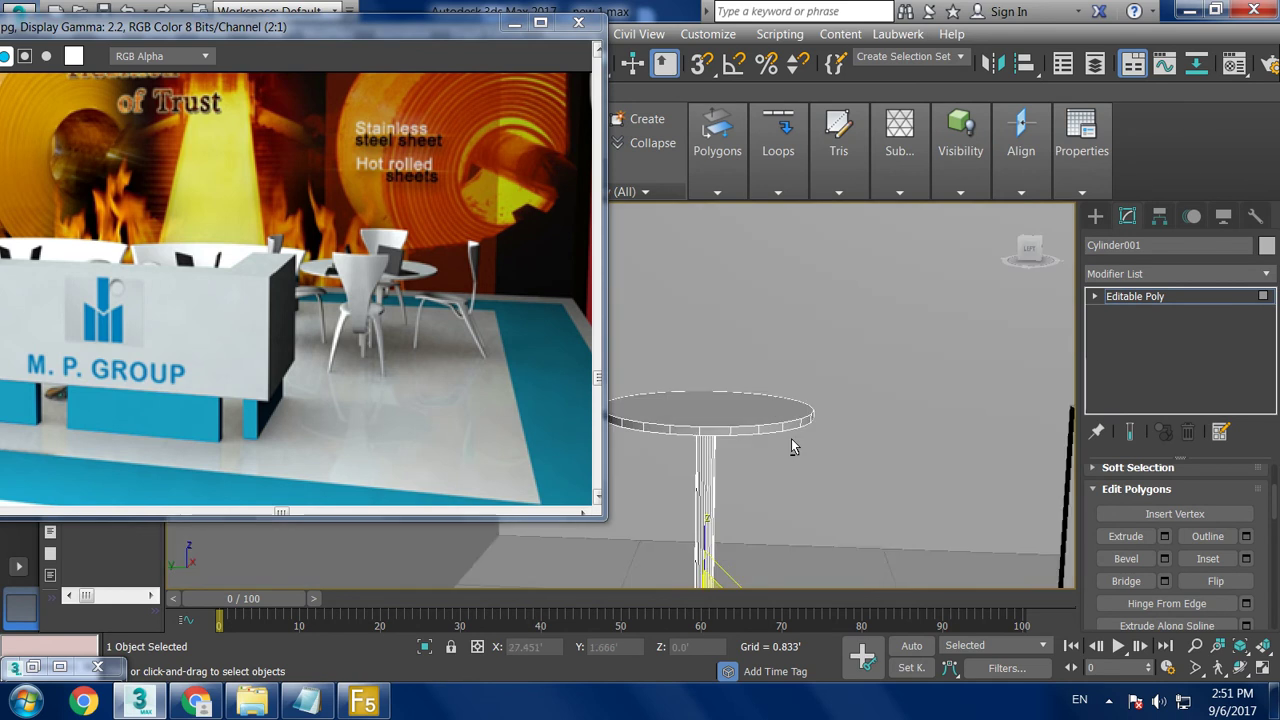
{"action": "scroll", "coordinate": [868, 408], "scroll_direction": "down", "scroll_amount": 3}
{"action": "key", "text": "1"}
{"action": "left_click_drag", "start_coordinate": [752, 343], "coordinate": [923, 421]}
{"action": "mouse_move", "coordinate": [923, 421]}
{"action": "middle_mouse_down", "text": "alt"}
{"action": "mouse_move", "coordinate": [885, 399]}
{"action": "mouse_move", "coordinate": [820, 322]}
{"action": "middle_mouse_up", "text": "alt"}
{"action": "left_click_drag", "start_coordinate": [820, 322], "coordinate": [847, 355]}
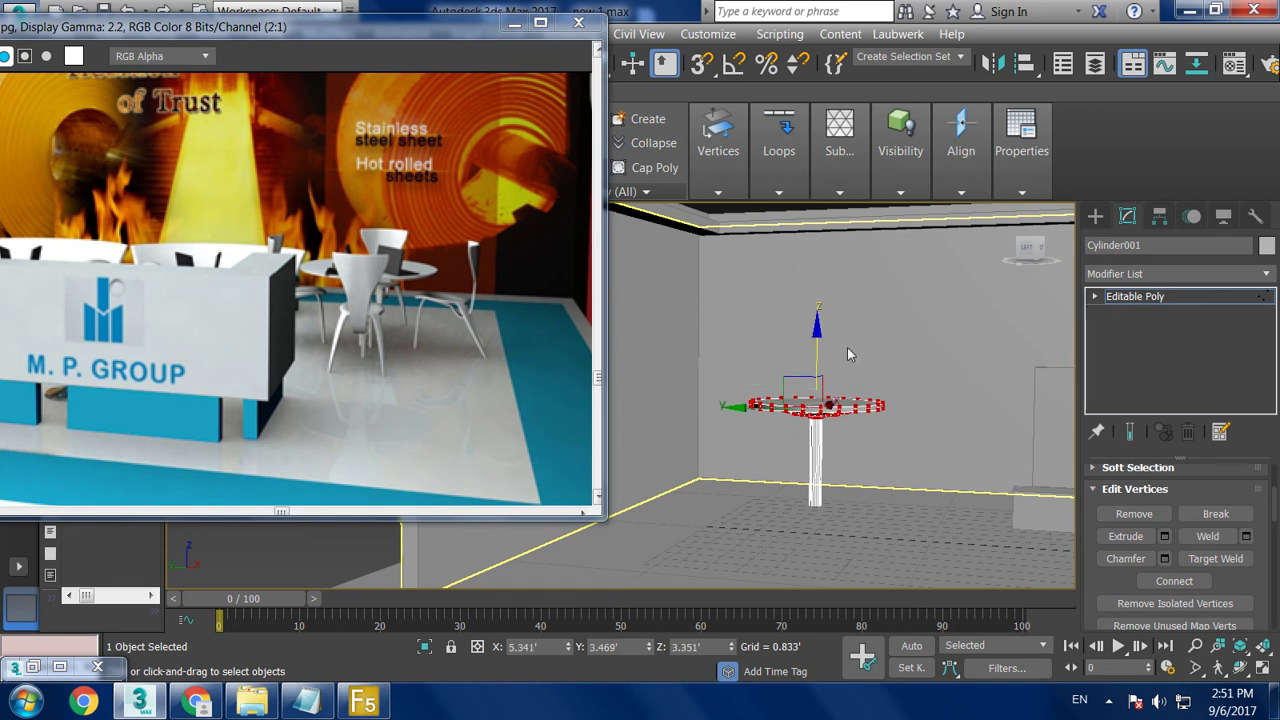
- Select the column's base vertices, return to object level and start Swift Loop
{"action": "middle_click_drag", "start_coordinate": [847, 350], "coordinate": [747, 402], "text": "alt"}
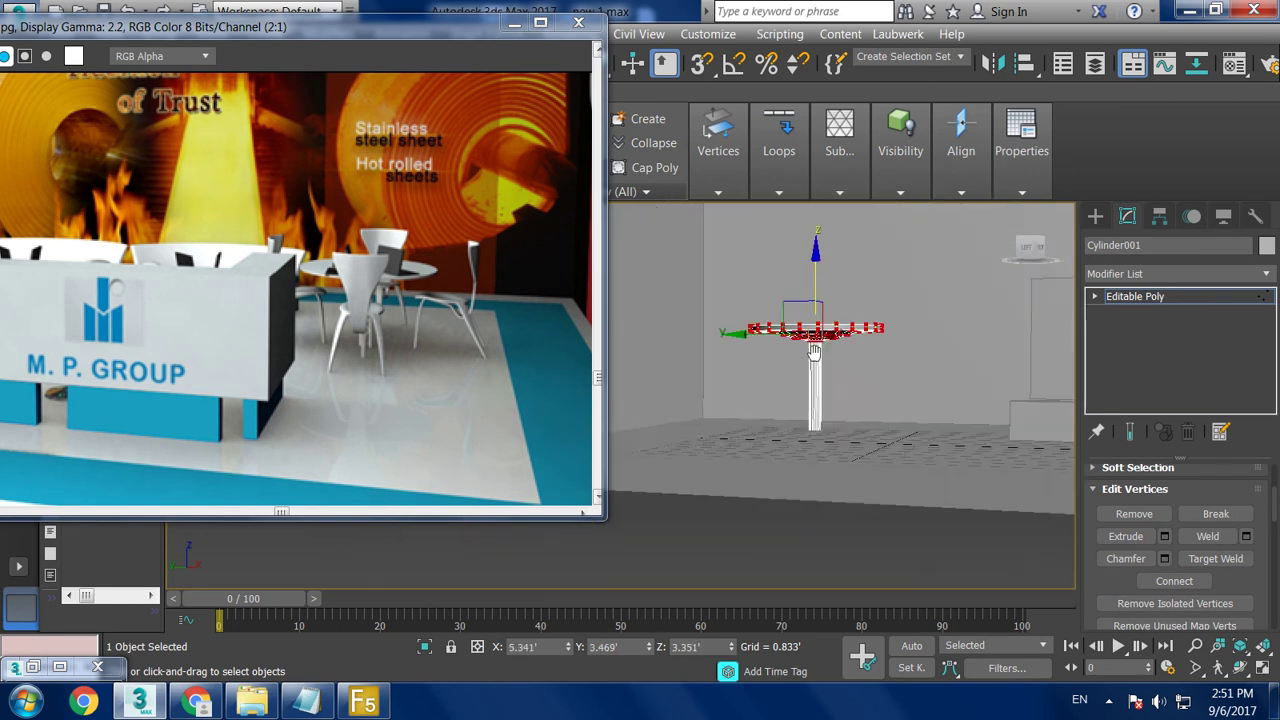
{"action": "left_click", "coordinate": [877, 497]}
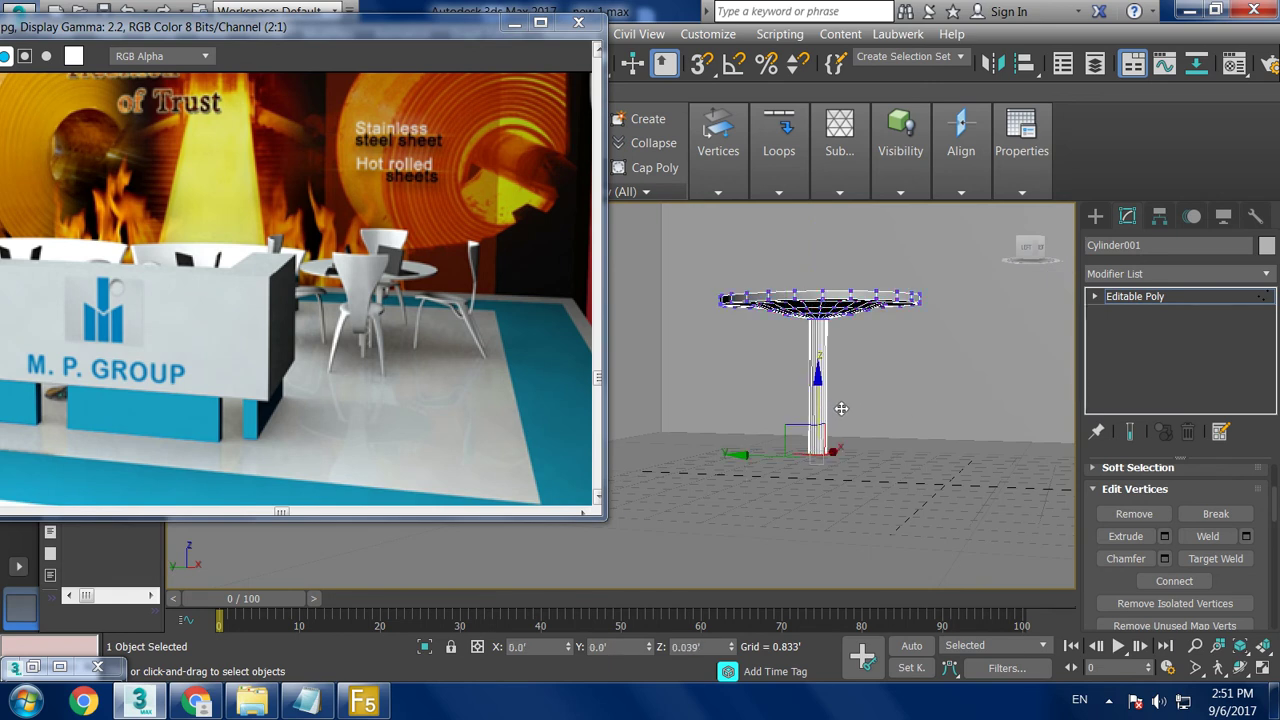
{"action": "scroll", "coordinate": [840, 420], "scroll_direction": "up", "scroll_amount": 5}
{"action": "middle_click_drag", "start_coordinate": [853, 441], "coordinate": [971, 417]}
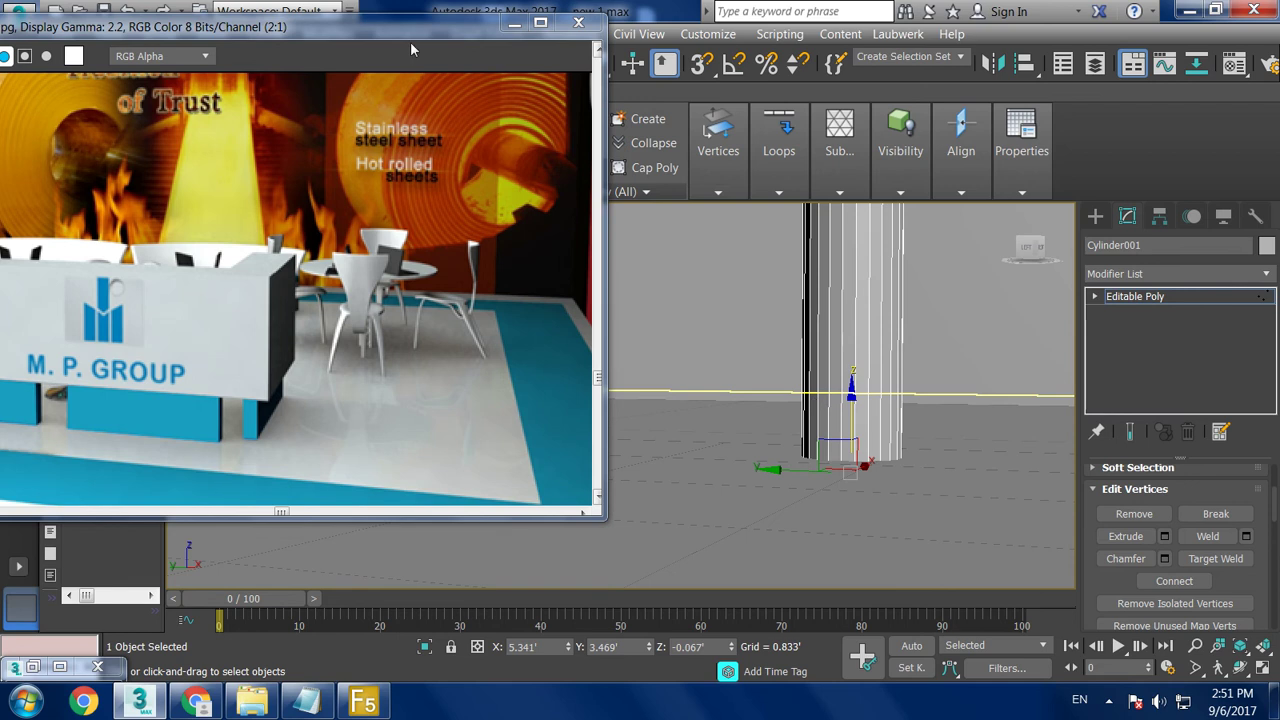
{"action": "left_click_drag", "start_coordinate": [377, 15], "coordinate": [287, 204]}
{"action": "left_click", "coordinate": [1136, 298]}
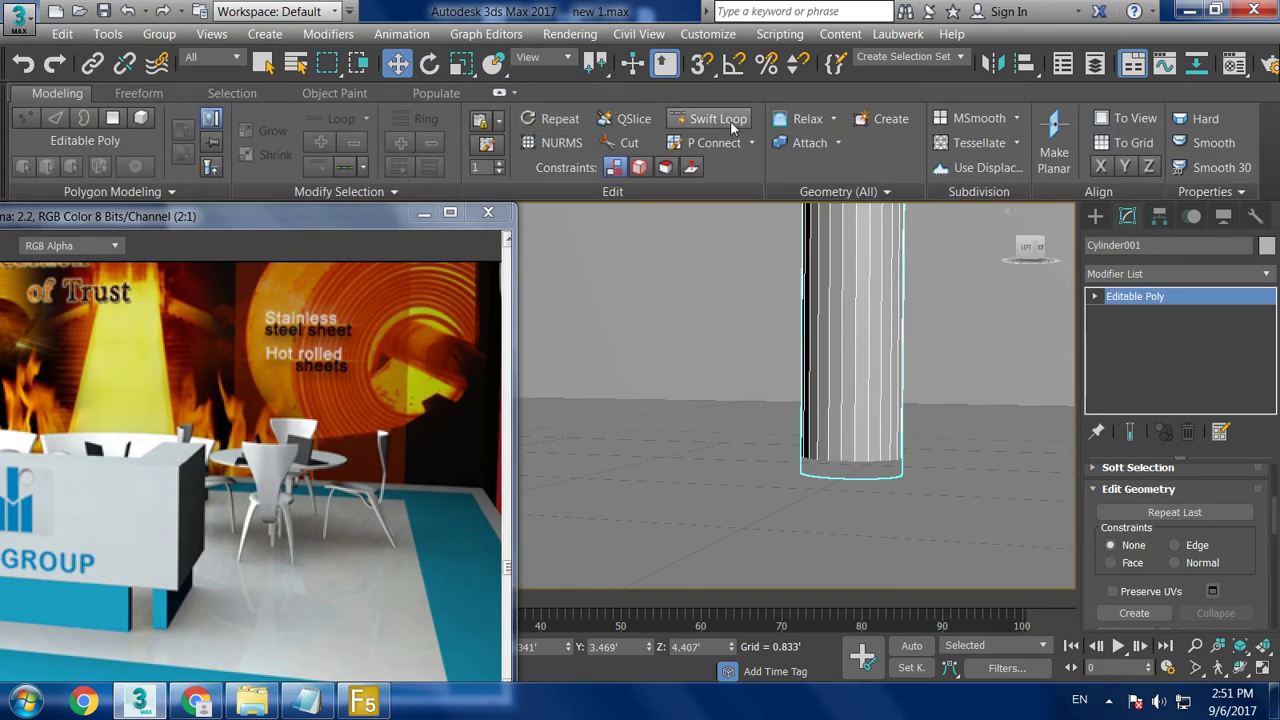
{"action": "left_click", "coordinate": [712, 119]}
- Select the column's bottom polygons in the Front view
{"action": "key", "text": "F3"}
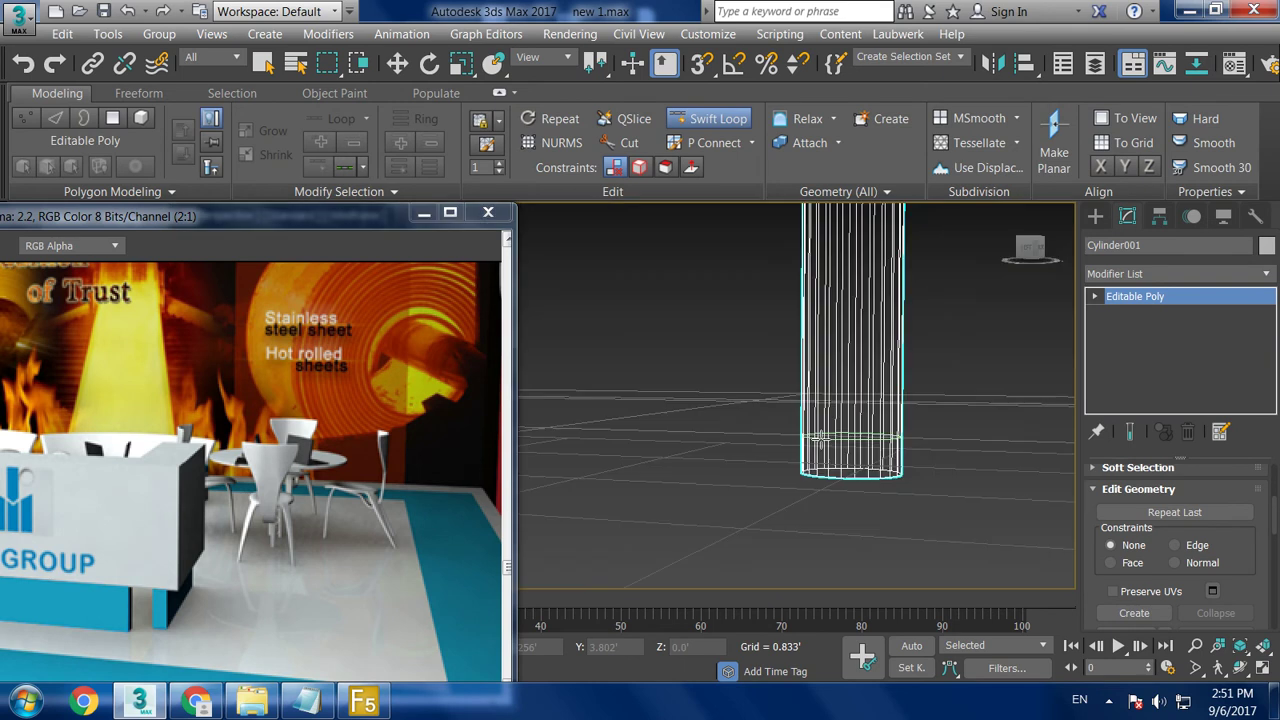
{"action": "key", "text": "F3"}
{"action": "key", "text": "4"}
{"action": "key", "text": "alt+w"}
{"action": "scroll", "coordinate": [834, 323], "scroll_direction": "up", "scroll_amount": 4}
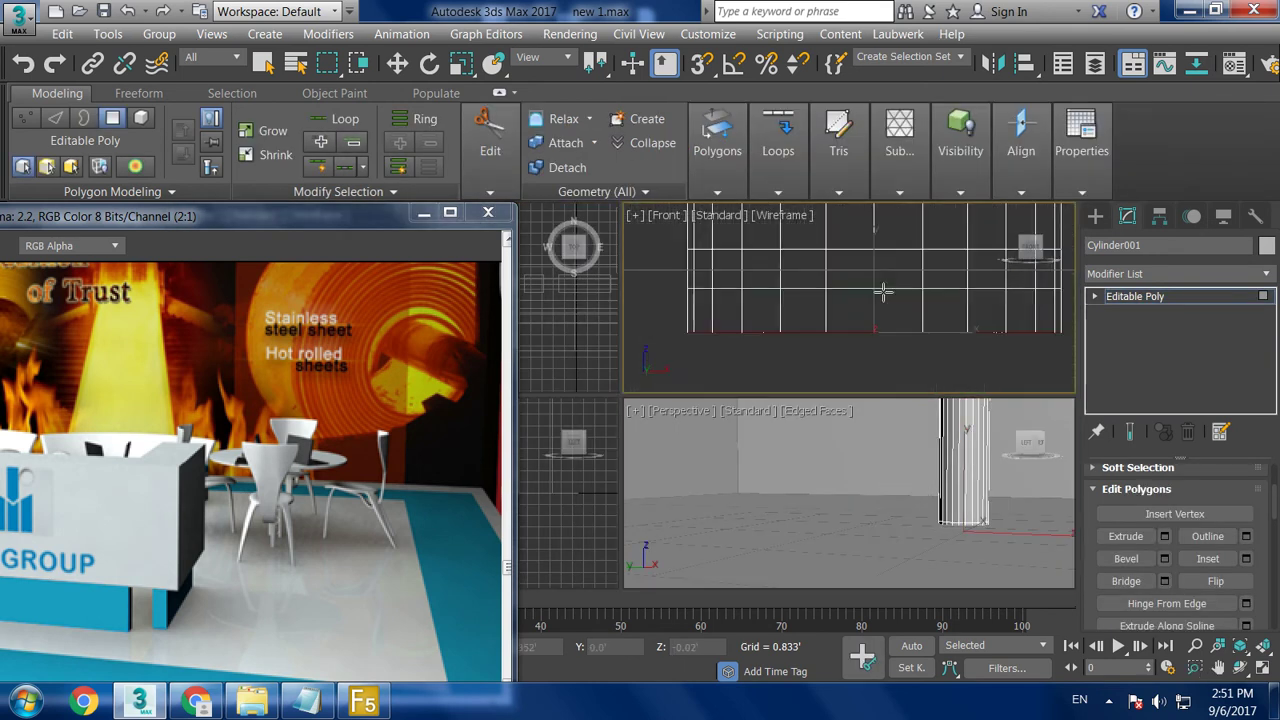
{"action": "key", "text": "w"}
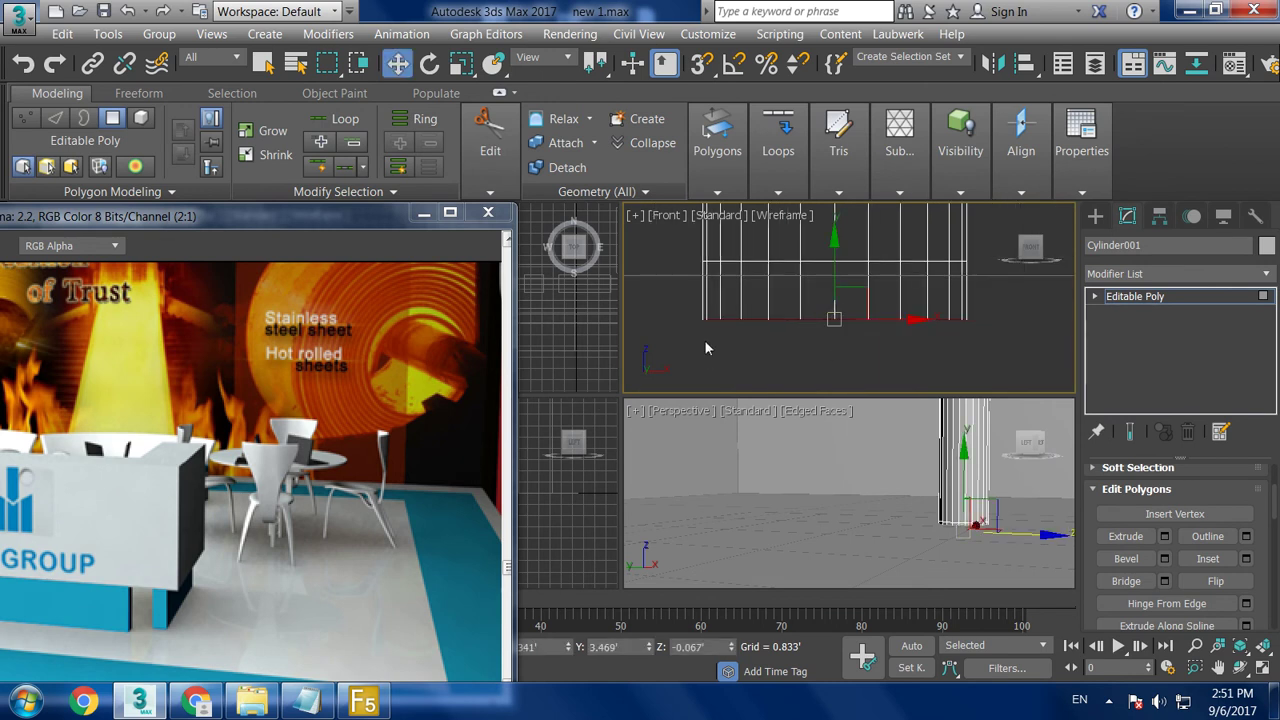
{"action": "left_click_drag", "start_coordinate": [691, 288], "coordinate": [985, 340]}
{"action": "key", "text": "alt+w"}
{"action": "key", "text": "alt+w"}
{"action": "right_click", "coordinate": [828, 466]}
{"action": "key", "text": "alt+w"}
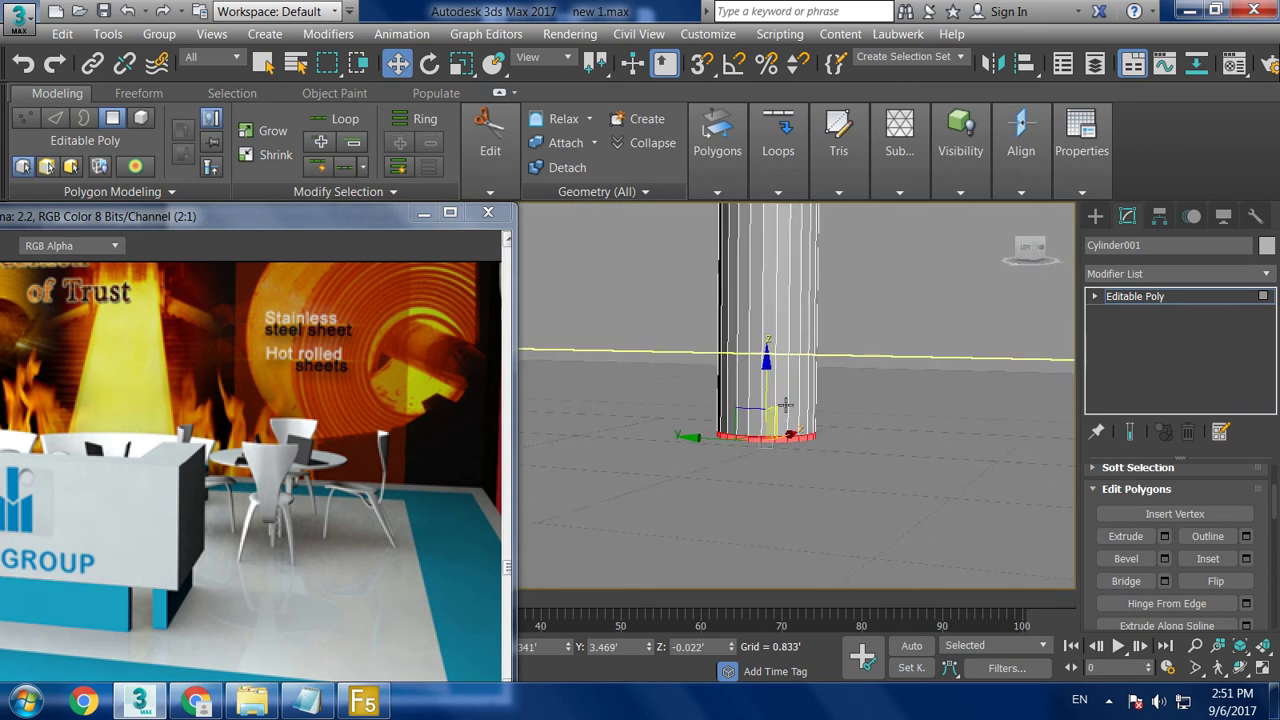
- Extrude the bottom polygons by Local Normal, height 0.297, then select the base plate's outer vertices
{"action": "left_click", "coordinate": [1164, 536]}
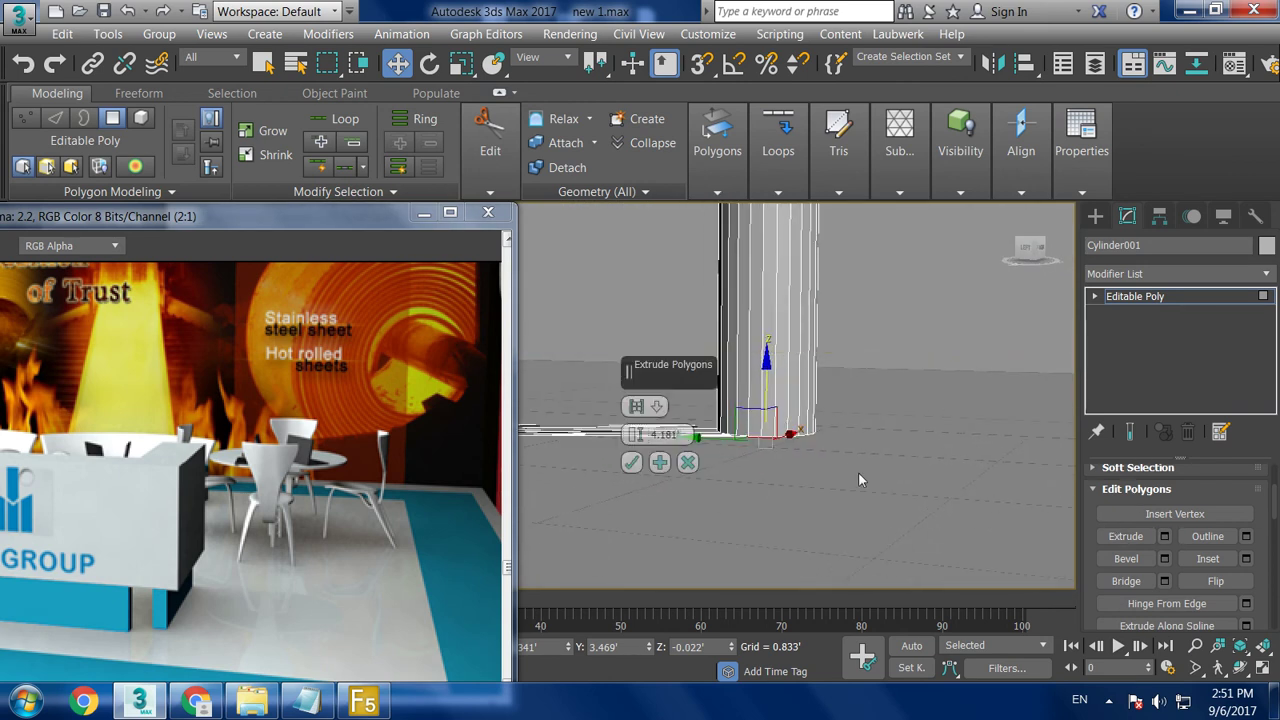
{"action": "left_click", "coordinate": [636, 405]}
{"action": "left_click", "coordinate": [662, 434]}
{"action": "type", "text": "0.297"}
{"action": "key", "text": "Return"}
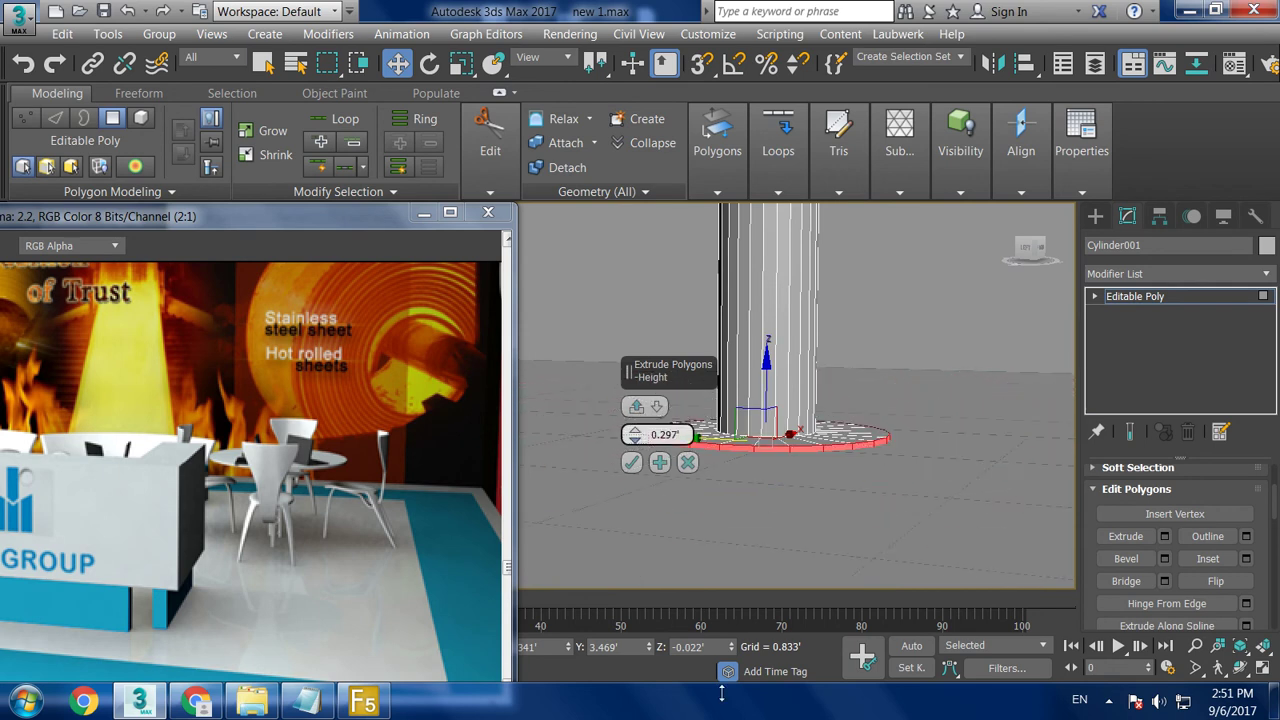
{"action": "left_click", "coordinate": [631, 462]}
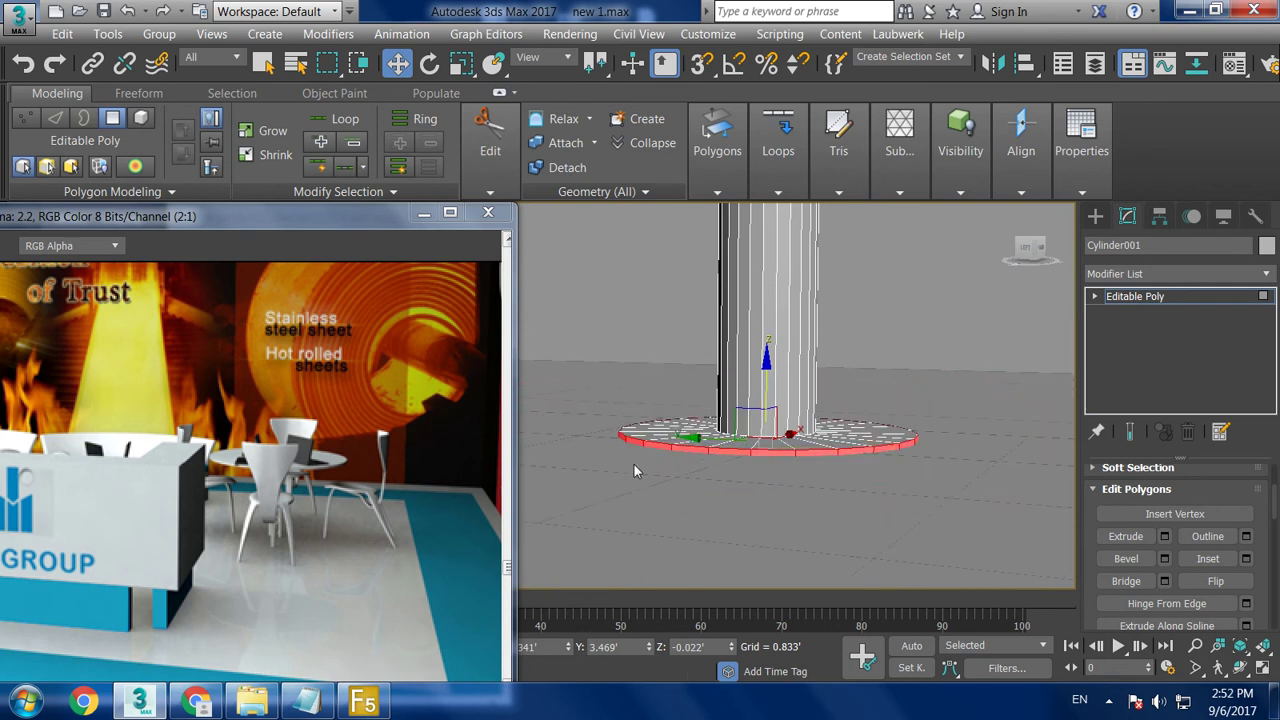
{"action": "key", "text": "1"}
{"action": "left_click_drag", "start_coordinate": [1081, 584], "coordinate": [1078, 582]}
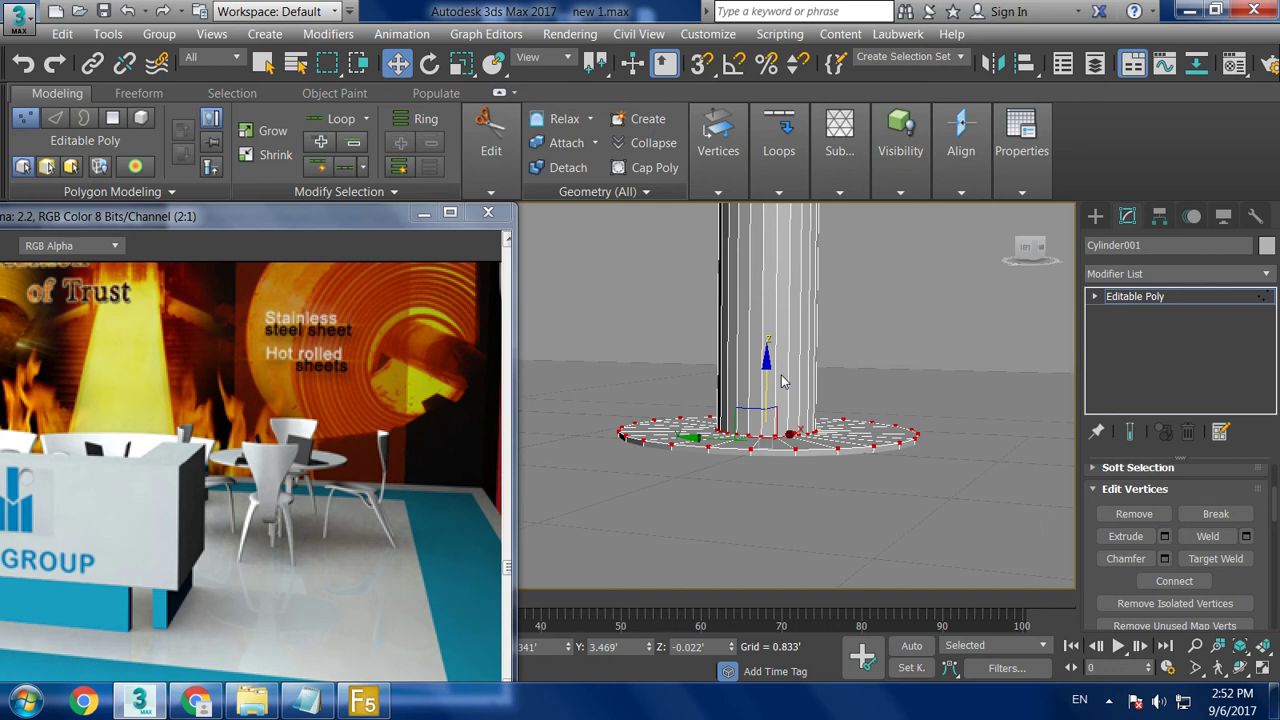
- Raise the base ring vertices slightly in Z, check the foot, then exit Vertex mode
{"action": "left_click_drag", "start_coordinate": [766, 375], "coordinate": [788, 374]}
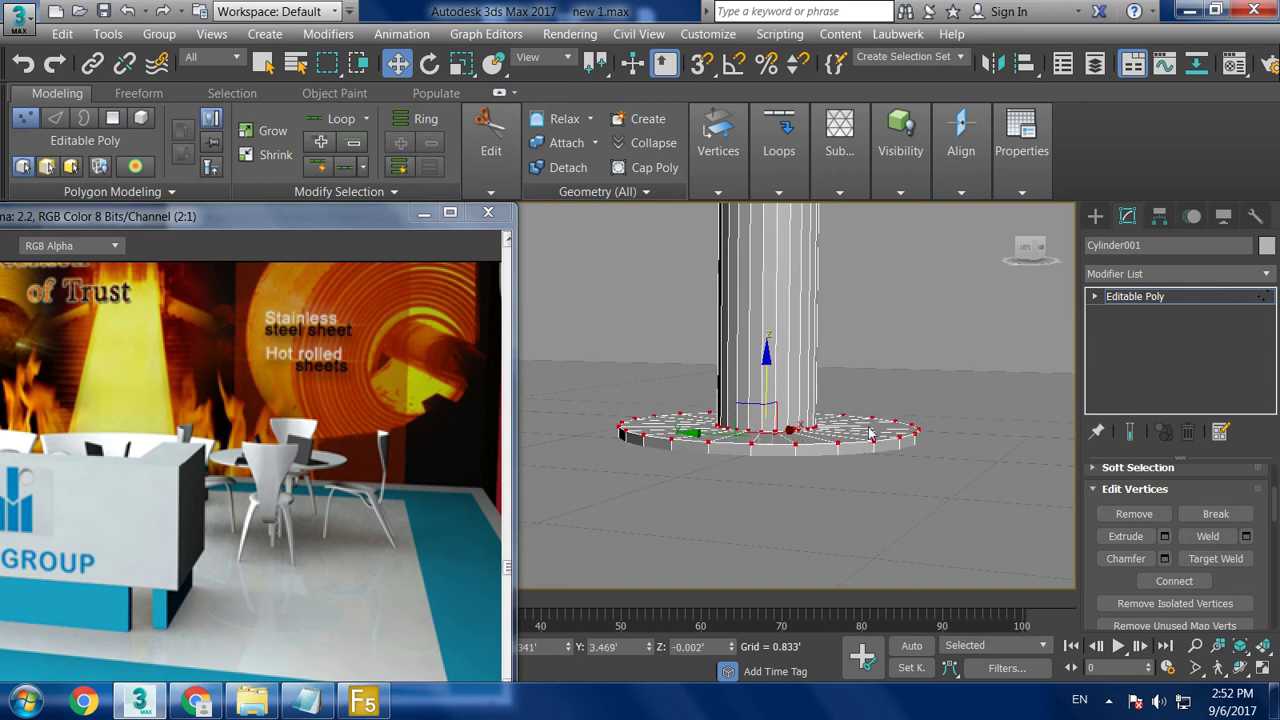
{"action": "scroll", "coordinate": [870, 432], "scroll_direction": "down", "scroll_amount": 2}
{"action": "scroll", "coordinate": [860, 445], "scroll_direction": "down", "scroll_amount": 2}
{"action": "scroll", "coordinate": [845, 475], "scroll_direction": "down", "scroll_amount": 3}
{"action": "scroll", "coordinate": [838, 465], "scroll_direction": "down", "scroll_amount": 1}
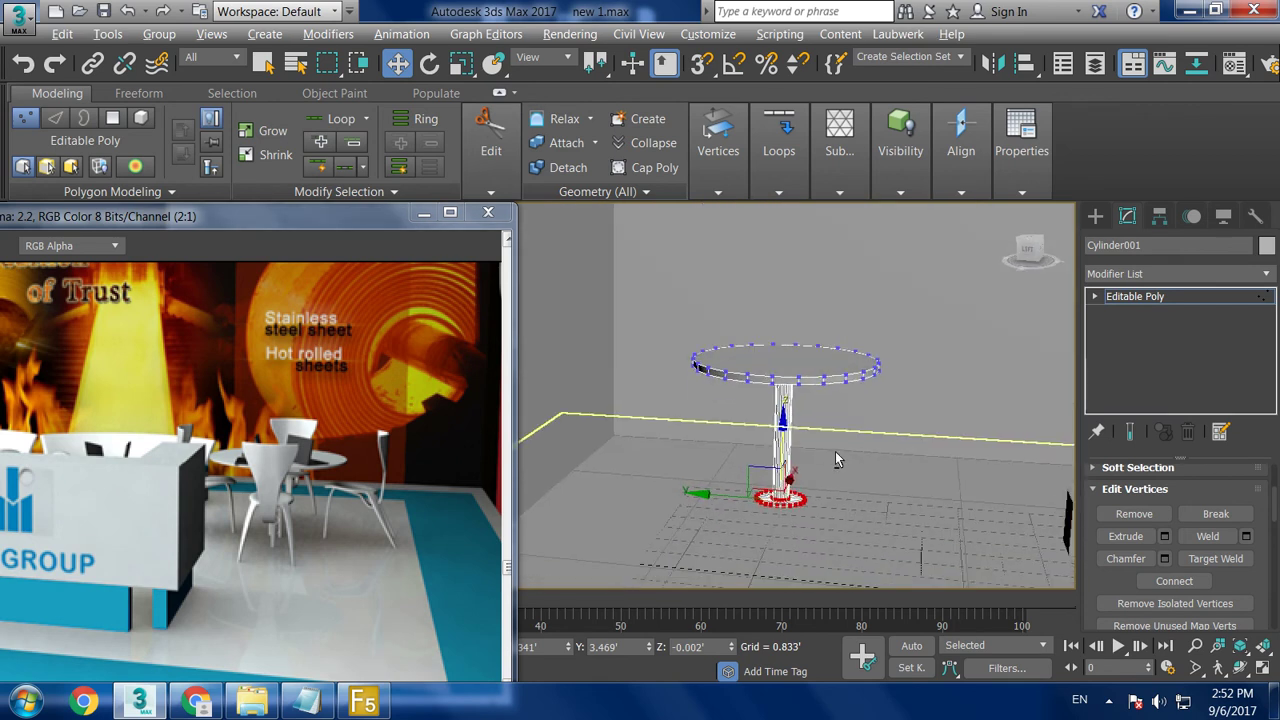
{"action": "middle_click_drag", "start_coordinate": [835, 458], "coordinate": [872, 479], "text": "alt"}
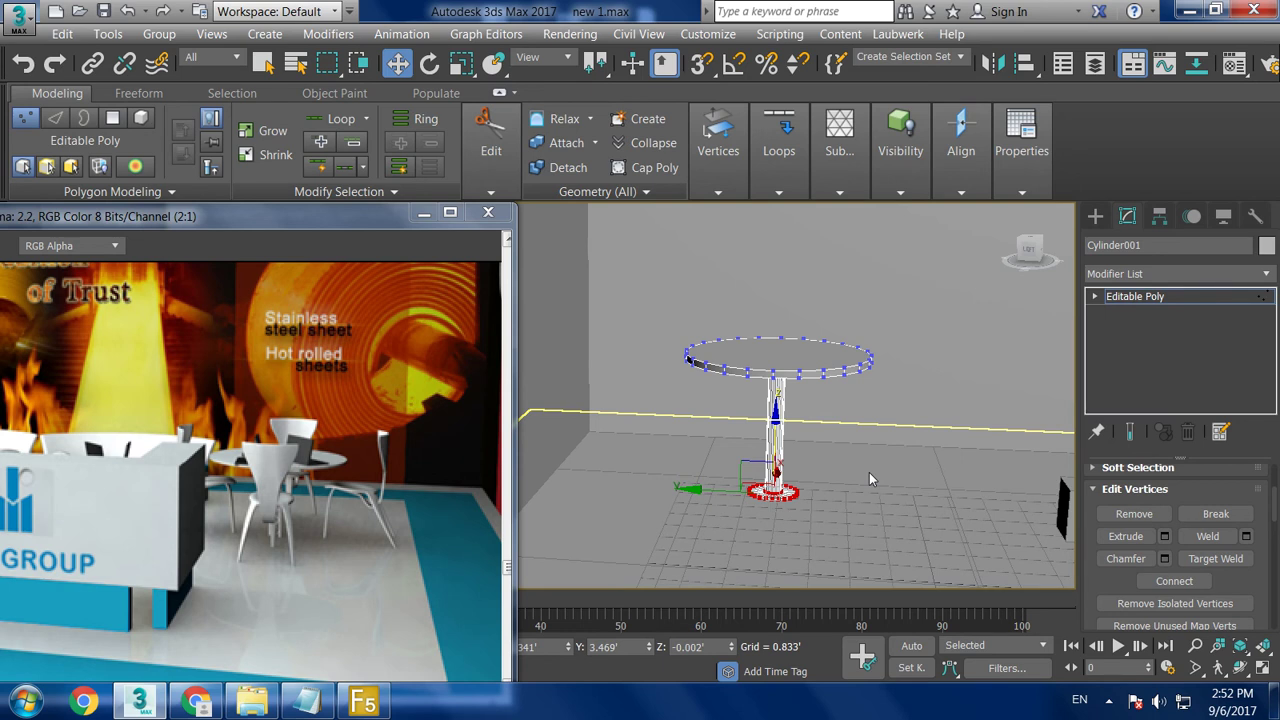
{"action": "middle_click_drag", "start_coordinate": [869, 472], "coordinate": [795, 420], "text": "alt"}
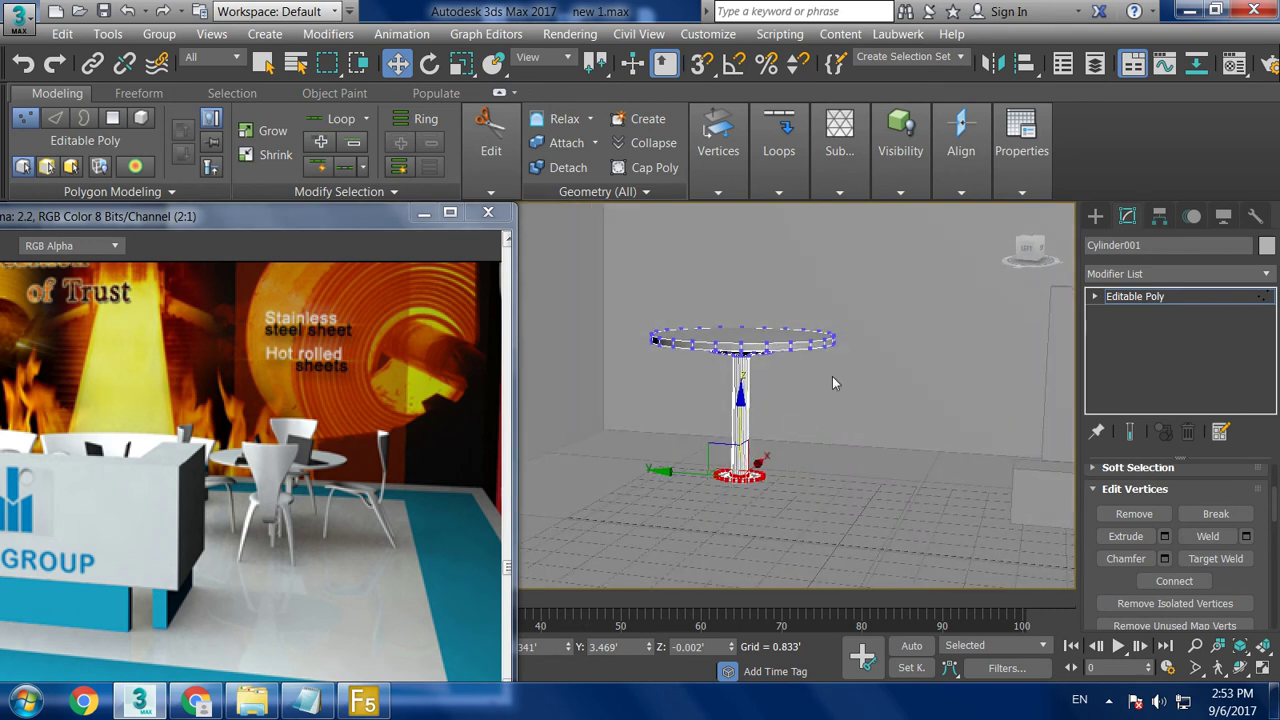
{"action": "left_click", "coordinate": [1130, 294]}
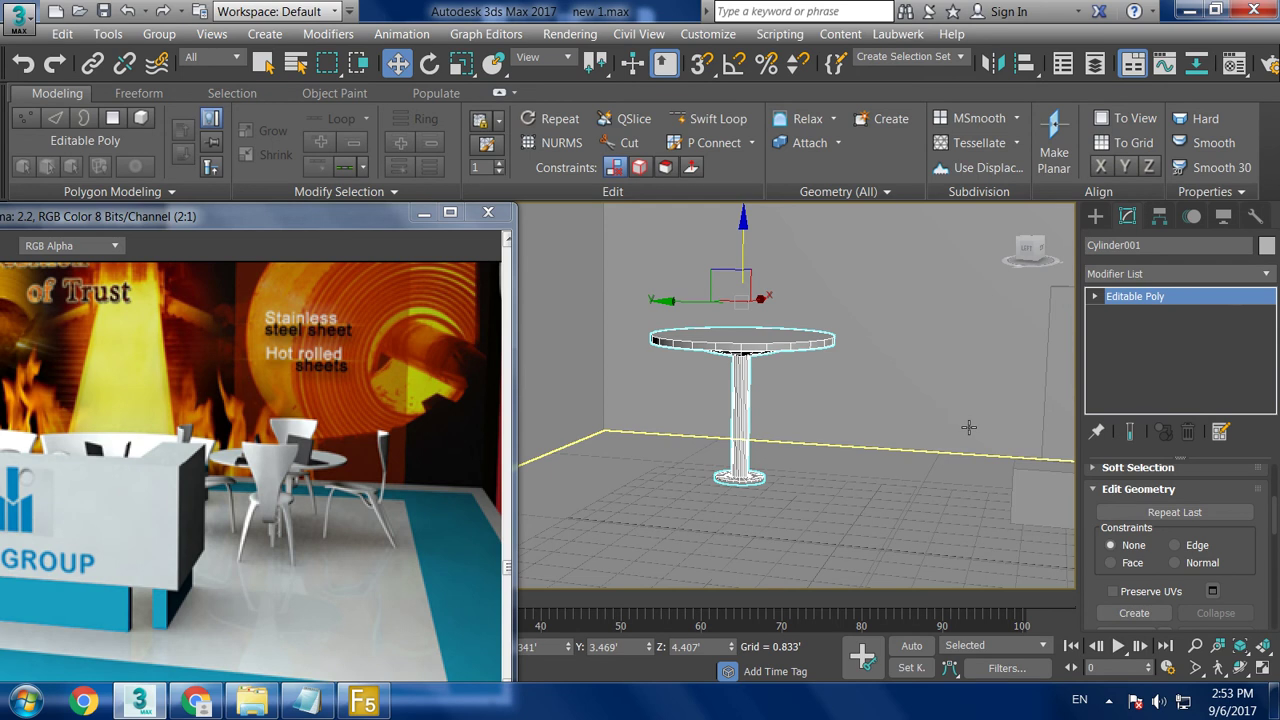
- Draw a thin, tall box beside the round pedestal table as the chair backrest
{"action": "left_click", "coordinate": [1094, 218]}
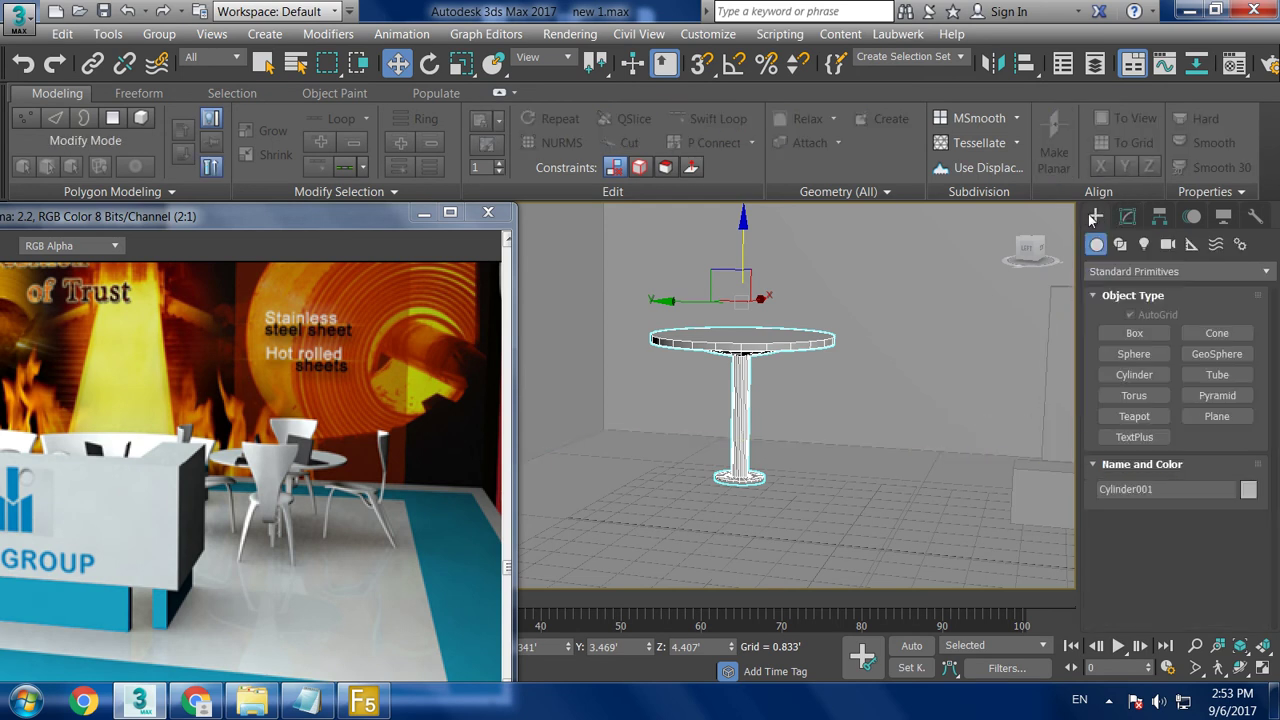
{"action": "left_click", "coordinate": [1134, 333]}
{"action": "mouse_move", "coordinate": [838, 480]}
{"action": "middle_mouse_down", "text": "alt"}
{"action": "mouse_move", "coordinate": [853, 540]}
{"action": "mouse_move", "coordinate": [835, 470]}
{"action": "middle_mouse_up", "text": "alt"}
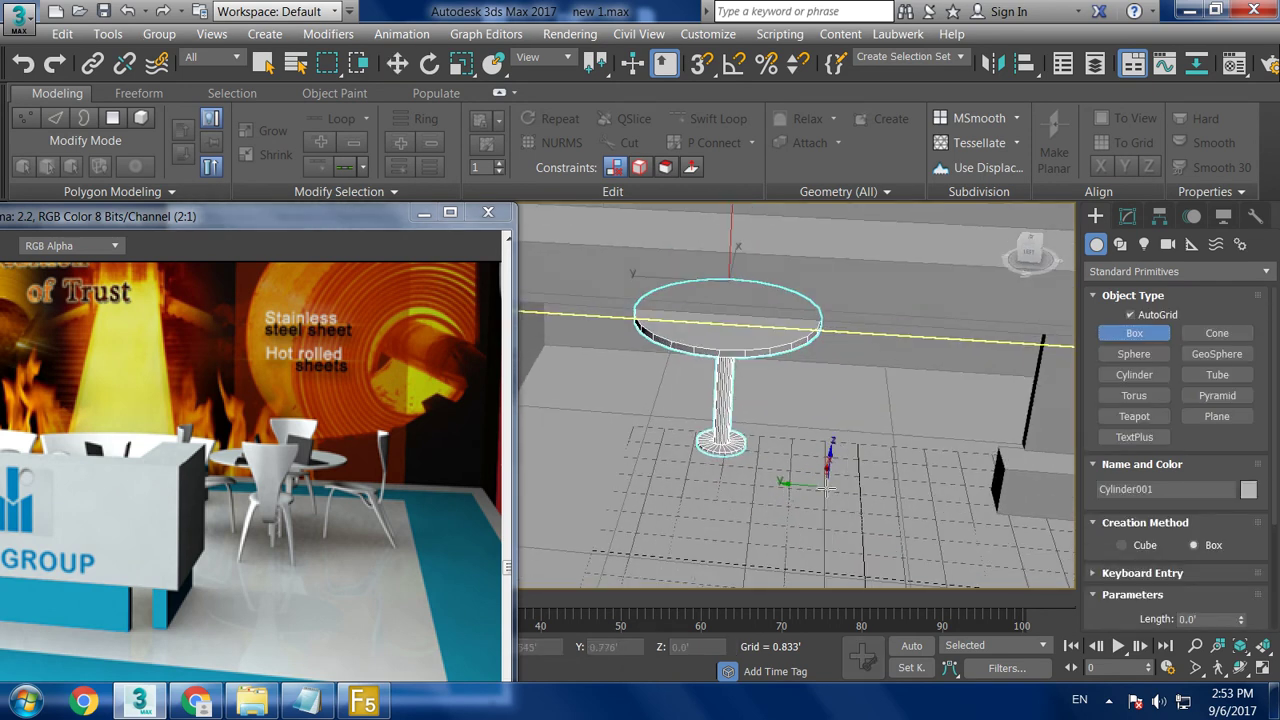
{"action": "left_click_drag", "start_coordinate": [838, 460], "coordinate": [845, 510]}
{"action": "left_click", "coordinate": [850, 397]}
{"action": "mouse_move", "coordinate": [846, 397]}
{"action": "middle_mouse_down", "text": "alt"}
{"action": "mouse_move", "coordinate": [830, 414]}
{"action": "mouse_move", "coordinate": [848, 439]}
{"action": "middle_mouse_up", "text": "alt"}
- Lift the backrest box to Z 1.318' off the floor
{"action": "key", "text": "w"}
{"action": "left_click_drag", "start_coordinate": [848, 439], "coordinate": [850, 385]}
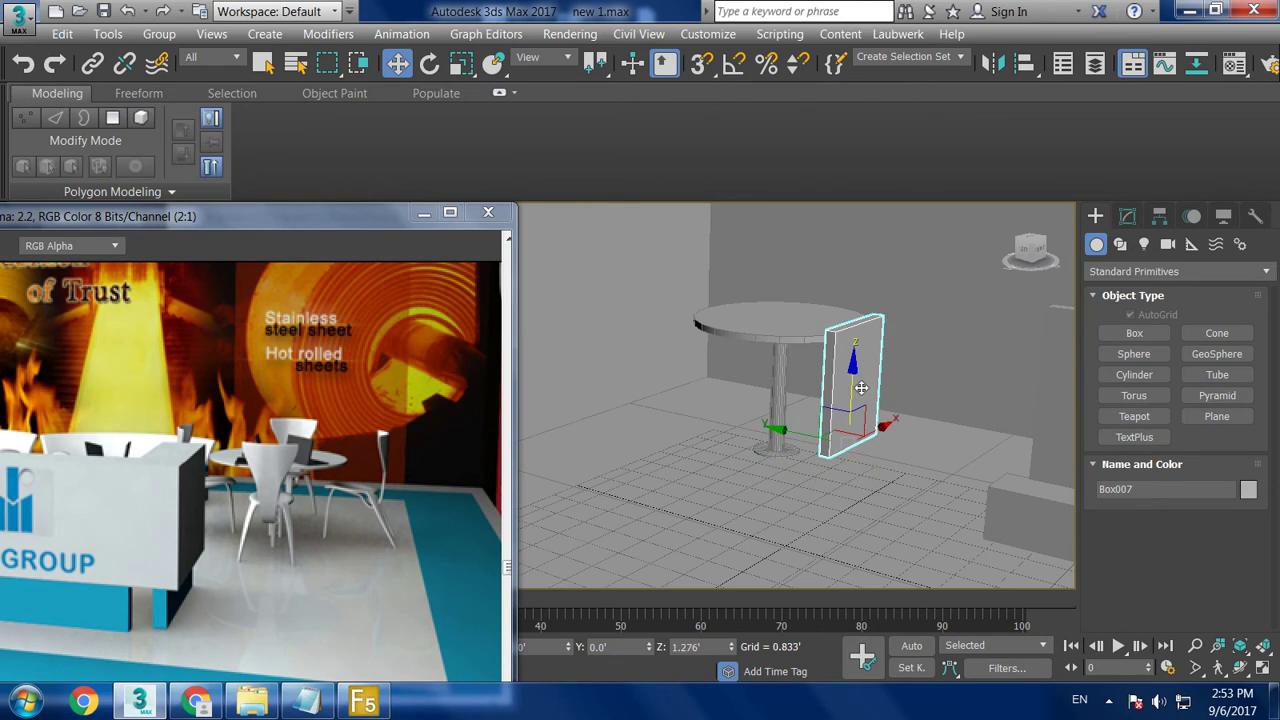
{"action": "mouse_move", "coordinate": [850, 385]}
{"action": "middle_mouse_down", "text": "alt"}
{"action": "mouse_move", "coordinate": [920, 403]}
{"action": "mouse_move", "coordinate": [808, 440]}
{"action": "middle_mouse_up", "text": "alt"}
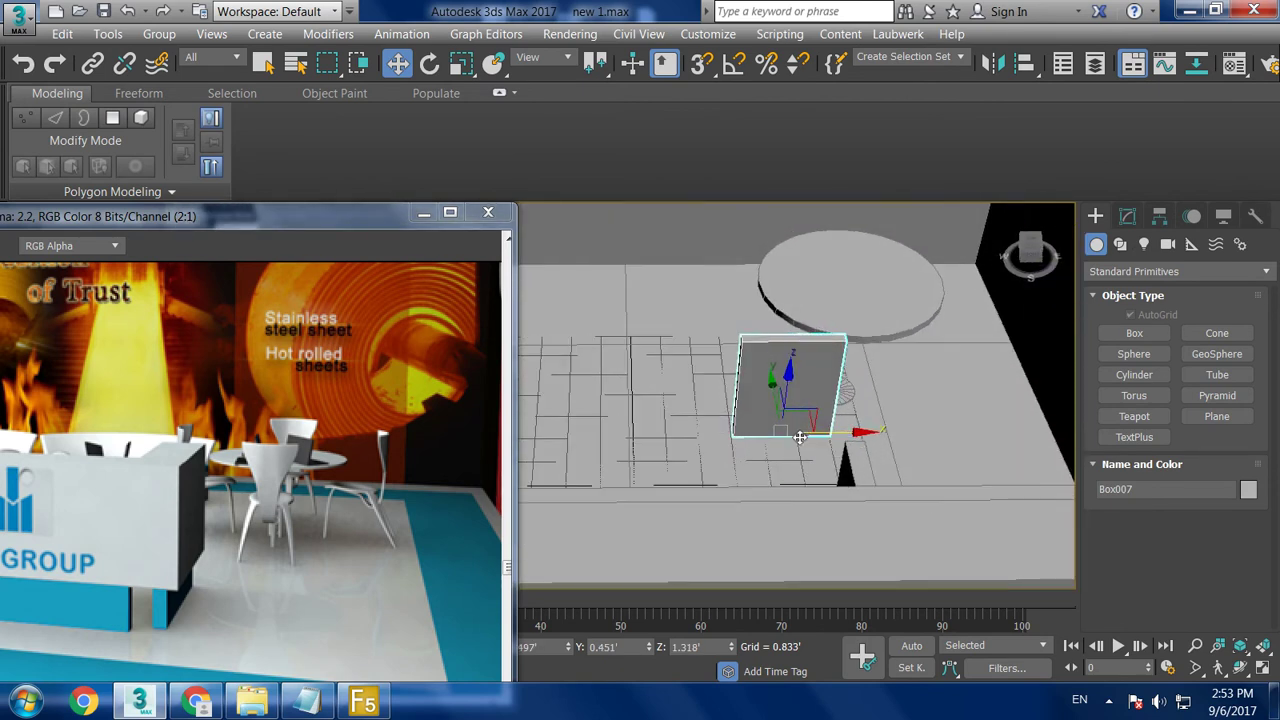
{"action": "left_click", "coordinate": [1126, 217]}
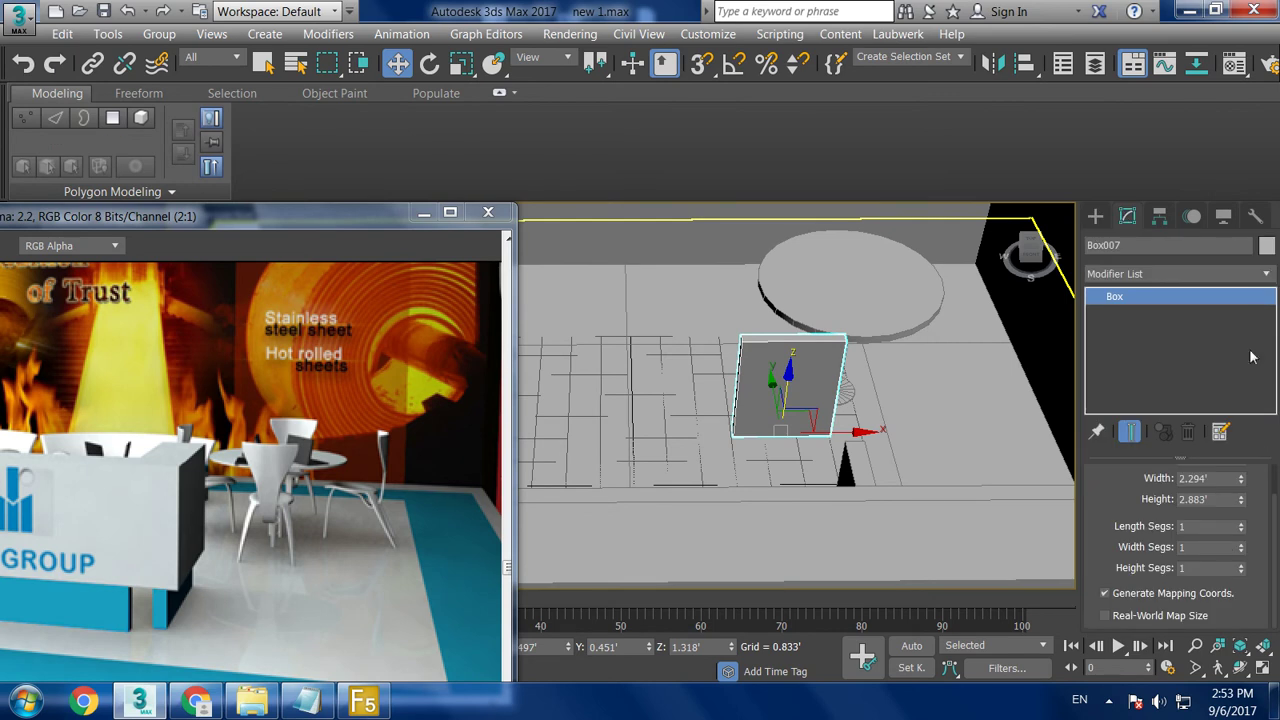
- Set the box's length, width and height segments to 5 each
{"action": "left_click", "coordinate": [1217, 526]}
{"action": "type", "text": "5"}
{"action": "key", "text": "Tab"}
{"action": "type", "text": "5"}
{"action": "key", "text": "Tab"}
{"action": "type", "text": "5"}
- Add a Taper modifier with an amount of 0.45 to the backrest
{"action": "left_click", "coordinate": [1265, 274]}
{"action": "key", "text": "t"}
{"action": "key", "text": "Home"}
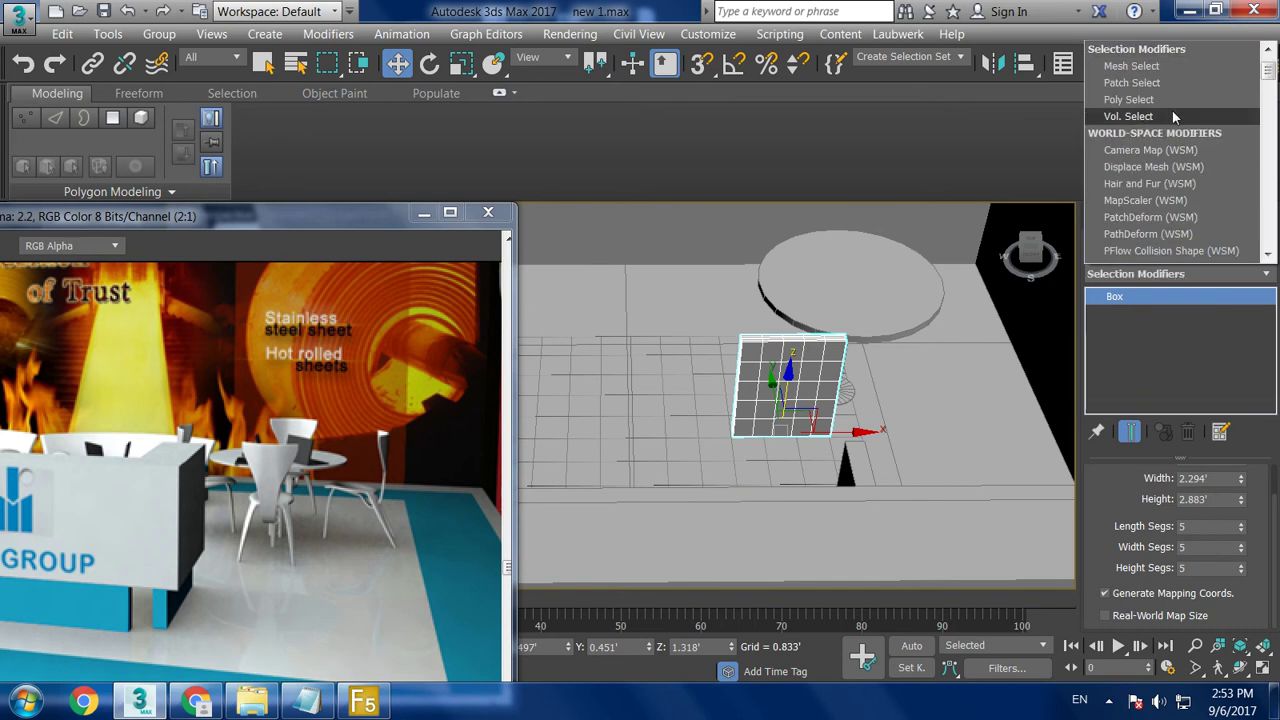
{"action": "key", "text": "t"}
{"action": "left_click", "coordinate": [1150, 50]}
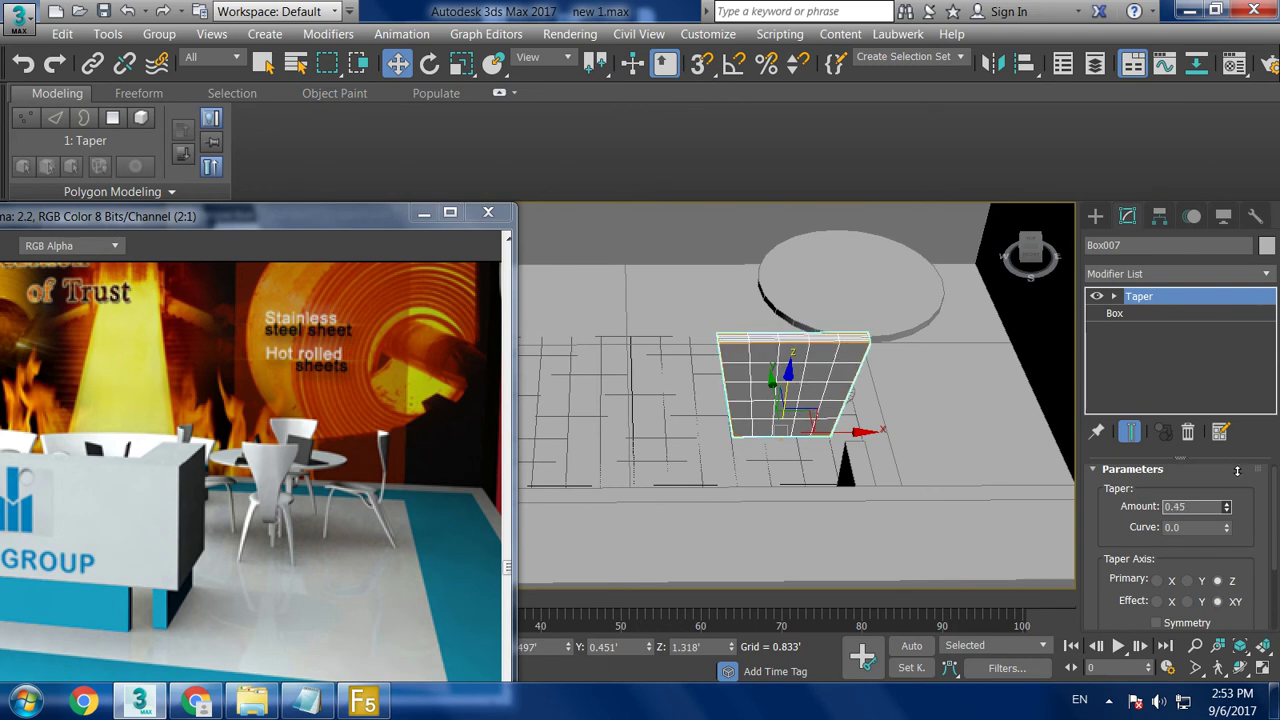
- Narrow the base box width to 1.56' and reduce its length segments to 3
{"action": "left_click", "coordinate": [1160, 314]}
{"action": "left_click_drag", "start_coordinate": [1241, 514], "coordinate": [1249, 546]}
{"action": "mouse_move", "coordinate": [884, 419]}
{"action": "middle_mouse_down", "text": "alt"}
{"action": "mouse_move", "coordinate": [884, 394]}
{"action": "mouse_move", "coordinate": [824, 366]}
{"action": "mouse_move", "coordinate": [923, 367]}
{"action": "middle_mouse_up", "text": "alt"}
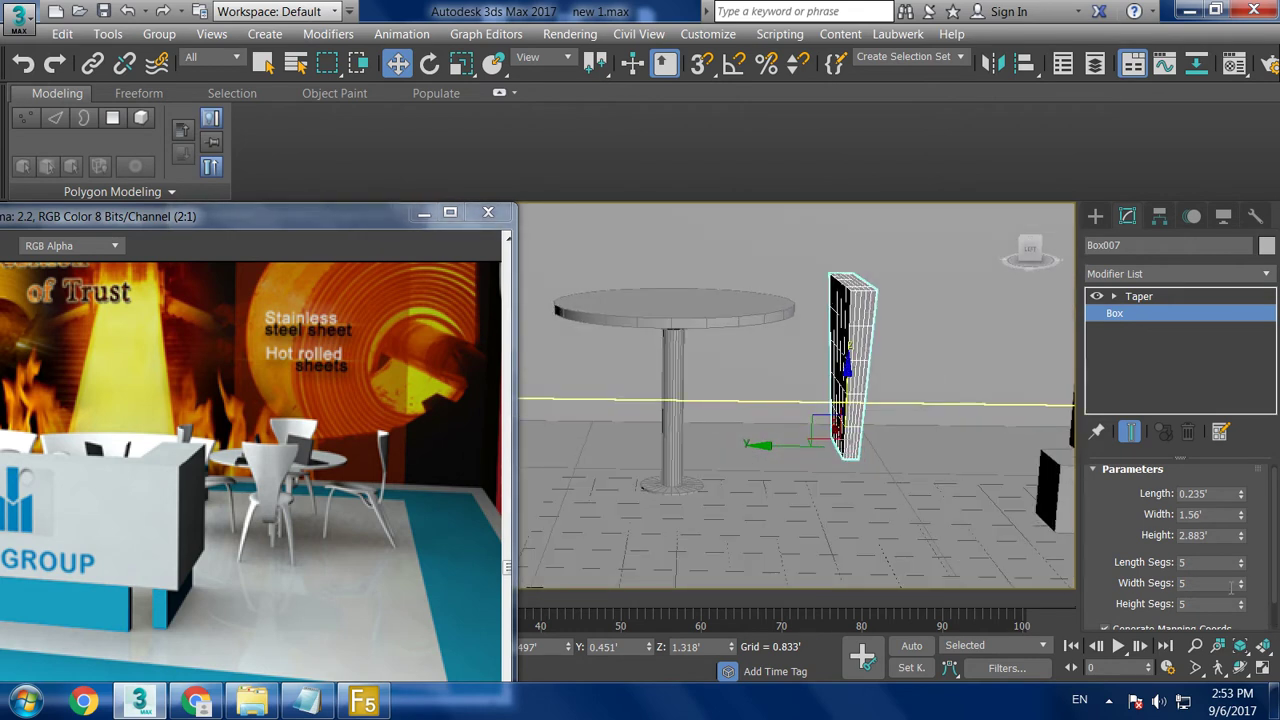
{"action": "mouse_move", "coordinate": [1241, 608]}
{"action": "left_mouse_down"}
{"action": "mouse_move", "coordinate": [1242, 622]}
{"action": "mouse_move", "coordinate": [1245, 558]}
{"action": "left_mouse_up"}
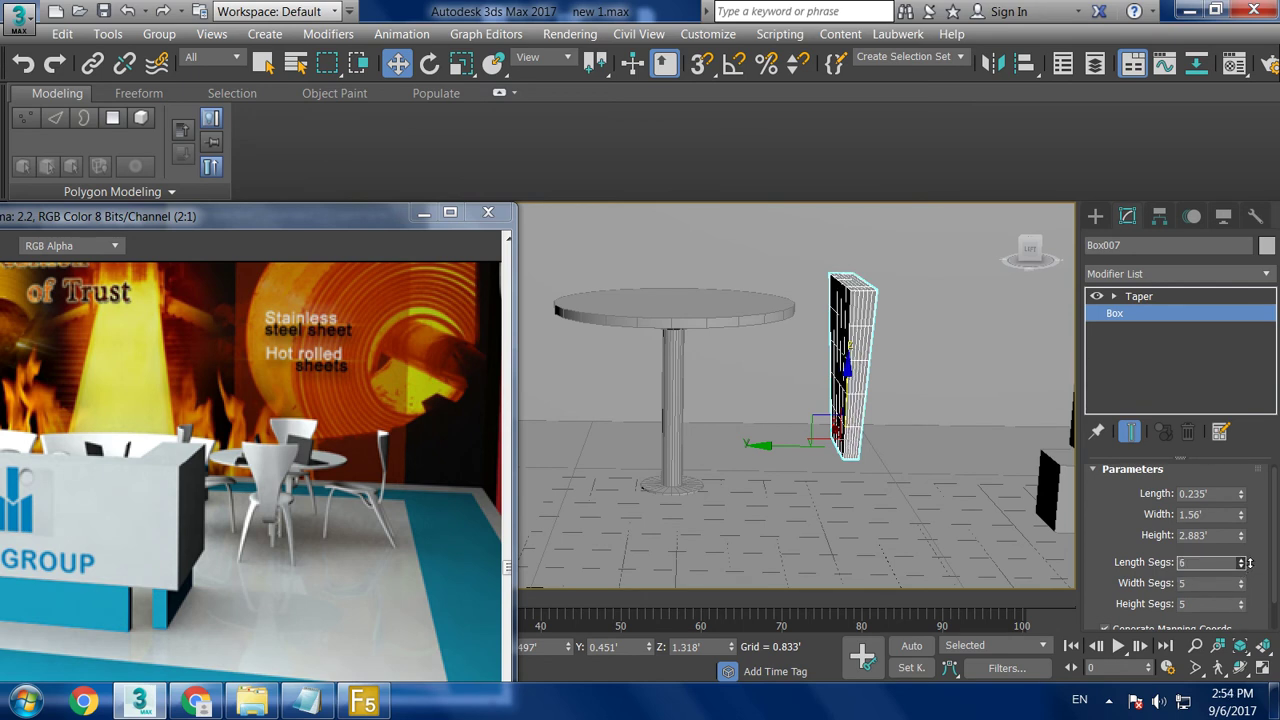
{"action": "middle_click_drag", "start_coordinate": [741, 327], "coordinate": [760, 400], "text": "alt"}
{"action": "left_click", "coordinate": [1175, 273]}
- Collapse the tapered backrest into an Editable Poly
{"action": "key", "text": "f"}
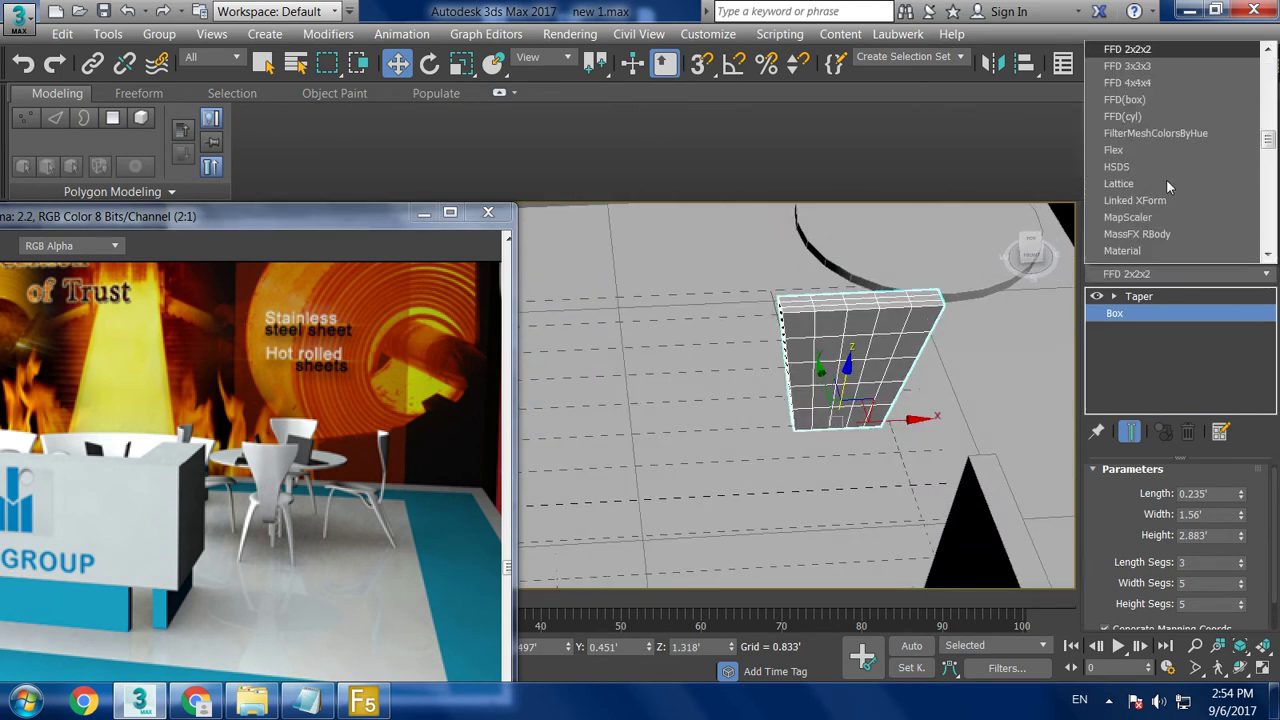
{"action": "left_click", "coordinate": [1153, 99]}
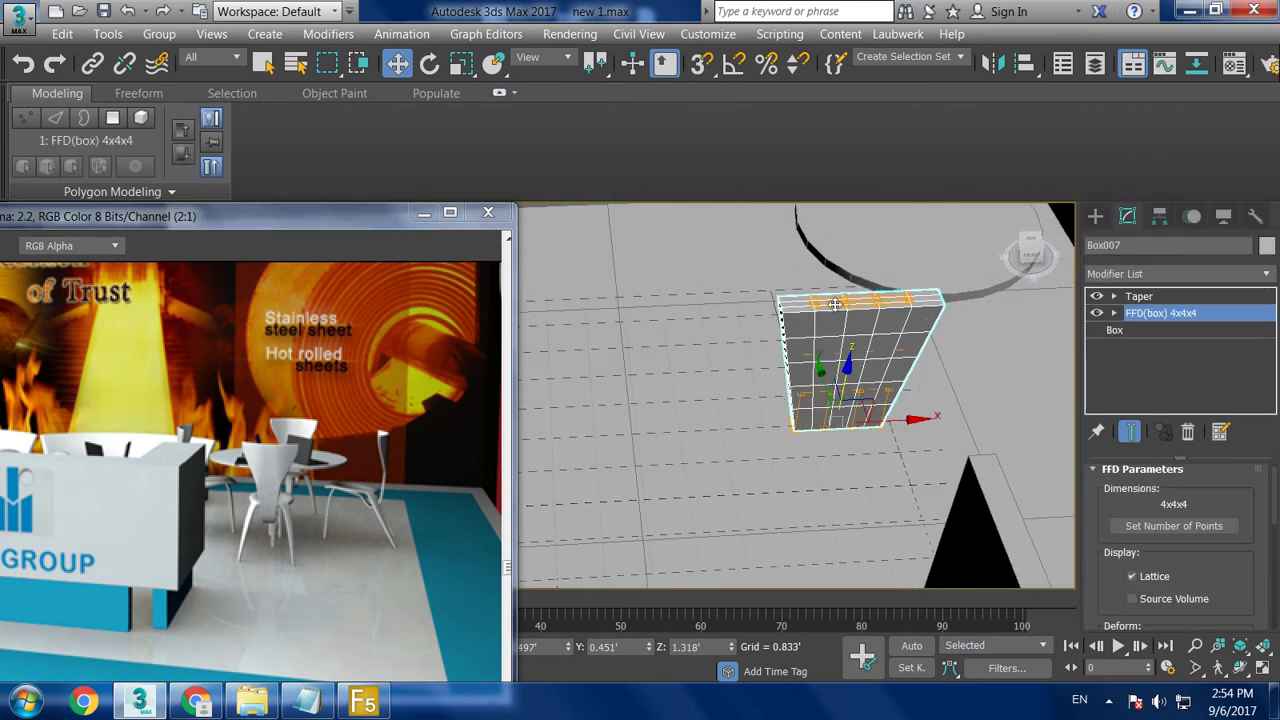
{"action": "left_click", "coordinate": [1142, 297]}
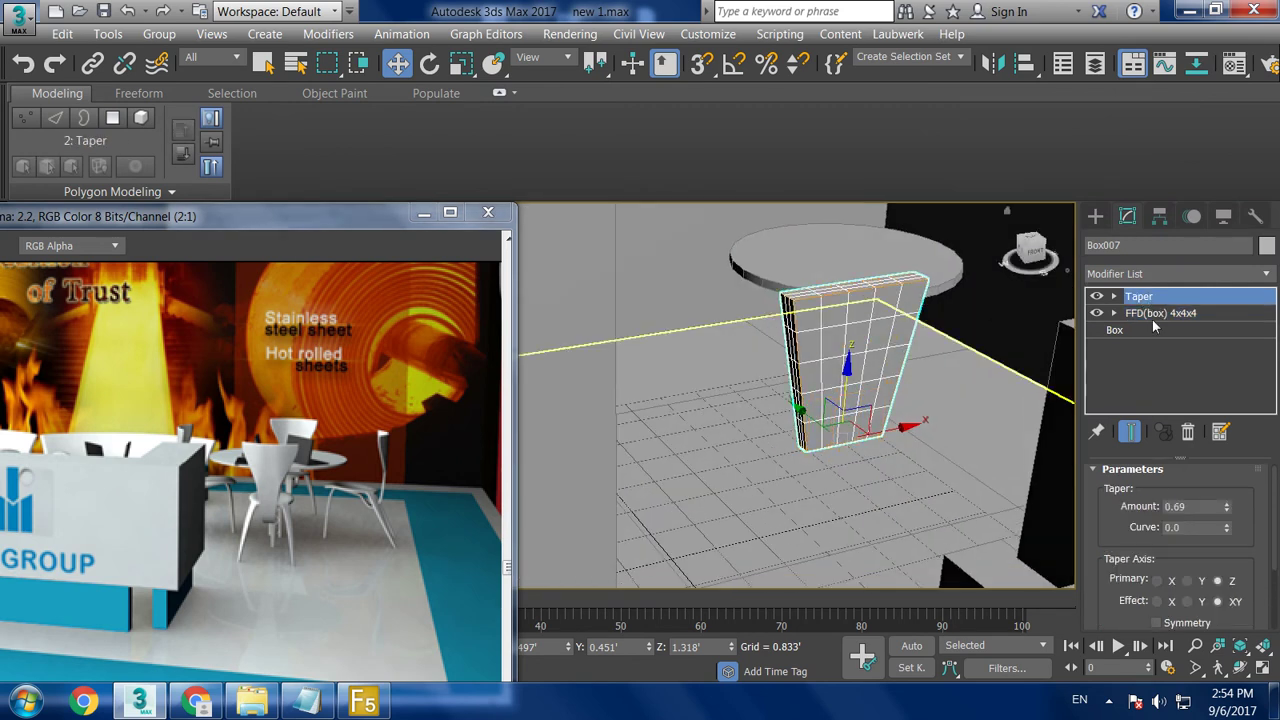
{"action": "right_click", "coordinate": [861, 317]}
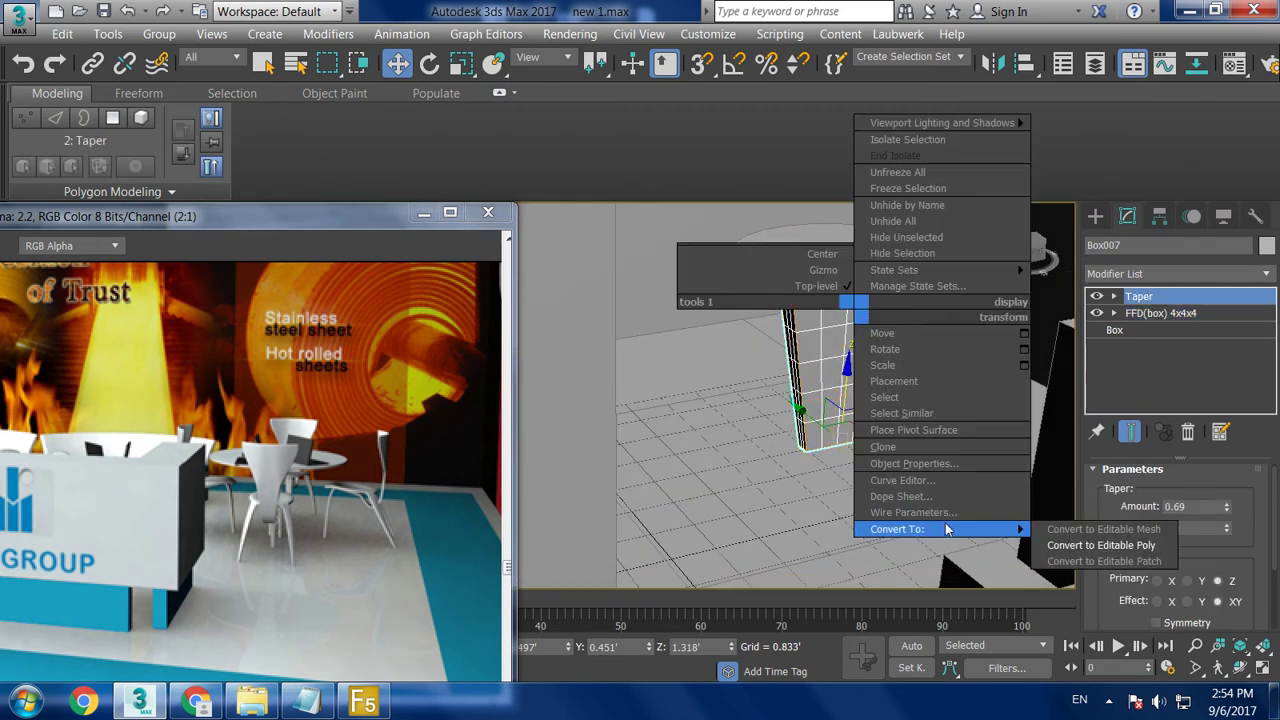
{"action": "left_click", "coordinate": [1080, 550]}
- Add an FFD(box) 4x4x4 modifier to the backrest and switch to the Front view
{"action": "left_click", "coordinate": [1270, 273]}
{"action": "scroll", "coordinate": [1158, 117], "scroll_direction": "down", "scroll_amount": 5}
{"action": "left_click", "coordinate": [1150, 80]}
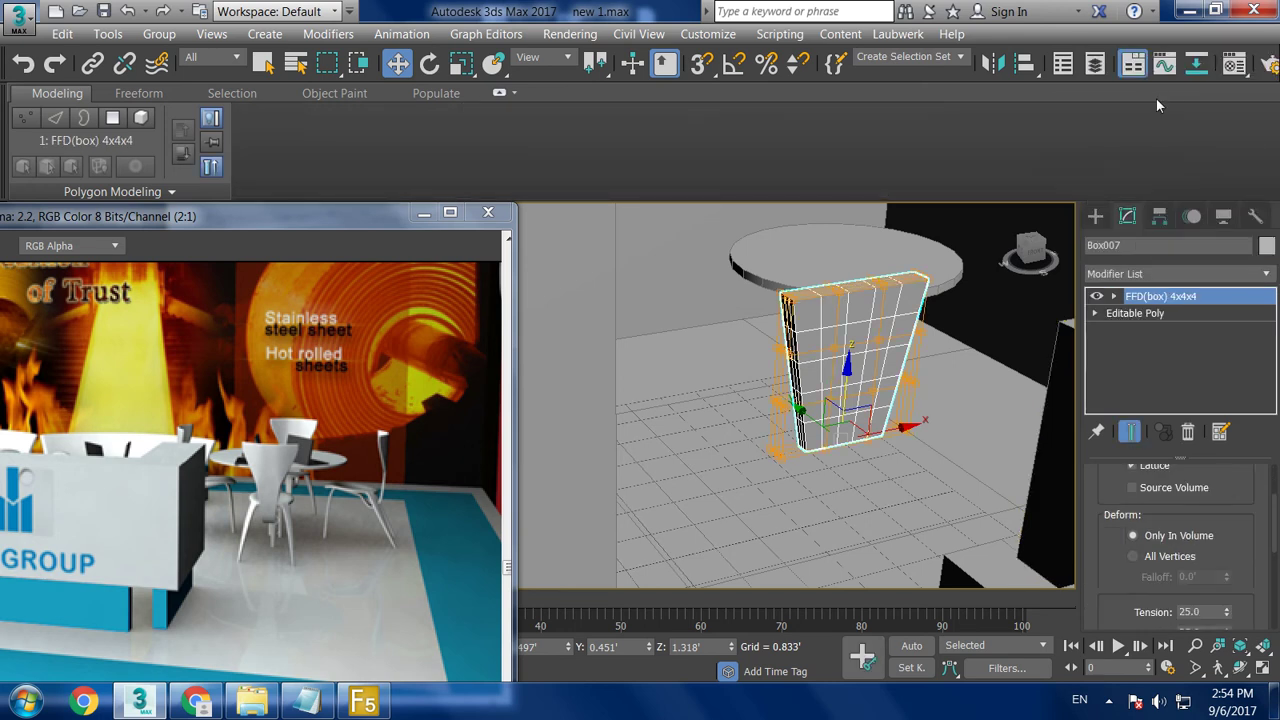
{"action": "key", "text": "f"}
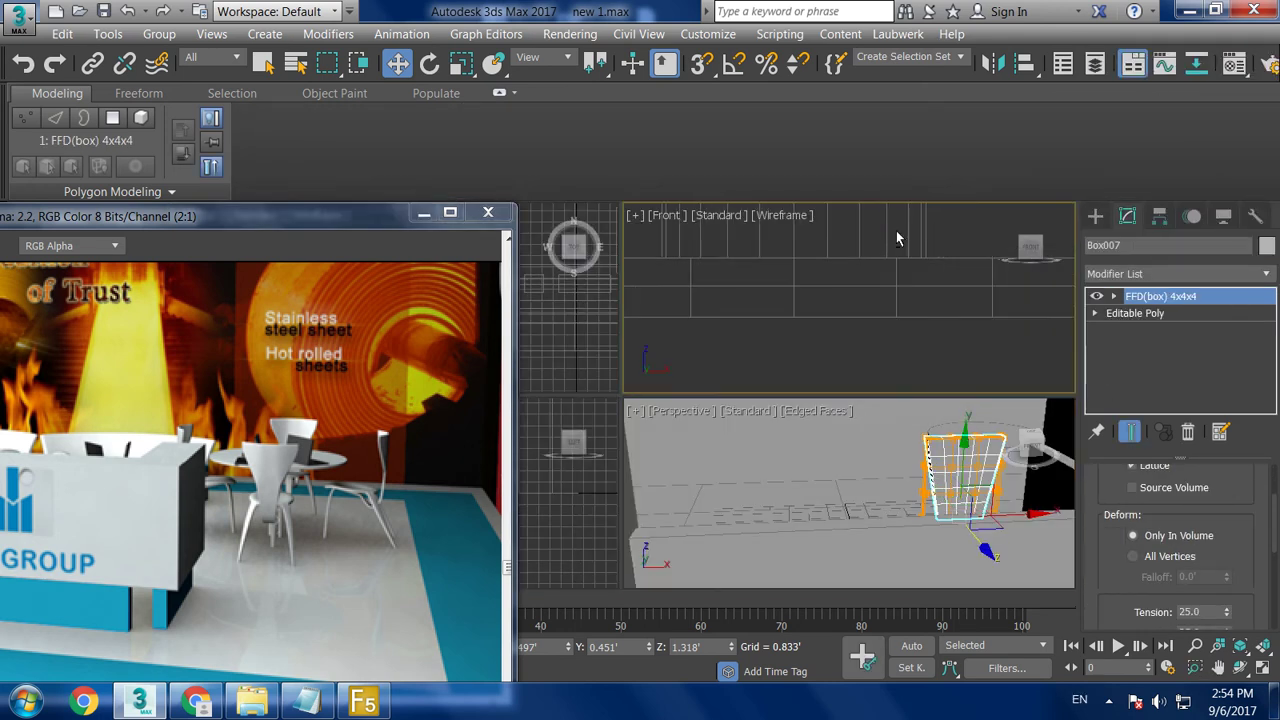
{"action": "scroll", "coordinate": [849, 337], "scroll_direction": "up", "scroll_amount": 3}
{"action": "scroll", "coordinate": [849, 337], "scroll_direction": "down", "scroll_amount": 3}
- In the FFD Control Points level, pull the left and right middle points inward
{"action": "scroll", "coordinate": [684, 375], "scroll_direction": "down", "scroll_amount": 1}
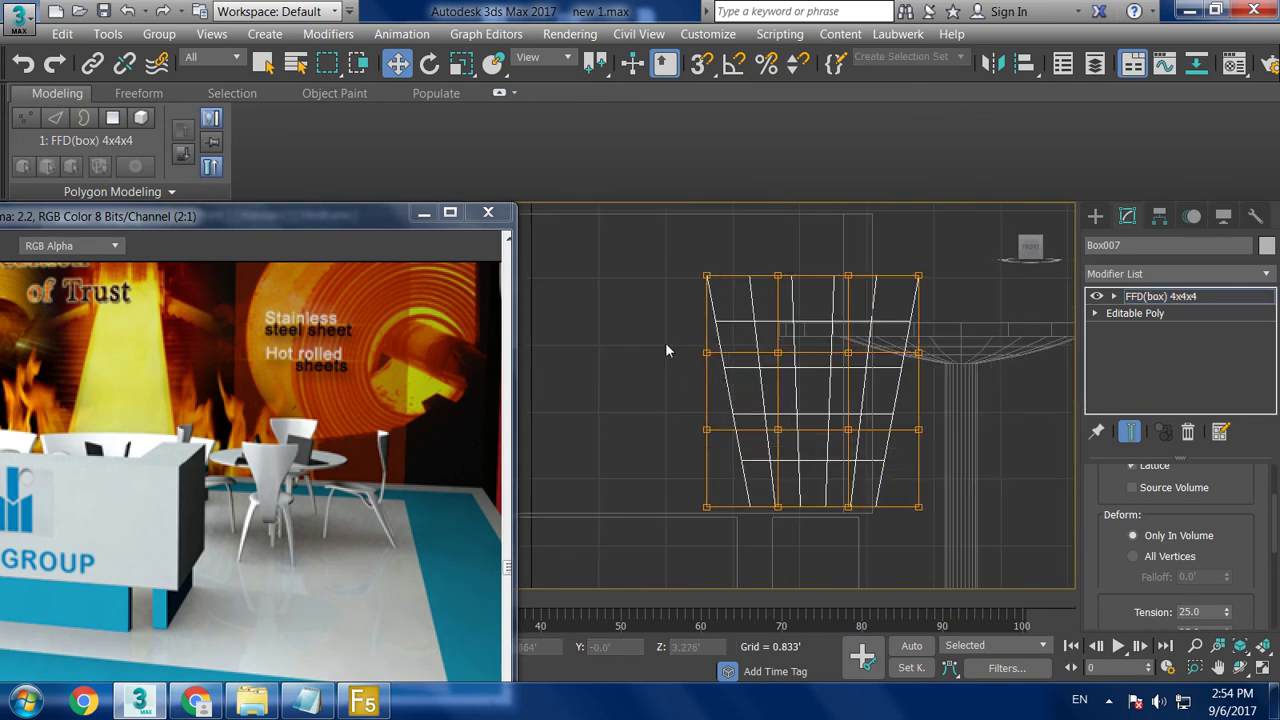
{"action": "left_click", "coordinate": [1113, 297]}
{"action": "left_click", "coordinate": [1160, 313]}
{"action": "left_click", "coordinate": [706, 352]}
{"action": "left_click_drag", "start_coordinate": [771, 354], "coordinate": [771, 385]}
{"action": "left_click_drag", "start_coordinate": [725, 459], "coordinate": [725, 459], "text": "ctrl"}
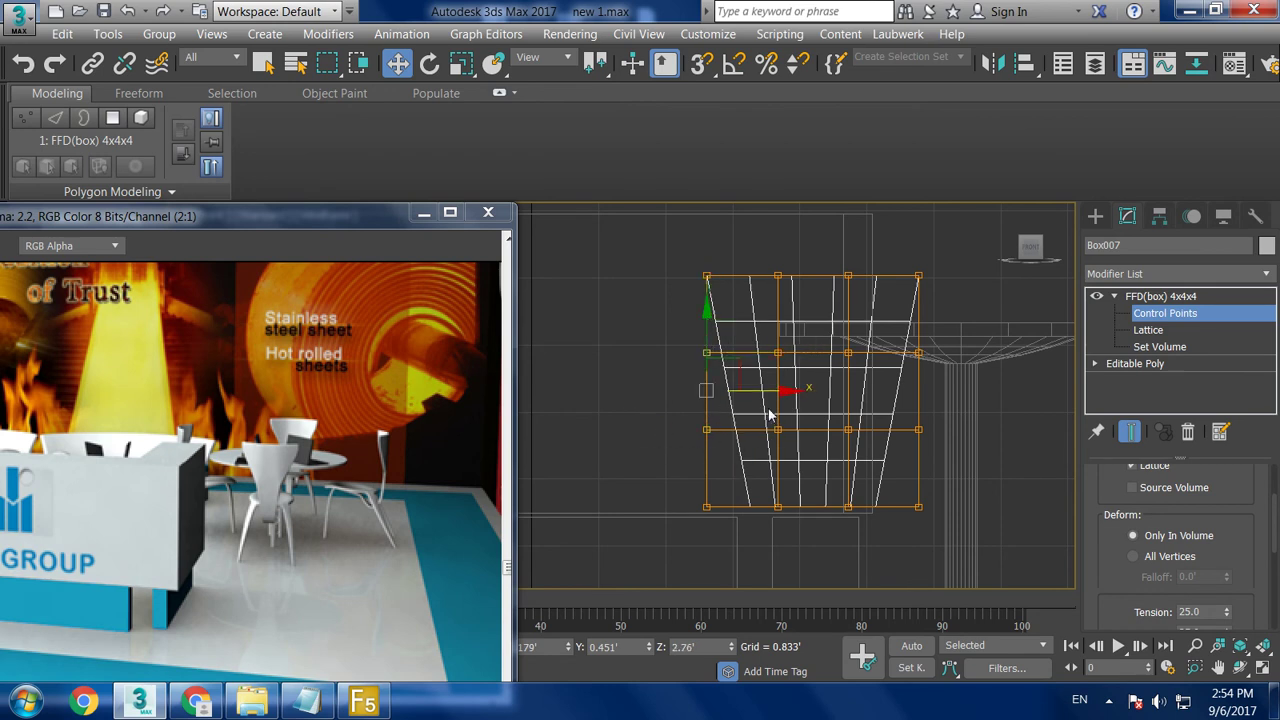
{"action": "left_click_drag", "start_coordinate": [777, 386], "coordinate": [799, 387]}
{"action": "left_click_drag", "start_coordinate": [898, 462], "coordinate": [898, 465]}
{"action": "left_click_drag", "start_coordinate": [984, 392], "coordinate": [957, 392]}
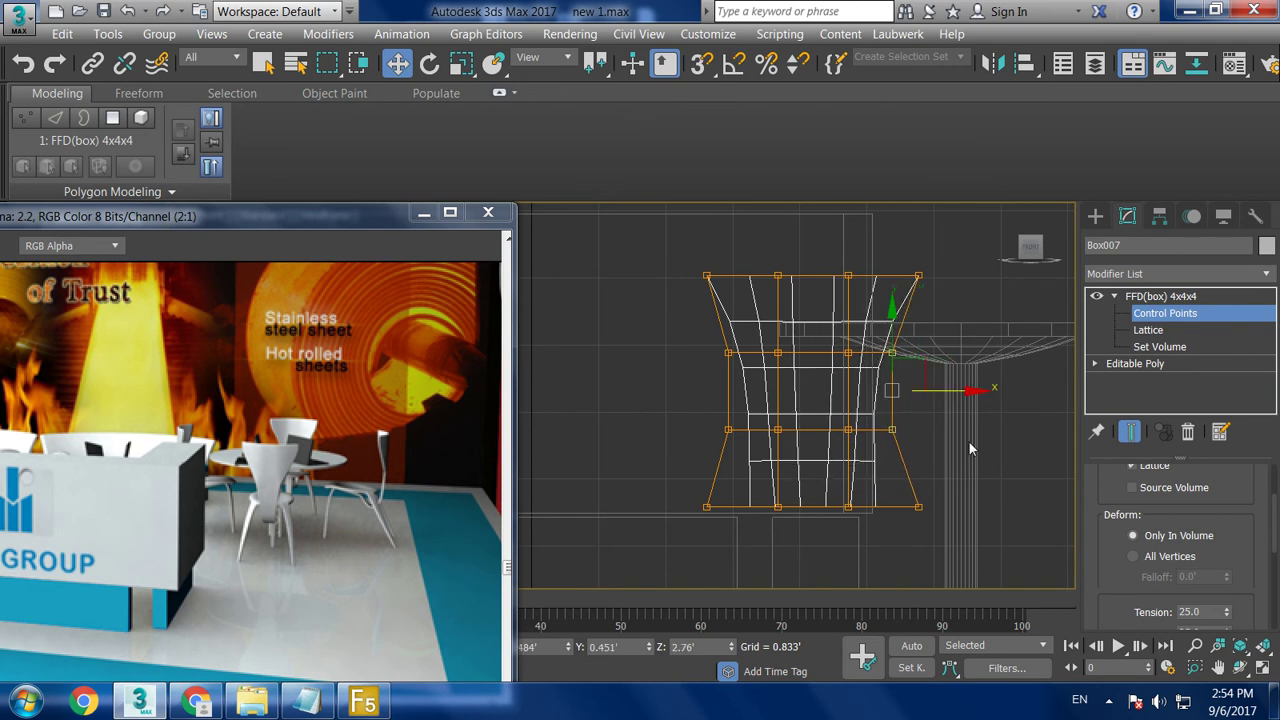
- Move the bottom-left and bottom-right points inward and nudge the middle points further in
{"action": "left_click_drag", "start_coordinate": [735, 548], "coordinate": [735, 548]}
{"action": "left_click_drag", "start_coordinate": [777, 506], "coordinate": [808, 507]}
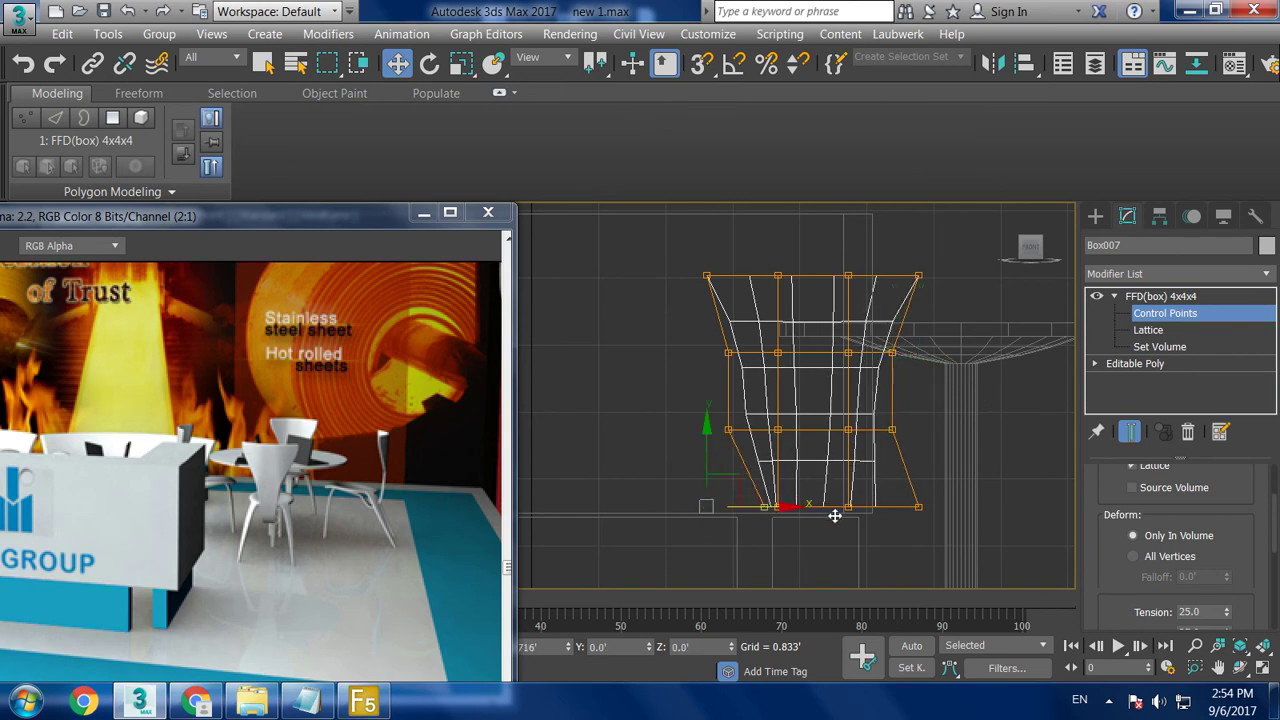
{"action": "left_click_drag", "start_coordinate": [872, 541], "coordinate": [872, 541]}
{"action": "left_click_drag", "start_coordinate": [972, 507], "coordinate": [937, 508]}
{"action": "left_click", "coordinate": [728, 429]}
{"action": "left_click_drag", "start_coordinate": [780, 429], "coordinate": [792, 429]}
{"action": "left_click", "coordinate": [891, 428]}
{"action": "left_click_drag", "start_coordinate": [957, 430], "coordinate": [949, 430]}
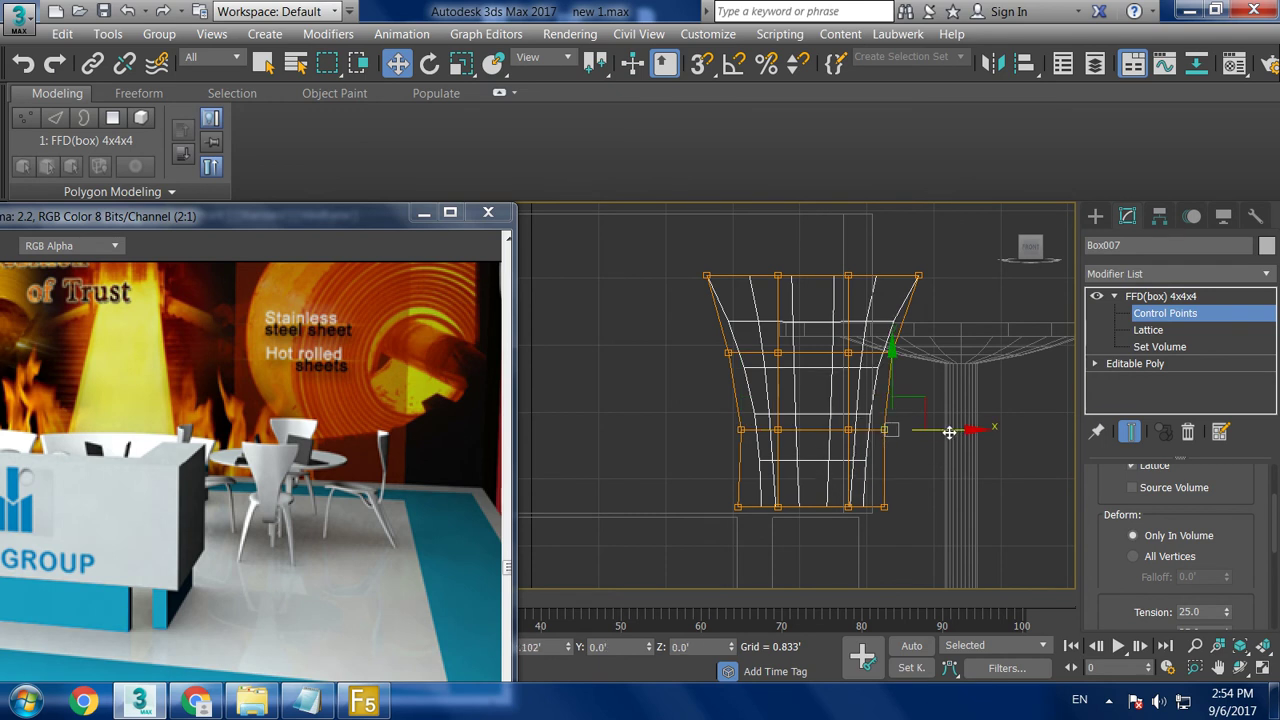
- Lower the top row of lattice points slightly so the top edge bows
{"action": "middle_click_drag", "start_coordinate": [943, 397], "coordinate": [950, 466]}
{"action": "left_click_drag", "start_coordinate": [695, 322], "coordinate": [940, 365]}
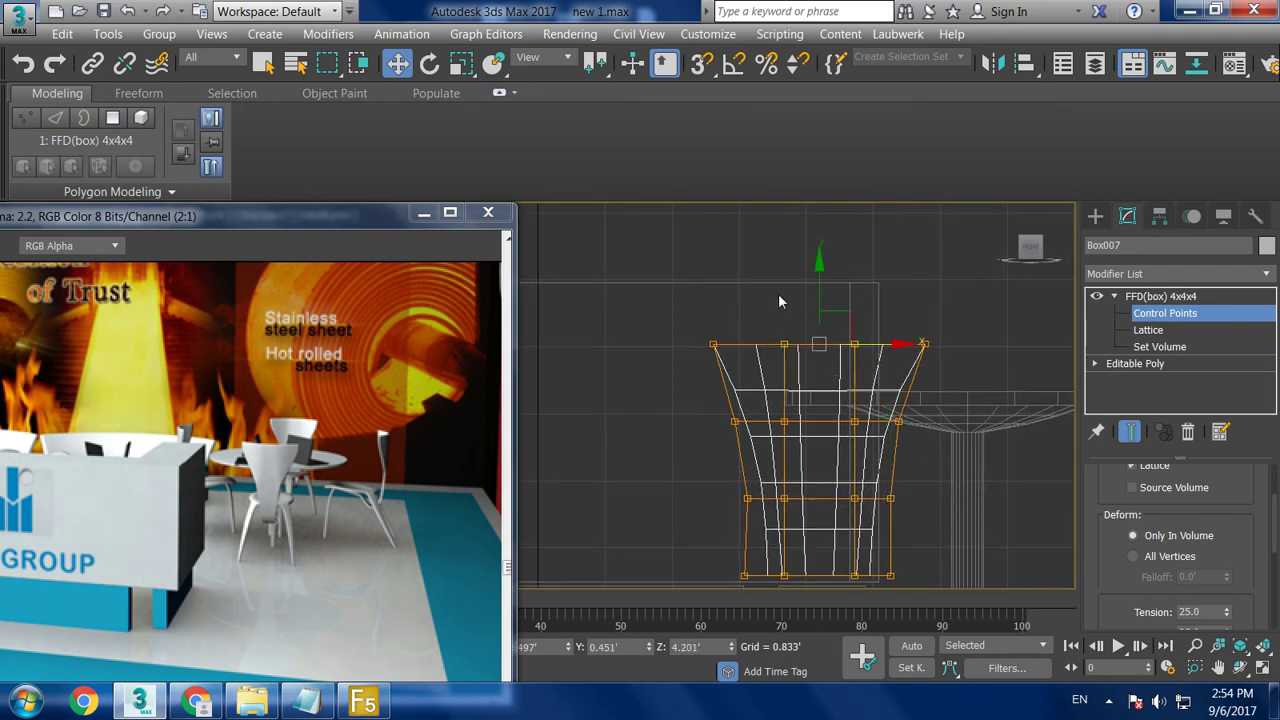
{"action": "left_click_drag", "start_coordinate": [822, 279], "coordinate": [822, 285]}
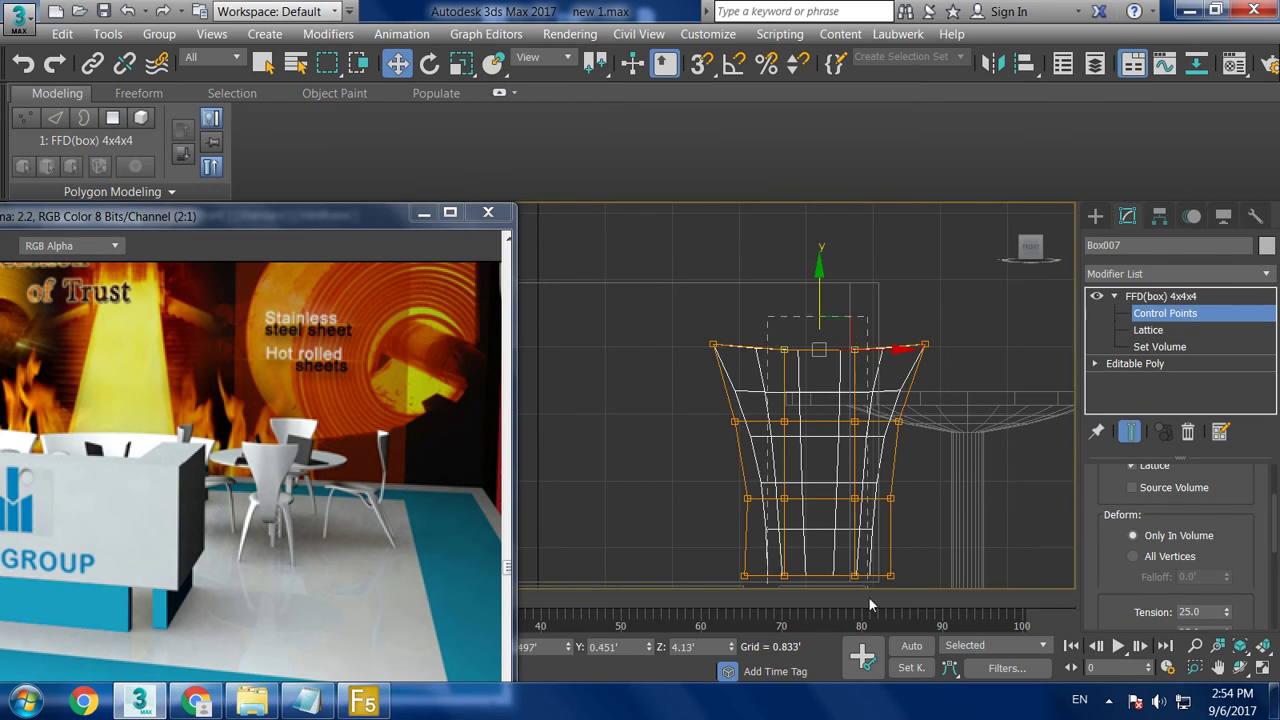
{"action": "key", "text": "alt+w"}
- In the maximized Perspective view, scale the bottom lattice points narrower
{"action": "scroll", "coordinate": [740, 518], "scroll_direction": "up", "scroll_amount": 1}
{"action": "key", "text": "alt+w"}
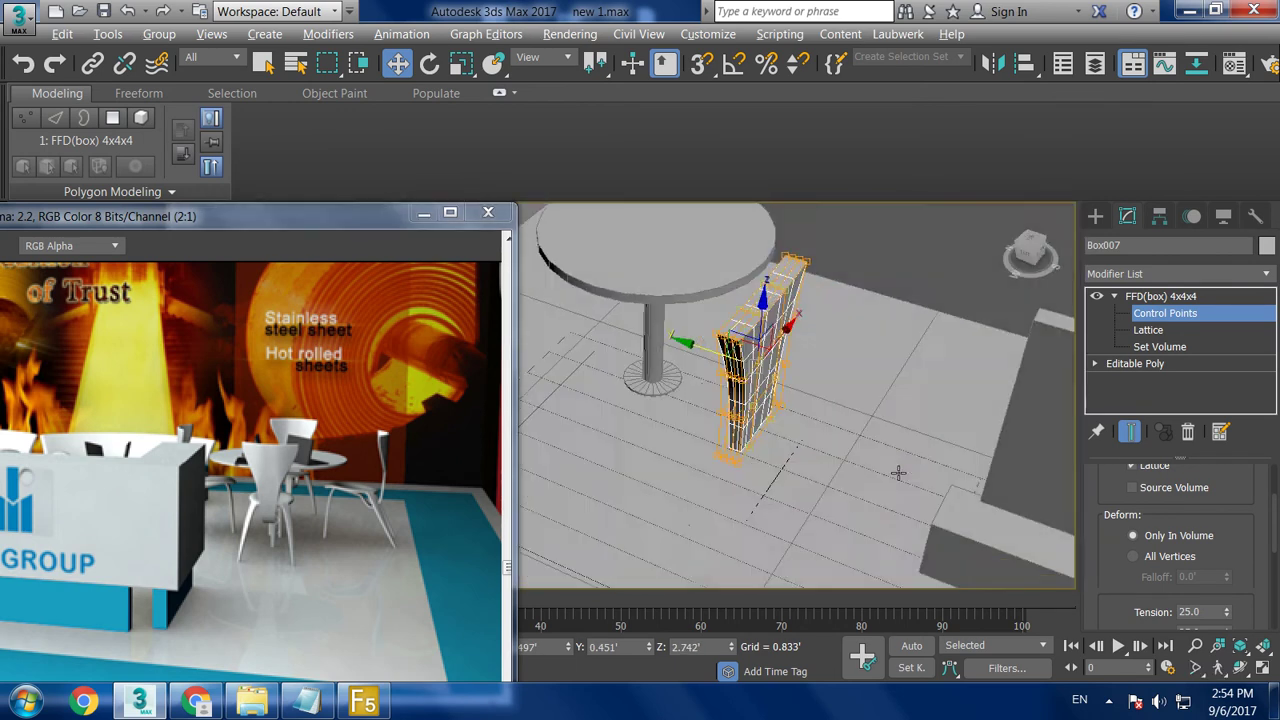
{"action": "scroll", "coordinate": [775, 400], "scroll_direction": "up", "scroll_amount": 3}
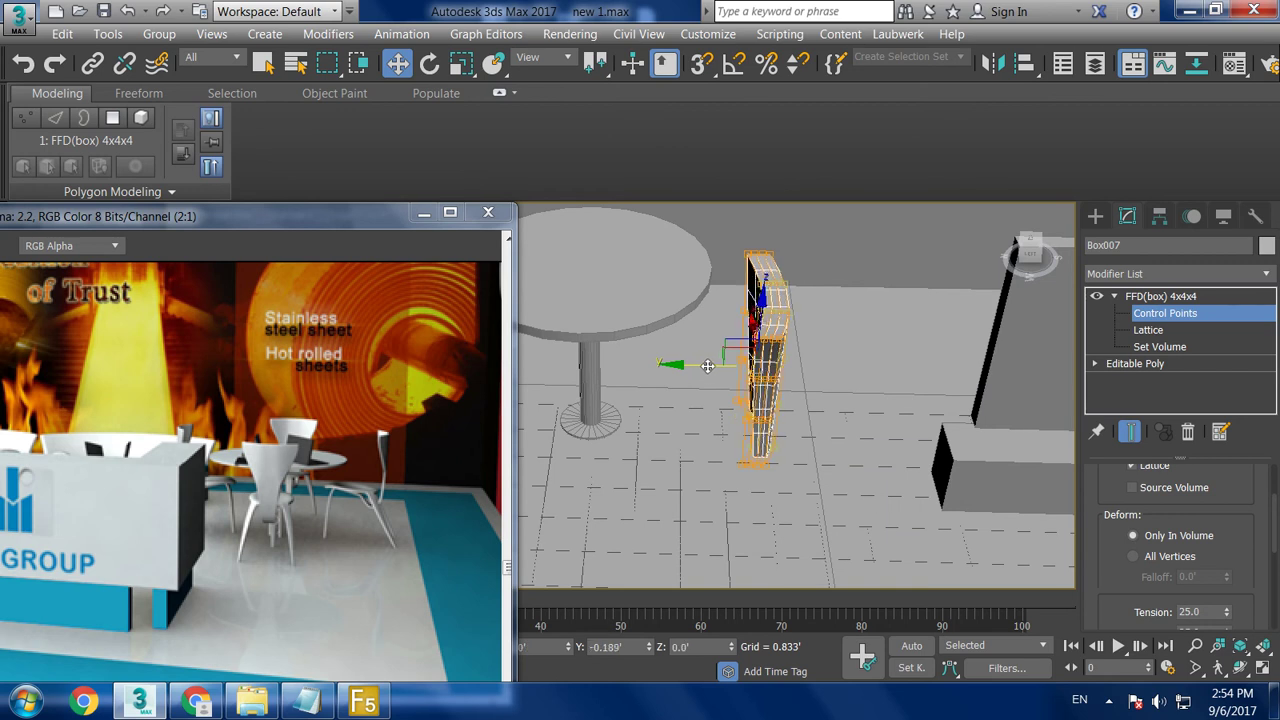
{"action": "left_click_drag", "start_coordinate": [699, 365], "coordinate": [811, 408]}
{"action": "middle_click_drag", "start_coordinate": [811, 408], "coordinate": [850, 412], "text": "alt"}
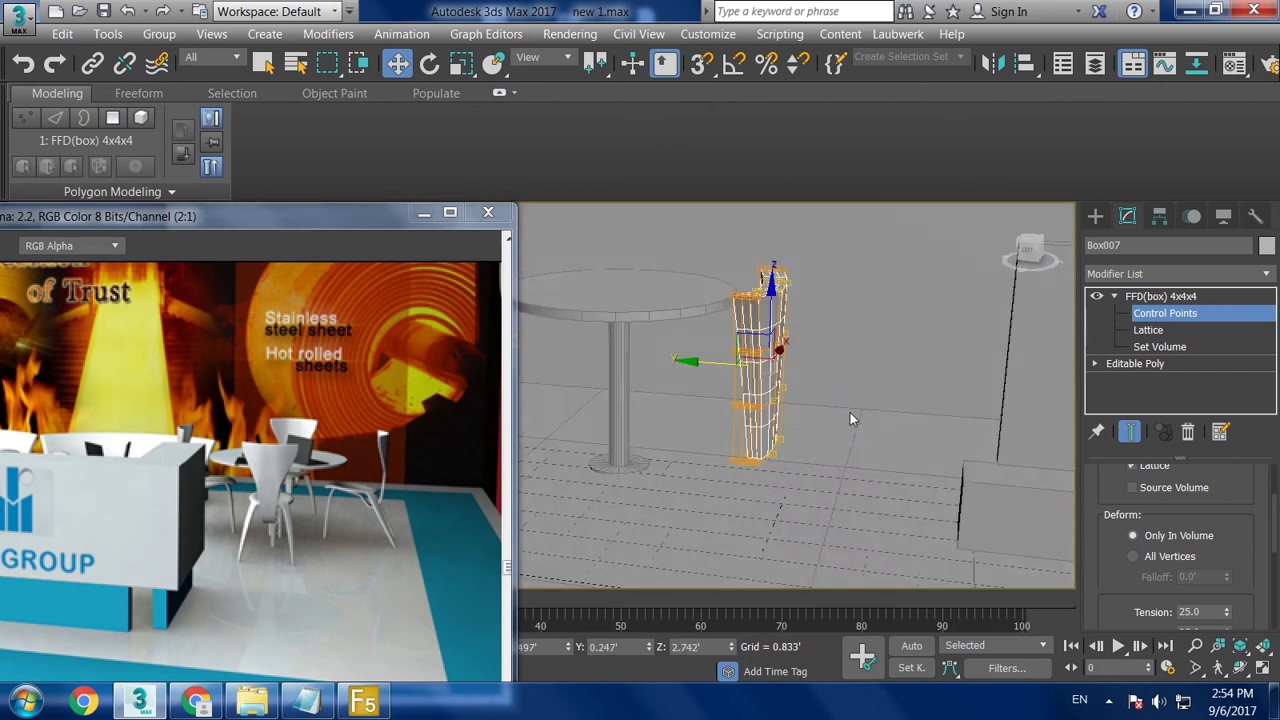
{"action": "scroll", "coordinate": [889, 351], "scroll_direction": "up", "scroll_amount": 3}
{"action": "middle_click_drag", "start_coordinate": [889, 351], "coordinate": [745, 395], "text": "alt"}
{"action": "left_click_drag", "start_coordinate": [901, 460], "coordinate": [900, 458]}
{"action": "key", "text": "r"}
{"action": "left_click_drag", "start_coordinate": [745, 419], "coordinate": [748, 440]}
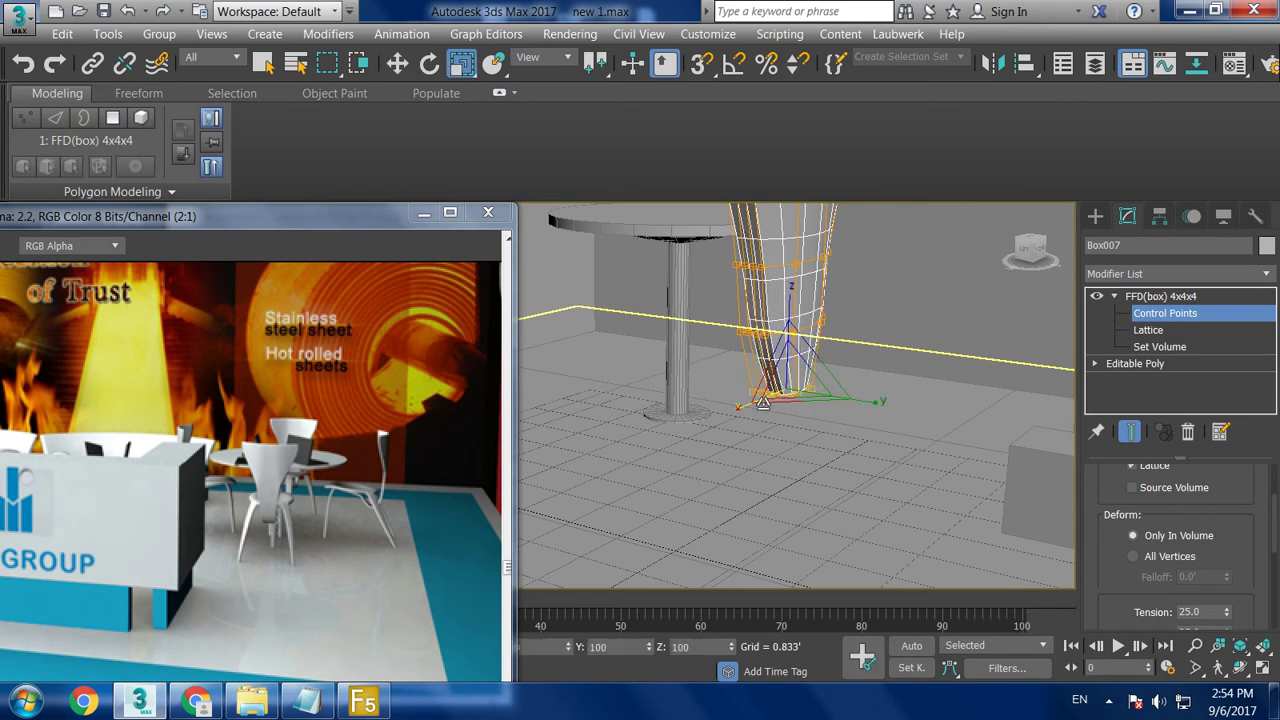
{"action": "mouse_move", "coordinate": [762, 402]}
{"action": "middle_mouse_down", "text": "alt"}
{"action": "mouse_move", "coordinate": [768, 428]}
{"action": "mouse_move", "coordinate": [893, 413]}
{"action": "middle_mouse_up", "text": "alt"}
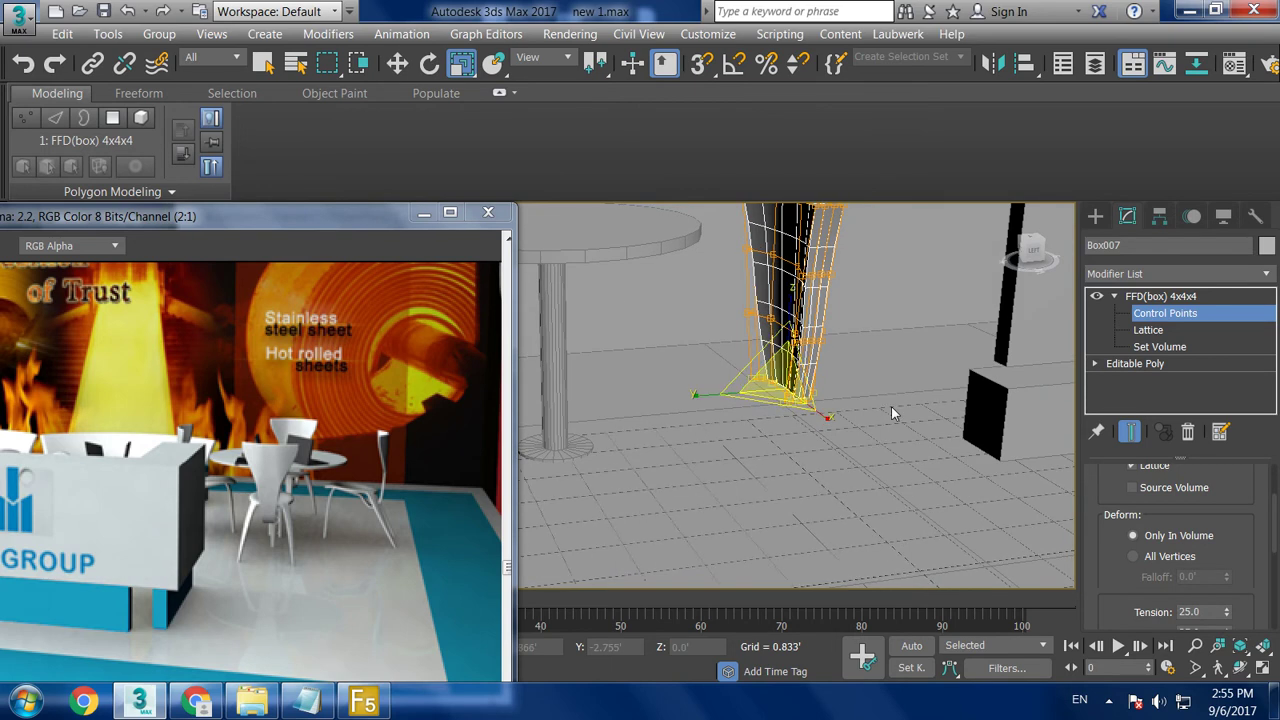
{"action": "middle_click_drag", "start_coordinate": [893, 413], "coordinate": [1172, 398], "text": "alt"}
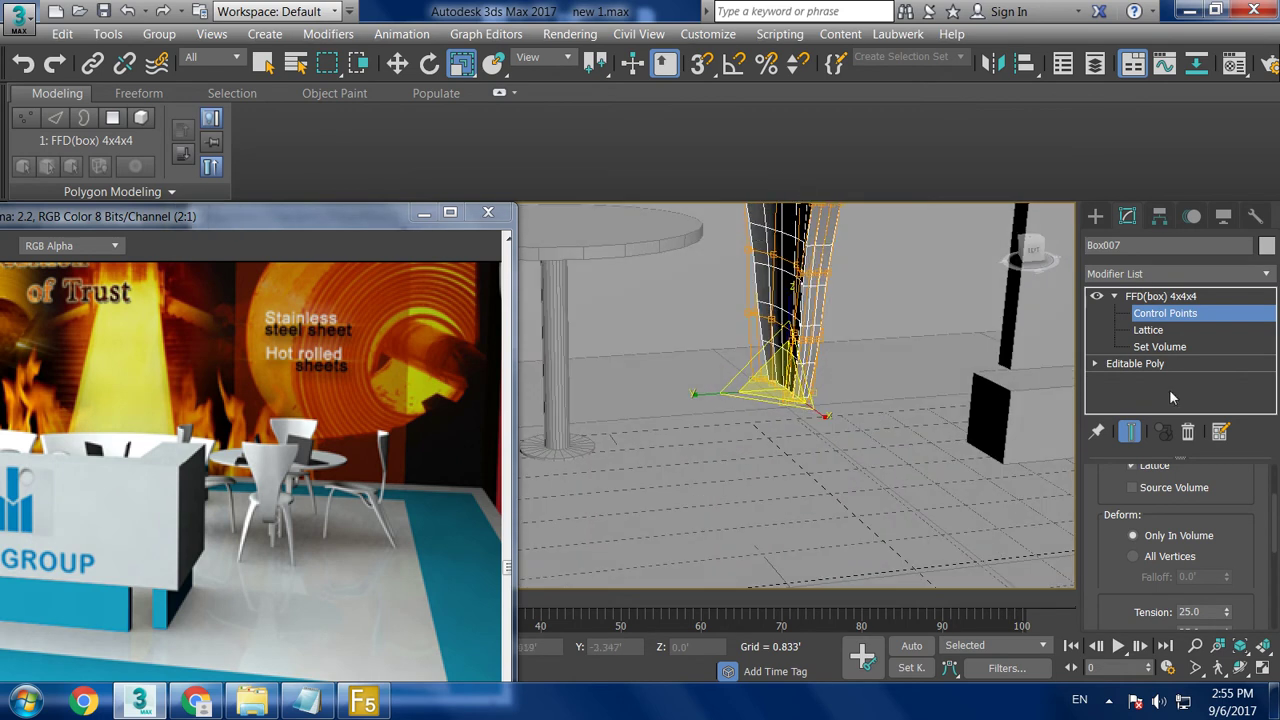
- Reselect Box007 and select its top and middle FFD control points
{"action": "left_click", "coordinate": [1160, 296]}
{"action": "scroll", "coordinate": [829, 290], "scroll_direction": "down", "scroll_amount": 5}
{"action": "mouse_move", "coordinate": [829, 290]}
{"action": "middle_mouse_down", "text": "alt"}
{"action": "mouse_move", "coordinate": [827, 340]}
{"action": "mouse_move", "coordinate": [794, 277]}
{"action": "middle_mouse_up", "text": "alt"}
{"action": "scroll", "coordinate": [827, 340], "scroll_direction": "up", "scroll_amount": 3}
{"action": "left_click", "coordinate": [771, 251]}
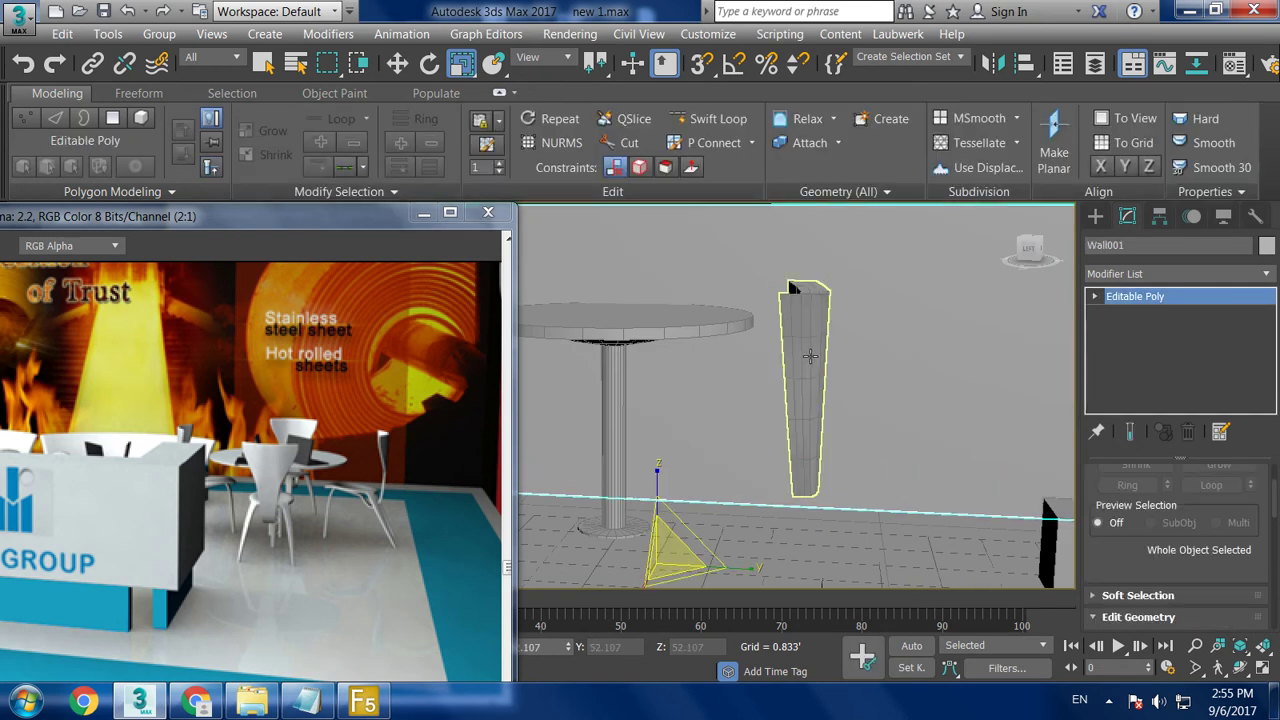
{"action": "left_click", "coordinate": [810, 355]}
{"action": "left_click", "coordinate": [1222, 314]}
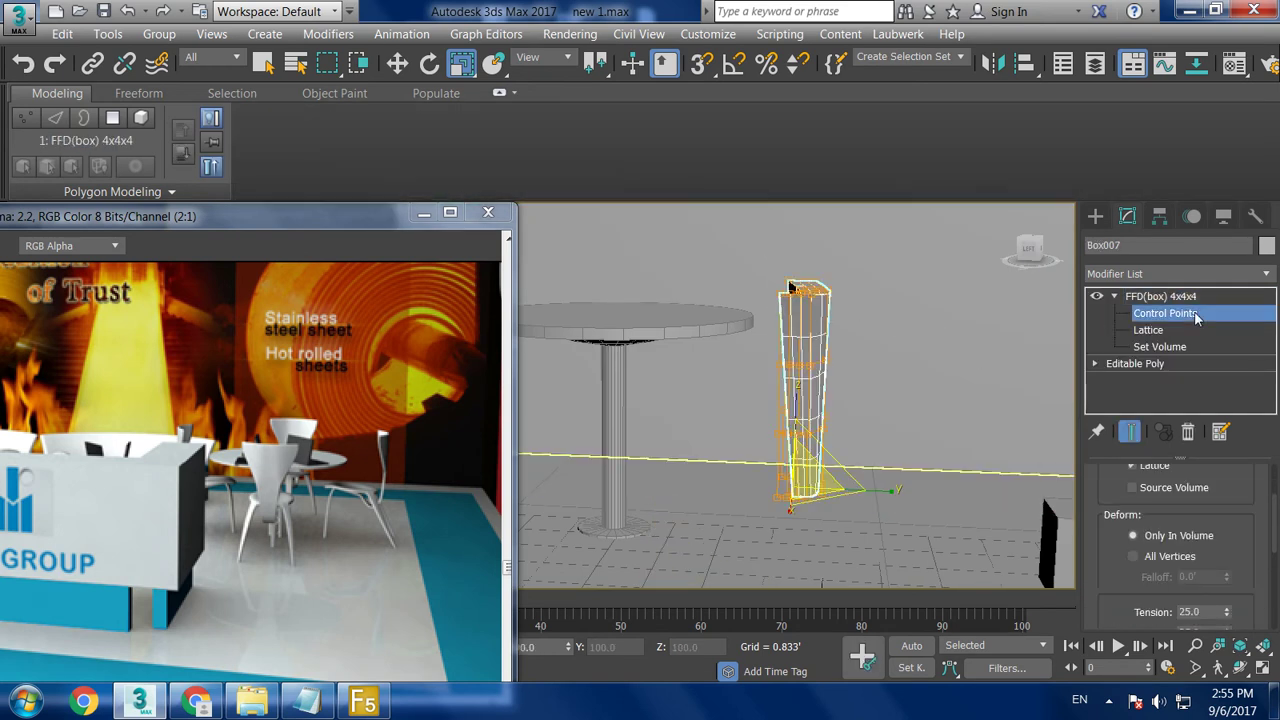
{"action": "left_click_drag", "start_coordinate": [888, 322], "coordinate": [890, 325]}
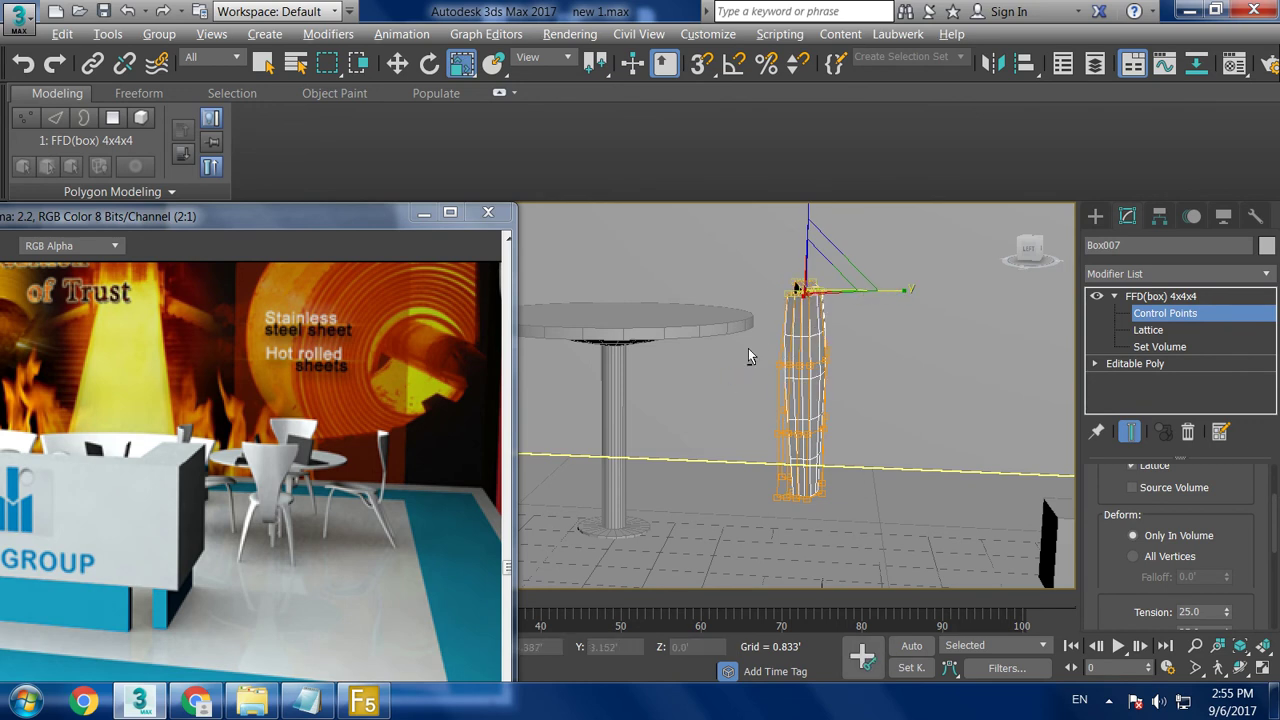
{"action": "middle_click_drag", "start_coordinate": [749, 351], "coordinate": [781, 318], "text": "alt"}
{"action": "left_click_drag", "start_coordinate": [903, 376], "coordinate": [903, 374]}
{"action": "mouse_move", "coordinate": [903, 374]}
{"action": "middle_mouse_down", "text": "alt"}
{"action": "mouse_move", "coordinate": [873, 352]}
{"action": "mouse_move", "coordinate": [863, 381]}
{"action": "middle_mouse_up", "text": "alt"}
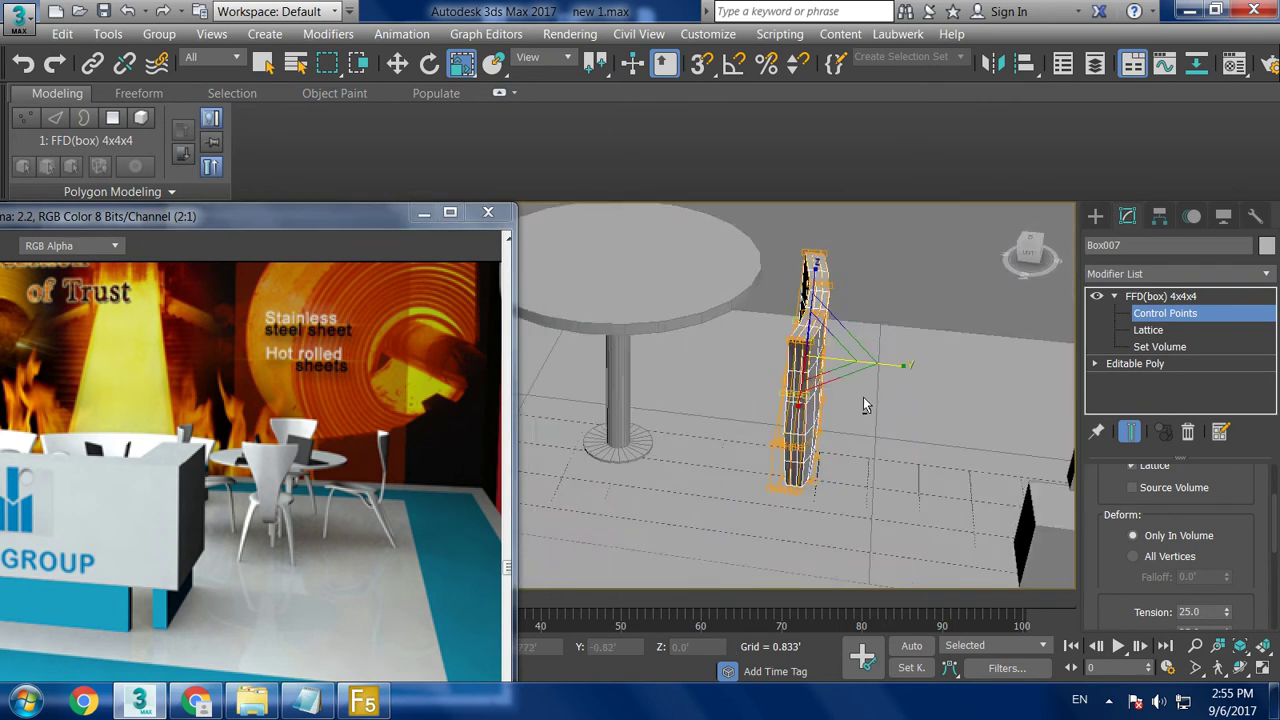
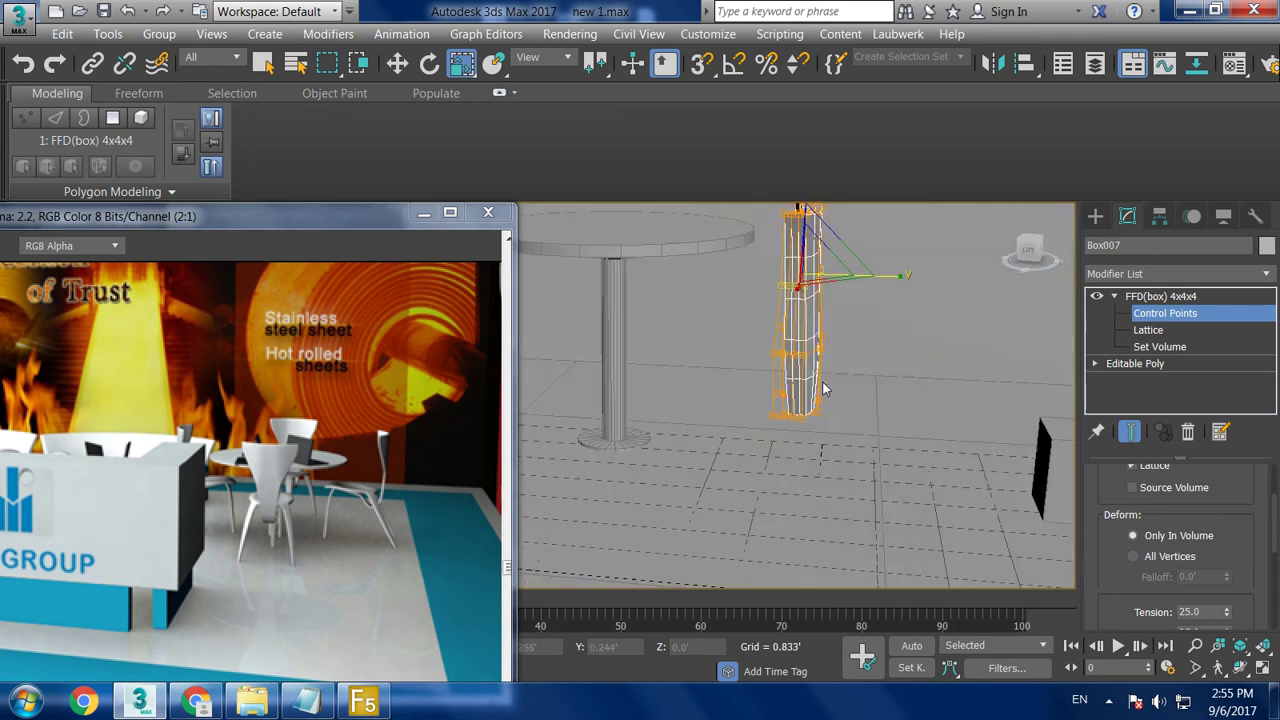
- Convert the deformed Box007 piece to an Editable Poly
{"action": "middle_click_drag", "start_coordinate": [850, 419], "coordinate": [1224, 432], "text": "alt"}
{"action": "right_click", "coordinate": [791, 275]}
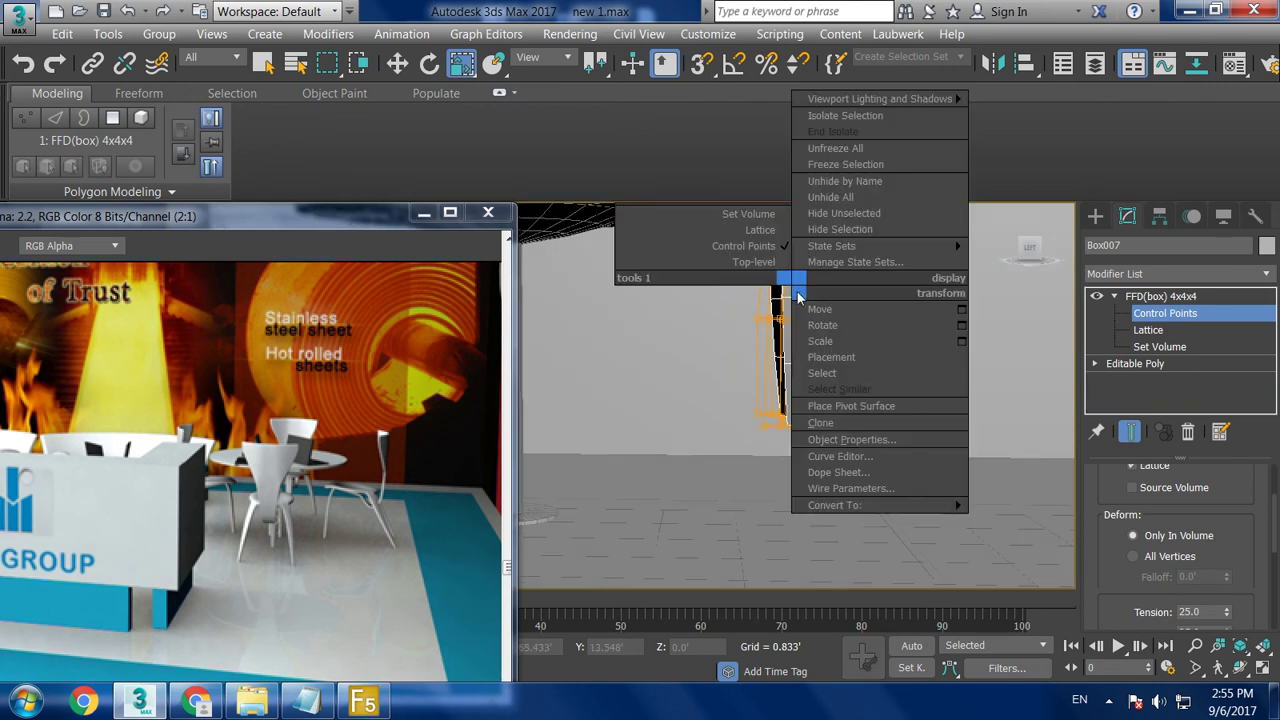
{"action": "left_click", "coordinate": [1043, 520]}
{"action": "mouse_move", "coordinate": [770, 402]}
{"action": "middle_mouse_down", "text": "alt"}
{"action": "mouse_move", "coordinate": [820, 386]}
{"action": "mouse_move", "coordinate": [822, 440]}
{"action": "middle_mouse_up", "text": "alt"}
- Shift Box007's bottom vertices left and tilt them so the base bends outward
{"action": "key", "text": "1"}
{"action": "mouse_move", "coordinate": [723, 380]}
{"action": "left_mouse_down"}
{"action": "mouse_move", "coordinate": [872, 475]}
{"action": "mouse_move", "coordinate": [866, 444]}
{"action": "left_mouse_up"}
{"action": "key", "text": "w"}
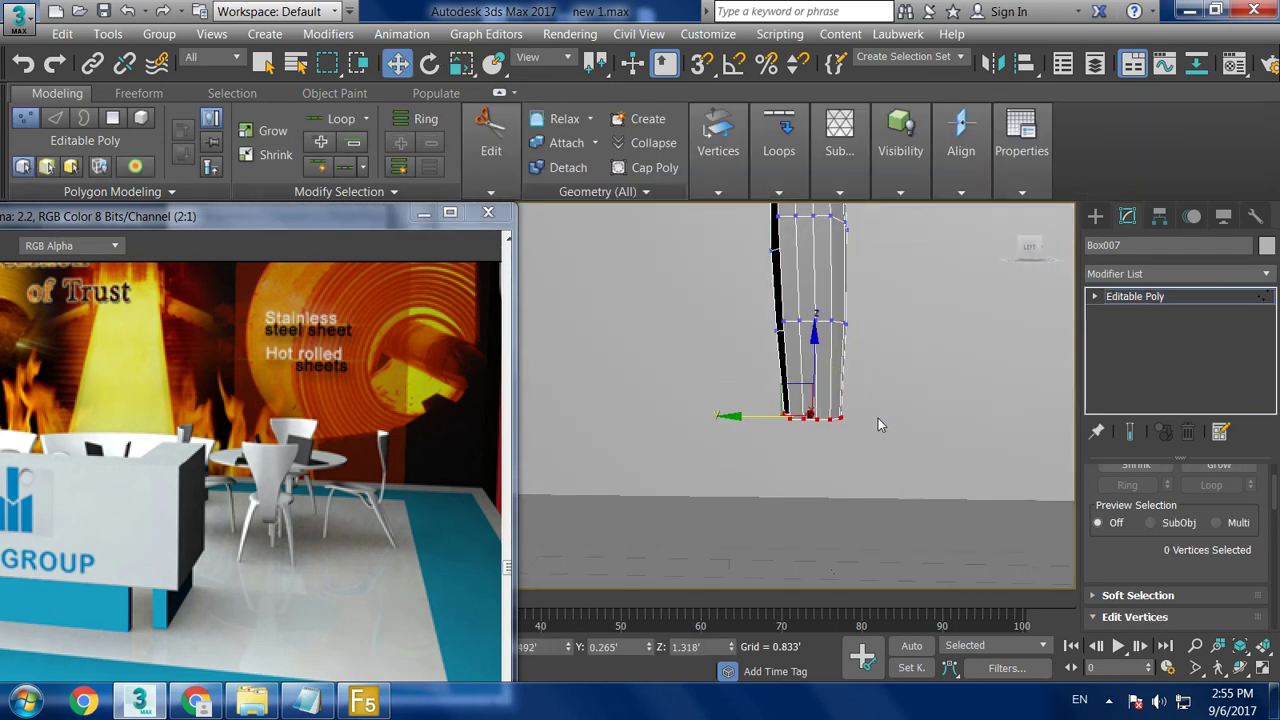
{"action": "left_click_drag", "start_coordinate": [766, 418], "coordinate": [746, 414]}
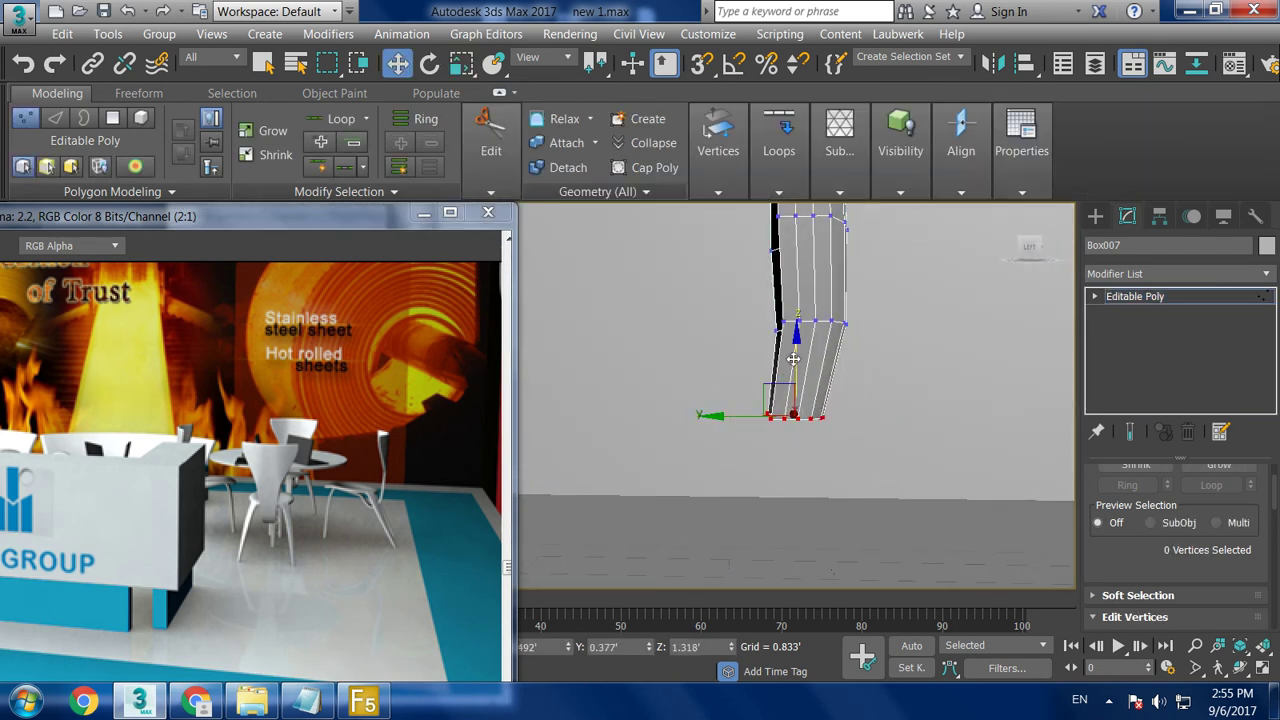
{"action": "key", "text": "e"}
{"action": "left_click_drag", "start_coordinate": [834, 345], "coordinate": [860, 359]}
{"action": "middle_click_drag", "start_coordinate": [860, 359], "coordinate": [1060, 360], "text": "alt"}
- In Polygon mode in the Left view, select Box007's bottom face
{"action": "left_click", "coordinate": [1094, 297]}
{"action": "left_click", "coordinate": [1132, 363]}
{"action": "key", "text": "l"}
{"action": "left_click", "coordinate": [777, 381]}
{"action": "left_click_drag", "start_coordinate": [1046, 387], "coordinate": [1047, 371]}
{"action": "key", "text": "w"}
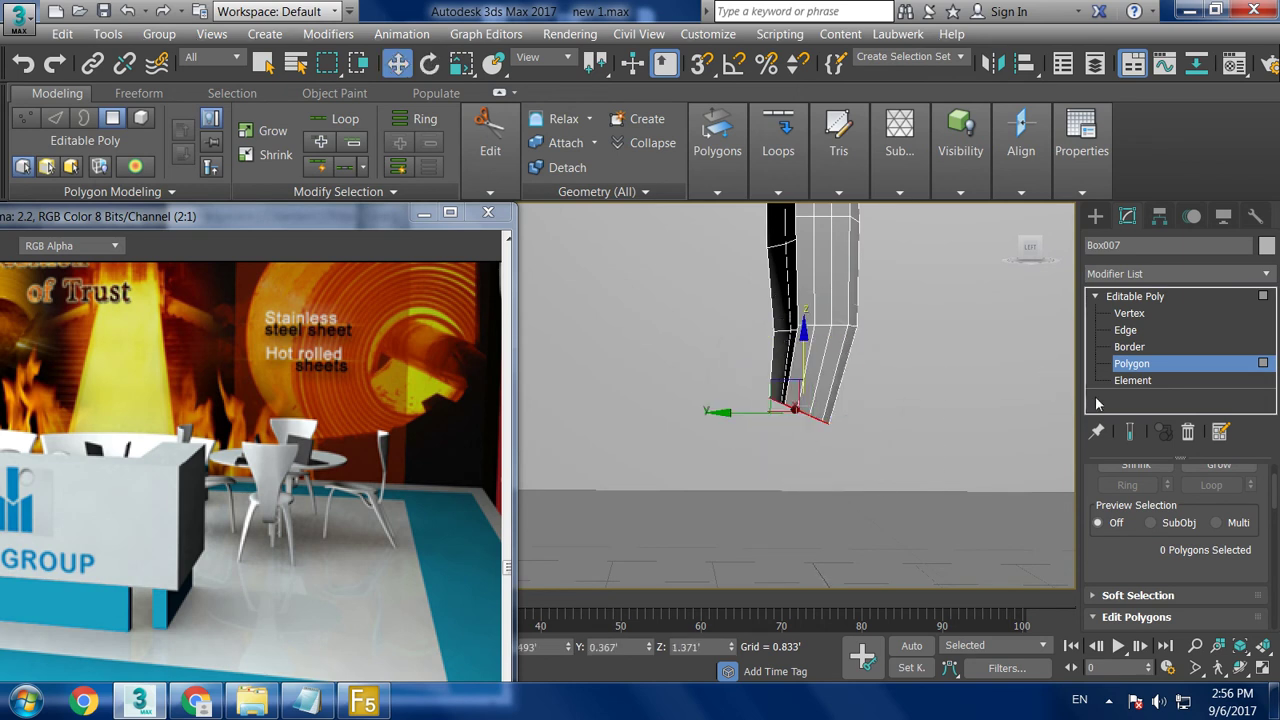
- Extrude Box007's bottom face by about 0.553'
{"action": "scroll", "coordinate": [1130, 504], "scroll_direction": "down", "scroll_amount": 2}
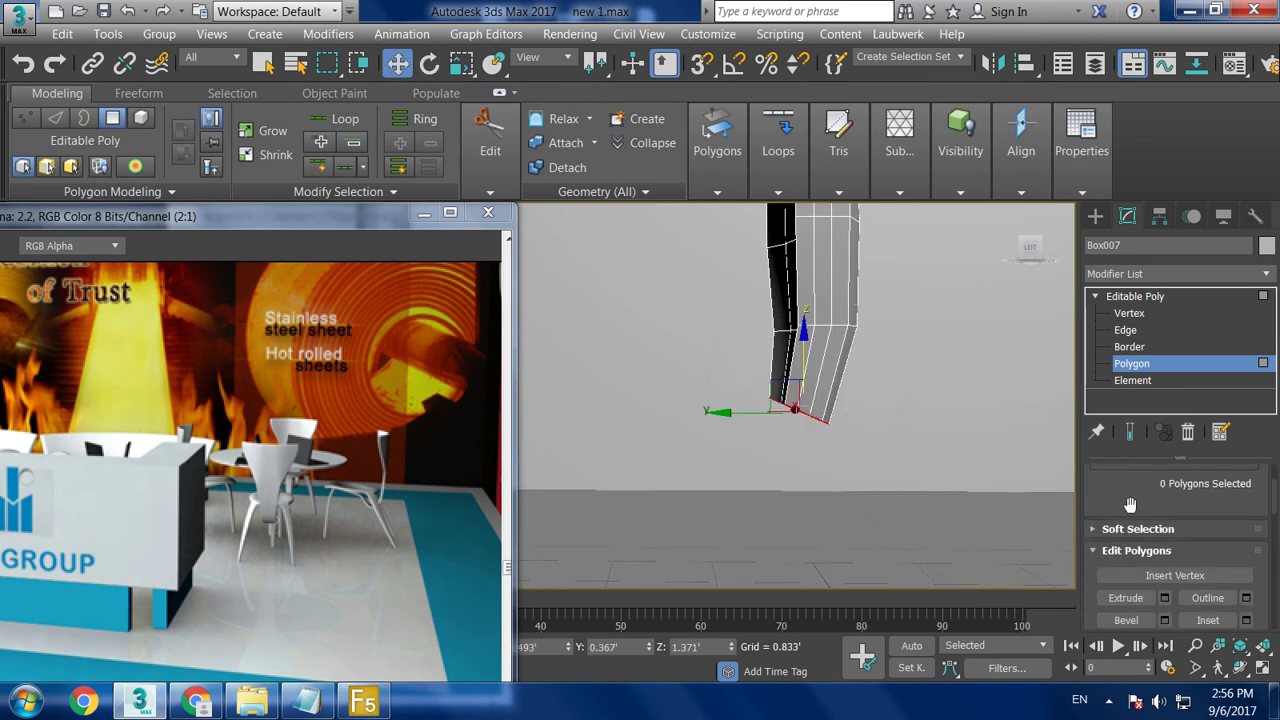
{"action": "left_click", "coordinate": [1164, 597]}
{"action": "left_click_drag", "start_coordinate": [634, 434], "coordinate": [670, 463]}
{"action": "left_click", "coordinate": [631, 462]}
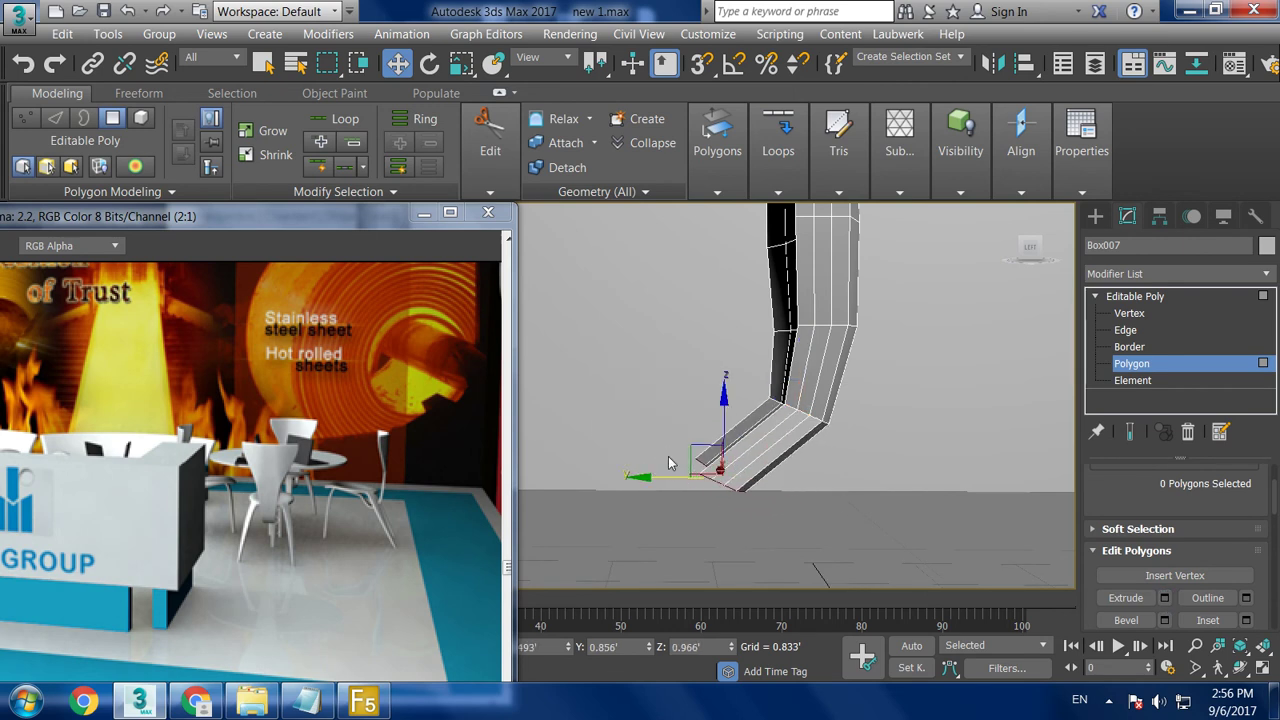
- Rotate the extruded section toward horizontal and scale its end faces
{"action": "key", "text": "e"}
{"action": "left_click_drag", "start_coordinate": [730, 415], "coordinate": [770, 432]}
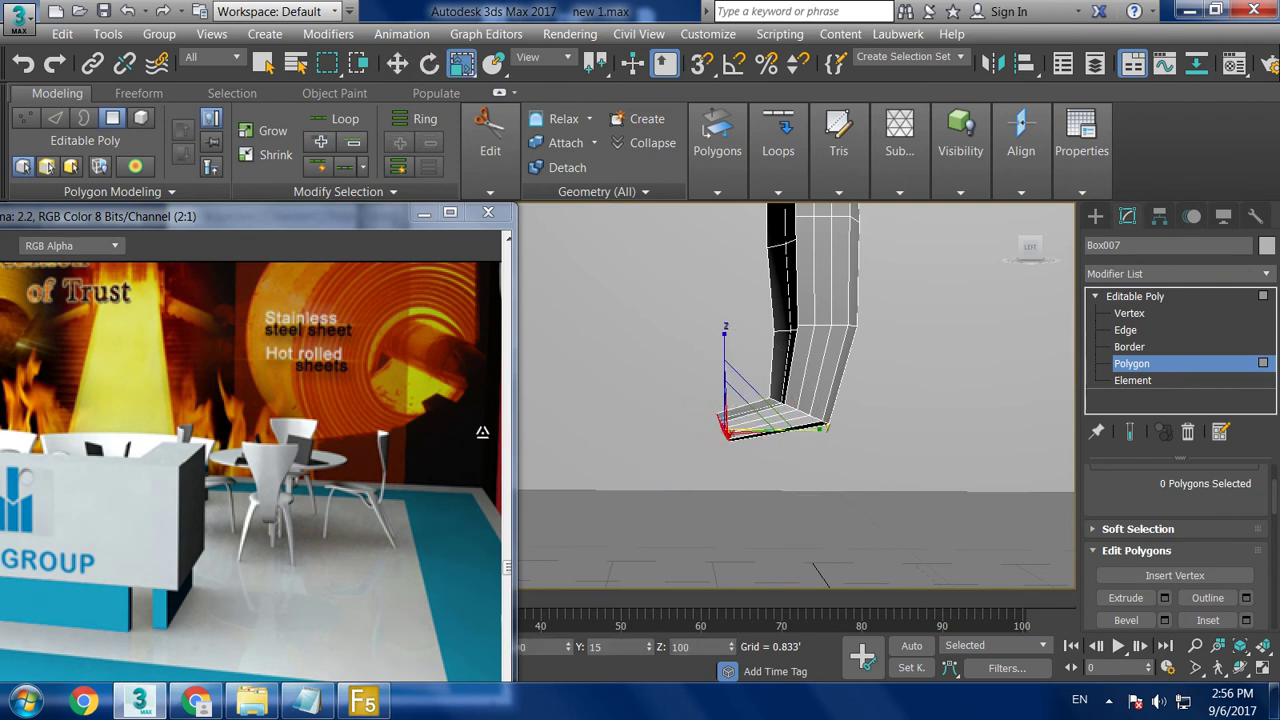
{"action": "key", "text": "w"}
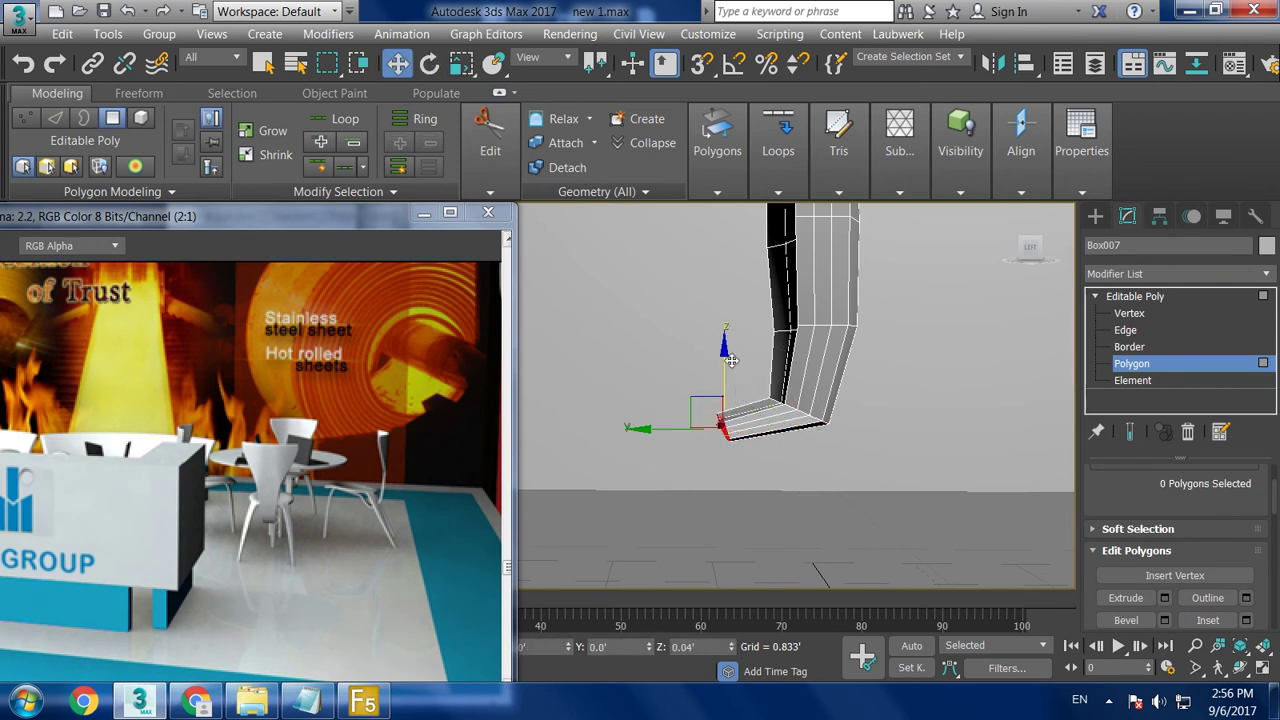
{"action": "mouse_move", "coordinate": [700, 385]}
{"action": "middle_mouse_down", "text": "alt"}
{"action": "mouse_move", "coordinate": [763, 371]}
{"action": "mouse_move", "coordinate": [820, 452]}
{"action": "middle_mouse_up", "text": "alt"}
{"action": "scroll", "coordinate": [763, 371], "scroll_direction": "up", "scroll_amount": 3}
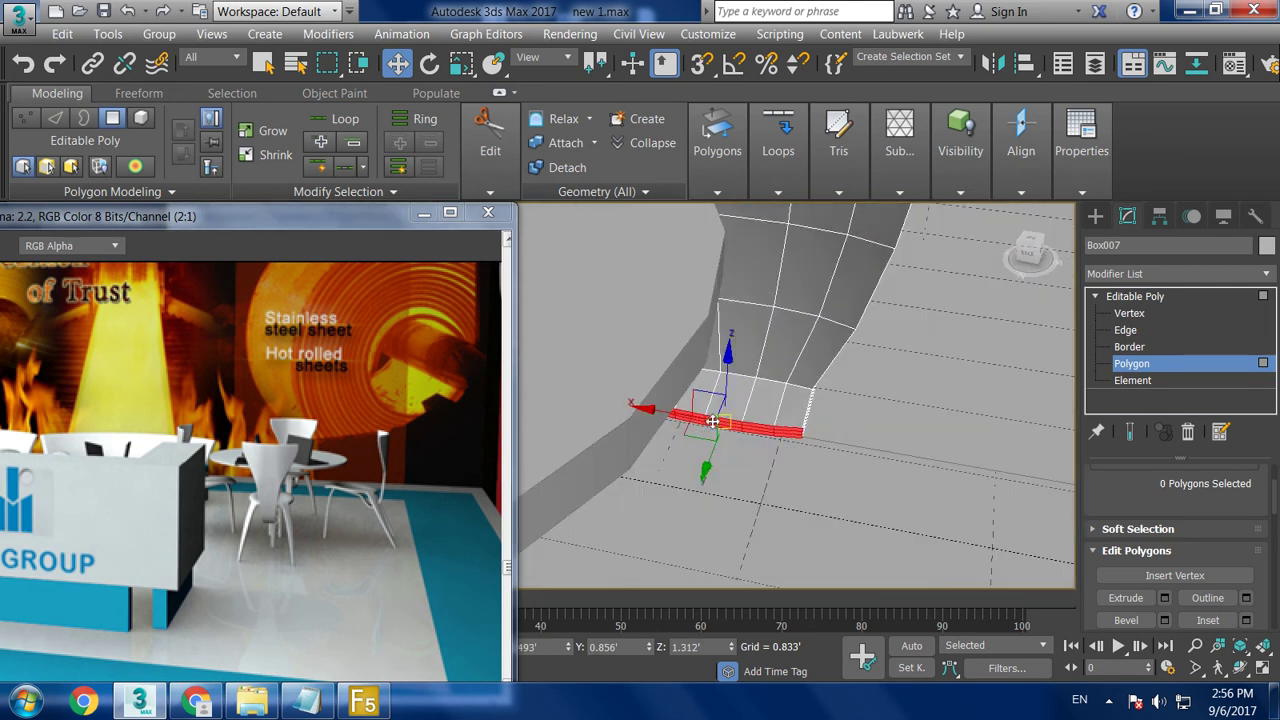
{"action": "key", "text": "r"}
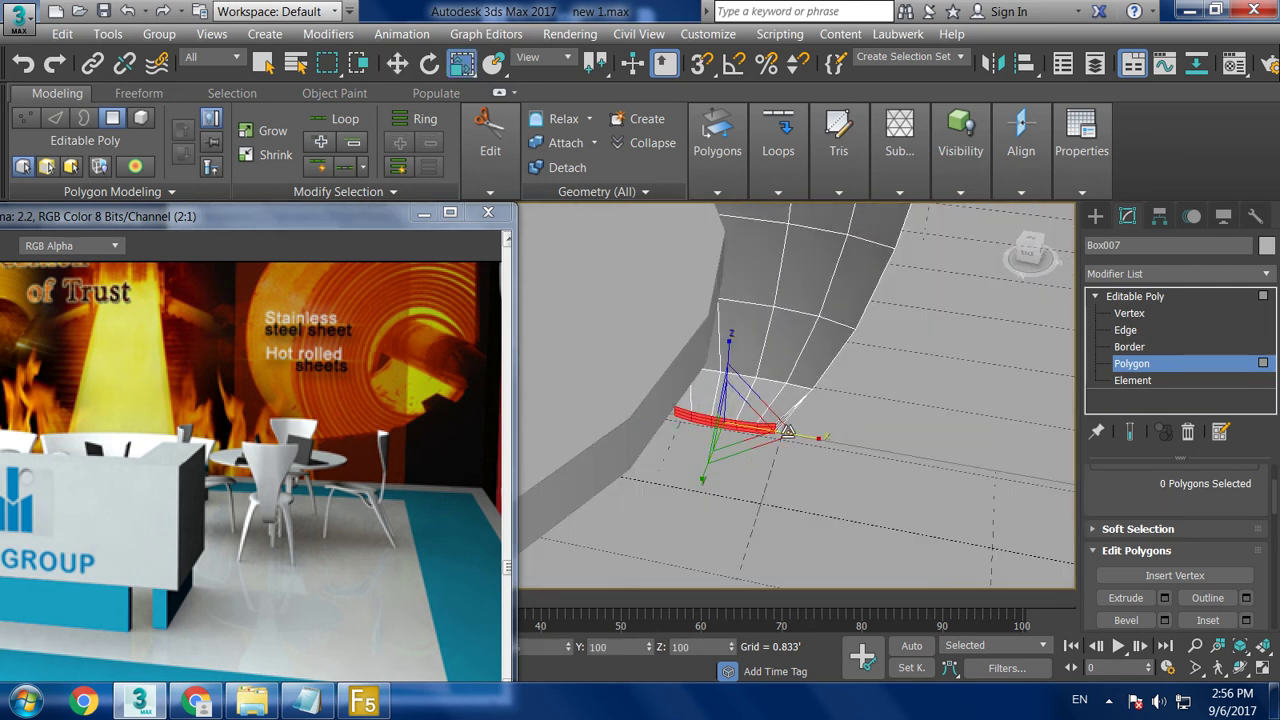
{"action": "mouse_move", "coordinate": [785, 415]}
{"action": "middle_mouse_down", "text": "alt"}
{"action": "mouse_move", "coordinate": [705, 399]}
{"action": "mouse_move", "coordinate": [816, 416]}
{"action": "middle_mouse_up", "text": "alt"}
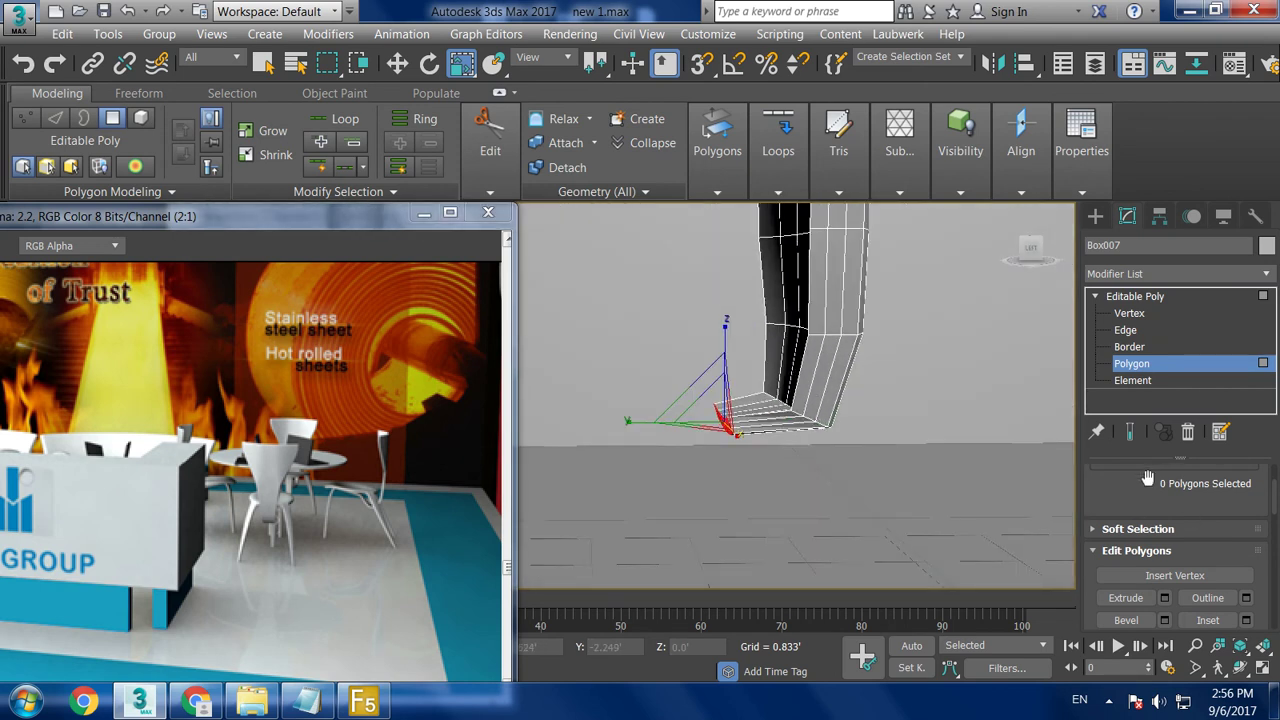
- Extrude the end faces a second time to form the horizontal foot
{"action": "left_click", "coordinate": [1164, 597]}
{"action": "left_click", "coordinate": [633, 458]}
{"action": "key", "text": "w"}
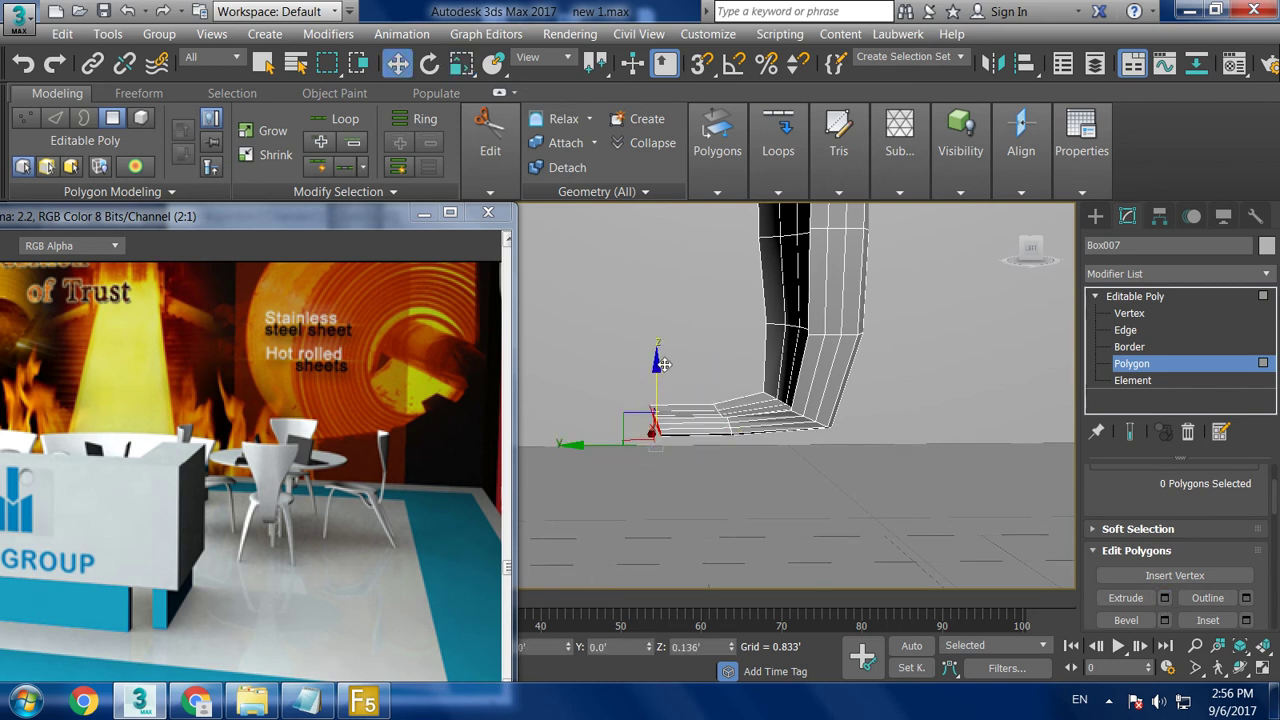
{"action": "scroll", "coordinate": [745, 390], "scroll_direction": "down", "scroll_amount": 3}
{"action": "mouse_move", "coordinate": [745, 390]}
{"action": "middle_mouse_down", "text": "alt"}
{"action": "mouse_move", "coordinate": [725, 406]}
{"action": "mouse_move", "coordinate": [790, 393]}
{"action": "middle_mouse_up", "text": "alt"}
{"action": "scroll", "coordinate": [725, 406], "scroll_direction": "up", "scroll_amount": 3}
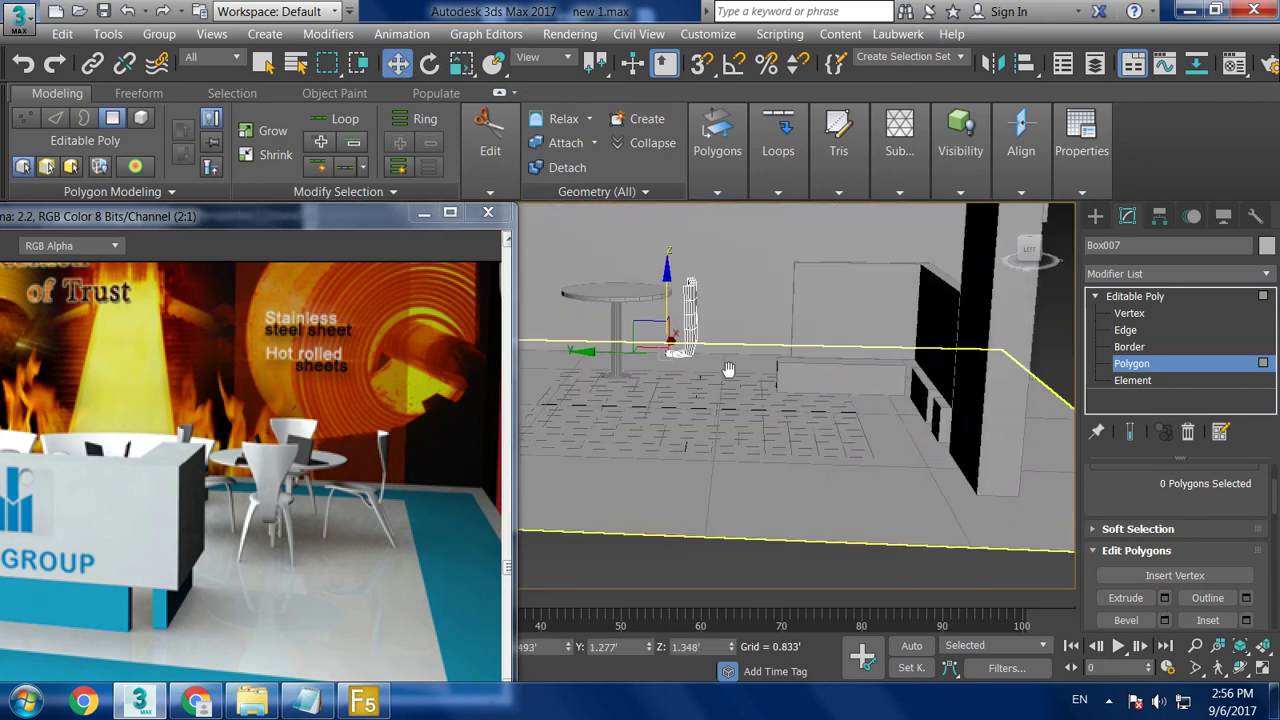
- Tilt the end faces at the tip of Box007's bent base
{"action": "scroll", "coordinate": [790, 393], "scroll_direction": "up", "scroll_amount": 2}
{"action": "scroll", "coordinate": [749, 428], "scroll_direction": "up", "scroll_amount": 3}
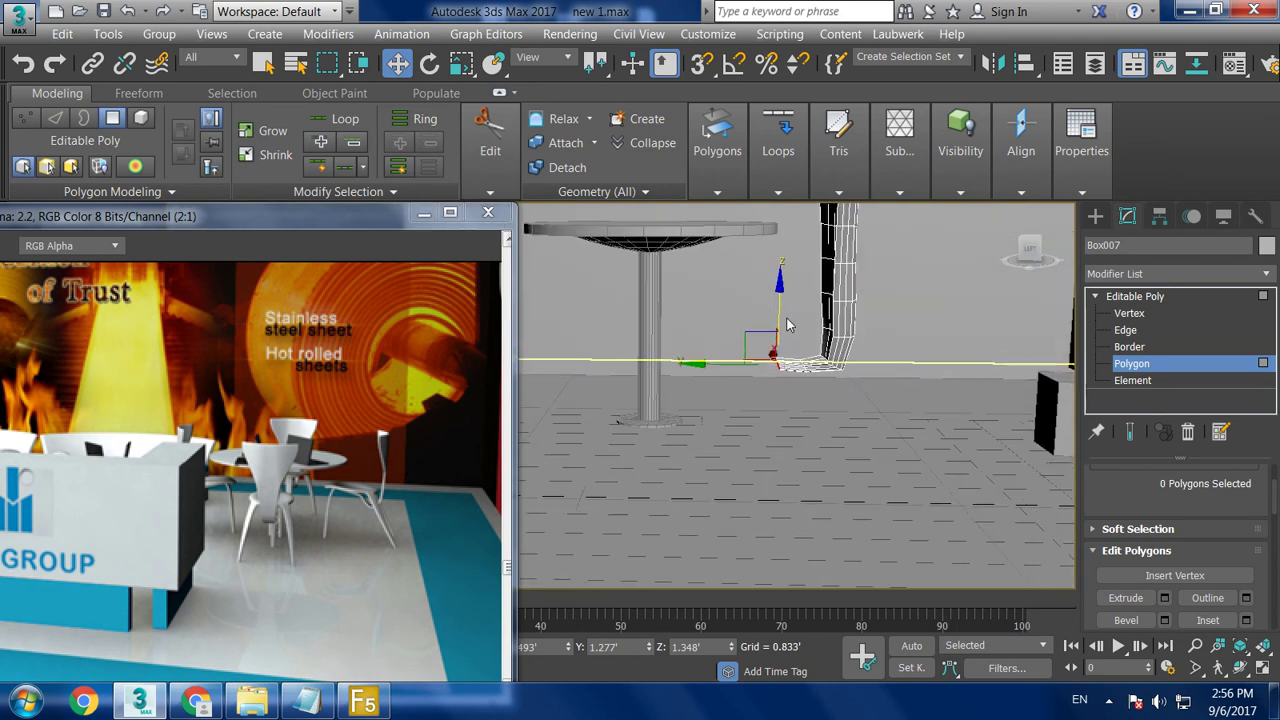
{"action": "key", "text": "e"}
{"action": "scroll", "coordinate": [785, 320], "scroll_direction": "up", "scroll_amount": 3}
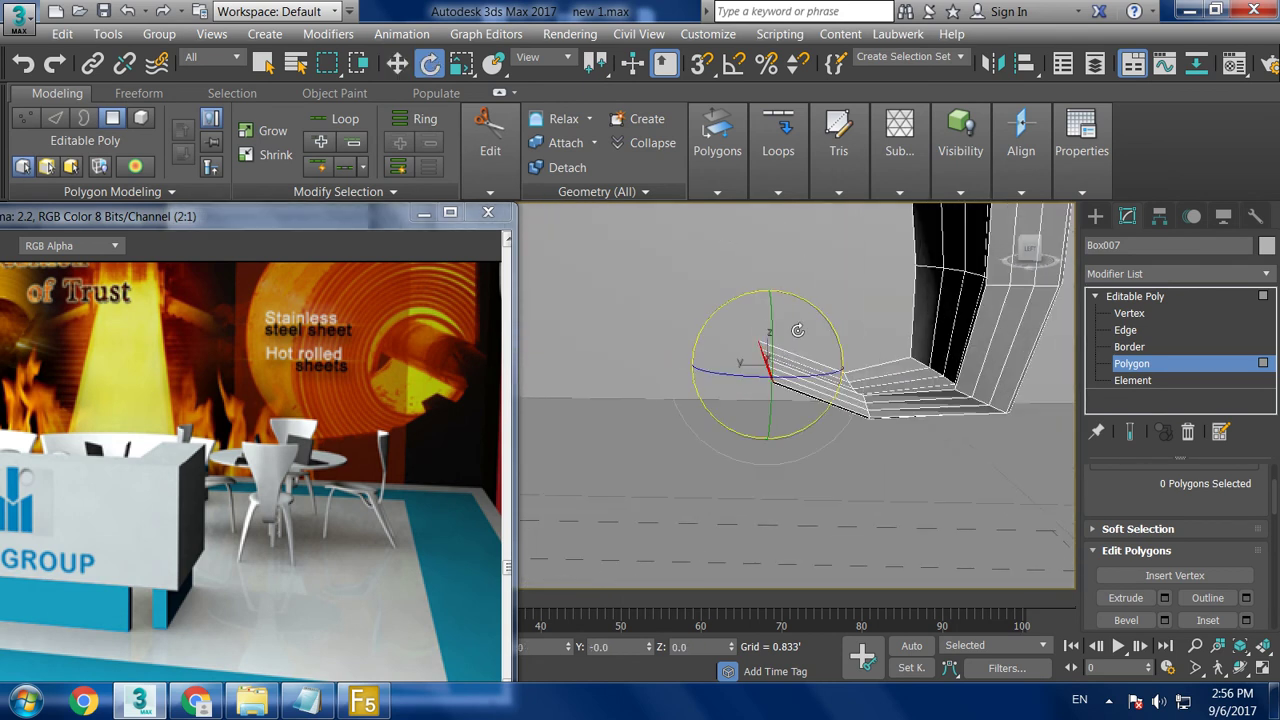
{"action": "left_click_drag", "start_coordinate": [808, 303], "coordinate": [876, 356]}
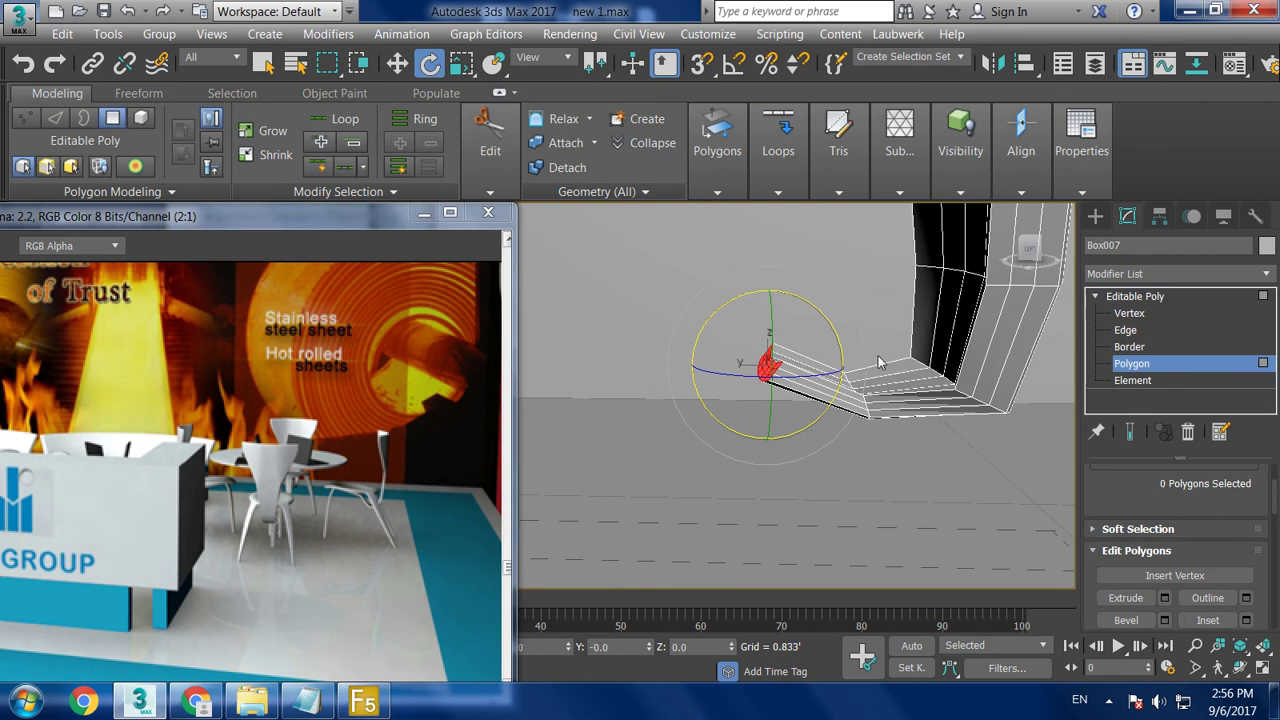
{"action": "key", "text": "w"}
{"action": "middle_click_drag", "start_coordinate": [860, 362], "coordinate": [855, 385], "text": "alt"}
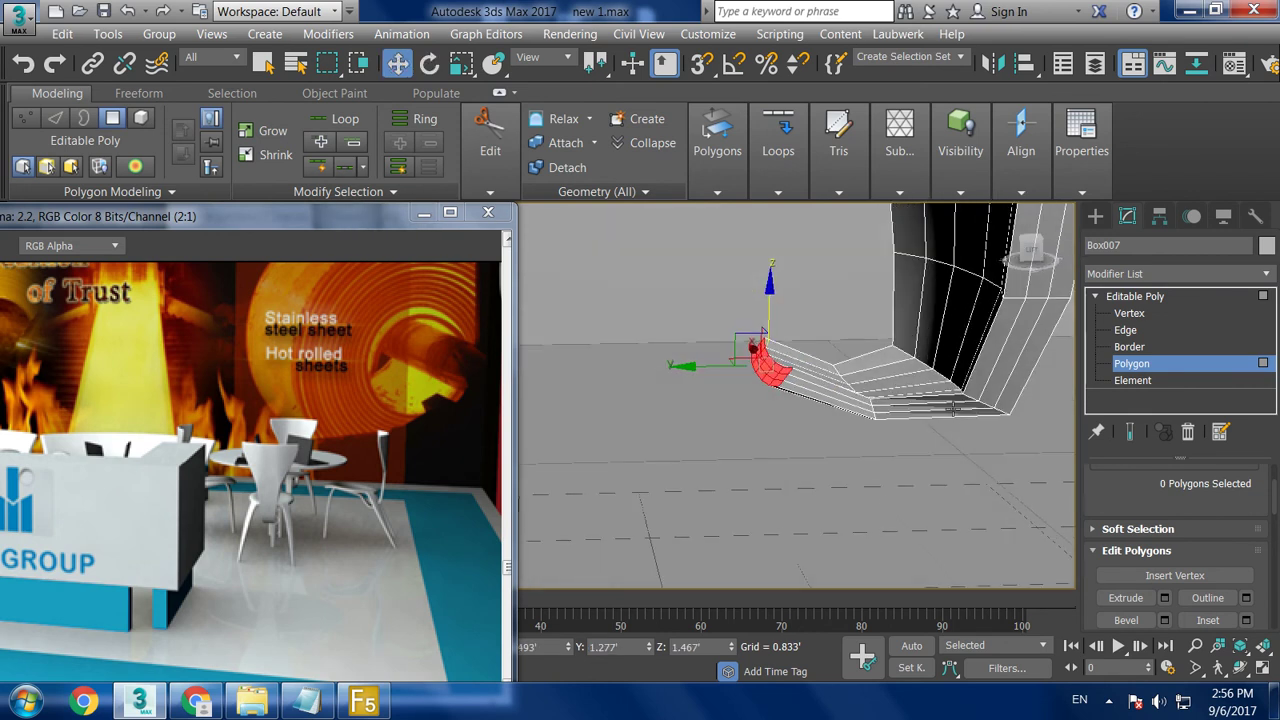
- Exit Polygon level on Box007 and show the Standard Primitives list
{"action": "left_click", "coordinate": [1088, 132]}
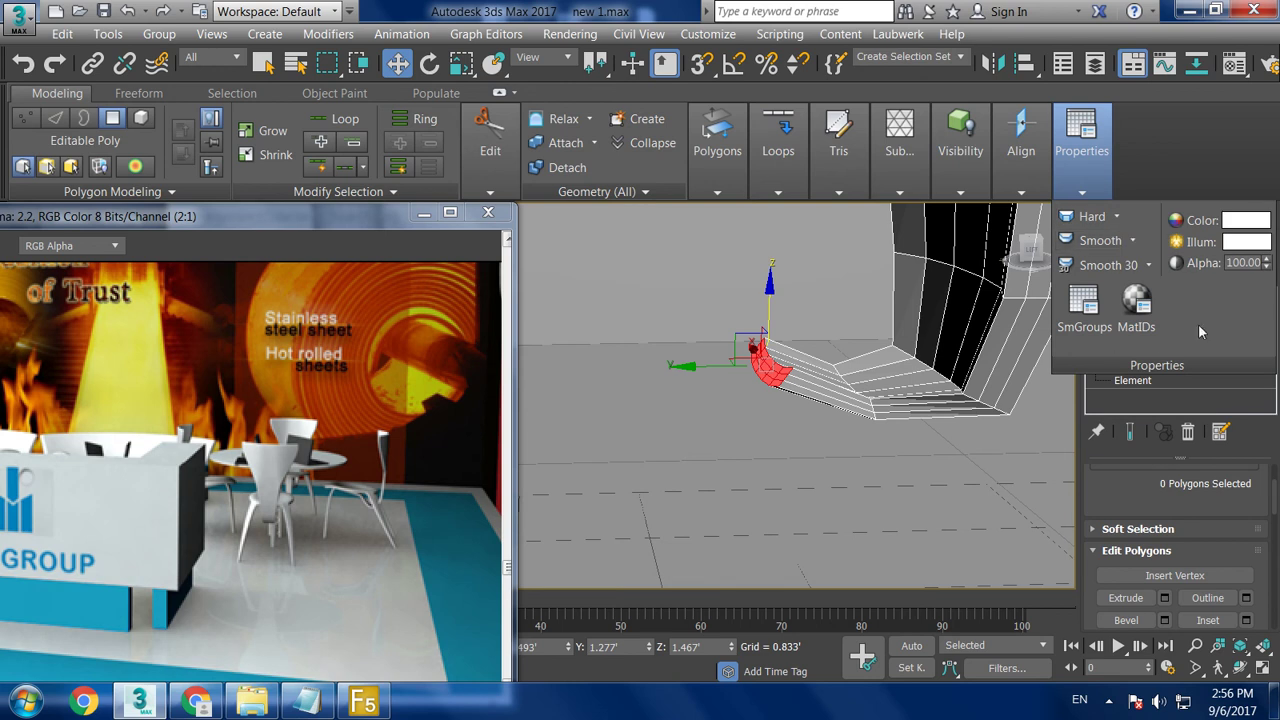
{"action": "left_click", "coordinate": [1140, 296]}
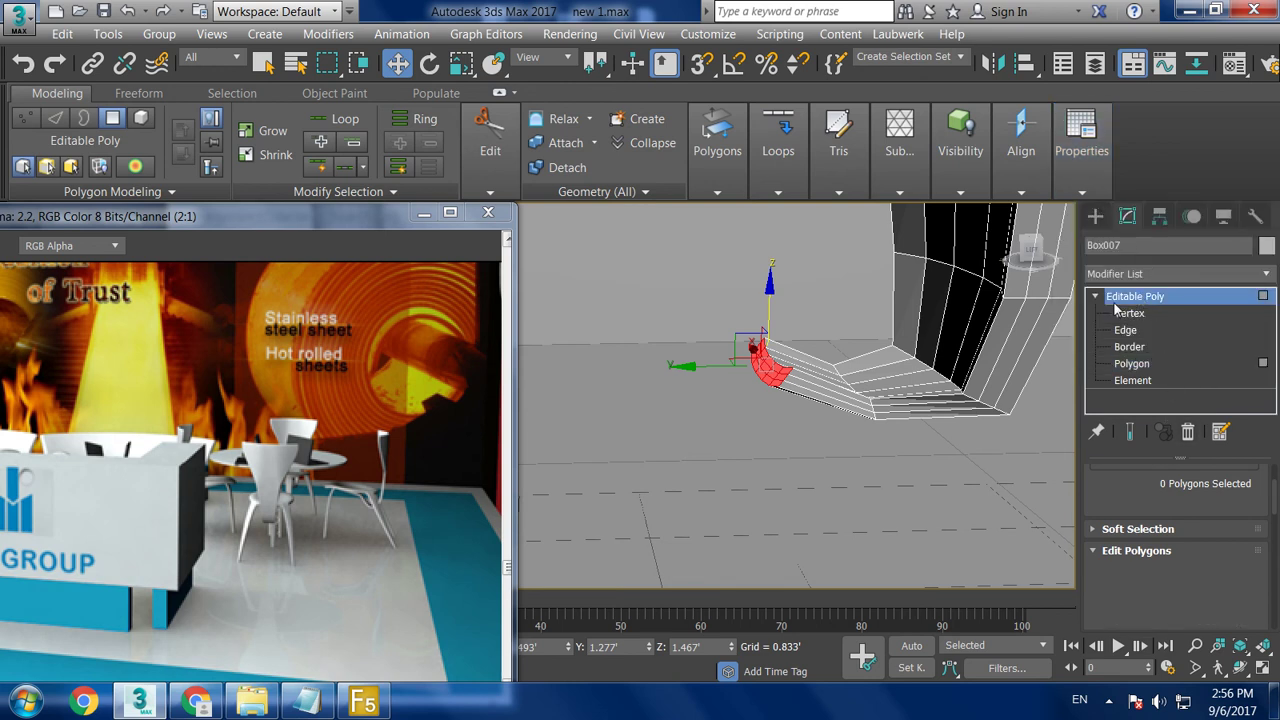
{"action": "mouse_move", "coordinate": [850, 340]}
{"action": "middle_mouse_down", "text": "alt"}
{"action": "mouse_move", "coordinate": [977, 395]}
{"action": "mouse_move", "coordinate": [859, 380]}
{"action": "middle_mouse_up", "text": "alt"}
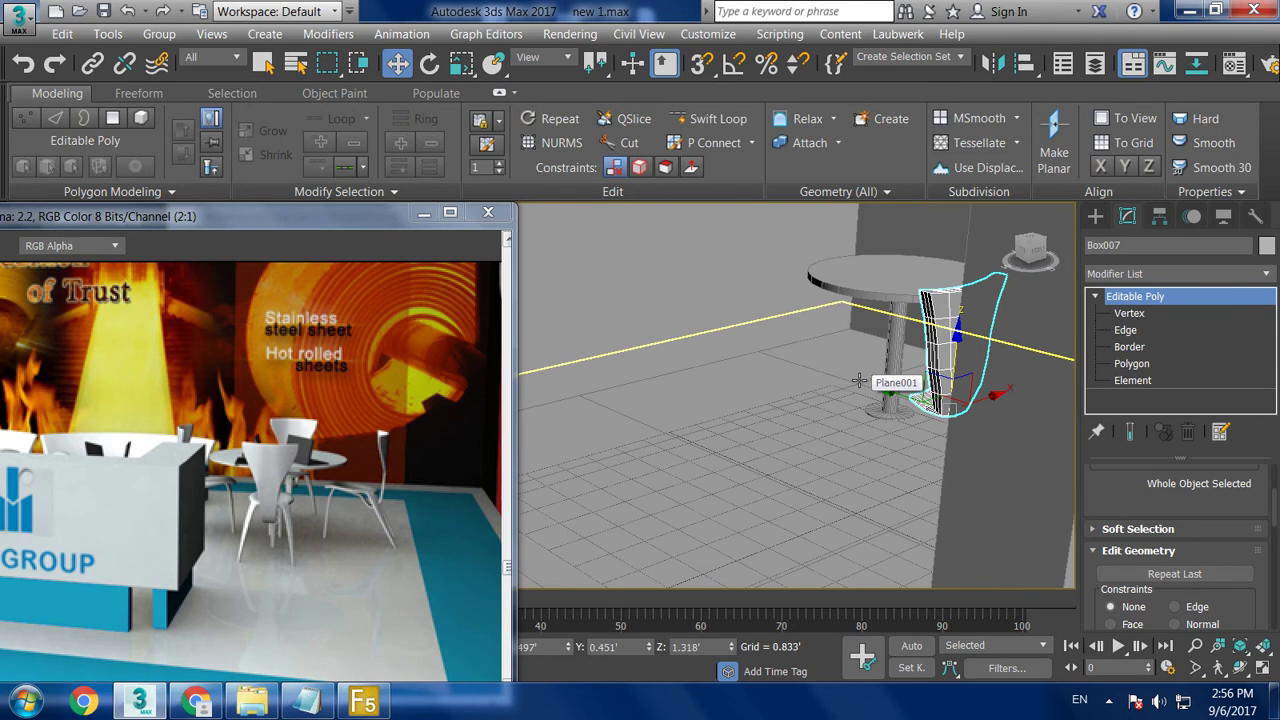
{"action": "left_click", "coordinate": [1096, 217]}
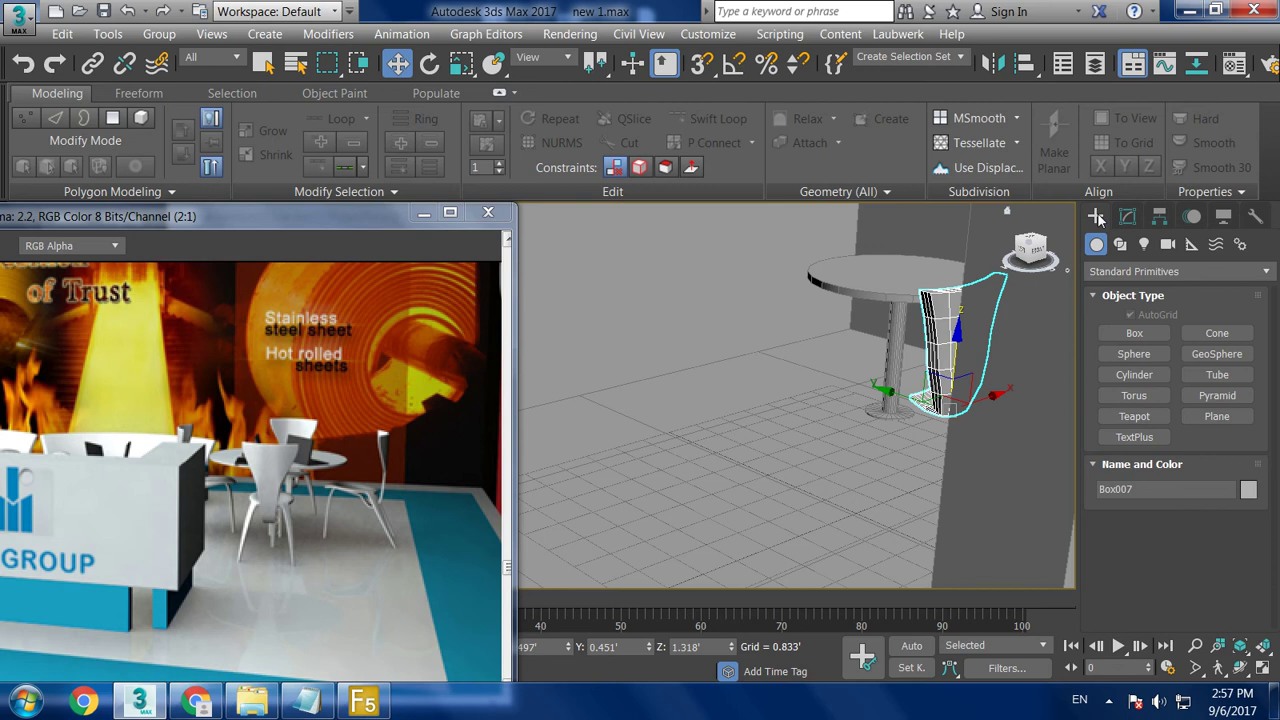
- Draw the base circle of a new cylinder in the enlarged Top view
{"action": "left_click", "coordinate": [1134, 374]}
{"action": "key", "text": "alt+w"}
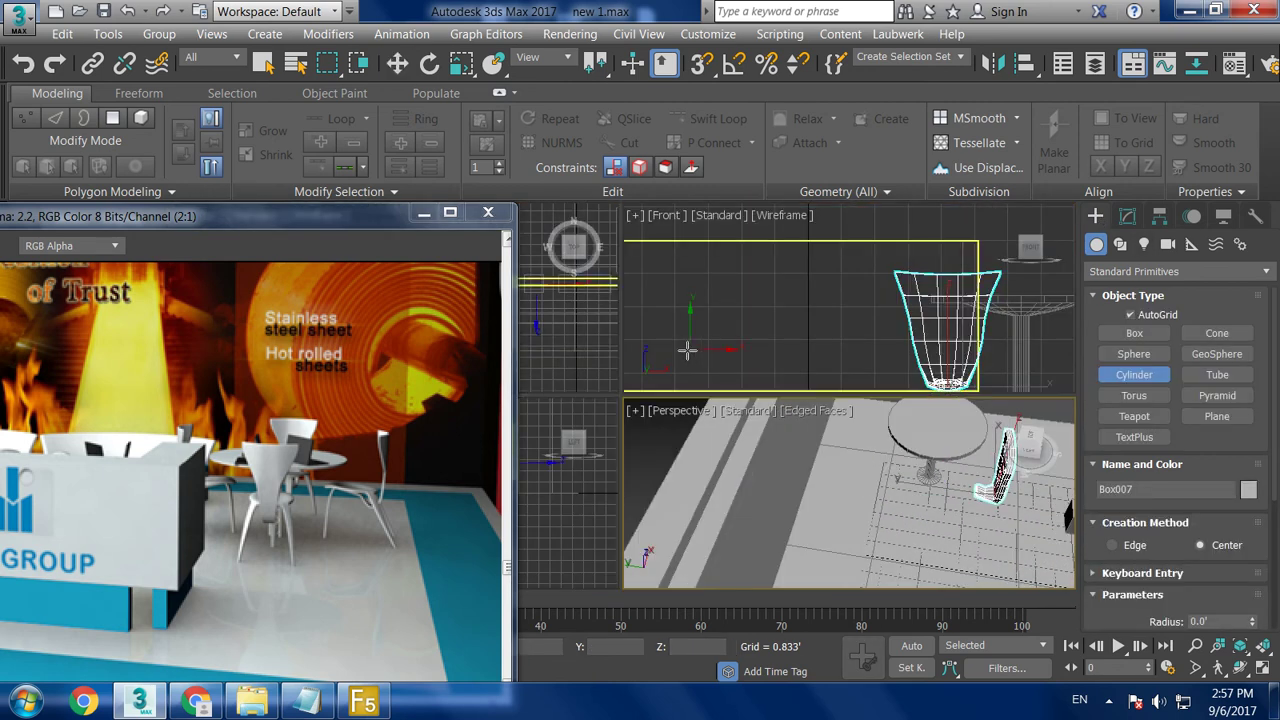
{"action": "key", "text": "alt+w"}
{"action": "key", "text": "t"}
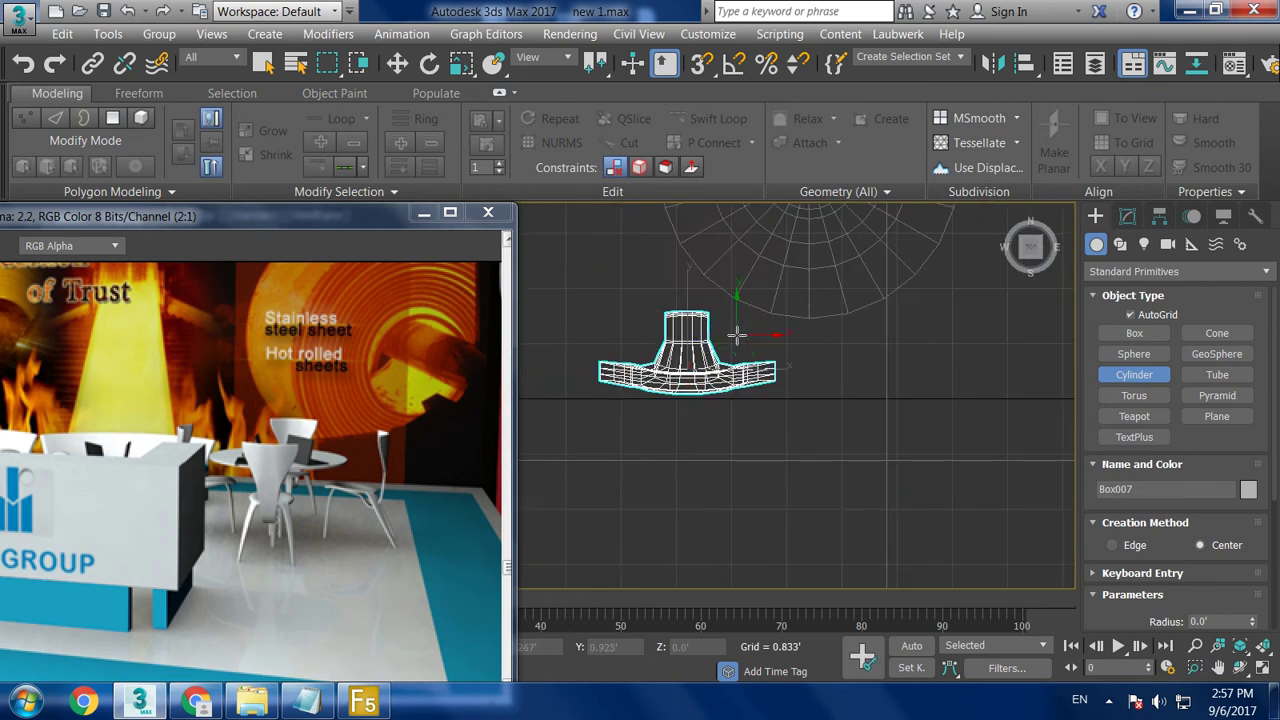
{"action": "middle_click_drag", "start_coordinate": [736, 335], "coordinate": [742, 380]}
{"action": "left_click_drag", "start_coordinate": [726, 374], "coordinate": [772, 400]}
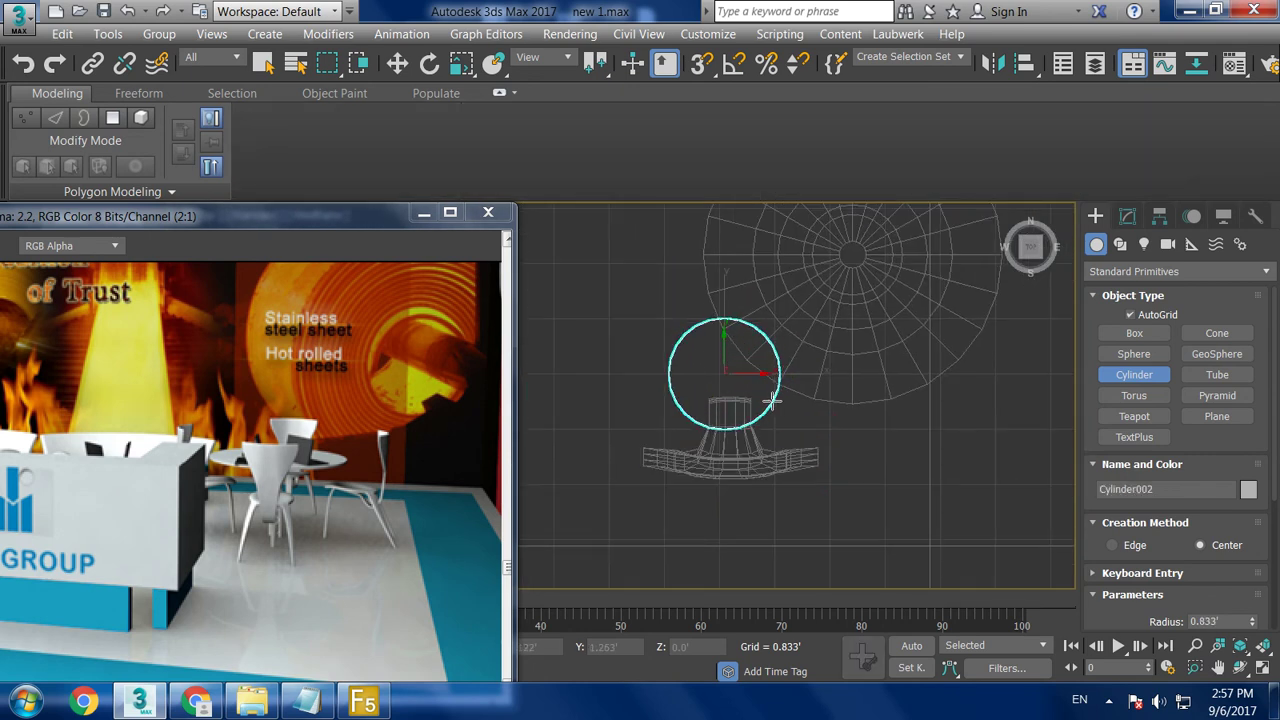
{"action": "key", "text": "alt+w"}
{"action": "key", "text": "w"}
- Give the cylinder a height of about 1.483' and move it back along Y
{"action": "middle_click", "coordinate": [778, 483]}
{"action": "key", "text": "alt+w"}
{"action": "middle_click_drag", "start_coordinate": [857, 564], "coordinate": [768, 366], "text": "alt"}
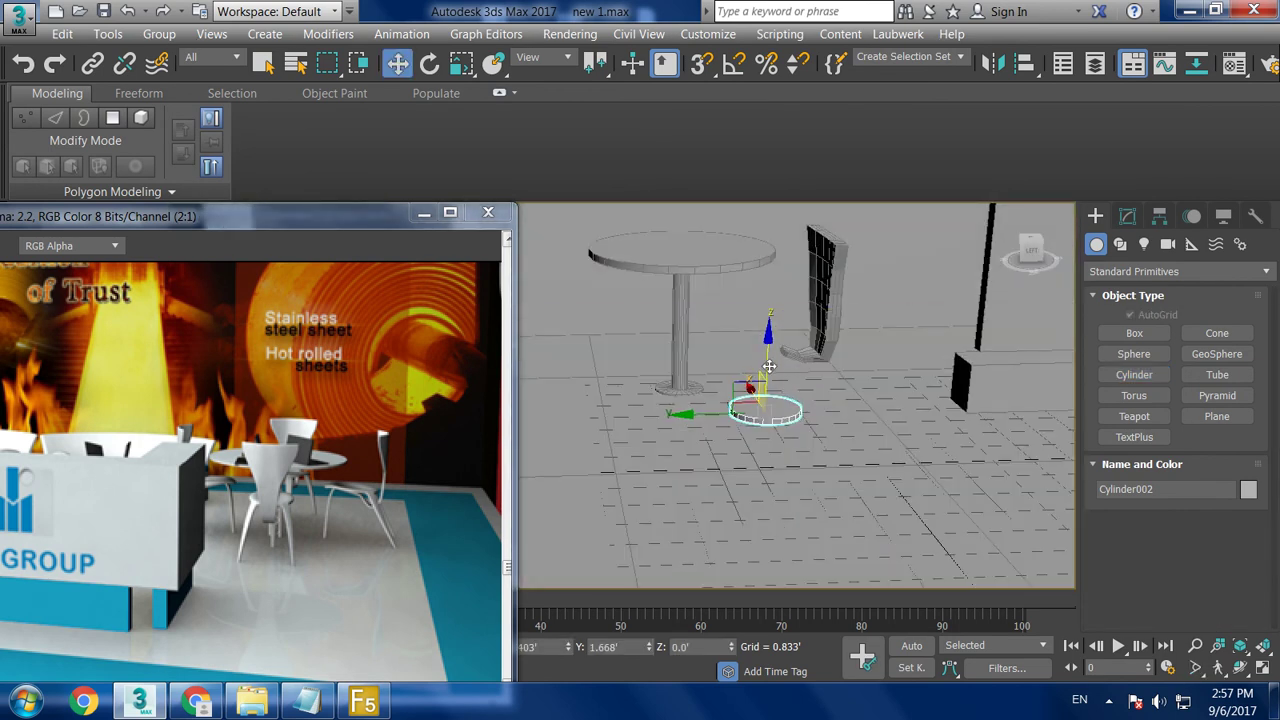
{"action": "left_click_drag", "start_coordinate": [768, 366], "coordinate": [854, 328]}
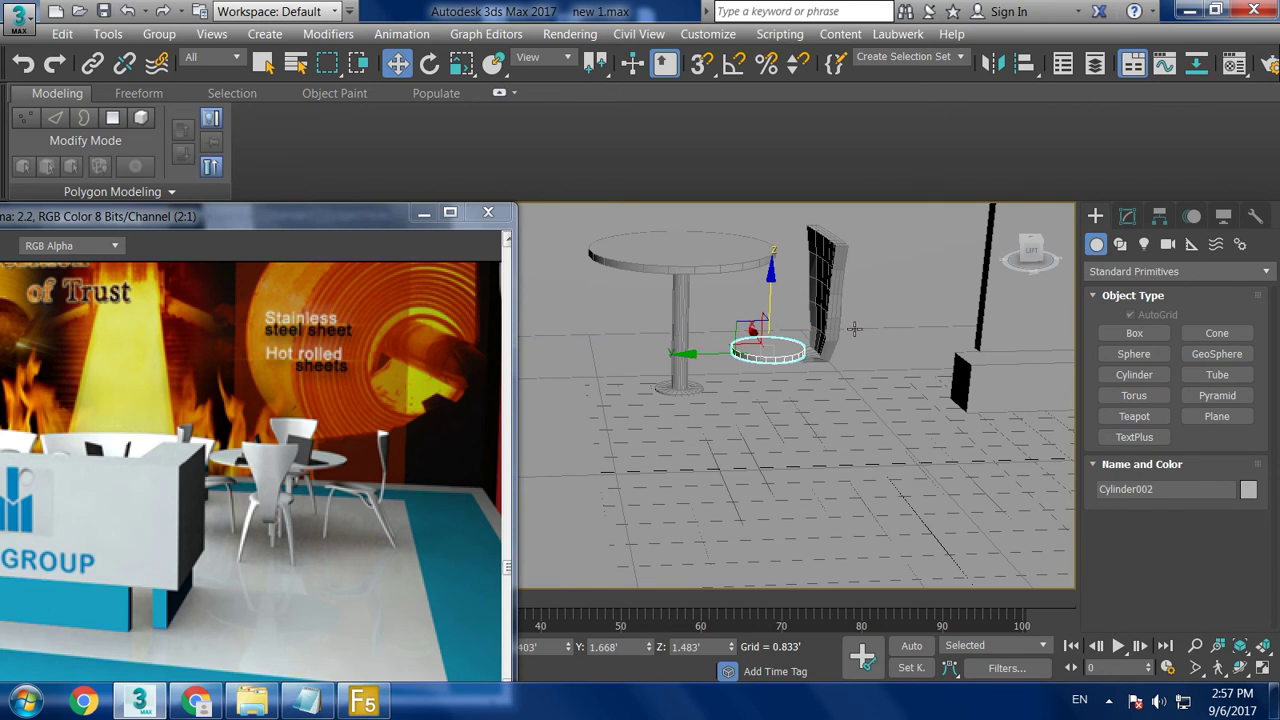
{"action": "scroll", "coordinate": [837, 360], "scroll_direction": "up", "scroll_amount": 2}
{"action": "scroll", "coordinate": [837, 360], "scroll_direction": "up", "scroll_amount": 3}
{"action": "scroll", "coordinate": [837, 360], "scroll_direction": "up", "scroll_amount": 2}
{"action": "left_click_drag", "start_coordinate": [600, 365], "coordinate": [643, 360]}
{"action": "mouse_move", "coordinate": [650, 420]}
{"action": "middle_mouse_down", "text": "alt"}
{"action": "mouse_move", "coordinate": [765, 376]}
{"action": "mouse_move", "coordinate": [775, 388]}
{"action": "middle_mouse_up", "text": "alt"}
- Tilt Cylinder002 slightly and nudge it along Y beside the column
{"action": "key", "text": "r"}
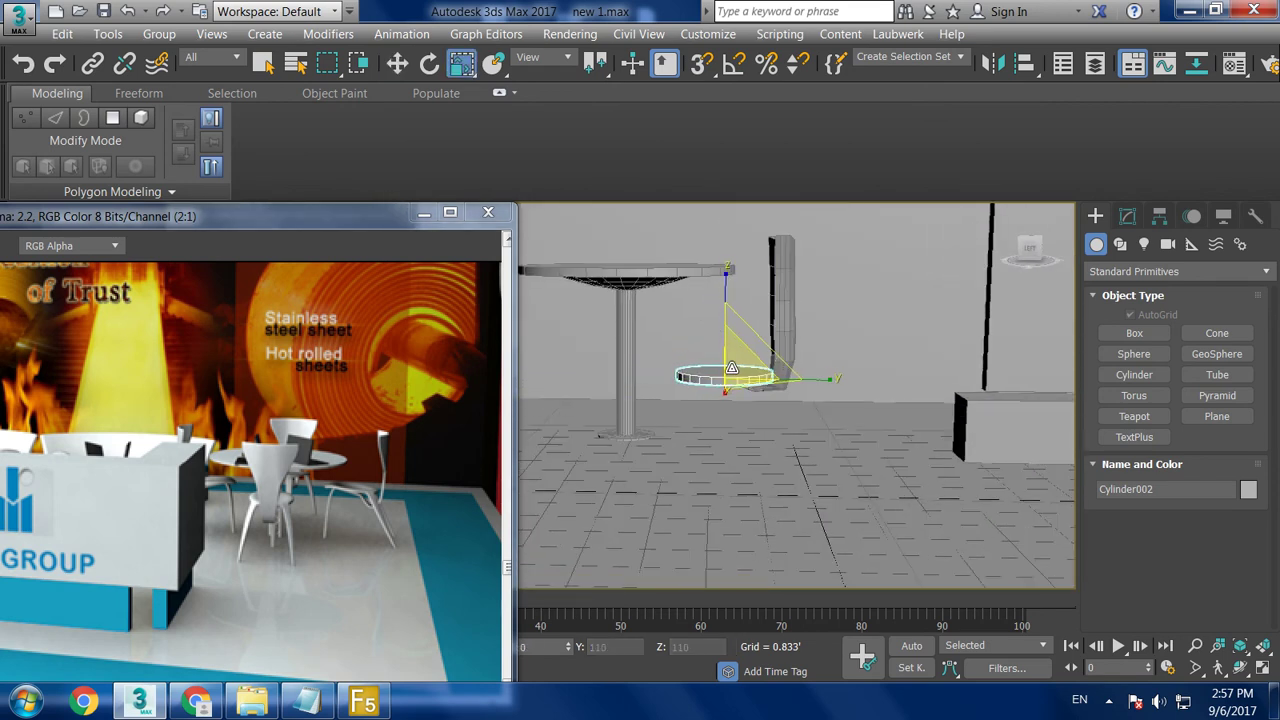
{"action": "key", "text": "z"}
{"action": "mouse_move", "coordinate": [805, 405]}
{"action": "middle_mouse_down", "text": "alt"}
{"action": "mouse_move", "coordinate": [796, 469]}
{"action": "mouse_move", "coordinate": [777, 471]}
{"action": "mouse_move", "coordinate": [733, 385]}
{"action": "middle_mouse_up", "text": "alt"}
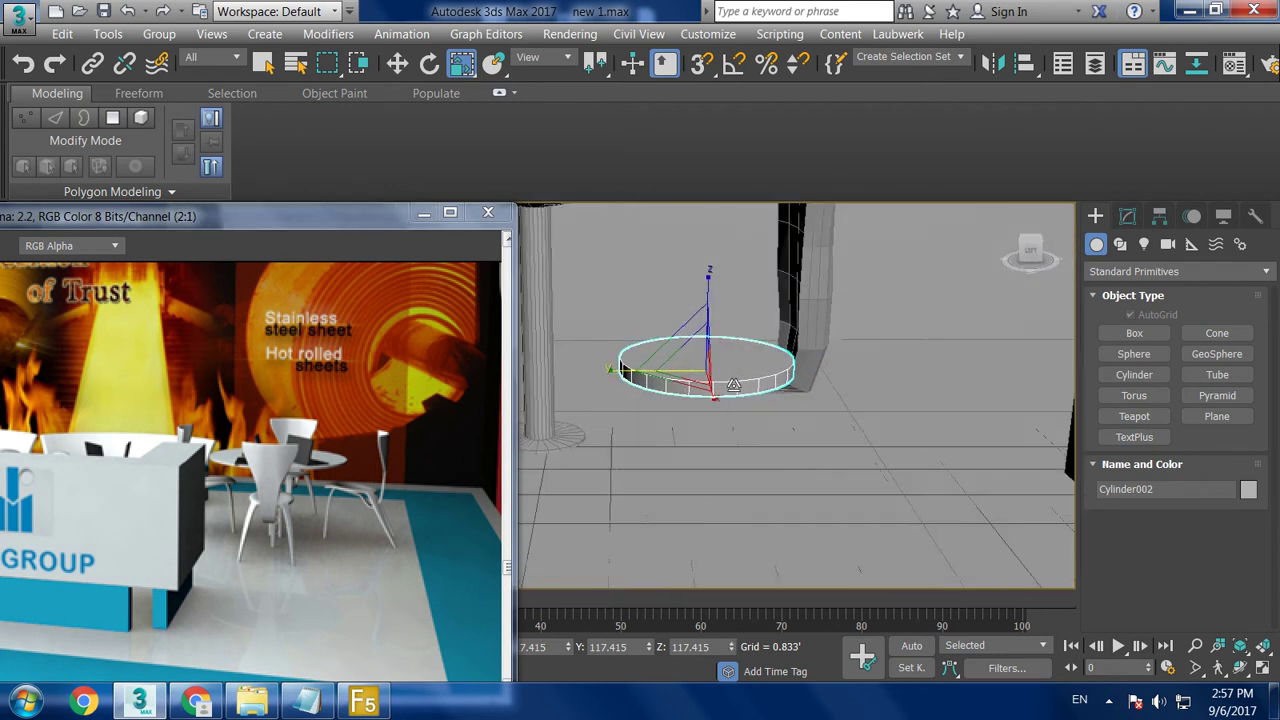
{"action": "key", "text": "e"}
{"action": "left_click_drag", "start_coordinate": [756, 311], "coordinate": [759, 314]}
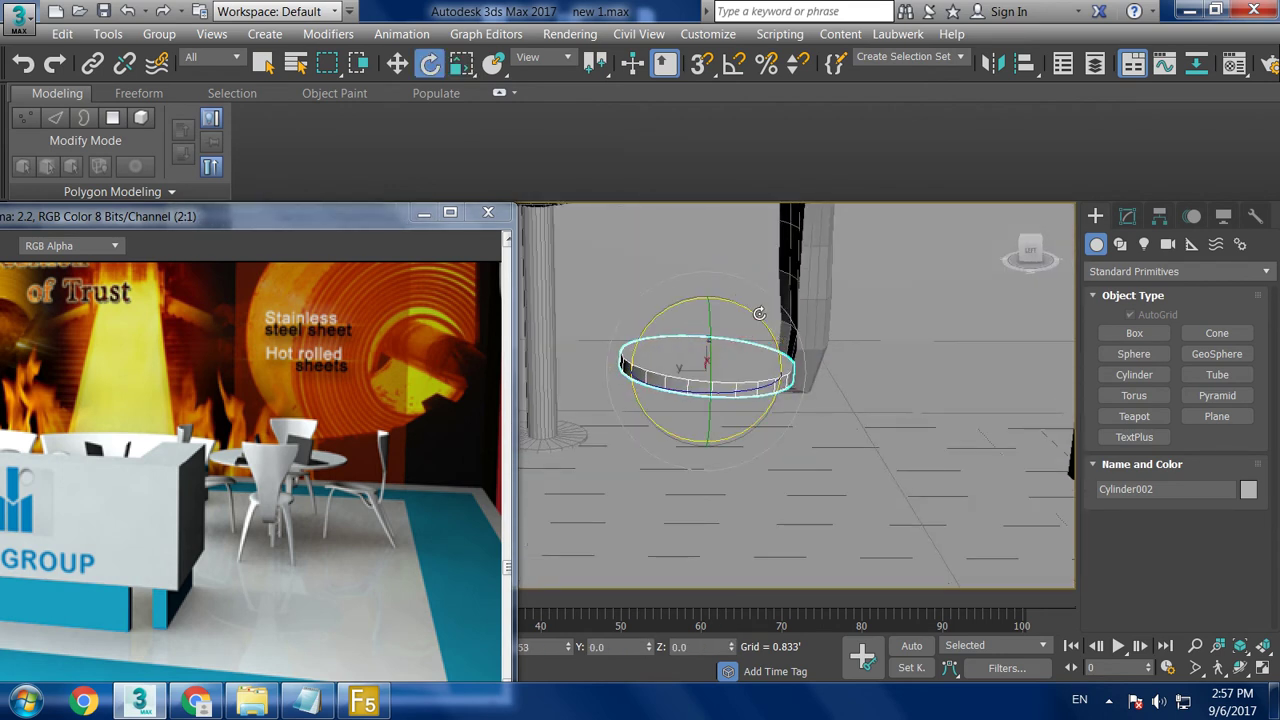
{"action": "key", "text": "w"}
{"action": "left_click_drag", "start_coordinate": [647, 369], "coordinate": [651, 364]}
{"action": "middle_click_drag", "start_coordinate": [651, 364], "coordinate": [706, 369], "text": "alt"}
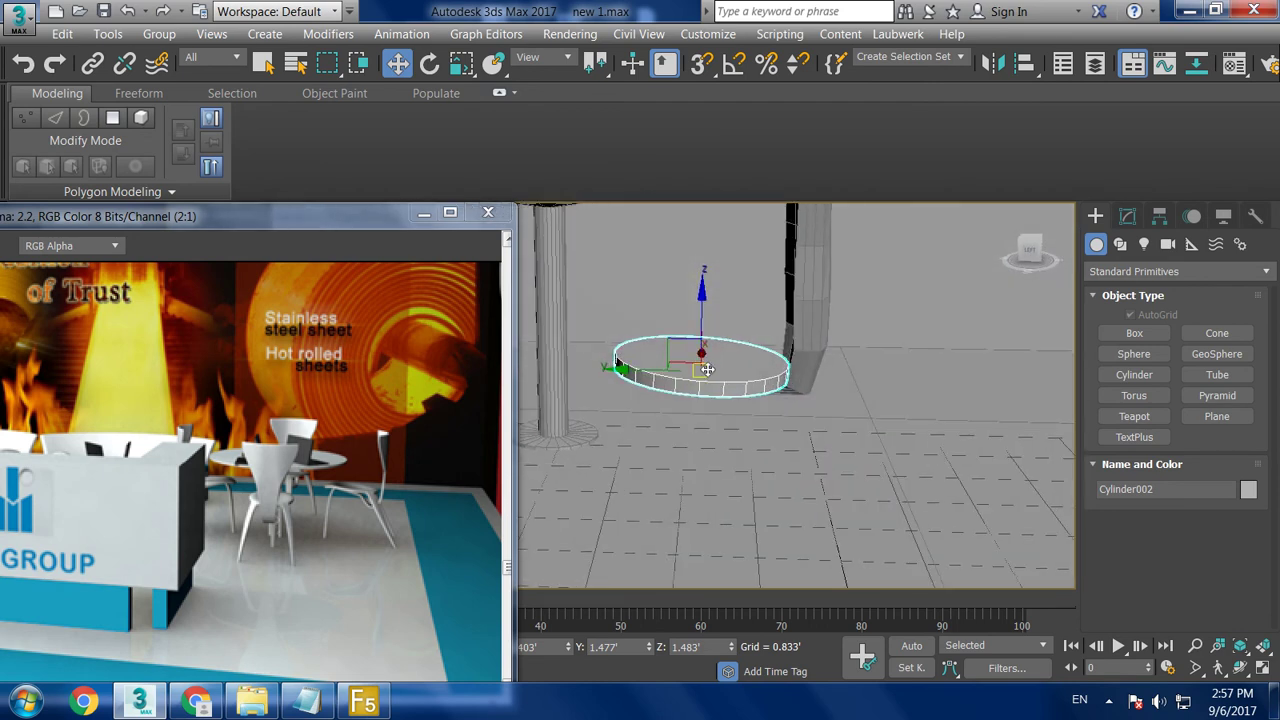
{"action": "key", "text": "alt+w"}
{"action": "key", "text": "alt+w"}
{"action": "key", "text": "alt+w"}
{"action": "key", "text": "alt+w"}
{"action": "mouse_move", "coordinate": [800, 420]}
{"action": "middle_mouse_down", "text": "alt"}
{"action": "mouse_move", "coordinate": [766, 371]}
{"action": "mouse_move", "coordinate": [928, 407]}
{"action": "mouse_move", "coordinate": [880, 409]}
{"action": "mouse_move", "coordinate": [895, 414]}
{"action": "middle_mouse_up", "text": "alt"}
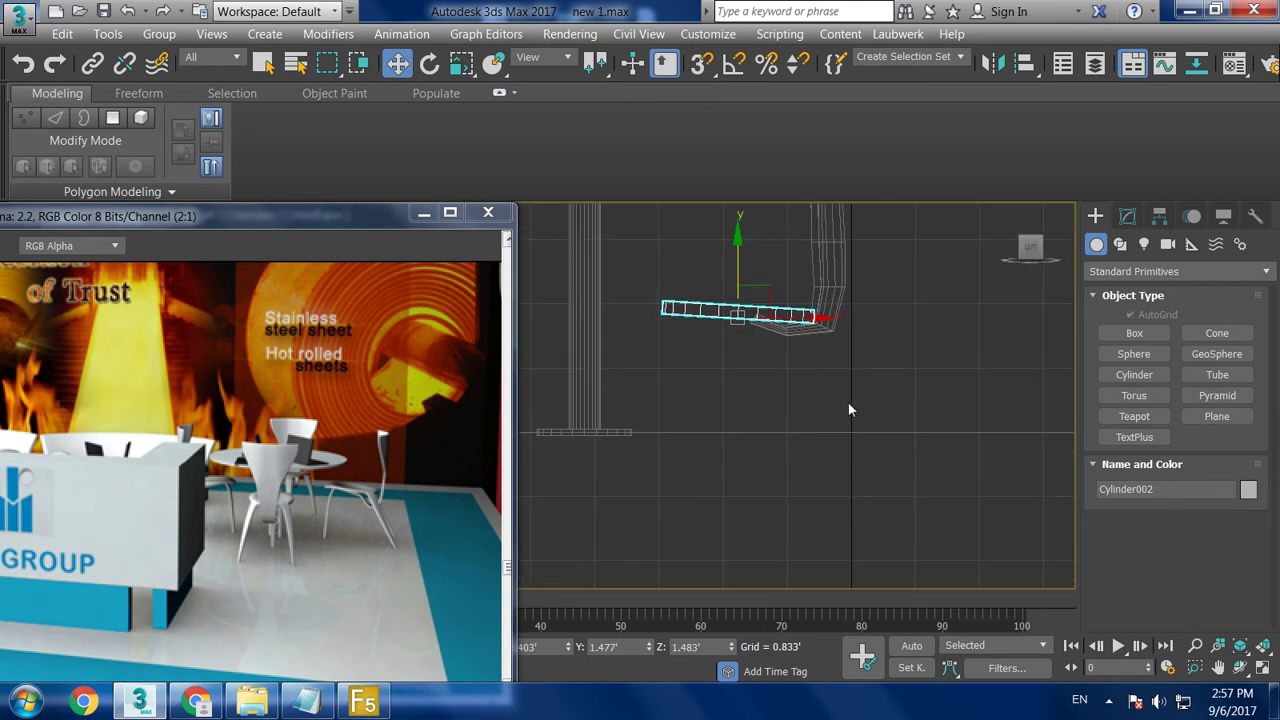
{"action": "left_click", "coordinate": [1120, 246]}
{"action": "left_click", "coordinate": [1135, 355]}
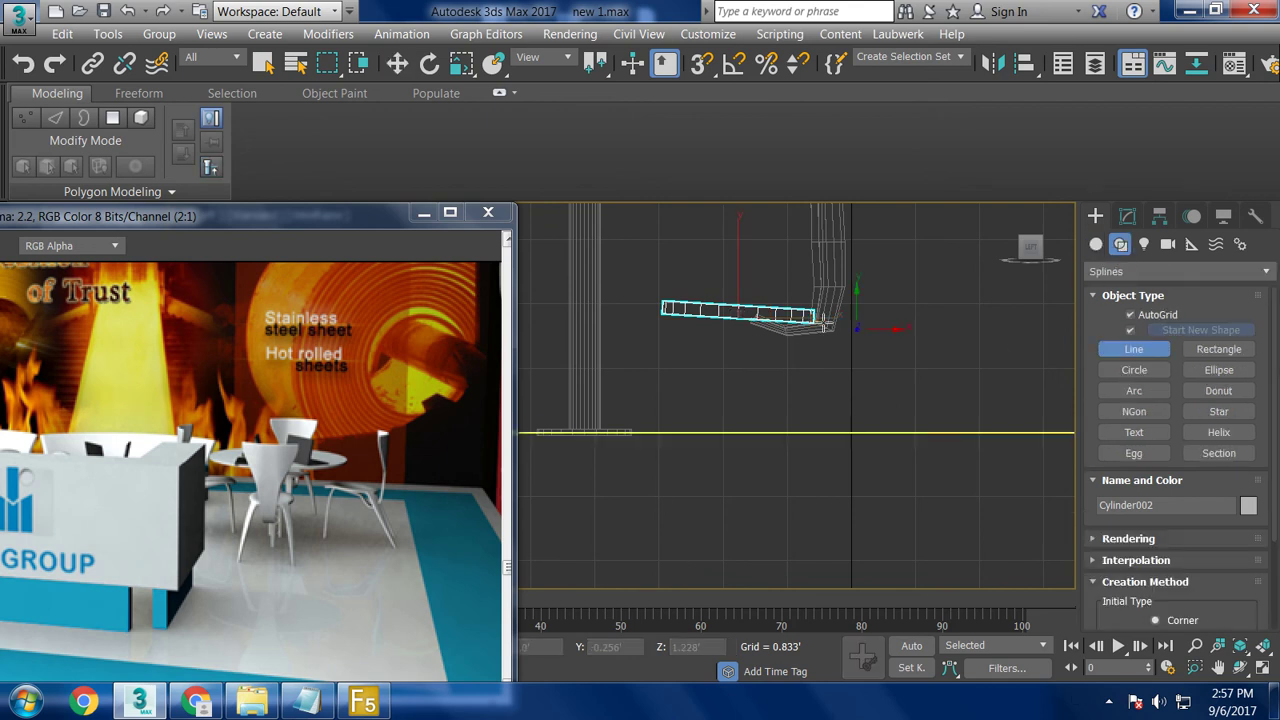
{"action": "left_click", "coordinate": [800, 319]}
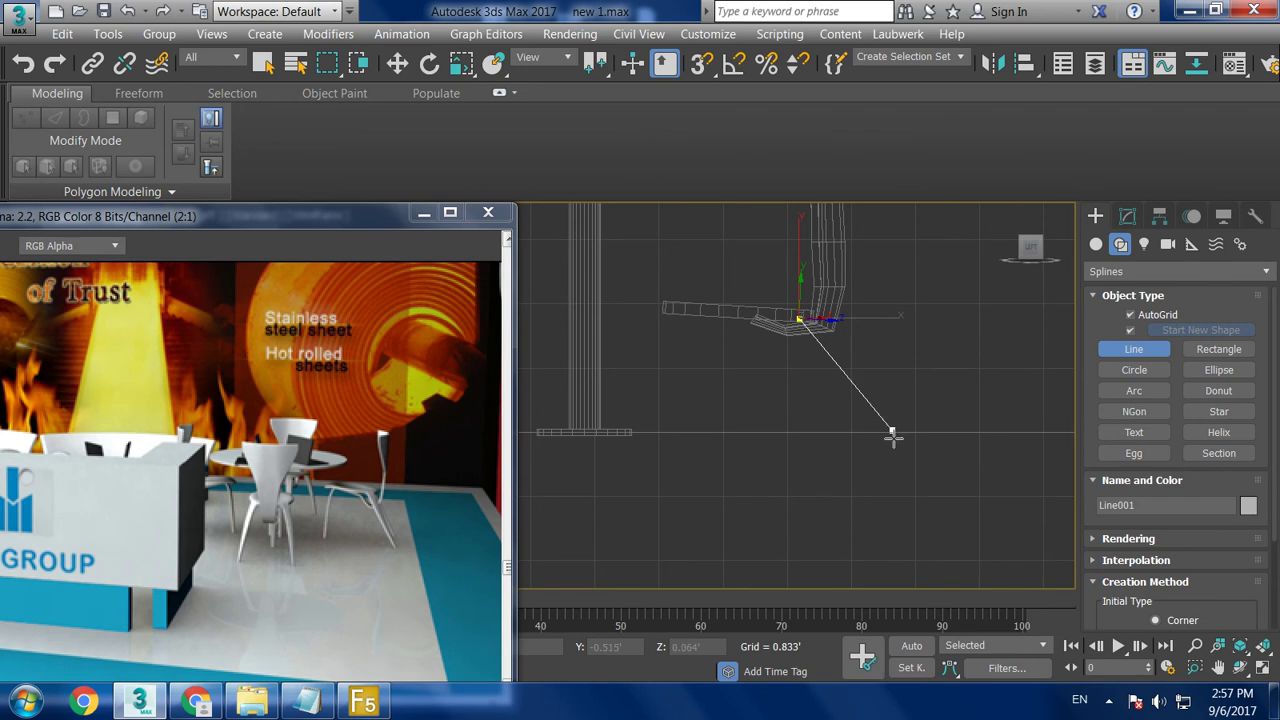
{"action": "left_click_drag", "start_coordinate": [911, 496], "coordinate": [913, 511]}
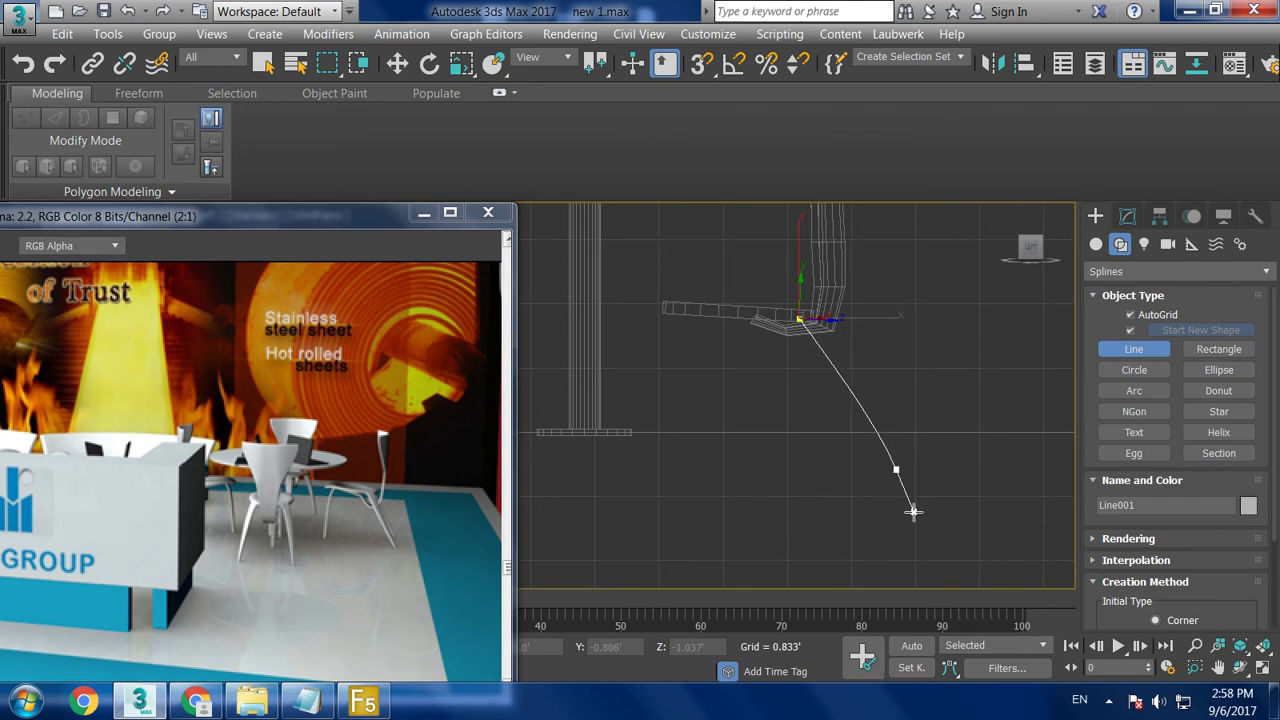
{"action": "right_click", "coordinate": [1014, 480]}
{"action": "key", "text": "w"}
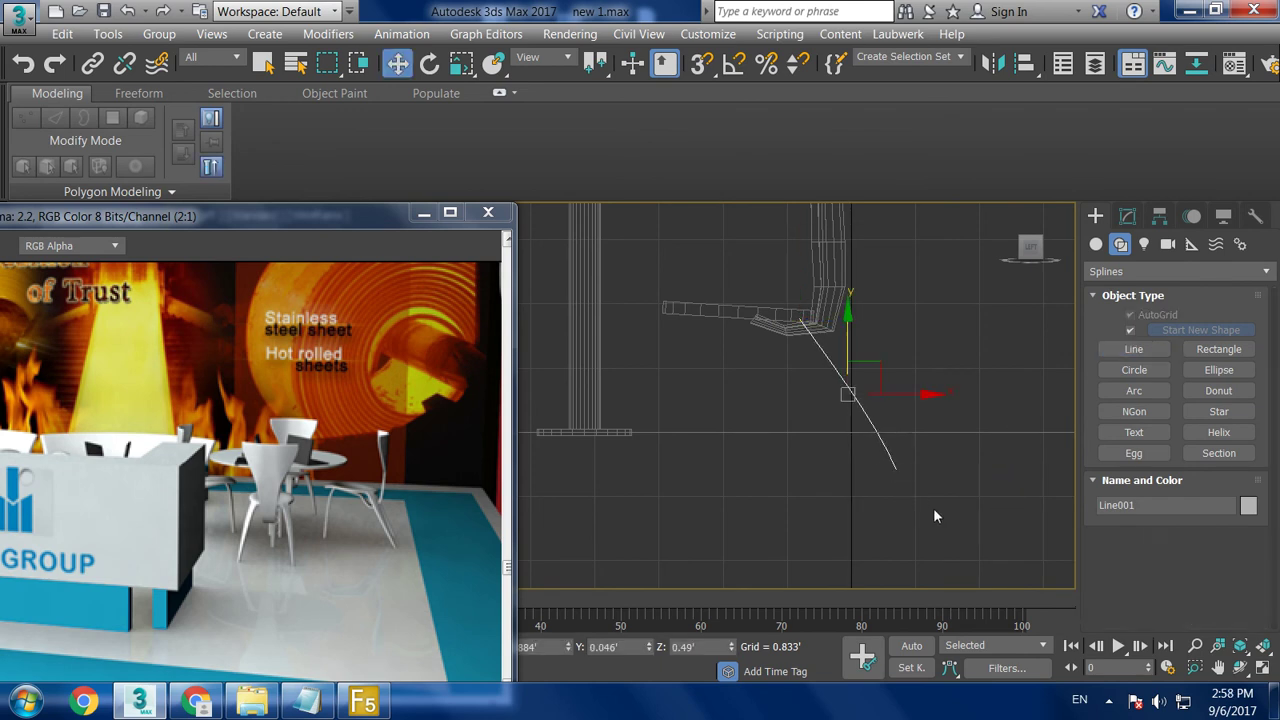
{"action": "left_click", "coordinate": [896, 469]}
{"action": "left_click_drag", "start_coordinate": [956, 469], "coordinate": [946, 469]}
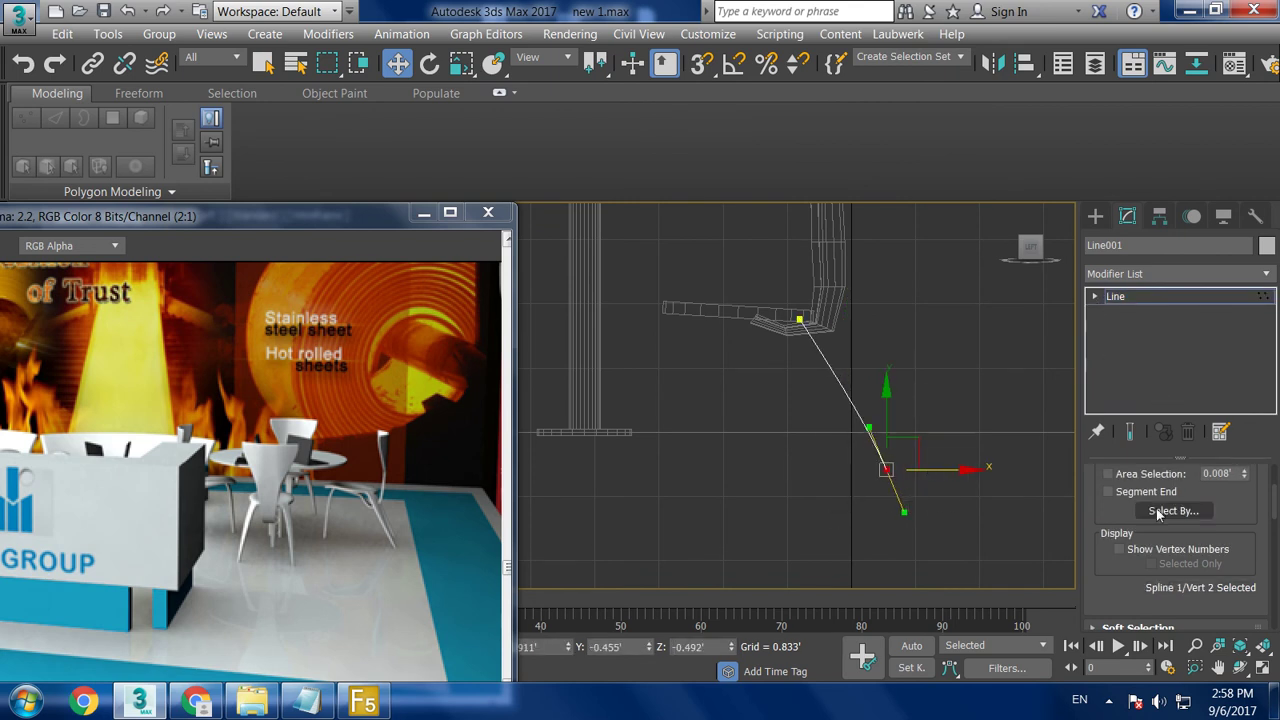
{"action": "scroll", "coordinate": [1097, 600], "scroll_direction": "up", "scroll_amount": 5}
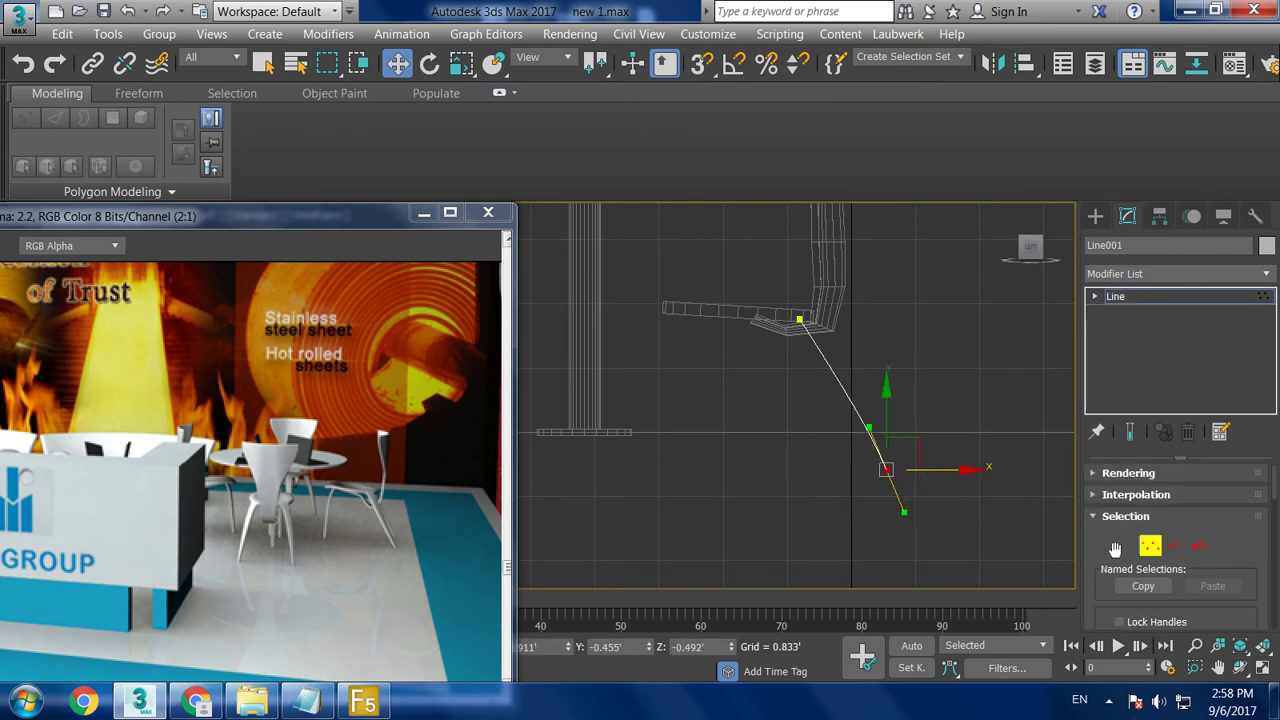
{"action": "left_click", "coordinate": [1098, 474]}
{"action": "scroll", "coordinate": [1100, 490], "scroll_direction": "down", "scroll_amount": 2}
{"action": "scroll", "coordinate": [1110, 520], "scroll_direction": "up", "scroll_amount": 2}
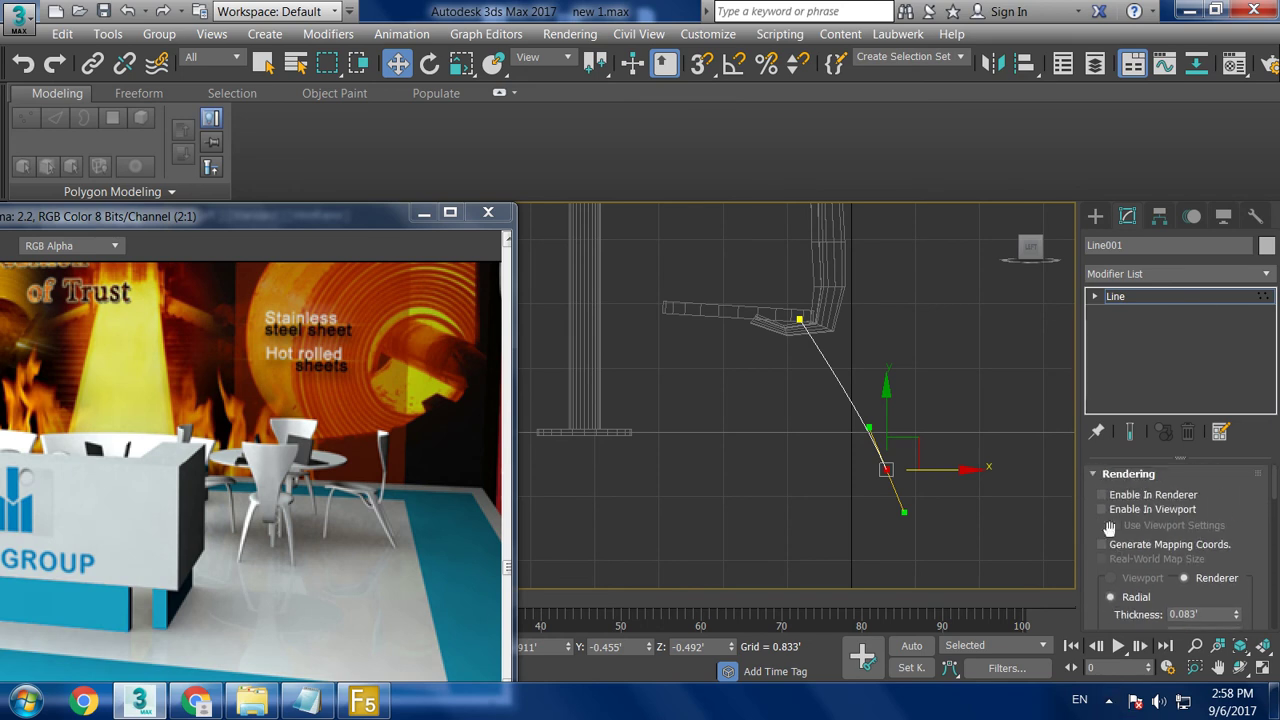
{"action": "left_click", "coordinate": [1102, 509]}
{"action": "key", "text": "p"}
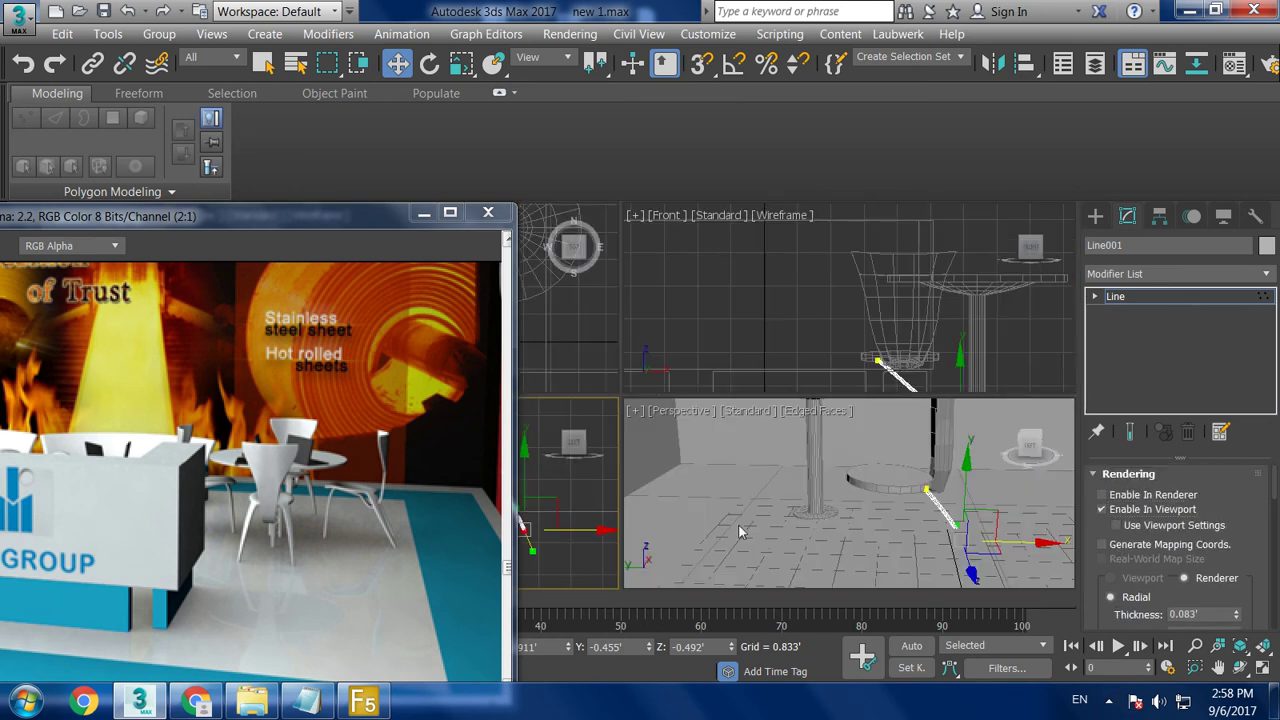
{"action": "key", "text": "z"}
{"action": "middle_click_drag", "start_coordinate": [817, 445], "coordinate": [741, 484], "text": "alt"}
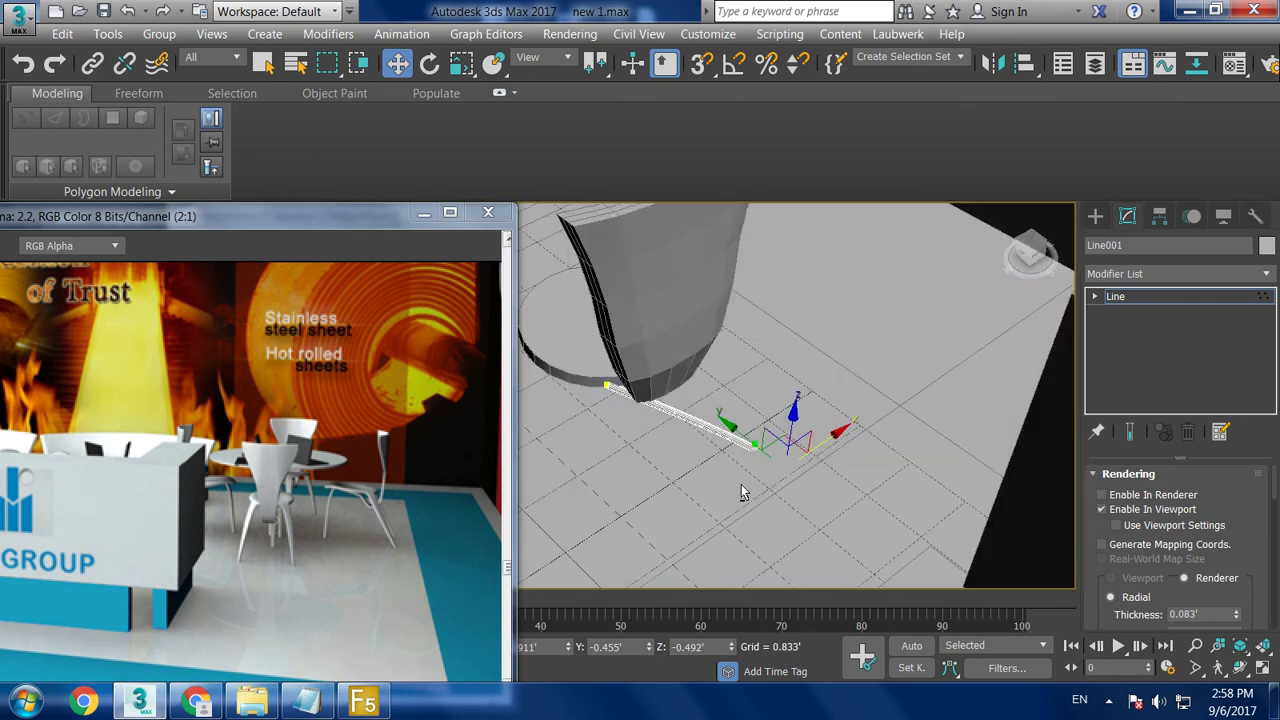
{"action": "mouse_move", "coordinate": [828, 445]}
{"action": "middle_mouse_down", "text": "alt"}
{"action": "mouse_move", "coordinate": [694, 428]}
{"action": "mouse_move", "coordinate": [847, 357]}
{"action": "middle_mouse_up", "text": "alt"}
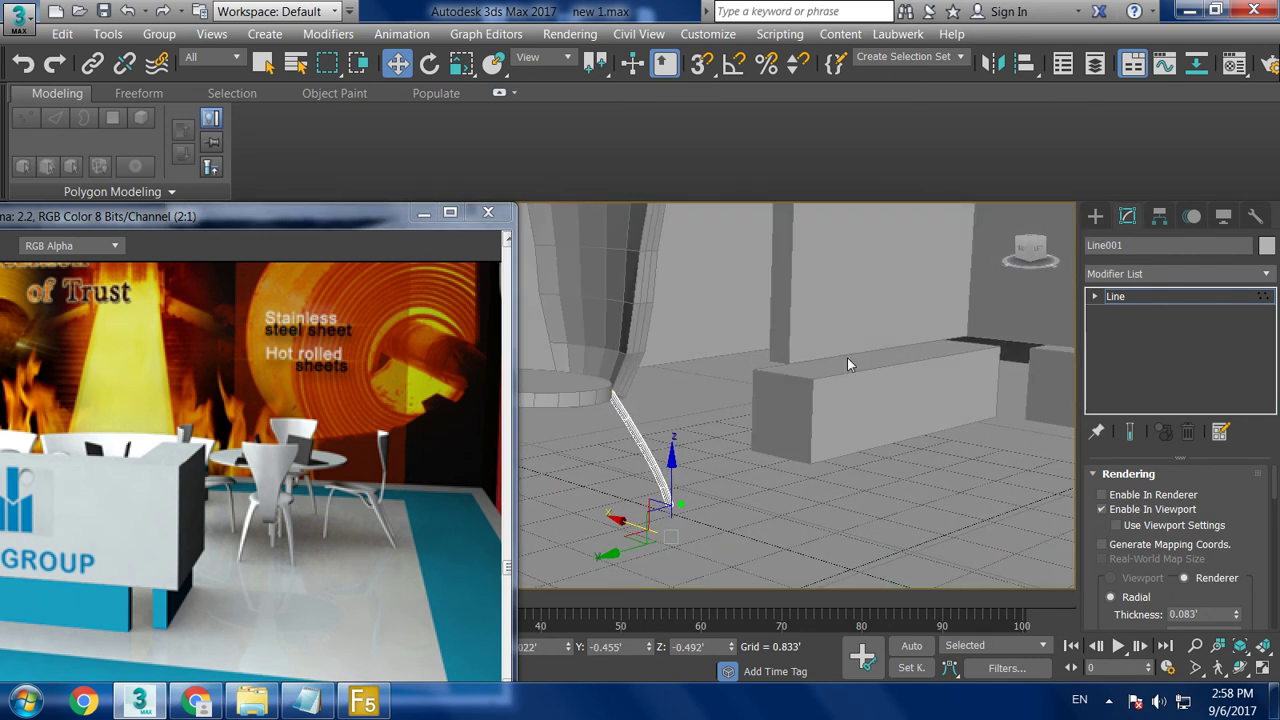
{"action": "key", "text": "F3"}
{"action": "mouse_move", "coordinate": [805, 404]}
{"action": "middle_mouse_down", "text": "alt"}
{"action": "mouse_move", "coordinate": [748, 452]}
{"action": "mouse_move", "coordinate": [607, 506]}
{"action": "middle_mouse_up", "text": "alt"}
{"action": "mouse_move", "coordinate": [707, 567]}
{"action": "left_mouse_down"}
{"action": "mouse_move", "coordinate": [671, 580]}
{"action": "mouse_move", "coordinate": [677, 560]}
{"action": "left_mouse_up"}
{"action": "mouse_move", "coordinate": [677, 560]}
{"action": "middle_mouse_down", "text": "alt"}
{"action": "mouse_move", "coordinate": [776, 437]}
{"action": "mouse_move", "coordinate": [745, 455]}
{"action": "middle_mouse_up", "text": "alt"}
{"action": "left_click_drag", "start_coordinate": [653, 491], "coordinate": [693, 461]}
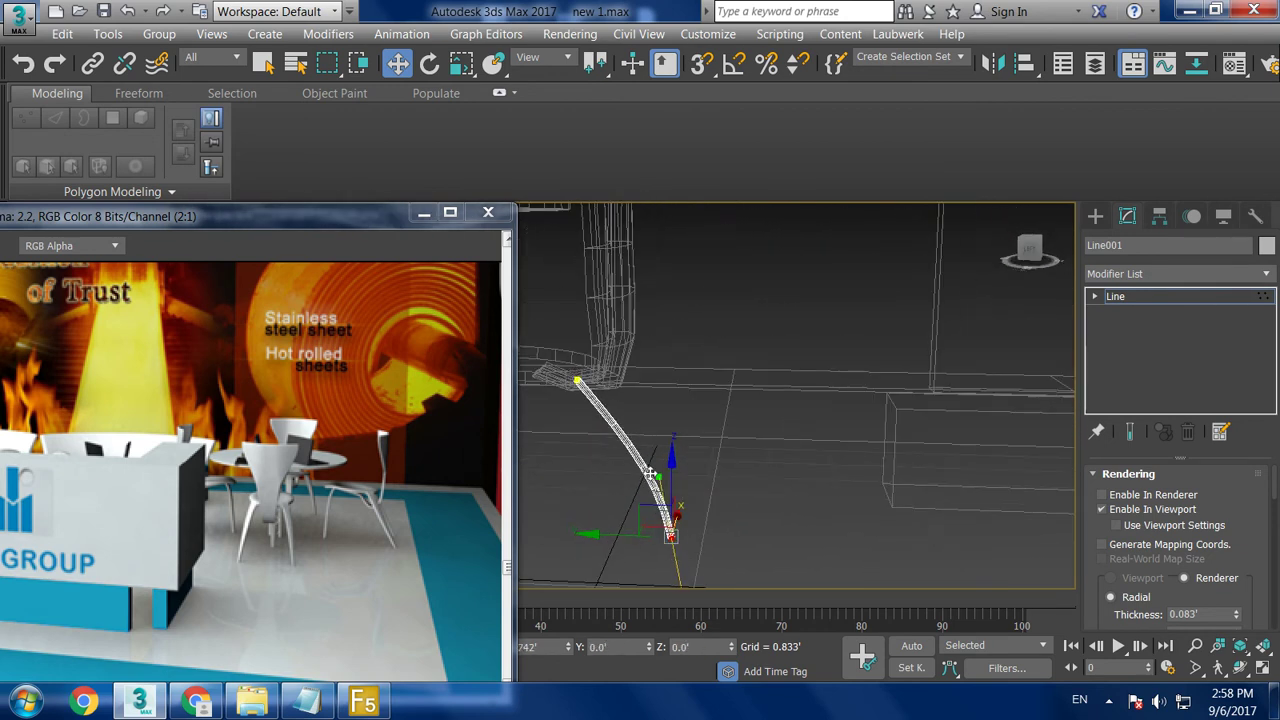
{"action": "middle_click_drag", "start_coordinate": [693, 461], "coordinate": [846, 441], "text": "alt"}
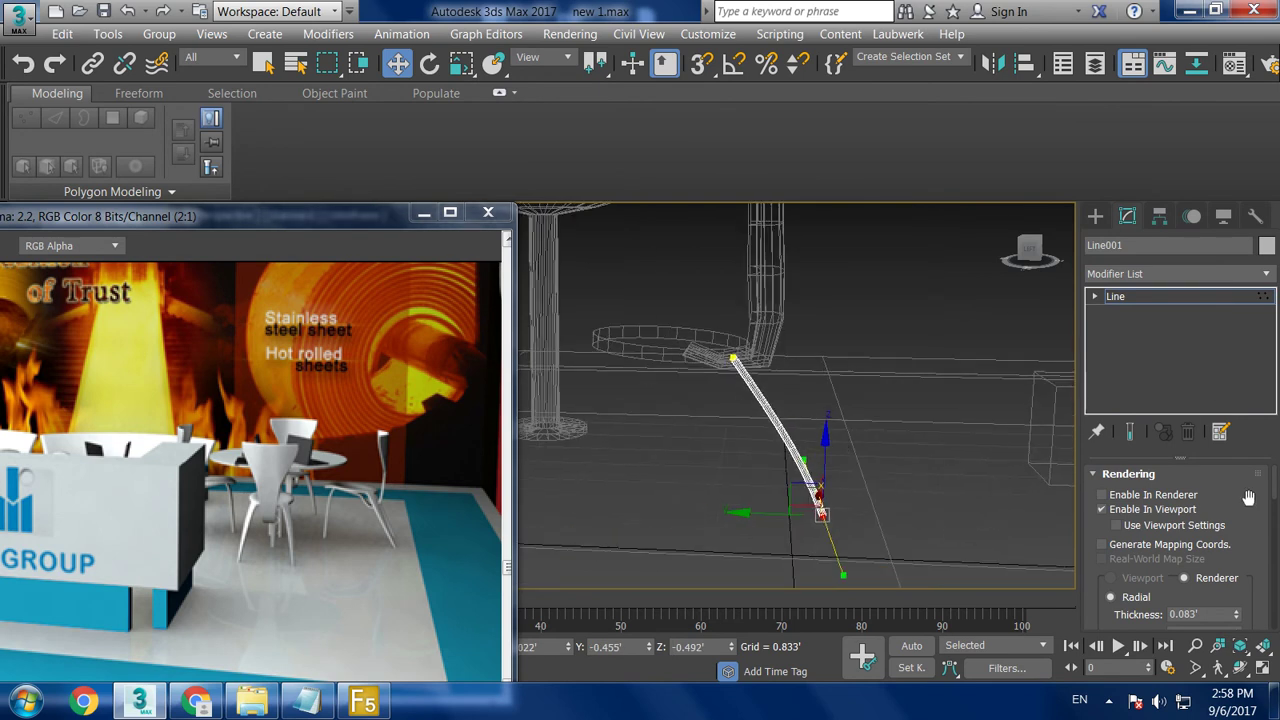
{"action": "scroll", "coordinate": [1248, 497], "scroll_direction": "down", "scroll_amount": 3}
{"action": "left_click_drag", "start_coordinate": [1236, 497], "coordinate": [1234, 416]}
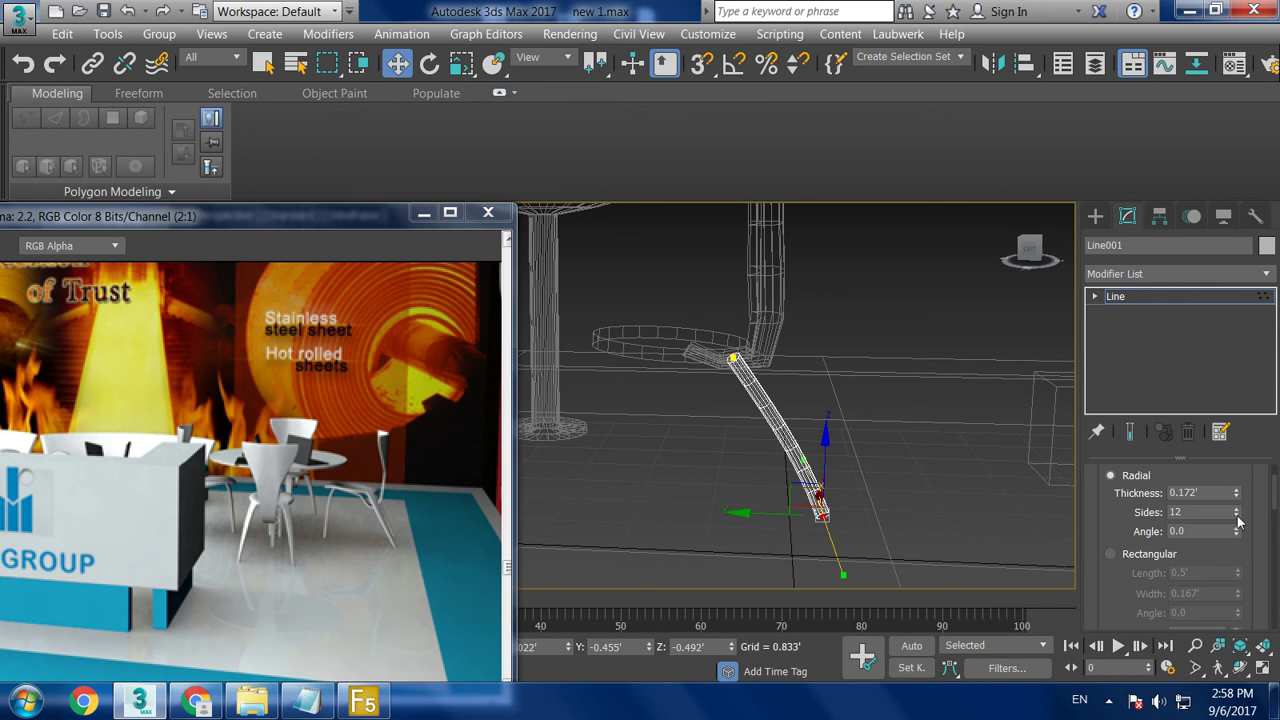
{"action": "left_click_drag", "start_coordinate": [1237, 496], "coordinate": [1237, 540]}
{"action": "left_click", "coordinate": [1154, 300]}
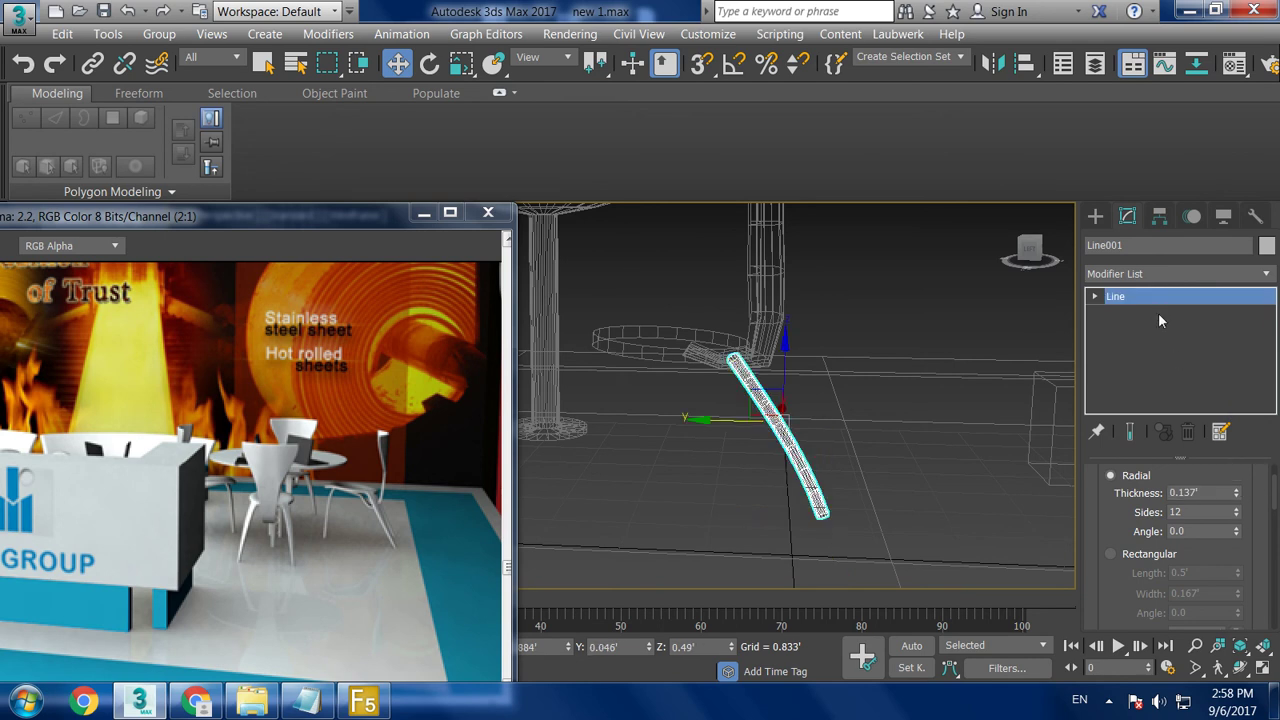
{"action": "key", "text": "F3"}
{"action": "mouse_move", "coordinate": [760, 400]}
{"action": "middle_mouse_down", "text": "alt"}
{"action": "mouse_move", "coordinate": [714, 442]}
{"action": "mouse_move", "coordinate": [799, 446]}
{"action": "middle_mouse_up", "text": "alt"}
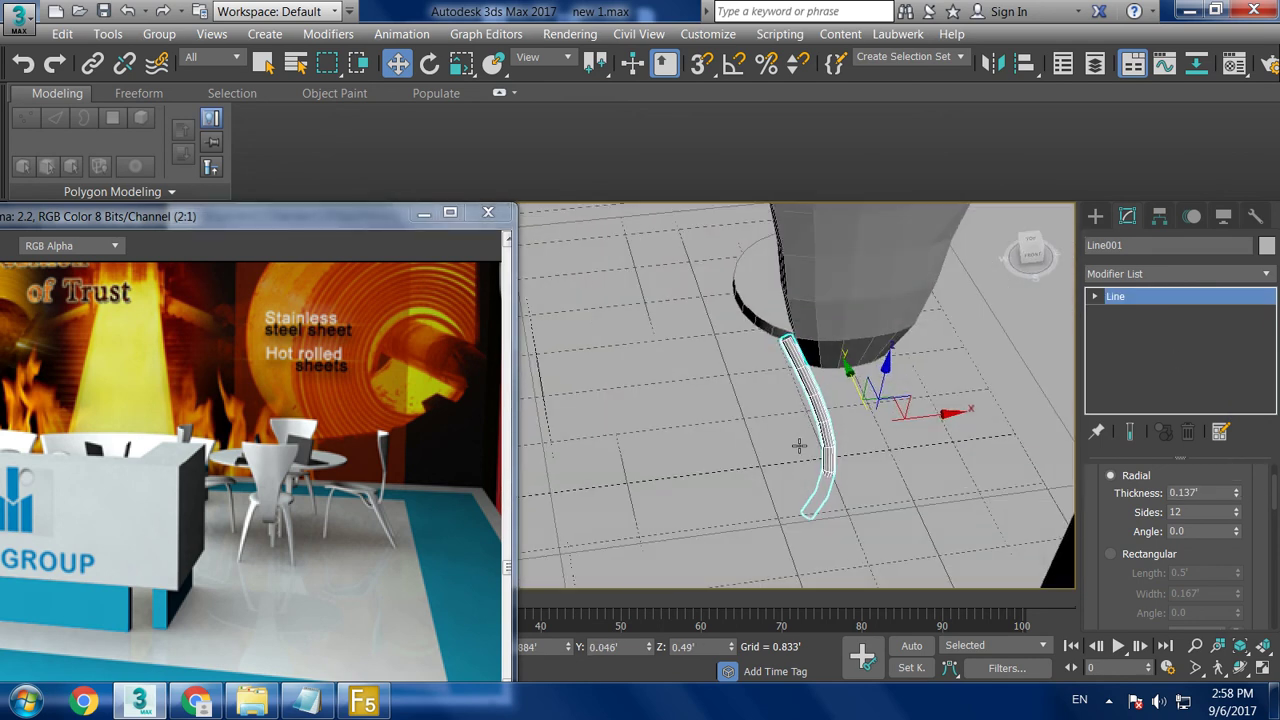
{"action": "key", "text": "alt+w"}
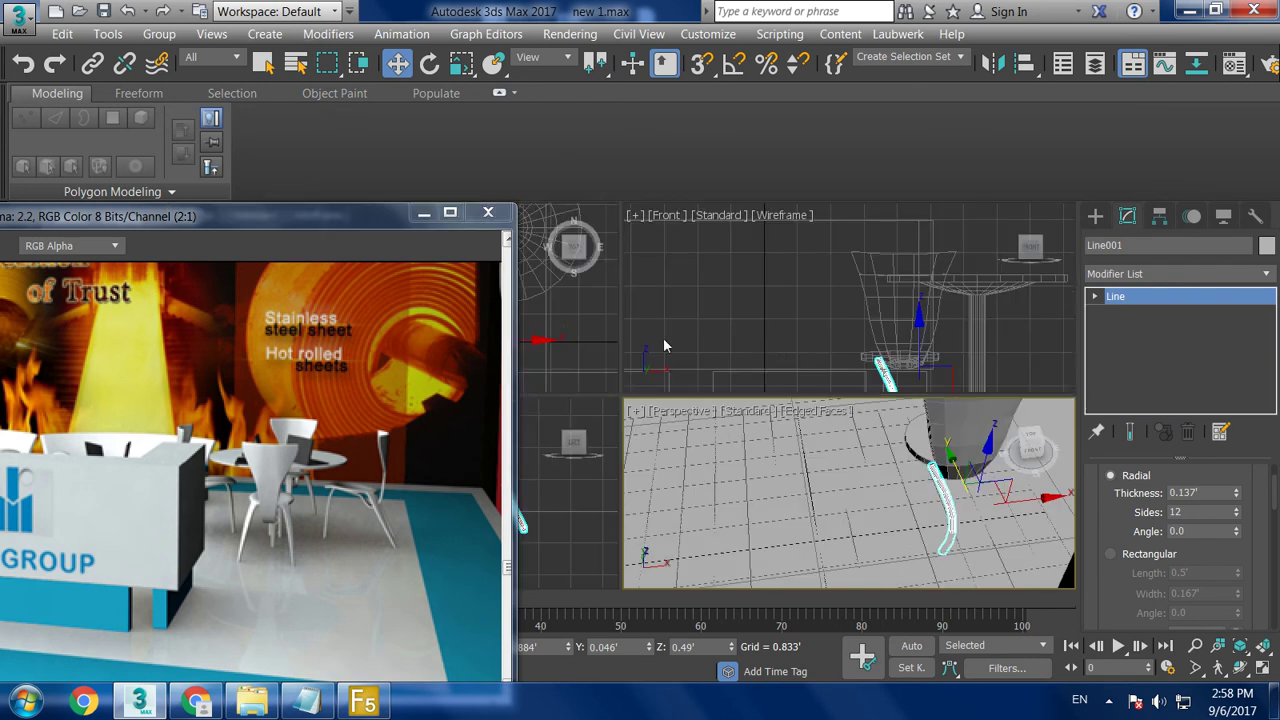
{"action": "key", "text": "alt+w"}
{"action": "key", "text": "e"}
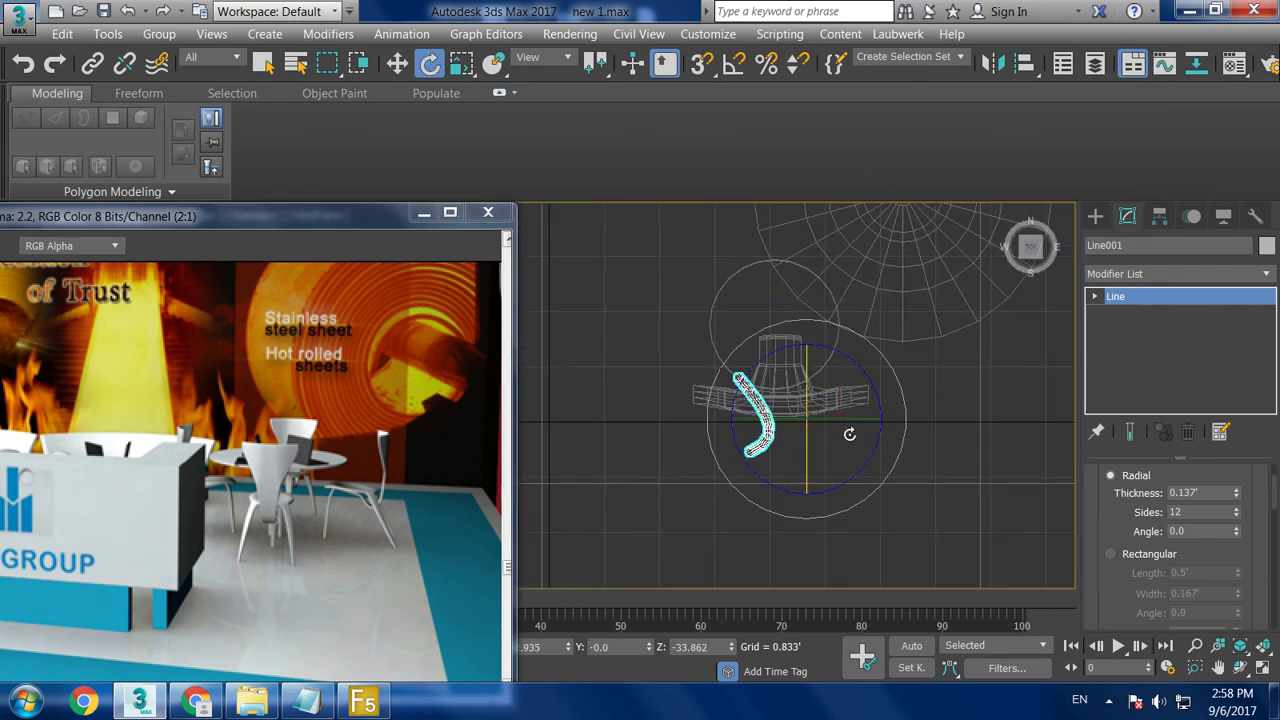
{"action": "mouse_move", "coordinate": [852, 420]}
{"action": "left_mouse_down"}
{"action": "mouse_move", "coordinate": [806, 420]}
{"action": "mouse_move", "coordinate": [877, 423]}
{"action": "mouse_move", "coordinate": [900, 395]}
{"action": "mouse_move", "coordinate": [871, 417]}
{"action": "left_mouse_up"}
{"action": "key", "text": "Delete"}
{"action": "key", "text": "alt+w"}
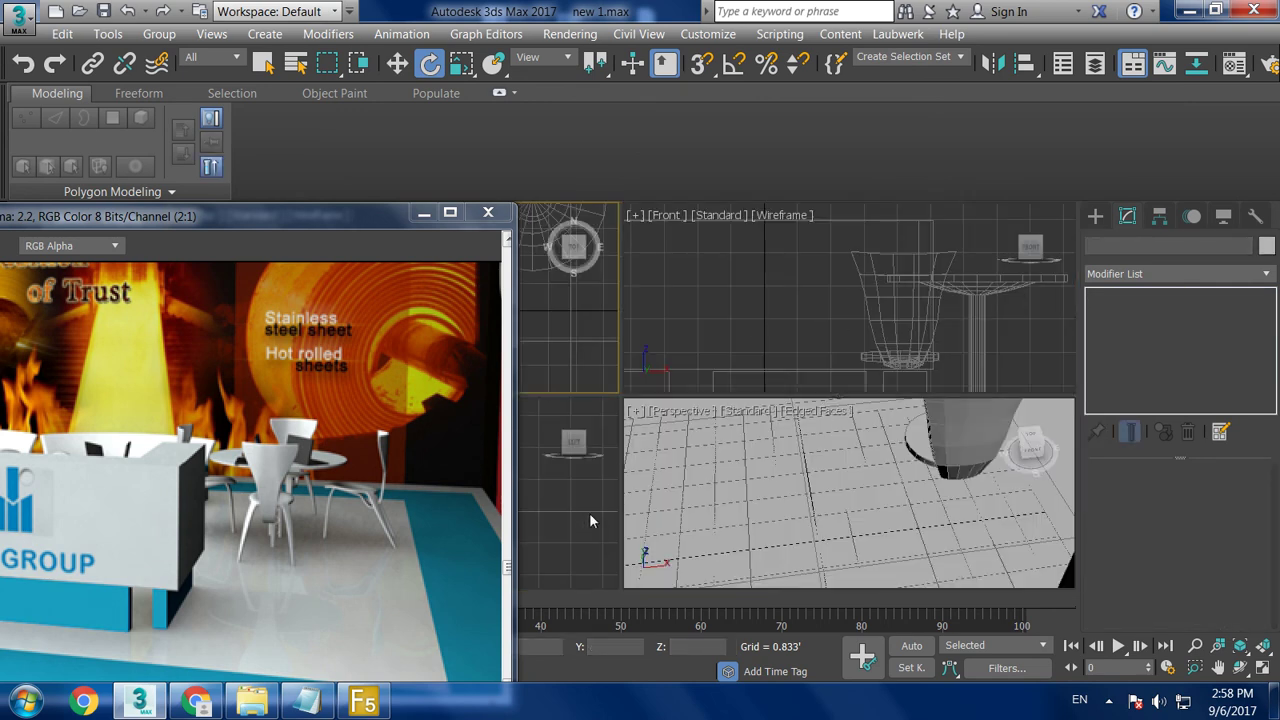
{"action": "key", "text": "alt+w"}
{"action": "scroll", "coordinate": [769, 457], "scroll_direction": "down", "scroll_amount": 3}
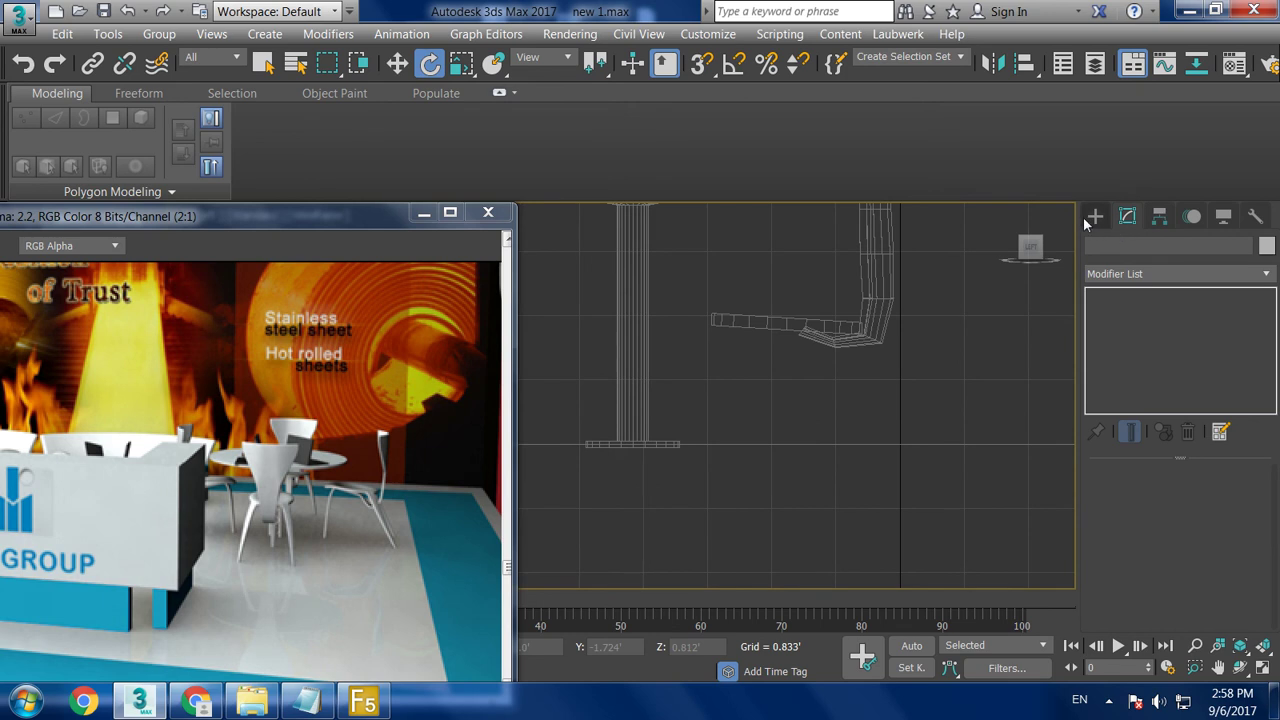
- Draw a curved line spline from the bracket end down to a second point
{"action": "left_click", "coordinate": [1095, 216]}
{"action": "left_click", "coordinate": [1134, 349]}
{"action": "left_click", "coordinate": [836, 303]}
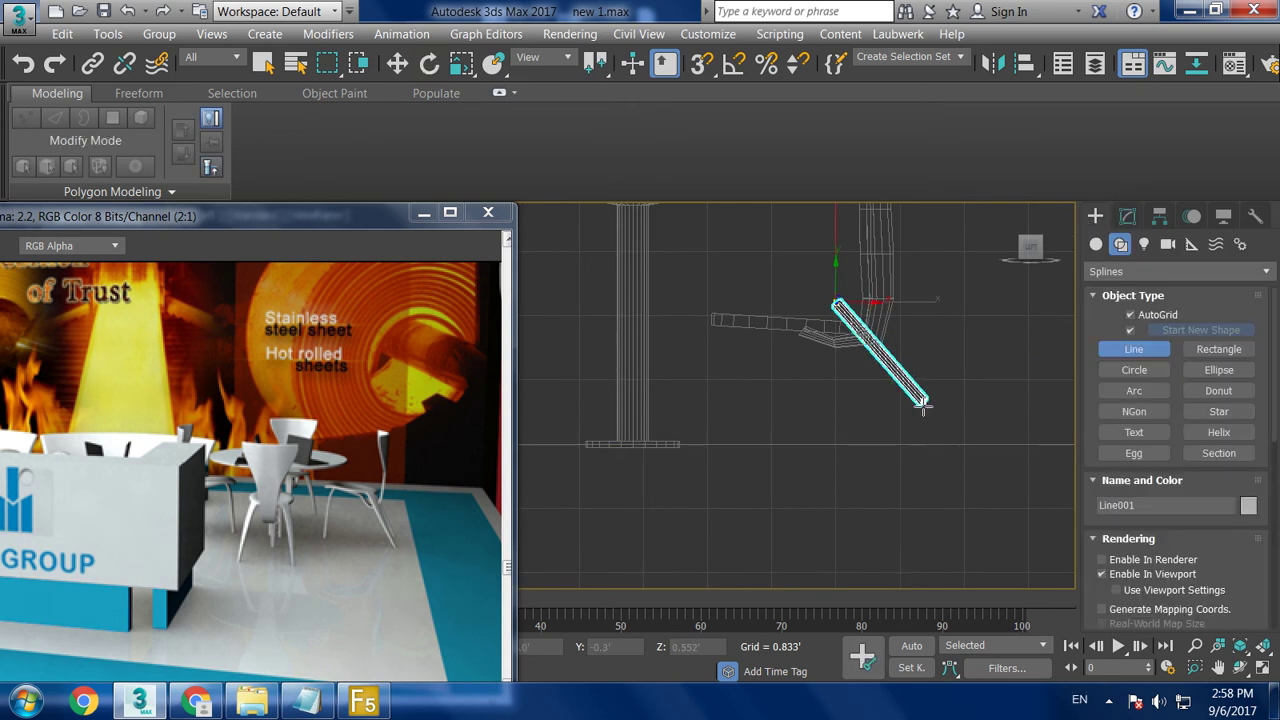
{"action": "left_click_drag", "start_coordinate": [956, 461], "coordinate": [971, 508]}
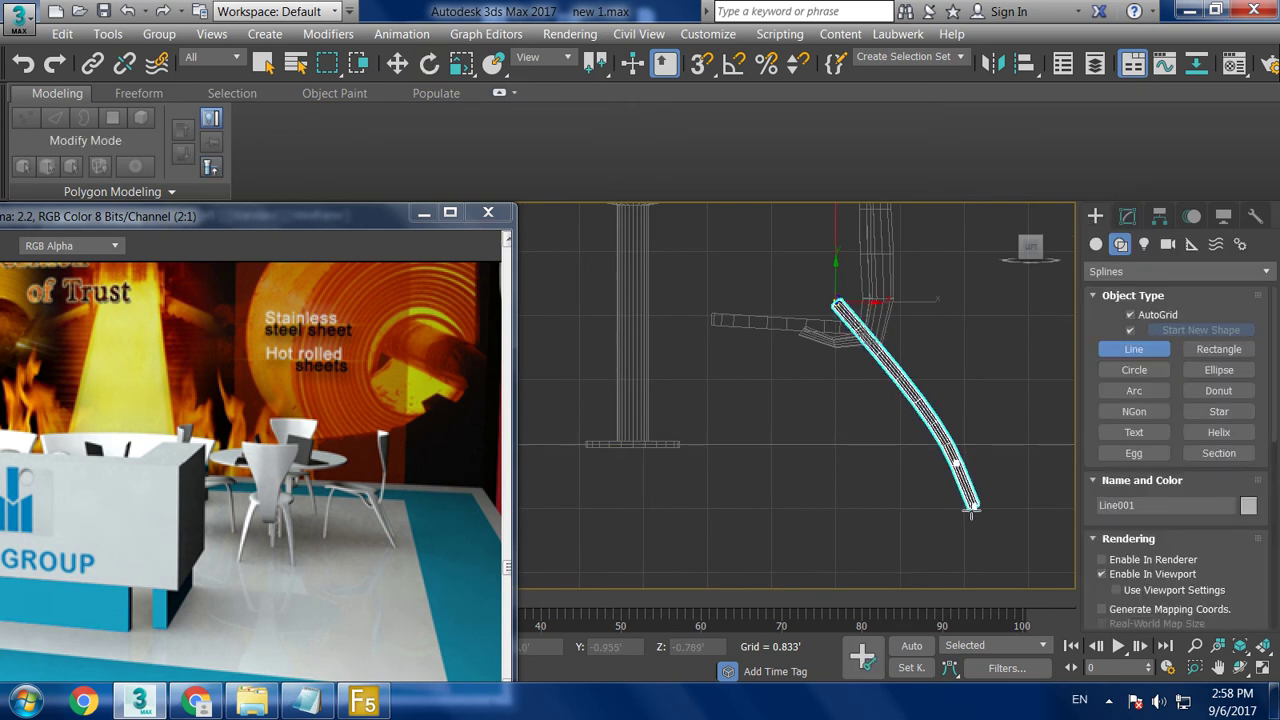
{"action": "right_click", "coordinate": [971, 508]}
- Move the curved tube beside the table and open its editable settings
{"action": "key", "text": "w"}
{"action": "mouse_move", "coordinate": [1045, 497]}
{"action": "middle_mouse_down", "text": "alt"}
{"action": "mouse_move", "coordinate": [979, 417]}
{"action": "mouse_move", "coordinate": [934, 394]}
{"action": "middle_mouse_up", "text": "alt"}
{"action": "left_click_drag", "start_coordinate": [1040, 410], "coordinate": [765, 432]}
{"action": "mouse_move", "coordinate": [765, 432]}
{"action": "middle_mouse_down", "text": "alt"}
{"action": "mouse_move", "coordinate": [866, 341]}
{"action": "mouse_move", "coordinate": [774, 430]}
{"action": "middle_mouse_up", "text": "alt"}
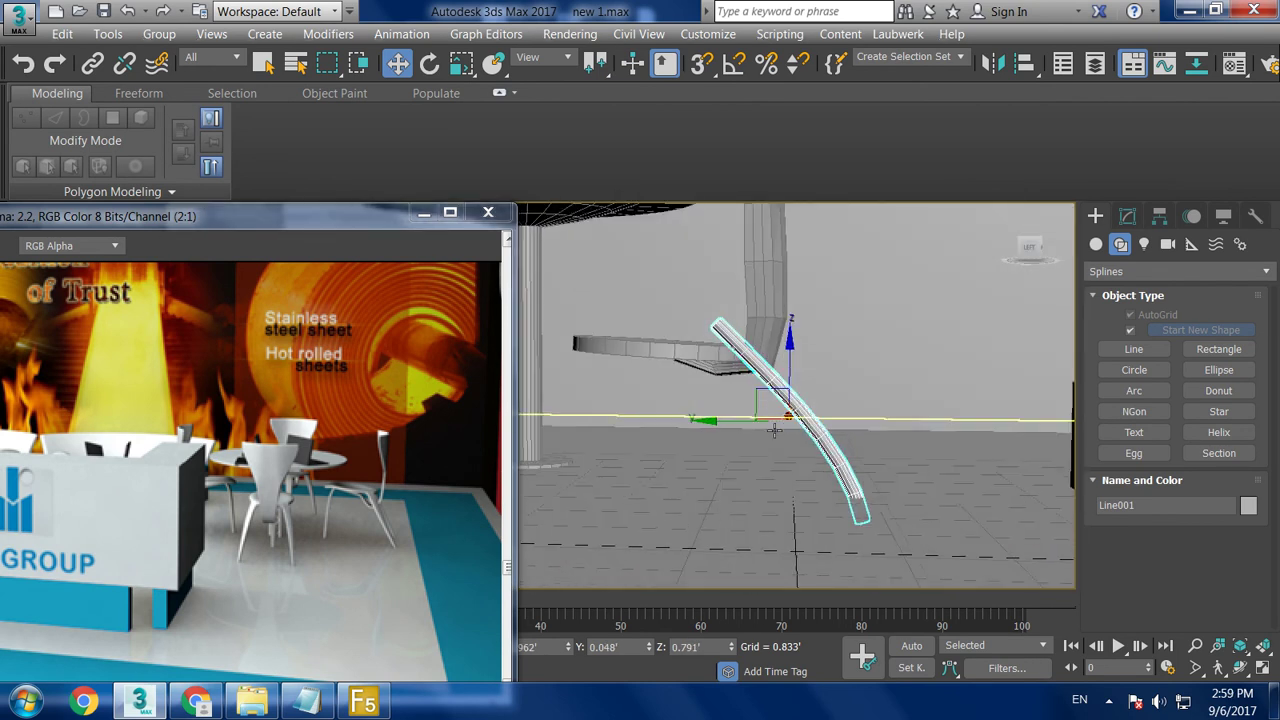
{"action": "left_click", "coordinate": [774, 430]}
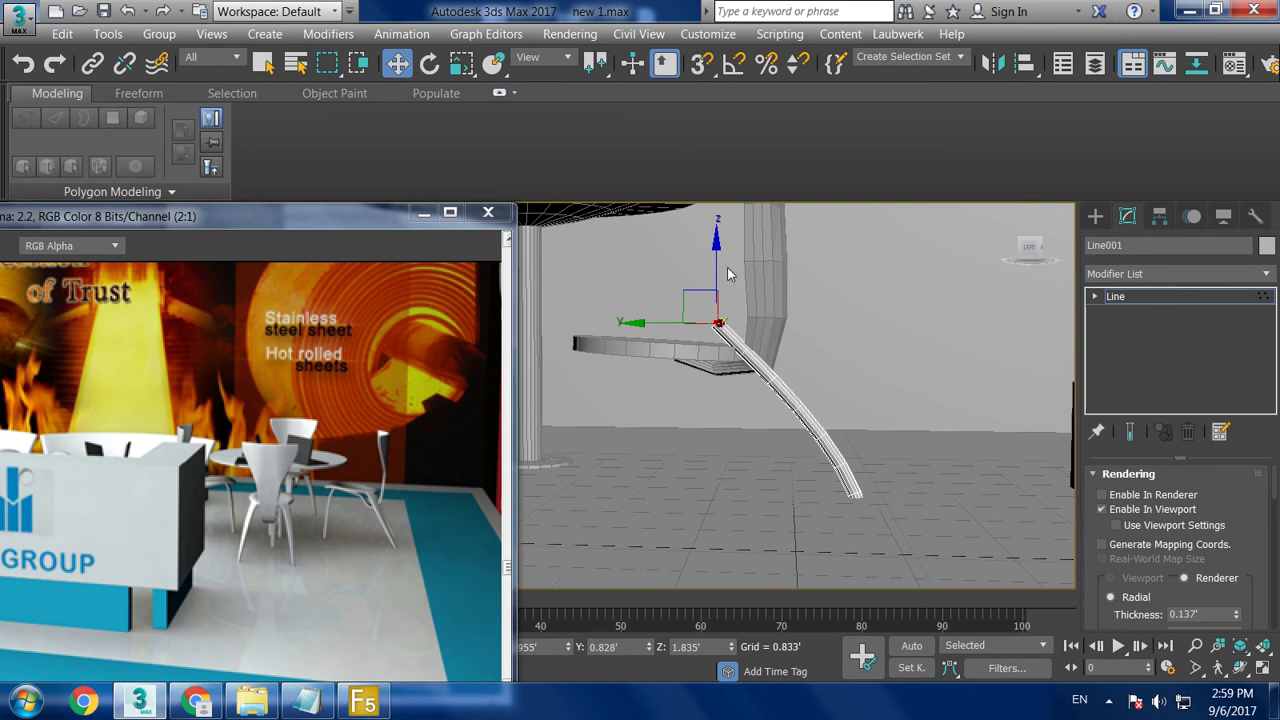
- Move the curved leg's bottom vertex left and raise it slightly
{"action": "middle_click_drag", "start_coordinate": [716, 263], "coordinate": [782, 487], "text": "alt"}
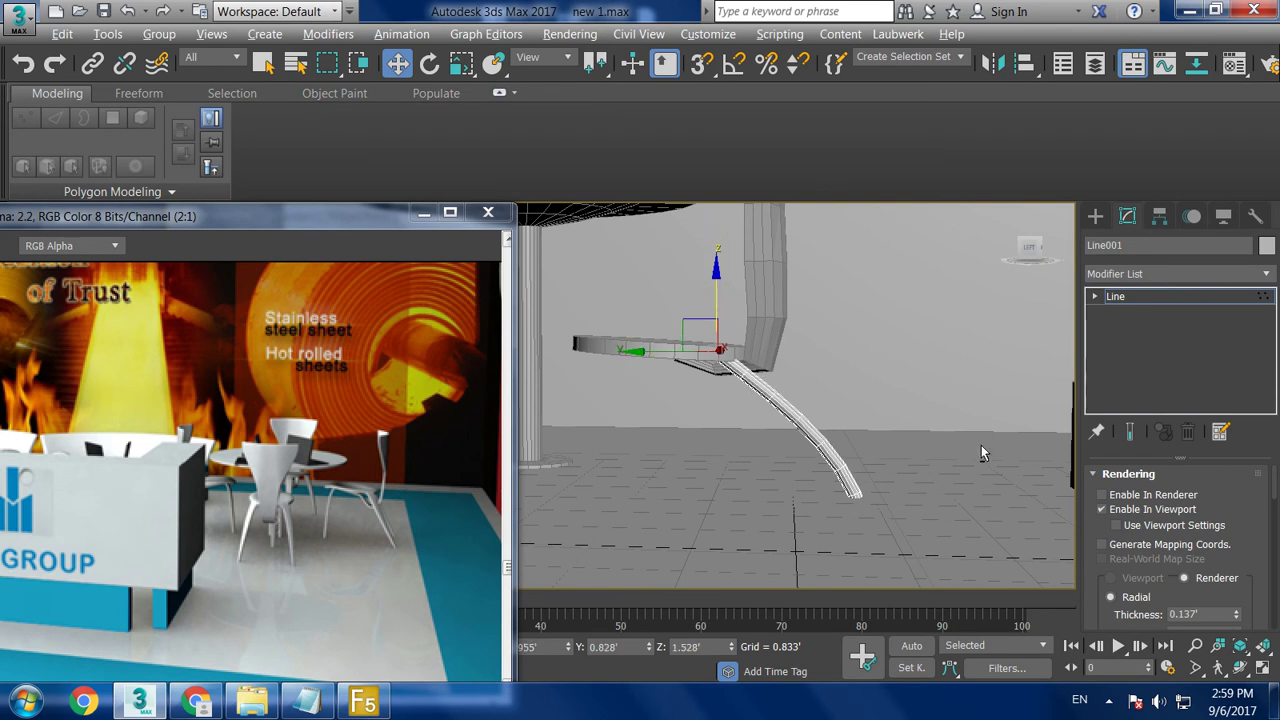
{"action": "left_click", "coordinate": [870, 496]}
{"action": "key", "text": "F3"}
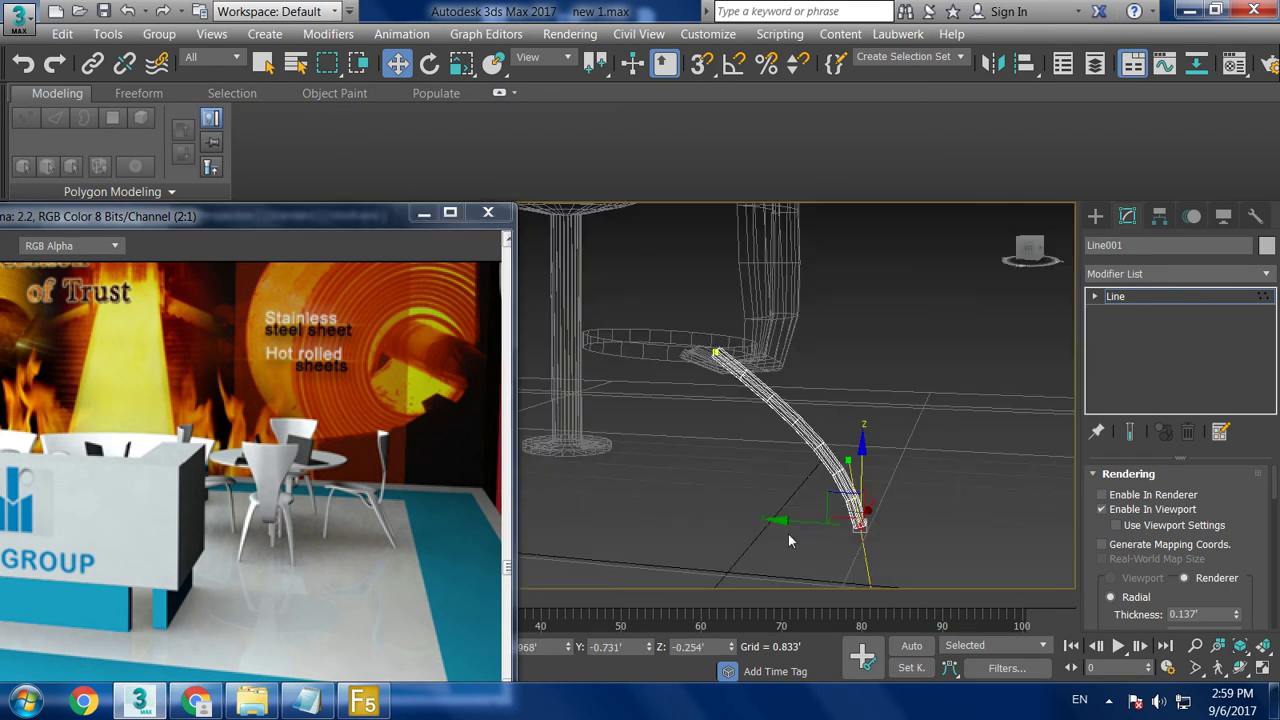
{"action": "left_click_drag", "start_coordinate": [800, 522], "coordinate": [759, 518]}
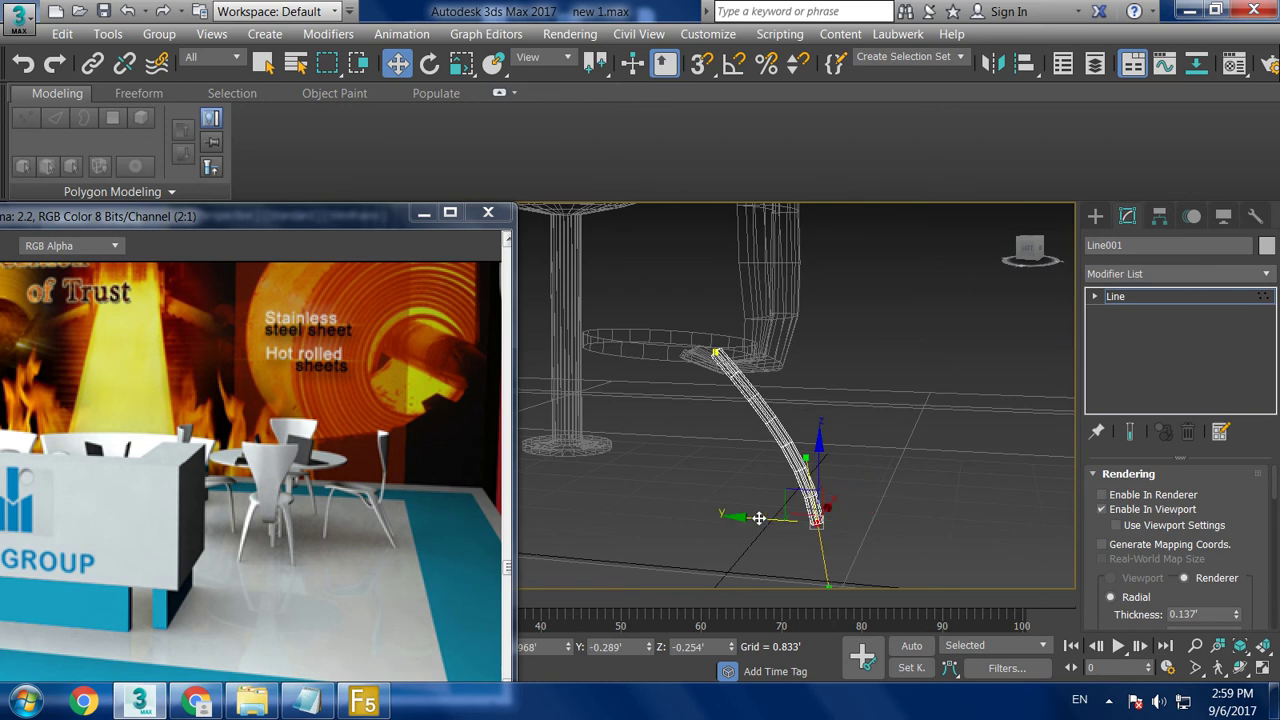
{"action": "key", "text": "F3"}
{"action": "mouse_move", "coordinate": [820, 440]}
{"action": "left_mouse_down"}
{"action": "mouse_move", "coordinate": [817, 424]}
{"action": "mouse_move", "coordinate": [816, 439]}
{"action": "left_mouse_up"}
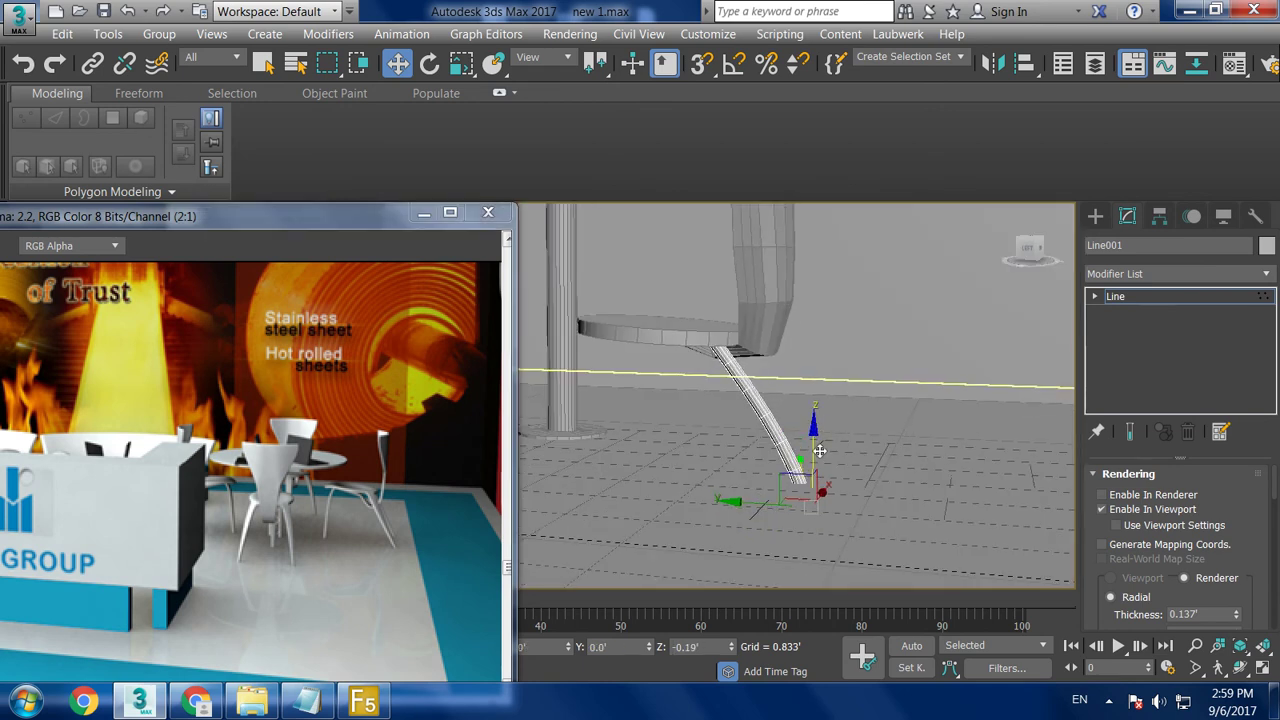
- Return Line001 to object level and select the disc Cylinder002
{"action": "left_click", "coordinate": [1120, 297]}
{"action": "mouse_move", "coordinate": [937, 366]}
{"action": "middle_mouse_down", "text": "alt"}
{"action": "mouse_move", "coordinate": [966, 374]}
{"action": "mouse_move", "coordinate": [918, 380]}
{"action": "mouse_move", "coordinate": [941, 320]}
{"action": "mouse_move", "coordinate": [760, 330]}
{"action": "middle_mouse_up", "text": "alt"}
{"action": "left_click", "coordinate": [672, 334]}
- Convert the disc Cylinder002 to an Editable Poly
{"action": "middle_click_drag", "start_coordinate": [672, 334], "coordinate": [910, 290], "text": "alt"}
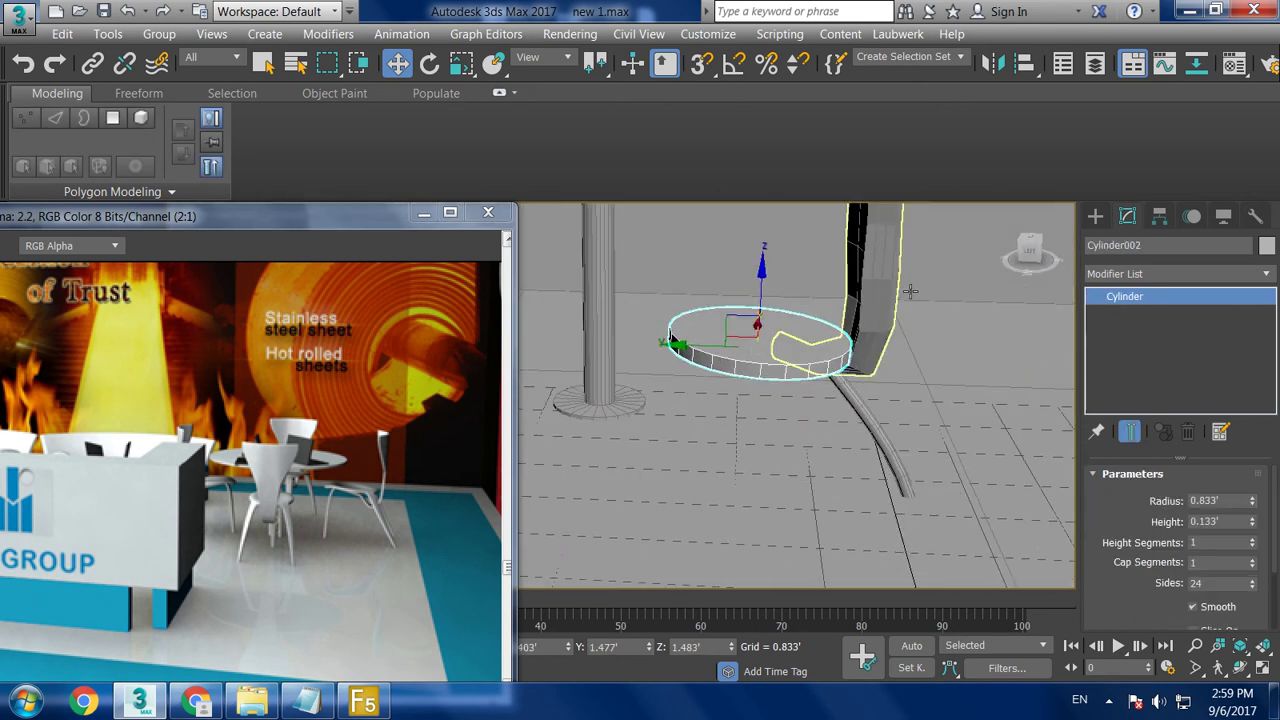
{"action": "right_click", "coordinate": [808, 348]}
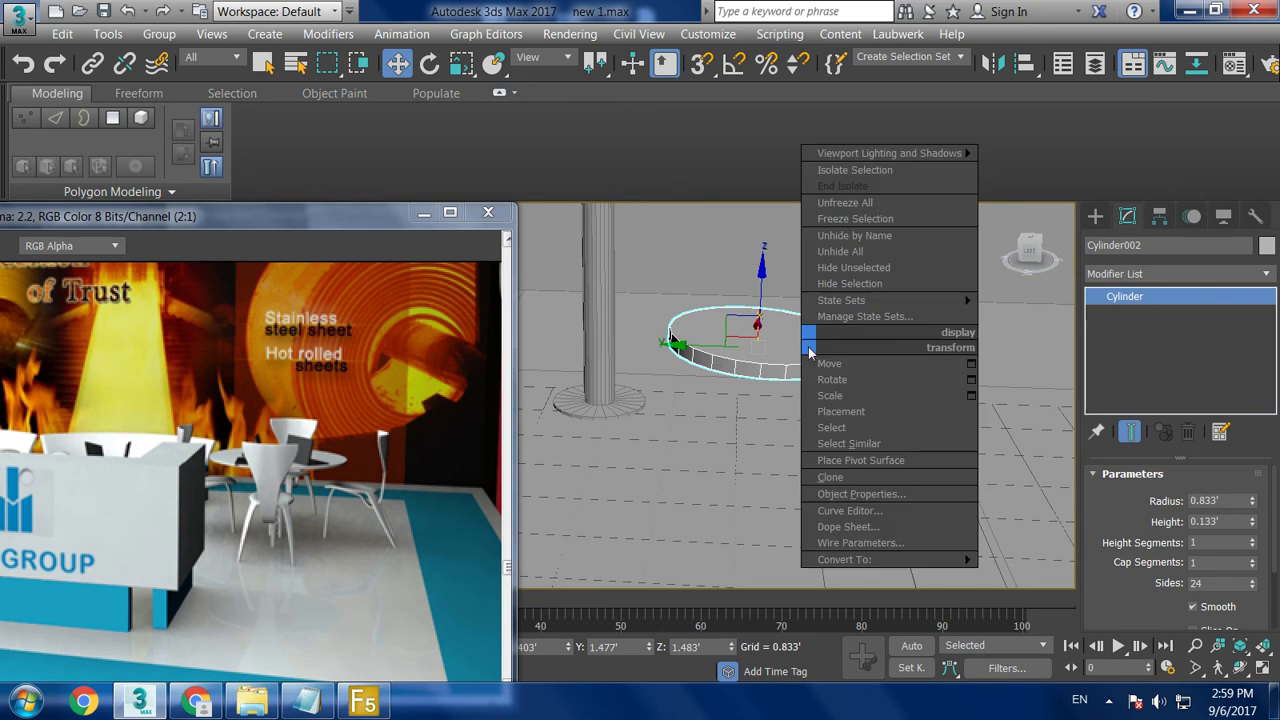
{"action": "left_click", "coordinate": [1091, 577]}
{"action": "middle_click_drag", "start_coordinate": [890, 420], "coordinate": [908, 316], "text": "alt"}
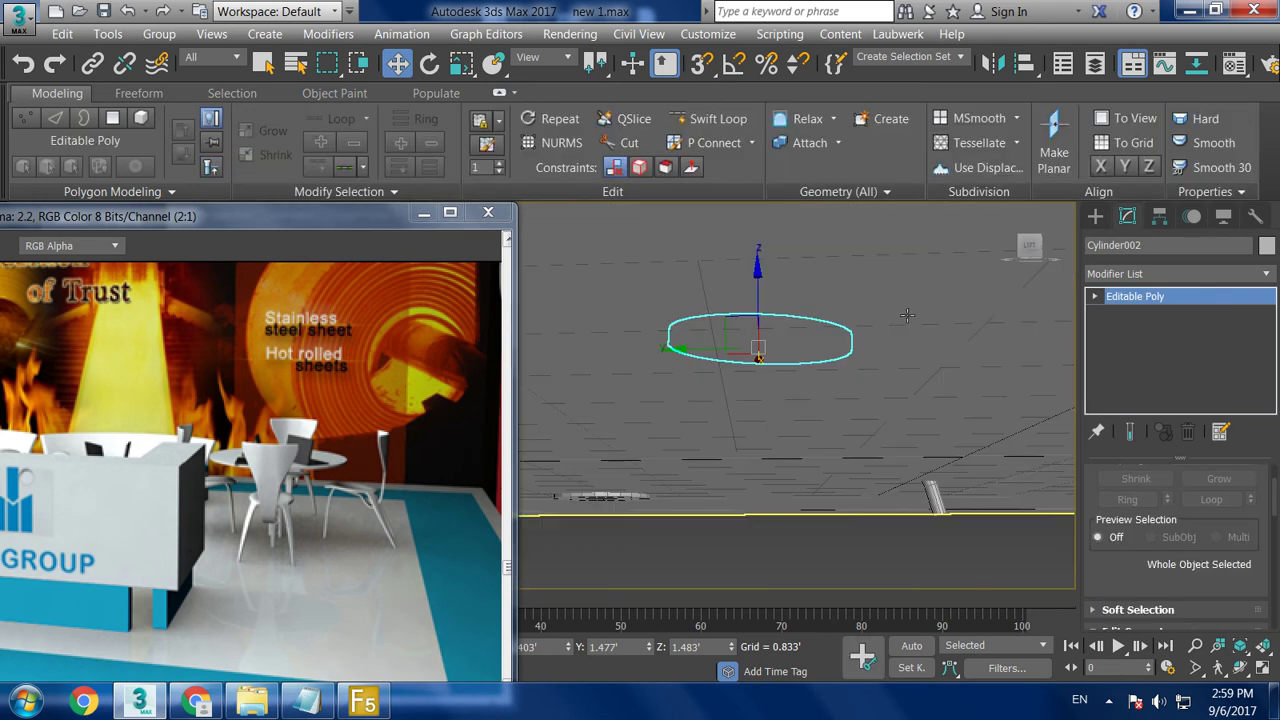
{"action": "middle_click_drag", "start_coordinate": [833, 356], "coordinate": [825, 386], "text": "alt"}
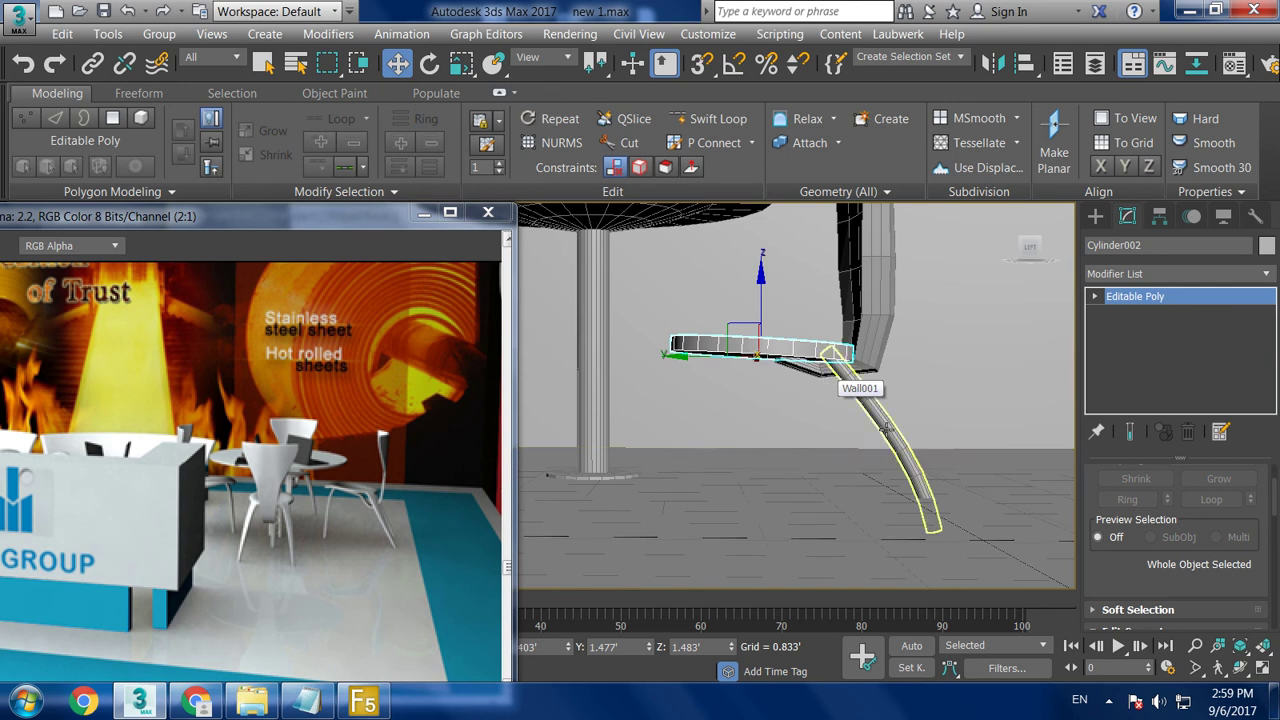
- Switch the disc to Edge mode and select an edge on its rim
{"action": "key", "text": "2"}
{"action": "key", "text": "alt+w"}
{"action": "left_click", "coordinate": [715, 390]}
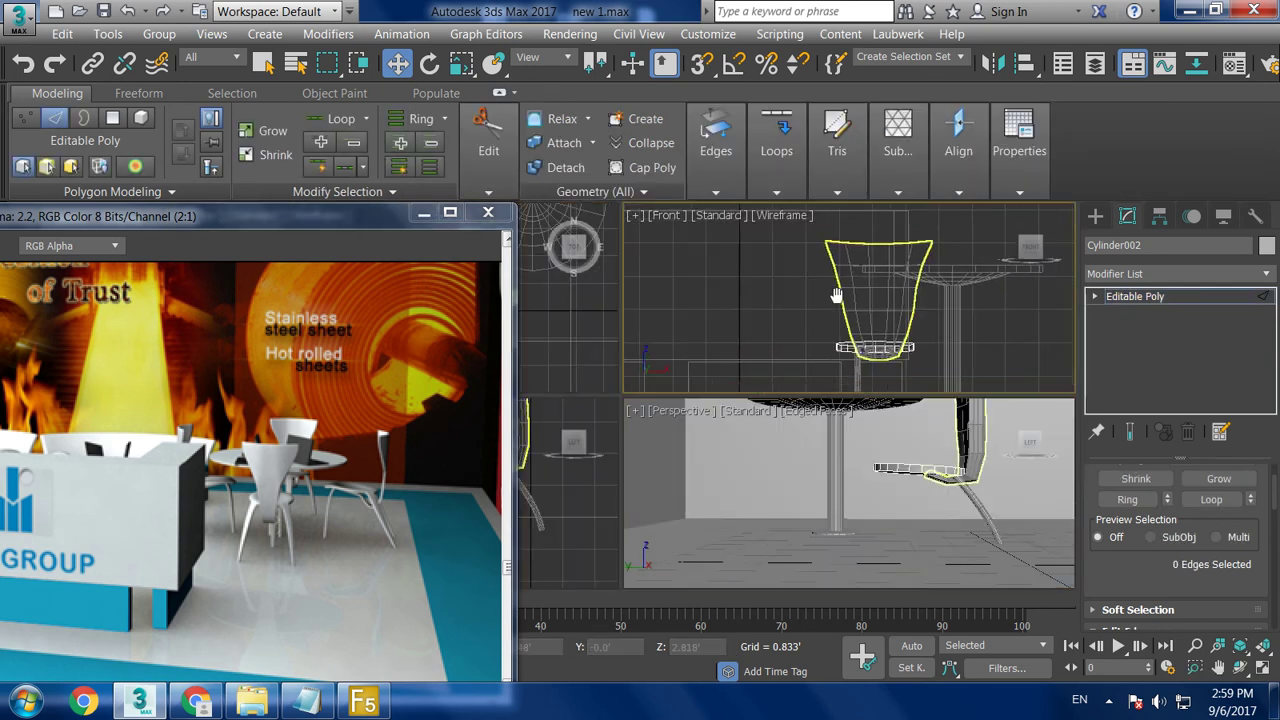
{"action": "key", "text": "alt+w"}
{"action": "key", "text": "alt+w"}
{"action": "left_click", "coordinate": [800, 466]}
{"action": "key", "text": "alt+w"}
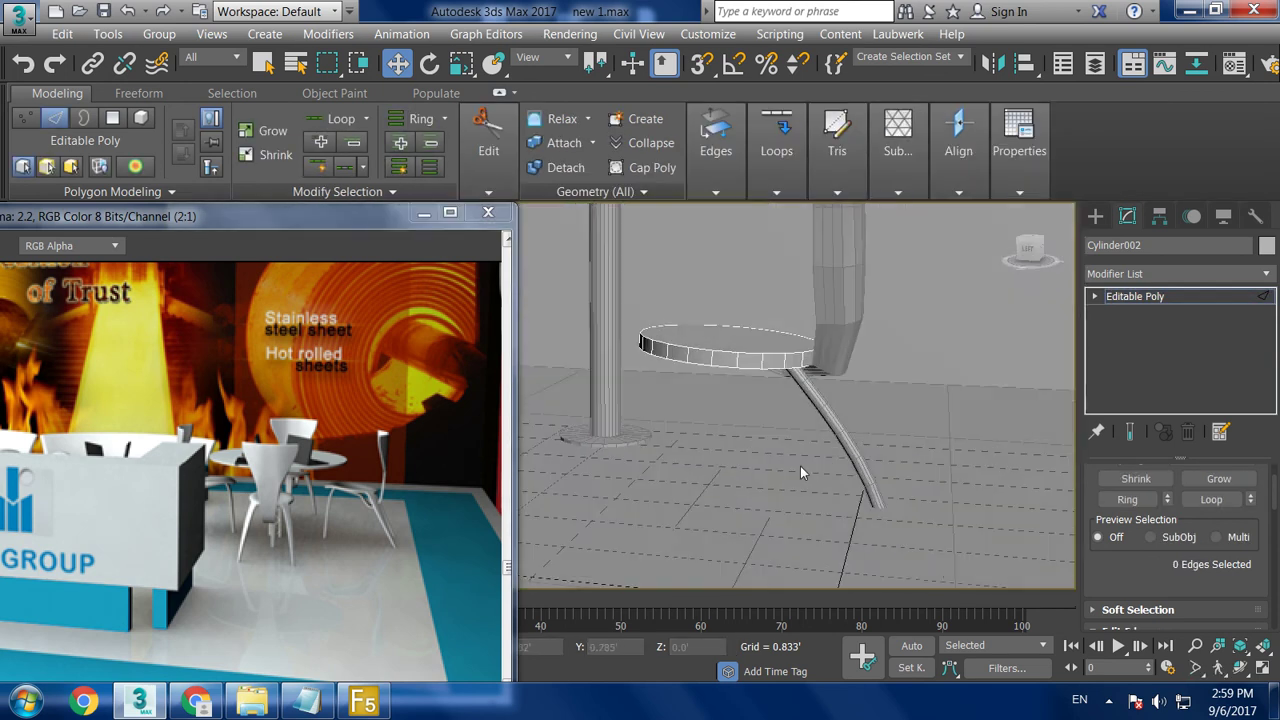
{"action": "left_click", "coordinate": [765, 441]}
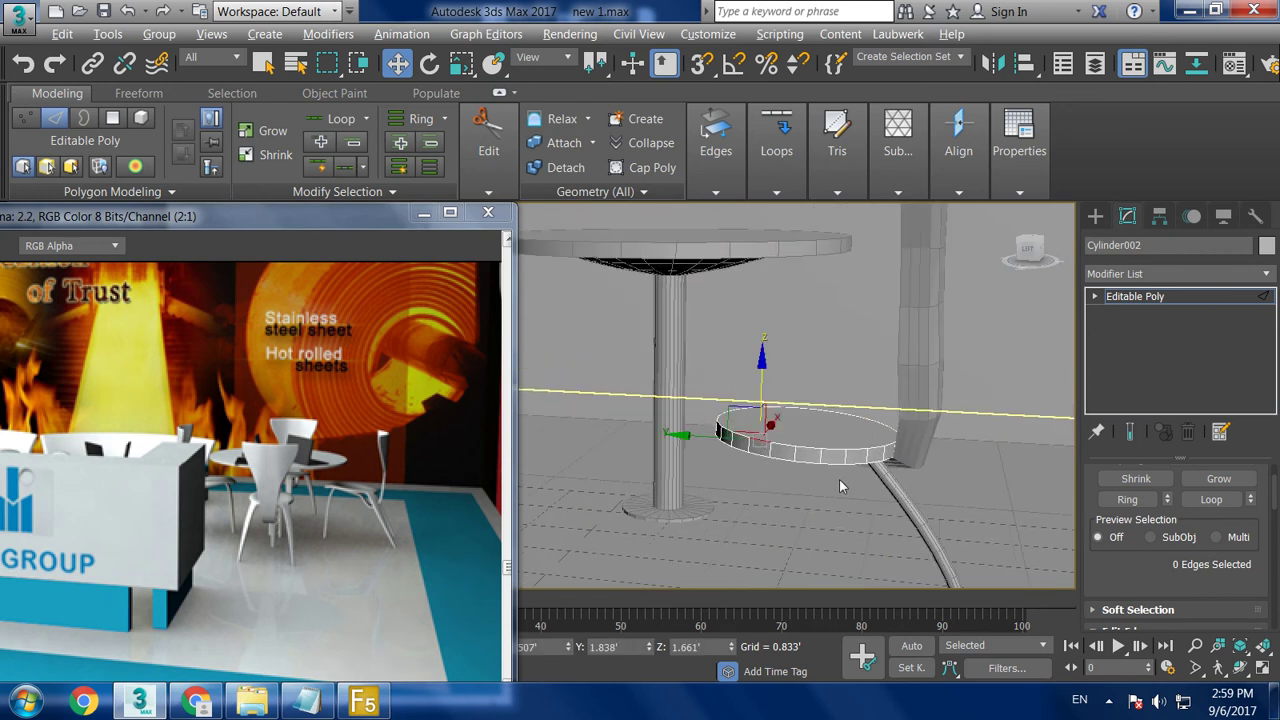
{"action": "mouse_move", "coordinate": [835, 478]}
{"action": "middle_mouse_down", "text": "alt"}
{"action": "mouse_move", "coordinate": [806, 422]}
{"action": "mouse_move", "coordinate": [826, 422]}
{"action": "middle_mouse_up", "text": "alt"}
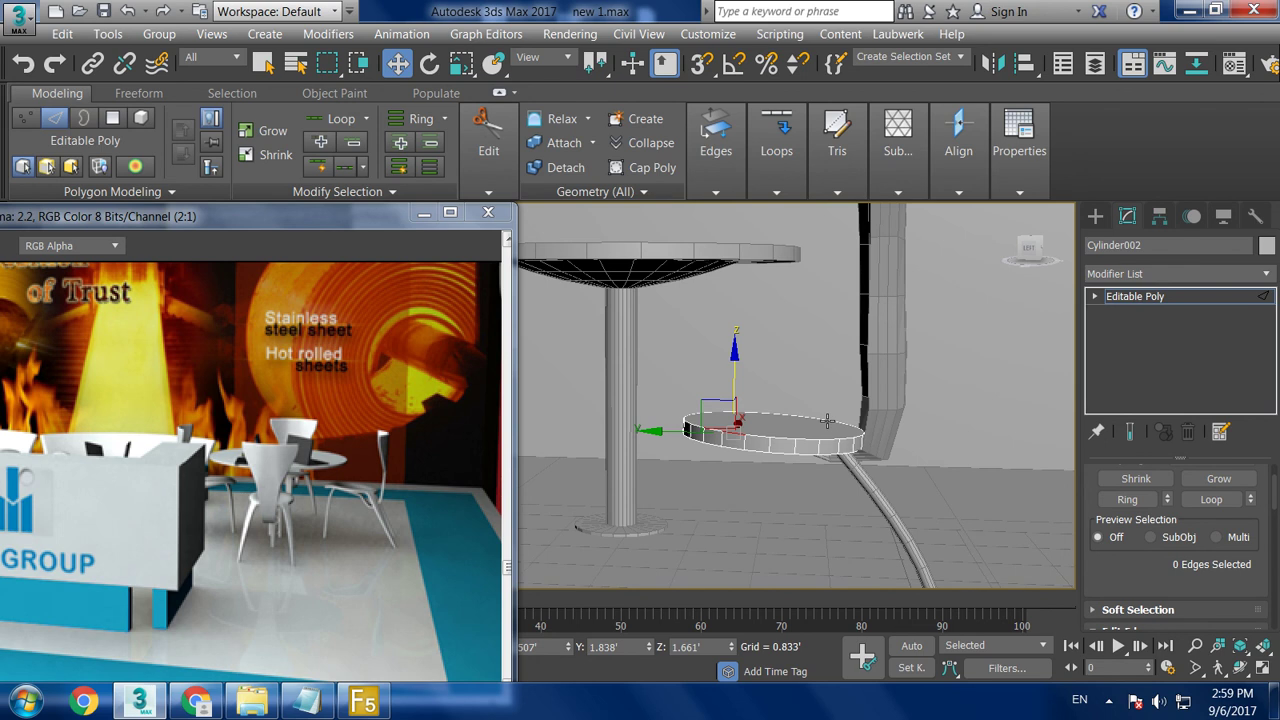
- Lasso-select the disc's rim edges in the enlarged Front view
{"action": "key", "text": "alt+w"}
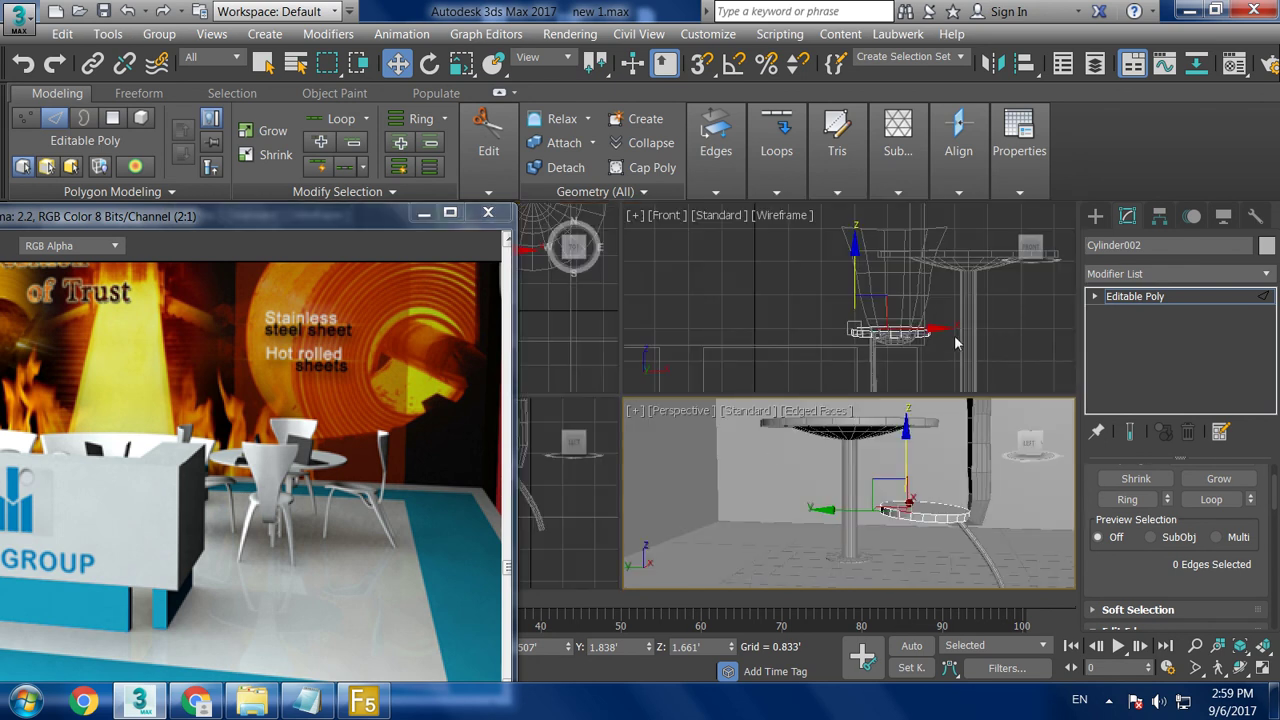
{"action": "key", "text": "alt+w"}
{"action": "middle_click_drag", "start_coordinate": [589, 464], "coordinate": [835, 365]}
{"action": "scroll", "coordinate": [773, 433], "scroll_direction": "up", "scroll_amount": 2}
{"action": "middle_click_drag", "start_coordinate": [789, 438], "coordinate": [737, 443]}
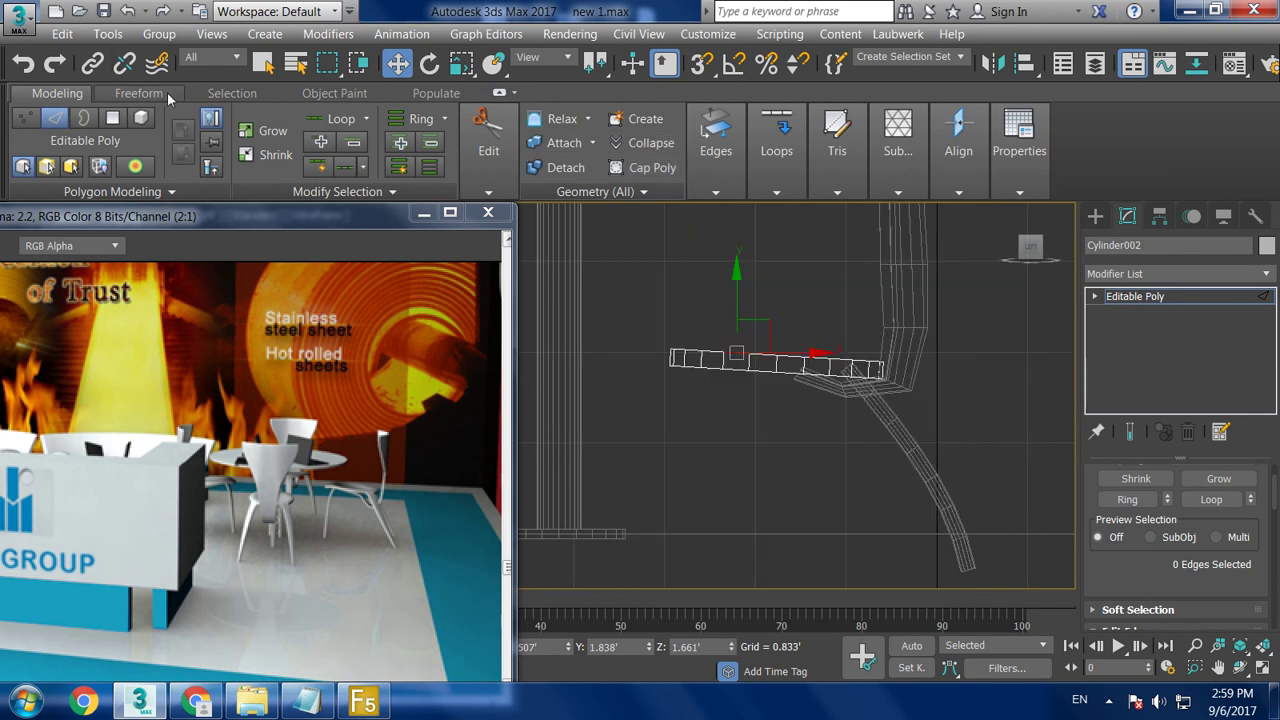
{"action": "left_click_drag", "start_coordinate": [327, 63], "coordinate": [333, 183]}
{"action": "left_click_drag", "start_coordinate": [702, 370], "coordinate": [789, 377]}
{"action": "left_click_drag", "start_coordinate": [922, 363], "coordinate": [625, 453]}
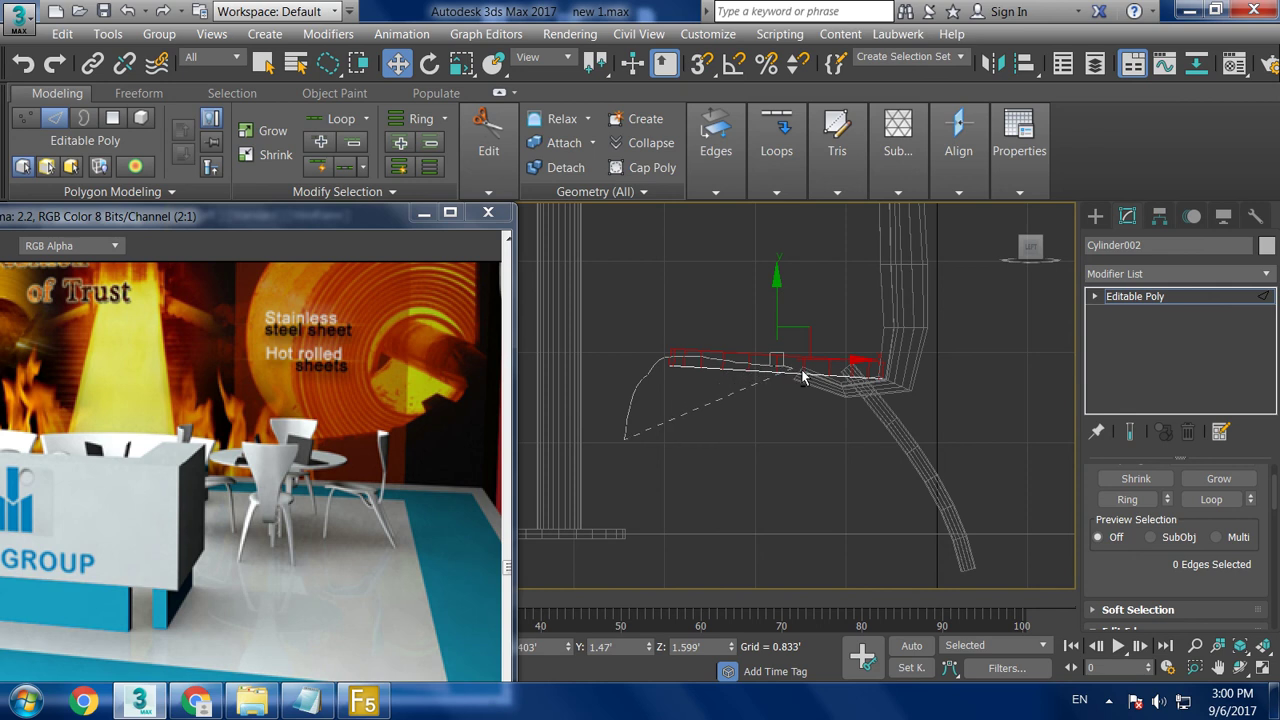
{"action": "left_click_drag", "start_coordinate": [882, 381], "coordinate": [927, 398]}
{"action": "key", "text": "F3"}
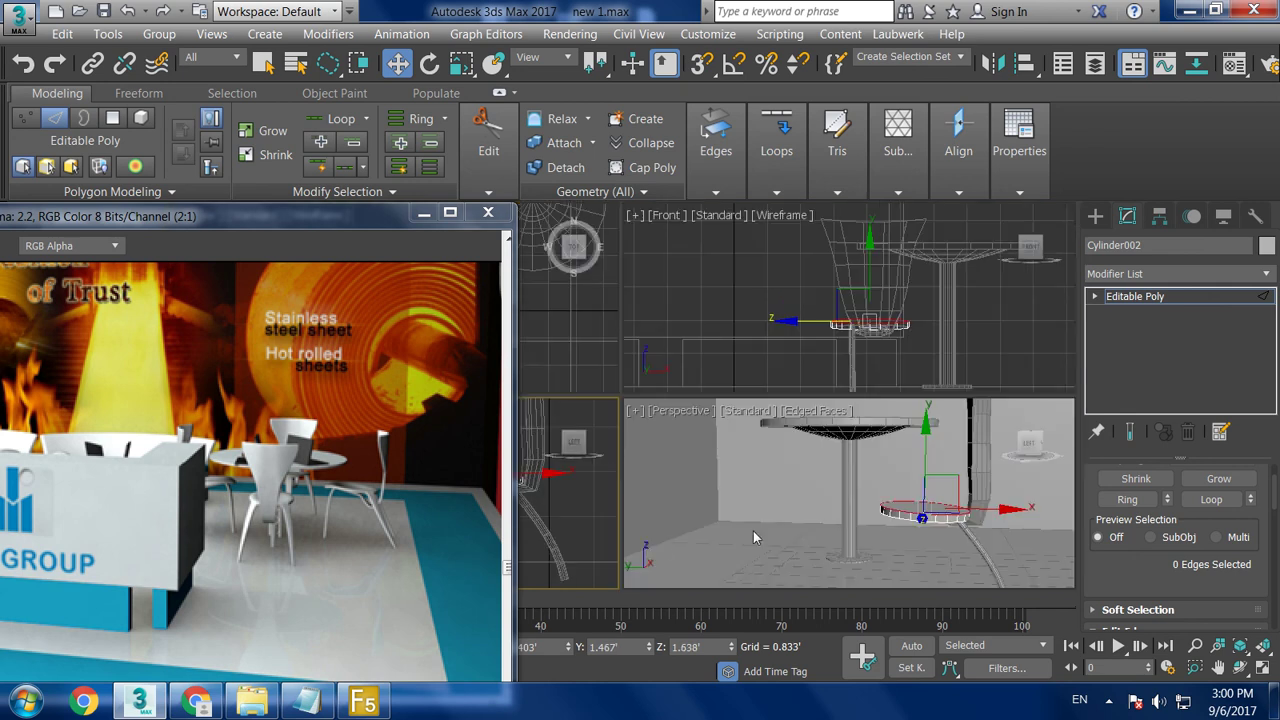
- Chamfer the disc's rim edges with Amount 0.095' and 3 segments
{"action": "key", "text": "p"}
{"action": "key", "text": "z"}
{"action": "scroll", "coordinate": [1195, 625], "scroll_direction": "down", "scroll_amount": 4}
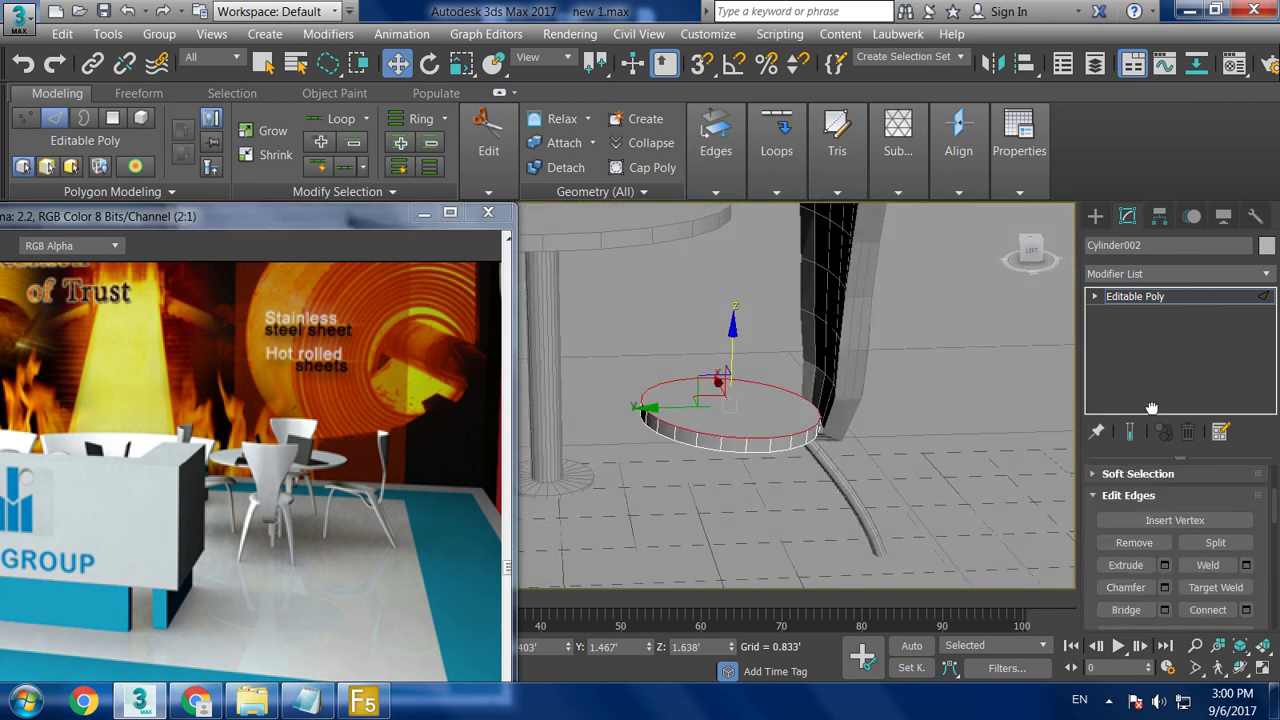
{"action": "left_click", "coordinate": [1164, 566]}
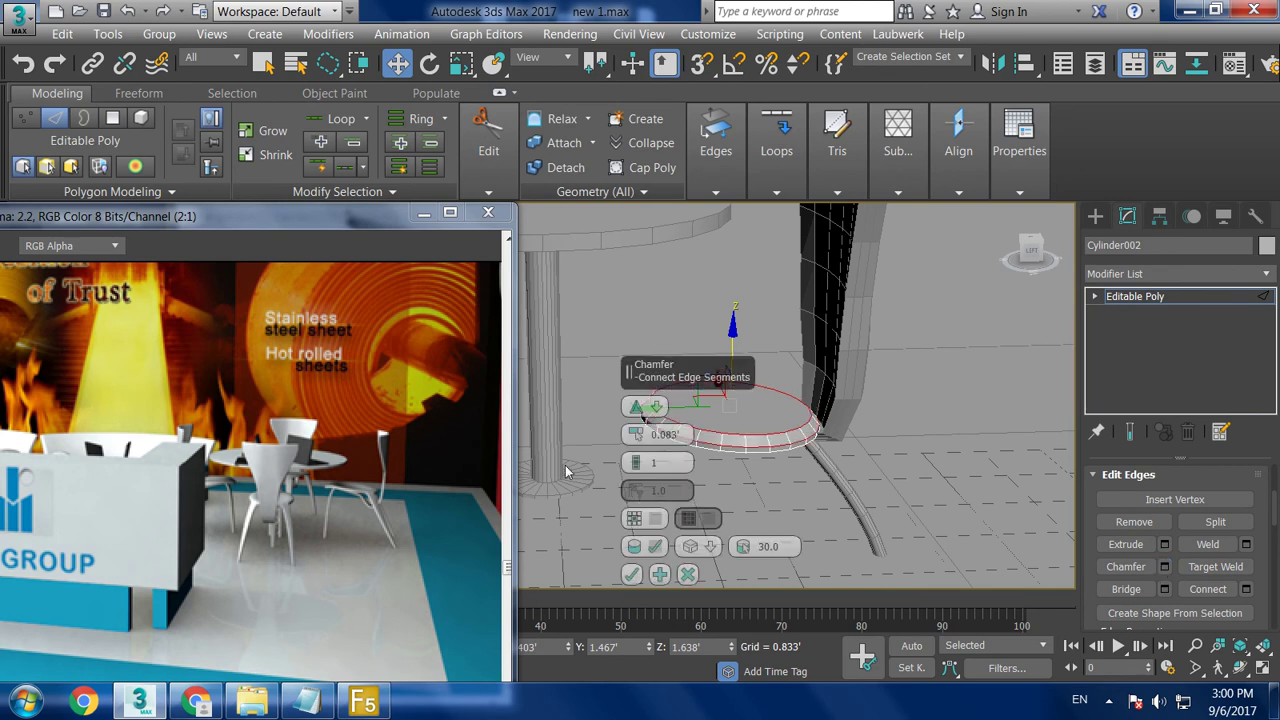
{"action": "left_click_drag", "start_coordinate": [636, 434], "coordinate": [636, 455]}
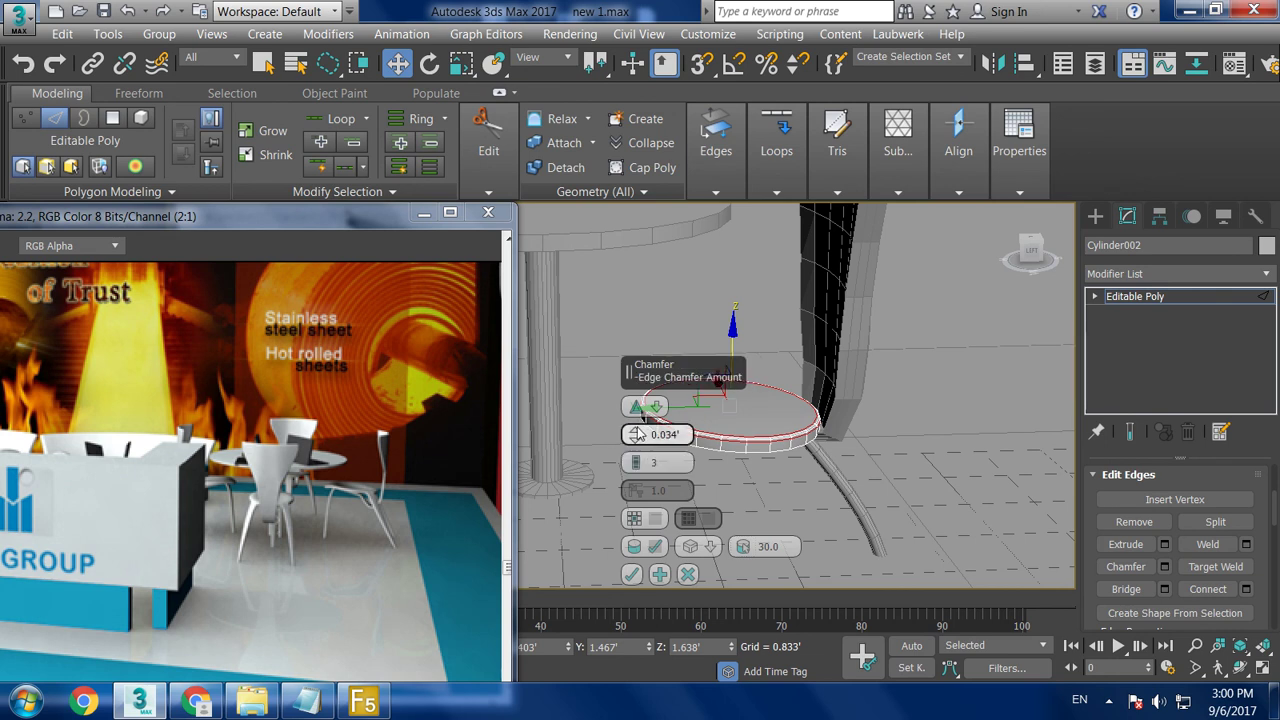
{"action": "mouse_move", "coordinate": [638, 437]}
{"action": "left_mouse_down"}
{"action": "mouse_move", "coordinate": [645, 396]}
{"action": "mouse_move", "coordinate": [640, 425]}
{"action": "left_mouse_up"}
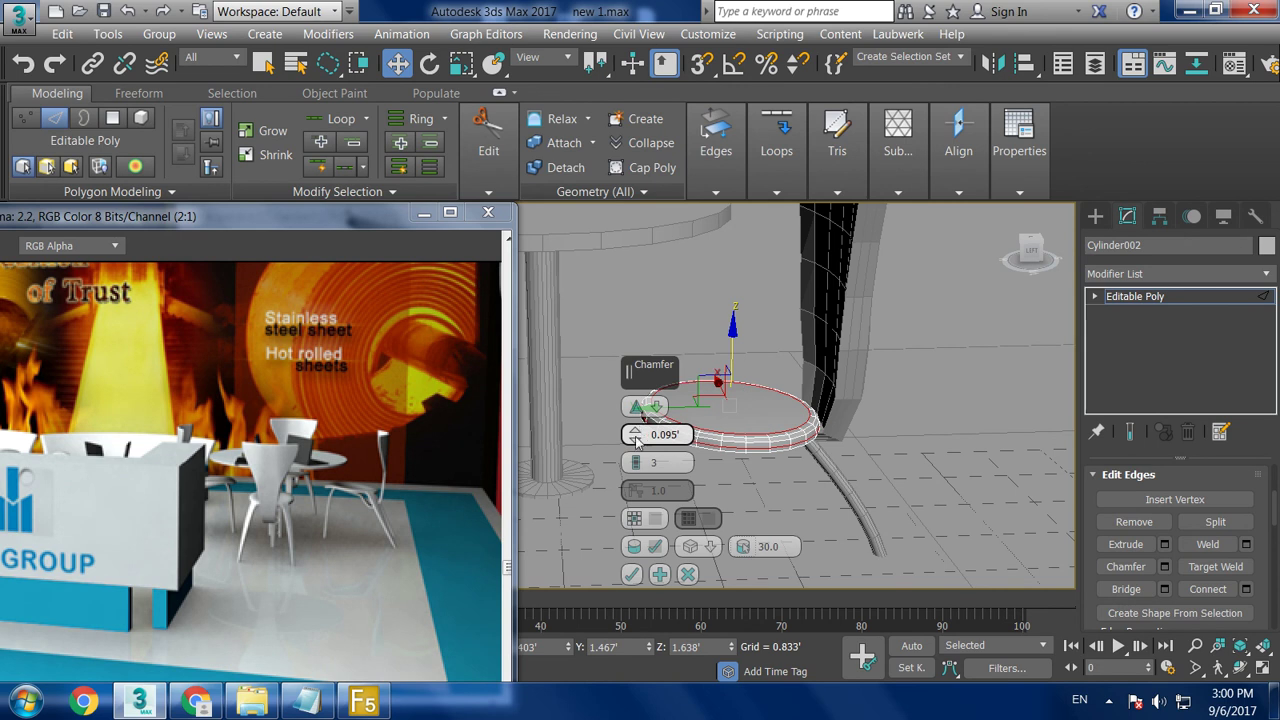
{"action": "left_click", "coordinate": [631, 574]}
- Return the disc to object level and select the curved chair-leg line
{"action": "mouse_move", "coordinate": [696, 440]}
{"action": "middle_mouse_down", "text": "alt"}
{"action": "mouse_move", "coordinate": [696, 368]}
{"action": "mouse_move", "coordinate": [760, 388]}
{"action": "middle_mouse_up", "text": "alt"}
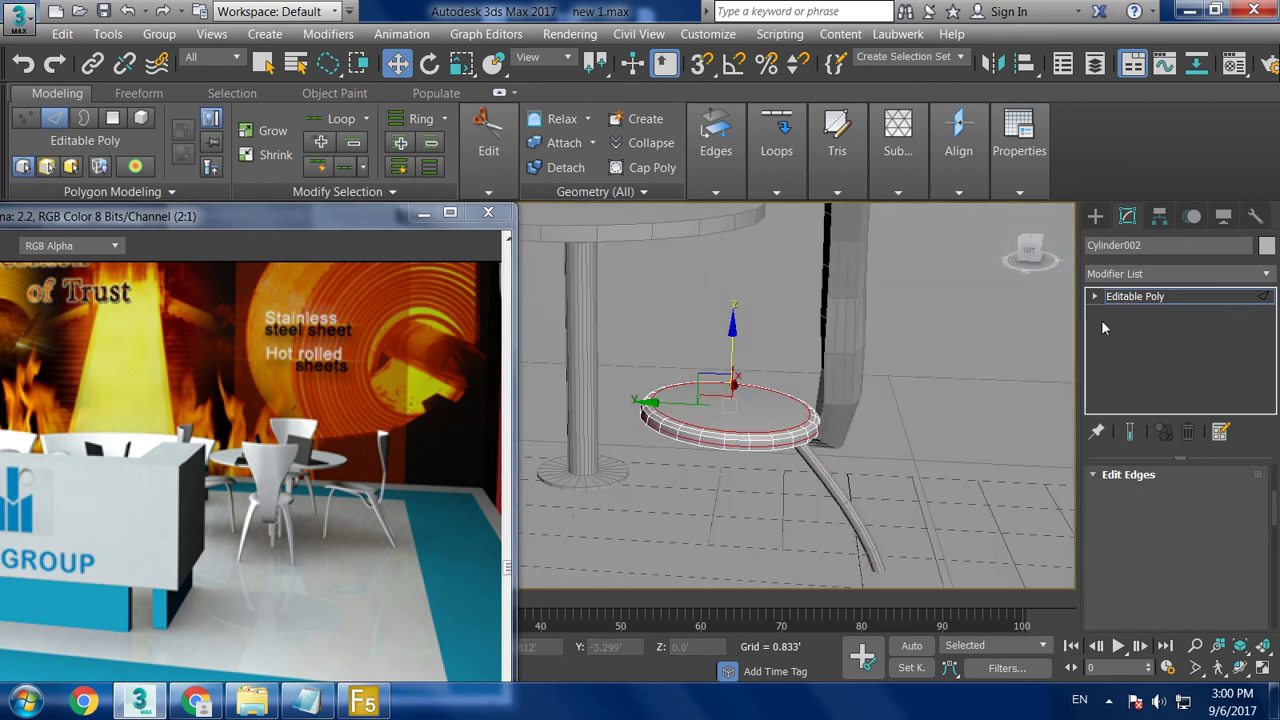
{"action": "left_click", "coordinate": [1120, 296]}
{"action": "mouse_move", "coordinate": [769, 486]}
{"action": "middle_mouse_down", "text": "alt"}
{"action": "mouse_move", "coordinate": [809, 486]}
{"action": "mouse_move", "coordinate": [839, 457]}
{"action": "middle_mouse_up", "text": "alt"}
{"action": "left_click", "coordinate": [822, 480]}
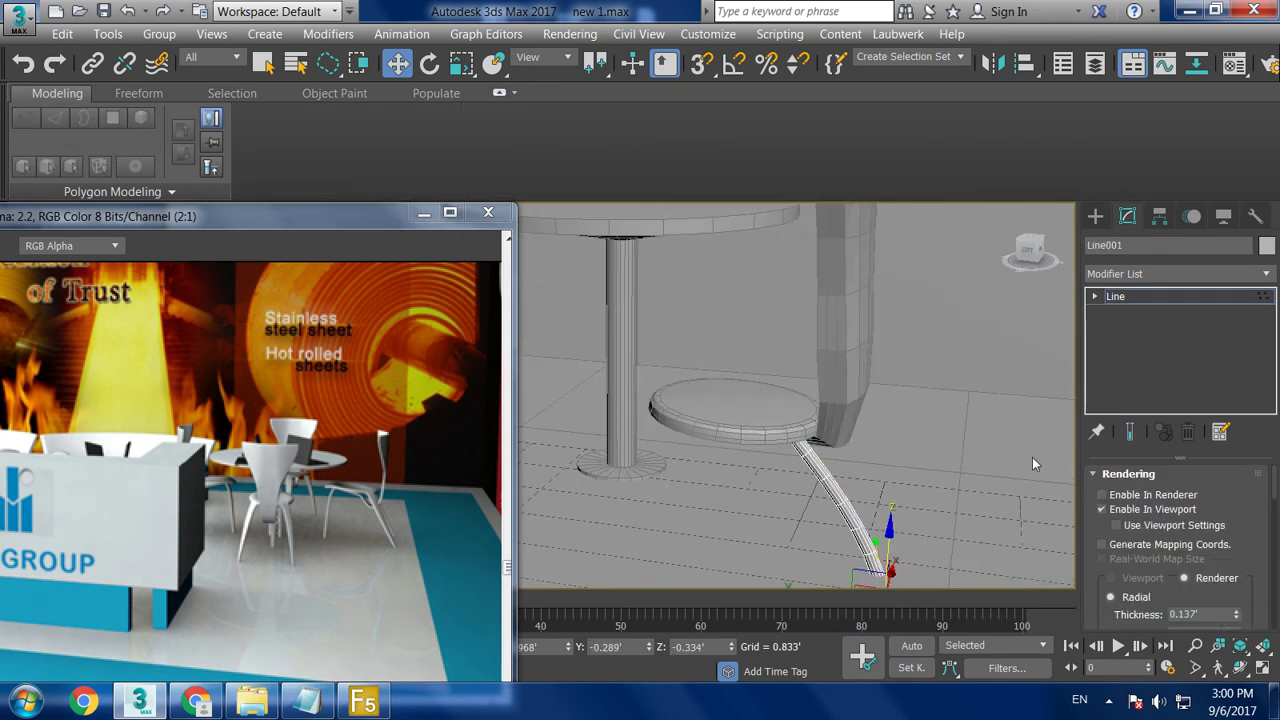
- Convert the curved leg Line001 to an Editable Poly
{"action": "middle_click_drag", "start_coordinate": [836, 475], "coordinate": [846, 468], "text": "alt"}
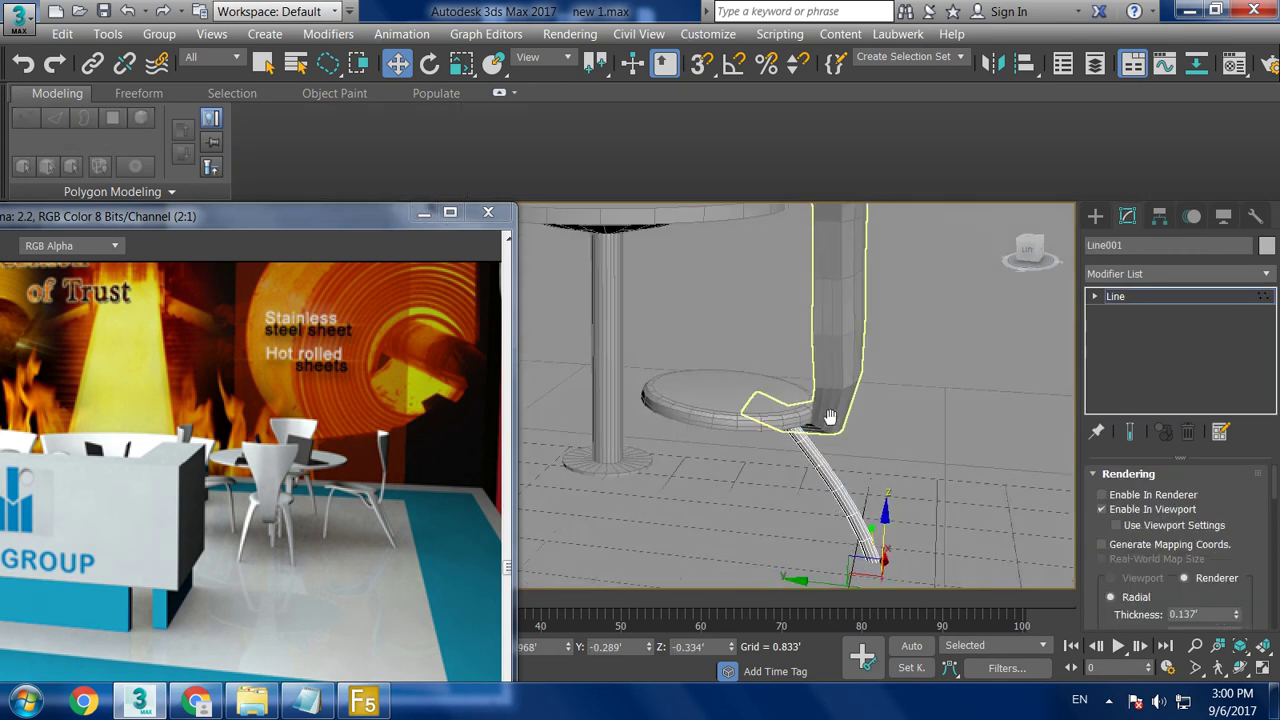
{"action": "right_click", "coordinate": [831, 452]}
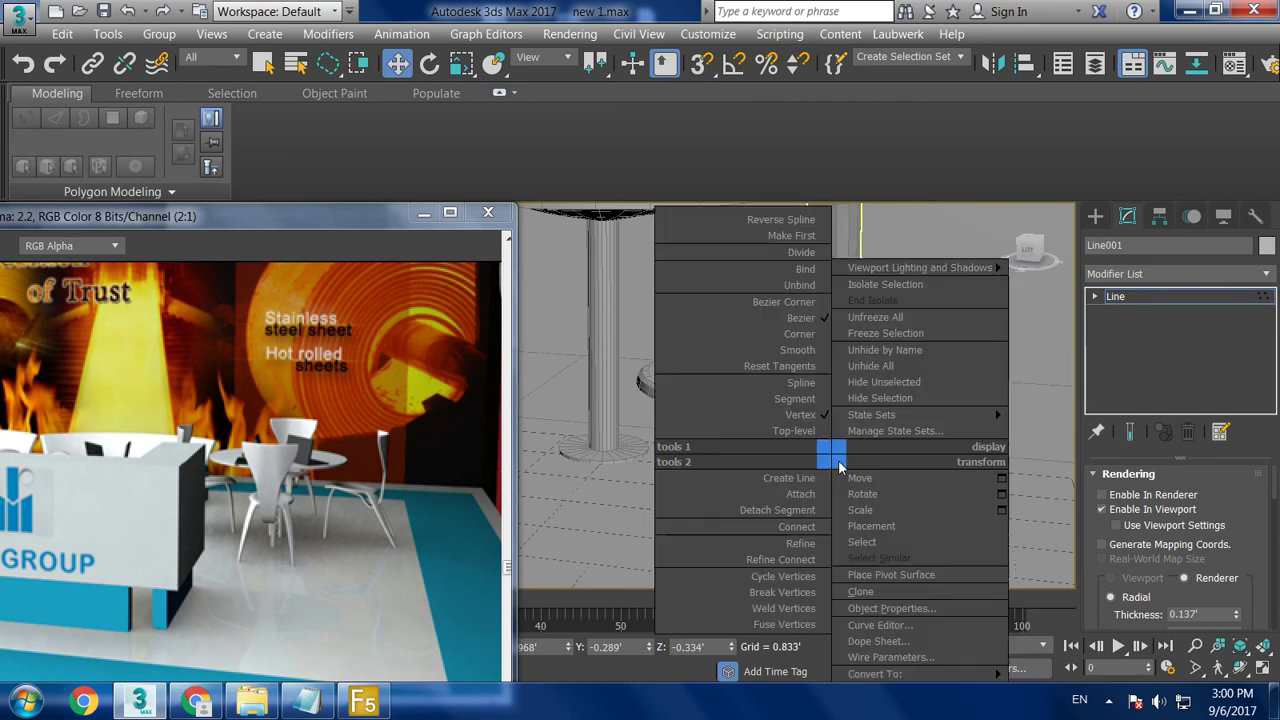
{"action": "left_click", "coordinate": [1080, 641]}
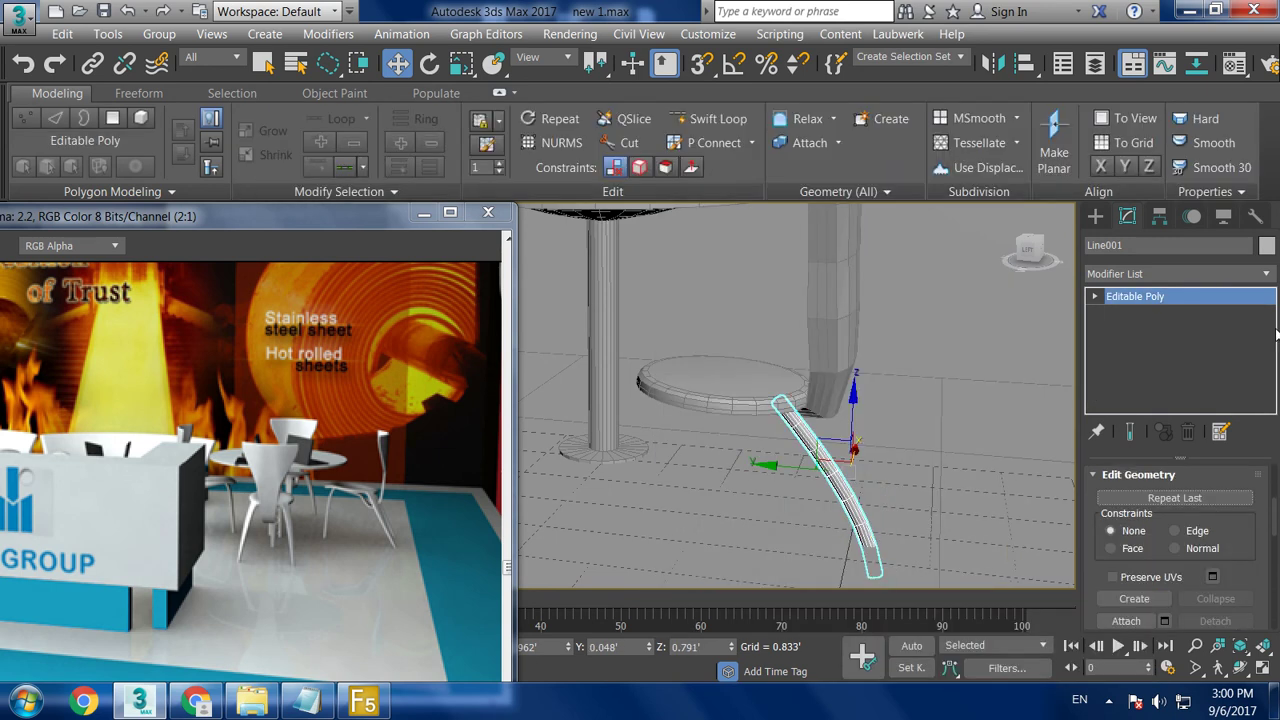
- Add a Taper modifier to Line001 with Amount 0.6, primary axis Y, effect X
{"action": "left_click", "coordinate": [1266, 278]}
{"action": "key", "text": "t"}
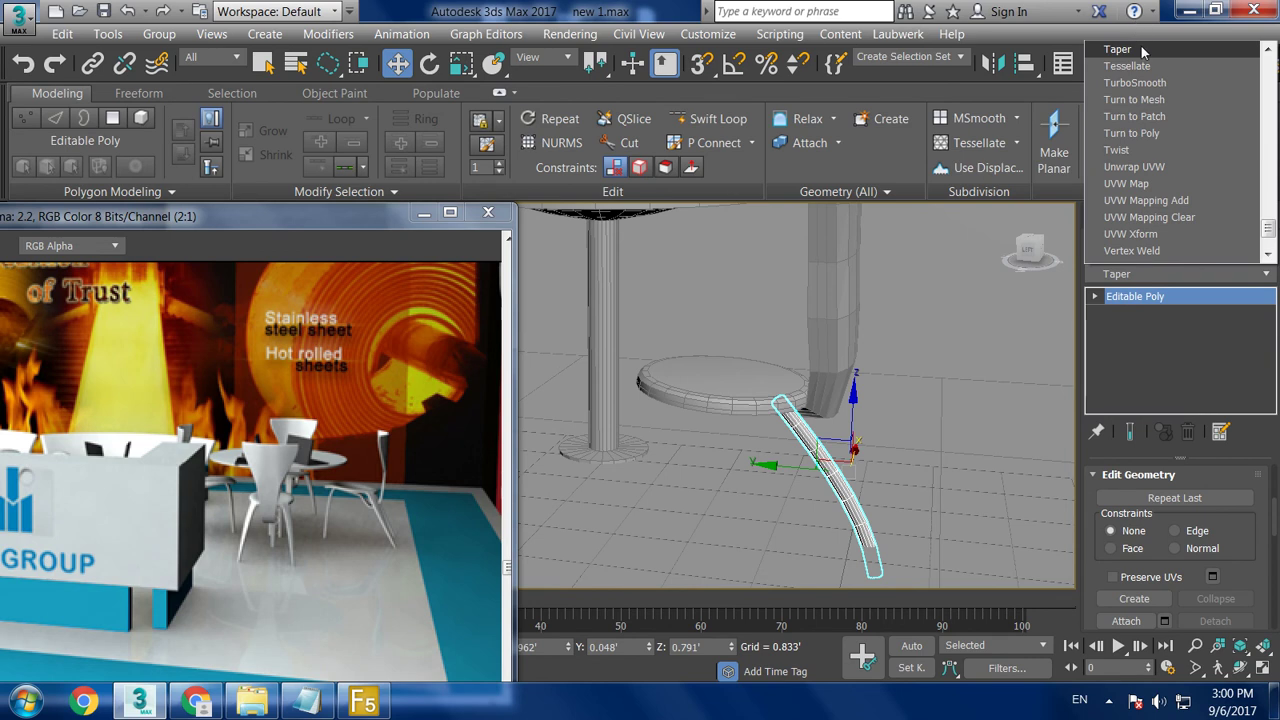
{"action": "left_click", "coordinate": [1141, 48]}
{"action": "scroll", "coordinate": [1114, 498], "scroll_direction": "up", "scroll_amount": 2}
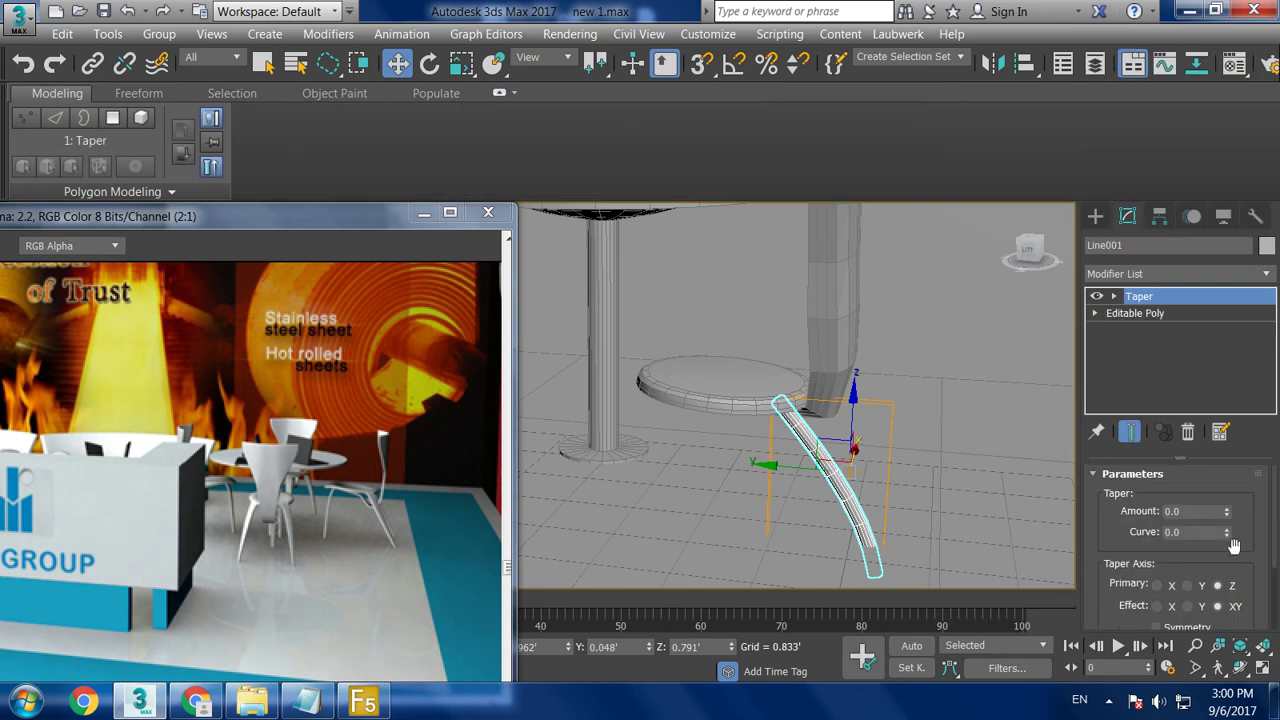
{"action": "mouse_move", "coordinate": [1224, 511]}
{"action": "left_mouse_down"}
{"action": "mouse_move", "coordinate": [1231, 493]}
{"action": "mouse_move", "coordinate": [1175, 505]}
{"action": "mouse_move", "coordinate": [1127, 599]}
{"action": "left_mouse_up"}
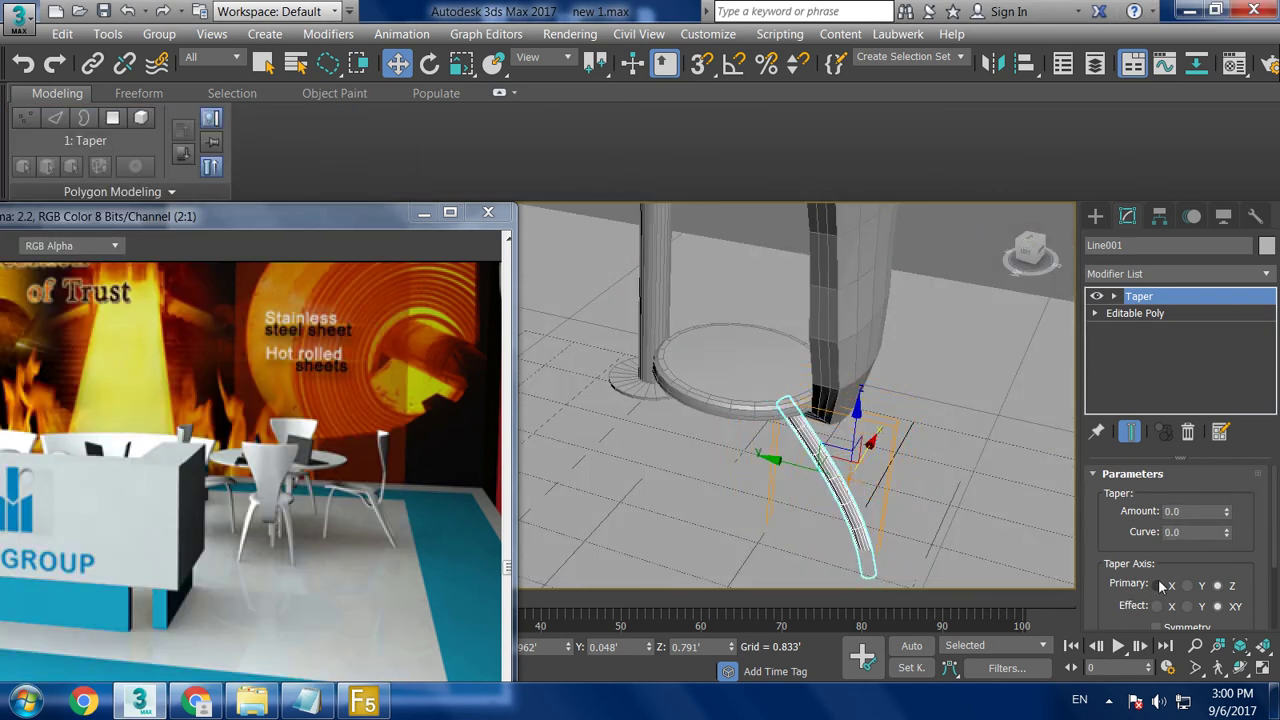
{"action": "left_click_drag", "start_coordinate": [1225, 515], "coordinate": [1218, 609]}
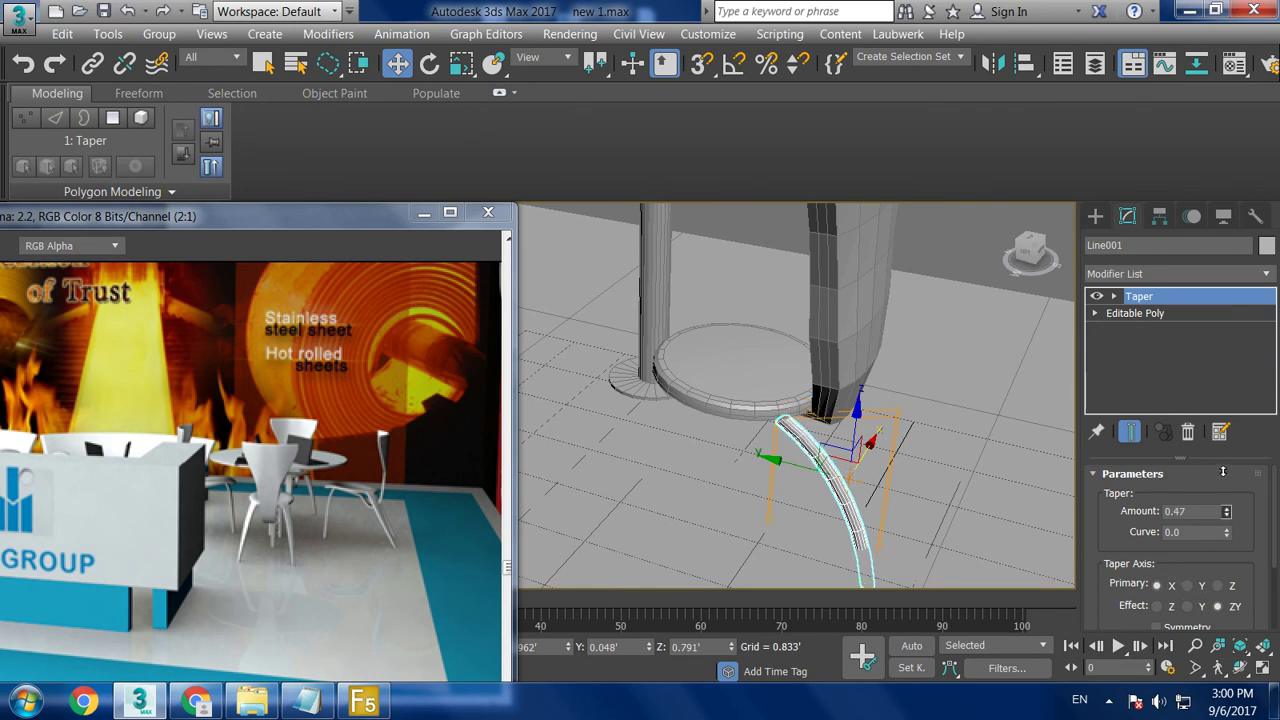
{"action": "right_click", "coordinate": [1226, 511]}
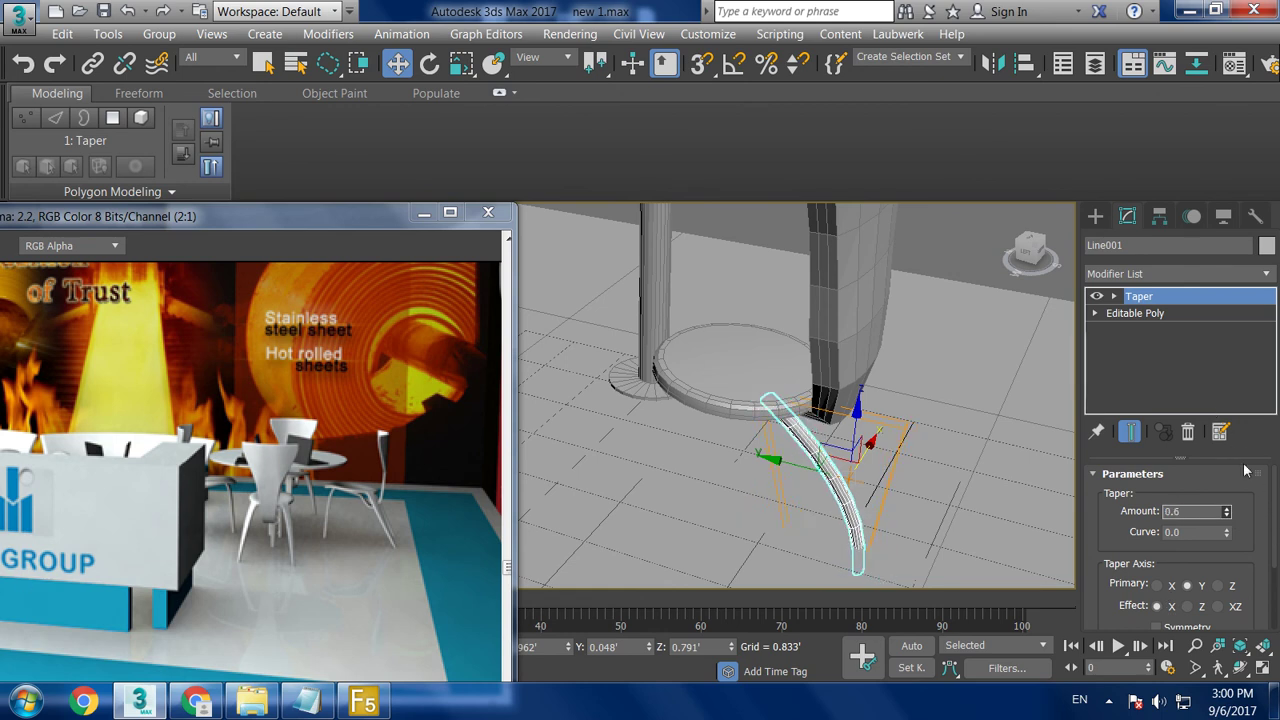
{"action": "mouse_move", "coordinate": [910, 450]}
{"action": "middle_mouse_down", "text": "alt"}
{"action": "mouse_move", "coordinate": [913, 420]}
{"action": "mouse_move", "coordinate": [857, 451]}
{"action": "middle_mouse_up", "text": "alt"}
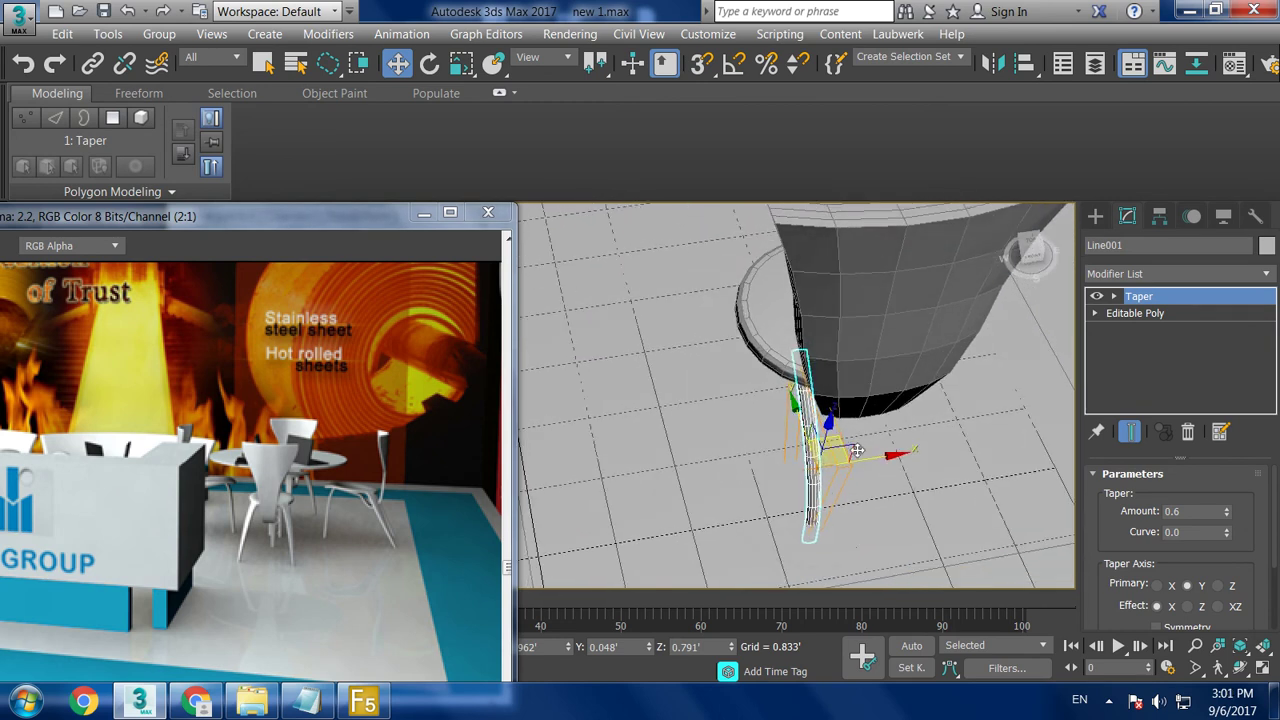
- Rotate the tapered leg 180° on Y and move it under the stool seat
{"action": "key", "text": "e"}
{"action": "left_click_drag", "start_coordinate": [833, 531], "coordinate": [806, 527]}
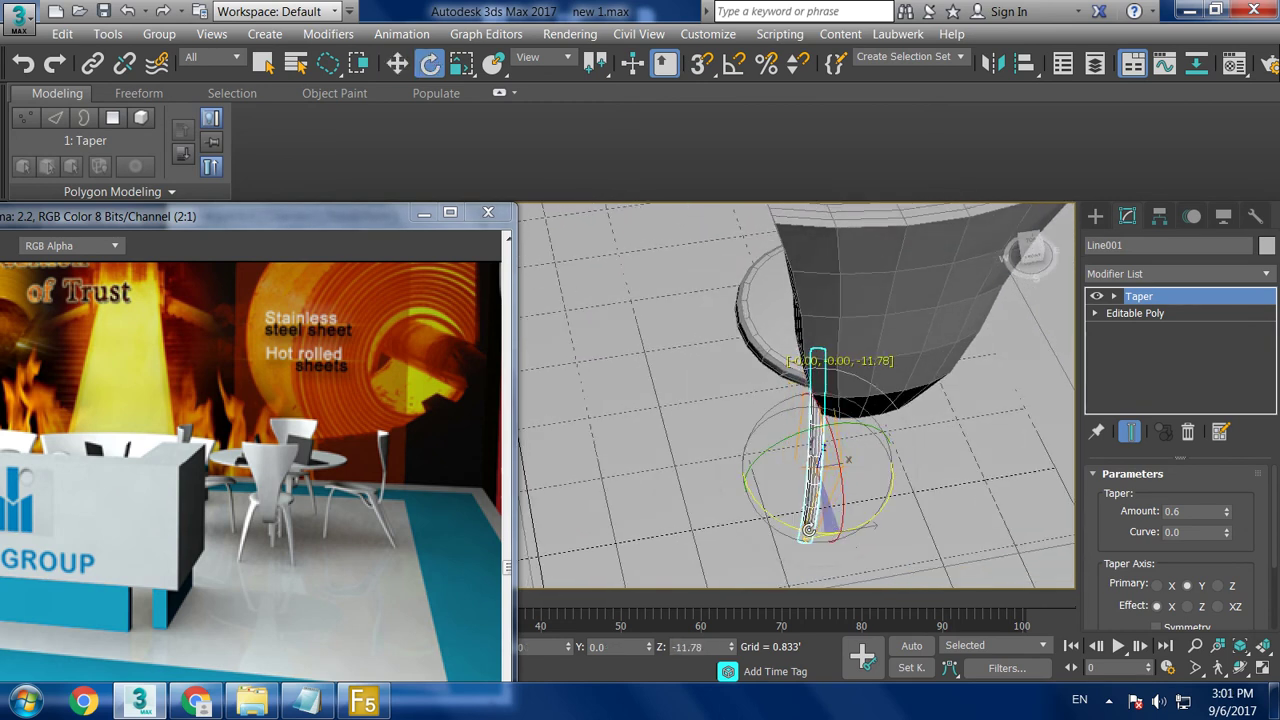
{"action": "key", "text": "w"}
{"action": "left_click_drag", "start_coordinate": [864, 464], "coordinate": [833, 453]}
{"action": "mouse_move", "coordinate": [833, 453]}
{"action": "middle_mouse_down", "text": "alt"}
{"action": "mouse_move", "coordinate": [917, 376]}
{"action": "mouse_move", "coordinate": [884, 394]}
{"action": "mouse_move", "coordinate": [902, 370]}
{"action": "middle_mouse_up", "text": "alt"}
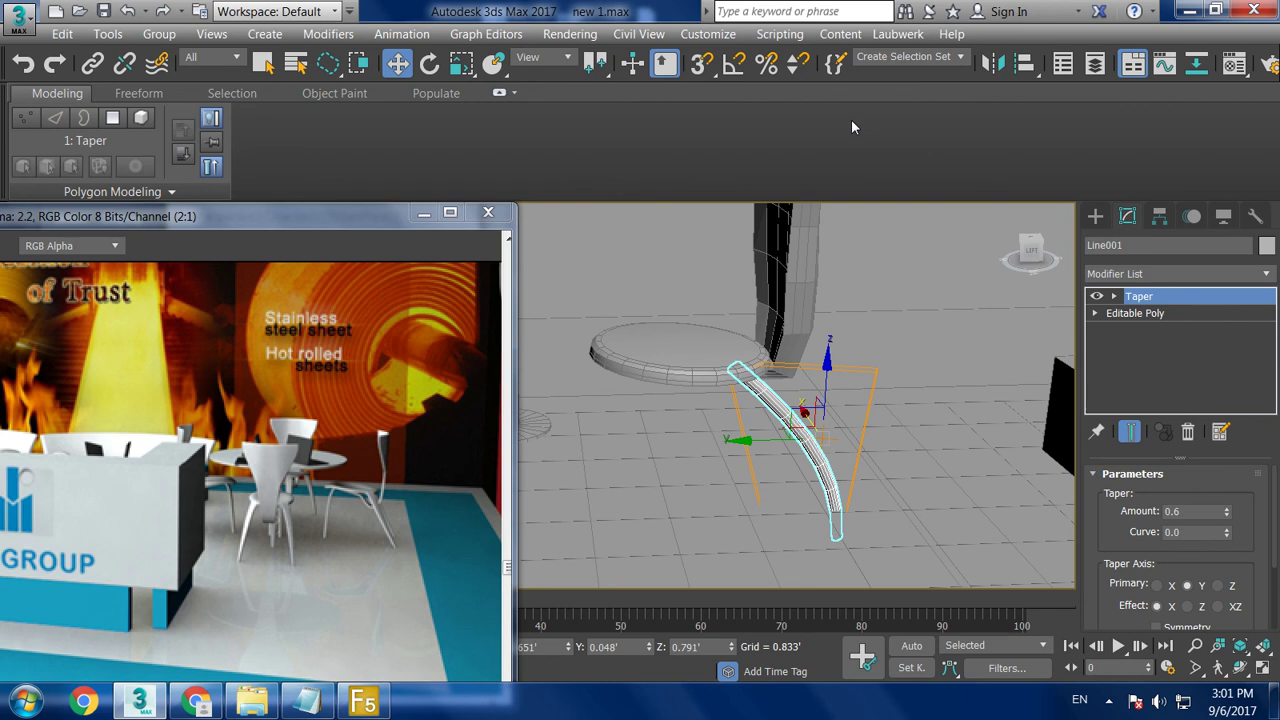
- Mirror a Y-axis copy of the leg and move it to the left under the seat
{"action": "left_click", "coordinate": [994, 62]}
{"action": "left_click_drag", "start_coordinate": [623, 177], "coordinate": [912, 167]}
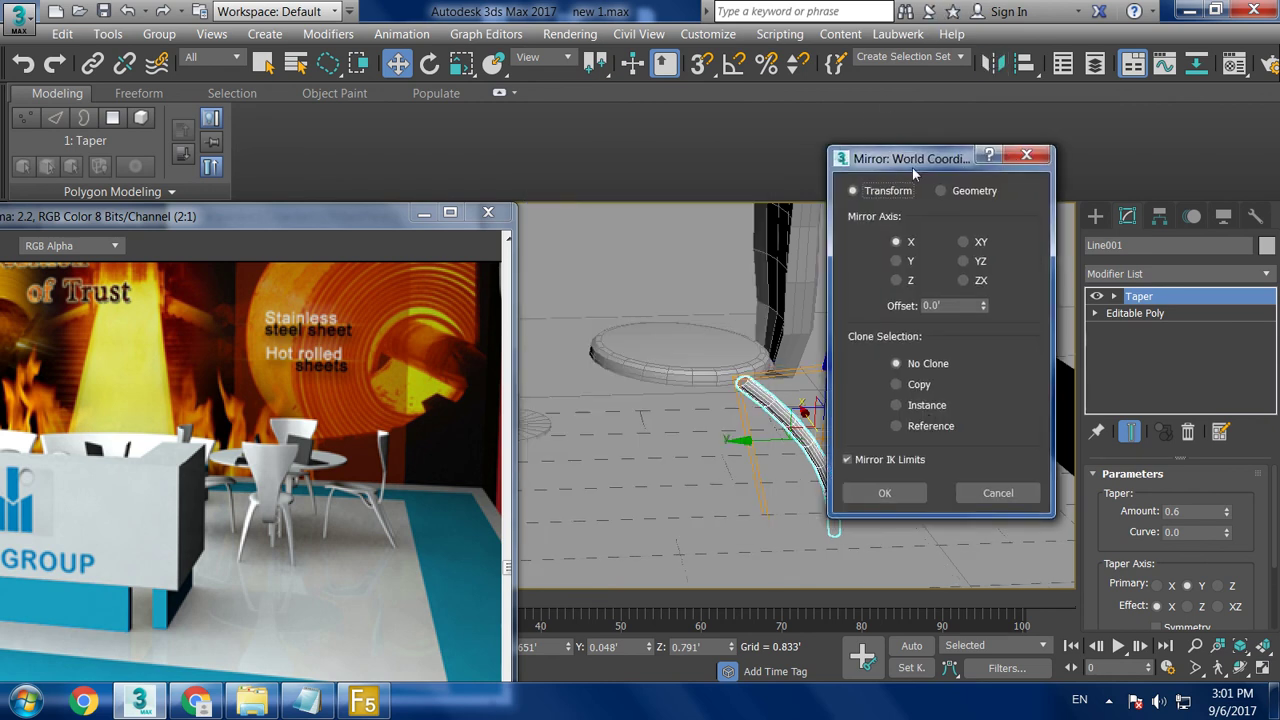
{"action": "left_click", "coordinate": [897, 261]}
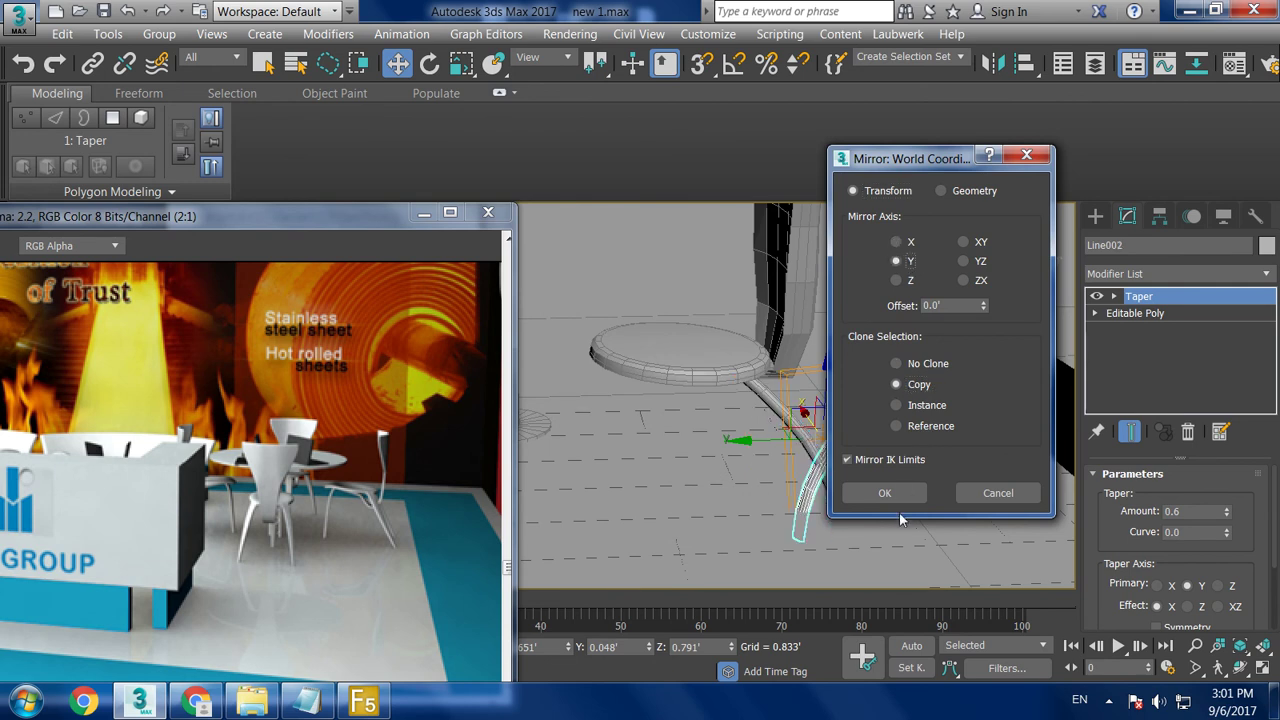
{"action": "left_click", "coordinate": [884, 493]}
{"action": "left_click_drag", "start_coordinate": [765, 440], "coordinate": [518, 400]}
{"action": "mouse_move", "coordinate": [567, 375]}
{"action": "middle_mouse_down", "text": "alt"}
{"action": "mouse_move", "coordinate": [669, 389]}
{"action": "mouse_move", "coordinate": [714, 469]}
{"action": "mouse_move", "coordinate": [648, 500]}
{"action": "middle_mouse_up", "text": "alt"}
{"action": "key", "text": "e"}
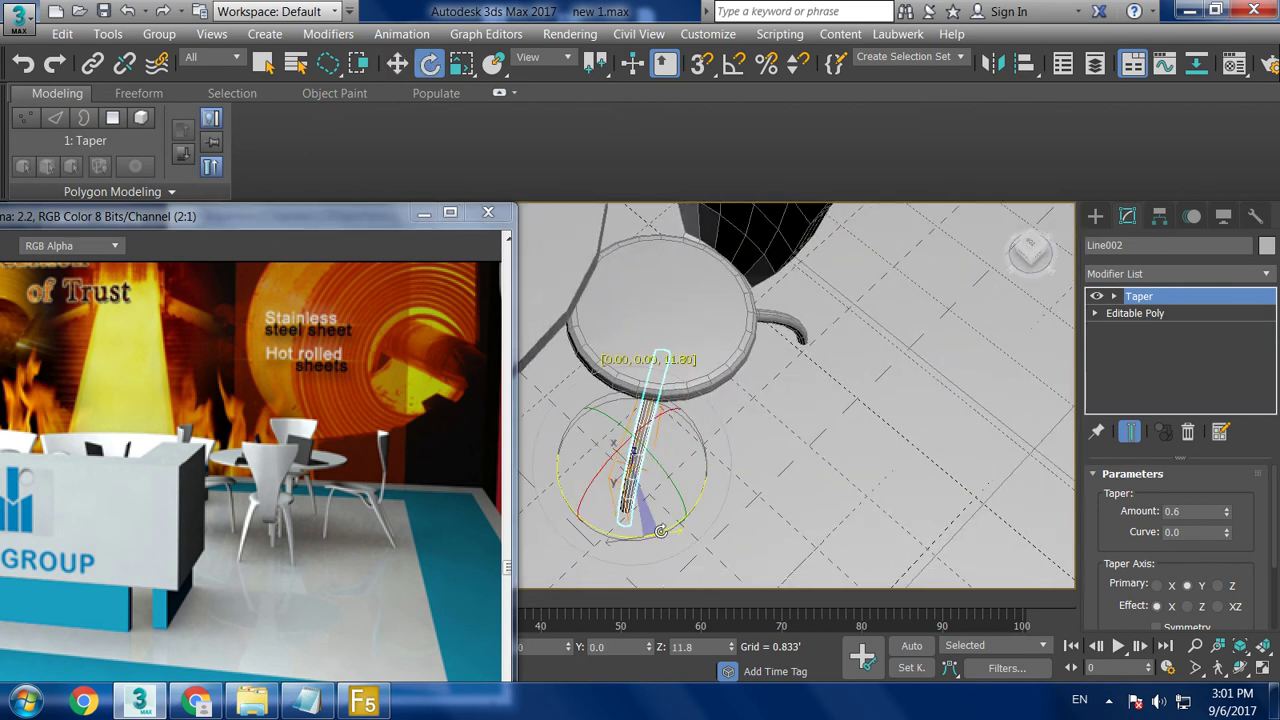
{"action": "key", "text": "w"}
{"action": "mouse_move", "coordinate": [829, 363]}
{"action": "middle_mouse_down", "text": "alt"}
{"action": "mouse_move", "coordinate": [678, 312]}
{"action": "mouse_move", "coordinate": [766, 423]}
{"action": "middle_mouse_up", "text": "alt"}
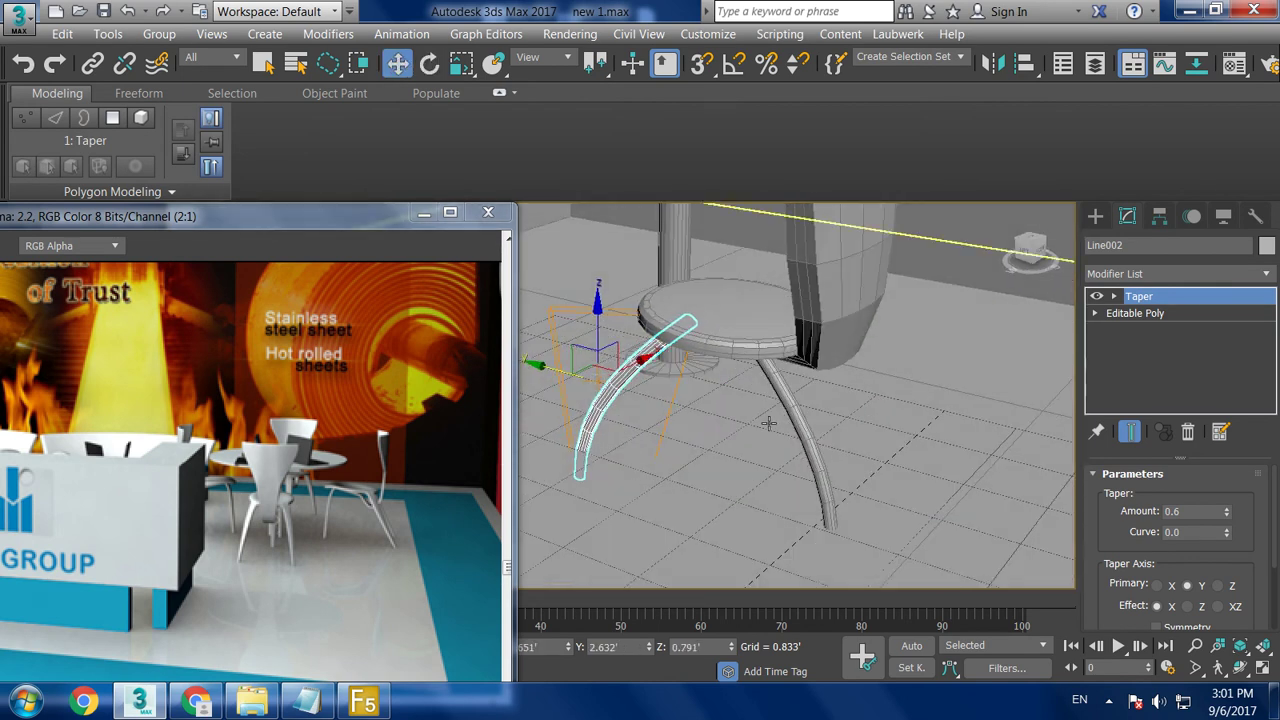
- Mirror copies of both legs and move the new pair to the seat's other side
{"action": "left_click", "coordinate": [792, 415], "text": "ctrl"}
{"action": "left_click", "coordinate": [993, 64]}
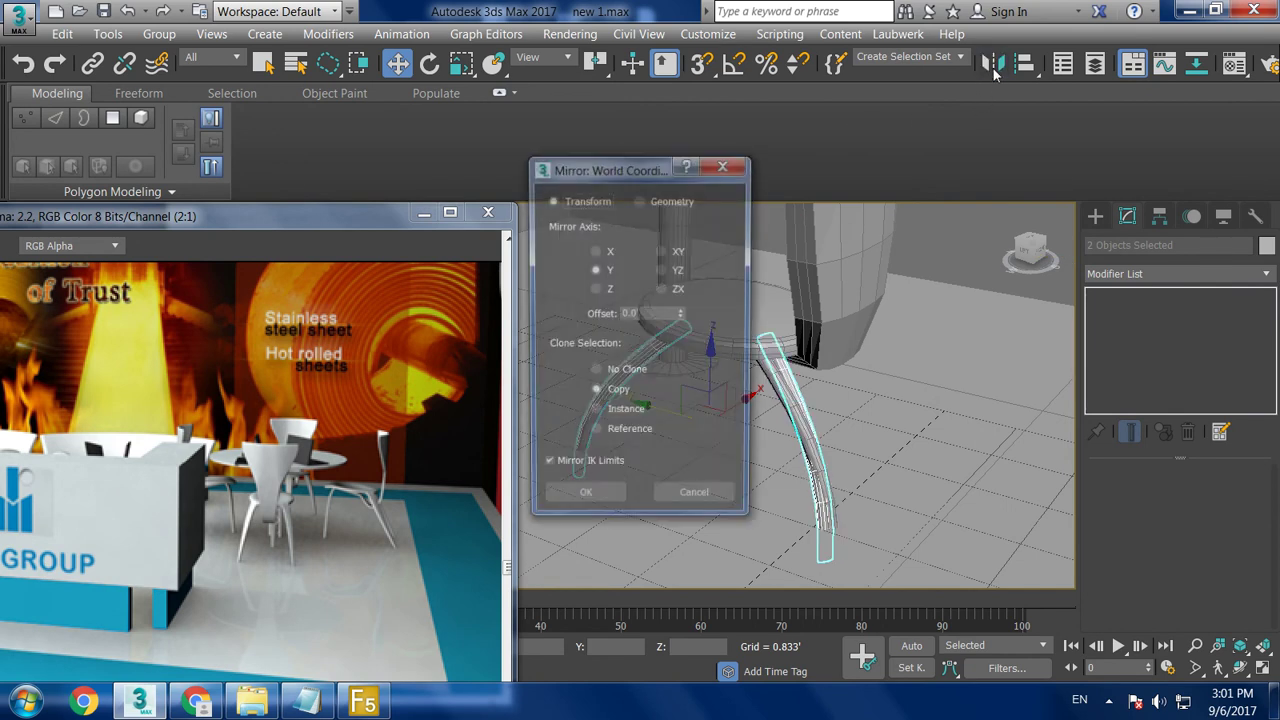
{"action": "left_click", "coordinate": [586, 497]}
{"action": "middle_click_drag", "start_coordinate": [586, 497], "coordinate": [768, 410], "text": "alt"}
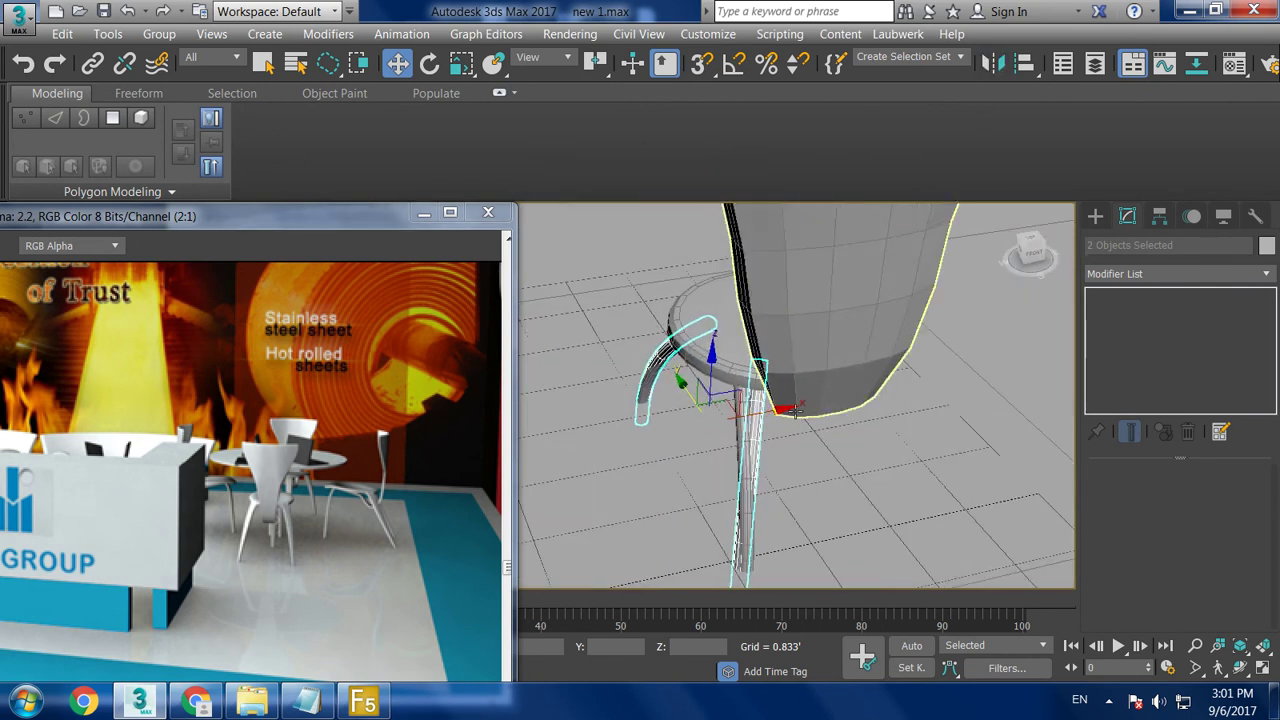
{"action": "left_click_drag", "start_coordinate": [768, 410], "coordinate": [888, 393]}
{"action": "key", "text": "alt+q"}
{"action": "mouse_move", "coordinate": [1046, 366]}
{"action": "middle_mouse_down", "text": "alt"}
{"action": "mouse_move", "coordinate": [1000, 371]}
{"action": "mouse_move", "coordinate": [959, 430]}
{"action": "middle_mouse_up", "text": "alt"}
{"action": "key", "text": "alt+q"}
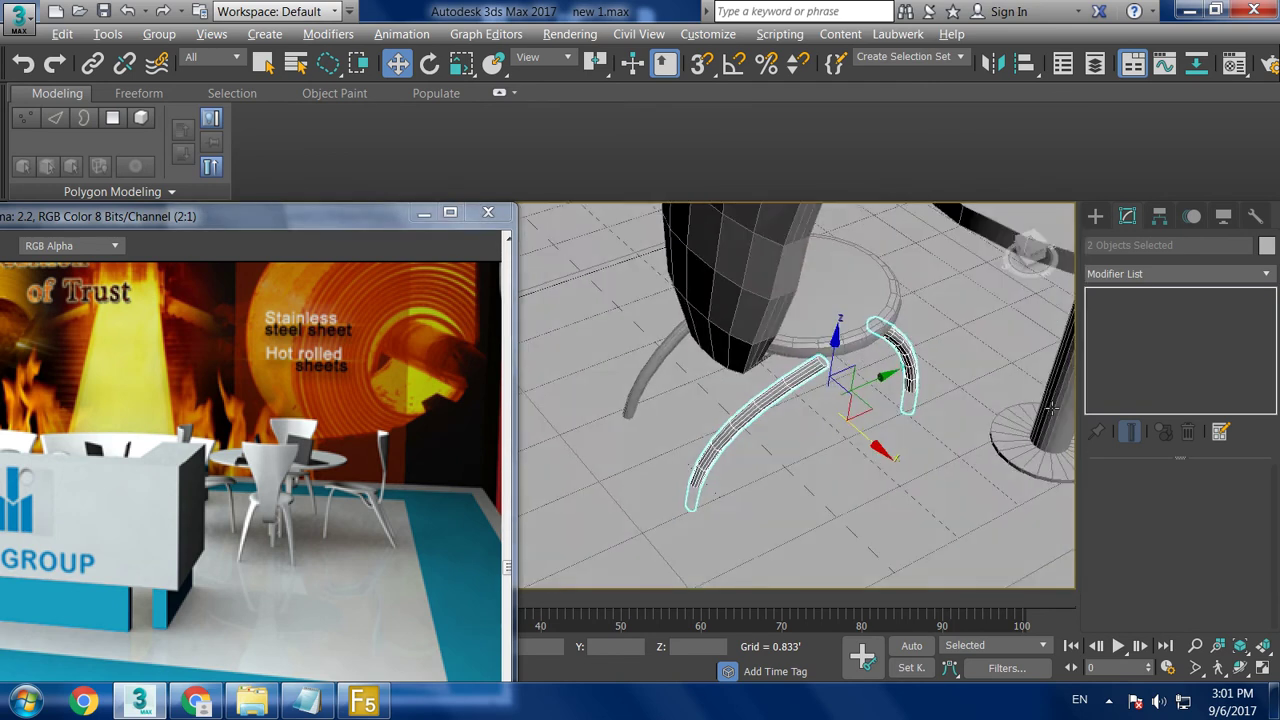
{"action": "left_click_drag", "start_coordinate": [889, 440], "coordinate": [888, 439]}
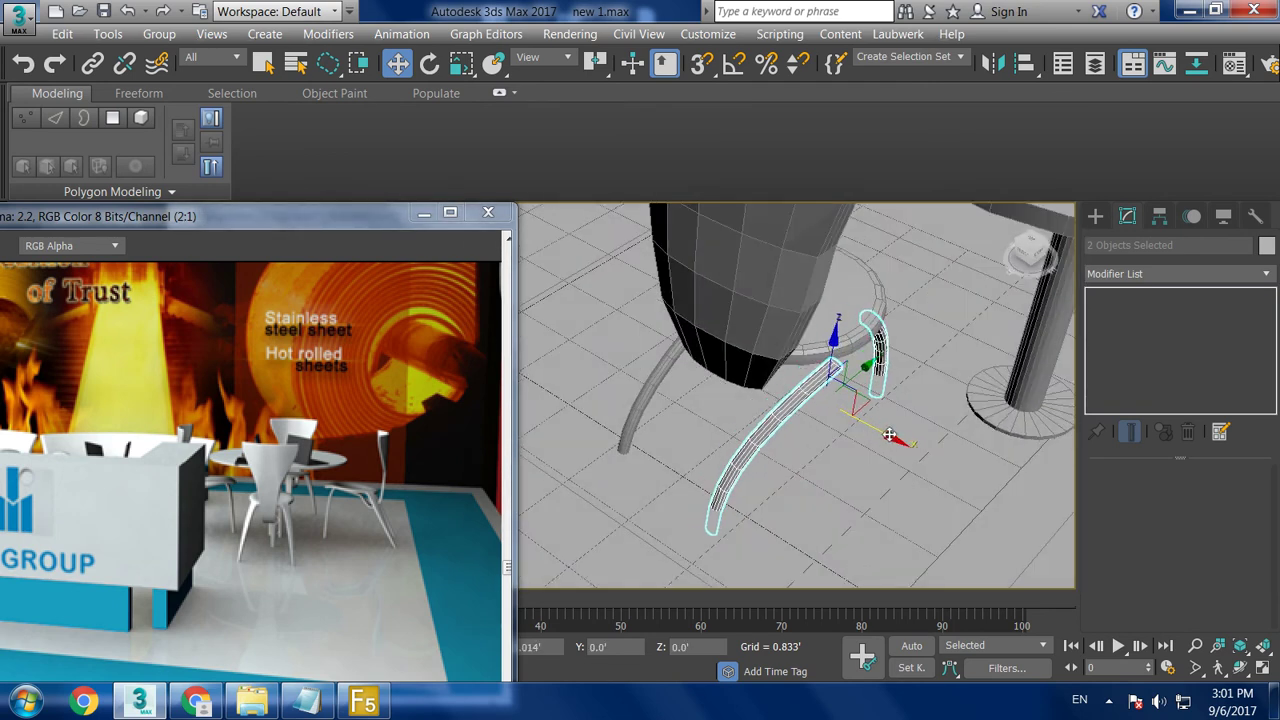
- Move and rotate the Line004 leg upright into place beneath the seat
{"action": "left_click", "coordinate": [792, 410]}
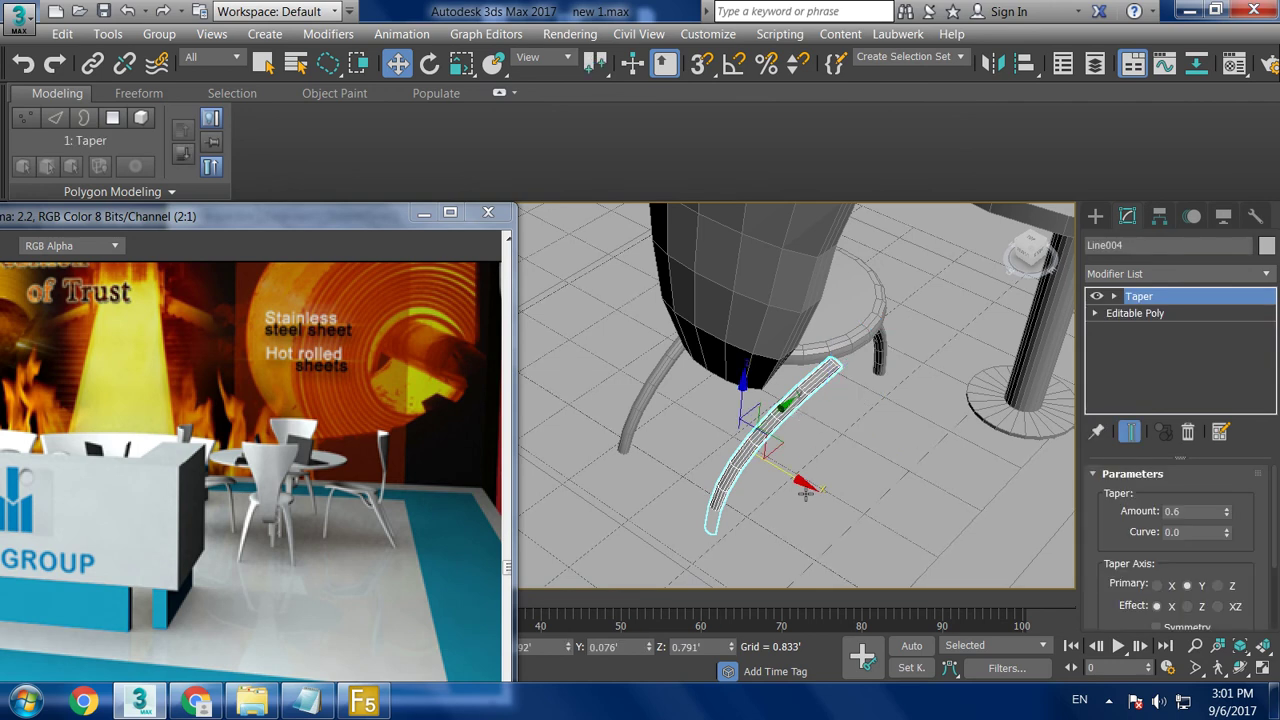
{"action": "mouse_move", "coordinate": [801, 484]}
{"action": "left_mouse_down"}
{"action": "mouse_move", "coordinate": [727, 462]}
{"action": "mouse_move", "coordinate": [795, 465]}
{"action": "mouse_move", "coordinate": [821, 481]}
{"action": "left_mouse_up"}
{"action": "key", "text": "e"}
{"action": "key", "text": "w"}
{"action": "scroll", "coordinate": [906, 468], "scroll_direction": "down", "scroll_amount": 3}
{"action": "scroll", "coordinate": [930, 445], "scroll_direction": "down", "scroll_amount": 5}
{"action": "scroll", "coordinate": [949, 429], "scroll_direction": "up", "scroll_amount": 4}
{"action": "scroll", "coordinate": [818, 407], "scroll_direction": "down", "scroll_amount": 2}
{"action": "scroll", "coordinate": [810, 405], "scroll_direction": "up", "scroll_amount": 2}
{"action": "scroll", "coordinate": [790, 403], "scroll_direction": "up", "scroll_amount": 2}
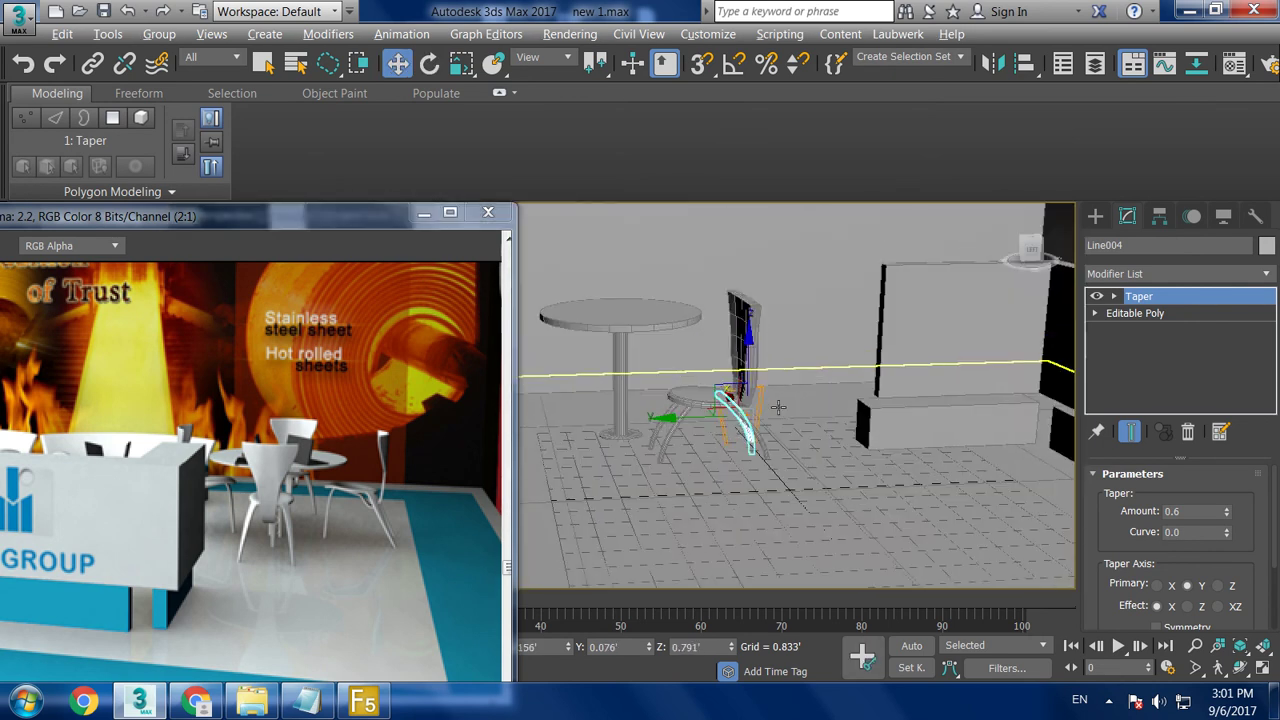
{"action": "scroll", "coordinate": [765, 400], "scroll_direction": "up", "scroll_amount": 2}
{"action": "scroll", "coordinate": [745, 397], "scroll_direction": "up", "scroll_amount": 1}
{"action": "scroll", "coordinate": [745, 397], "scroll_direction": "up", "scroll_amount": 2}
- Group the seat ring, chair back and both legs as Group001
{"action": "scroll", "coordinate": [730, 395], "scroll_direction": "up", "scroll_amount": 2}
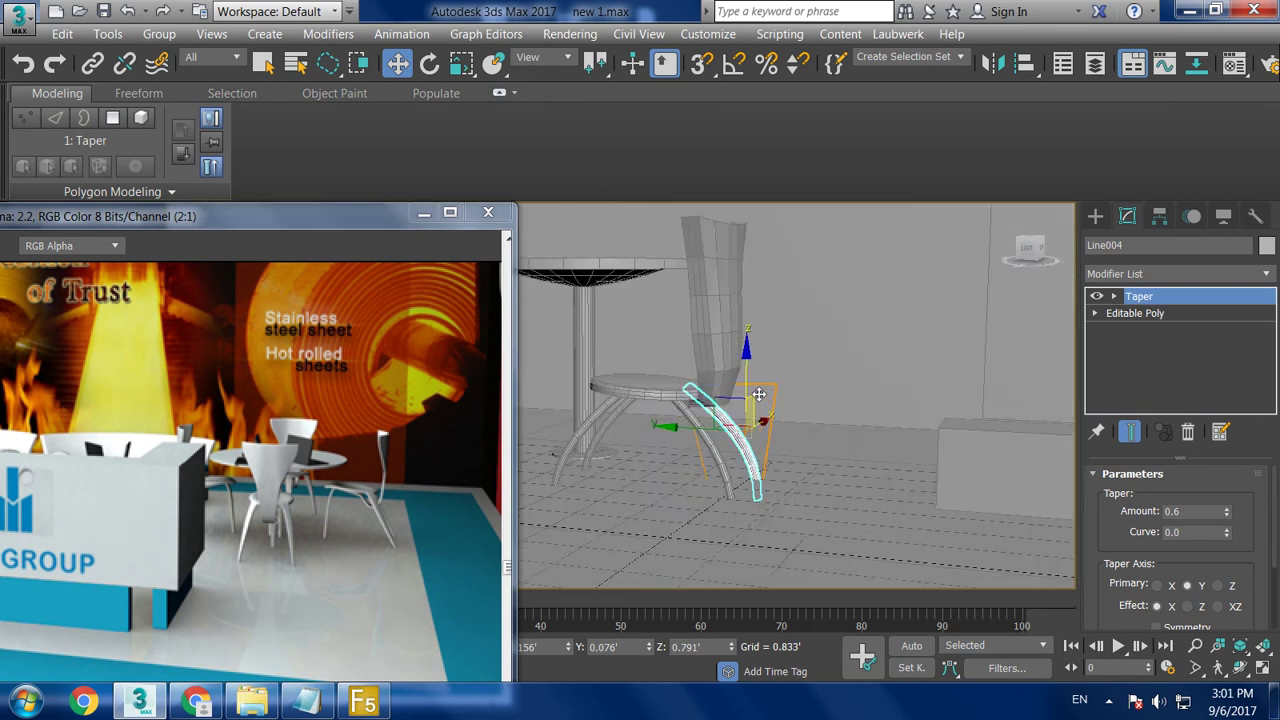
{"action": "left_click", "coordinate": [650, 385], "text": "ctrl"}
{"action": "left_click", "coordinate": [596, 414], "text": "ctrl"}
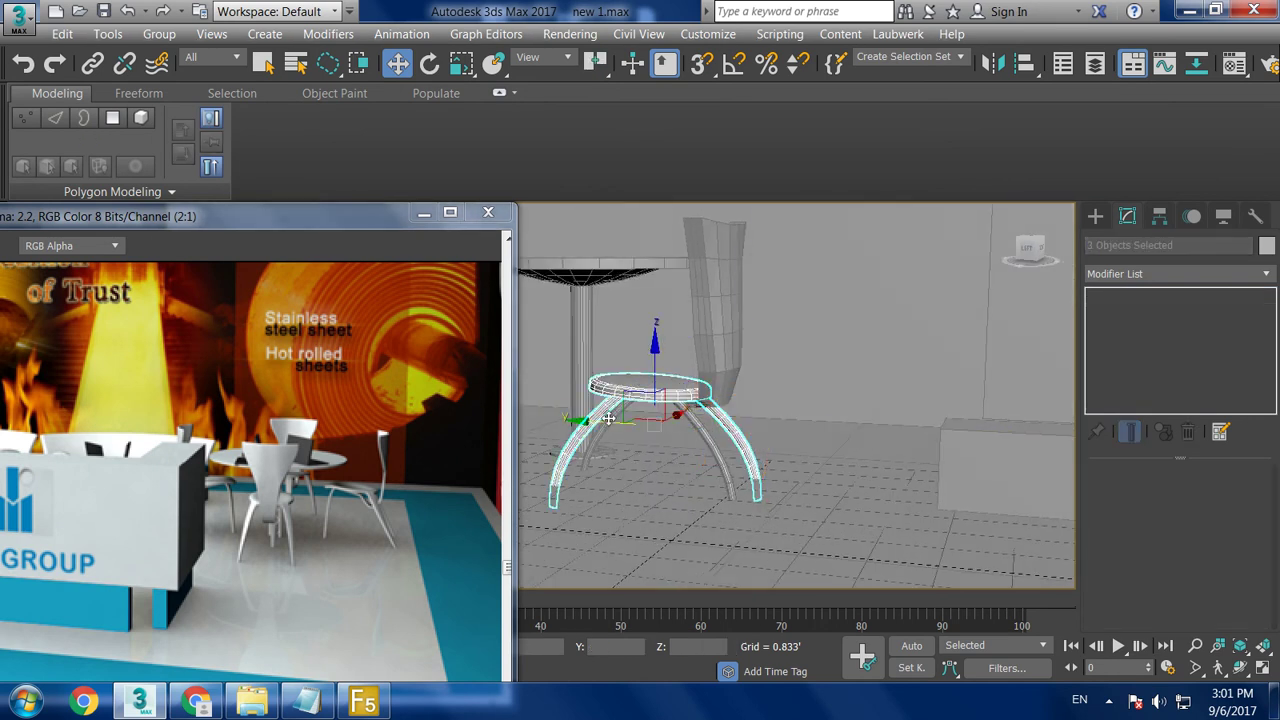
{"action": "left_click", "coordinate": [718, 370], "text": "ctrl"}
{"action": "left_click", "coordinate": [712, 440], "text": "ctrl"}
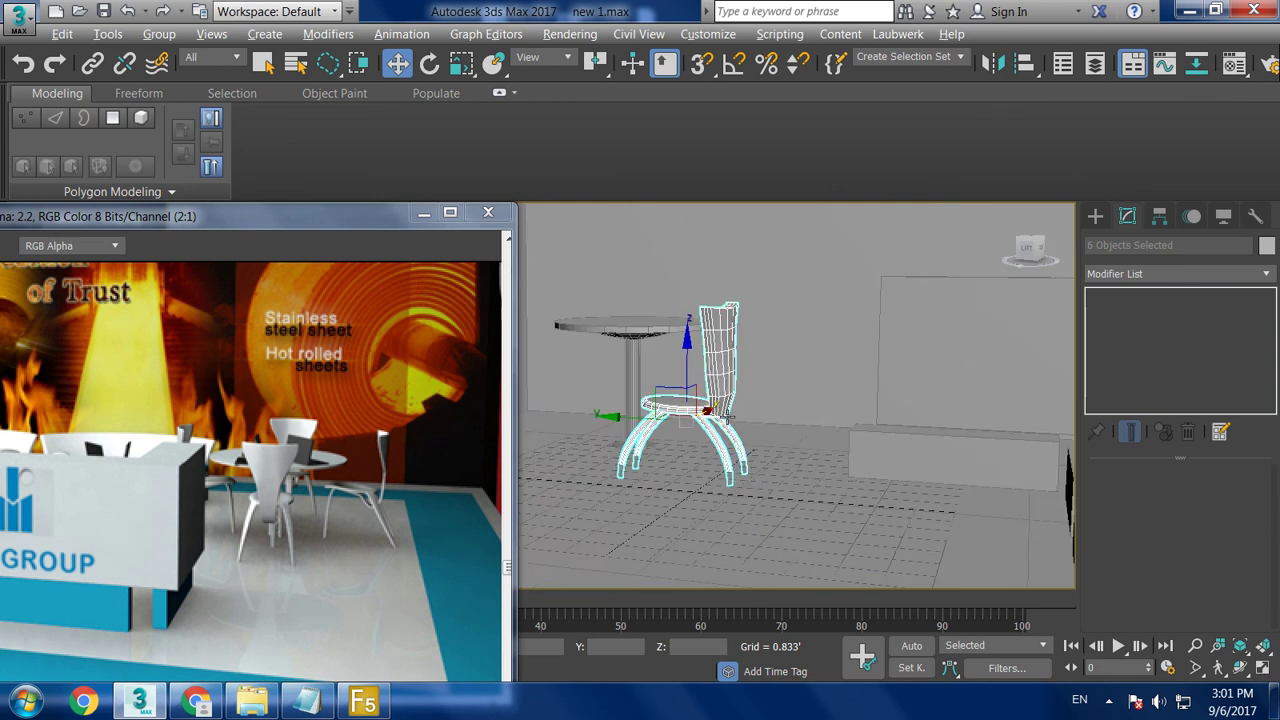
{"action": "scroll", "coordinate": [712, 440], "scroll_direction": "down", "scroll_amount": 4}
{"action": "left_click", "coordinate": [159, 34]}
{"action": "left_click", "coordinate": [180, 54]}
{"action": "left_click", "coordinate": [658, 383]}
- Raise the chair group slightly and scale it down to about 92.6%
{"action": "key", "text": "r"}
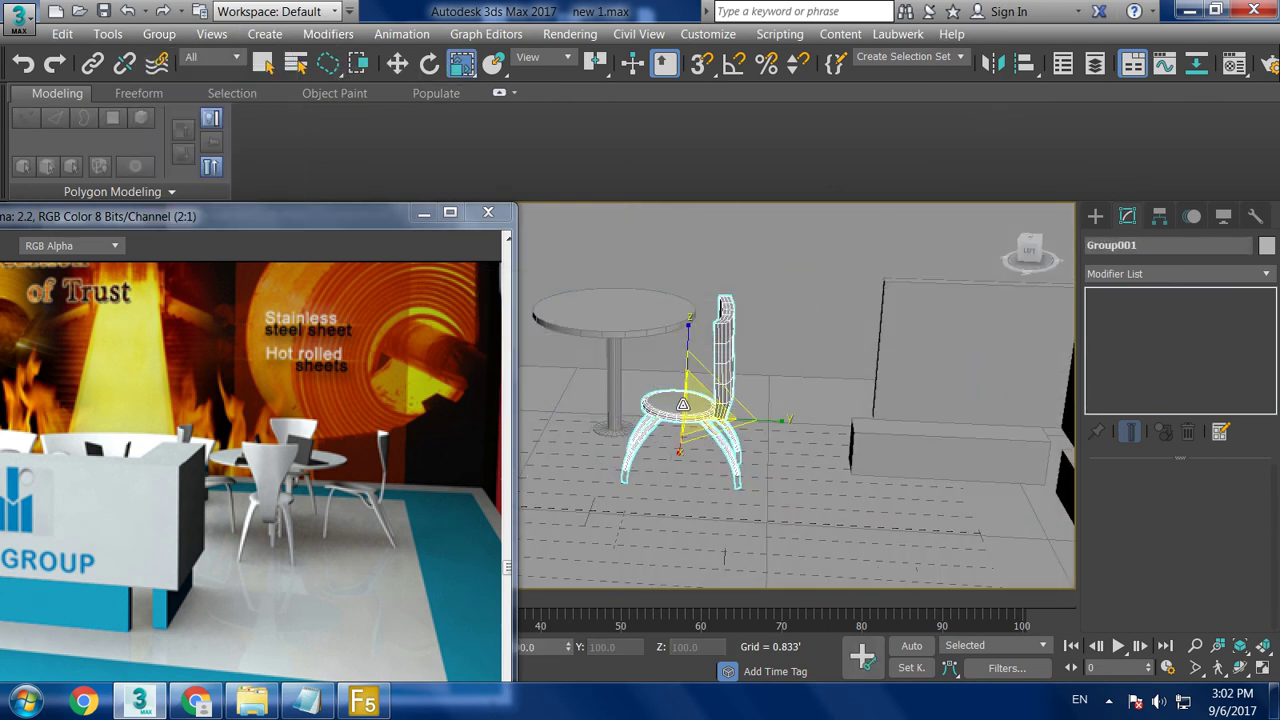
{"action": "key", "text": "w"}
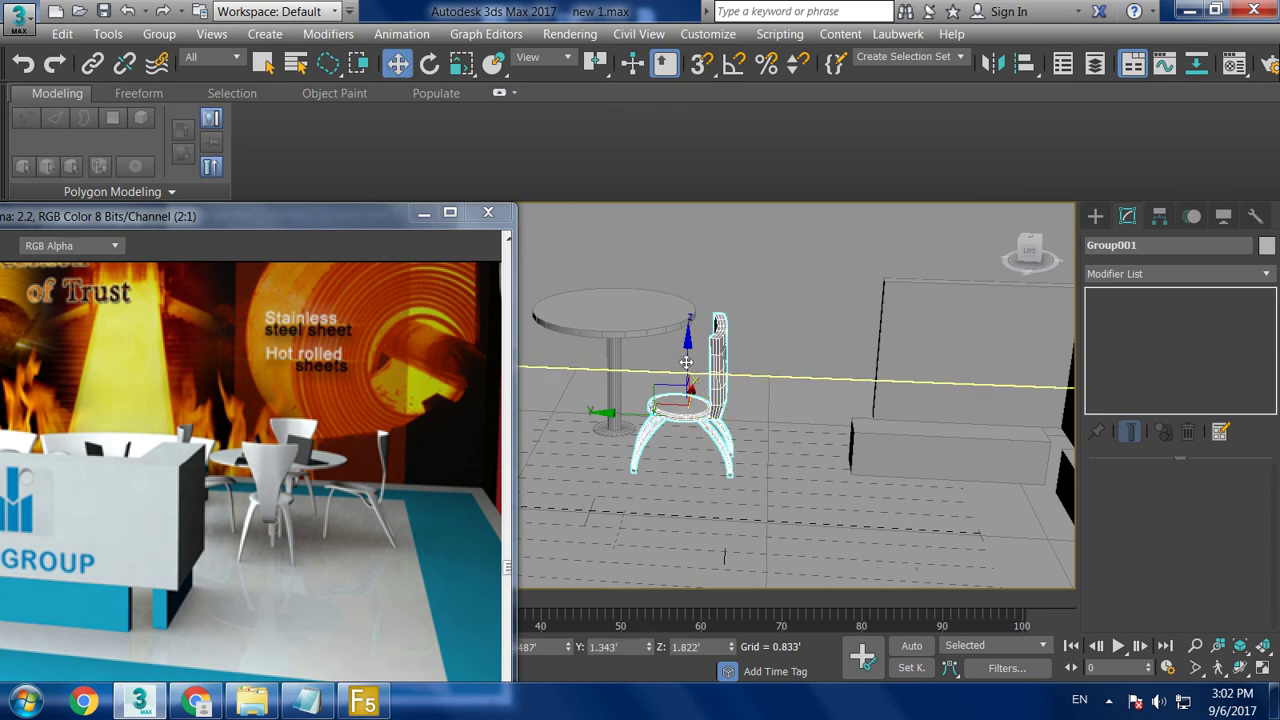
{"action": "left_click_drag", "start_coordinate": [699, 332], "coordinate": [717, 350]}
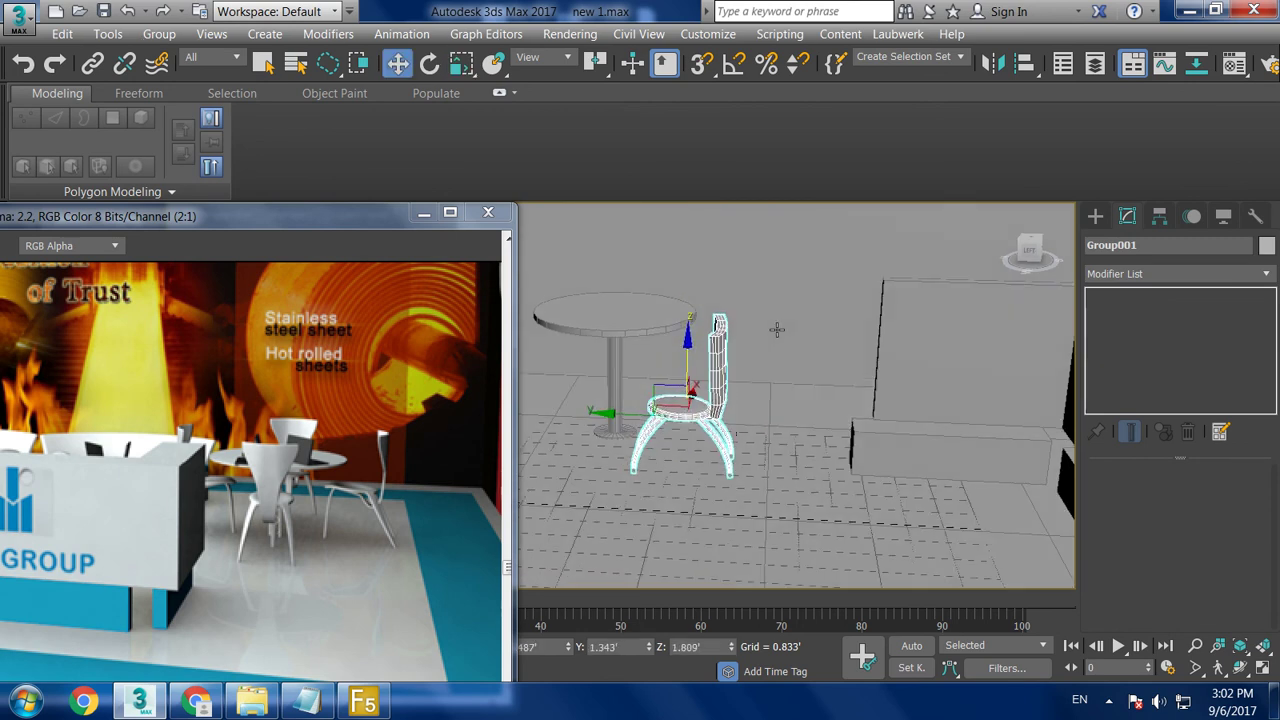
{"action": "middle_click_drag", "start_coordinate": [771, 329], "coordinate": [646, 403], "text": "alt"}
{"action": "key", "text": "r"}
{"action": "mouse_move", "coordinate": [688, 405]}
{"action": "left_mouse_down"}
{"action": "mouse_move", "coordinate": [688, 379]}
{"action": "mouse_move", "coordinate": [688, 398]}
{"action": "left_mouse_up"}
{"action": "mouse_move", "coordinate": [688, 398]}
{"action": "middle_mouse_down", "text": "alt"}
{"action": "mouse_move", "coordinate": [781, 411]}
{"action": "mouse_move", "coordinate": [703, 410]}
{"action": "middle_mouse_up", "text": "alt"}
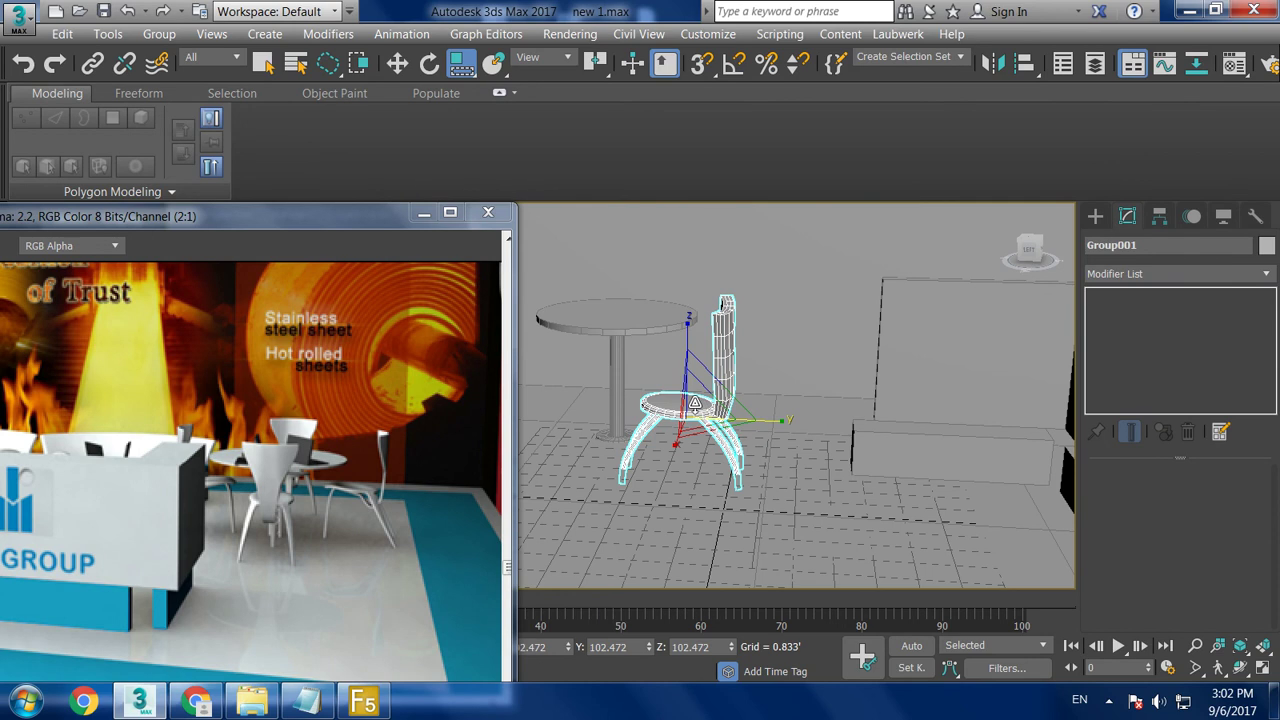
{"action": "left_click", "coordinate": [463, 64]}
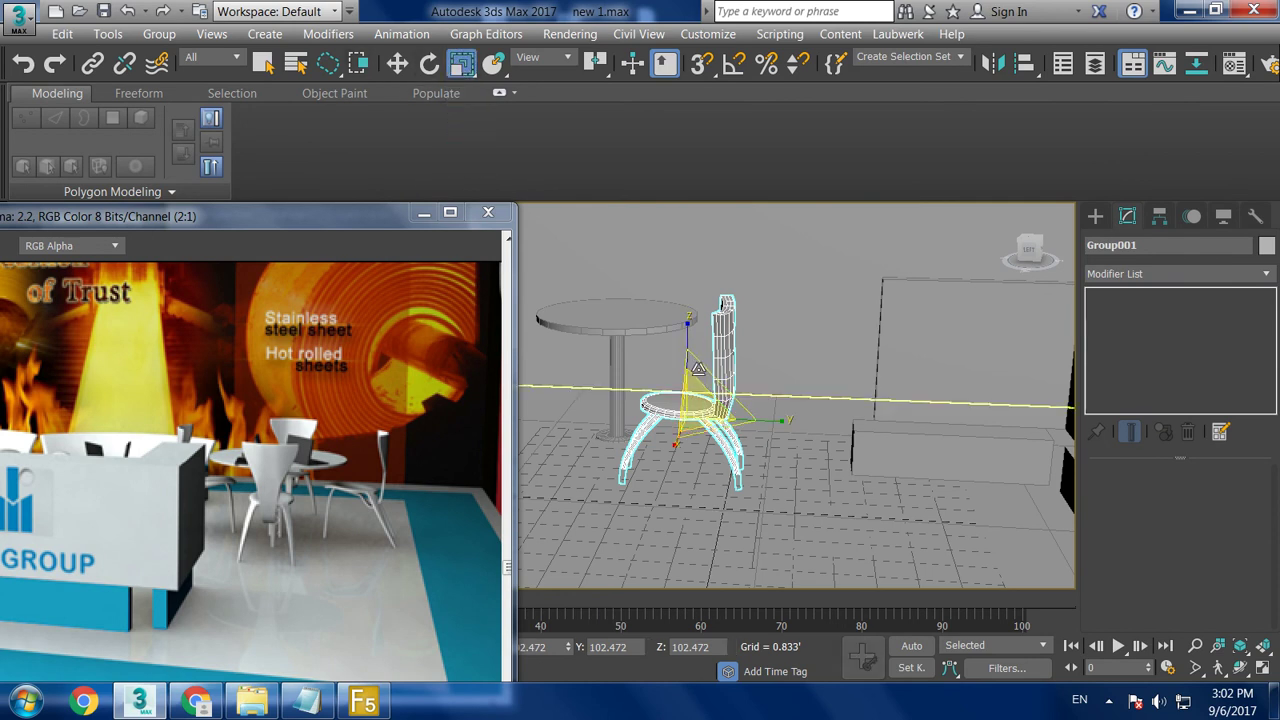
{"action": "left_click_drag", "start_coordinate": [716, 400], "coordinate": [716, 418]}
{"action": "mouse_move", "coordinate": [716, 418]}
{"action": "middle_mouse_down", "text": "alt"}
{"action": "mouse_move", "coordinate": [693, 318]}
{"action": "mouse_move", "coordinate": [708, 420]}
{"action": "mouse_move", "coordinate": [785, 440]}
{"action": "middle_mouse_up", "text": "alt"}
{"action": "key", "text": "w"}
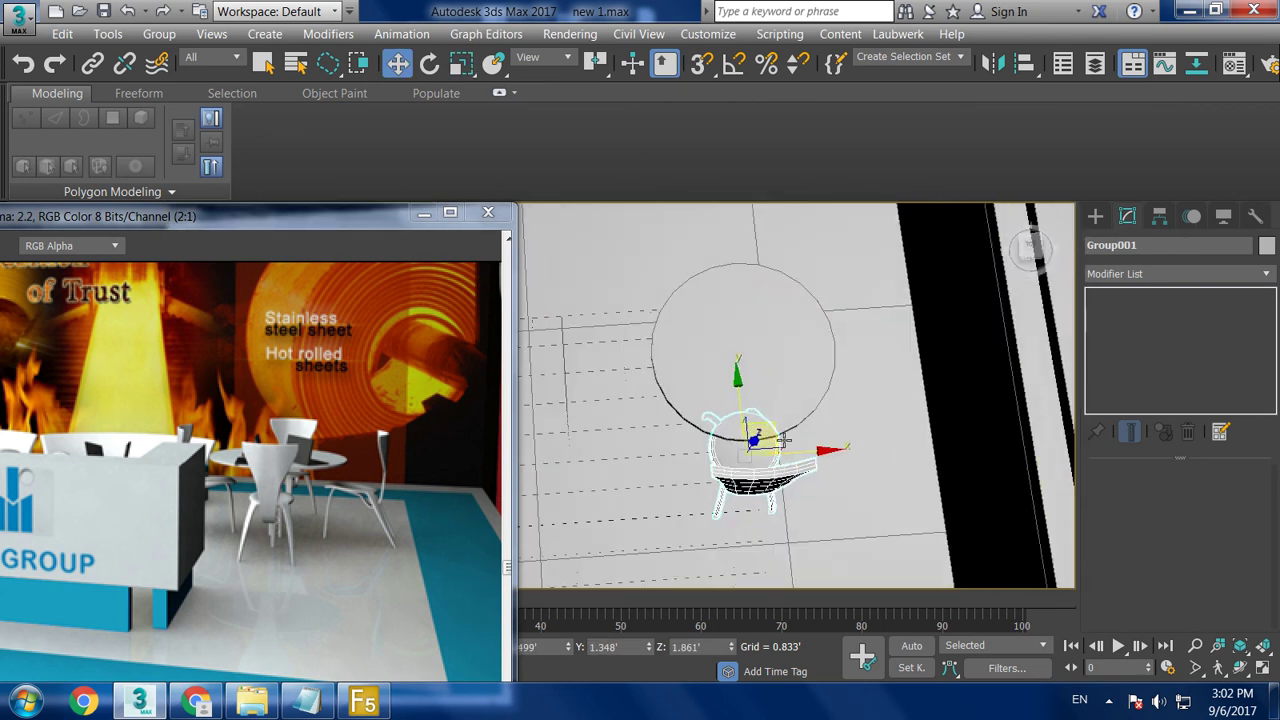
- In the top view, mirror a copy of the chair and move it above the table
{"action": "key", "text": "alt+w"}
{"action": "key", "text": "alt+w"}
{"action": "scroll", "coordinate": [777, 348], "scroll_direction": "down", "scroll_amount": 3}
{"action": "scroll", "coordinate": [777, 348], "scroll_direction": "down", "scroll_amount": 1}
{"action": "scroll", "coordinate": [781, 371], "scroll_direction": "up", "scroll_amount": 2}
{"action": "scroll", "coordinate": [800, 400], "scroll_direction": "up", "scroll_amount": 1}
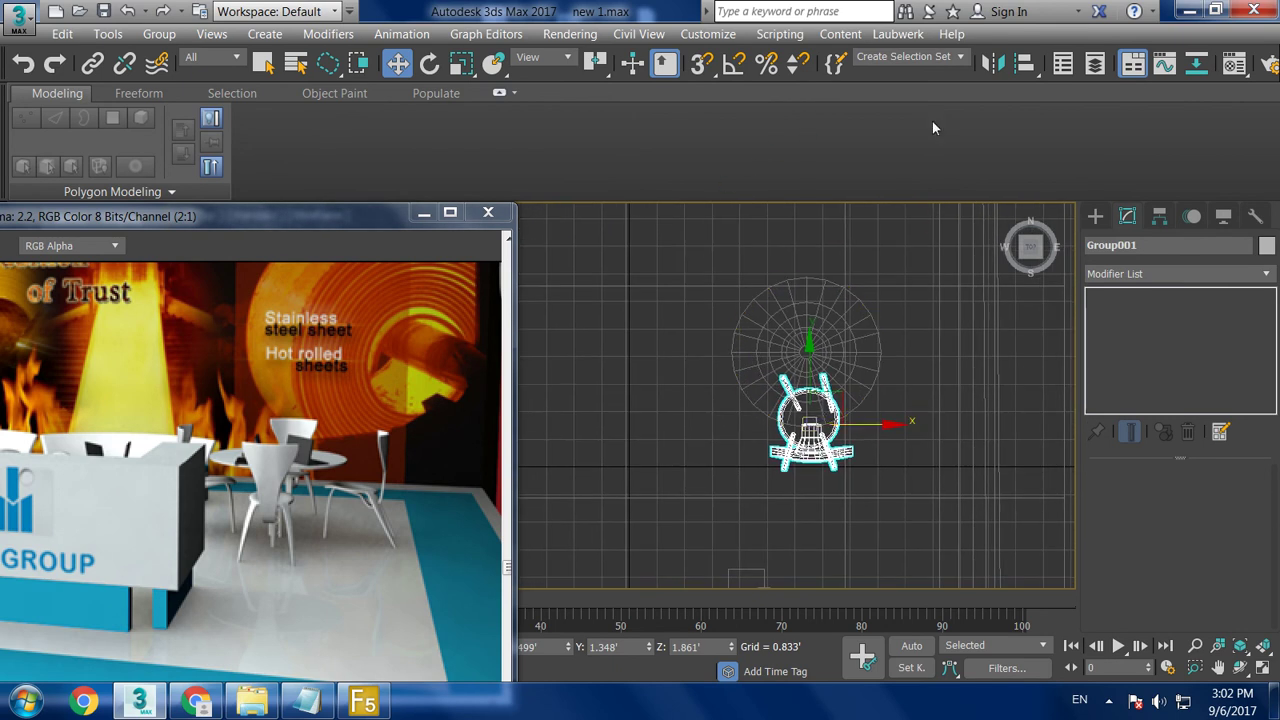
{"action": "left_click", "coordinate": [1007, 64]}
{"action": "left_click", "coordinate": [606, 507]}
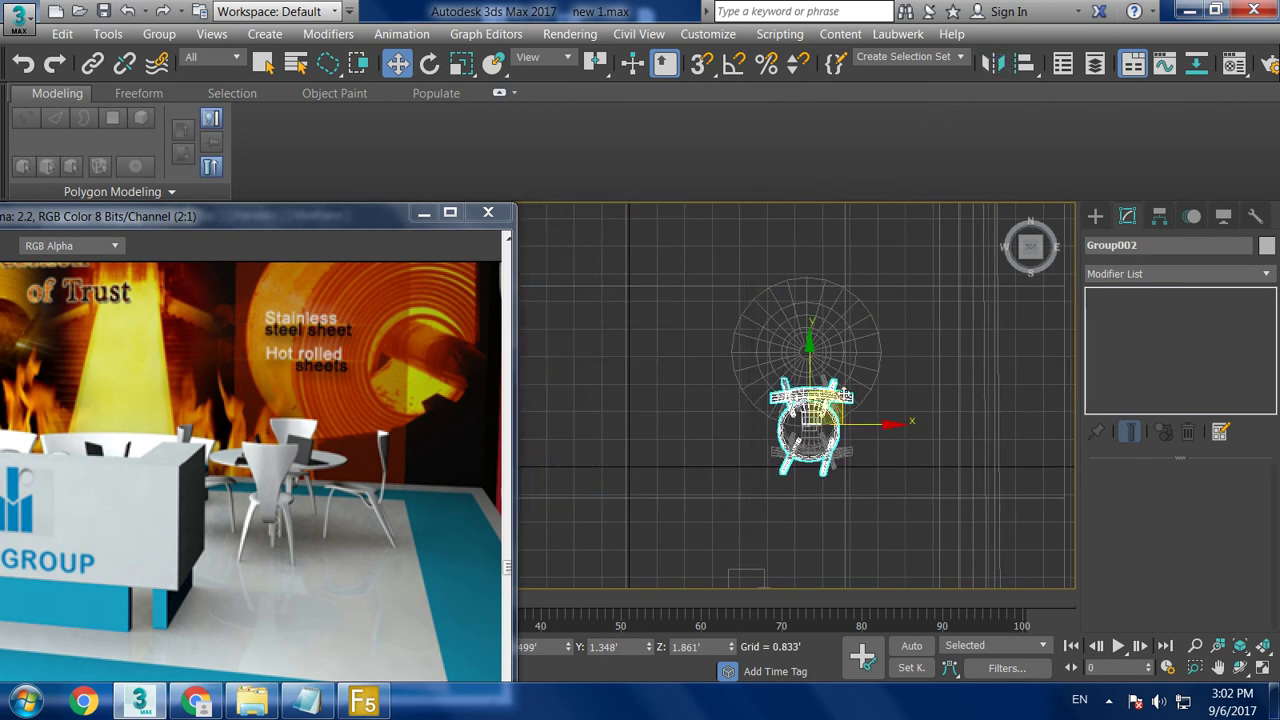
{"action": "left_click_drag", "start_coordinate": [807, 358], "coordinate": [857, 194]}
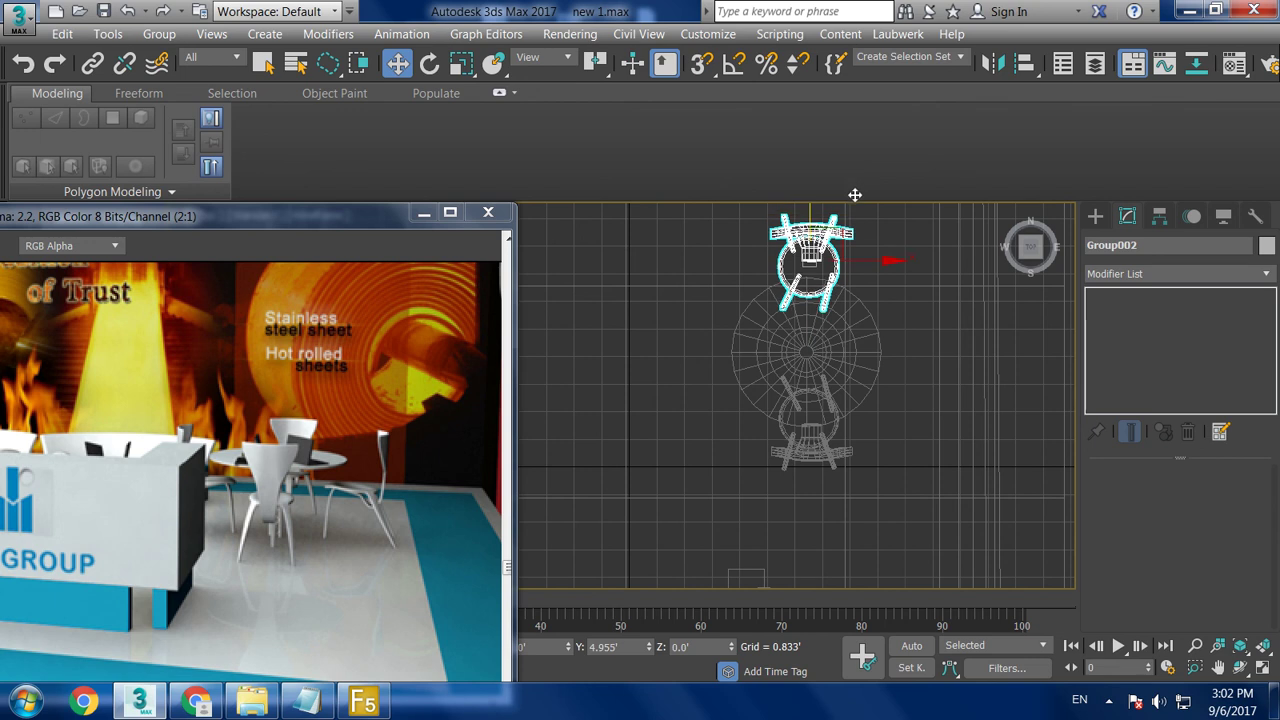
- Clone the upper chair to the left, rotate it with angle snap to face the table, and place it beside it
{"action": "left_click", "coordinate": [820, 284], "text": "ctrl"}
{"action": "left_click", "coordinate": [838, 258]}
{"action": "left_click_drag", "start_coordinate": [886, 263], "coordinate": [800, 275], "text": "shift"}
{"action": "left_click", "coordinate": [649, 432]}
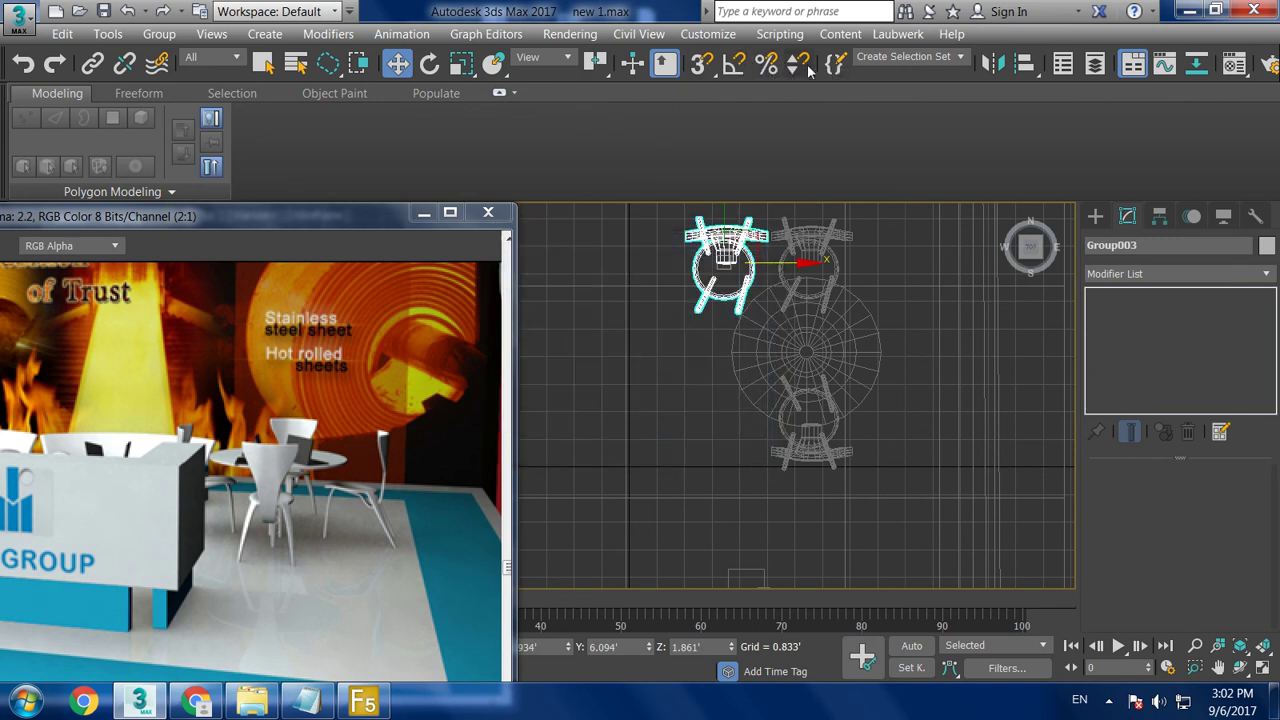
{"action": "left_click", "coordinate": [734, 63]}
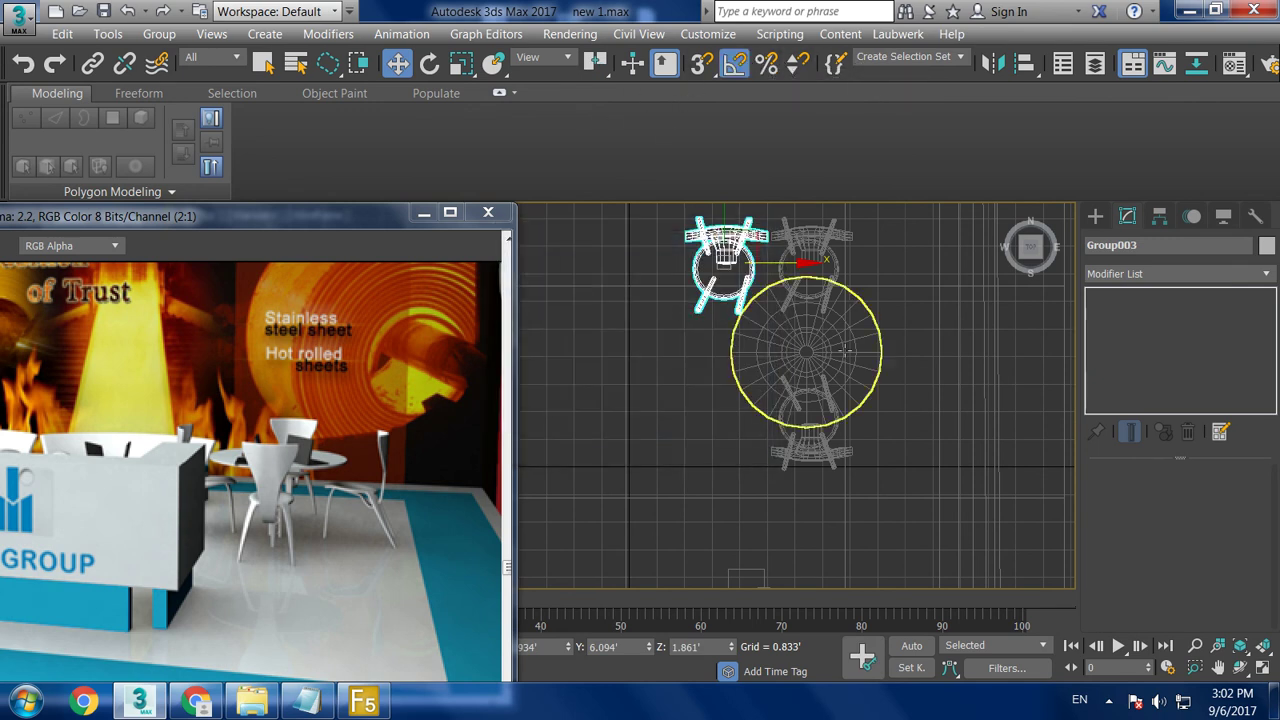
{"action": "key", "text": "e"}
{"action": "mouse_move", "coordinate": [778, 318]}
{"action": "left_mouse_down"}
{"action": "mouse_move", "coordinate": [840, 283]}
{"action": "mouse_move", "coordinate": [840, 295]}
{"action": "left_mouse_up"}
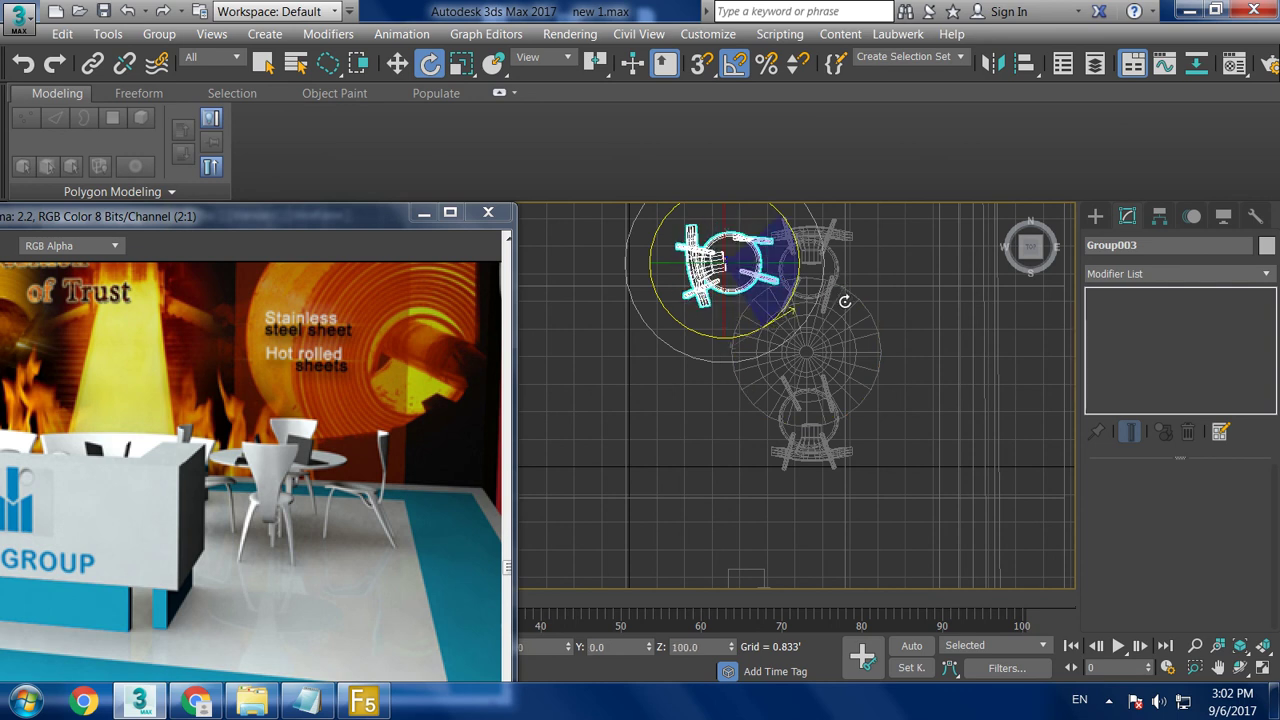
{"action": "key", "text": "w"}
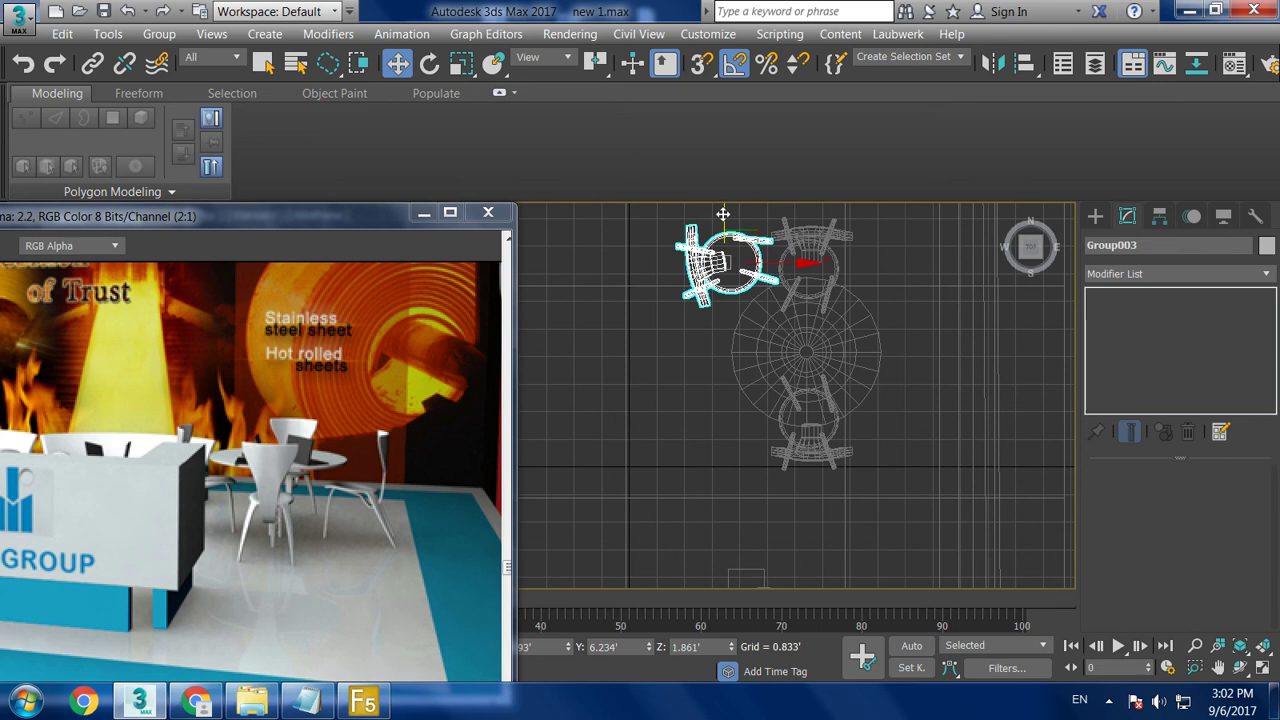
{"action": "left_click_drag", "start_coordinate": [723, 214], "coordinate": [724, 309]}
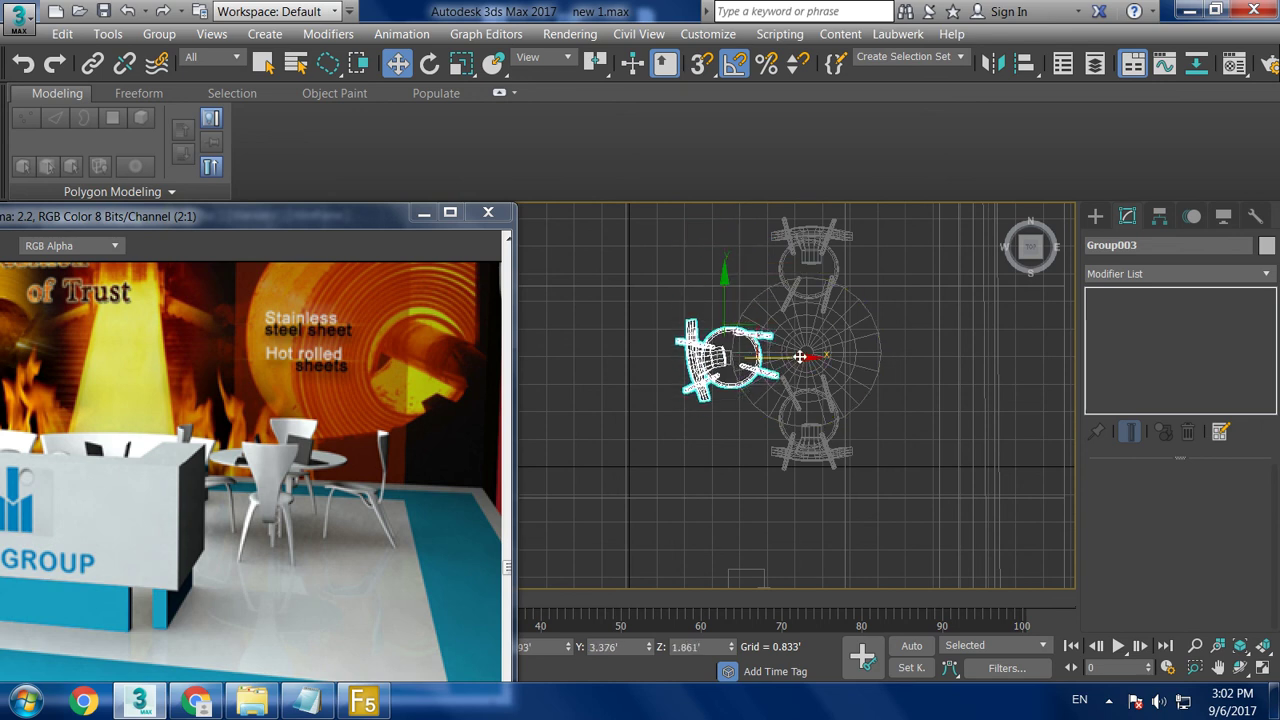
{"action": "left_click_drag", "start_coordinate": [800, 357], "coordinate": [798, 356]}
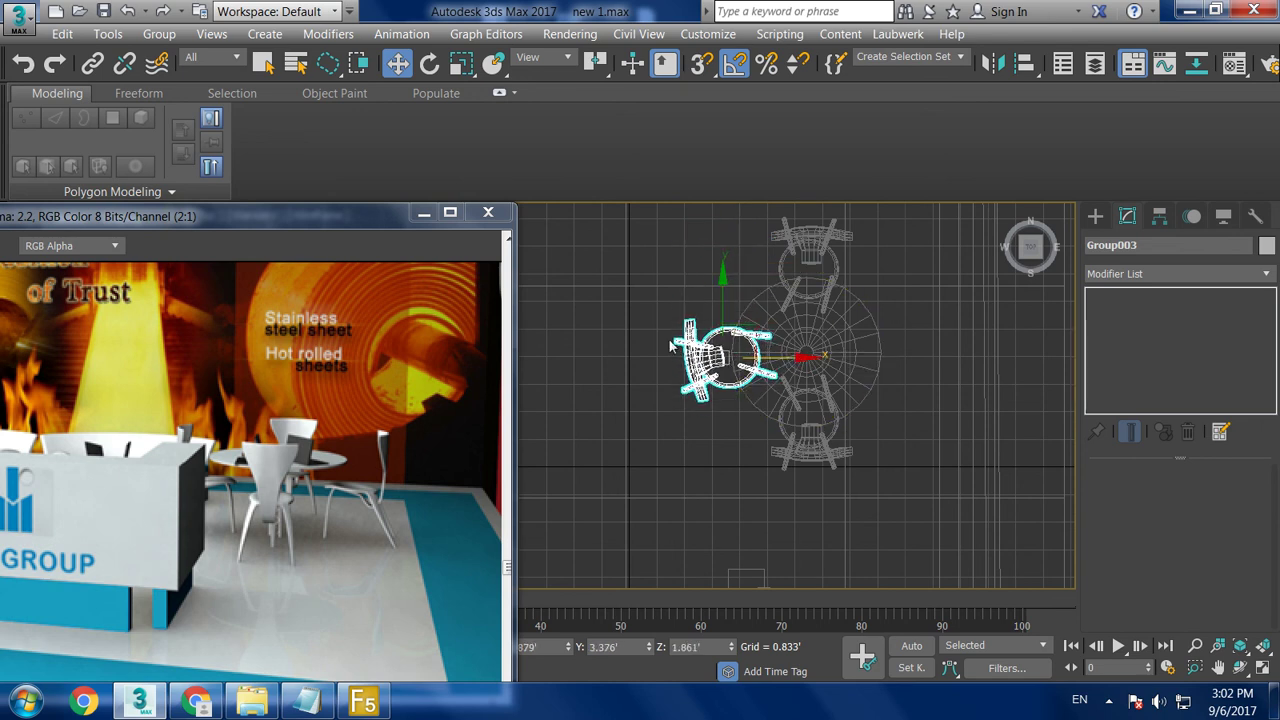
{"action": "left_click_drag", "start_coordinate": [725, 302], "coordinate": [723, 295]}
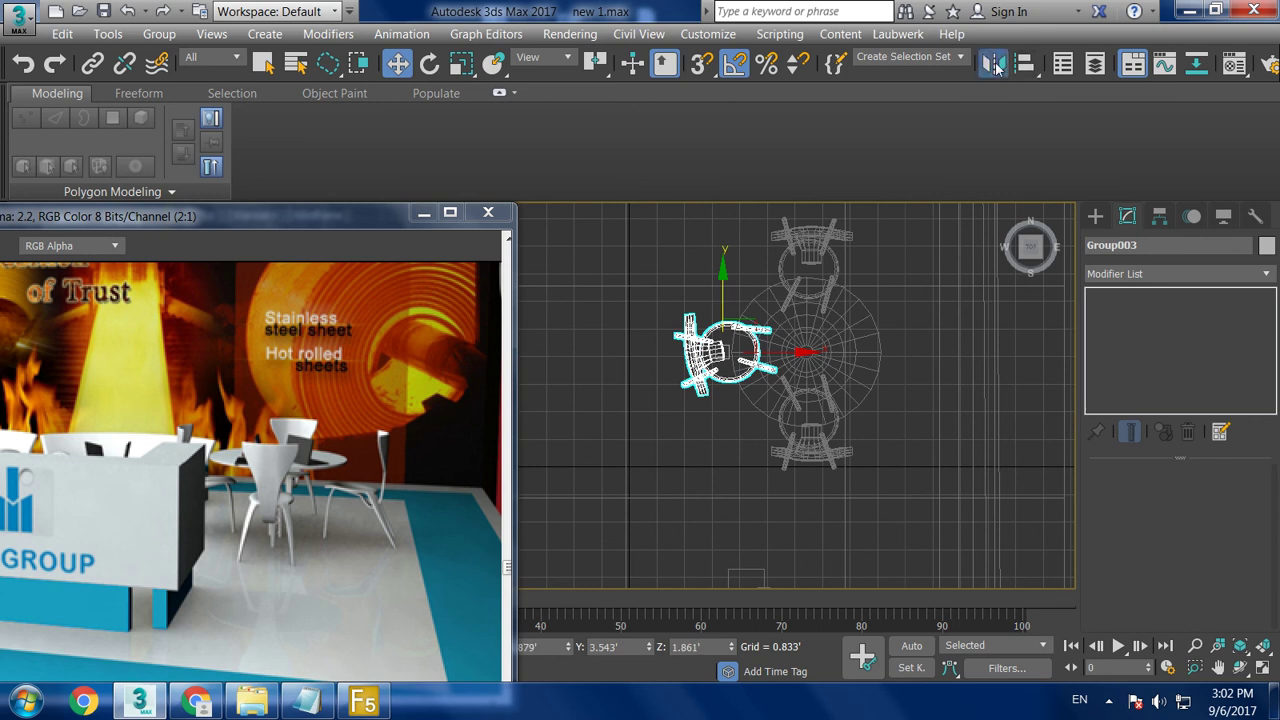
- Mirror a copy of the left chair and move it to the table's right side
{"action": "left_click", "coordinate": [993, 64]}
{"action": "left_click", "coordinate": [590, 502]}
{"action": "key", "text": "alt+w"}
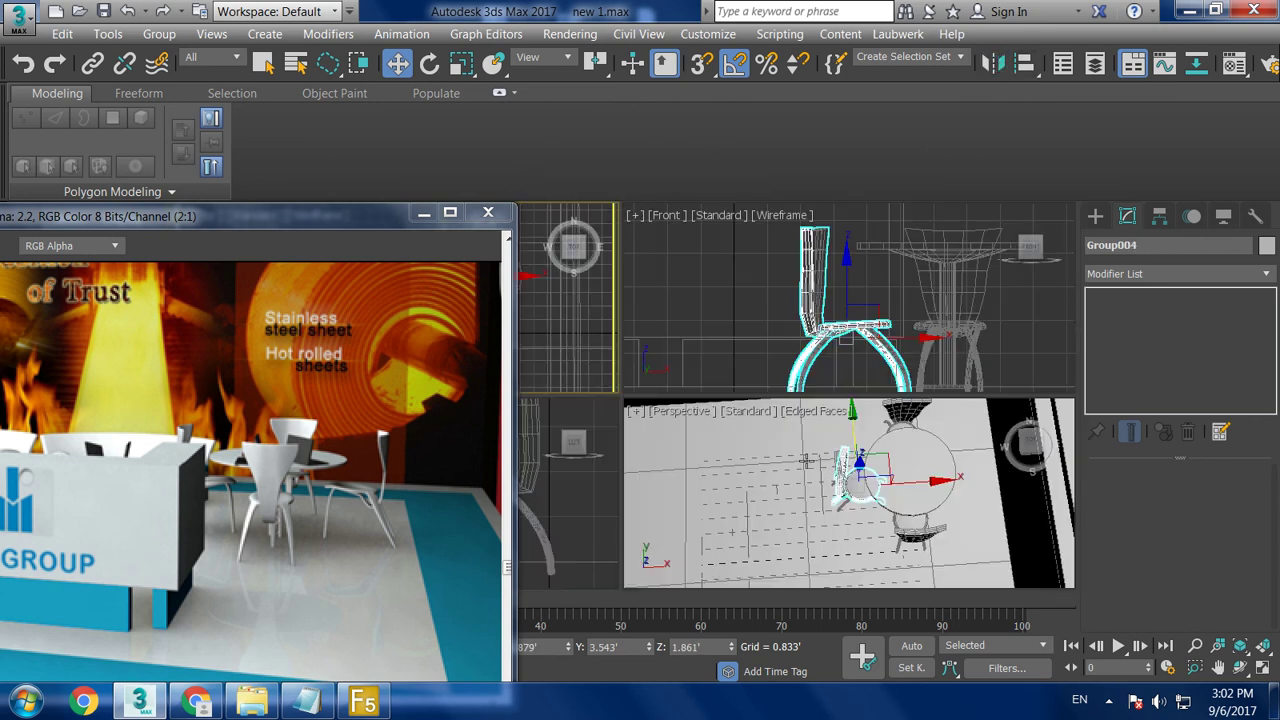
{"action": "key", "text": "alt+w"}
{"action": "middle_click_drag", "start_coordinate": [804, 356], "coordinate": [650, 342], "text": "alt"}
{"action": "mouse_move", "coordinate": [650, 342]}
{"action": "left_mouse_down"}
{"action": "mouse_move", "coordinate": [862, 316]}
{"action": "mouse_move", "coordinate": [839, 313]}
{"action": "left_mouse_up"}
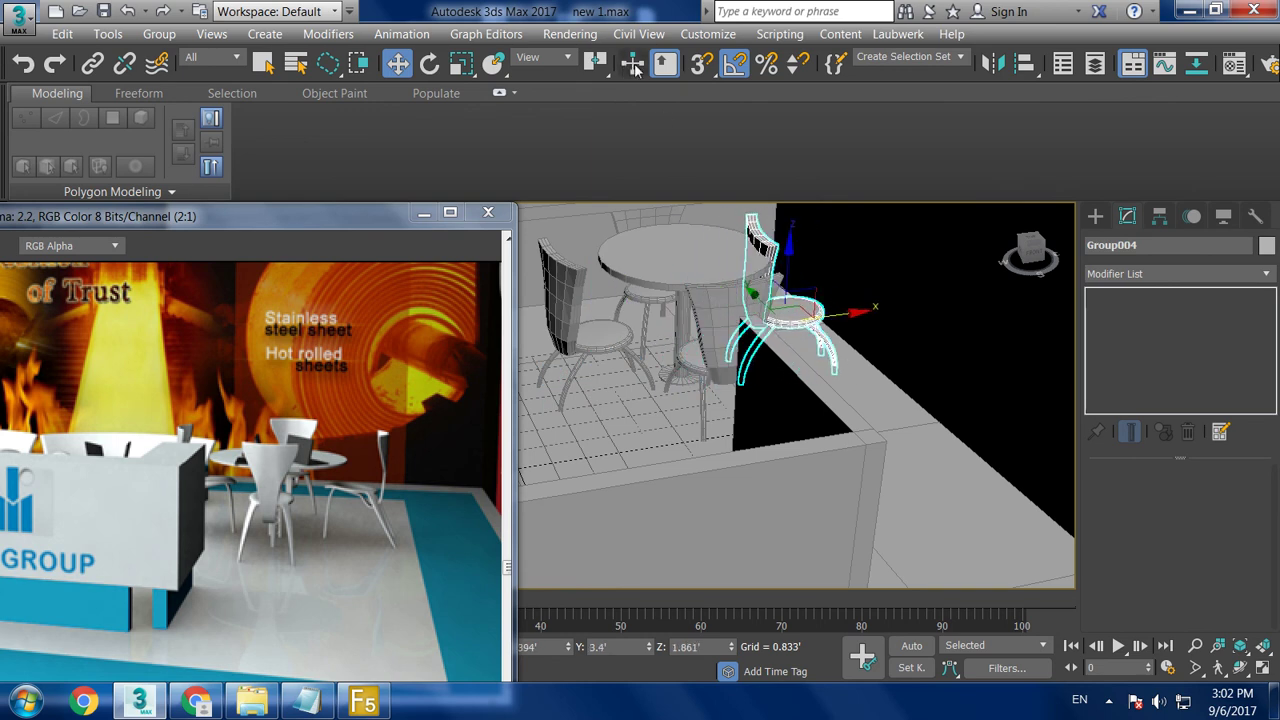
- Set the angle snap to 90° and rotate the new chair to face the table
{"action": "right_click", "coordinate": [737, 65]}
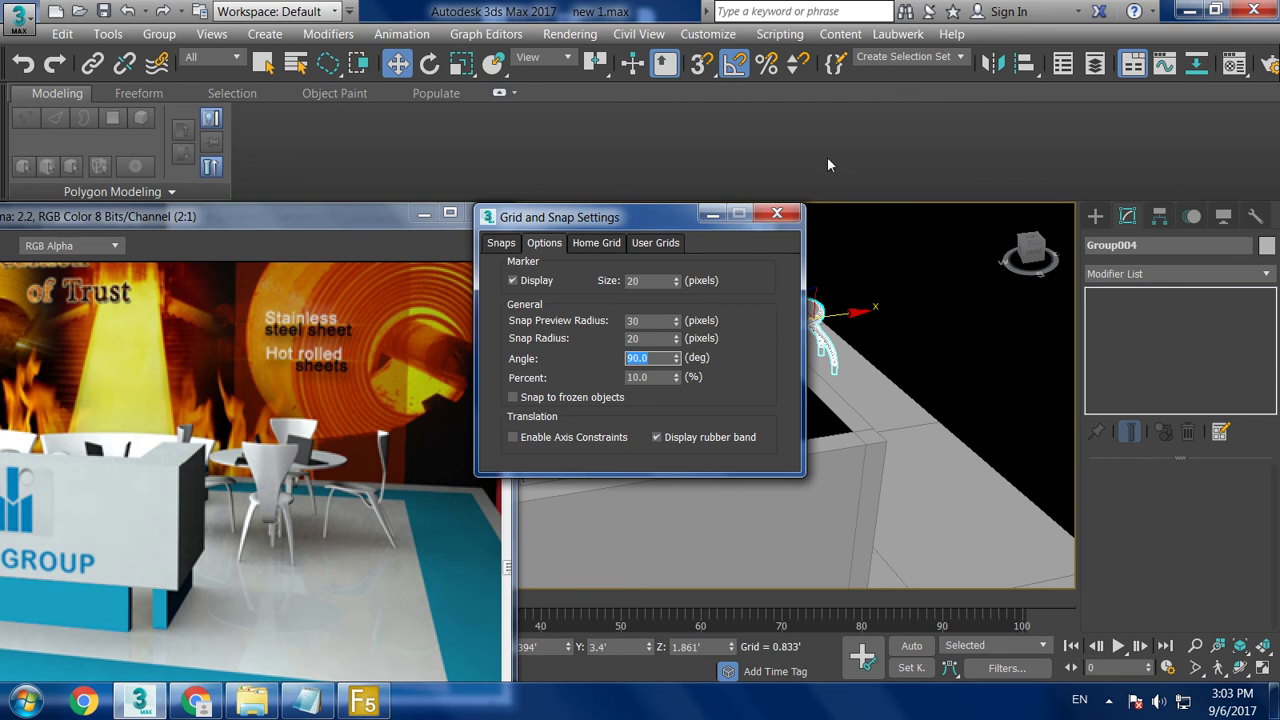
{"action": "left_click", "coordinate": [776, 213]}
{"action": "key", "text": "e"}
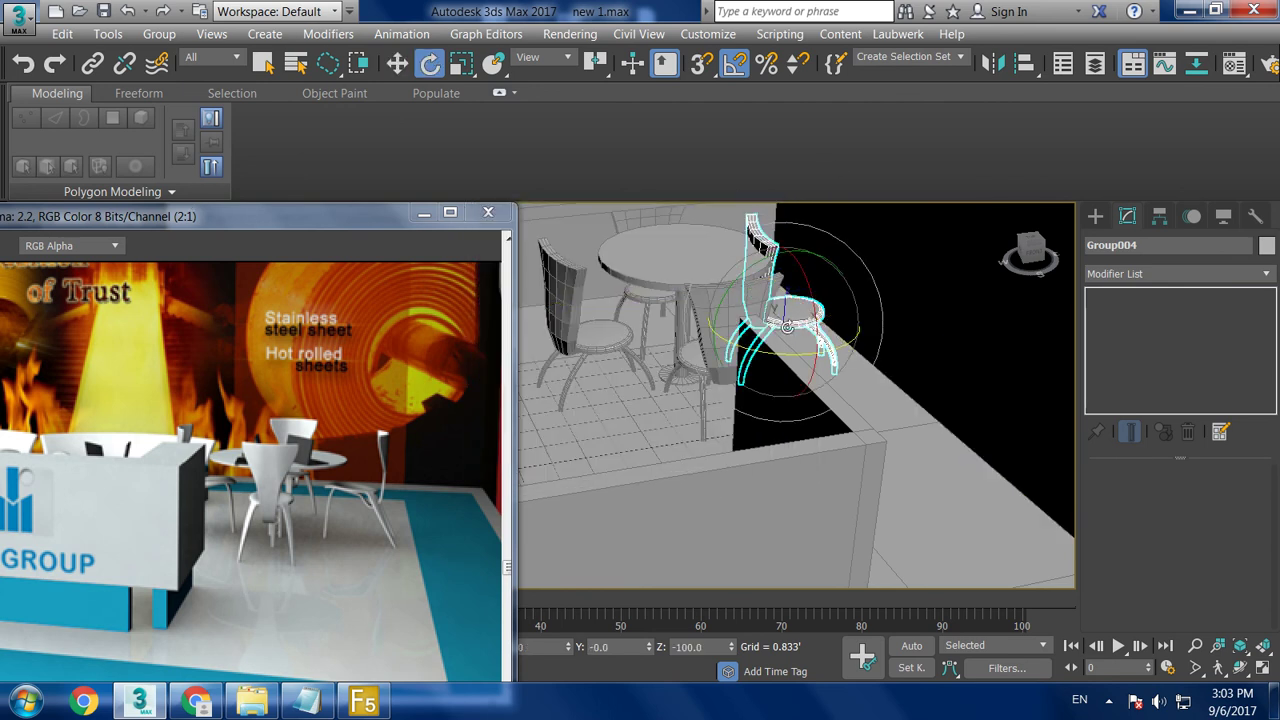
{"action": "left_click_drag", "start_coordinate": [781, 357], "coordinate": [815, 345]}
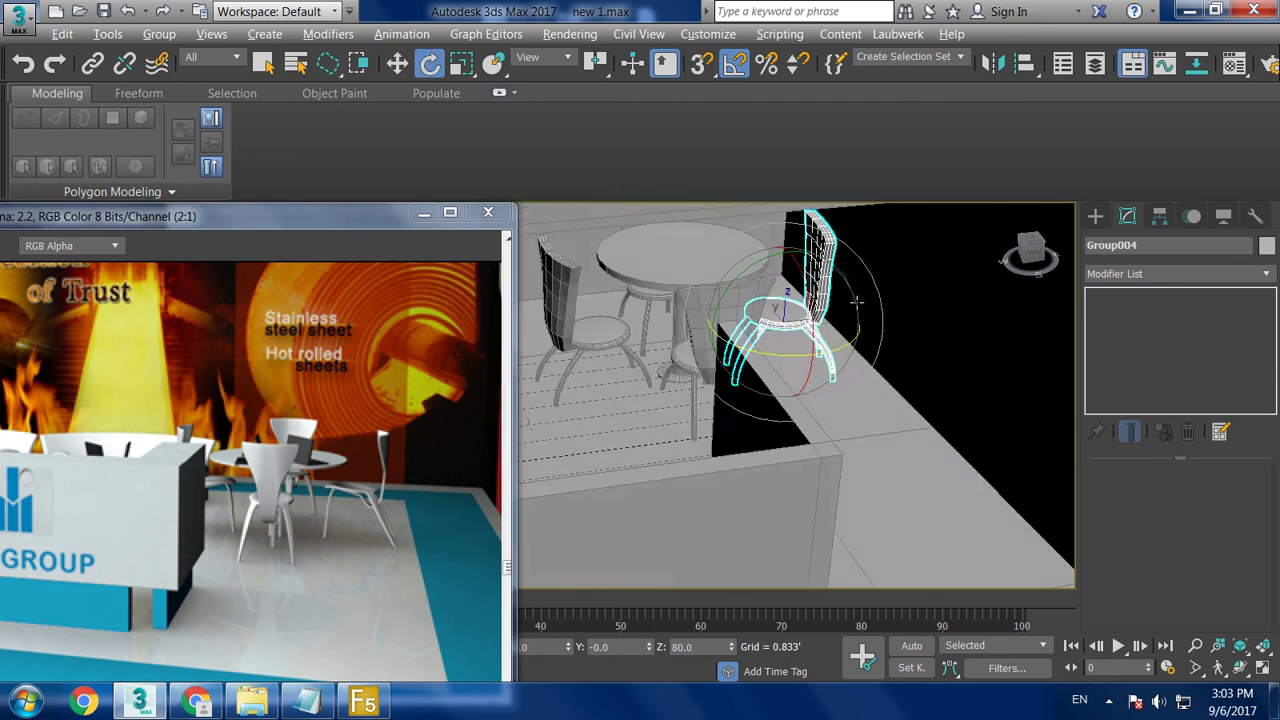
{"action": "key", "text": "t"}
{"action": "key", "text": "w"}
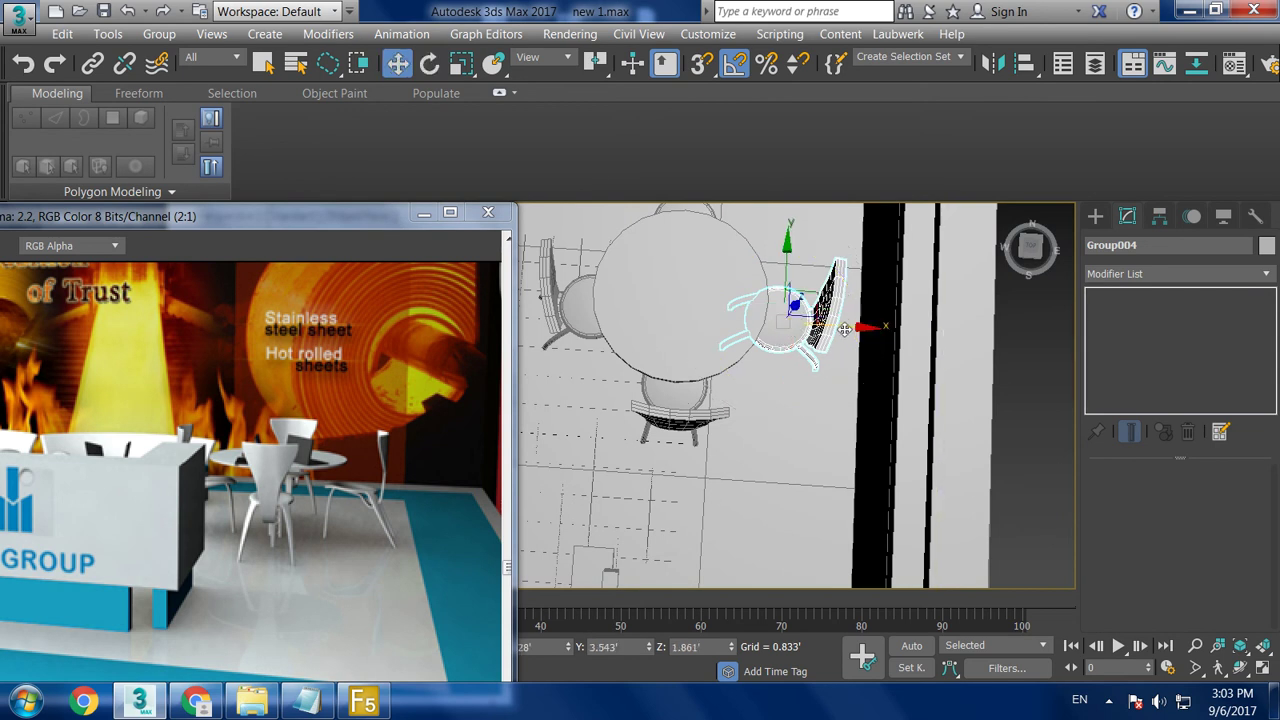
{"action": "middle_click_drag", "start_coordinate": [845, 330], "coordinate": [771, 341], "text": "alt"}
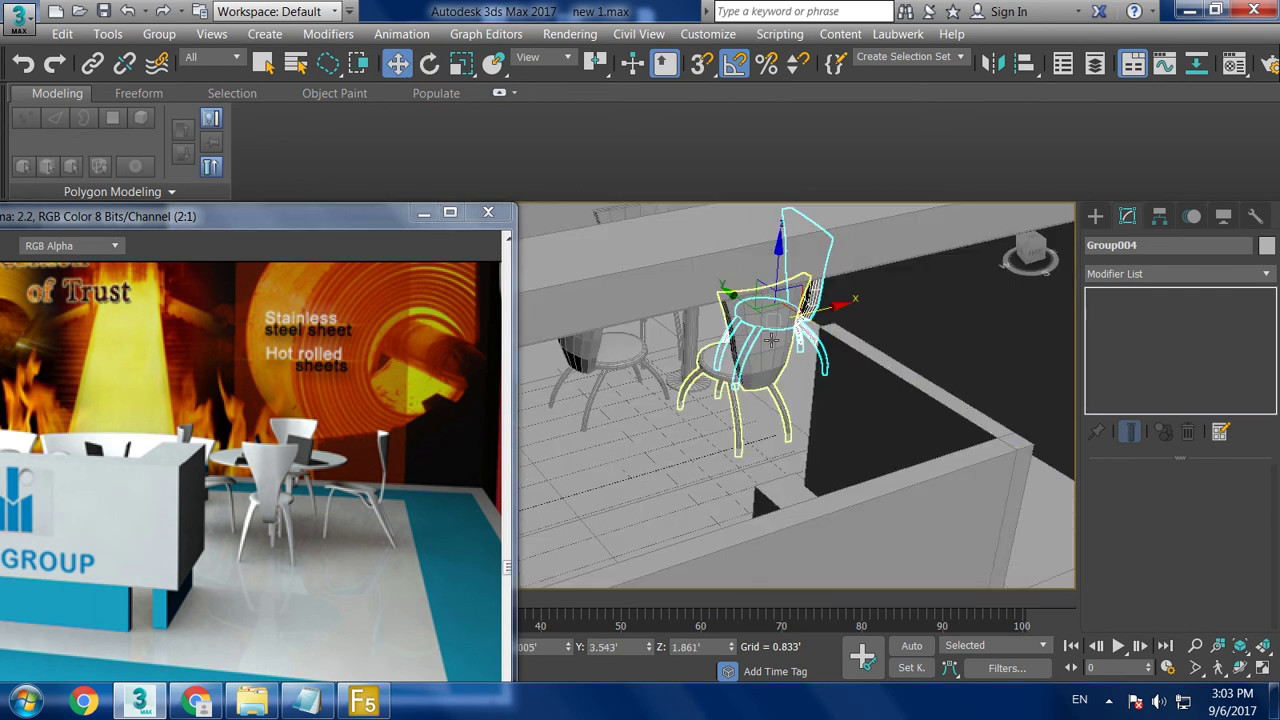
- Clone the table and its four chairs as a copy slid along X
{"action": "left_click", "coordinate": [615, 350], "text": "ctrl"}
{"action": "left_click", "coordinate": [691, 337], "text": "ctrl"}
{"action": "mouse_move", "coordinate": [691, 337]}
{"action": "middle_mouse_down", "text": "alt"}
{"action": "mouse_move", "coordinate": [610, 241]}
{"action": "mouse_move", "coordinate": [780, 320]}
{"action": "middle_mouse_up", "text": "alt"}
{"action": "left_click", "coordinate": [610, 241], "text": "ctrl"}
{"action": "scroll", "coordinate": [853, 357], "scroll_direction": "down", "scroll_amount": 3}
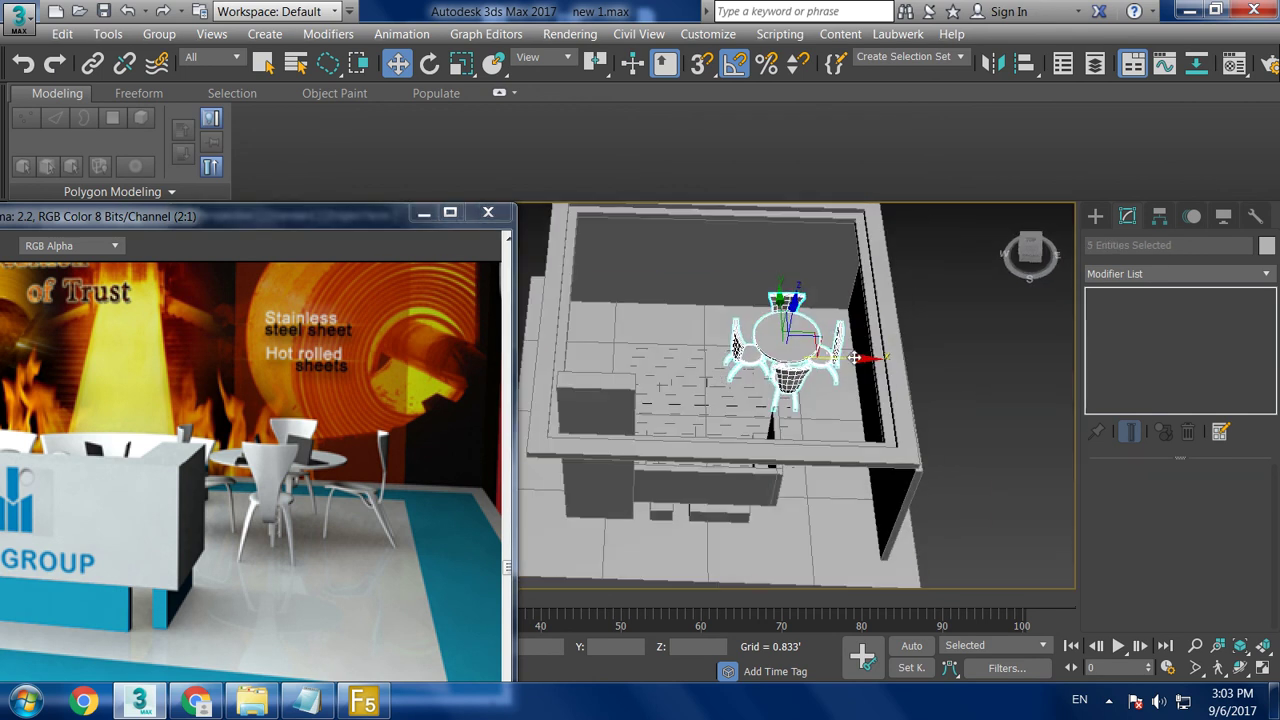
{"action": "left_click_drag", "start_coordinate": [858, 358], "coordinate": [702, 358], "text": "shift"}
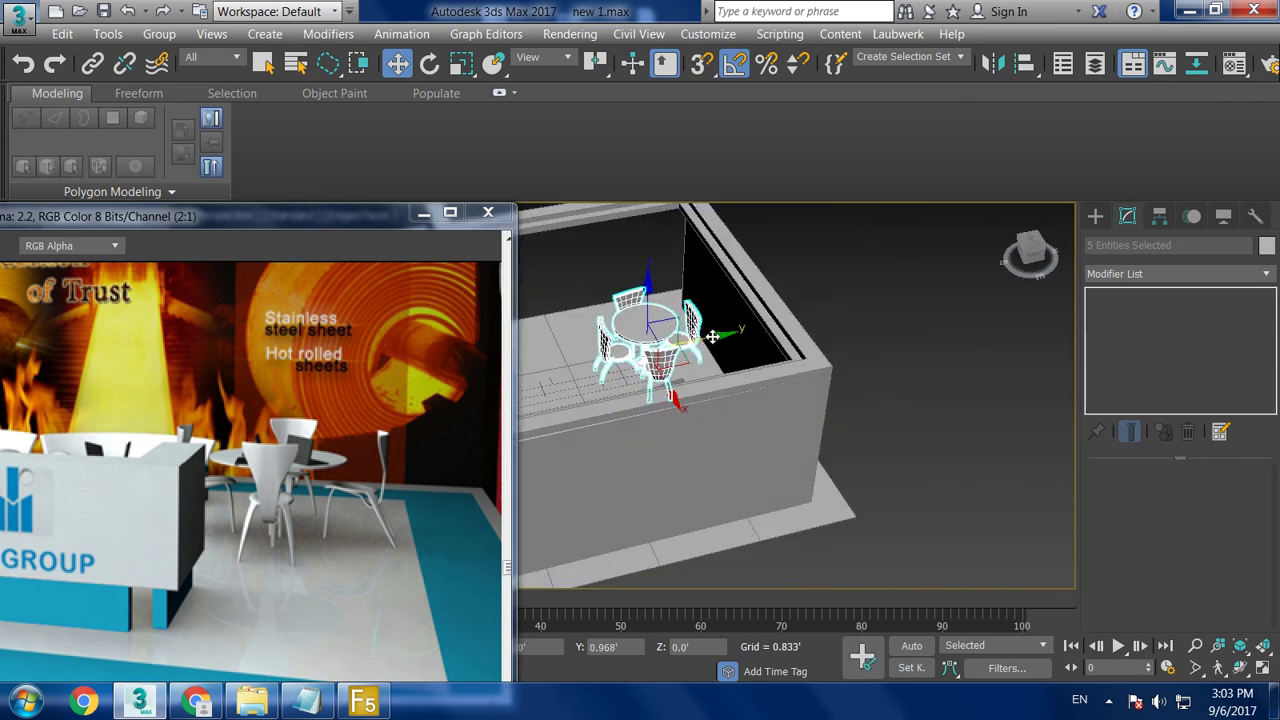
{"action": "middle_click_drag", "start_coordinate": [704, 338], "coordinate": [712, 392], "text": "alt"}
{"action": "left_click_drag", "start_coordinate": [712, 392], "coordinate": [679, 373]}
- Move the reference render aside and orbit in for a close view of the ceiling frame
{"action": "middle_click_drag", "start_coordinate": [679, 373], "coordinate": [838, 377], "text": "alt"}
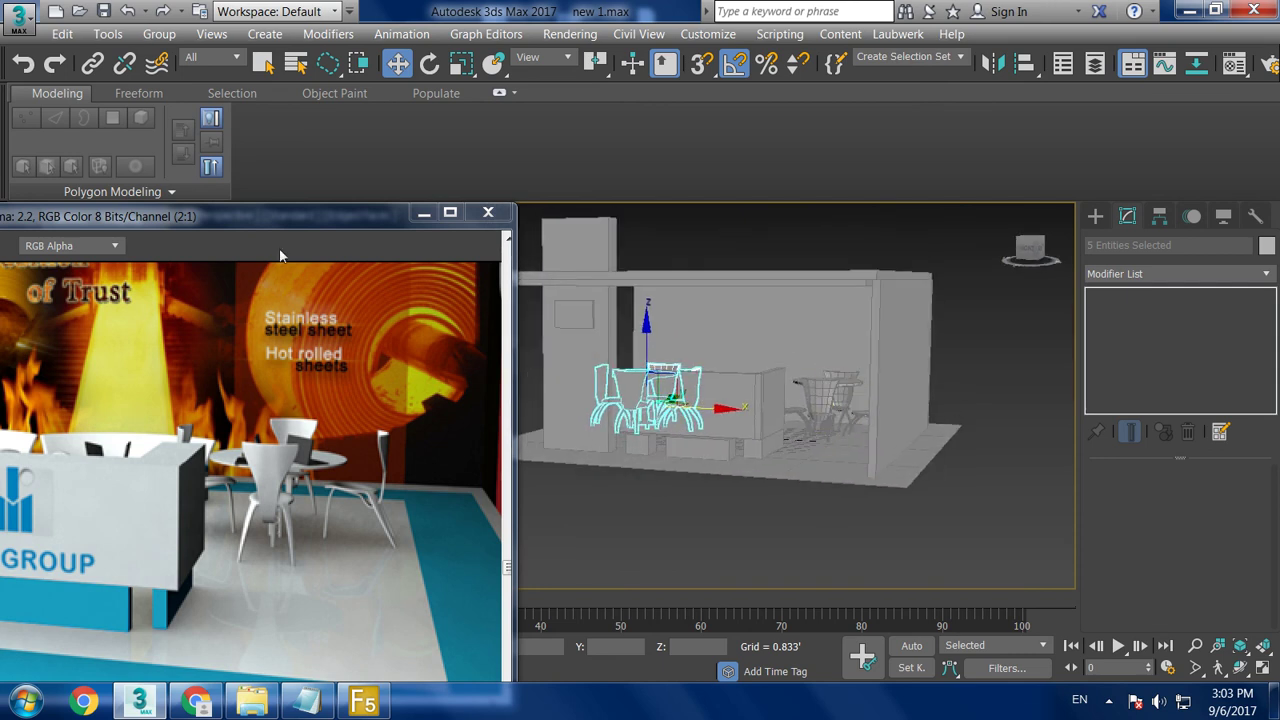
{"action": "left_click_drag", "start_coordinate": [279, 215], "coordinate": [371, 110]}
{"action": "scroll", "coordinate": [378, 293], "scroll_direction": "down", "scroll_amount": 2}
{"action": "mouse_move", "coordinate": [858, 442]}
{"action": "middle_mouse_down", "text": "alt"}
{"action": "mouse_move", "coordinate": [915, 442]}
{"action": "mouse_move", "coordinate": [887, 440]}
{"action": "middle_mouse_up", "text": "alt"}
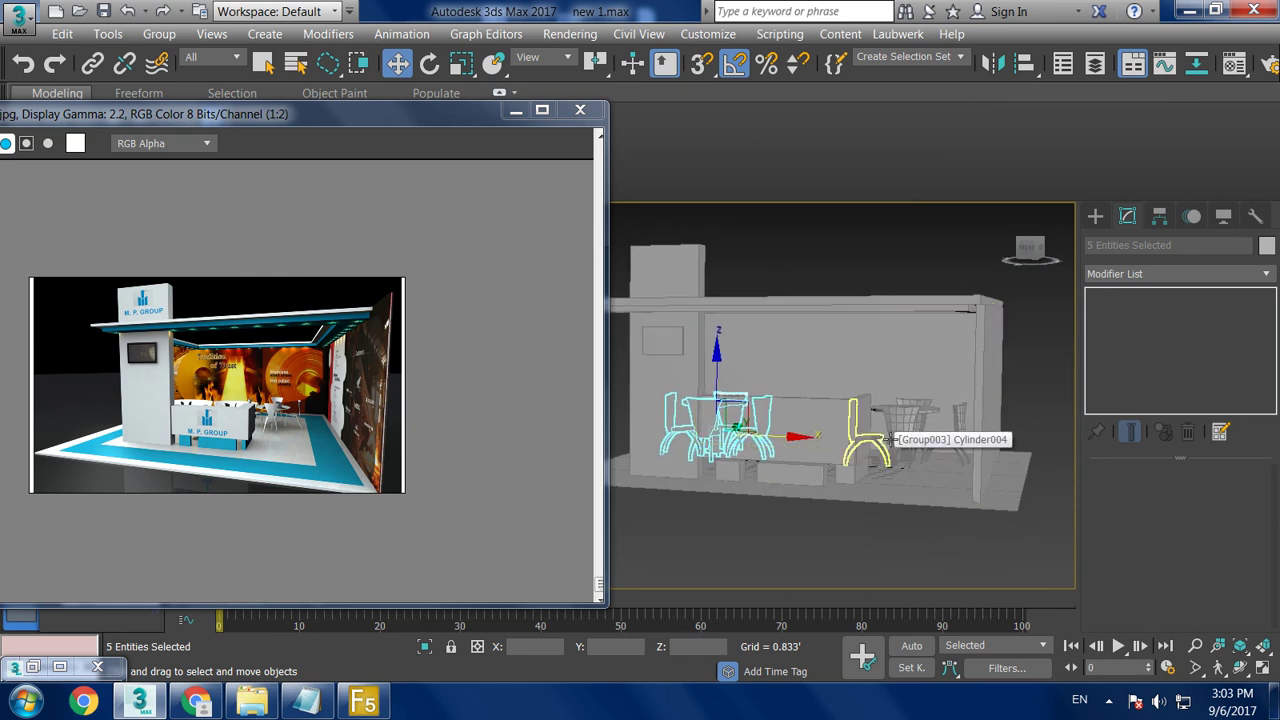
{"action": "left_click_drag", "start_coordinate": [887, 440], "coordinate": [905, 456]}
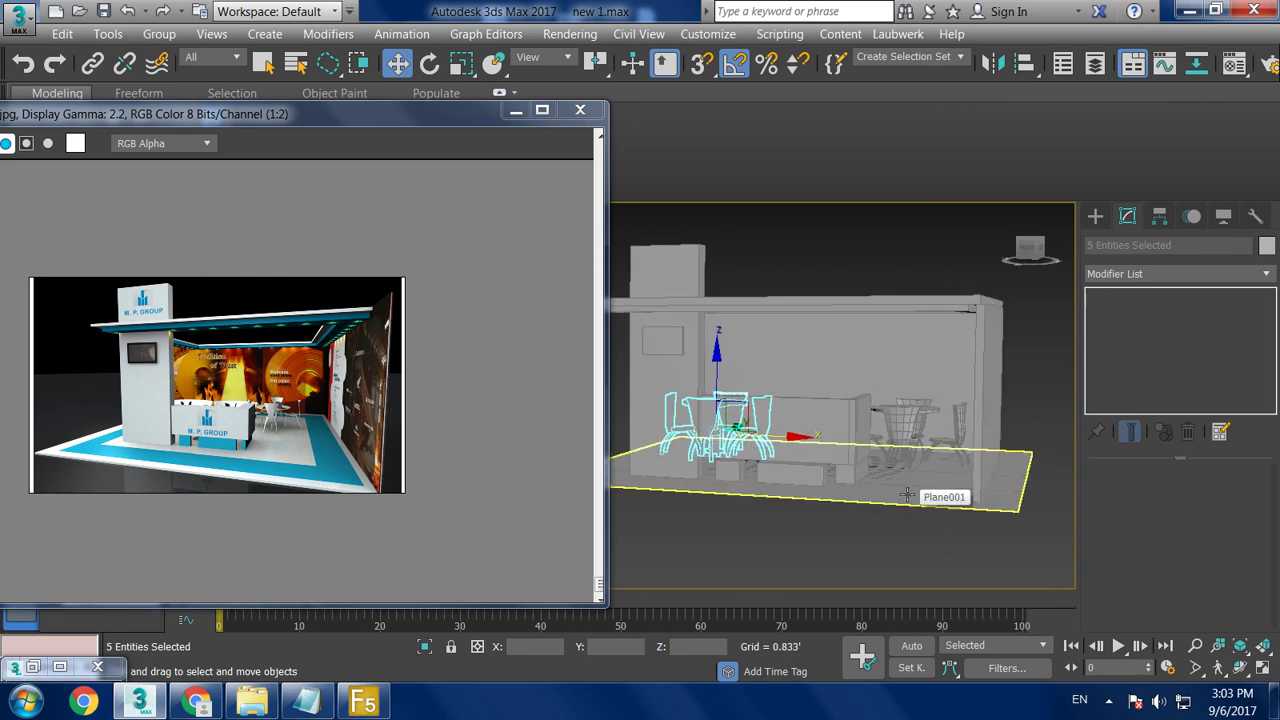
{"action": "middle_click_drag", "start_coordinate": [906, 495], "coordinate": [966, 371], "text": "alt"}
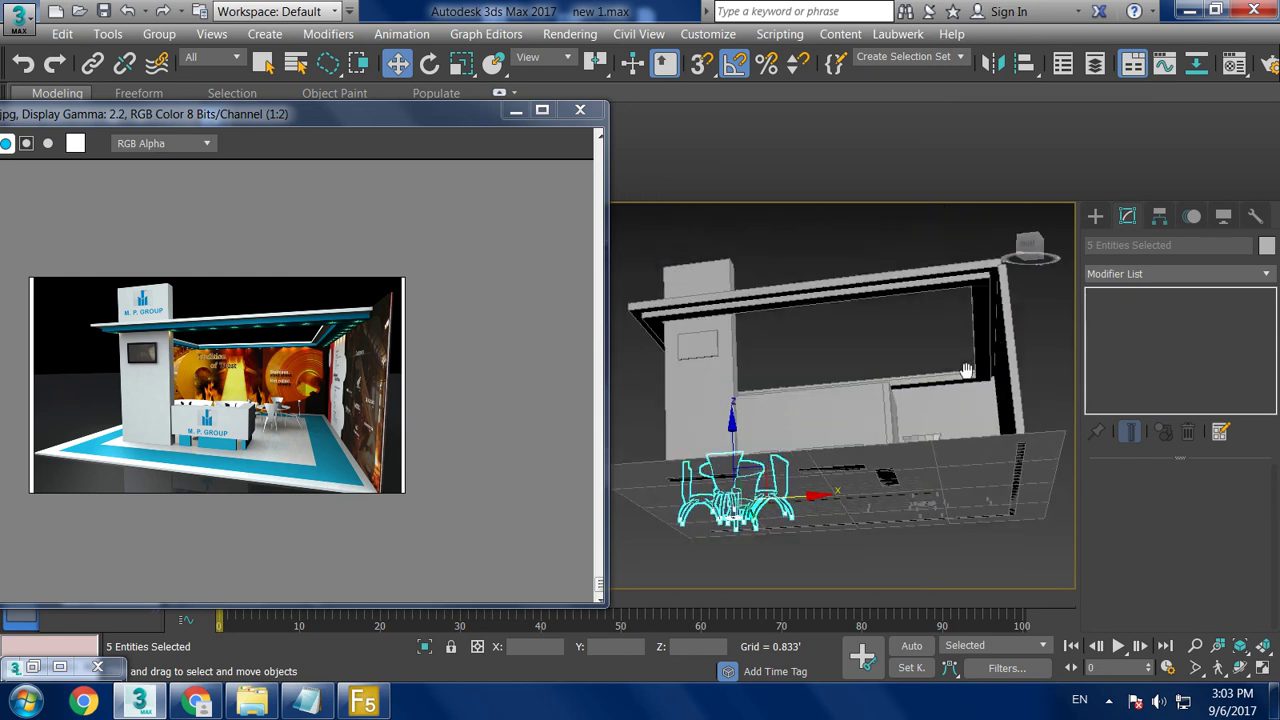
{"action": "scroll", "coordinate": [966, 371], "scroll_direction": "up", "scroll_amount": 5}
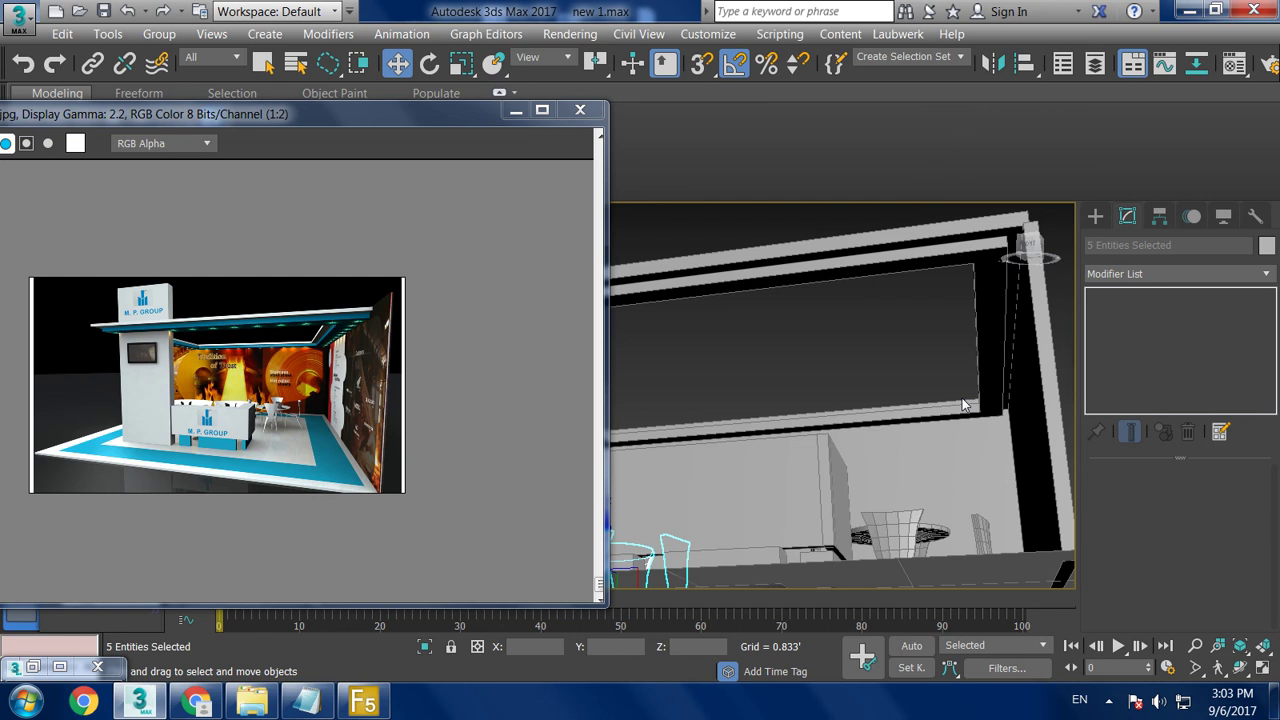
- Create a small standard-primitive cylinder at the ceiling frame corner
{"action": "left_click", "coordinate": [1096, 216]}
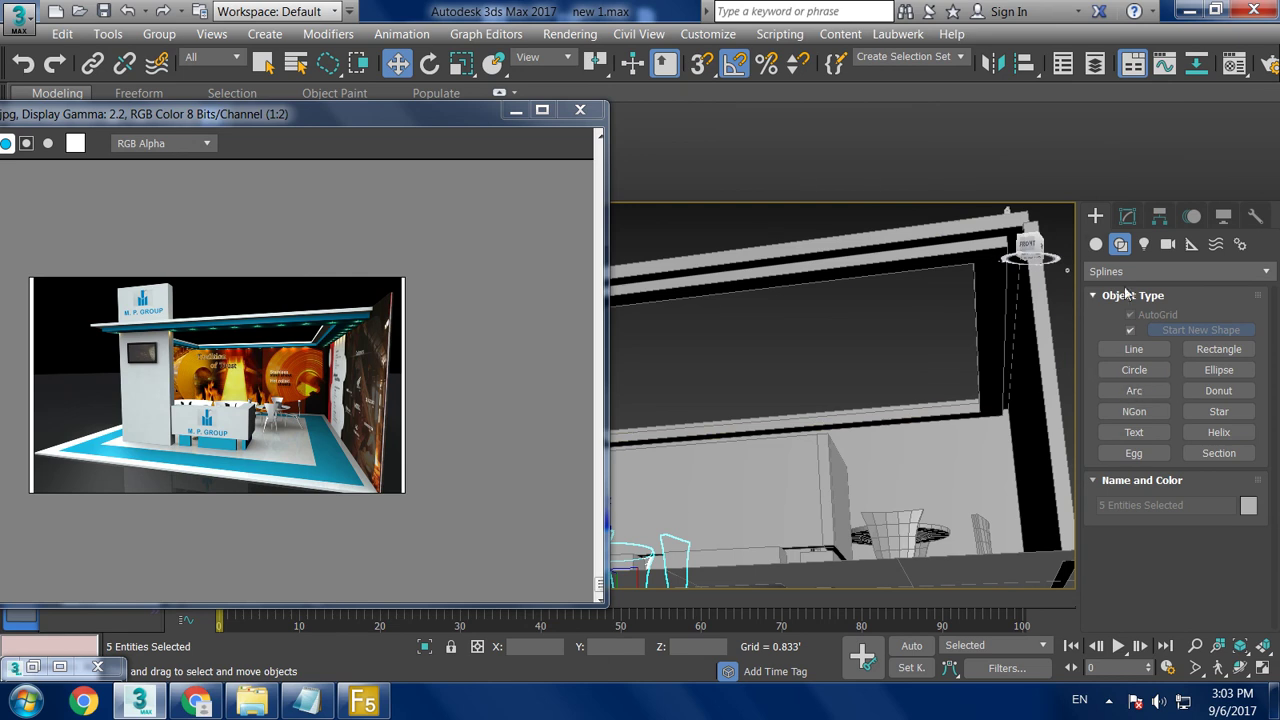
{"action": "left_click", "coordinate": [1096, 244]}
{"action": "left_click", "coordinate": [1134, 374]}
{"action": "mouse_move", "coordinate": [894, 351]}
{"action": "middle_mouse_down", "text": "alt"}
{"action": "mouse_move", "coordinate": [893, 310]}
{"action": "mouse_move", "coordinate": [921, 327]}
{"action": "middle_mouse_up", "text": "alt"}
{"action": "left_click_drag", "start_coordinate": [918, 322], "coordinate": [926, 329]}
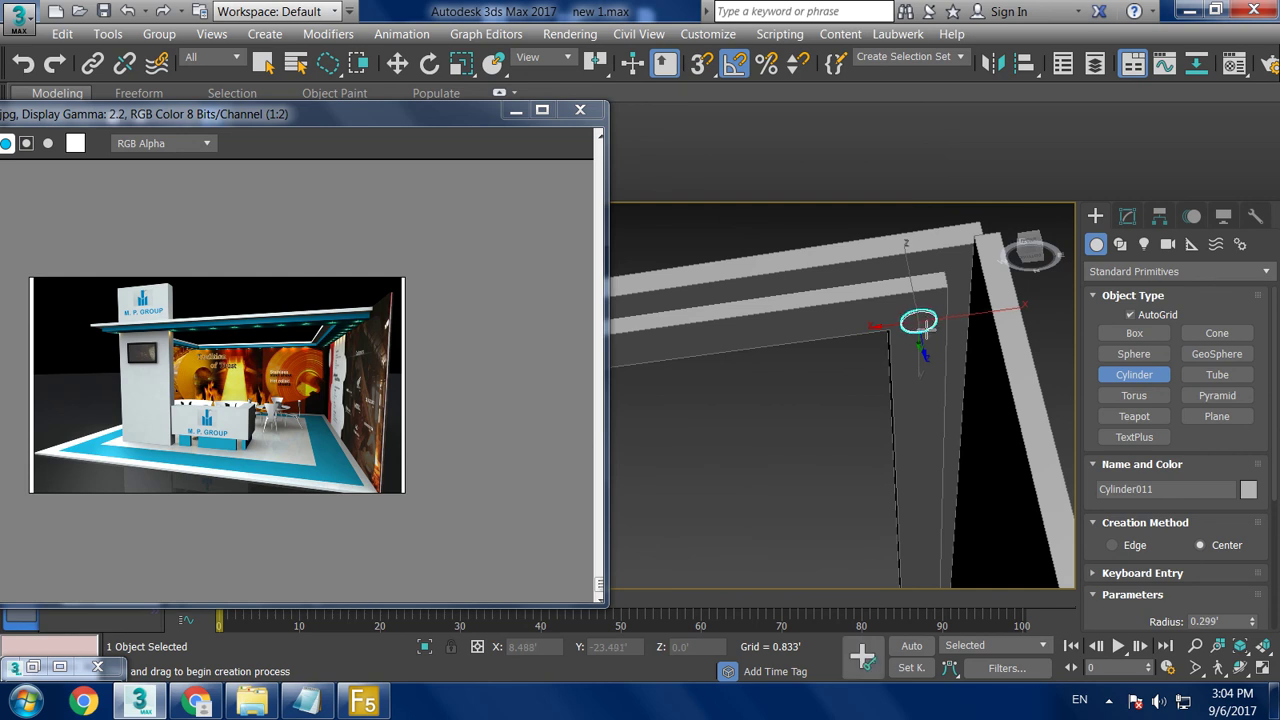
{"action": "key", "text": "w"}
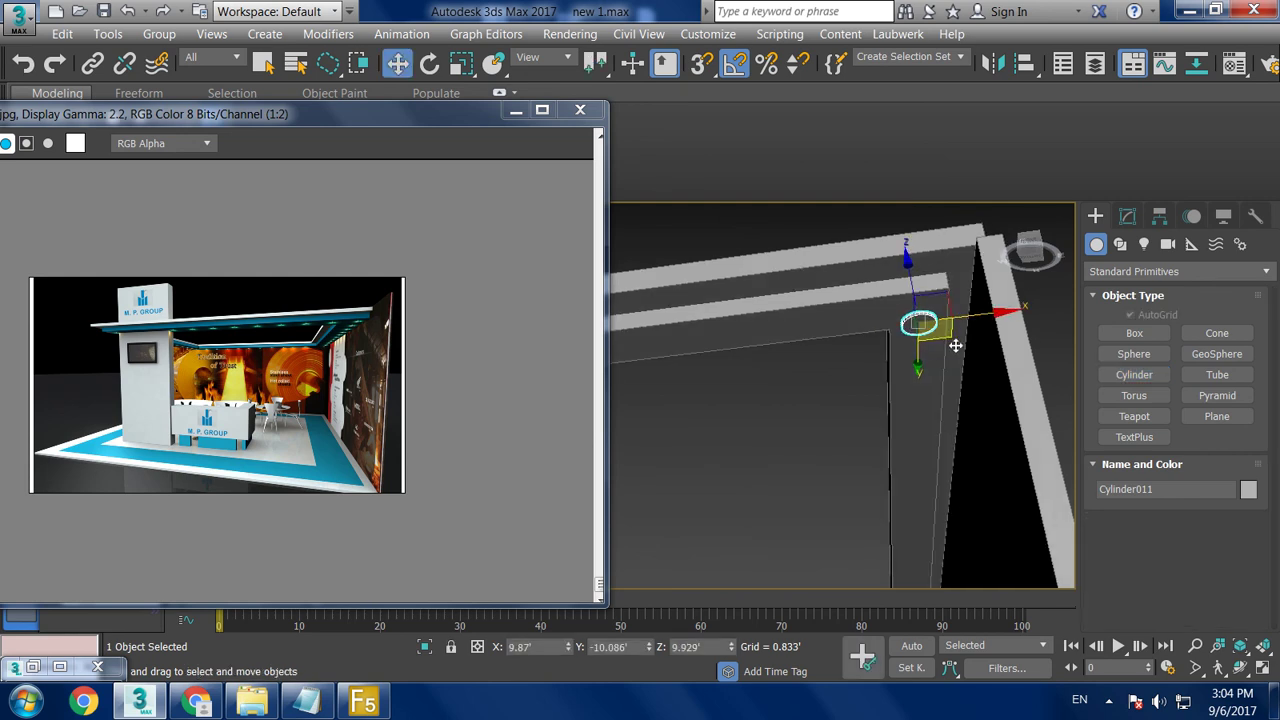
- Adjust the cylinder's height so it sits against the beam
{"action": "key", "text": "r"}
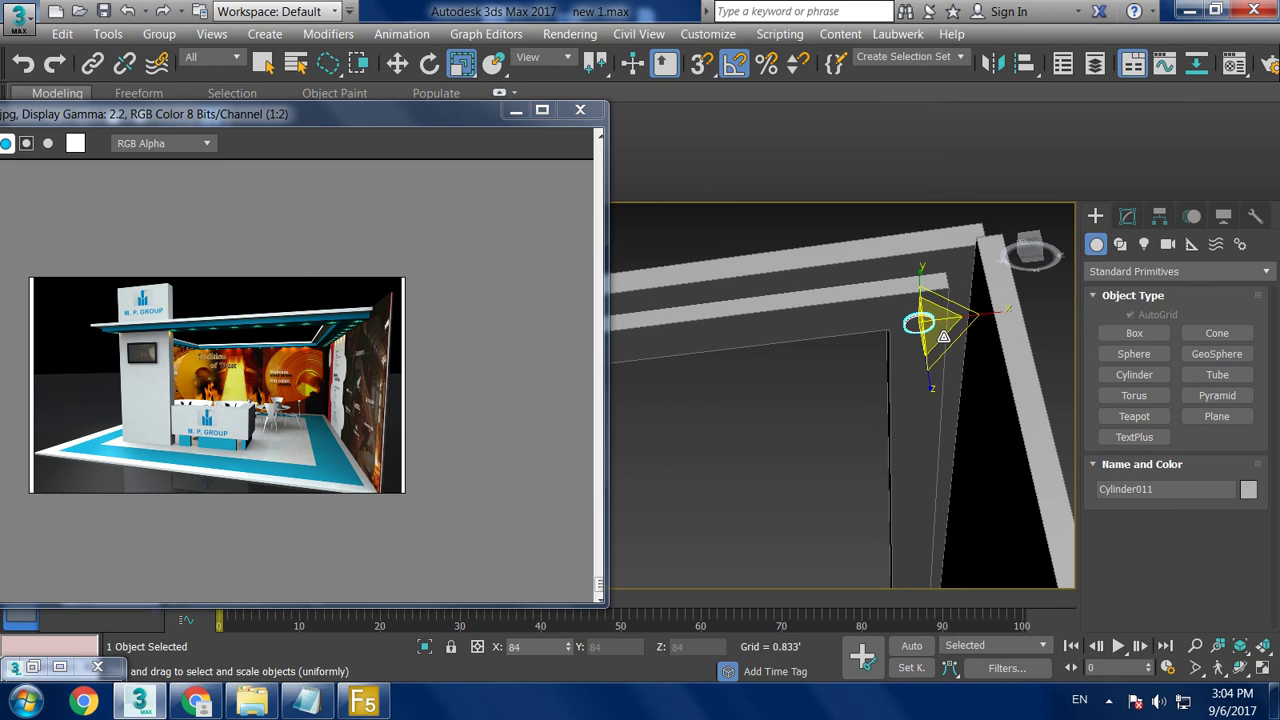
{"action": "key", "text": "w"}
{"action": "scroll", "coordinate": [955, 335], "scroll_direction": "up", "scroll_amount": 3}
{"action": "scroll", "coordinate": [922, 338], "scroll_direction": "up", "scroll_amount": 3}
{"action": "middle_click_drag", "start_coordinate": [922, 338], "coordinate": [941, 347], "text": "alt"}
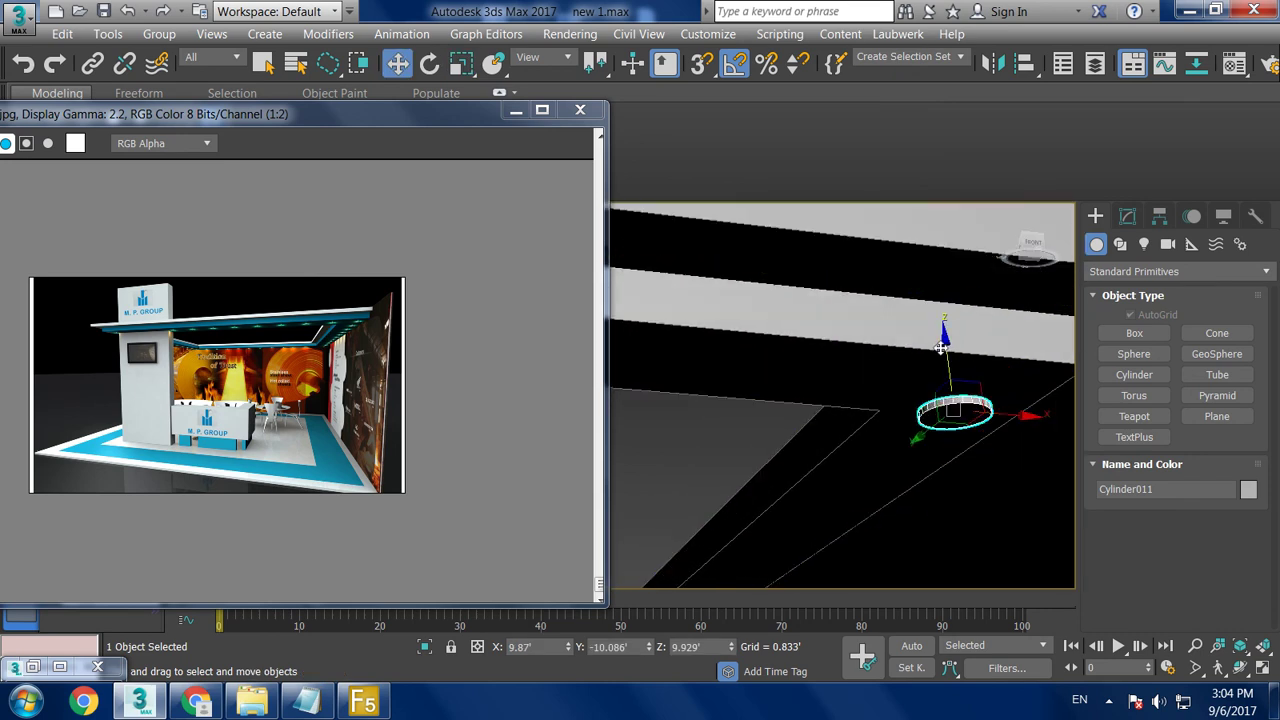
{"action": "left_click_drag", "start_coordinate": [947, 352], "coordinate": [946, 351]}
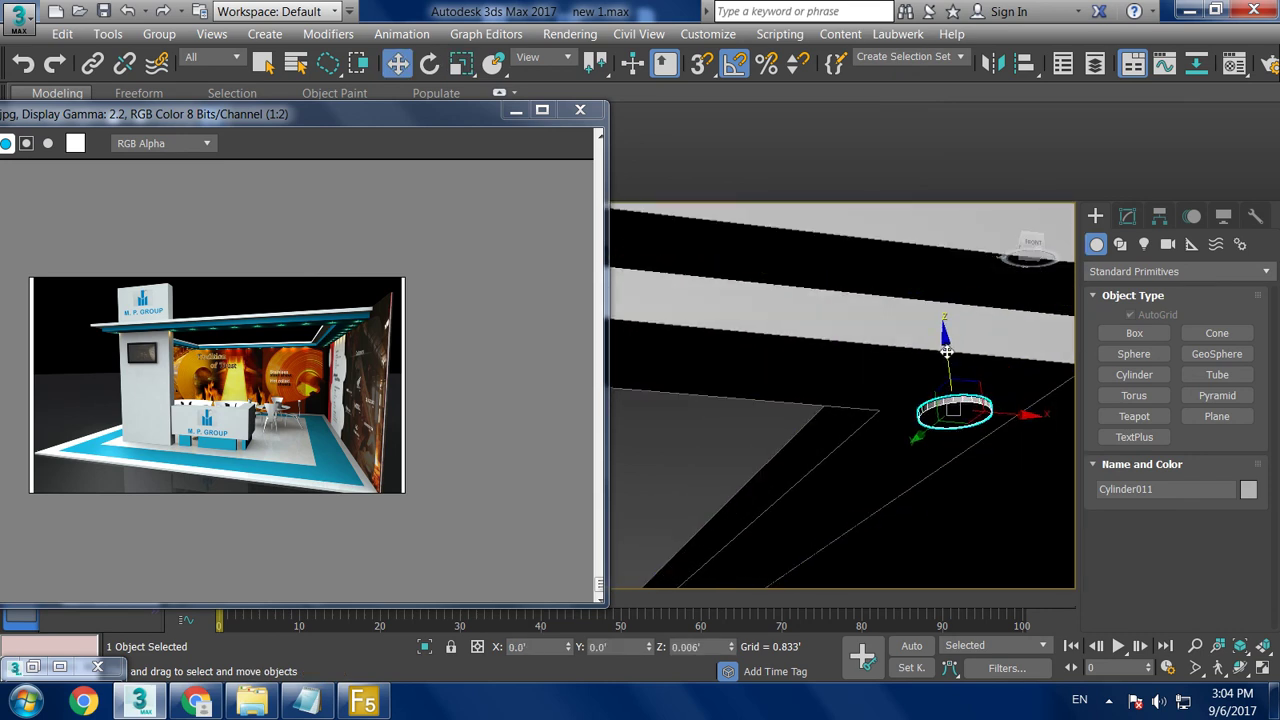
{"action": "middle_click_drag", "start_coordinate": [948, 357], "coordinate": [943, 362], "text": "alt"}
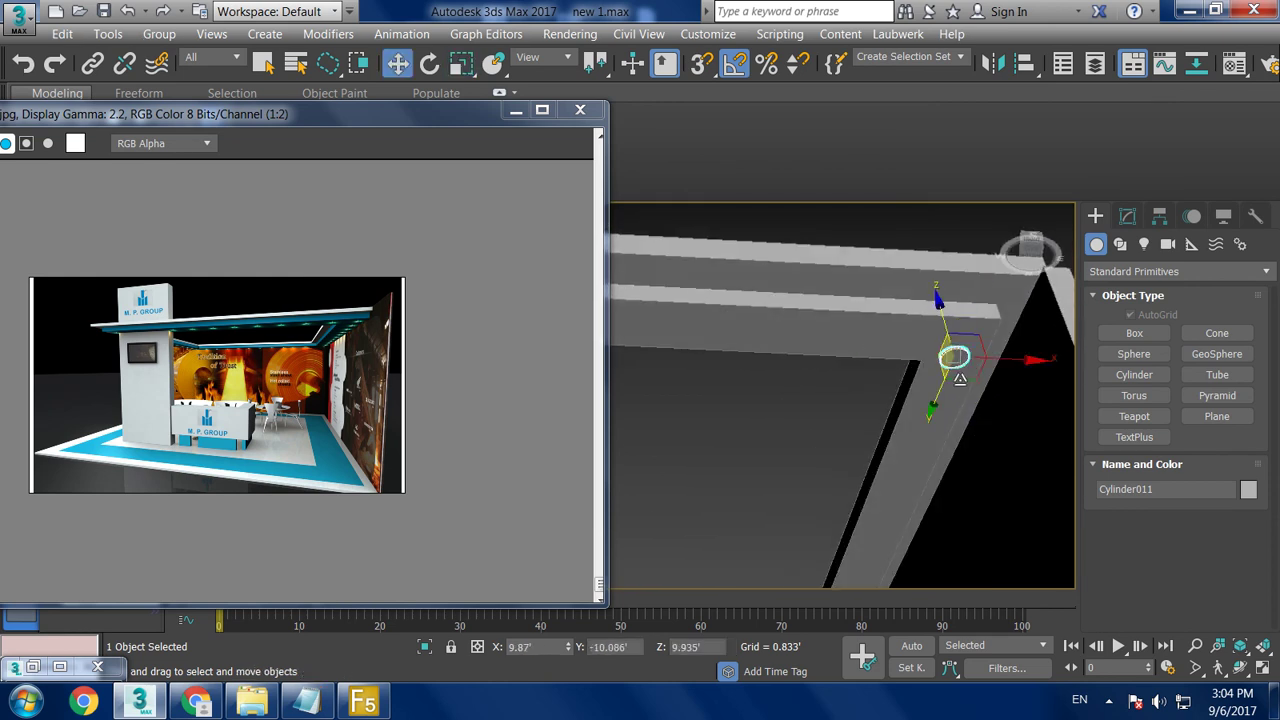
{"action": "middle_click_drag", "start_coordinate": [948, 370], "coordinate": [952, 293], "text": "alt"}
- Clone five cylinder copies along one beam and three more along another, then deselect
{"action": "left_click_drag", "start_coordinate": [940, 298], "coordinate": [909, 403]}
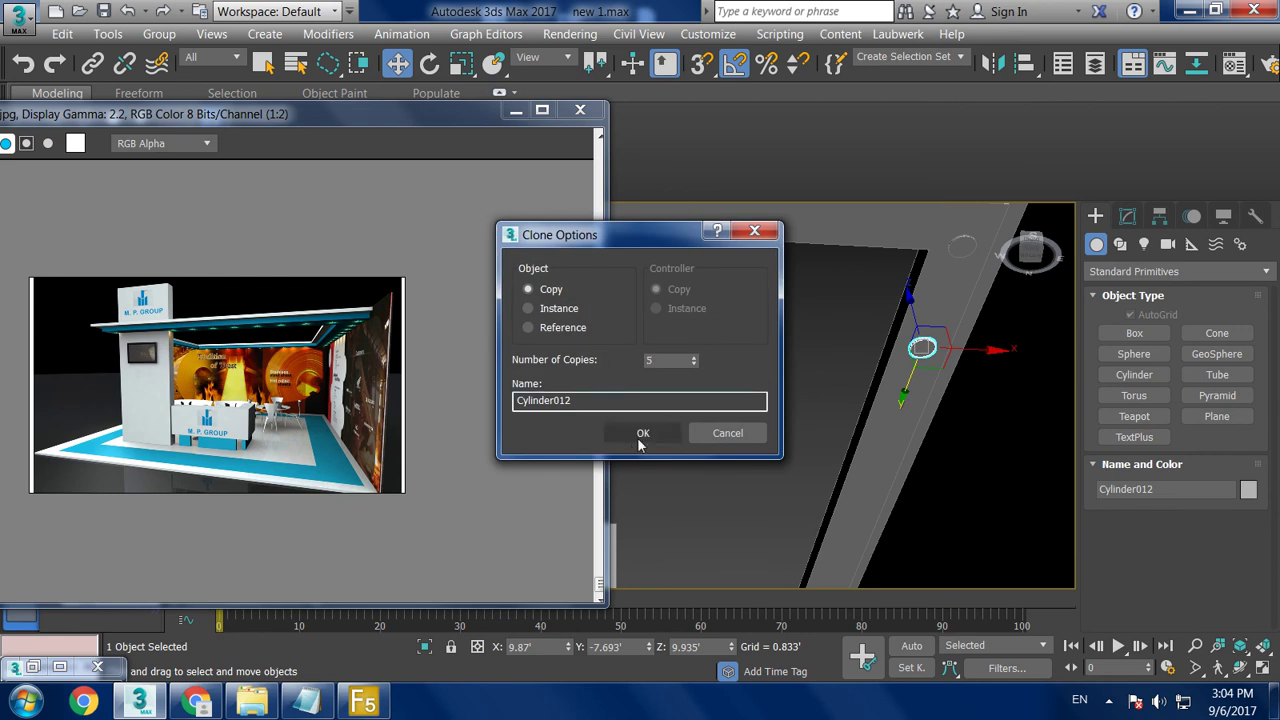
{"action": "left_click", "coordinate": [642, 433]}
{"action": "mouse_move", "coordinate": [777, 428]}
{"action": "middle_mouse_down", "text": "alt"}
{"action": "mouse_move", "coordinate": [914, 363]}
{"action": "mouse_move", "coordinate": [926, 414]}
{"action": "mouse_move", "coordinate": [886, 405]}
{"action": "middle_mouse_up", "text": "alt"}
{"action": "left_click_drag", "start_coordinate": [868, 409], "coordinate": [826, 423], "text": "shift"}
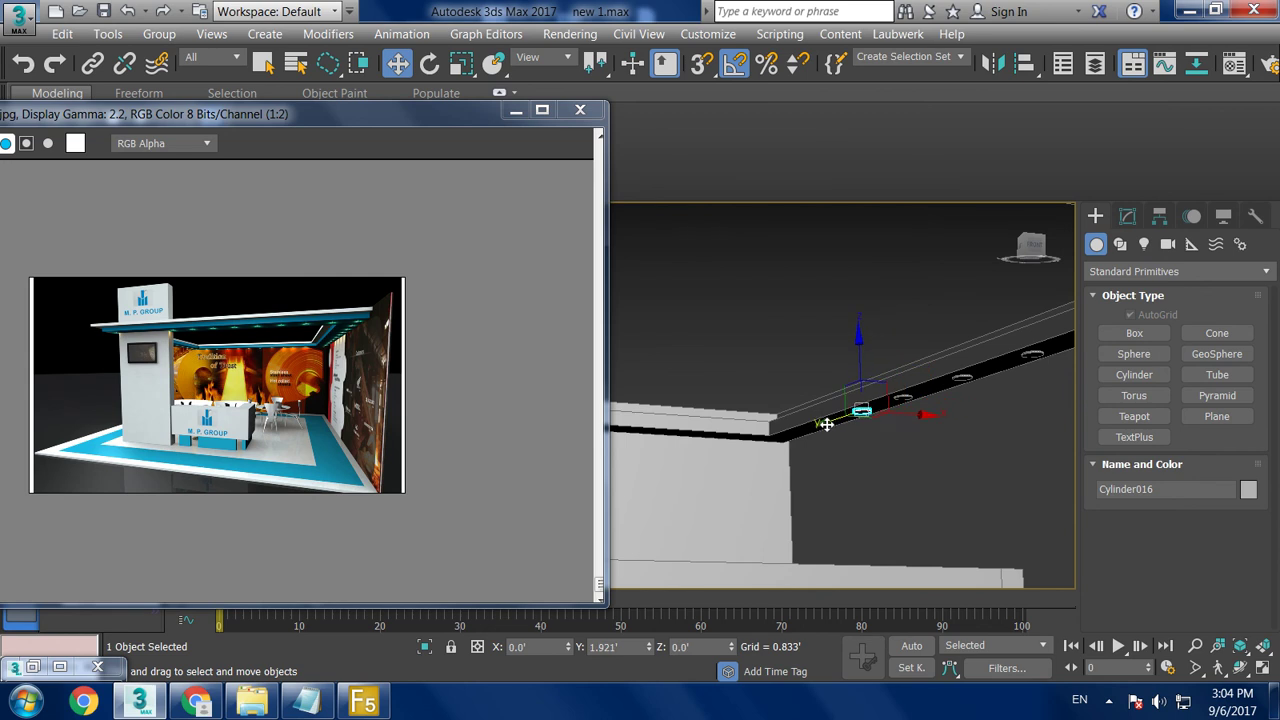
{"action": "left_click", "coordinate": [694, 357]}
{"action": "left_click", "coordinate": [694, 357]}
{"action": "left_click", "coordinate": [643, 433]}
{"action": "mouse_move", "coordinate": [840, 420]}
{"action": "middle_mouse_down", "text": "alt"}
{"action": "mouse_move", "coordinate": [879, 340]}
{"action": "mouse_move", "coordinate": [860, 335]}
{"action": "middle_mouse_up", "text": "alt"}
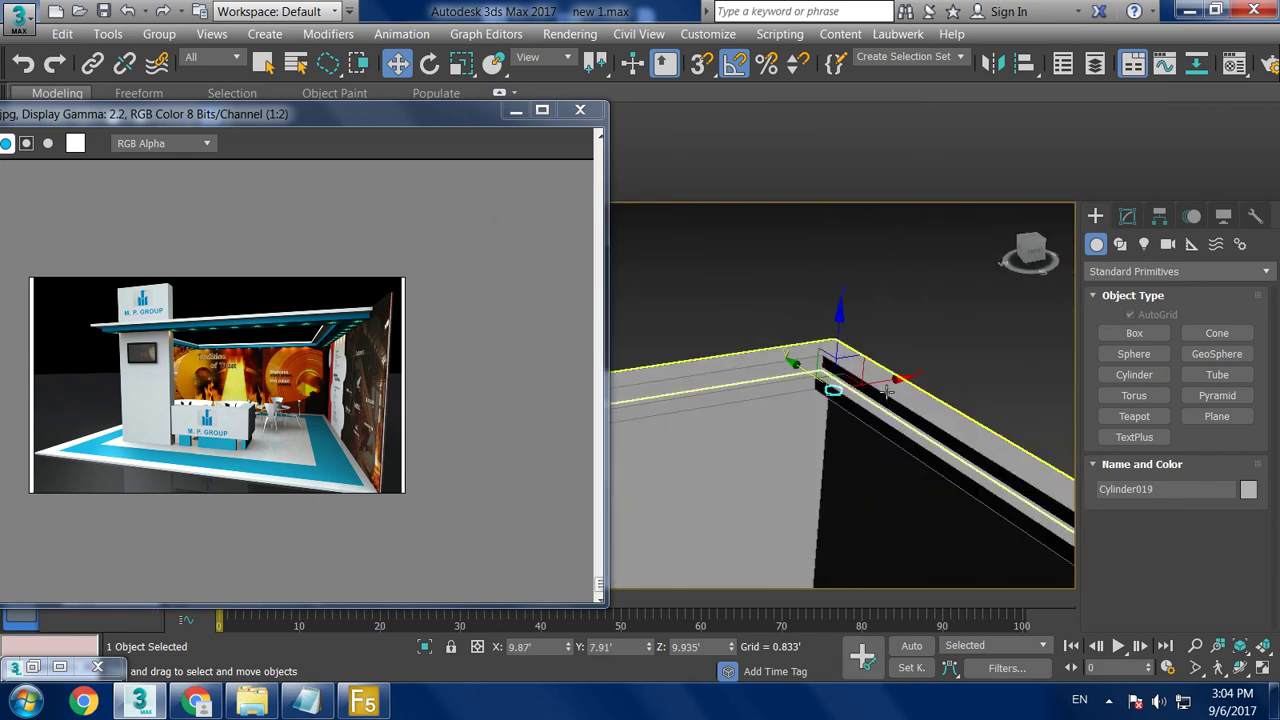
{"action": "scroll", "coordinate": [850, 335], "scroll_direction": "down", "scroll_amount": 10}
{"action": "left_click", "coordinate": [924, 451]}
- Select the row of nine downlights and Shift-drag a single copy along the beam
{"action": "middle_click_drag", "start_coordinate": [926, 446], "coordinate": [950, 362], "text": "alt"}
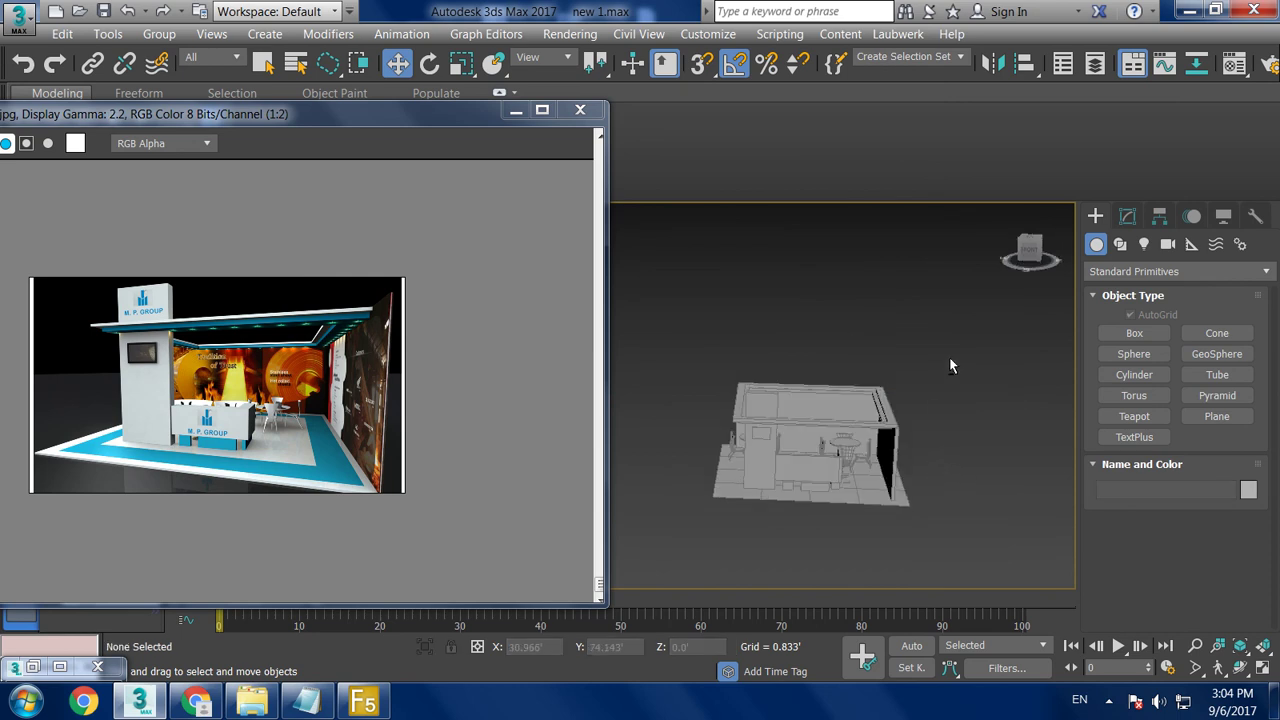
{"action": "left_click_drag", "start_coordinate": [912, 494], "coordinate": [736, 309]}
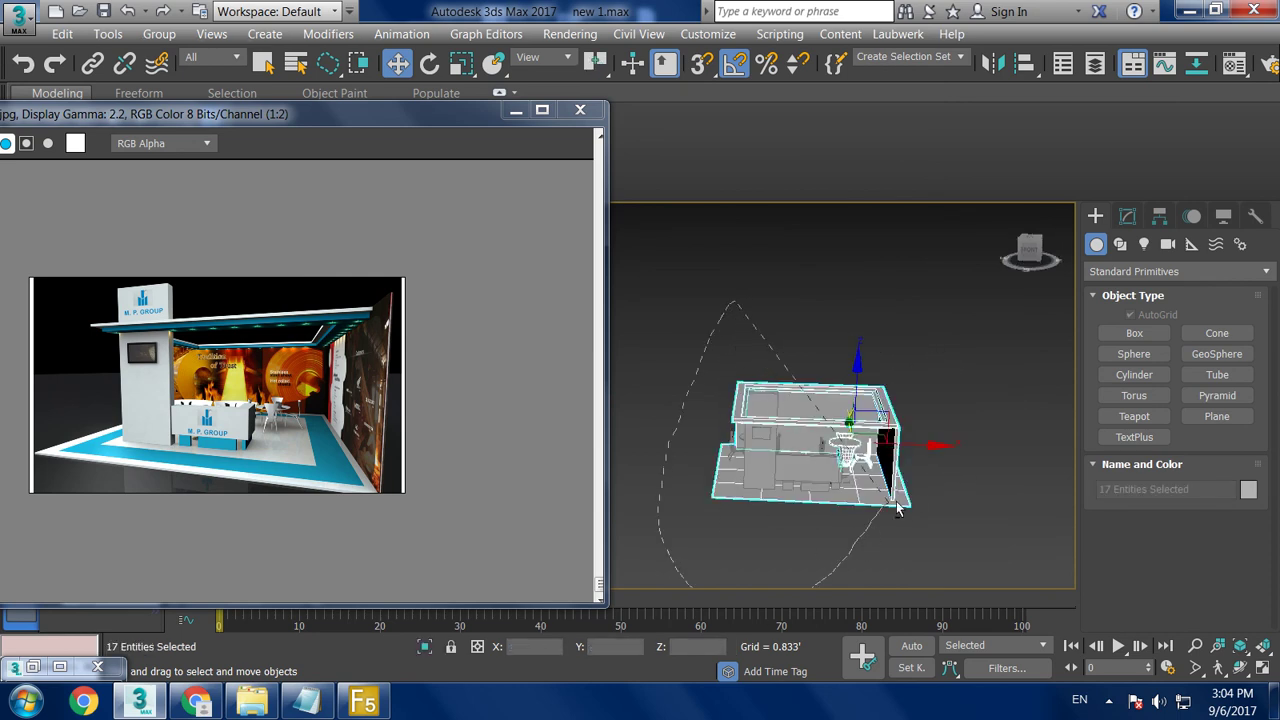
{"action": "left_click_drag", "start_coordinate": [818, 374], "coordinate": [820, 372]}
{"action": "mouse_move", "coordinate": [820, 372]}
{"action": "middle_mouse_down", "text": "alt"}
{"action": "mouse_move", "coordinate": [926, 397]}
{"action": "mouse_move", "coordinate": [934, 409]}
{"action": "mouse_move", "coordinate": [910, 423]}
{"action": "middle_mouse_up", "text": "alt"}
{"action": "scroll", "coordinate": [910, 423], "scroll_direction": "up", "scroll_amount": 2}
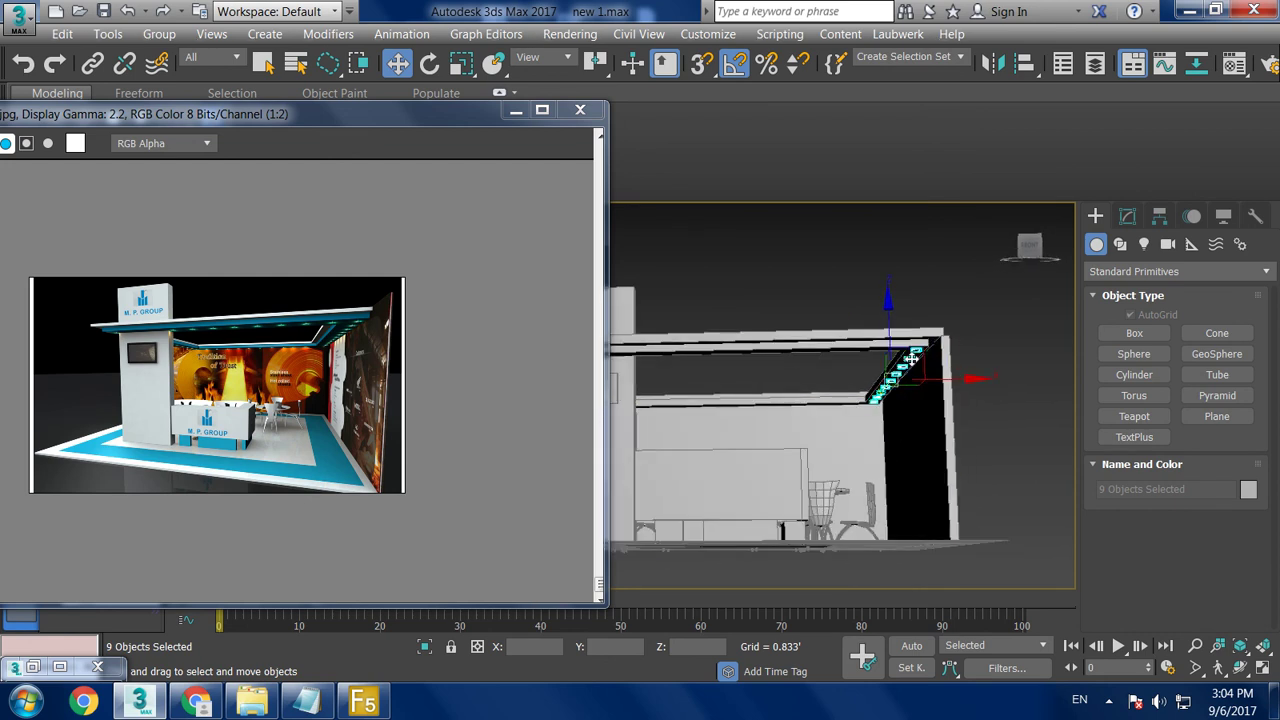
{"action": "middle_click_drag", "start_coordinate": [1007, 404], "coordinate": [1042, 412]}
{"action": "left_click_drag", "start_coordinate": [1042, 412], "coordinate": [728, 417]}
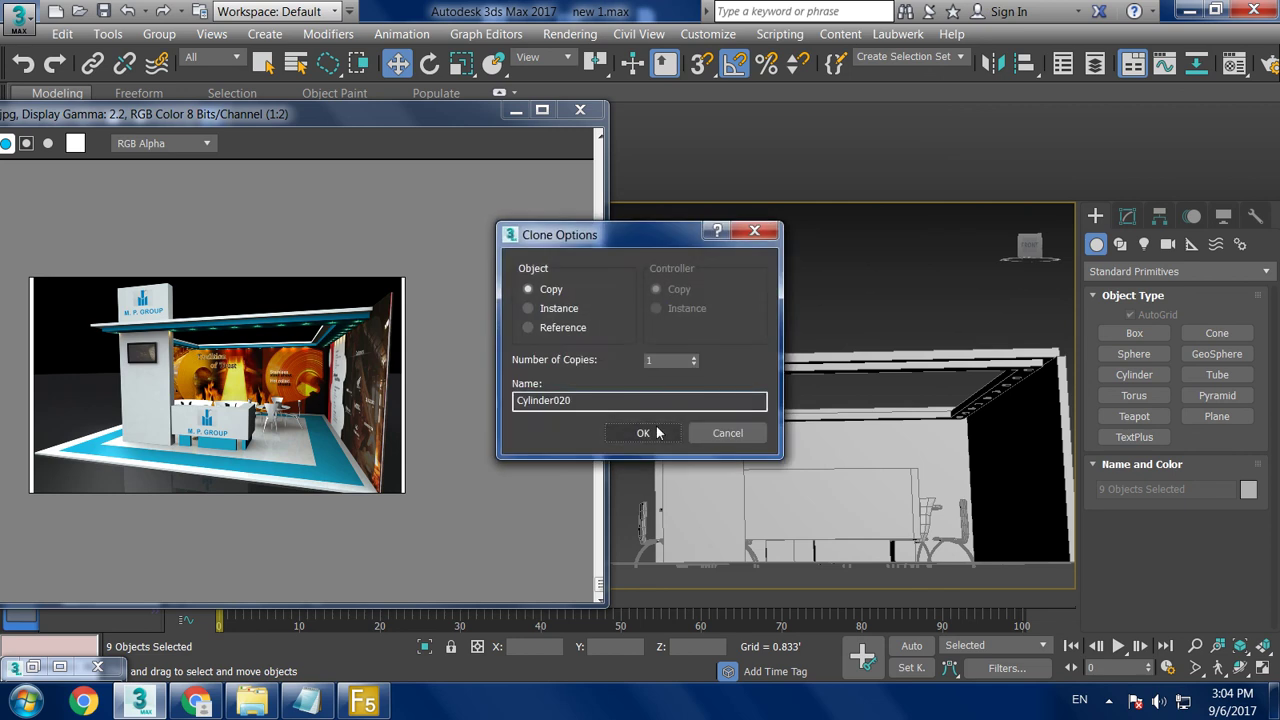
{"action": "left_click", "coordinate": [651, 431]}
- From a top-down view, pull out one copy of the nine-light row
{"action": "scroll", "coordinate": [818, 445], "scroll_direction": "up", "scroll_amount": 3}
{"action": "scroll", "coordinate": [818, 445], "scroll_direction": "up", "scroll_amount": 3}
{"action": "scroll", "coordinate": [818, 445], "scroll_direction": "down", "scroll_amount": 2}
{"action": "scroll", "coordinate": [818, 445], "scroll_direction": "down", "scroll_amount": 3}
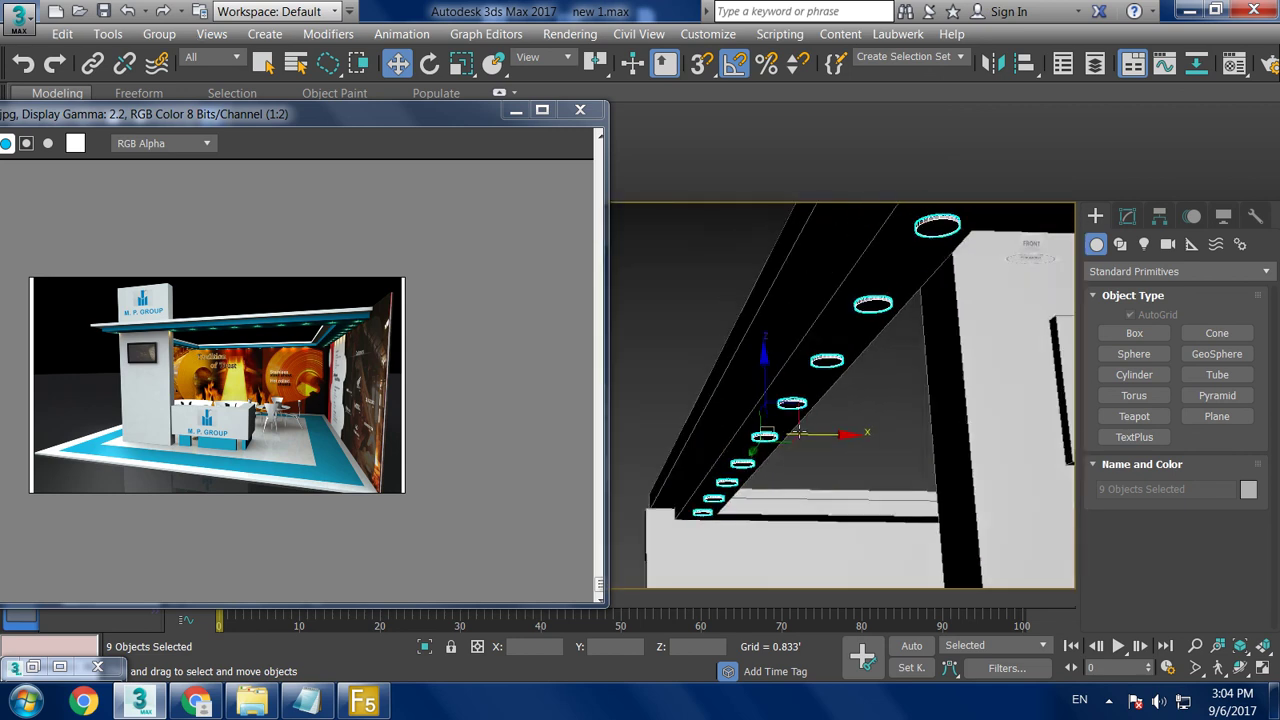
{"action": "scroll", "coordinate": [830, 455], "scroll_direction": "down", "scroll_amount": 3}
{"action": "scroll", "coordinate": [858, 480], "scroll_direction": "down", "scroll_amount": 2}
{"action": "scroll", "coordinate": [858, 480], "scroll_direction": "down", "scroll_amount": 2}
{"action": "scroll", "coordinate": [858, 480], "scroll_direction": "down", "scroll_amount": 3}
{"action": "mouse_move", "coordinate": [858, 480]}
{"action": "middle_mouse_down", "text": "alt"}
{"action": "mouse_move", "coordinate": [863, 458]}
{"action": "mouse_move", "coordinate": [776, 415]}
{"action": "mouse_move", "coordinate": [800, 416]}
{"action": "middle_mouse_up", "text": "alt"}
{"action": "scroll", "coordinate": [863, 458], "scroll_direction": "up", "scroll_amount": 3}
{"action": "left_click_drag", "start_coordinate": [801, 408], "coordinate": [800, 403]}
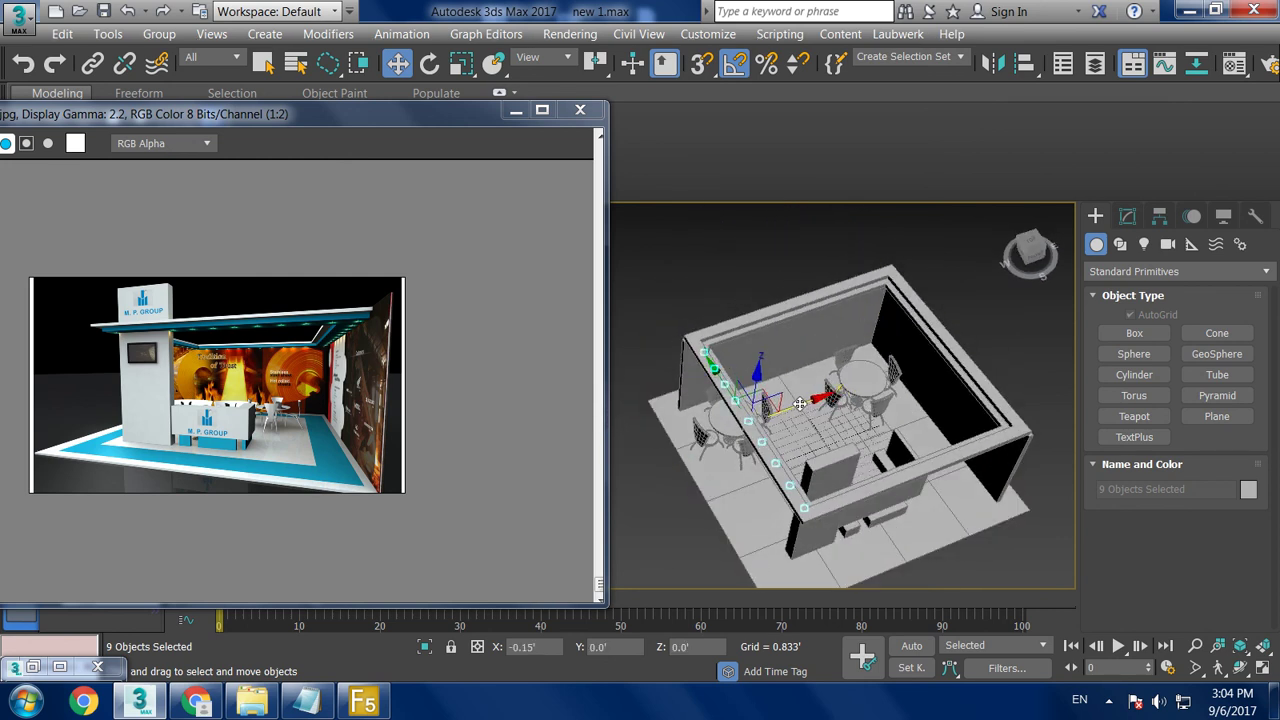
{"action": "middle_click_drag", "start_coordinate": [801, 408], "coordinate": [803, 402], "text": "alt"}
{"action": "left_click_drag", "start_coordinate": [803, 402], "coordinate": [897, 387]}
{"action": "left_click", "coordinate": [646, 431]}
- Rotate the copied light row 90° and move it onto the side beam
{"action": "key", "text": "e"}
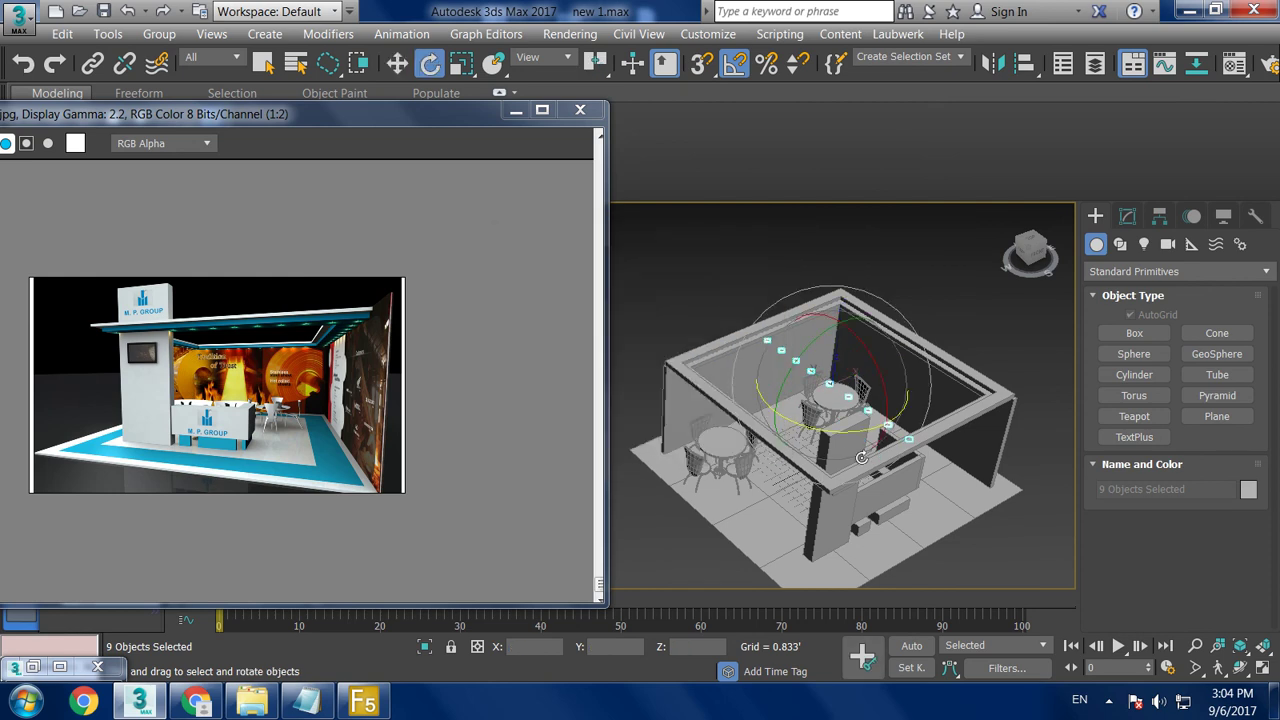
{"action": "left_click_drag", "start_coordinate": [843, 429], "coordinate": [830, 400]}
{"action": "key", "text": "w"}
{"action": "left_click_drag", "start_coordinate": [785, 353], "coordinate": [868, 401]}
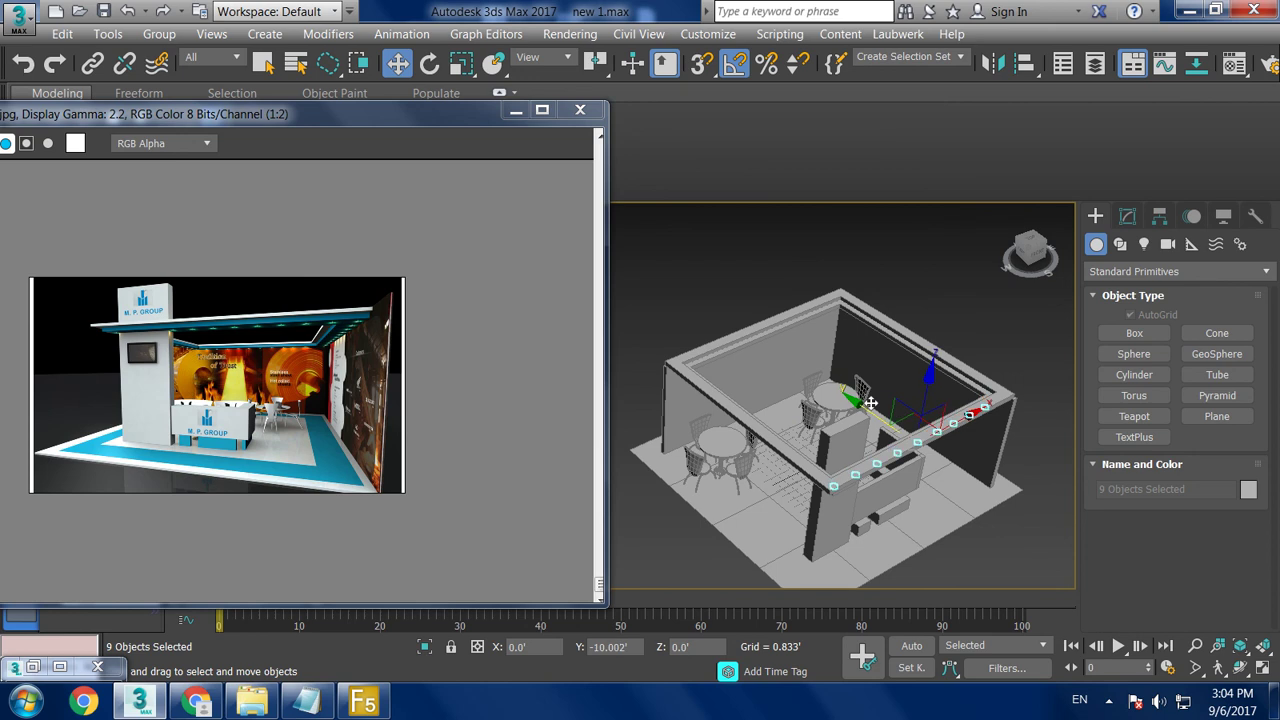
- Orbit to an eye-level view of the lights and select one ring light
{"action": "mouse_move", "coordinate": [868, 401]}
{"action": "middle_mouse_down", "text": "alt"}
{"action": "mouse_move", "coordinate": [800, 353]}
{"action": "mouse_move", "coordinate": [845, 360]}
{"action": "mouse_move", "coordinate": [931, 335]}
{"action": "mouse_move", "coordinate": [889, 323]}
{"action": "mouse_move", "coordinate": [995, 275]}
{"action": "middle_mouse_up", "text": "alt"}
{"action": "scroll", "coordinate": [831, 374], "scroll_direction": "up", "scroll_amount": 3}
{"action": "scroll", "coordinate": [845, 360], "scroll_direction": "up", "scroll_amount": 3}
{"action": "left_click", "coordinate": [980, 295]}
- Select the eight frame downlights starting from Cylinder029, excluding the truss frame and column
{"action": "left_click", "coordinate": [877, 346]}
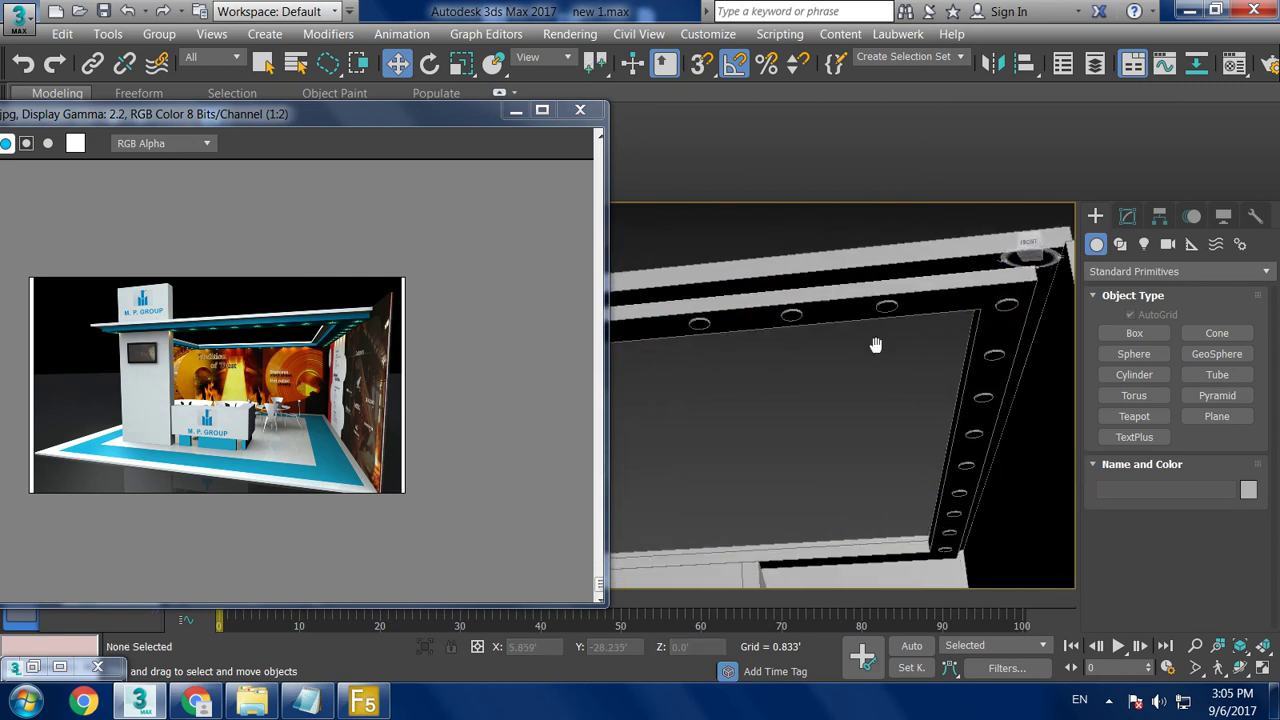
{"action": "scroll", "coordinate": [877, 346], "scroll_direction": "down", "scroll_amount": 5}
{"action": "scroll", "coordinate": [877, 346], "scroll_direction": "up", "scroll_amount": 5}
{"action": "left_click", "coordinate": [945, 342]}
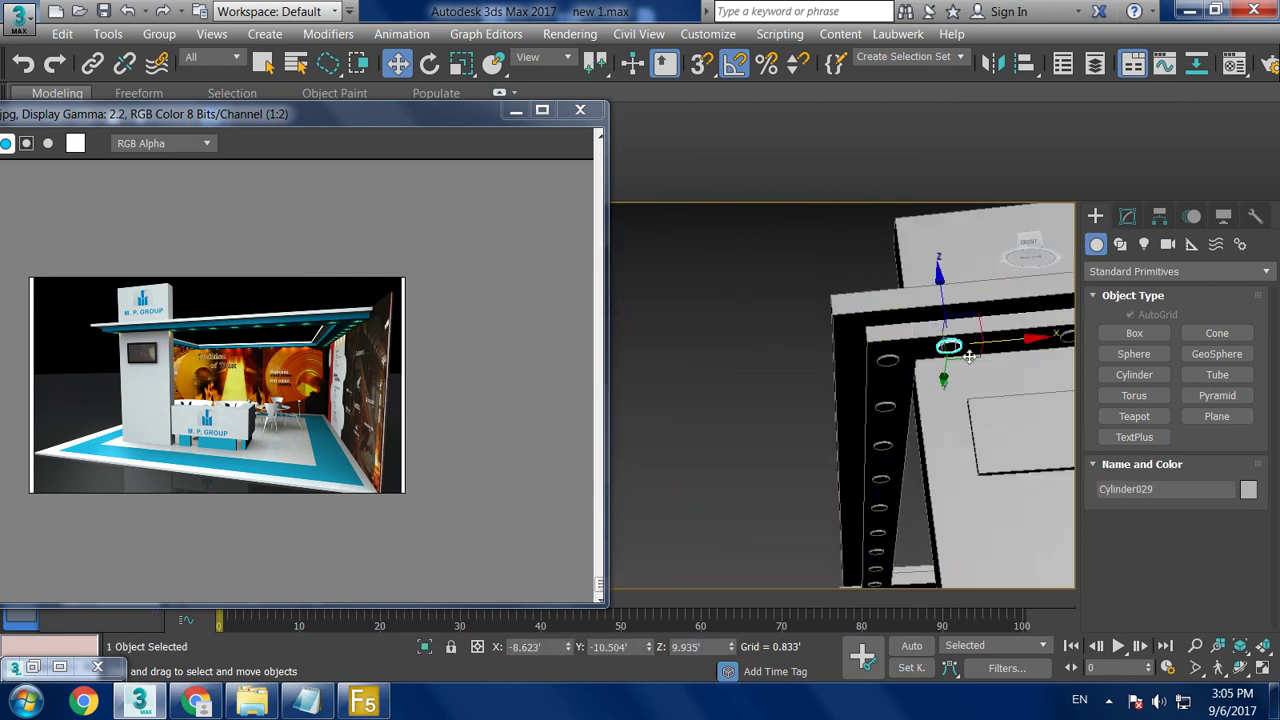
{"action": "left_click", "coordinate": [872, 377]}
{"action": "left_click", "coordinate": [944, 352]}
{"action": "scroll", "coordinate": [930, 370], "scroll_direction": "down", "scroll_amount": 5}
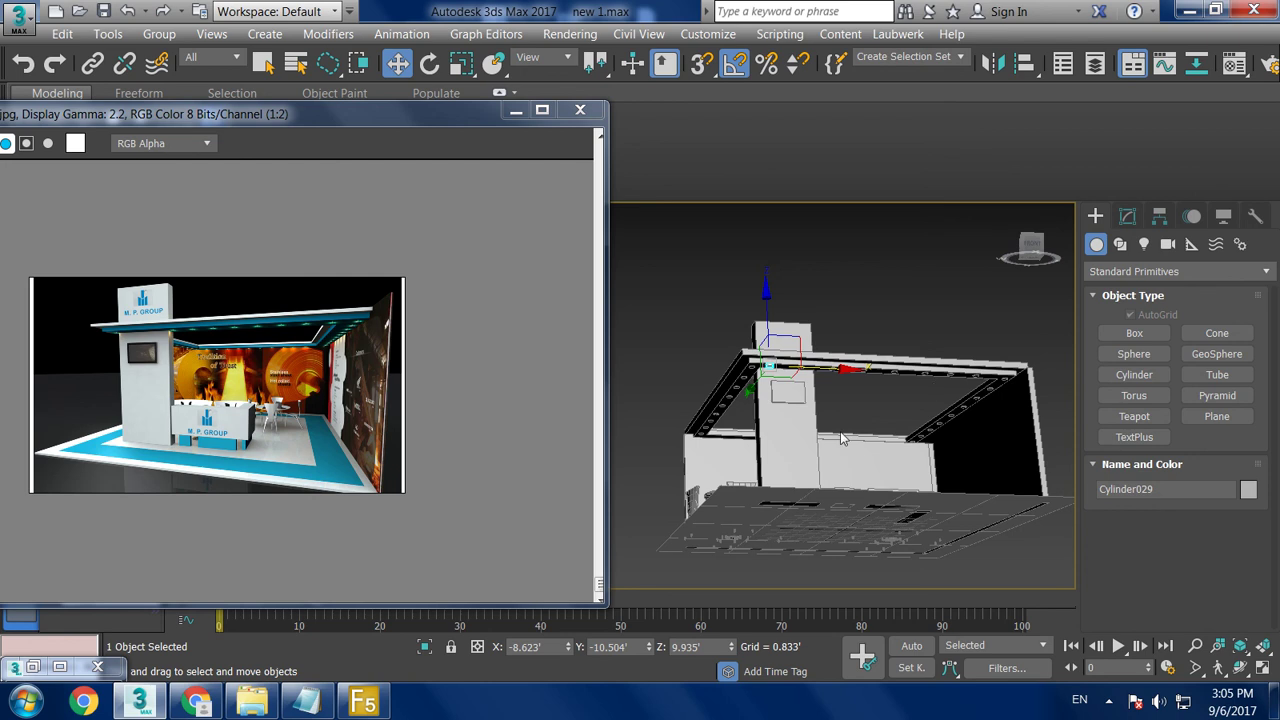
{"action": "middle_click_drag", "start_coordinate": [860, 356], "coordinate": [838, 272], "text": "alt"}
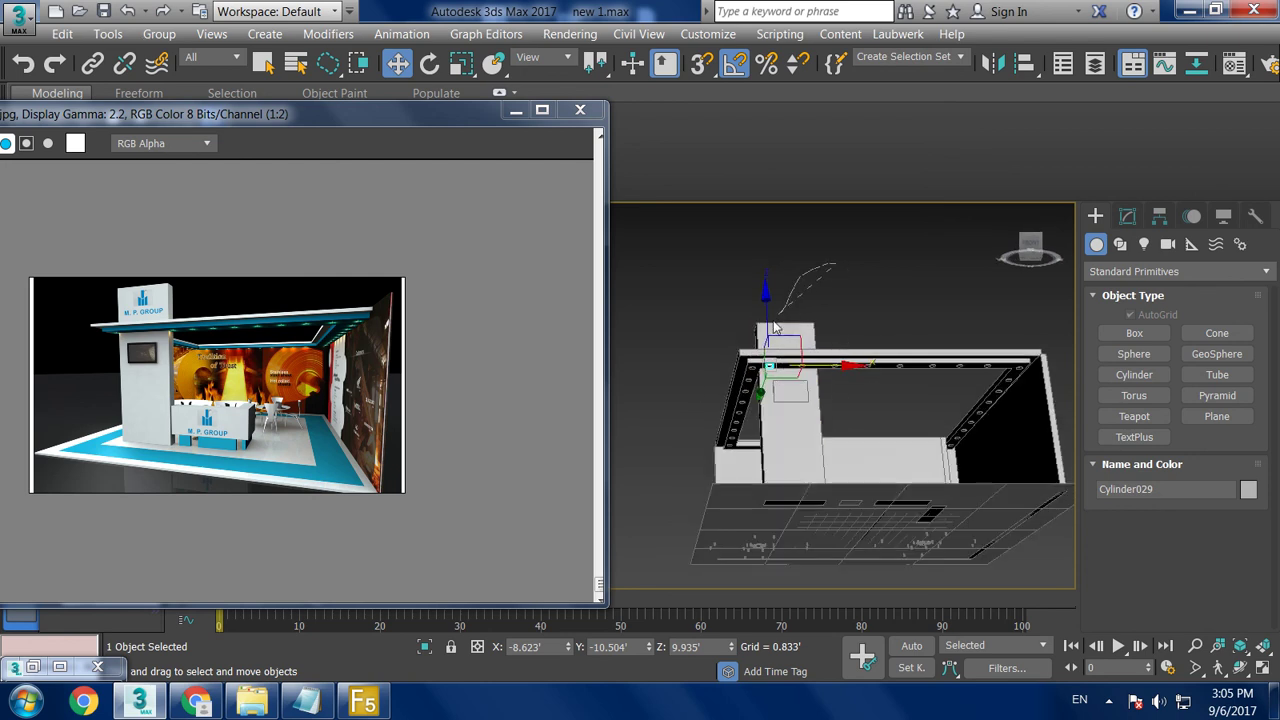
{"action": "left_click", "coordinate": [997, 381]}
{"action": "left_click", "coordinate": [1030, 358], "text": "alt"}
{"action": "middle_click_drag", "start_coordinate": [1030, 358], "coordinate": [805, 353], "text": "alt"}
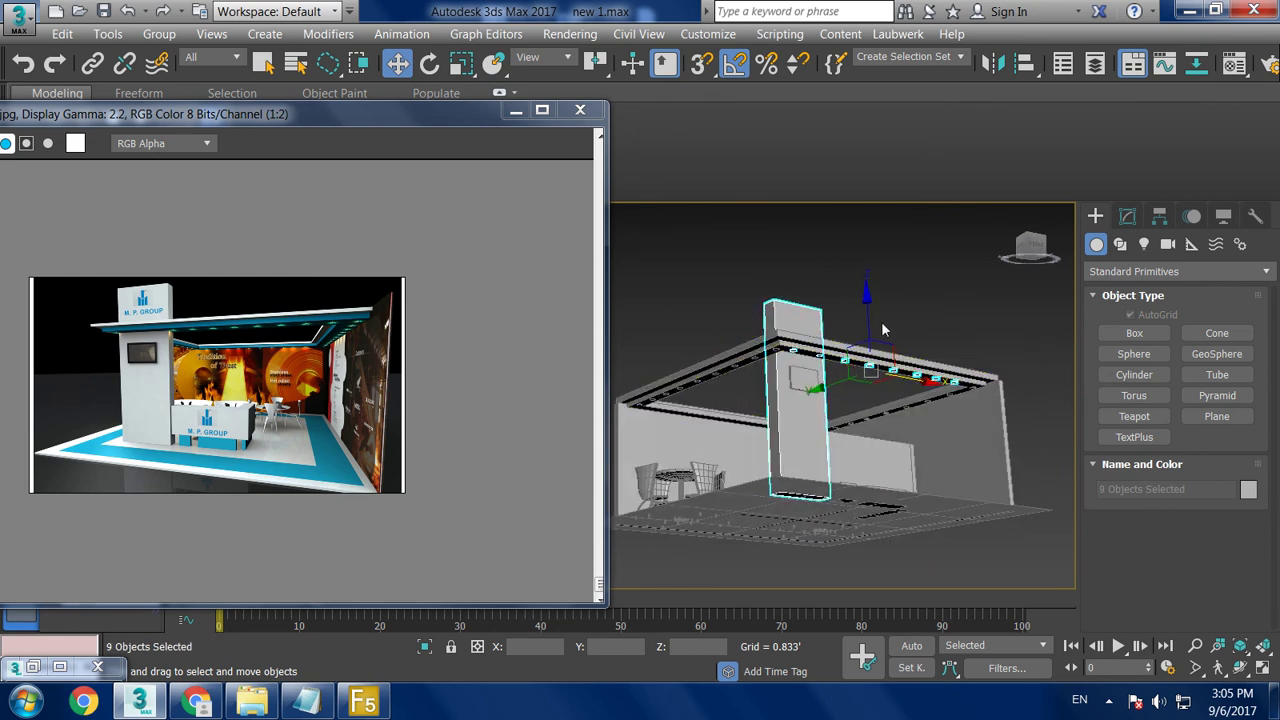
{"action": "left_click_drag", "start_coordinate": [867, 312], "coordinate": [873, 258]}
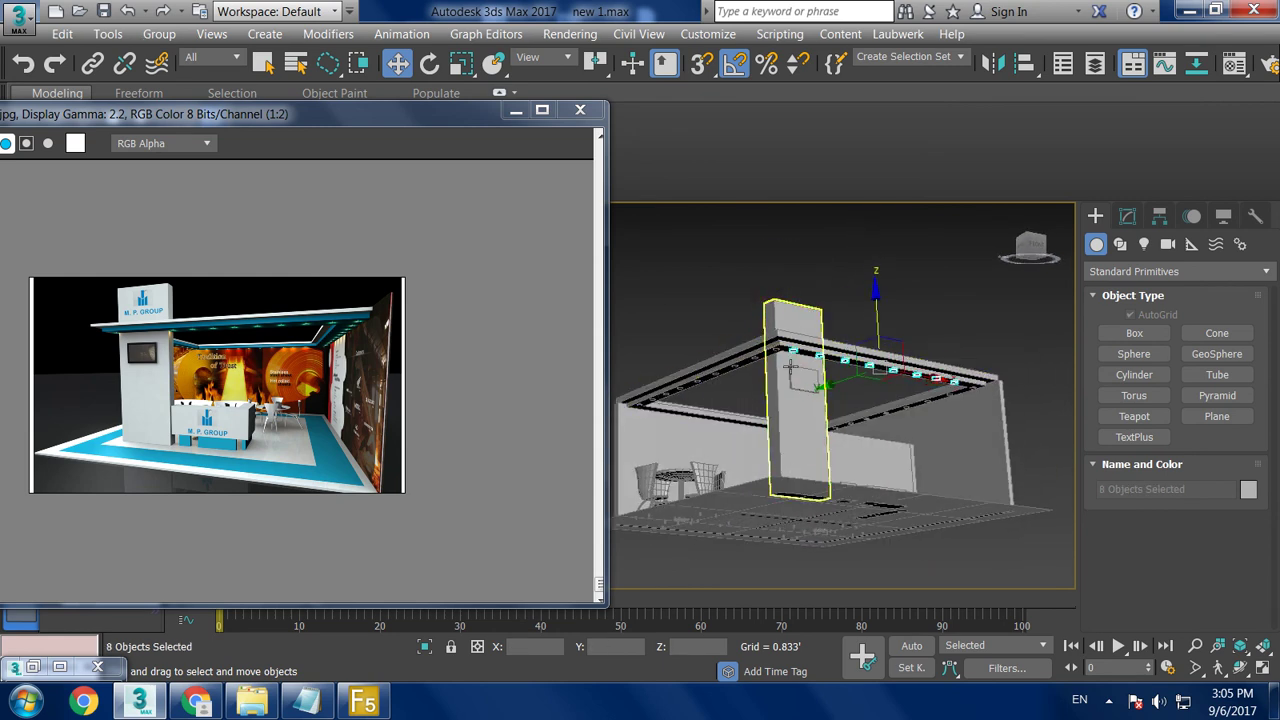
{"action": "middle_click_drag", "start_coordinate": [873, 258], "coordinate": [897, 385], "text": "alt"}
- Shift-drag a single copy of the eight lights onto the front beam
{"action": "left_click_drag", "start_coordinate": [897, 377], "coordinate": [677, 408]}
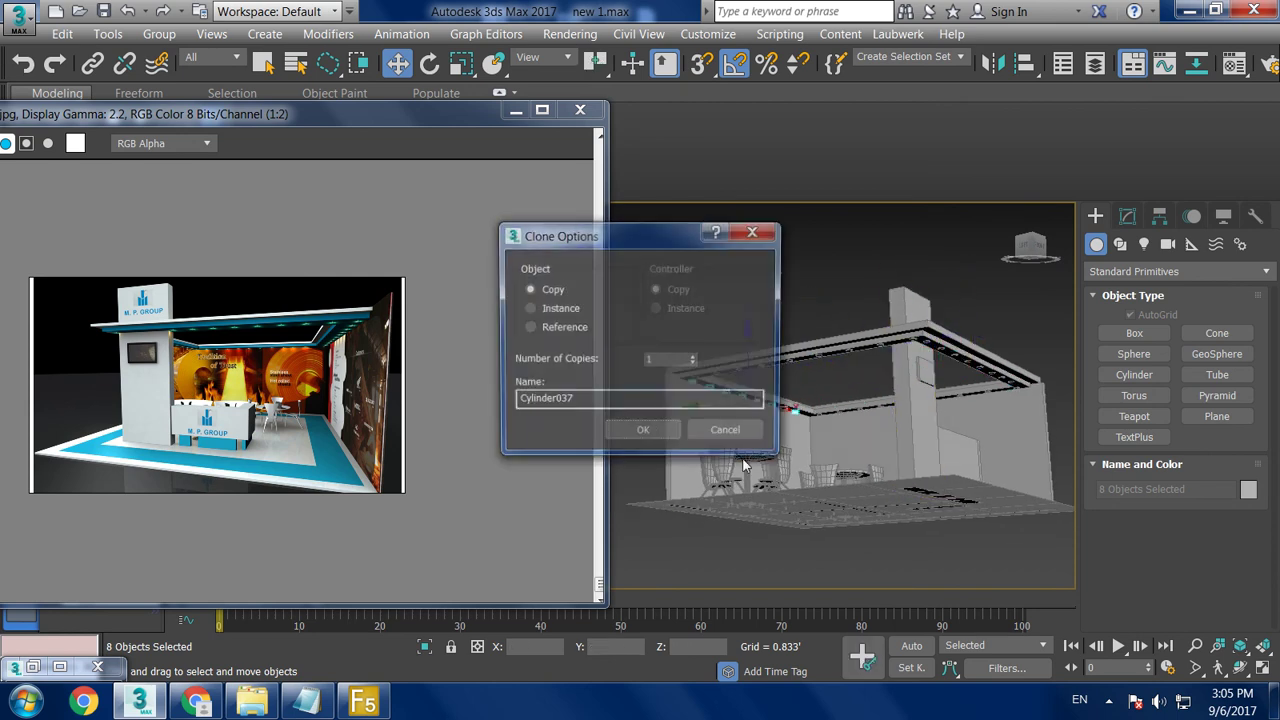
{"action": "left_click", "coordinate": [643, 429]}
{"action": "scroll", "coordinate": [861, 317], "scroll_direction": "up", "scroll_amount": 5}
{"action": "scroll", "coordinate": [861, 317], "scroll_direction": "up", "scroll_amount": 3}
- Check the new row along the front beam, then bring up the Notepad tutorial notes
{"action": "mouse_move", "coordinate": [805, 348]}
{"action": "middle_mouse_down", "text": "alt"}
{"action": "mouse_move", "coordinate": [858, 411]}
{"action": "mouse_move", "coordinate": [778, 381]}
{"action": "mouse_move", "coordinate": [875, 410]}
{"action": "middle_mouse_up", "text": "alt"}
{"action": "scroll", "coordinate": [858, 411], "scroll_direction": "down", "scroll_amount": 5}
{"action": "scroll", "coordinate": [778, 381], "scroll_direction": "up", "scroll_amount": 3}
{"action": "scroll", "coordinate": [817, 394], "scroll_direction": "up", "scroll_amount": 3}
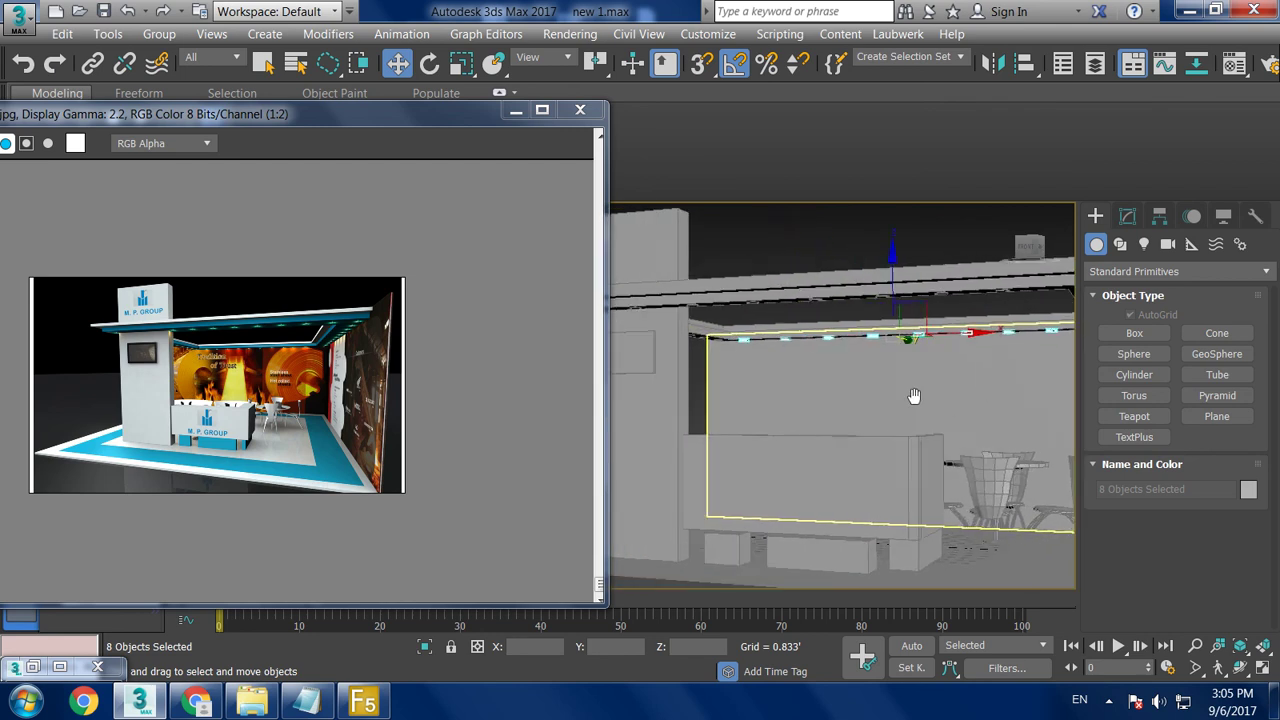
{"action": "scroll", "coordinate": [875, 410], "scroll_direction": "up", "scroll_amount": 2}
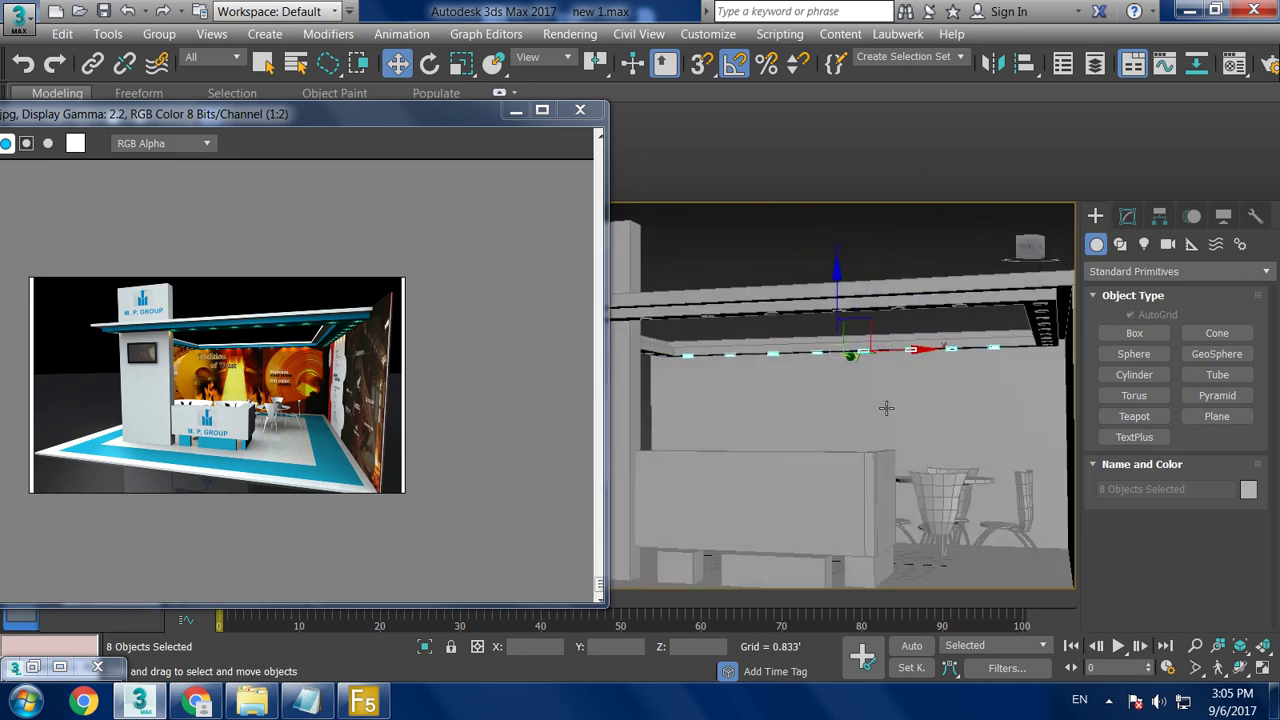
{"action": "middle_click_drag", "start_coordinate": [880, 408], "coordinate": [888, 406]}
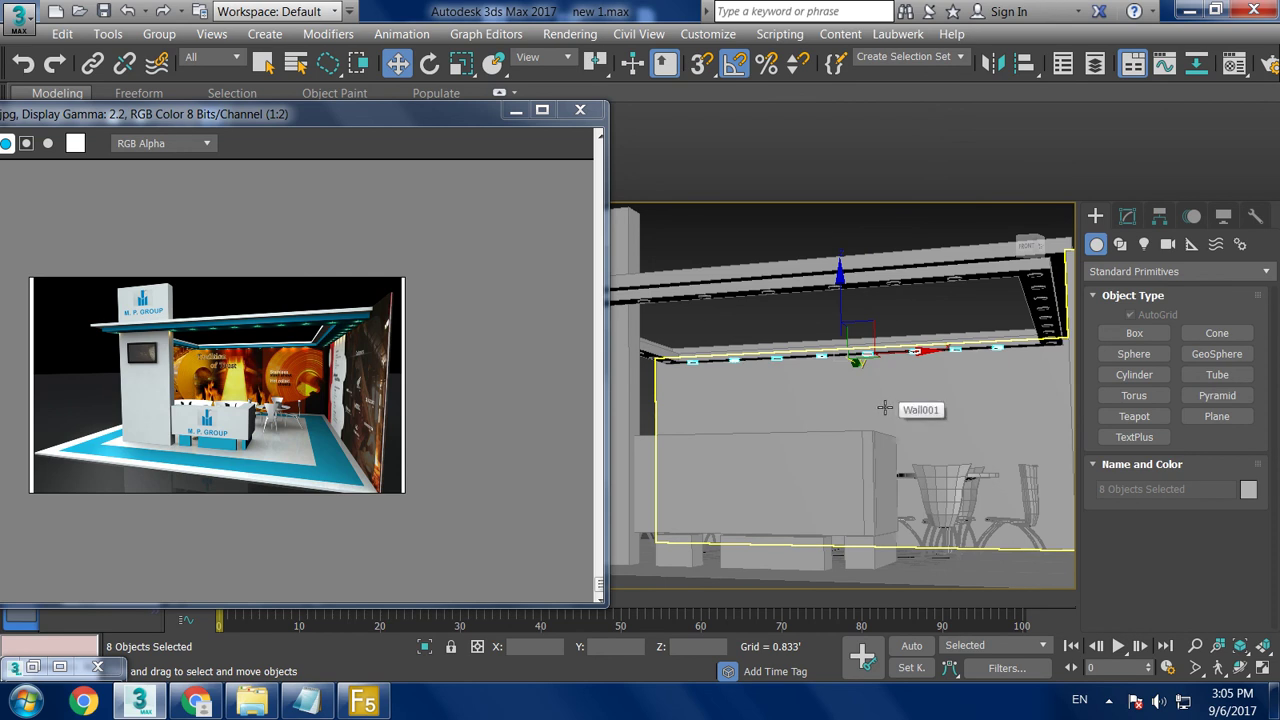
{"action": "middle_click_drag", "start_coordinate": [885, 408], "coordinate": [870, 410], "text": "alt"}
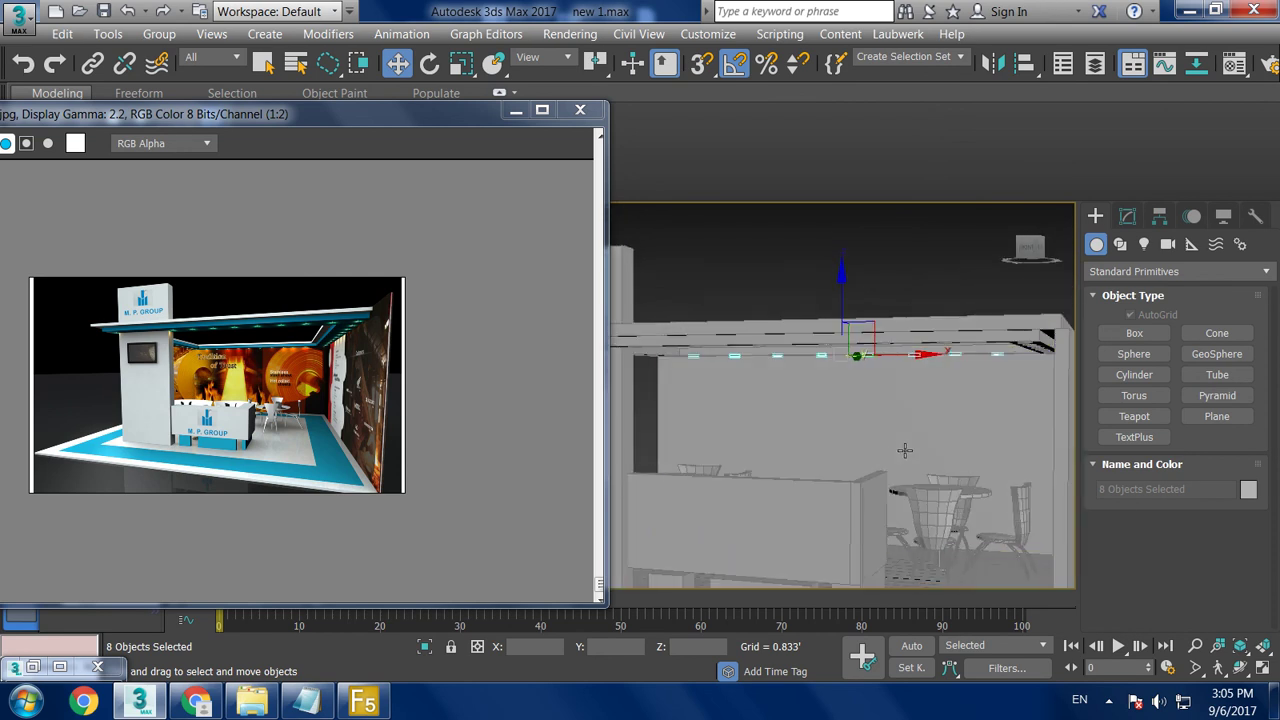
{"action": "left_click", "coordinate": [307, 703]}
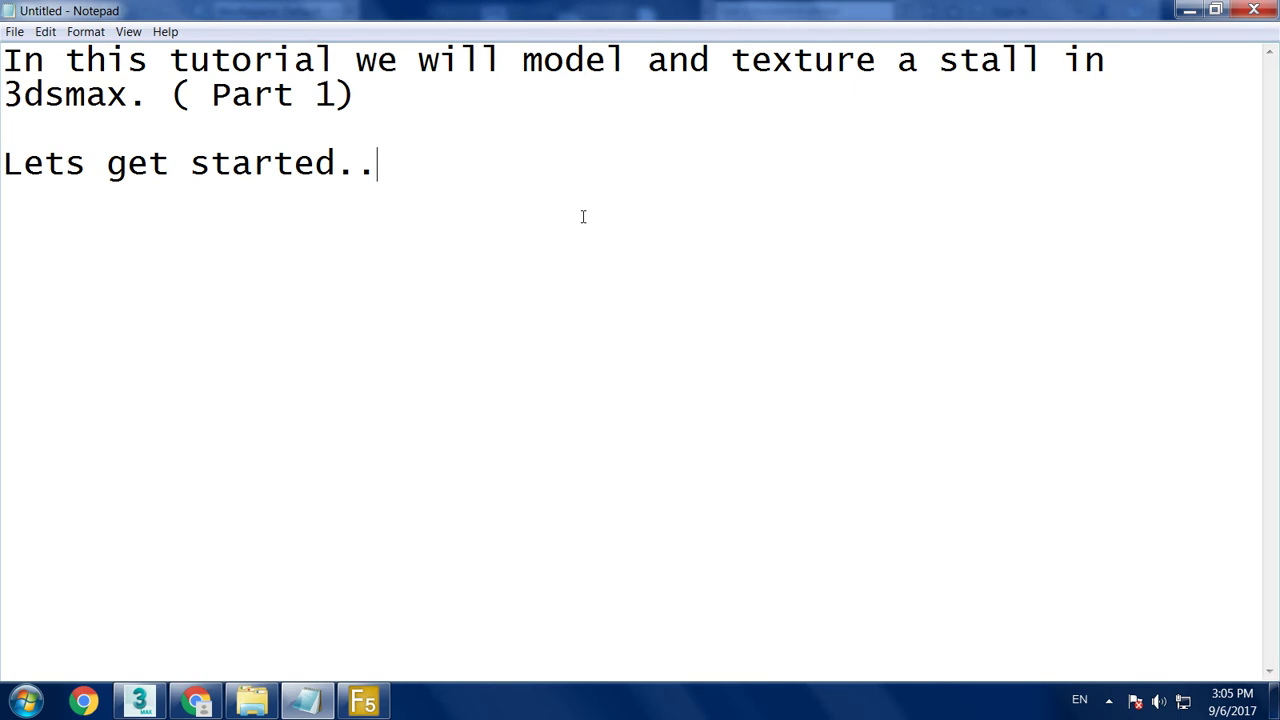